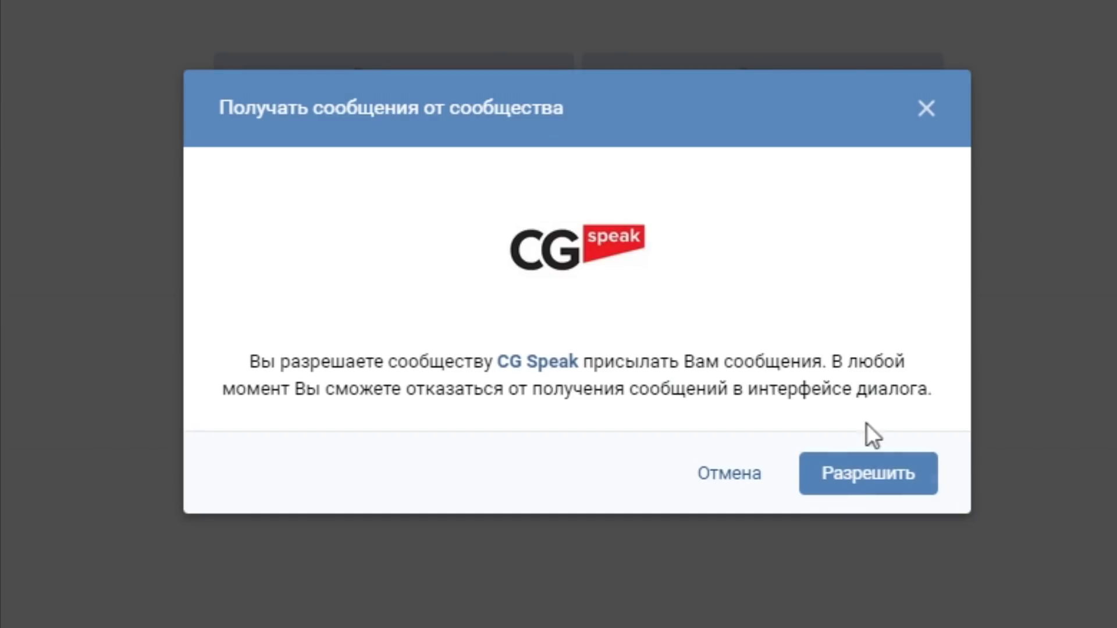
{"action": "left_click", "coordinate": [926, 108]}
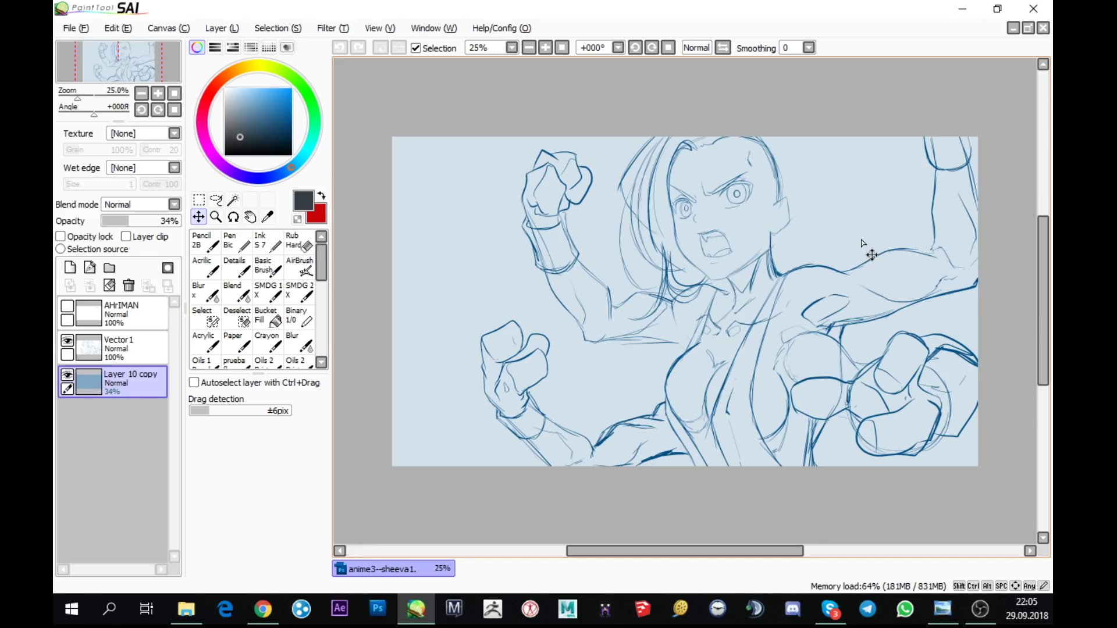
- Lasso the lower clenched-fist arm on the Vector1 layer, scale it down slightly toward the torso, and deselect
{"action": "key", "text": "l"}
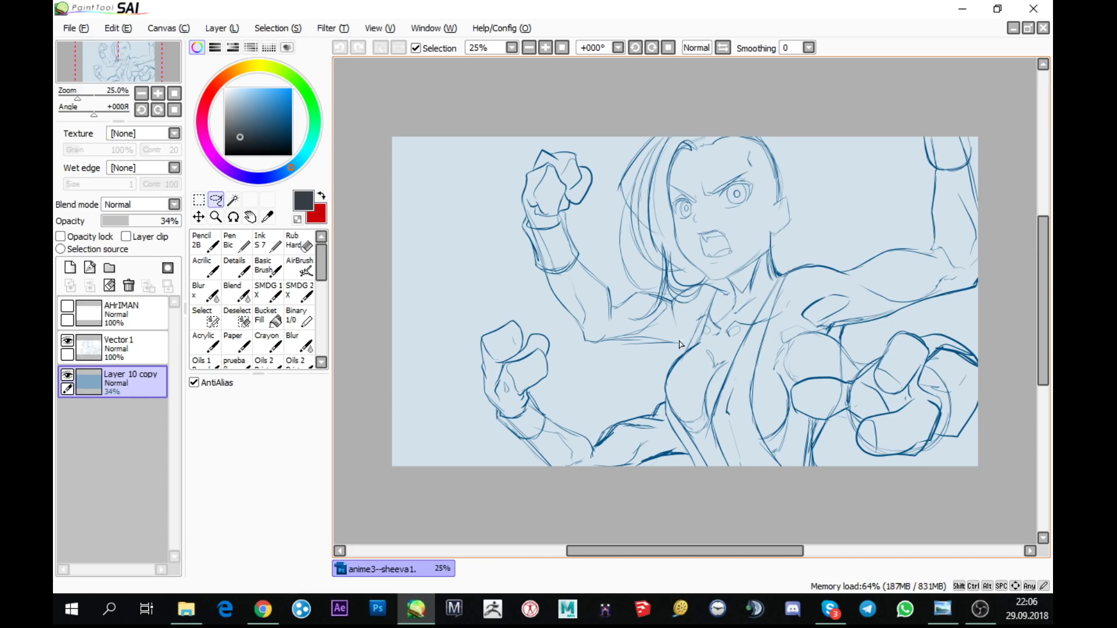
{"action": "mouse_move", "coordinate": [660, 377]}
{"action": "left_mouse_down"}
{"action": "mouse_move", "coordinate": [686, 447]}
{"action": "mouse_move", "coordinate": [528, 482]}
{"action": "mouse_move", "coordinate": [474, 308]}
{"action": "mouse_move", "coordinate": [474, 320]}
{"action": "left_mouse_up"}
{"action": "key", "text": "ctrl+t"}
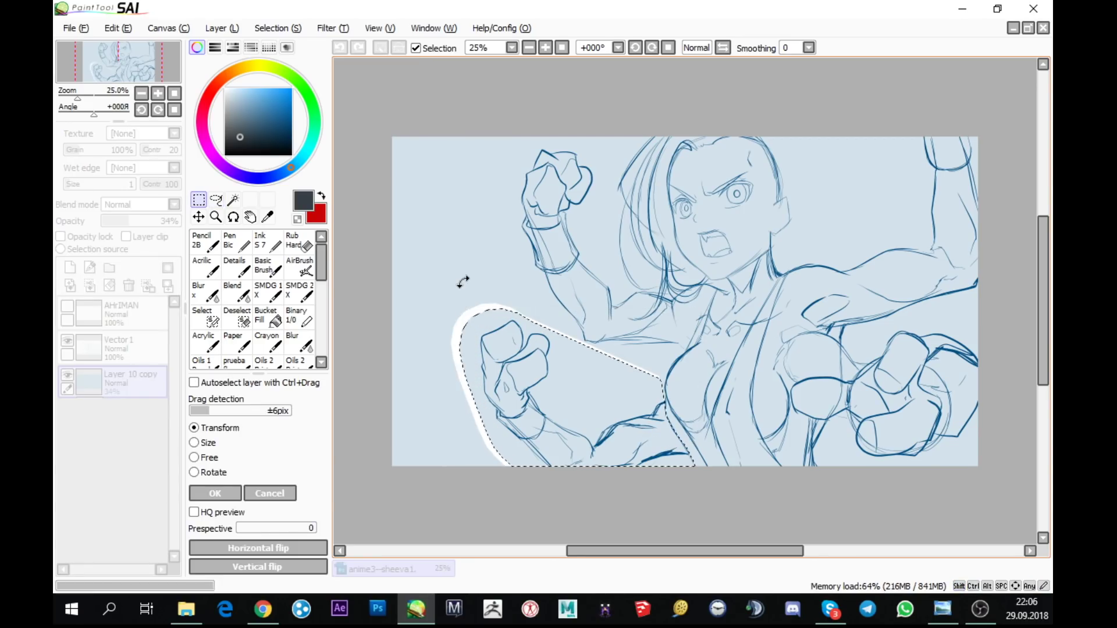
{"action": "key", "text": "Up"}
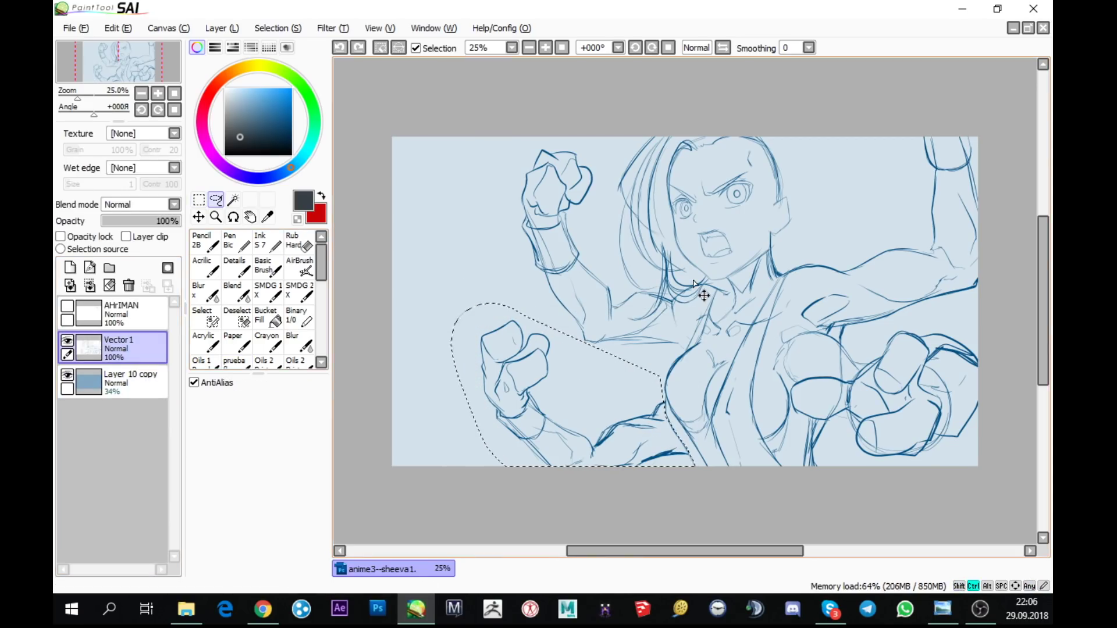
{"action": "key", "text": "ctrl+t"}
{"action": "left_click_drag", "start_coordinate": [487, 321], "coordinate": [499, 342]}
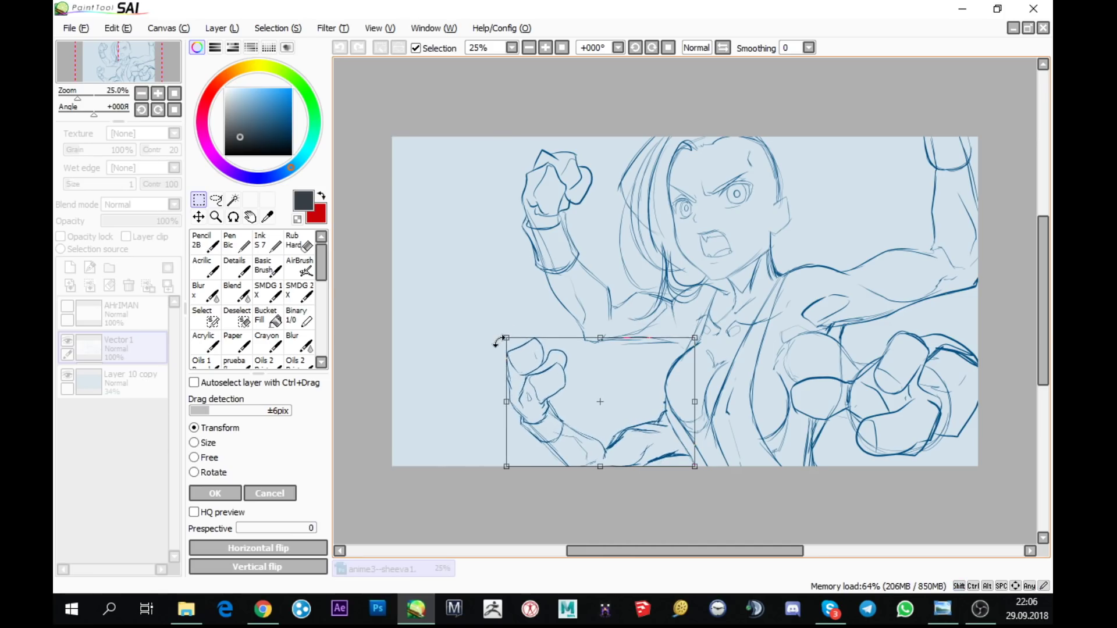
{"action": "key", "text": "Return"}
{"action": "key", "text": "ctrl+d"}
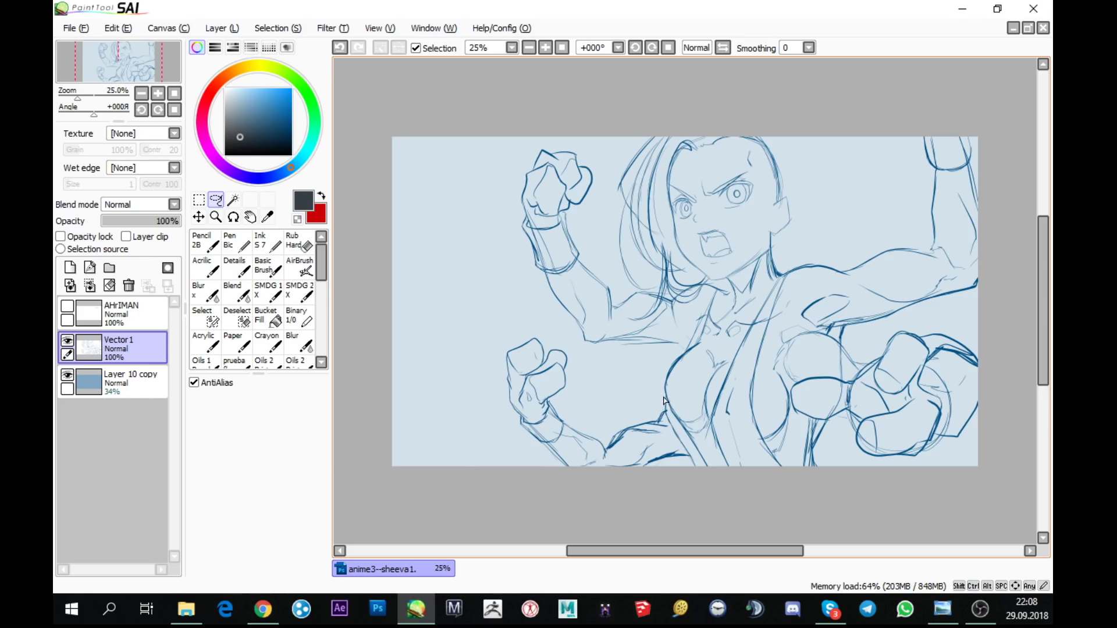
- Lasso the upper raised arm beside the hair, enlarge it slightly outward from the shoulder, and deselect
{"action": "scroll", "coordinate": [768, 350], "scroll_direction": "up", "scroll_amount": 1}
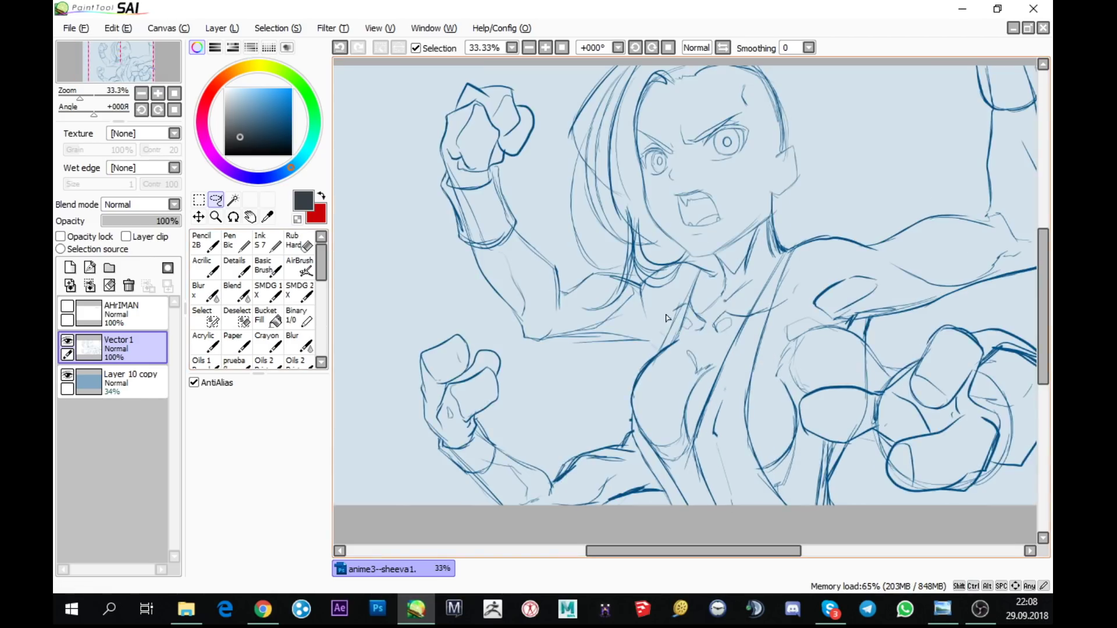
{"action": "mouse_move", "coordinate": [633, 371]}
{"action": "left_mouse_down"}
{"action": "mouse_move", "coordinate": [662, 347]}
{"action": "mouse_move", "coordinate": [633, 280]}
{"action": "mouse_move", "coordinate": [611, 291]}
{"action": "mouse_move", "coordinate": [407, 145]}
{"action": "mouse_move", "coordinate": [443, 245]}
{"action": "mouse_move", "coordinate": [523, 343]}
{"action": "left_mouse_up"}
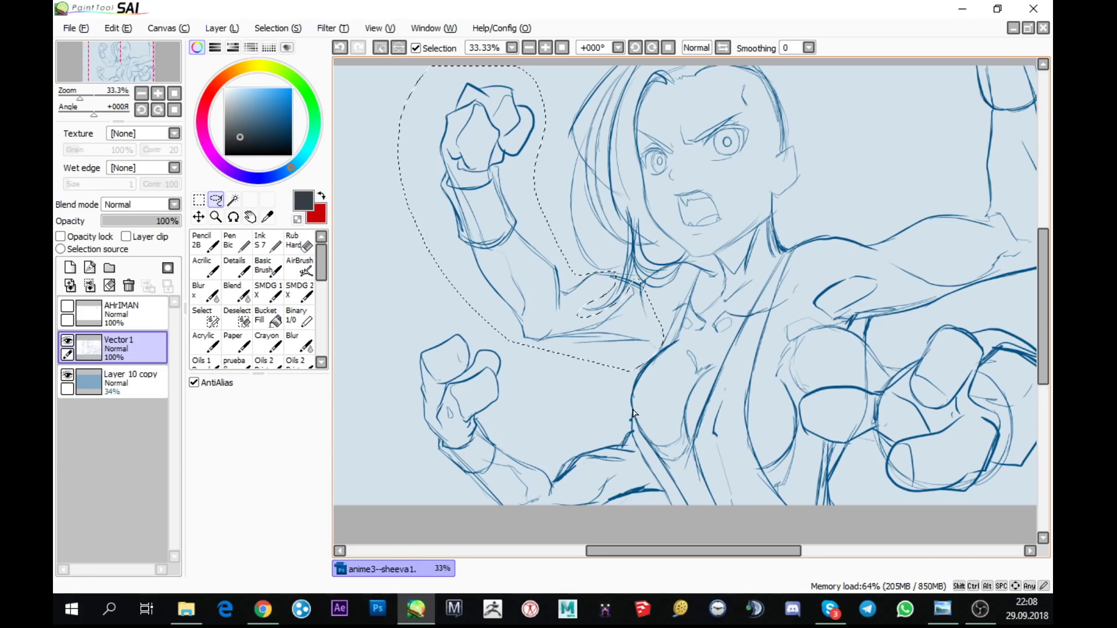
{"action": "key", "text": "ctrl+t"}
{"action": "left_click_drag", "start_coordinate": [440, 83], "coordinate": [422, 61]}
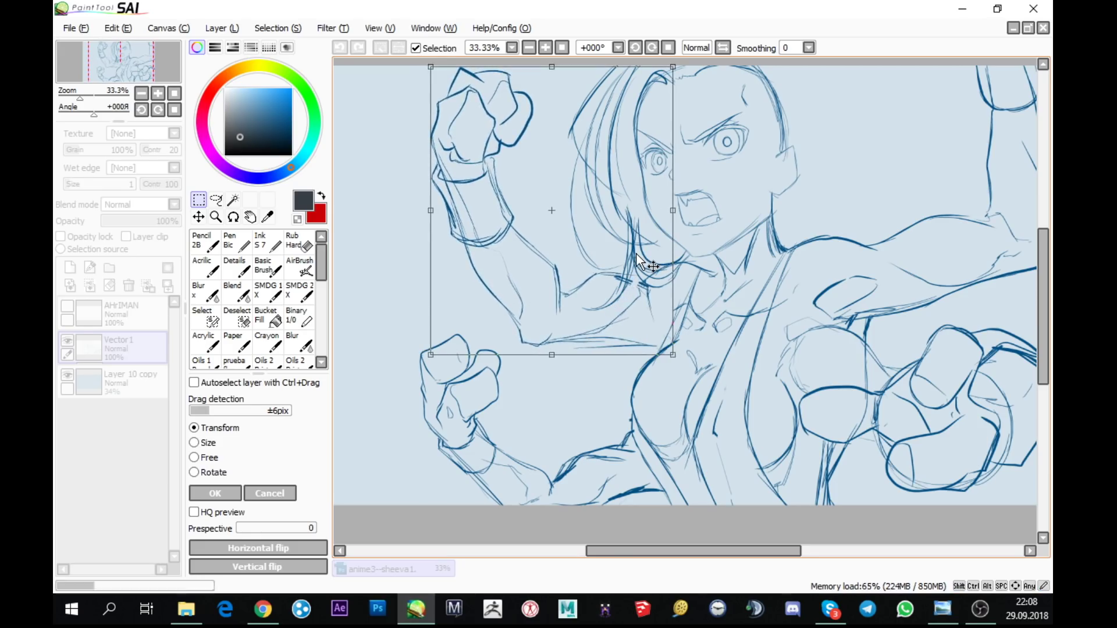
{"action": "key", "text": "Return"}
{"action": "key", "text": "ctrl+d"}
- Lasso the lower clenched-fist arm again, enlarge it slightly outward from the torso, and deselect
{"action": "mouse_move", "coordinate": [669, 523]}
{"action": "left_mouse_down"}
{"action": "mouse_move", "coordinate": [636, 437]}
{"action": "mouse_move", "coordinate": [503, 327]}
{"action": "mouse_move", "coordinate": [704, 526]}
{"action": "left_mouse_up"}
{"action": "key", "text": "ctrl+t"}
{"action": "left_click_drag", "start_coordinate": [410, 331], "coordinate": [394, 316]}
{"action": "key", "text": "Return"}
{"action": "key", "text": "ctrl+d"}
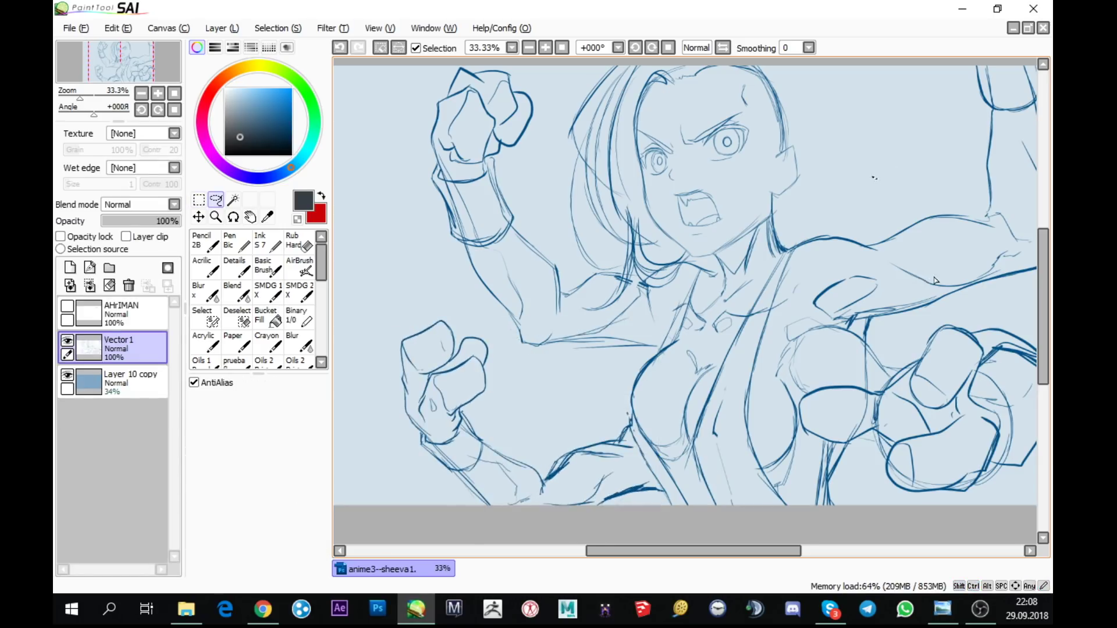
- Reduce the Vector1 sketch layer's opacity to 33% and add a new linework layer above it
{"action": "scroll", "coordinate": [937, 288], "scroll_direction": "down", "scroll_amount": 1}
{"action": "left_click_drag", "start_coordinate": [941, 349], "coordinate": [867, 357]}
{"action": "left_click", "coordinate": [129, 221]}
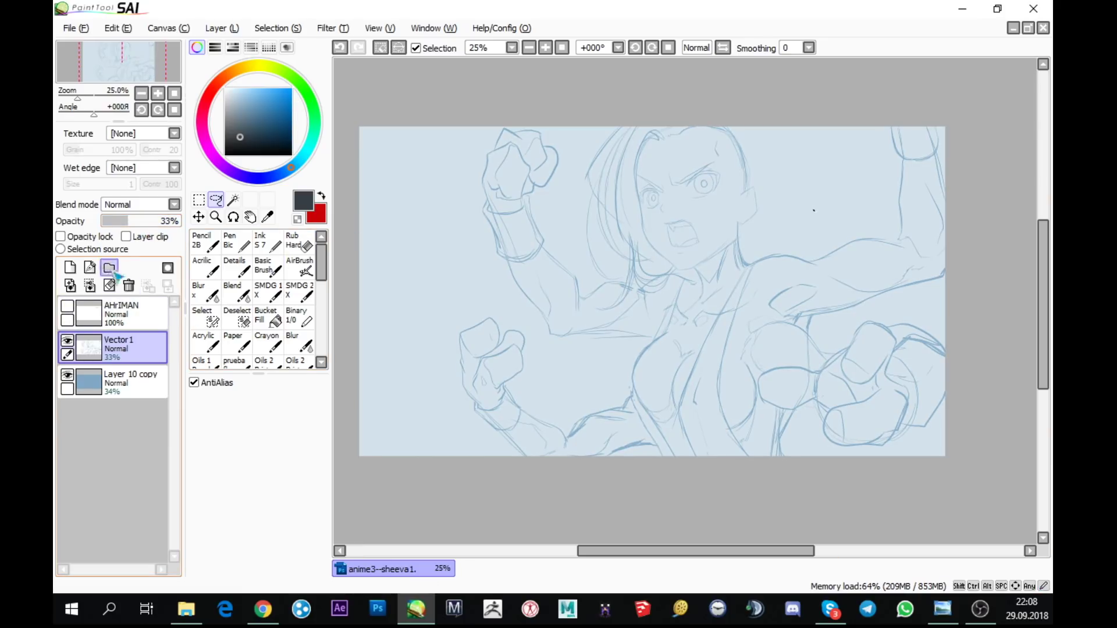
{"action": "left_click", "coordinate": [89, 268]}
- Using the Pen, ink the upper eyelid arc of the larger eye and the short stroke rising from its inner corner
{"action": "scroll", "coordinate": [794, 263], "scroll_direction": "up", "scroll_amount": 2}
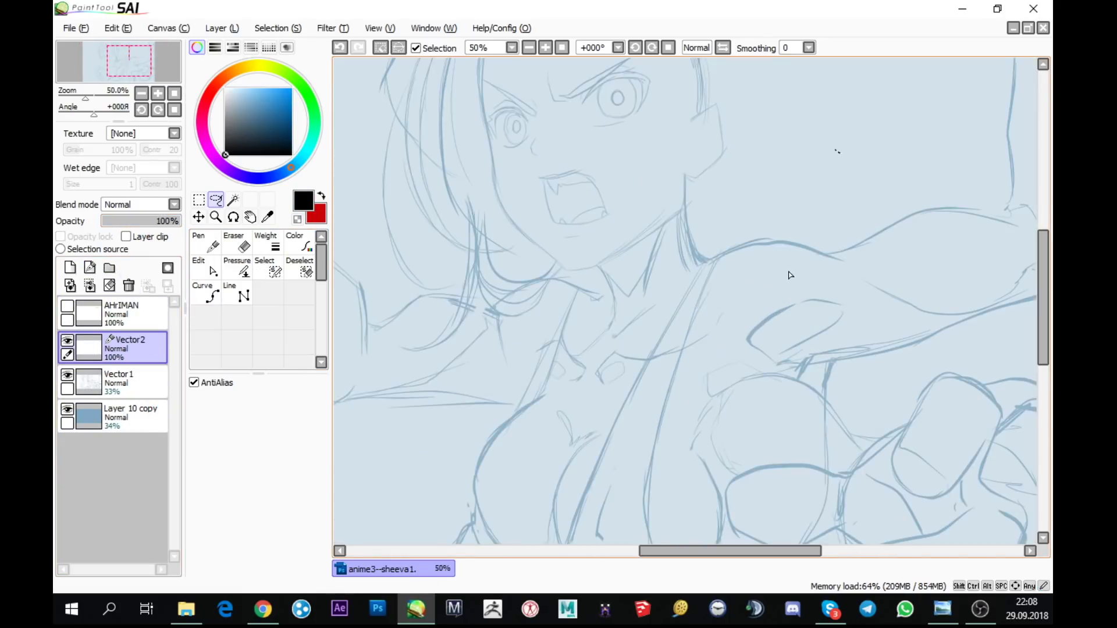
{"action": "key", "text": "space"}
{"action": "left_click_drag", "start_coordinate": [780, 294], "coordinate": [773, 400]}
{"action": "left_click", "coordinate": [208, 293]}
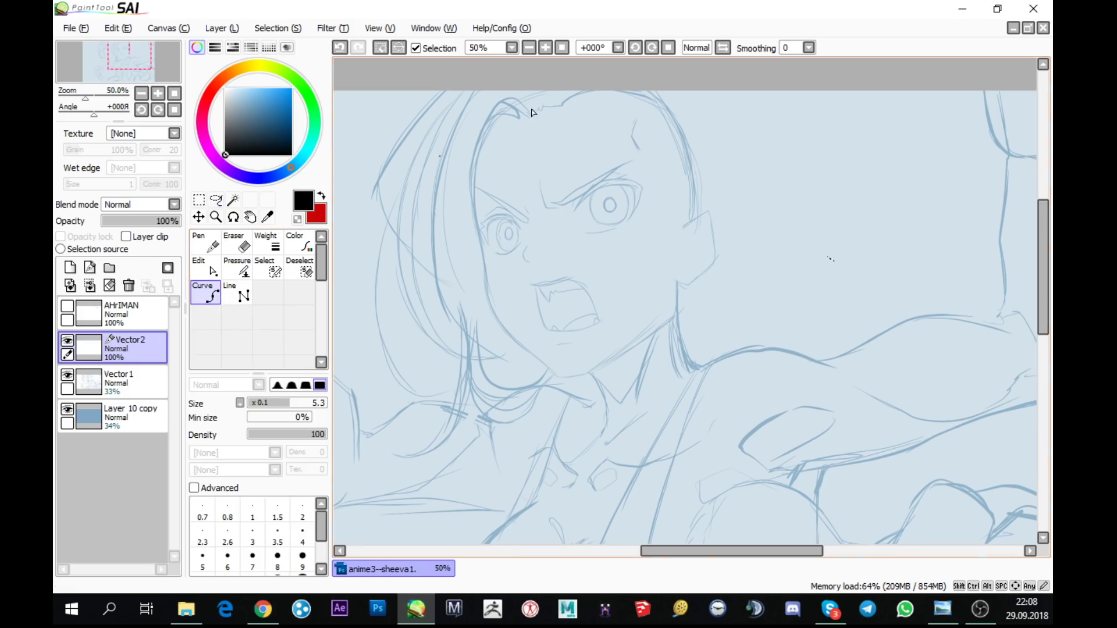
{"action": "key", "text": "space"}
{"action": "left_click_drag", "start_coordinate": [798, 229], "coordinate": [755, 200]}
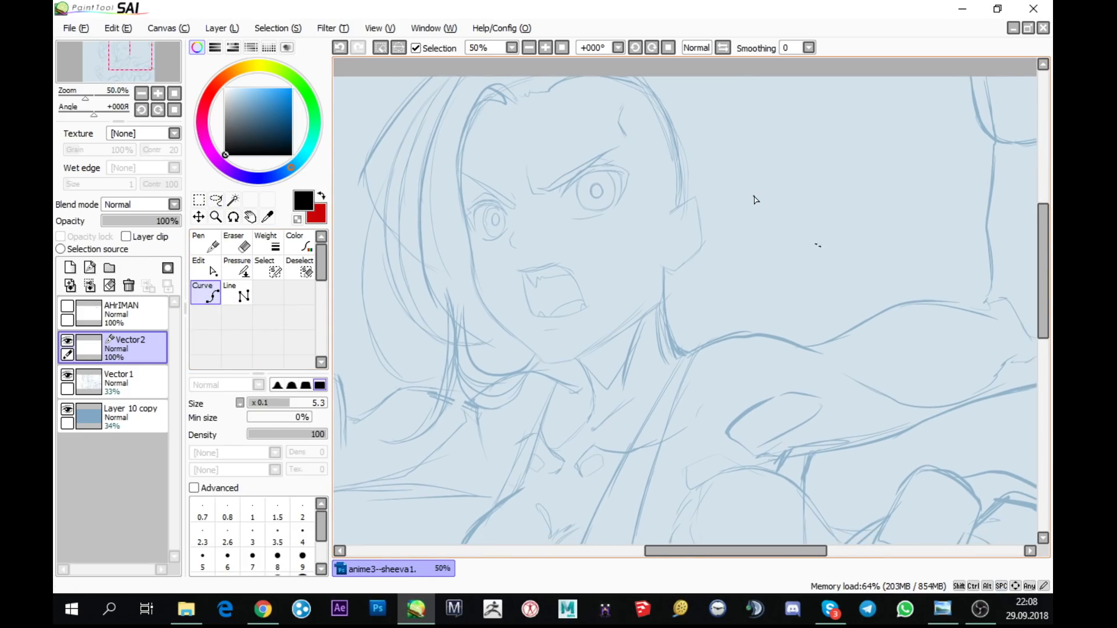
{"action": "key", "text": "space"}
{"action": "left_click_drag", "start_coordinate": [666, 250], "coordinate": [710, 192]}
{"action": "left_click", "coordinate": [206, 244]}
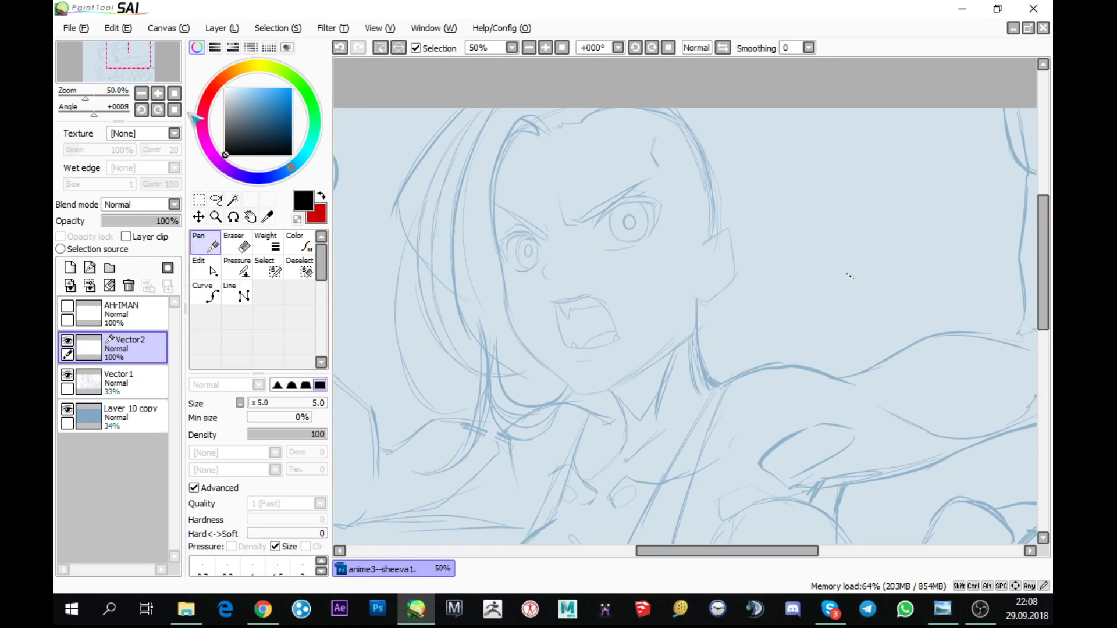
{"action": "left_click", "coordinate": [142, 110]}
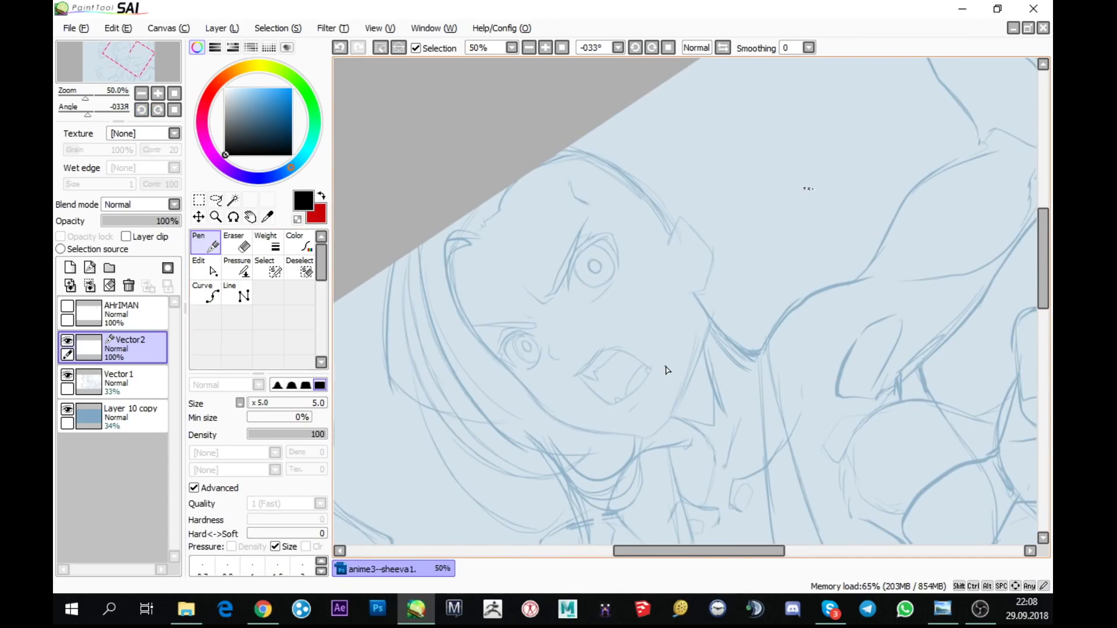
{"action": "scroll", "coordinate": [594, 268], "scroll_direction": "up", "scroll_amount": 1}
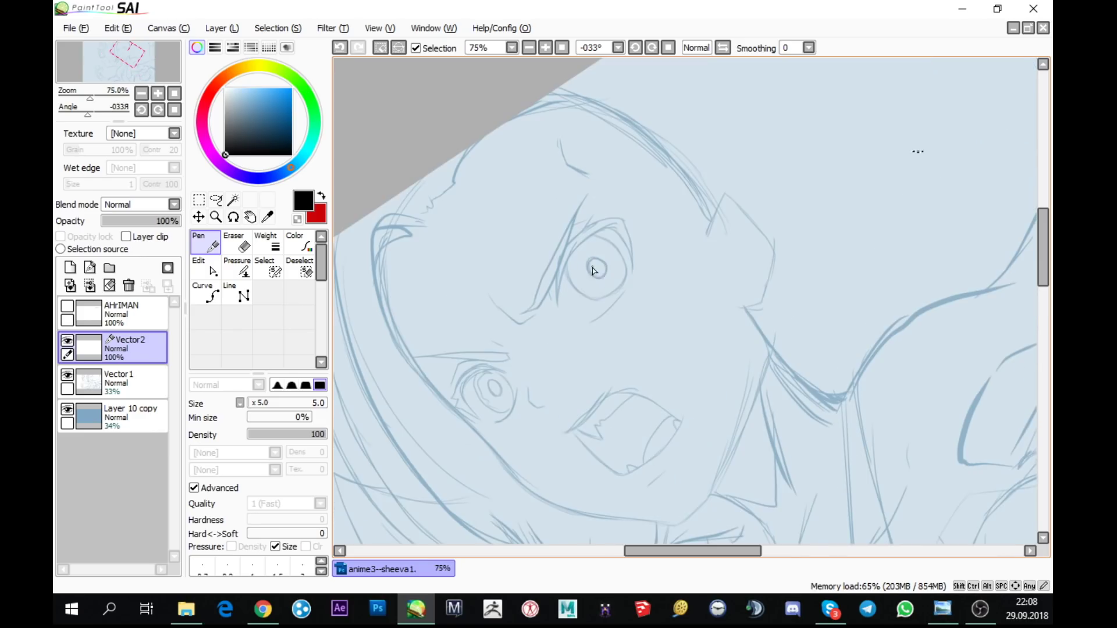
{"action": "scroll", "coordinate": [579, 256], "scroll_direction": "up", "scroll_amount": 1}
{"action": "left_click_drag", "start_coordinate": [564, 295], "coordinate": [621, 319]}
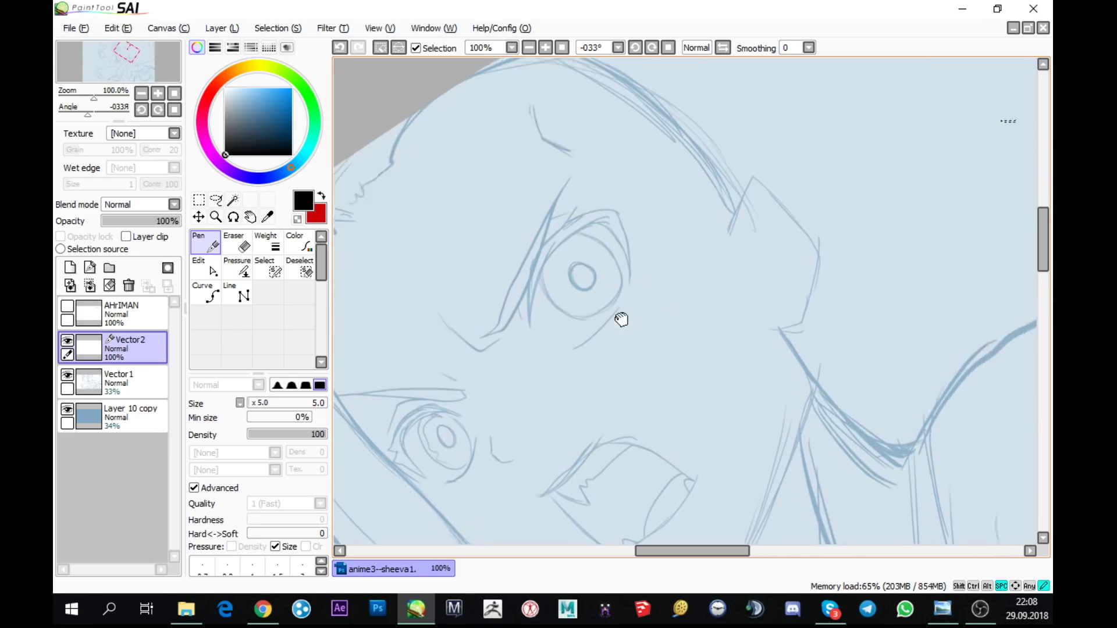
{"action": "scroll", "coordinate": [621, 320], "scroll_direction": "up", "scroll_amount": 1}
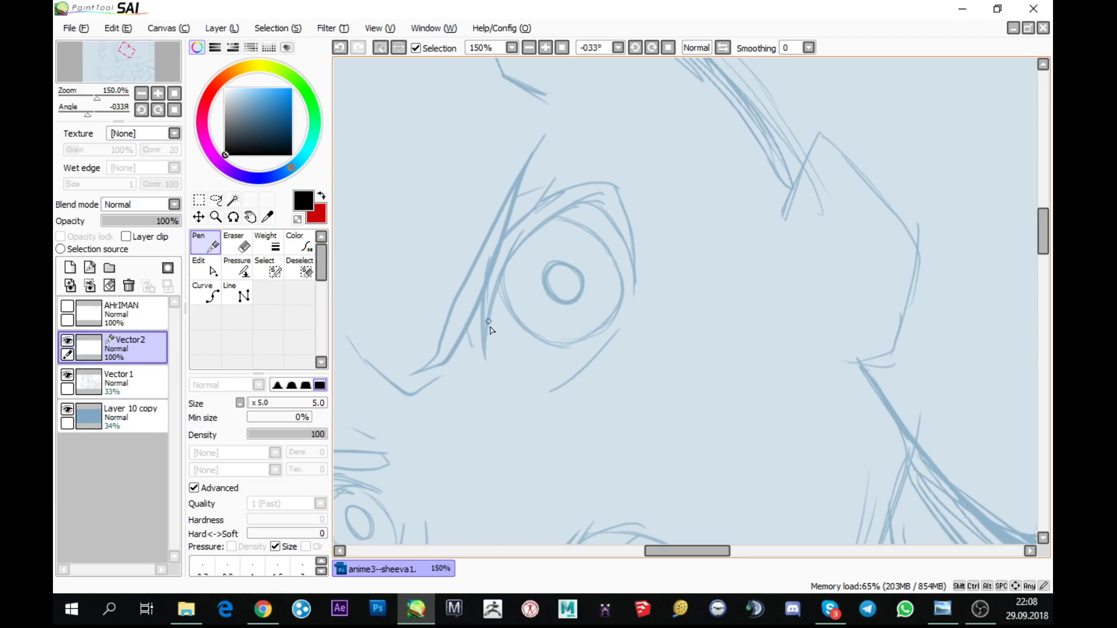
{"action": "scroll", "coordinate": [489, 328], "scroll_direction": "up", "scroll_amount": 1}
{"action": "mouse_move", "coordinate": [487, 367]}
{"action": "left_mouse_down"}
{"action": "mouse_move", "coordinate": [515, 246]}
{"action": "mouse_move", "coordinate": [560, 192]}
{"action": "mouse_move", "coordinate": [636, 169]}
{"action": "left_mouse_up"}
{"action": "left_click_drag", "start_coordinate": [482, 321], "coordinate": [493, 235]}
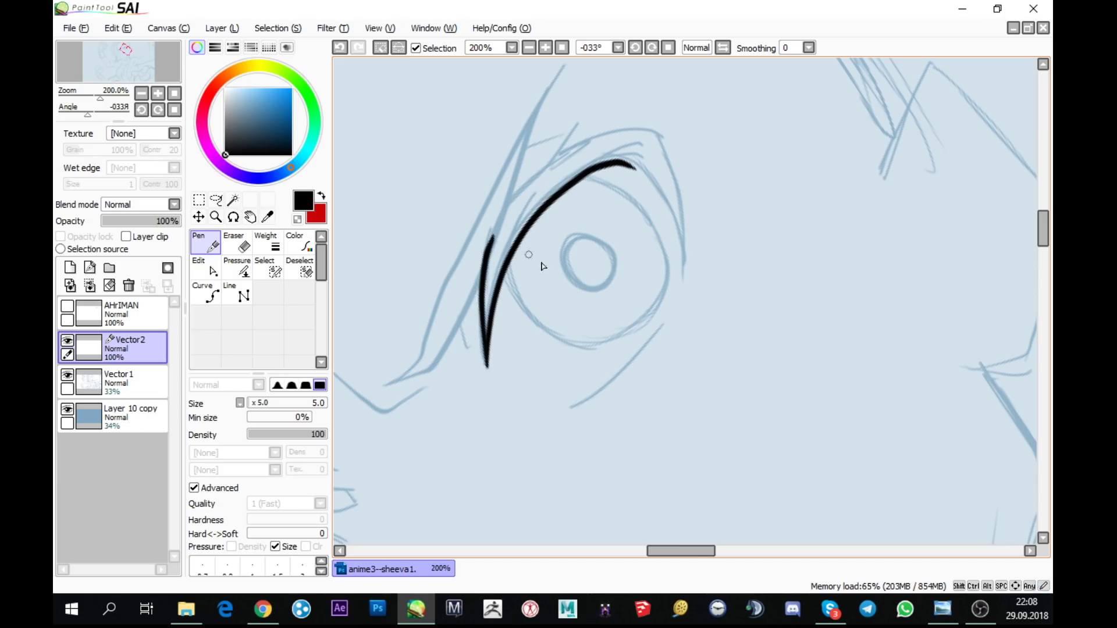
- Ink the slanted eyebrow outline above the larger eye, from its hooked inner end to the pointed outer tip
{"action": "mouse_move", "coordinate": [414, 358]}
{"action": "left_mouse_down"}
{"action": "mouse_move", "coordinate": [523, 347]}
{"action": "mouse_move", "coordinate": [529, 367]}
{"action": "mouse_move", "coordinate": [573, 310]}
{"action": "mouse_move", "coordinate": [602, 224]}
{"action": "left_mouse_up"}
{"action": "left_click_drag", "start_coordinate": [489, 375], "coordinate": [536, 341]}
{"action": "left_click_drag", "start_coordinate": [554, 273], "coordinate": [516, 348]}
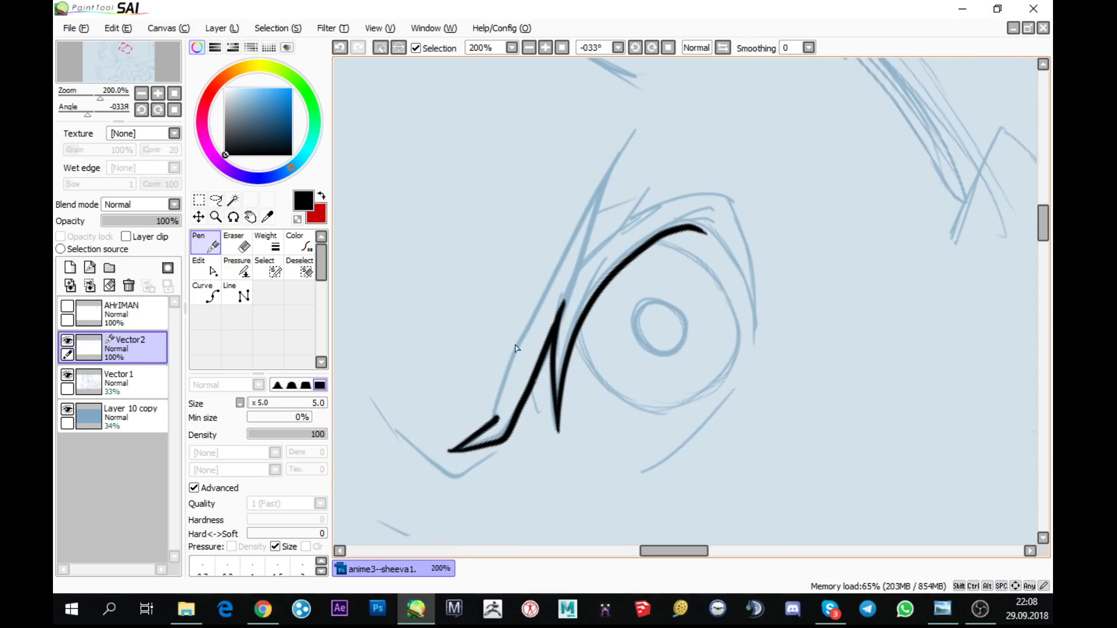
{"action": "left_click_drag", "start_coordinate": [492, 427], "coordinate": [634, 132]}
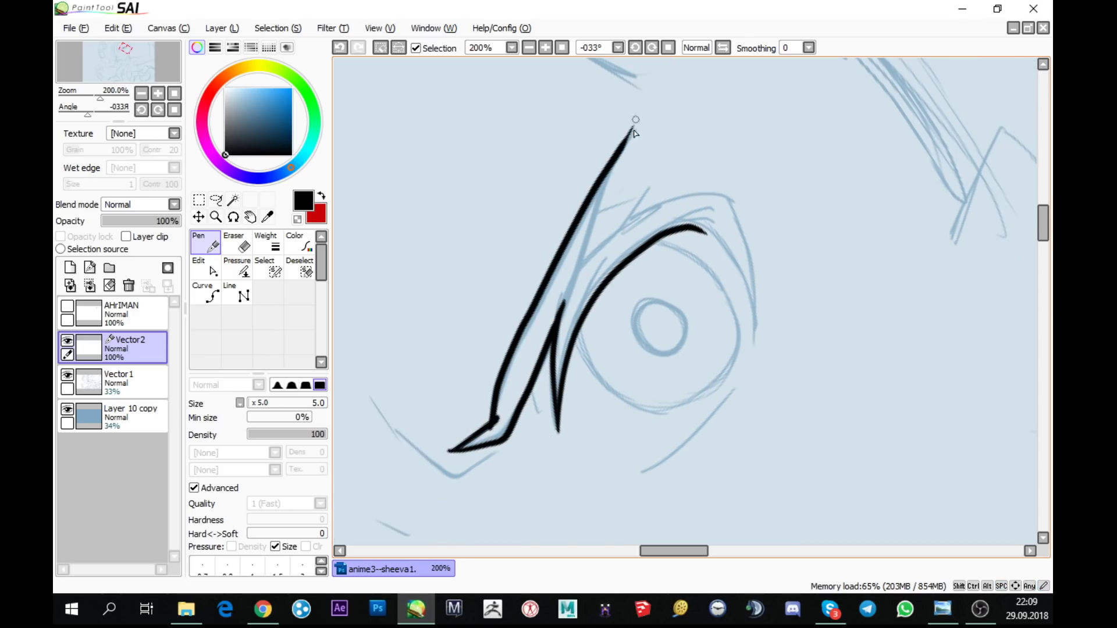
{"action": "left_click_drag", "start_coordinate": [569, 301], "coordinate": [635, 123]}
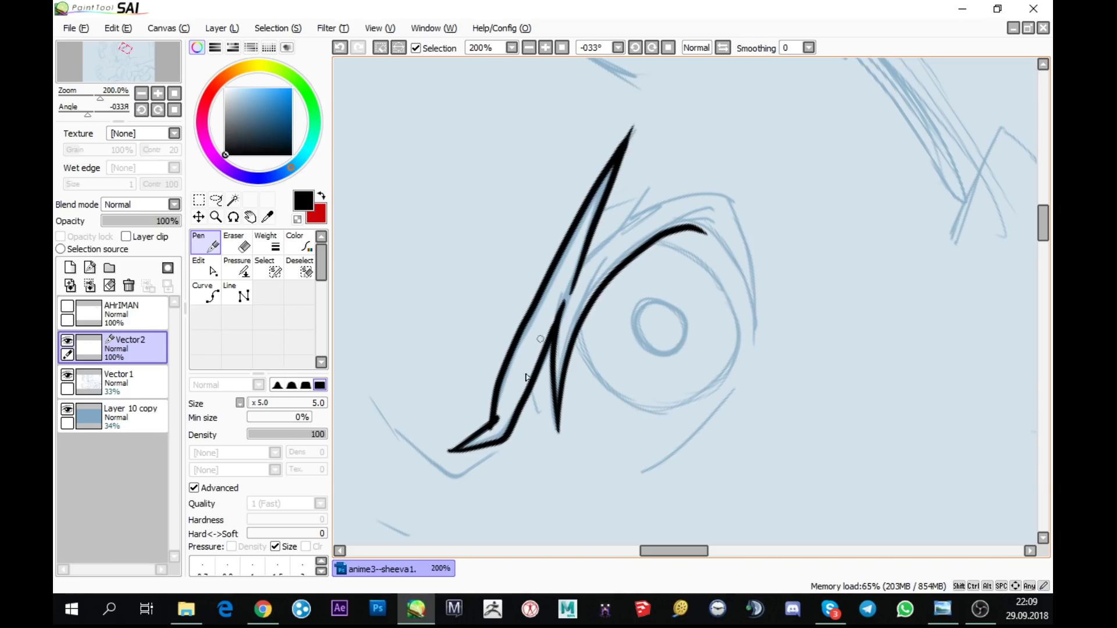
{"action": "left_click_drag", "start_coordinate": [453, 452], "coordinate": [506, 416]}
- Extend the upper eyelid line to the outer corner with an upward flick, and ink the short crease beside the inner corner
{"action": "mouse_move", "coordinate": [423, 182]}
{"action": "left_mouse_down"}
{"action": "mouse_move", "coordinate": [848, 219]}
{"action": "mouse_move", "coordinate": [551, 212]}
{"action": "mouse_move", "coordinate": [579, 309]}
{"action": "mouse_move", "coordinate": [559, 393]}
{"action": "mouse_move", "coordinate": [588, 347]}
{"action": "mouse_move", "coordinate": [631, 215]}
{"action": "left_mouse_up"}
{"action": "scroll", "coordinate": [551, 213], "scroll_direction": "up", "scroll_amount": 2}
{"action": "left_click_drag", "start_coordinate": [536, 193], "coordinate": [644, 240]}
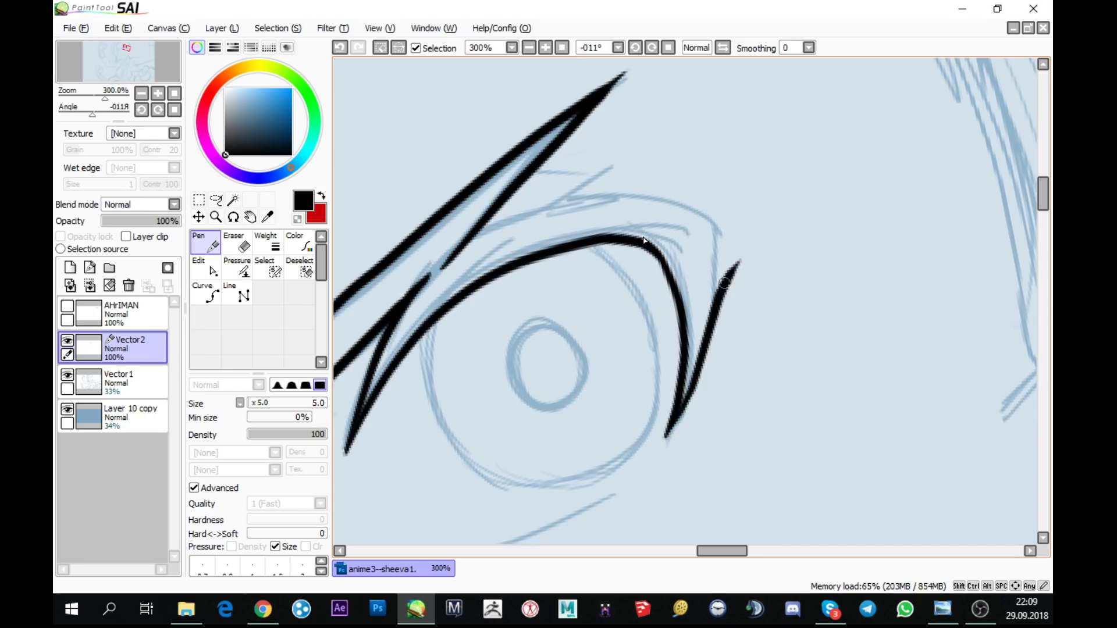
{"action": "left_click", "coordinate": [157, 110]}
{"action": "left_click", "coordinate": [157, 110]}
{"action": "left_click", "coordinate": [157, 110]}
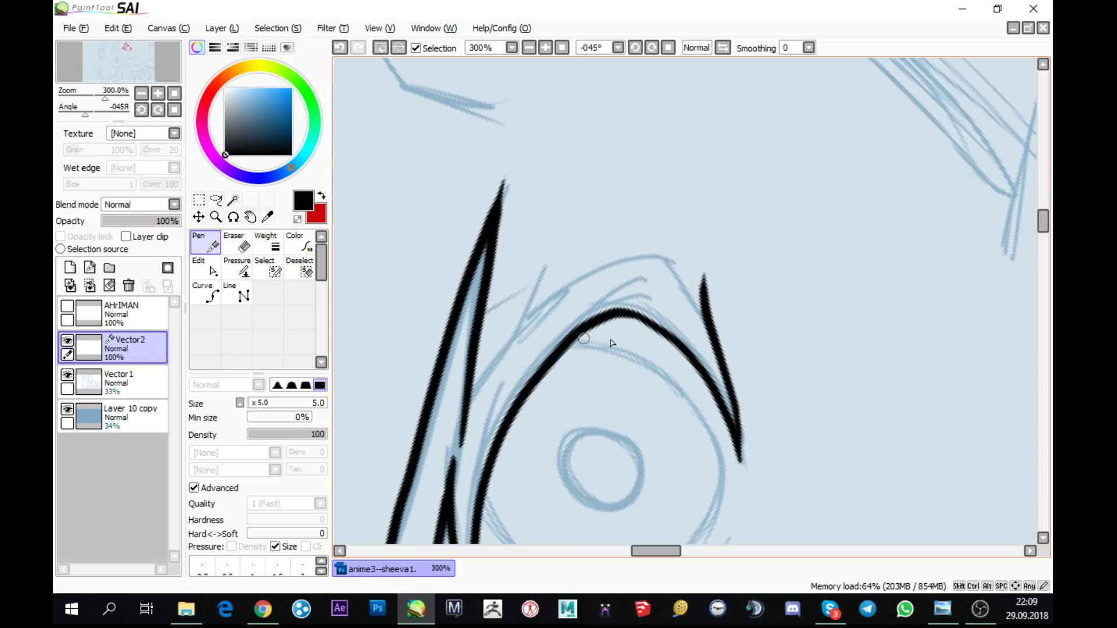
{"action": "left_click_drag", "start_coordinate": [612, 343], "coordinate": [461, 190]}
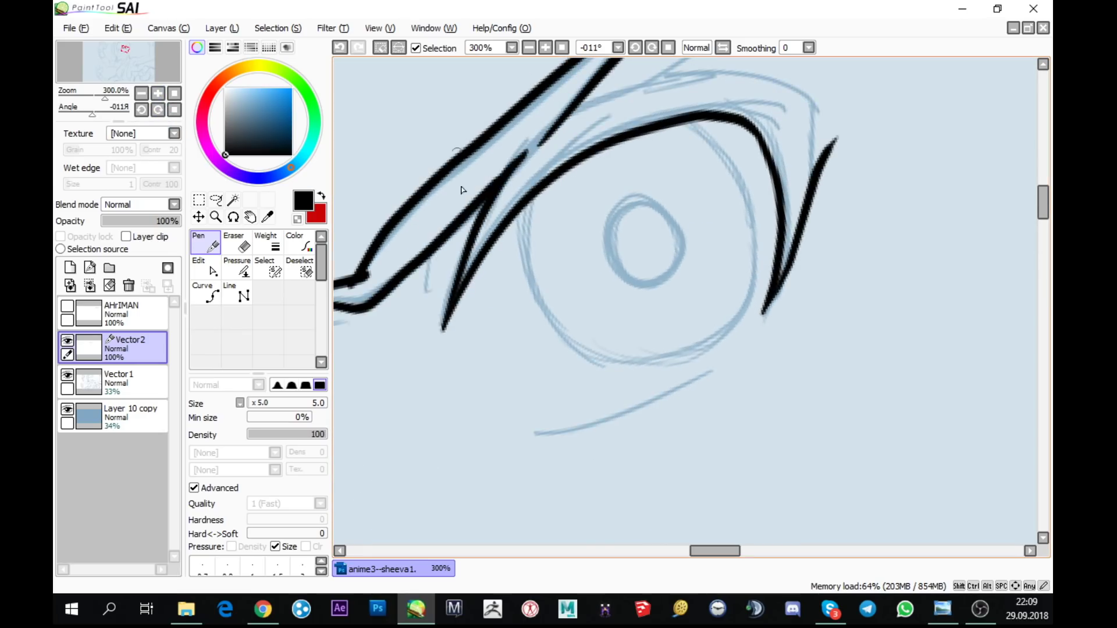
{"action": "left_click_drag", "start_coordinate": [431, 296], "coordinate": [439, 217]}
- Ink the upper lash edge as a spiky line from the eyebrow over to the outer corner flick
{"action": "left_click", "coordinate": [158, 108]}
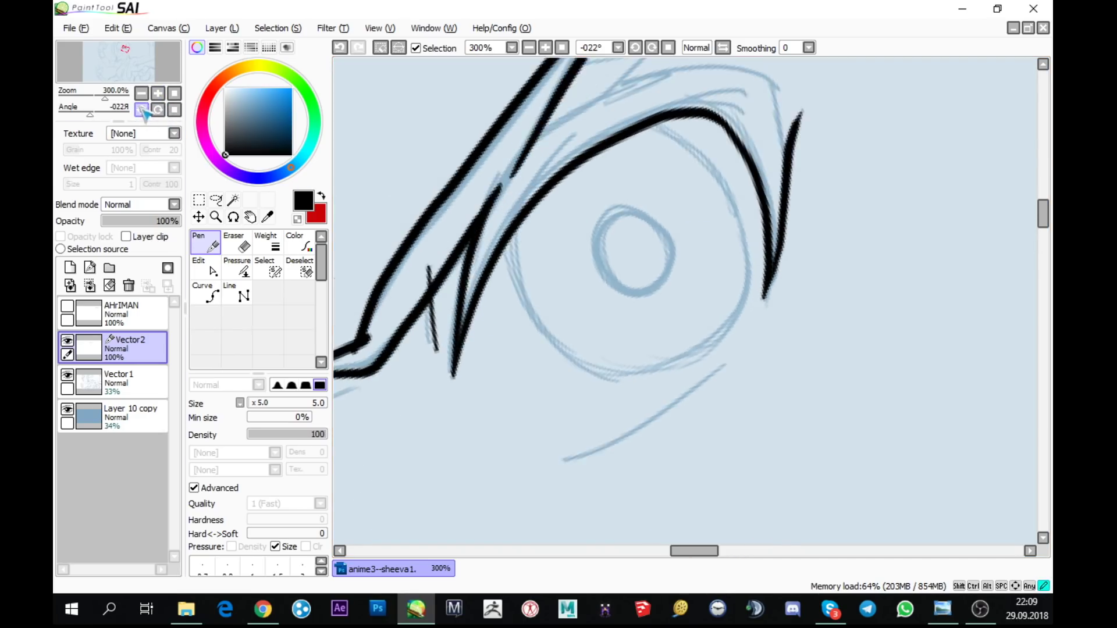
{"action": "scroll", "coordinate": [525, 214], "scroll_direction": "up", "scroll_amount": 3}
{"action": "left_click", "coordinate": [142, 110]}
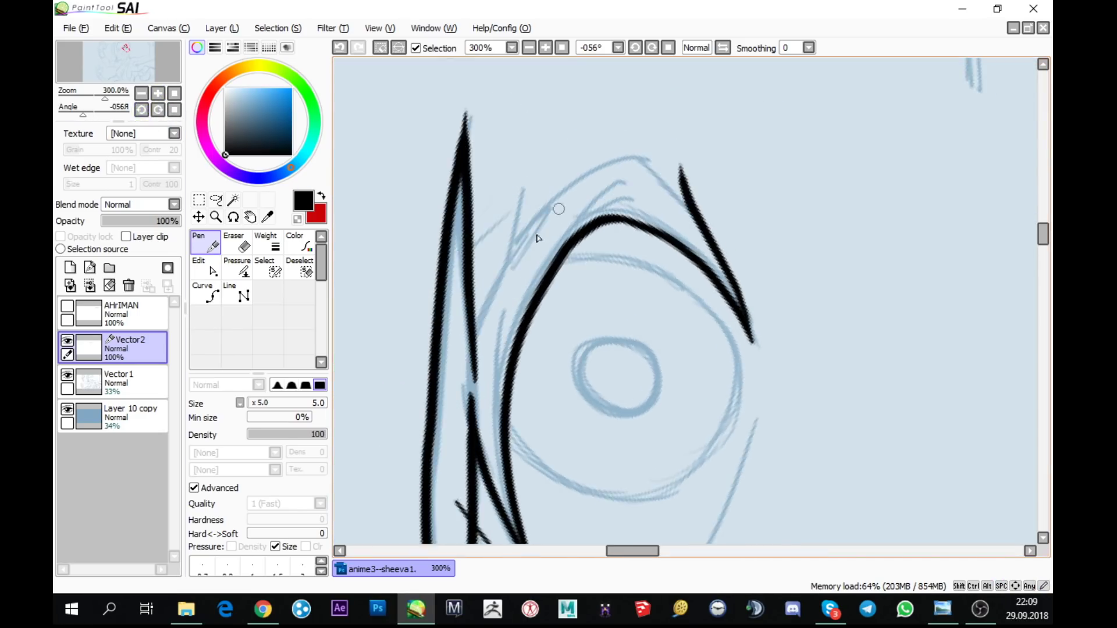
{"action": "mouse_move", "coordinate": [476, 378]}
{"action": "left_mouse_down"}
{"action": "mouse_move", "coordinate": [495, 282]}
{"action": "mouse_move", "coordinate": [548, 194]}
{"action": "mouse_move", "coordinate": [565, 192]}
{"action": "mouse_move", "coordinate": [567, 224]}
{"action": "mouse_move", "coordinate": [605, 181]}
{"action": "mouse_move", "coordinate": [661, 88]}
{"action": "left_mouse_up"}
{"action": "scroll", "coordinate": [560, 170], "scroll_direction": "up", "scroll_amount": 1}
{"action": "left_click_drag", "start_coordinate": [823, 130], "coordinate": [640, 229]}
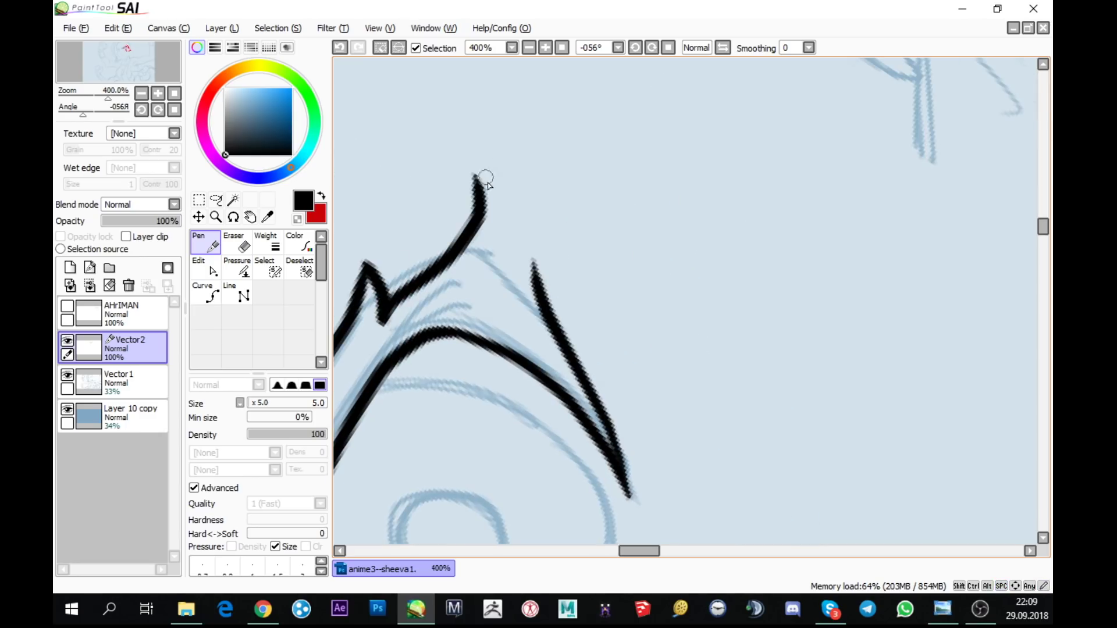
{"action": "mouse_move", "coordinate": [476, 180]}
{"action": "left_mouse_down"}
{"action": "mouse_move", "coordinate": [516, 320]}
{"action": "mouse_move", "coordinate": [531, 262]}
{"action": "mouse_move", "coordinate": [512, 336]}
{"action": "left_mouse_up"}
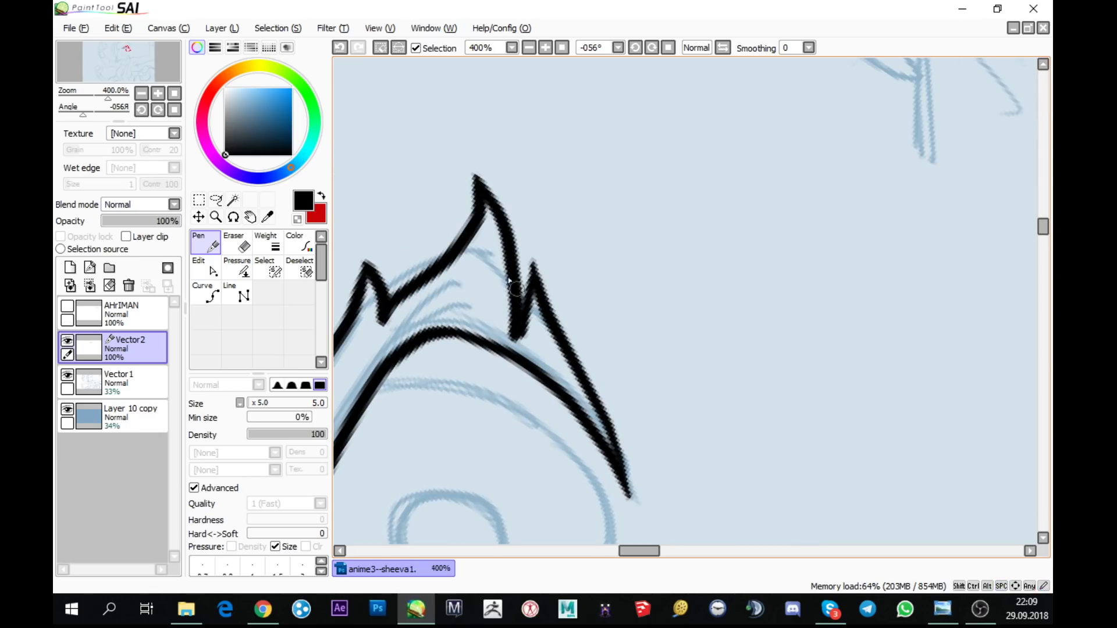
- Thicken the lash spike and the upper eyelid line, sharpen the spike's tip, and add small strokes between them
{"action": "left_click_drag", "start_coordinate": [476, 185], "coordinate": [399, 317]}
{"action": "left_click_drag", "start_coordinate": [691, 348], "coordinate": [773, 242]}
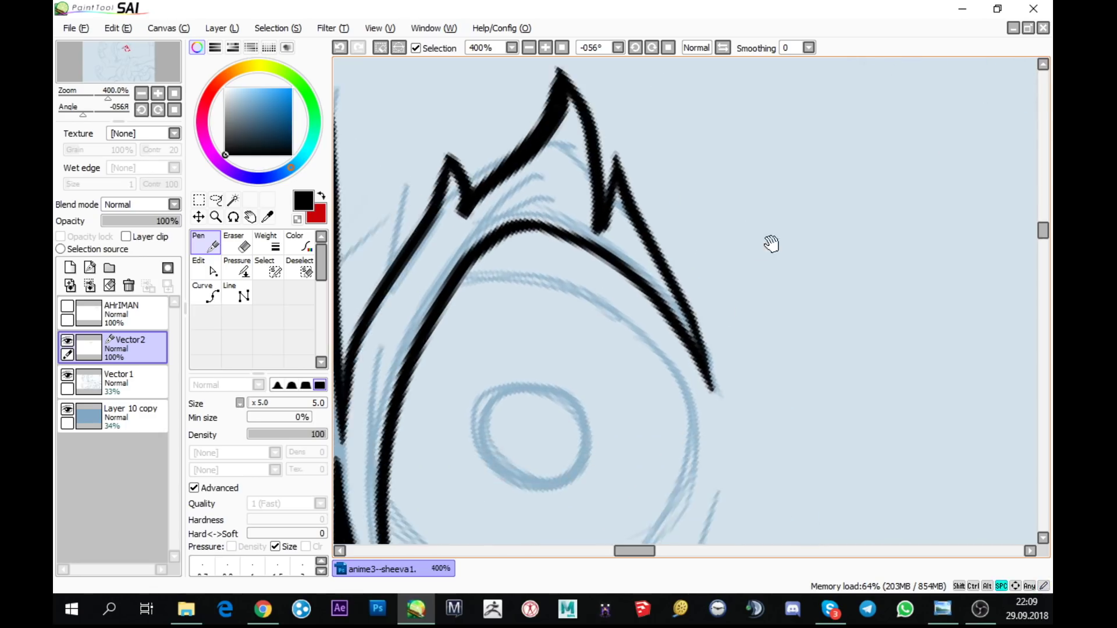
{"action": "left_click_drag", "start_coordinate": [557, 67], "coordinate": [560, 83]}
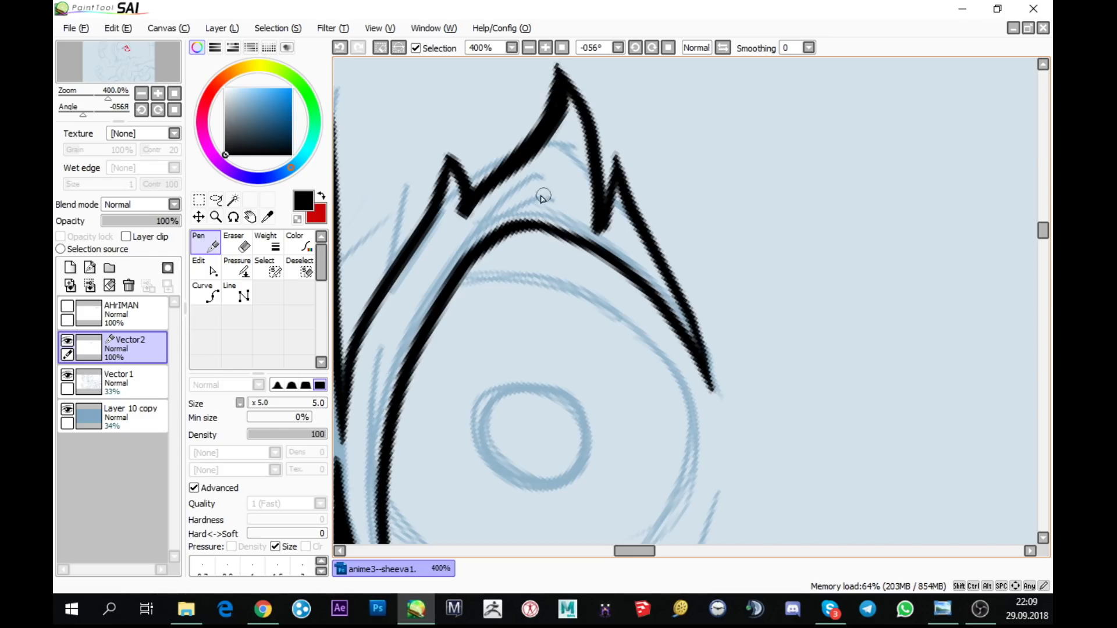
{"action": "mouse_move", "coordinate": [542, 197]}
{"action": "left_mouse_down"}
{"action": "mouse_move", "coordinate": [551, 179]}
{"action": "mouse_move", "coordinate": [439, 309]}
{"action": "mouse_move", "coordinate": [539, 220]}
{"action": "left_mouse_up"}
{"action": "mouse_move", "coordinate": [428, 314]}
{"action": "left_mouse_down"}
{"action": "mouse_move", "coordinate": [532, 226]}
{"action": "mouse_move", "coordinate": [593, 225]}
{"action": "mouse_move", "coordinate": [582, 233]}
{"action": "left_mouse_up"}
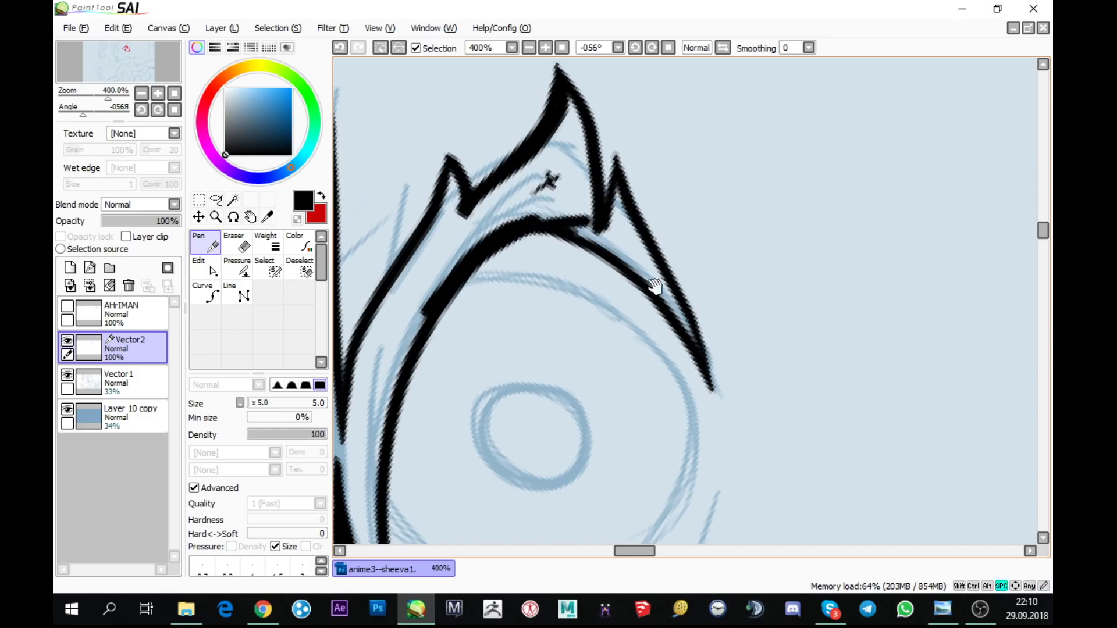
- Ink the curved crease line below the larger eye
{"action": "left_click_drag", "start_coordinate": [655, 286], "coordinate": [643, 34]}
{"action": "mouse_move", "coordinate": [596, 463]}
{"action": "left_mouse_down"}
{"action": "mouse_move", "coordinate": [653, 401]}
{"action": "mouse_move", "coordinate": [711, 224]}
{"action": "left_mouse_up"}
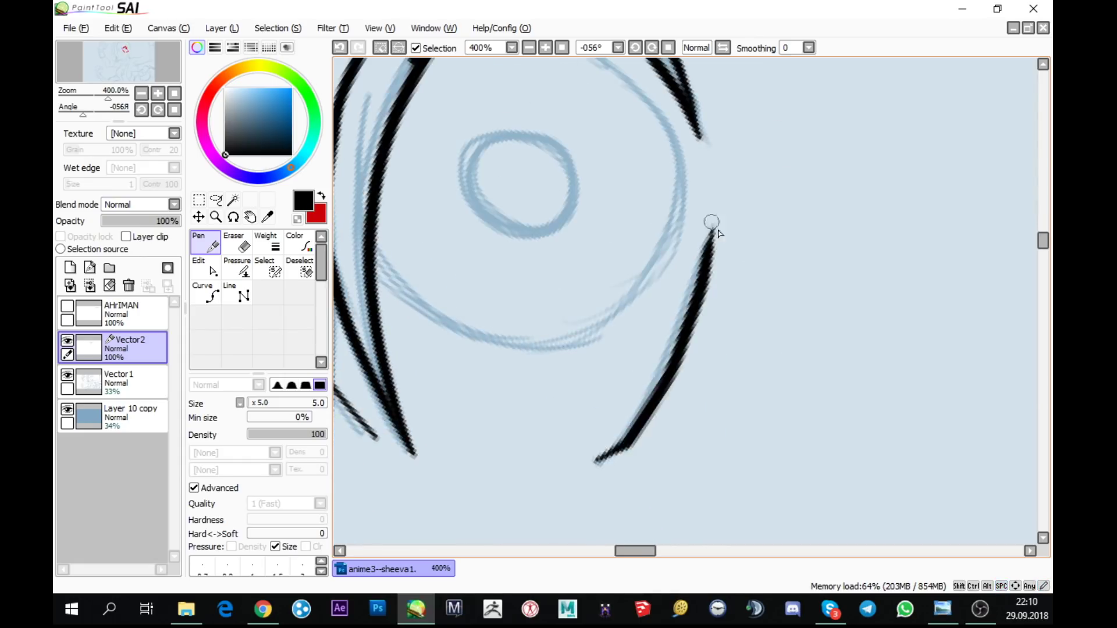
{"action": "scroll", "coordinate": [712, 224], "scroll_direction": "down", "scroll_amount": 2}
{"action": "left_click_drag", "start_coordinate": [761, 316], "coordinate": [806, 182]}
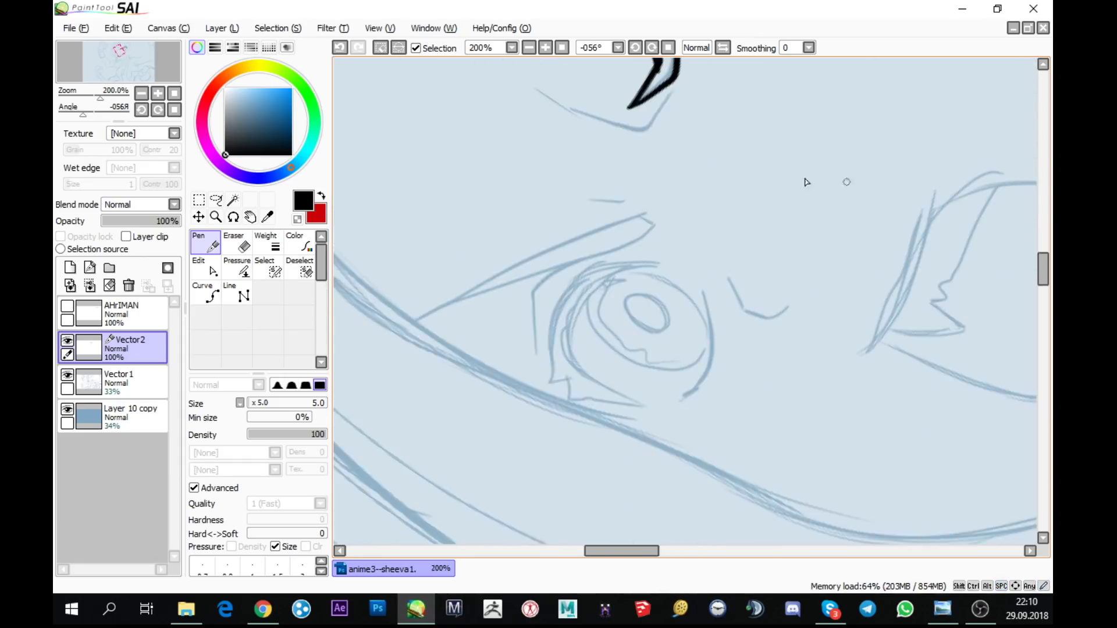
- Ink the smaller eye's eyebrow as a solid black shape tapering to a point at its outer end
{"action": "left_click", "coordinate": [142, 110]}
{"action": "left_click_drag", "start_coordinate": [594, 326], "coordinate": [597, 297]}
{"action": "scroll", "coordinate": [596, 266], "scroll_direction": "up", "scroll_amount": 1}
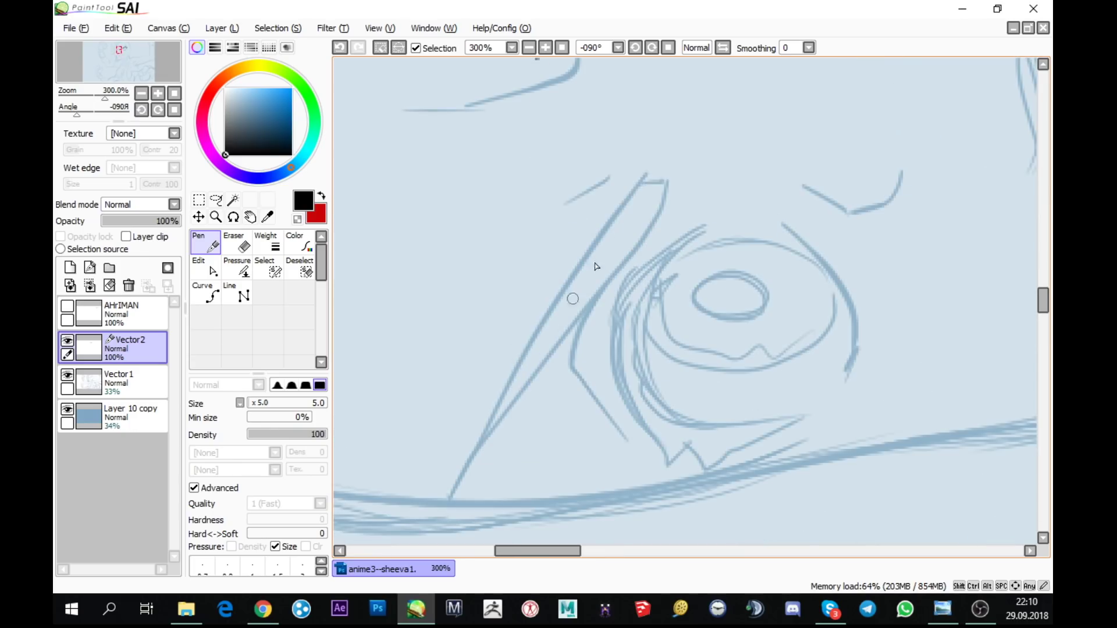
{"action": "mouse_move", "coordinate": [640, 185]}
{"action": "left_mouse_down"}
{"action": "mouse_move", "coordinate": [510, 381]}
{"action": "mouse_move", "coordinate": [450, 508]}
{"action": "left_mouse_up"}
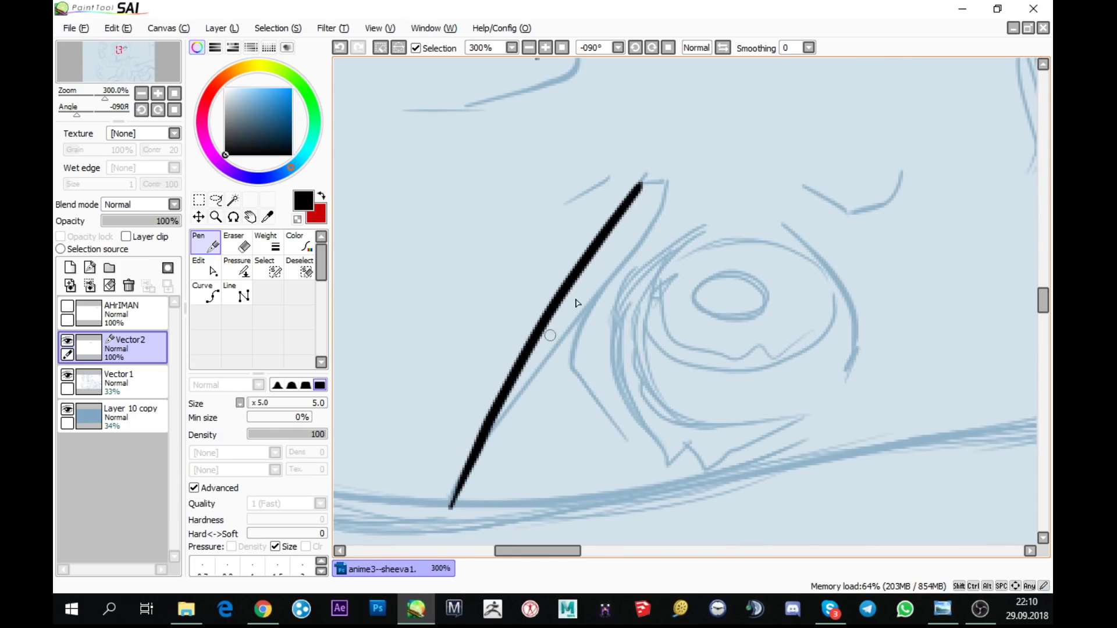
{"action": "mouse_move", "coordinate": [637, 190]}
{"action": "left_mouse_down"}
{"action": "mouse_move", "coordinate": [681, 198]}
{"action": "mouse_move", "coordinate": [679, 183]}
{"action": "mouse_move", "coordinate": [625, 276]}
{"action": "mouse_move", "coordinate": [494, 430]}
{"action": "mouse_move", "coordinate": [453, 525]}
{"action": "mouse_move", "coordinate": [468, 490]}
{"action": "mouse_move", "coordinate": [456, 496]}
{"action": "mouse_move", "coordinate": [451, 508]}
{"action": "mouse_move", "coordinate": [527, 373]}
{"action": "mouse_move", "coordinate": [512, 390]}
{"action": "mouse_move", "coordinate": [509, 399]}
{"action": "mouse_move", "coordinate": [549, 356]}
{"action": "mouse_move", "coordinate": [564, 335]}
{"action": "mouse_move", "coordinate": [526, 370]}
{"action": "mouse_move", "coordinate": [565, 312]}
{"action": "mouse_move", "coordinate": [559, 328]}
{"action": "mouse_move", "coordinate": [570, 331]}
{"action": "mouse_move", "coordinate": [550, 332]}
{"action": "mouse_move", "coordinate": [581, 272]}
{"action": "mouse_move", "coordinate": [603, 252]}
{"action": "mouse_move", "coordinate": [586, 294]}
{"action": "mouse_move", "coordinate": [612, 289]}
{"action": "mouse_move", "coordinate": [669, 186]}
{"action": "mouse_move", "coordinate": [639, 214]}
{"action": "left_mouse_up"}
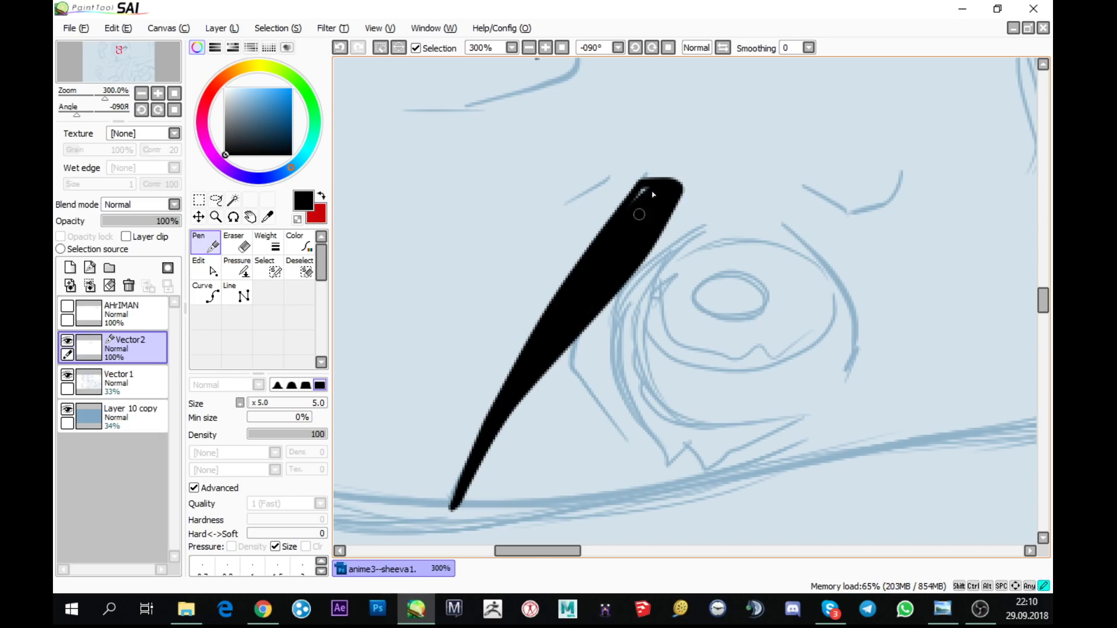
- Fill the larger eye's small lash spike and the inner part of its upper lash band with solid black
{"action": "mouse_move", "coordinate": [596, 286]}
{"action": "left_mouse_down"}
{"action": "mouse_move", "coordinate": [700, 361]}
{"action": "mouse_move", "coordinate": [714, 325]}
{"action": "mouse_move", "coordinate": [609, 375]}
{"action": "mouse_move", "coordinate": [651, 354]}
{"action": "mouse_move", "coordinate": [667, 221]}
{"action": "left_mouse_up"}
{"action": "left_click_drag", "start_coordinate": [571, 164], "coordinate": [559, 186]}
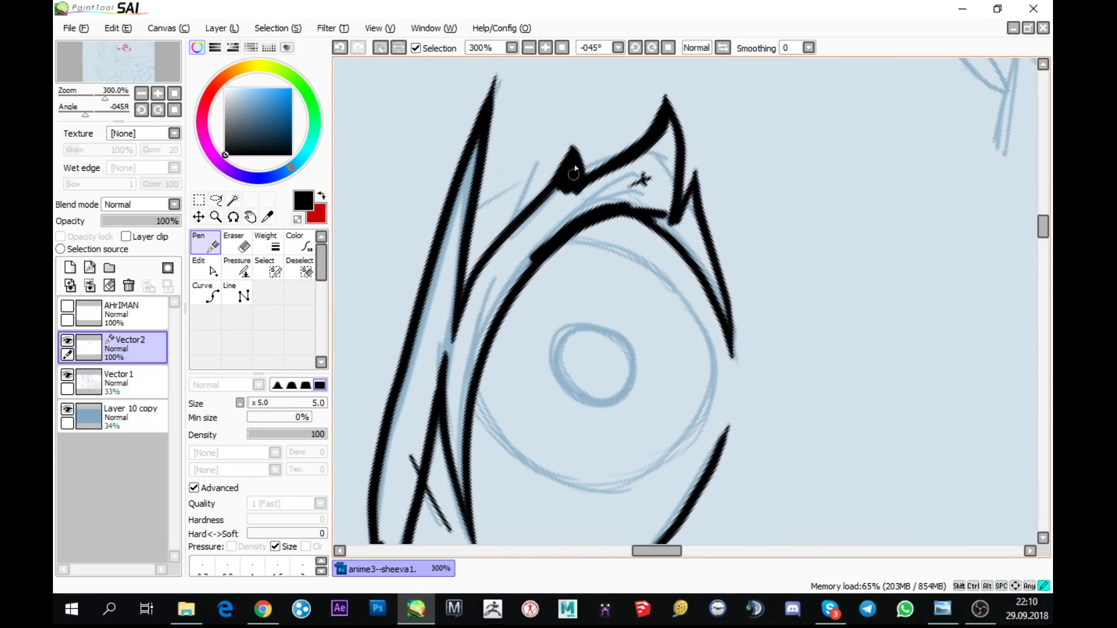
{"action": "scroll", "coordinate": [693, 326], "scroll_direction": "down", "scroll_amount": 5}
{"action": "mouse_move", "coordinate": [446, 344]}
{"action": "left_mouse_down"}
{"action": "mouse_move", "coordinate": [426, 192]}
{"action": "mouse_move", "coordinate": [440, 306]}
{"action": "mouse_move", "coordinate": [436, 236]}
{"action": "mouse_move", "coordinate": [463, 135]}
{"action": "mouse_move", "coordinate": [440, 258]}
{"action": "mouse_move", "coordinate": [523, 70]}
{"action": "mouse_move", "coordinate": [461, 142]}
{"action": "mouse_move", "coordinate": [440, 199]}
{"action": "mouse_move", "coordinate": [501, 71]}
{"action": "mouse_move", "coordinate": [433, 184]}
{"action": "left_mouse_up"}
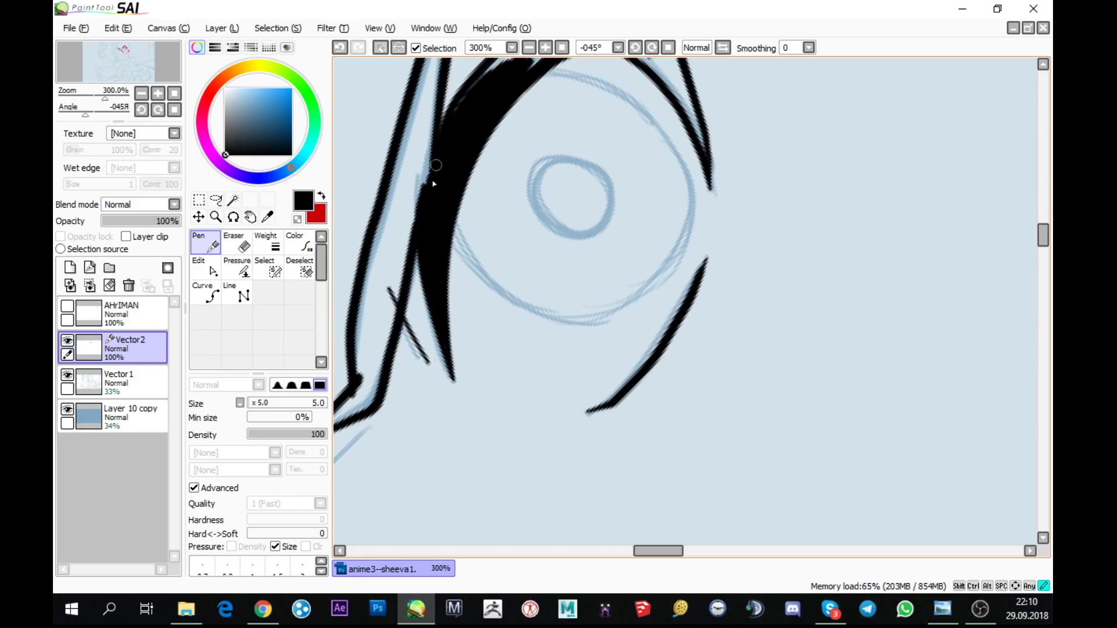
{"action": "scroll", "coordinate": [463, 99], "scroll_direction": "up", "scroll_amount": 4}
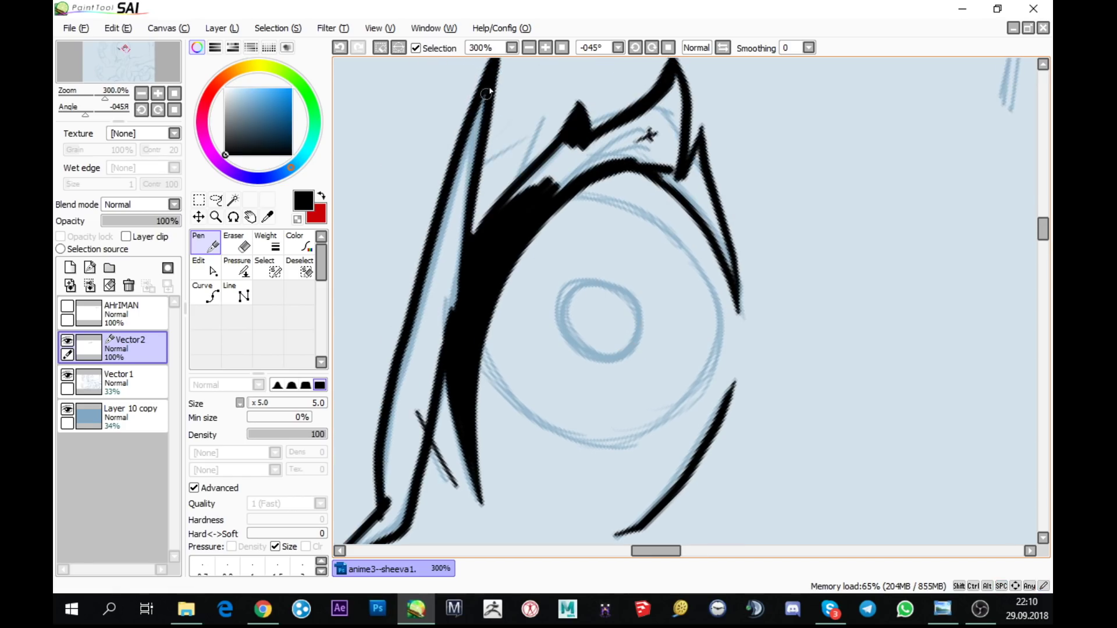
- Fill the larger eye's eyebrow with solid black from its pointed outer tip down to the inner end
{"action": "mouse_move", "coordinate": [489, 93]}
{"action": "left_mouse_down"}
{"action": "mouse_move", "coordinate": [456, 280]}
{"action": "mouse_move", "coordinate": [445, 296]}
{"action": "mouse_move", "coordinate": [474, 126]}
{"action": "mouse_move", "coordinate": [416, 362]}
{"action": "mouse_move", "coordinate": [399, 397]}
{"action": "mouse_move", "coordinate": [407, 337]}
{"action": "mouse_move", "coordinate": [385, 418]}
{"action": "mouse_move", "coordinate": [393, 448]}
{"action": "mouse_move", "coordinate": [461, 274]}
{"action": "left_mouse_up"}
{"action": "left_click_drag", "start_coordinate": [649, 324], "coordinate": [763, 144]}
{"action": "mouse_move", "coordinate": [512, 329]}
{"action": "left_mouse_down"}
{"action": "mouse_move", "coordinate": [451, 381]}
{"action": "mouse_move", "coordinate": [513, 334]}
{"action": "left_mouse_up"}
{"action": "left_click_drag", "start_coordinate": [523, 286], "coordinate": [454, 328]}
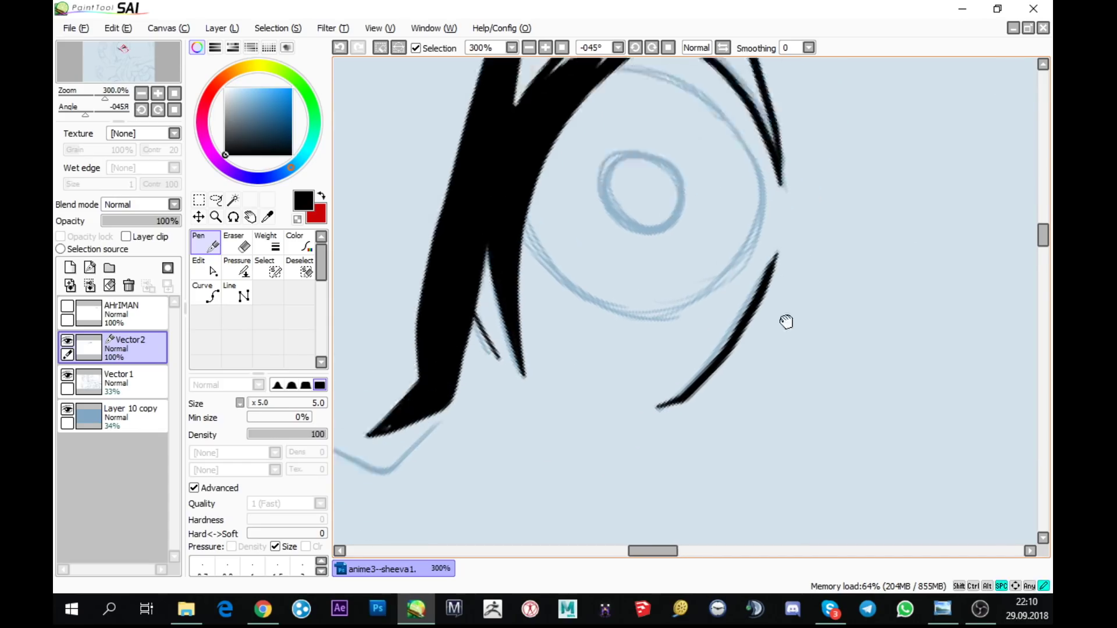
- Fill the rest of the larger eye's upper lash and its outer corner spikes with solid black
{"action": "left_click_drag", "start_coordinate": [785, 320], "coordinate": [548, 544]}
{"action": "mouse_move", "coordinate": [350, 281]}
{"action": "left_mouse_down"}
{"action": "mouse_move", "coordinate": [449, 250]}
{"action": "mouse_move", "coordinate": [410, 274]}
{"action": "mouse_move", "coordinate": [466, 227]}
{"action": "mouse_move", "coordinate": [451, 237]}
{"action": "mouse_move", "coordinate": [472, 255]}
{"action": "mouse_move", "coordinate": [573, 155]}
{"action": "mouse_move", "coordinate": [567, 233]}
{"action": "mouse_move", "coordinate": [605, 297]}
{"action": "mouse_move", "coordinate": [590, 229]}
{"action": "mouse_move", "coordinate": [622, 302]}
{"action": "left_mouse_up"}
{"action": "left_click_drag", "start_coordinate": [771, 407], "coordinate": [669, 175]}
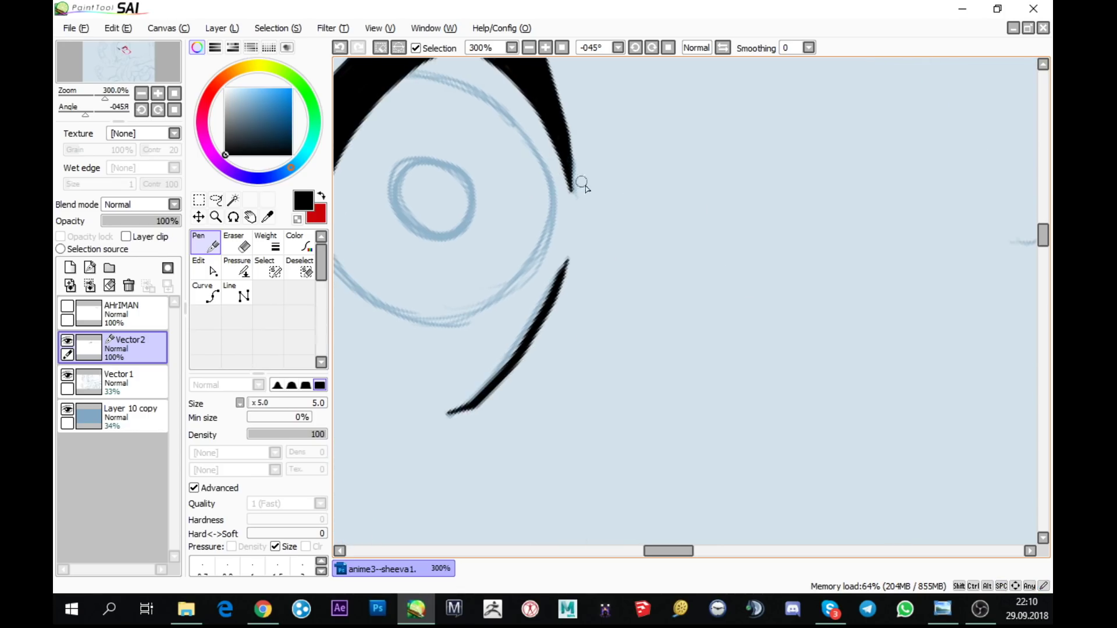
- Ink the curved lower lid line of the smaller eye
{"action": "scroll", "coordinate": [619, 233], "scroll_direction": "down", "scroll_amount": 5}
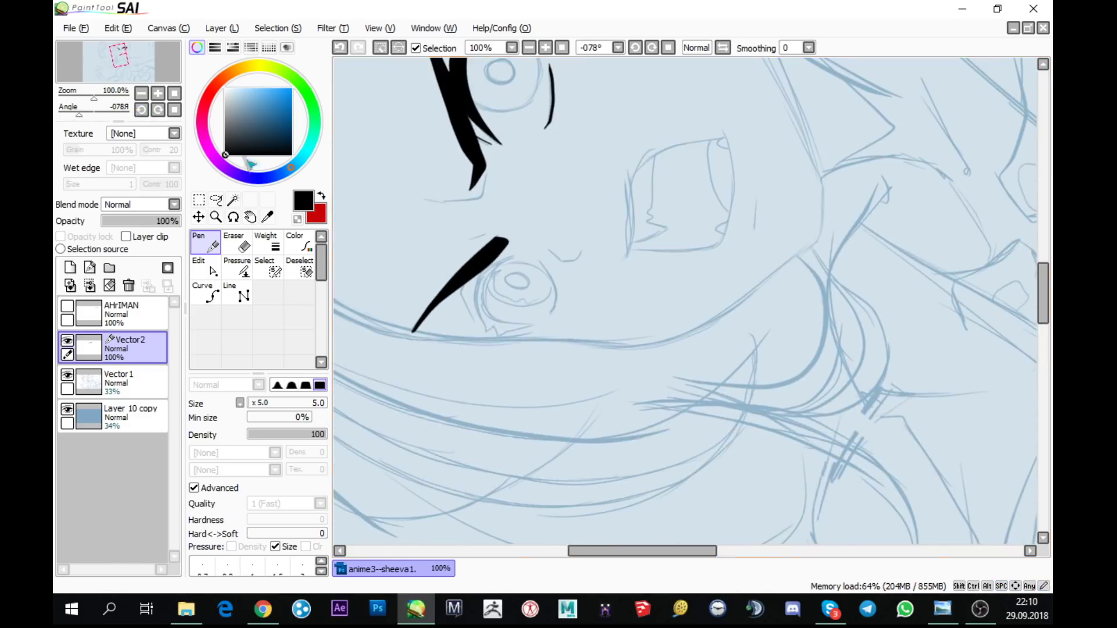
{"action": "left_click", "coordinate": [159, 109]}
{"action": "scroll", "coordinate": [510, 249], "scroll_direction": "up", "scroll_amount": 2}
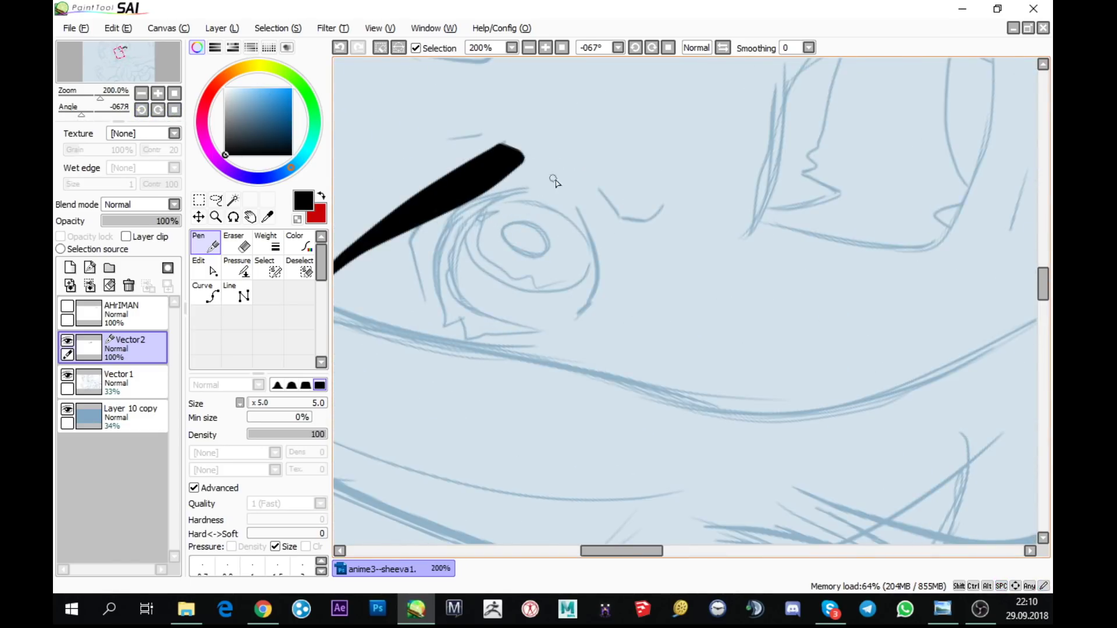
{"action": "left_click_drag", "start_coordinate": [718, 292], "coordinate": [700, 306]}
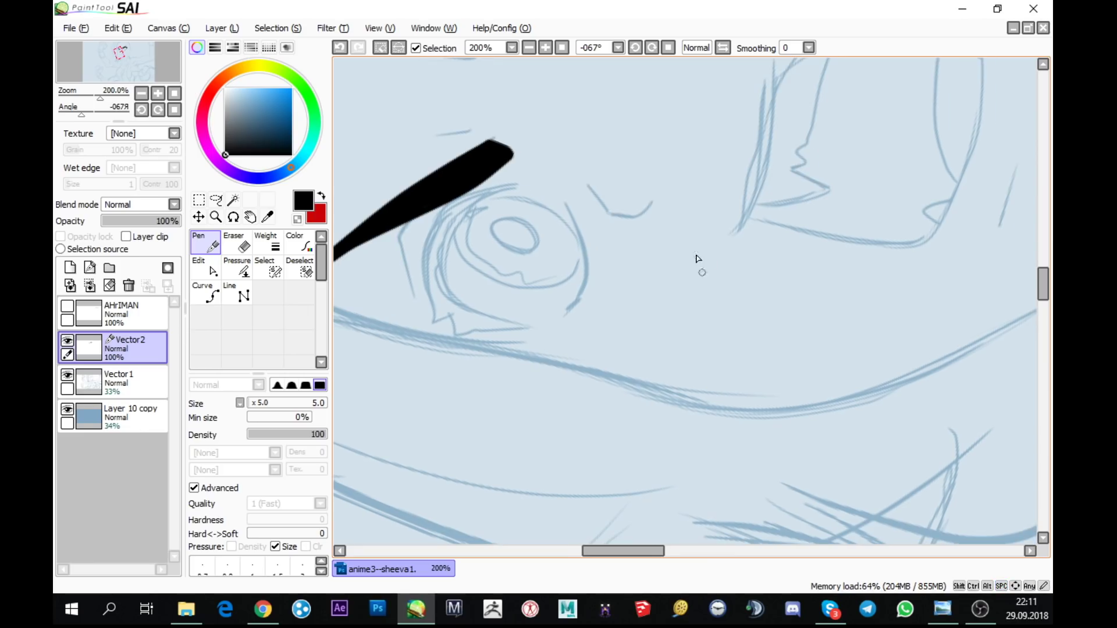
{"action": "scroll", "coordinate": [569, 210], "scroll_direction": "up", "scroll_amount": 2}
{"action": "mouse_move", "coordinate": [562, 201]}
{"action": "left_mouse_down"}
{"action": "mouse_move", "coordinate": [600, 323]}
{"action": "mouse_move", "coordinate": [557, 422]}
{"action": "mouse_move", "coordinate": [665, 196]}
{"action": "left_mouse_up"}
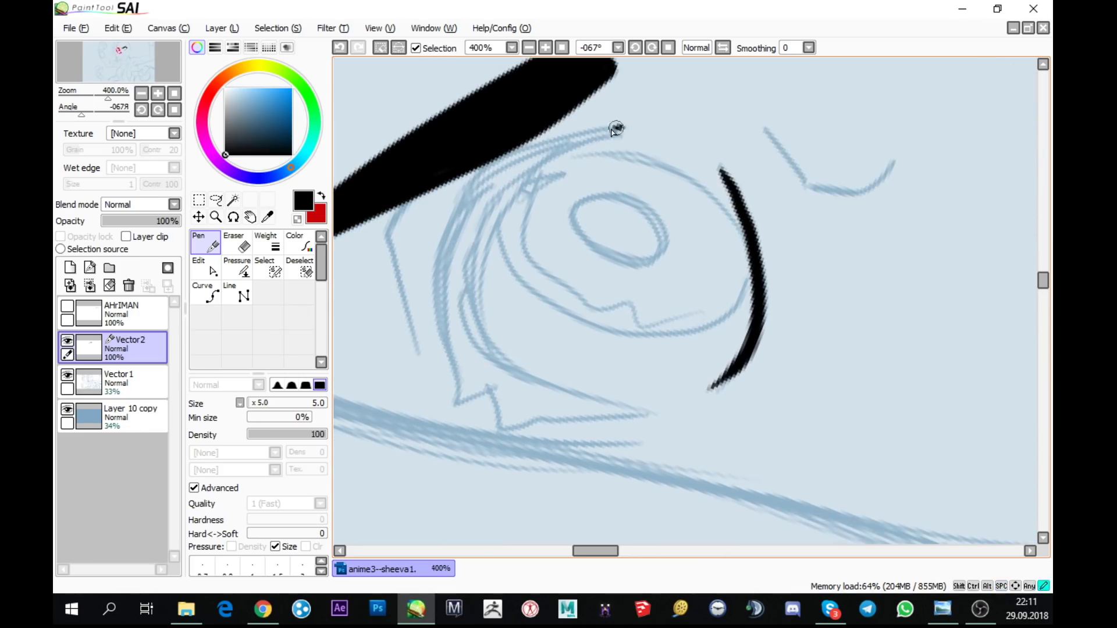
- Ink the smaller eye's inner and outer upper eyelid curves and the short crease line beneath its eyebrow
{"action": "mouse_move", "coordinate": [617, 128]}
{"action": "left_mouse_down"}
{"action": "mouse_move", "coordinate": [491, 224]}
{"action": "mouse_move", "coordinate": [512, 376]}
{"action": "mouse_move", "coordinate": [640, 414]}
{"action": "left_mouse_up"}
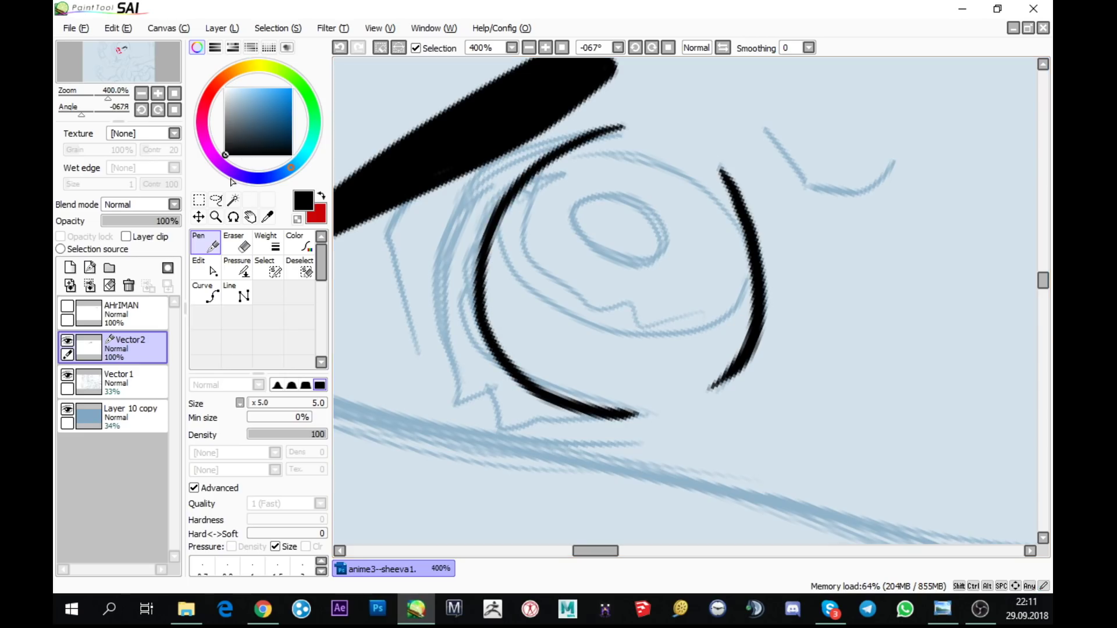
{"action": "mouse_move", "coordinate": [448, 417]}
{"action": "left_mouse_down"}
{"action": "mouse_move", "coordinate": [440, 298]}
{"action": "mouse_move", "coordinate": [460, 220]}
{"action": "mouse_move", "coordinate": [511, 162]}
{"action": "mouse_move", "coordinate": [626, 124]}
{"action": "left_mouse_up"}
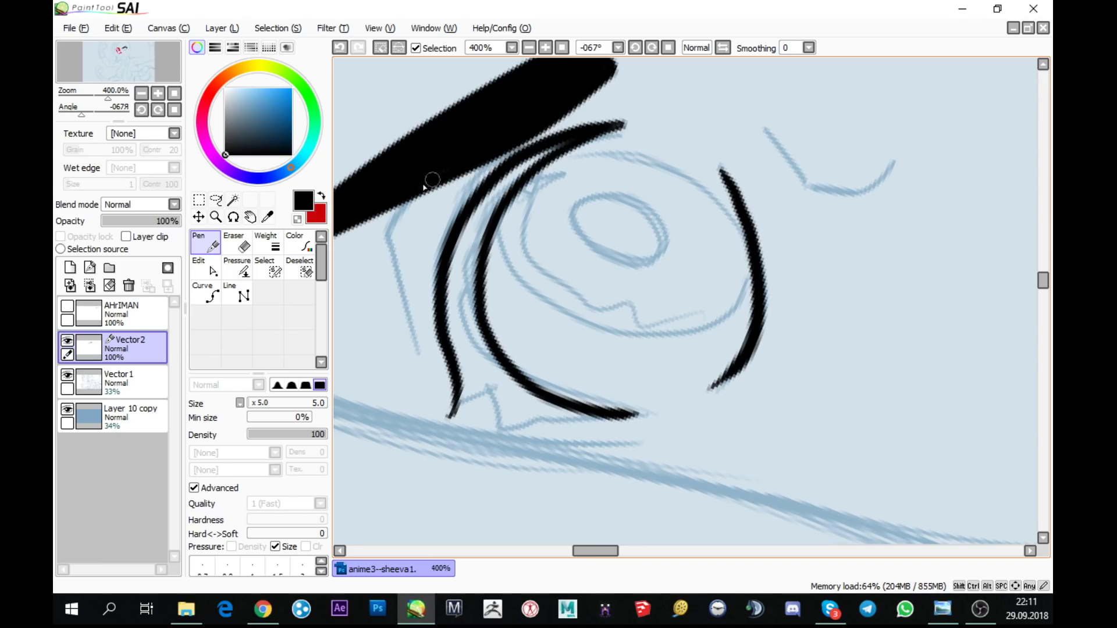
{"action": "mouse_move", "coordinate": [421, 351]}
{"action": "left_mouse_down"}
{"action": "mouse_move", "coordinate": [387, 245]}
{"action": "mouse_move", "coordinate": [410, 199]}
{"action": "left_mouse_up"}
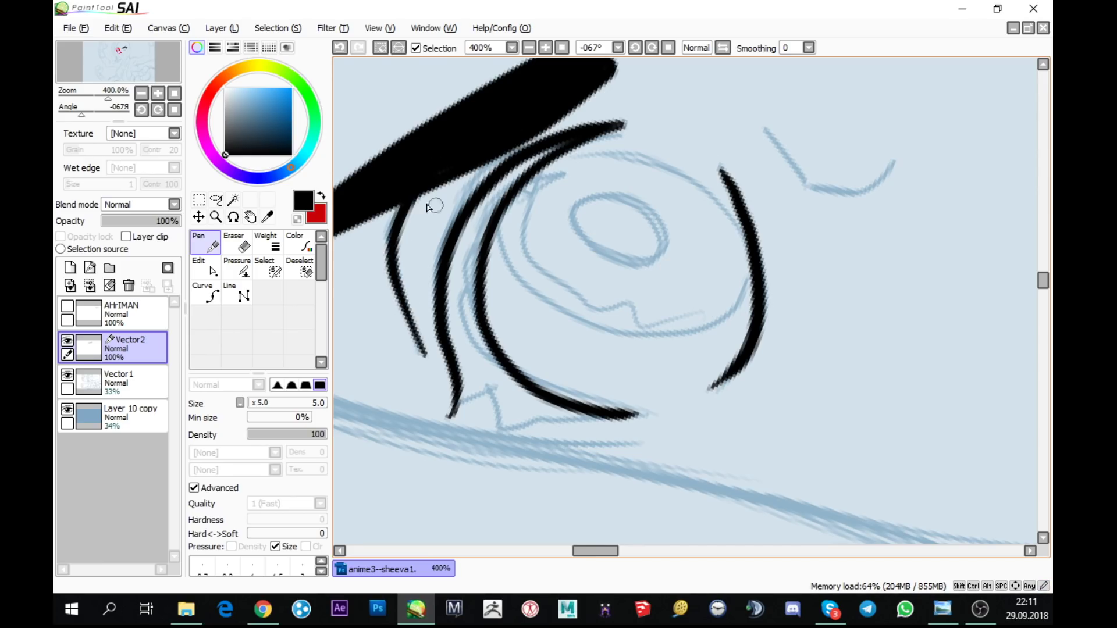
- Ink the spiky lashes at the smaller eye's outer corner and fill the whole upper lash with solid black
{"action": "left_click", "coordinate": [158, 110]}
{"action": "scroll", "coordinate": [482, 248], "scroll_direction": "up", "scroll_amount": 1}
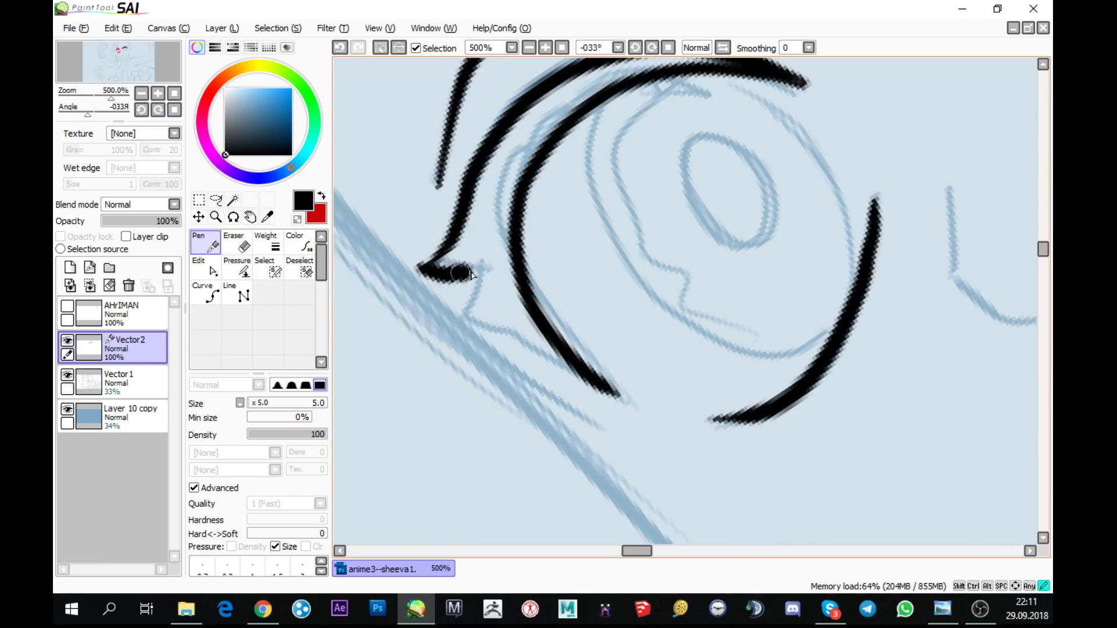
{"action": "mouse_move", "coordinate": [460, 272]}
{"action": "left_mouse_down"}
{"action": "mouse_move", "coordinate": [463, 316]}
{"action": "mouse_move", "coordinate": [425, 322]}
{"action": "mouse_move", "coordinate": [544, 343]}
{"action": "mouse_move", "coordinate": [507, 366]}
{"action": "mouse_move", "coordinate": [618, 395]}
{"action": "left_mouse_up"}
{"action": "mouse_move", "coordinate": [426, 324]}
{"action": "left_mouse_down"}
{"action": "mouse_move", "coordinate": [499, 299]}
{"action": "mouse_move", "coordinate": [556, 361]}
{"action": "mouse_move", "coordinate": [550, 347]}
{"action": "left_mouse_up"}
{"action": "mouse_move", "coordinate": [435, 264]}
{"action": "left_mouse_down"}
{"action": "mouse_move", "coordinate": [466, 233]}
{"action": "mouse_move", "coordinate": [491, 254]}
{"action": "mouse_move", "coordinate": [514, 155]}
{"action": "mouse_move", "coordinate": [553, 105]}
{"action": "mouse_move", "coordinate": [501, 151]}
{"action": "mouse_move", "coordinate": [599, 79]}
{"action": "mouse_move", "coordinate": [608, 124]}
{"action": "mouse_move", "coordinate": [521, 240]}
{"action": "left_mouse_up"}
{"action": "mouse_move", "coordinate": [547, 184]}
{"action": "left_mouse_down"}
{"action": "mouse_move", "coordinate": [510, 196]}
{"action": "mouse_move", "coordinate": [640, 178]}
{"action": "mouse_move", "coordinate": [696, 204]}
{"action": "left_mouse_up"}
{"action": "scroll", "coordinate": [695, 204], "scroll_direction": "down", "scroll_amount": 5}
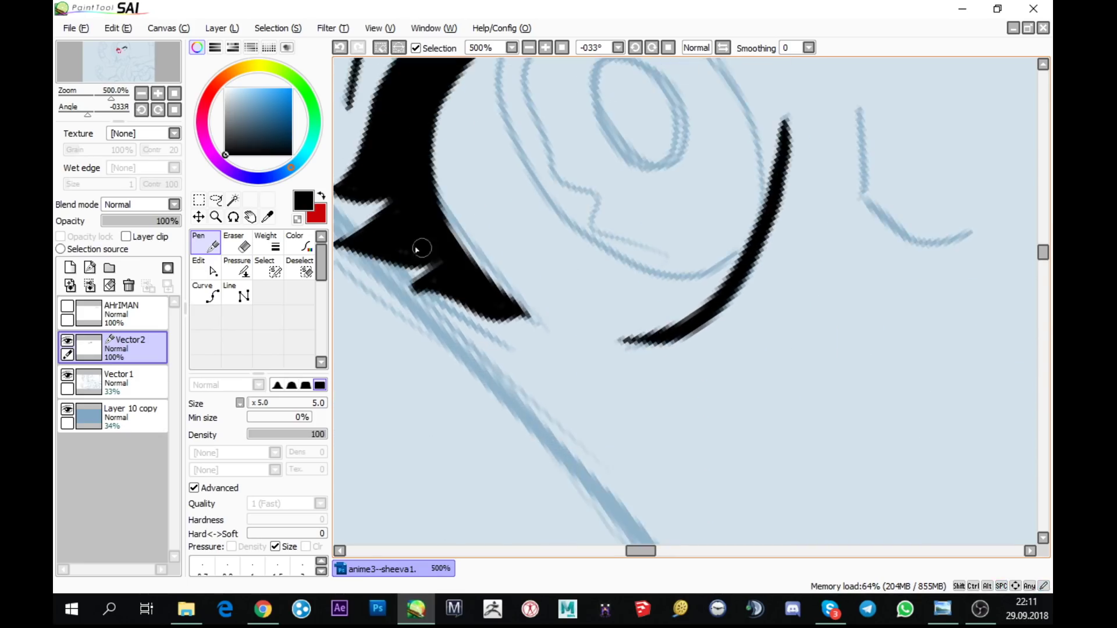
{"action": "scroll", "coordinate": [444, 252], "scroll_direction": "left", "scroll_amount": 3}
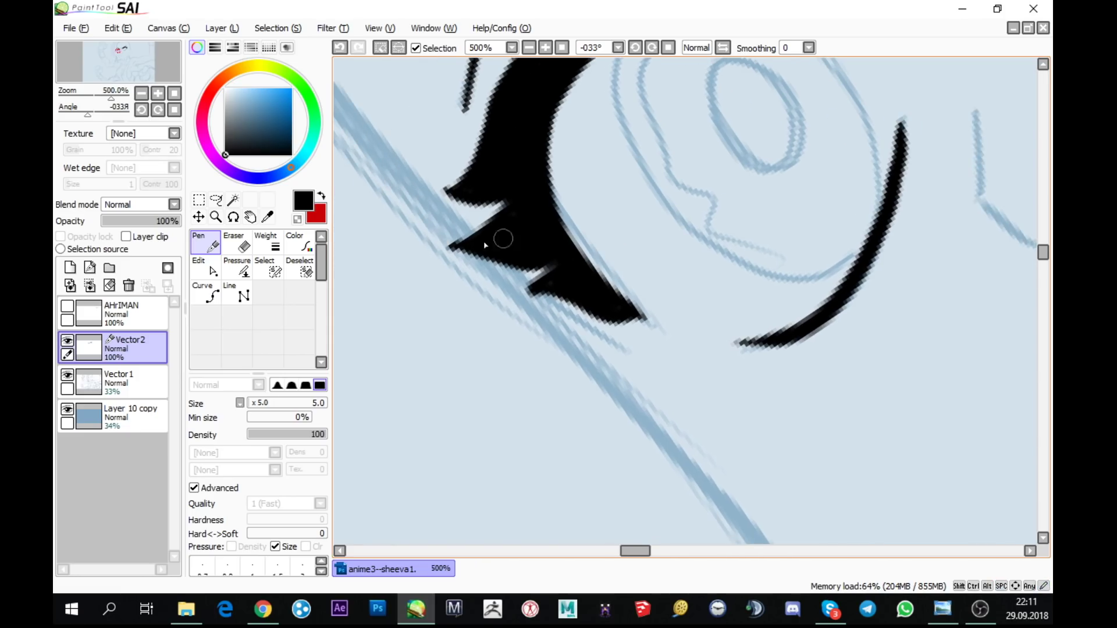
{"action": "scroll", "coordinate": [527, 187], "scroll_direction": "down", "scroll_amount": 2}
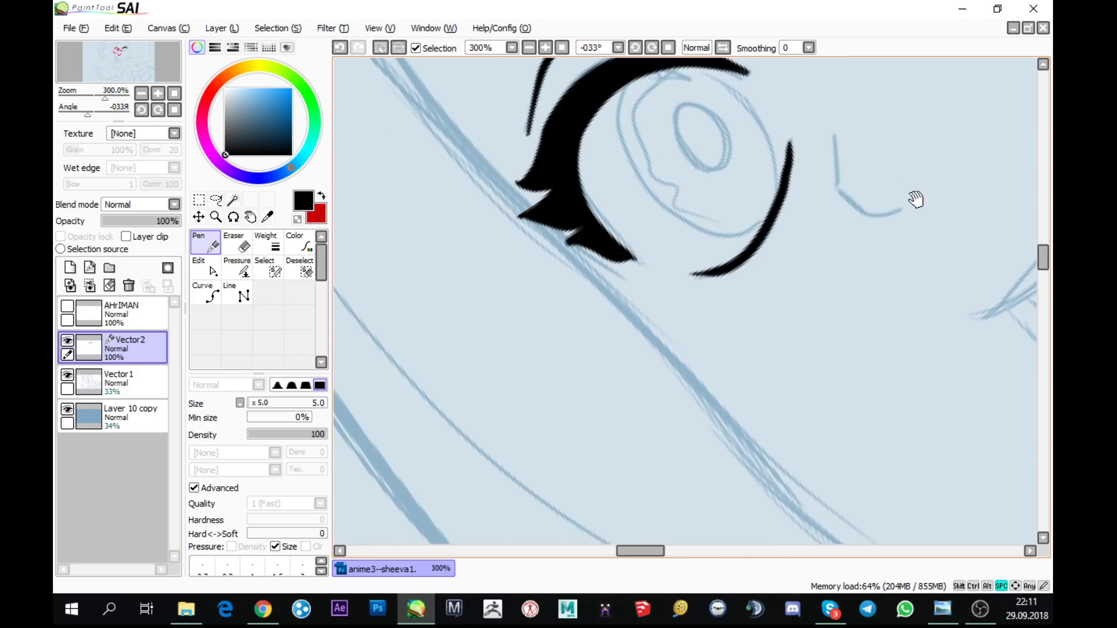
- Ink the small angled nose line beside the smaller eye
{"action": "key", "text": "Delete"}
{"action": "scroll", "coordinate": [386, 179], "scroll_direction": "up", "scroll_amount": 1}
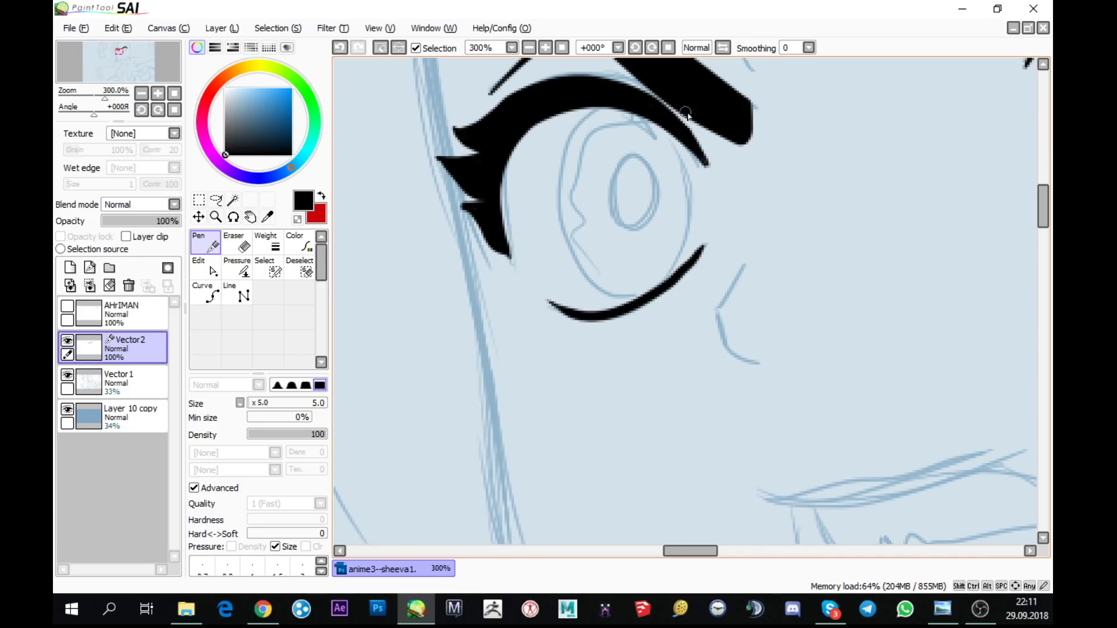
{"action": "mouse_move", "coordinate": [785, 222]}
{"action": "left_mouse_down"}
{"action": "mouse_move", "coordinate": [673, 196]}
{"action": "mouse_move", "coordinate": [681, 178]}
{"action": "mouse_move", "coordinate": [759, 180]}
{"action": "left_mouse_up"}
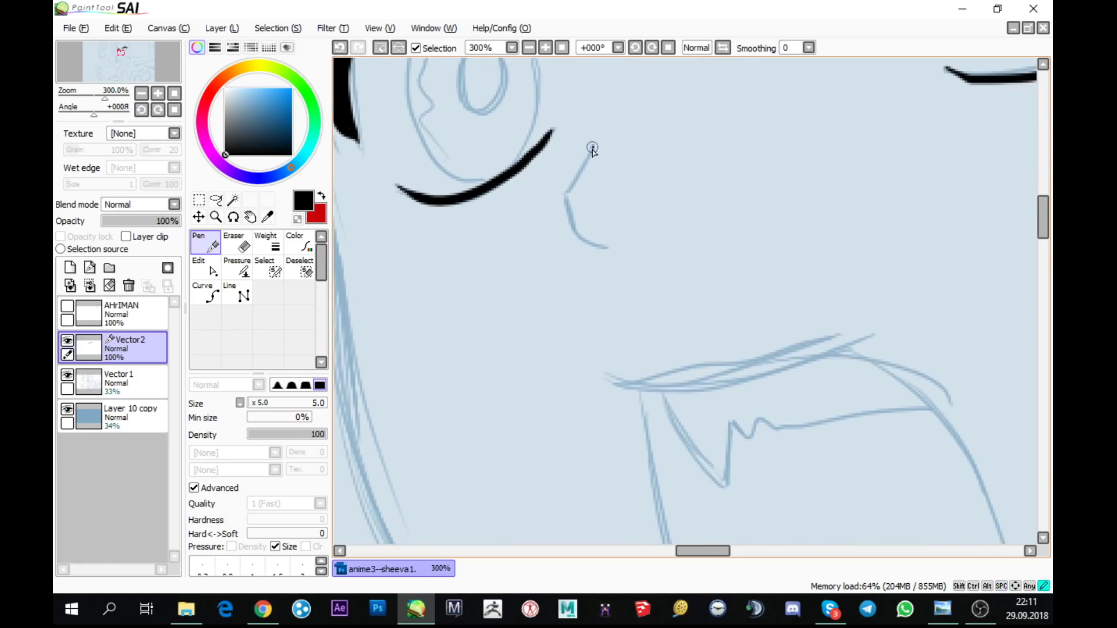
{"action": "mouse_move", "coordinate": [592, 148]}
{"action": "left_mouse_down"}
{"action": "mouse_move", "coordinate": [560, 201]}
{"action": "mouse_move", "coordinate": [610, 246]}
{"action": "left_mouse_up"}
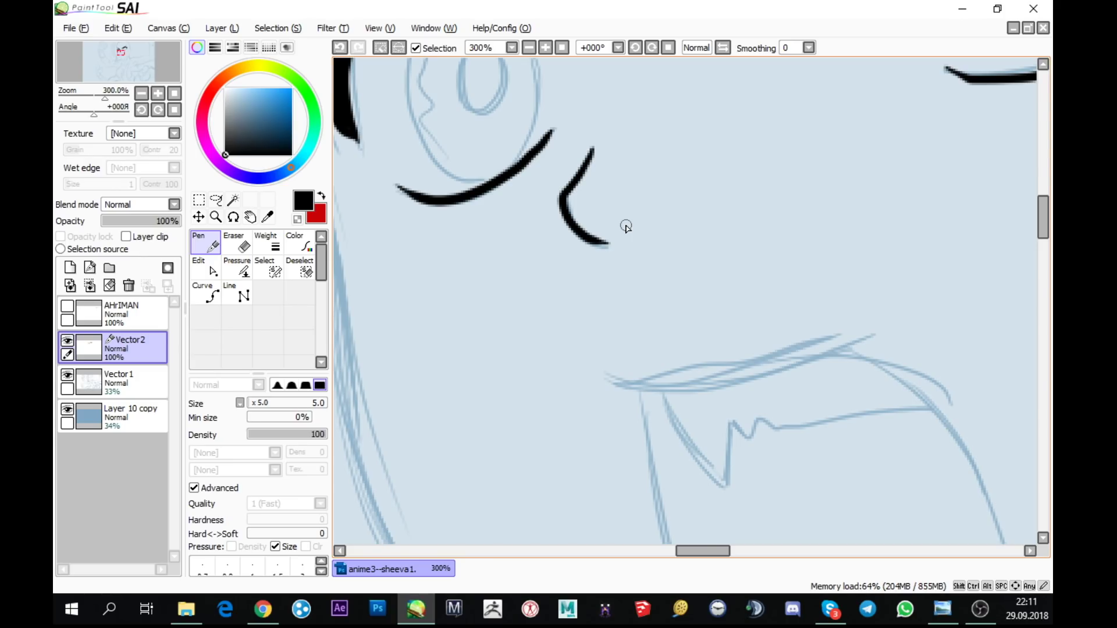
{"action": "scroll", "coordinate": [626, 226], "scroll_direction": "down", "scroll_amount": 1}
{"action": "left_click_drag", "start_coordinate": [644, 154], "coordinate": [669, 180]}
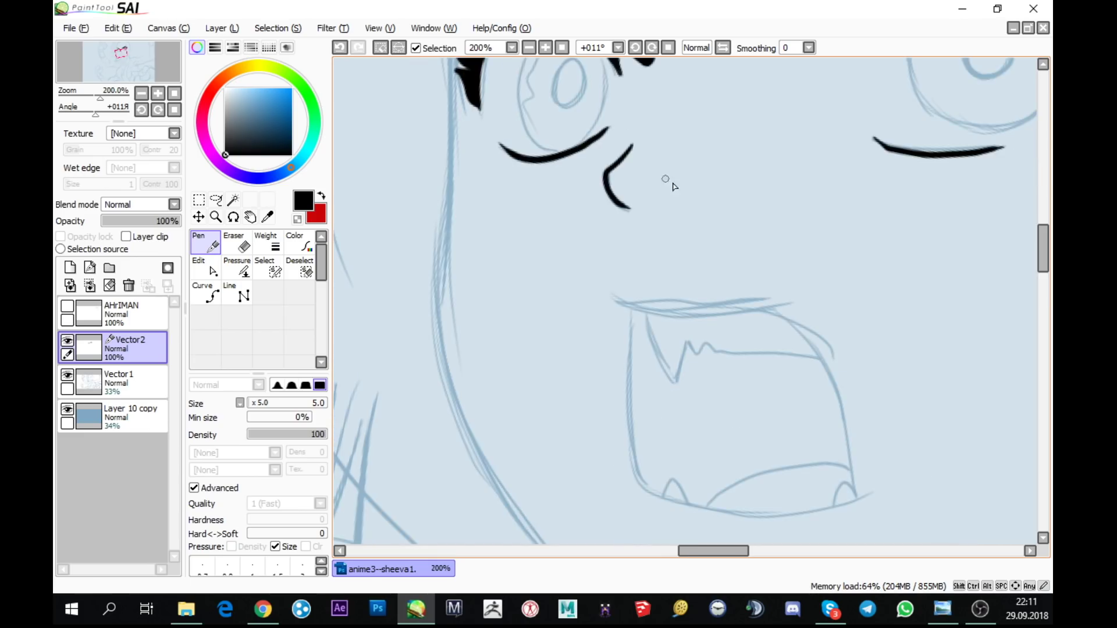
{"action": "left_click_drag", "start_coordinate": [759, 221], "coordinate": [768, 483]}
{"action": "left_click", "coordinate": [205, 296]}
{"action": "left_click_drag", "start_coordinate": [518, 256], "coordinate": [516, 452]}
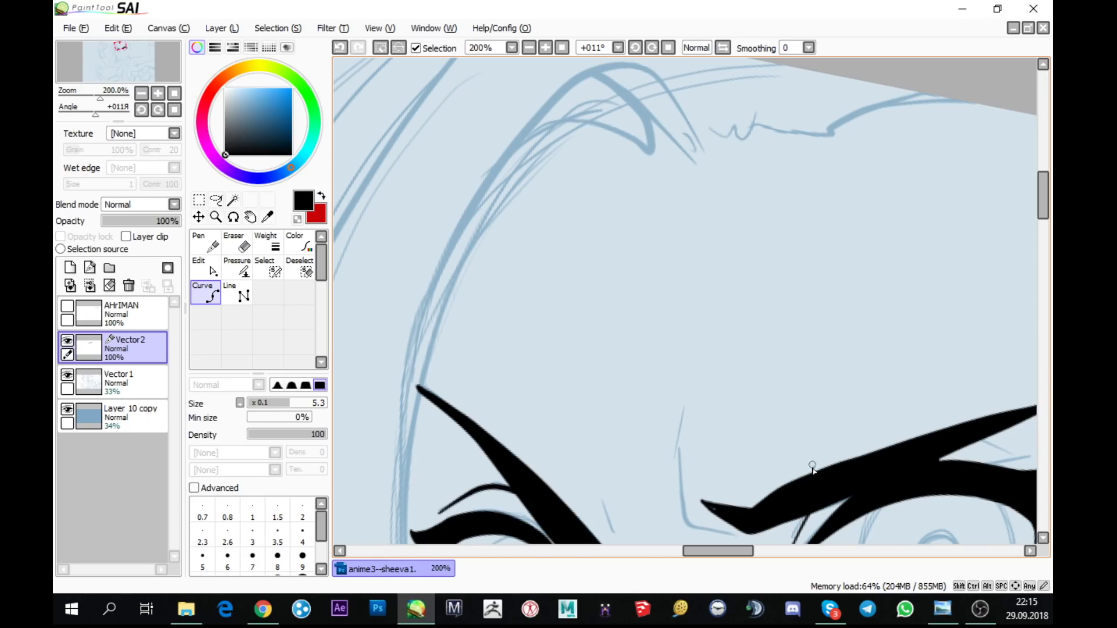
{"action": "left_click_drag", "start_coordinate": [830, 492], "coordinate": [665, 314]}
{"action": "scroll", "coordinate": [529, 280], "scroll_direction": "up", "scroll_amount": 1}
{"action": "left_click", "coordinate": [508, 380]}
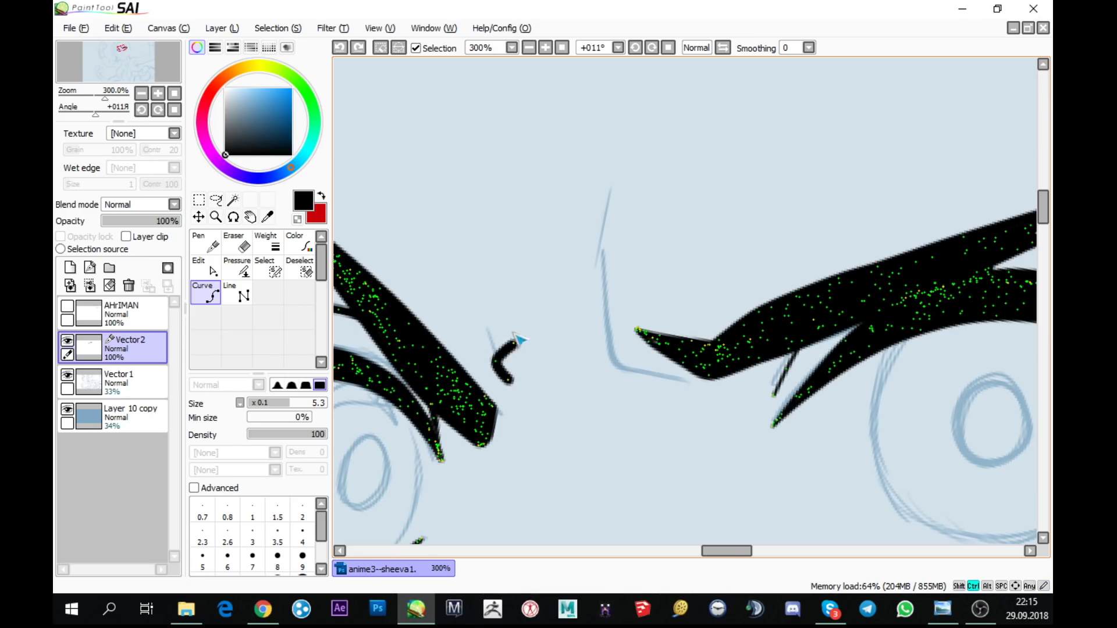
{"action": "key", "text": "ctrl+z"}
- Ink the short crease by the smaller eye's eyebrow and the long frown line at the larger eyebrow's inner end with the Pen
{"action": "key", "text": "n"}
{"action": "left_click_drag", "start_coordinate": [489, 323], "coordinate": [510, 382]}
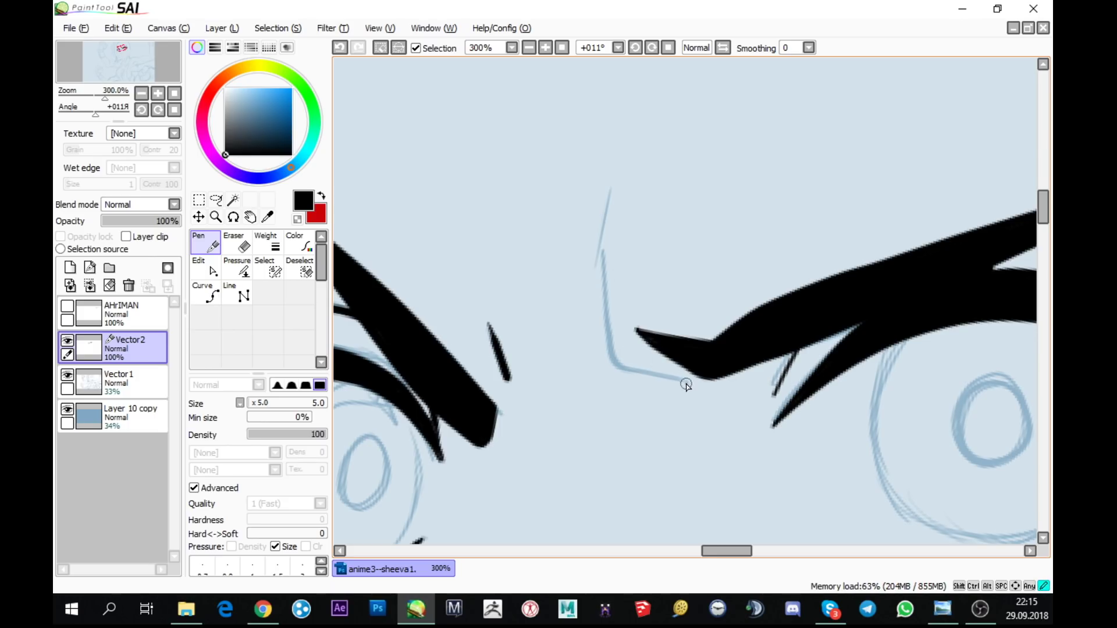
{"action": "mouse_move", "coordinate": [686, 385]}
{"action": "left_mouse_down"}
{"action": "mouse_move", "coordinate": [623, 357]}
{"action": "mouse_move", "coordinate": [608, 220]}
{"action": "left_mouse_up"}
{"action": "left_click_drag", "start_coordinate": [598, 283], "coordinate": [612, 170]}
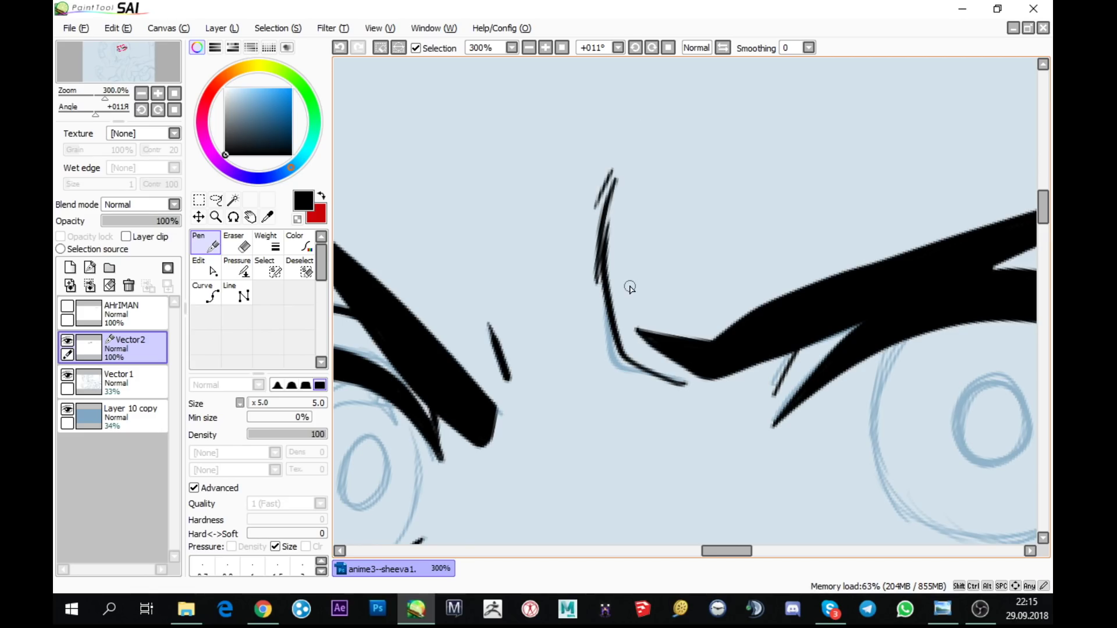
- Ink the bent crease line on the forehead above the larger eye's eyebrow, with an extra stroke along its upper end
{"action": "scroll", "coordinate": [790, 434], "scroll_direction": "down", "scroll_amount": 1}
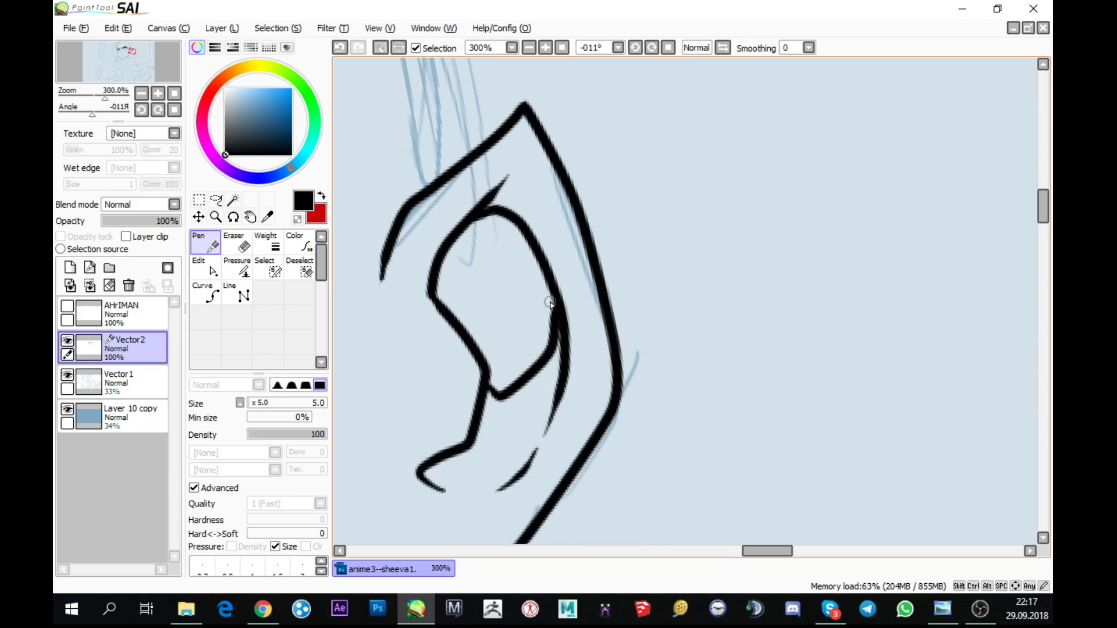
{"action": "left_click_drag", "start_coordinate": [675, 307], "coordinate": [871, 284]}
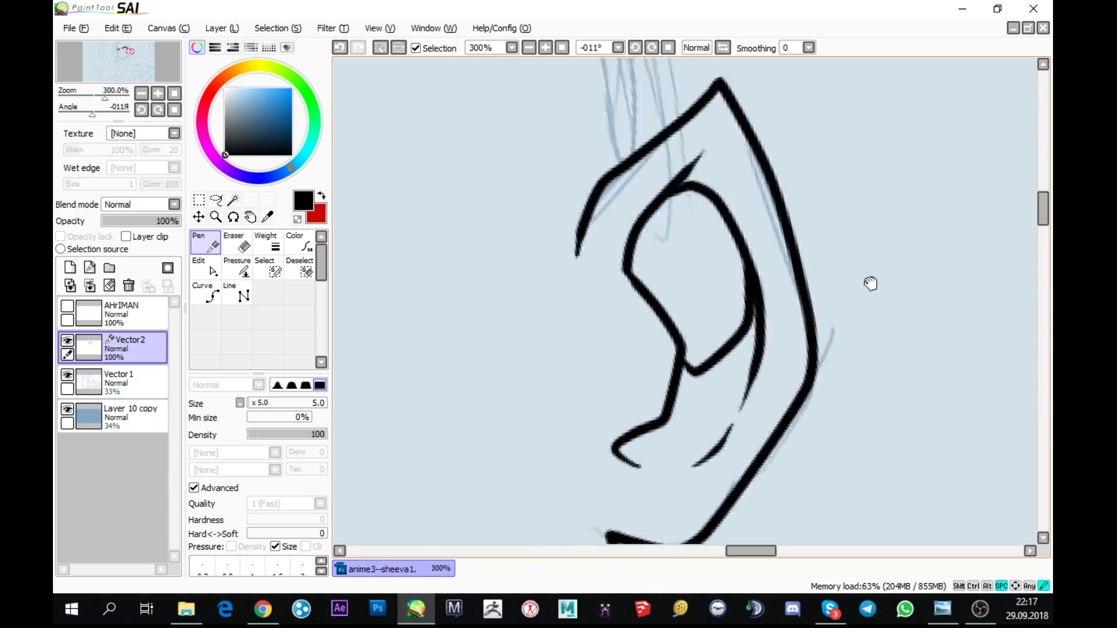
{"action": "scroll", "coordinate": [871, 283], "scroll_direction": "down", "scroll_amount": 2}
{"action": "left_click_drag", "start_coordinate": [727, 408], "coordinate": [490, 296]}
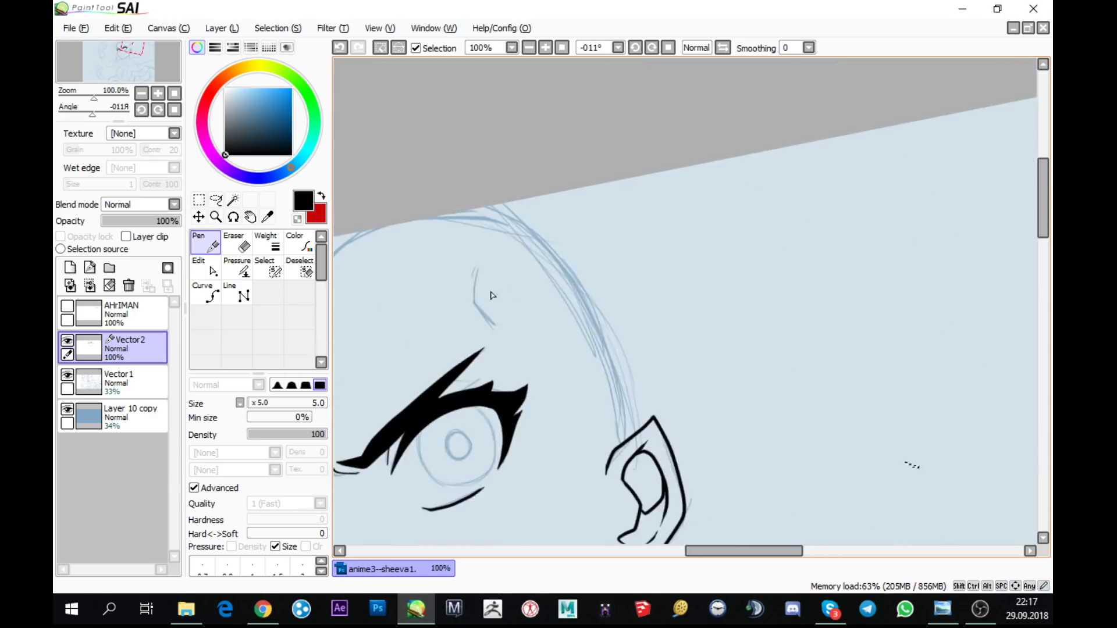
{"action": "scroll", "coordinate": [491, 296], "scroll_direction": "up", "scroll_amount": 1}
{"action": "mouse_move", "coordinate": [514, 345]}
{"action": "left_mouse_down"}
{"action": "mouse_move", "coordinate": [477, 310]}
{"action": "mouse_move", "coordinate": [474, 230]}
{"action": "left_mouse_up"}
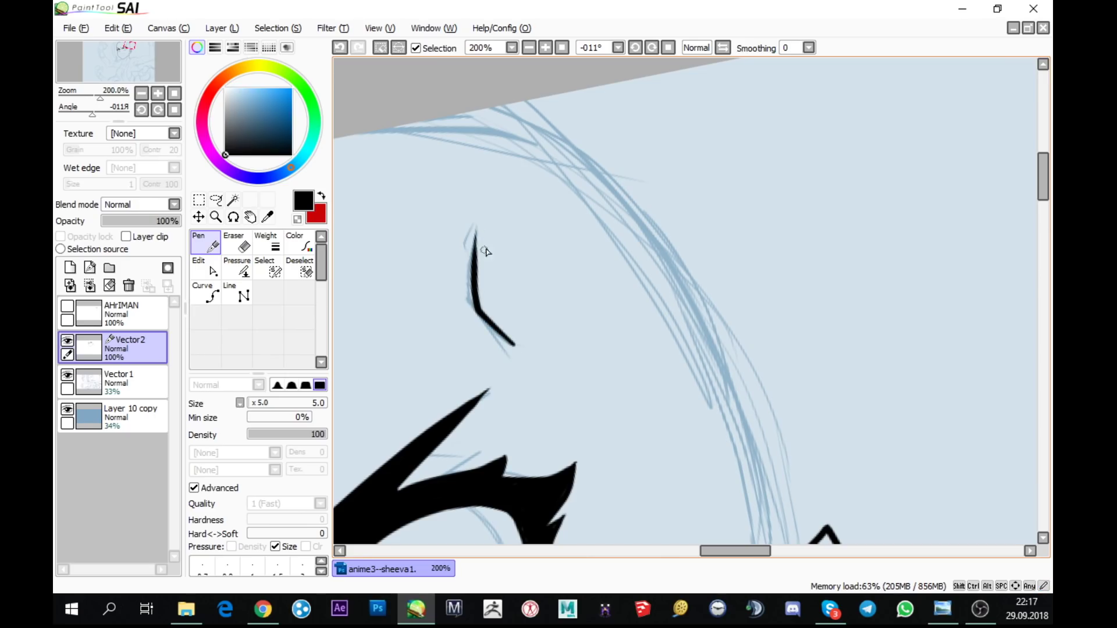
{"action": "left_click_drag", "start_coordinate": [467, 269], "coordinate": [476, 207]}
{"action": "scroll", "coordinate": [521, 217], "scroll_direction": "down", "scroll_amount": 2}
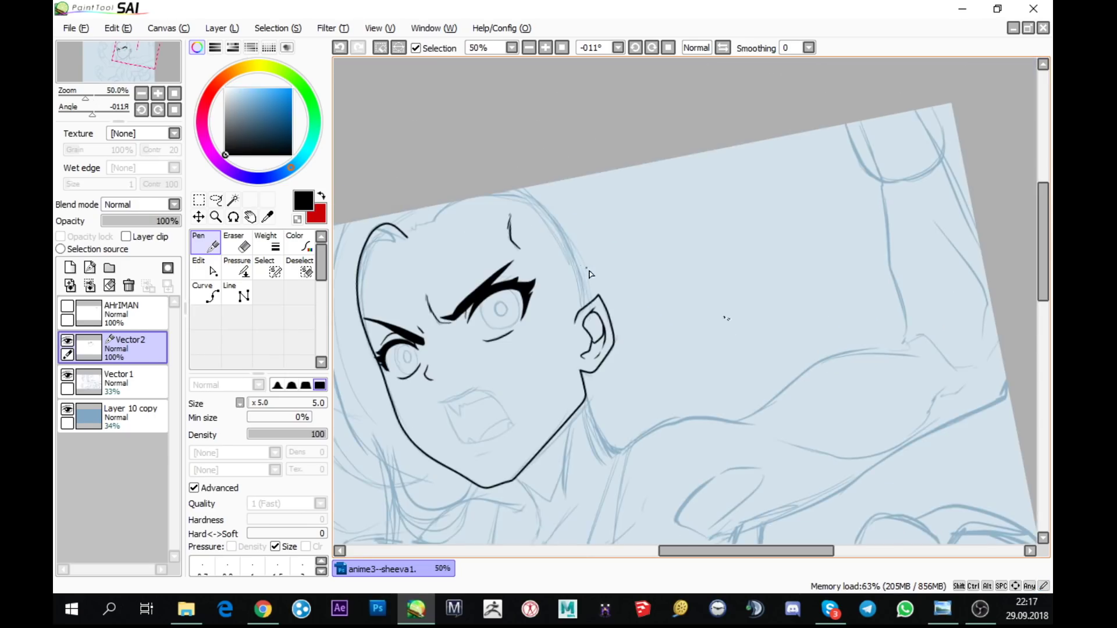
{"action": "left_click_drag", "start_coordinate": [527, 270], "coordinate": [592, 285]}
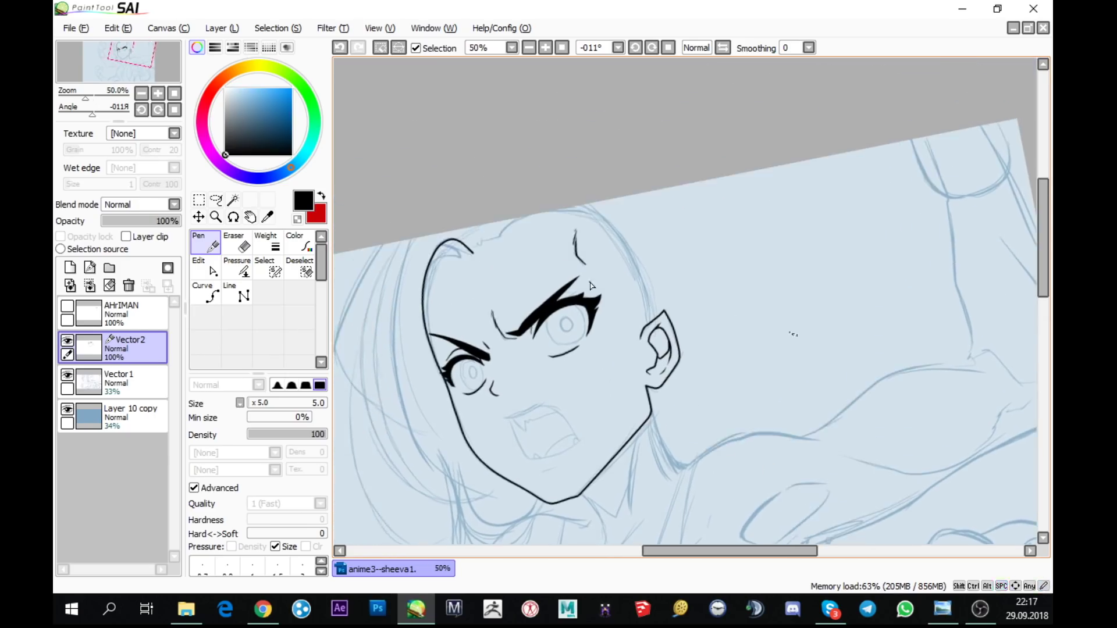
{"action": "left_click", "coordinate": [237, 268]}
{"action": "scroll", "coordinate": [494, 250], "scroll_direction": "up", "scroll_amount": 1}
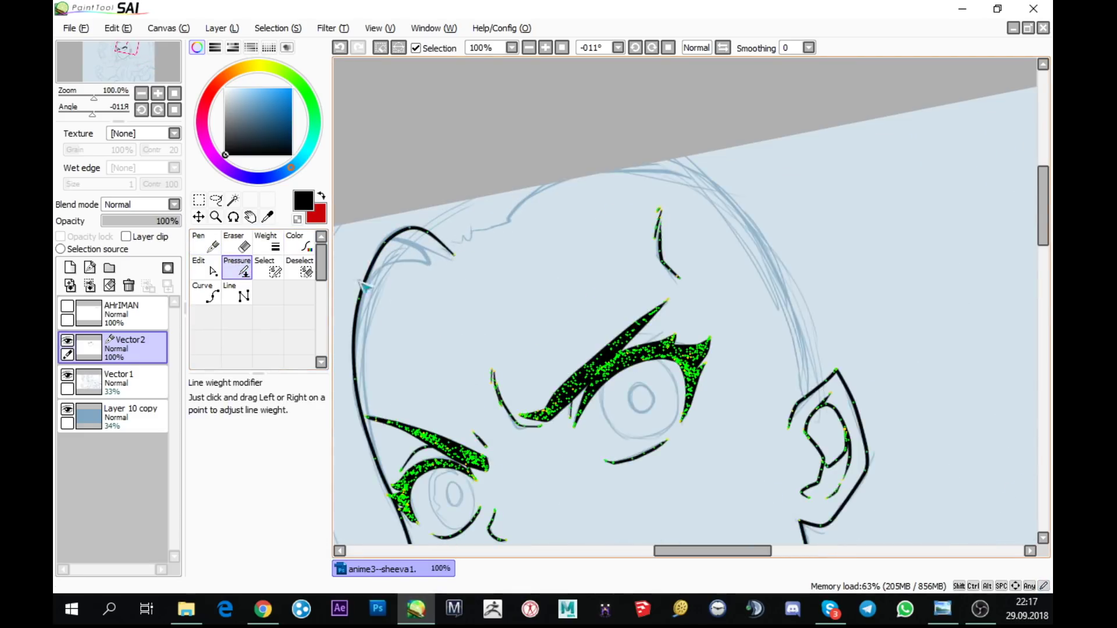
{"action": "key", "text": "Delete"}
{"action": "key", "text": "Delete"}
{"action": "key", "text": "Delete"}
{"action": "key", "text": "n"}
{"action": "scroll", "coordinate": [451, 364], "scroll_direction": "up", "scroll_amount": 1}
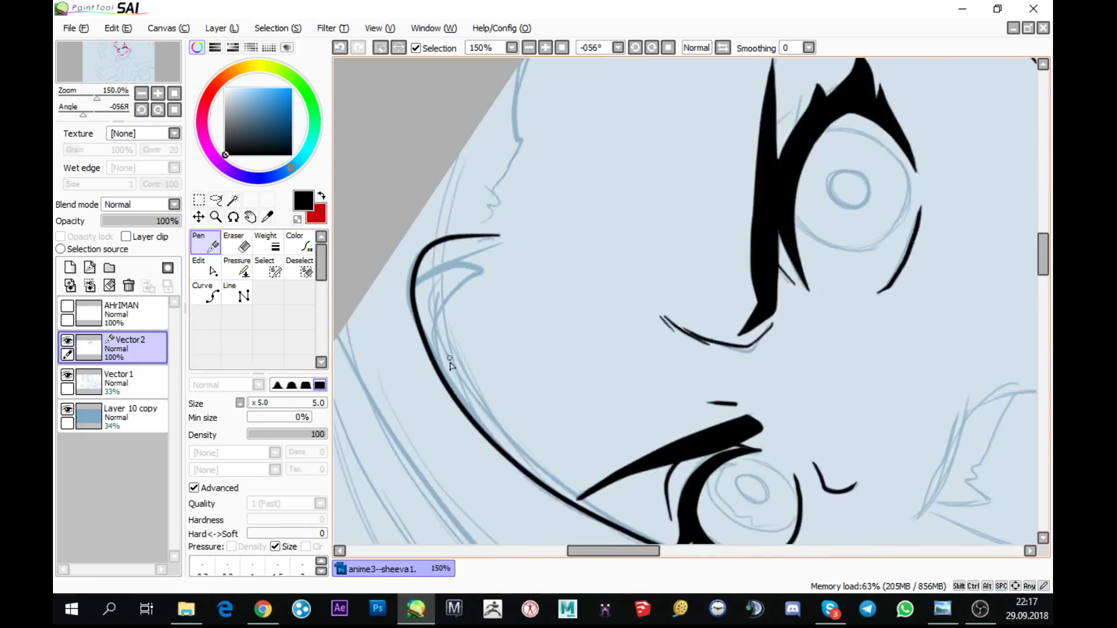
- Ink the pointed, curved hair lock strokes at the upper end of the face outline with the Pen
{"action": "scroll", "coordinate": [451, 363], "scroll_direction": "up", "scroll_amount": 1}
{"action": "mouse_move", "coordinate": [468, 423]}
{"action": "left_mouse_down"}
{"action": "mouse_move", "coordinate": [442, 368]}
{"action": "mouse_move", "coordinate": [517, 219]}
{"action": "left_mouse_up"}
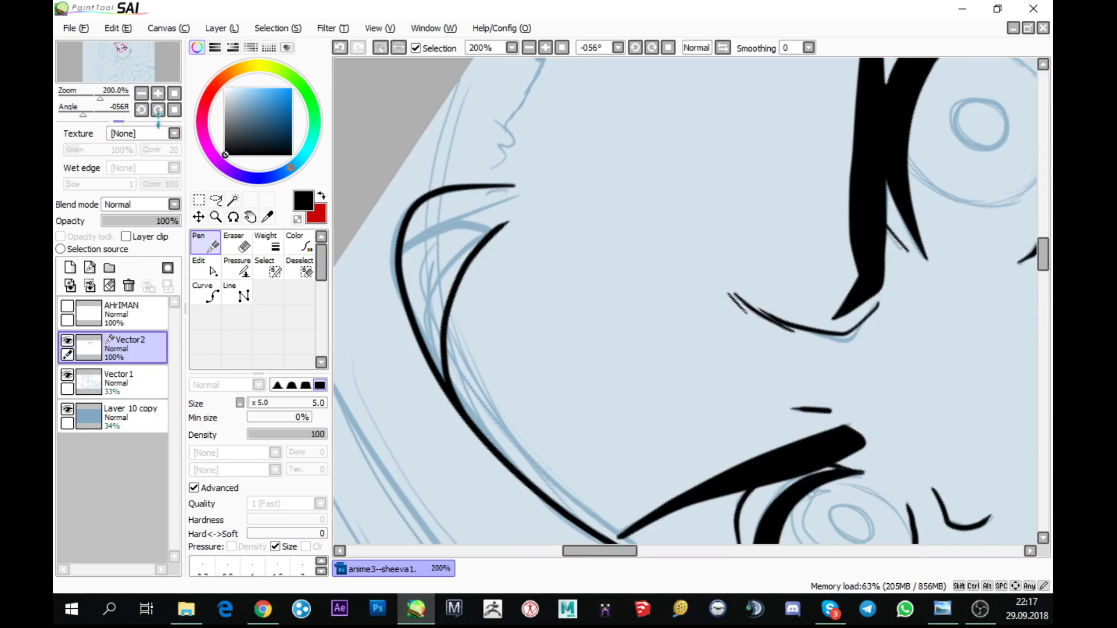
{"action": "key", "text": "Delete"}
{"action": "key", "text": "Delete"}
{"action": "scroll", "coordinate": [495, 314], "scroll_direction": "up", "scroll_amount": 2}
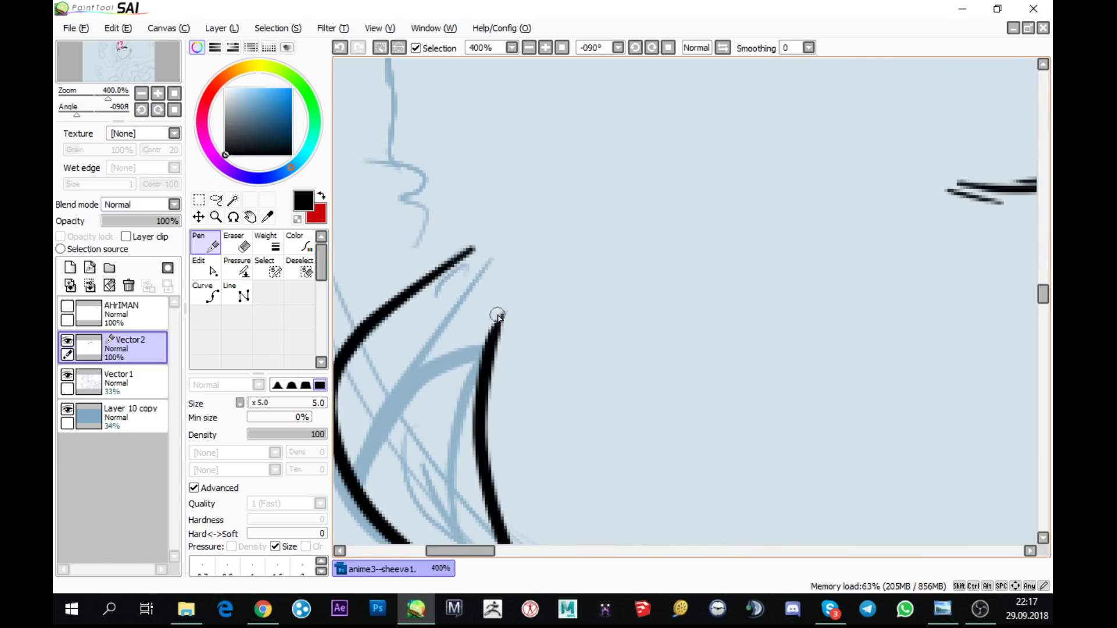
{"action": "mouse_move", "coordinate": [498, 317]}
{"action": "left_mouse_down"}
{"action": "mouse_move", "coordinate": [442, 342]}
{"action": "mouse_move", "coordinate": [375, 494]}
{"action": "left_mouse_up"}
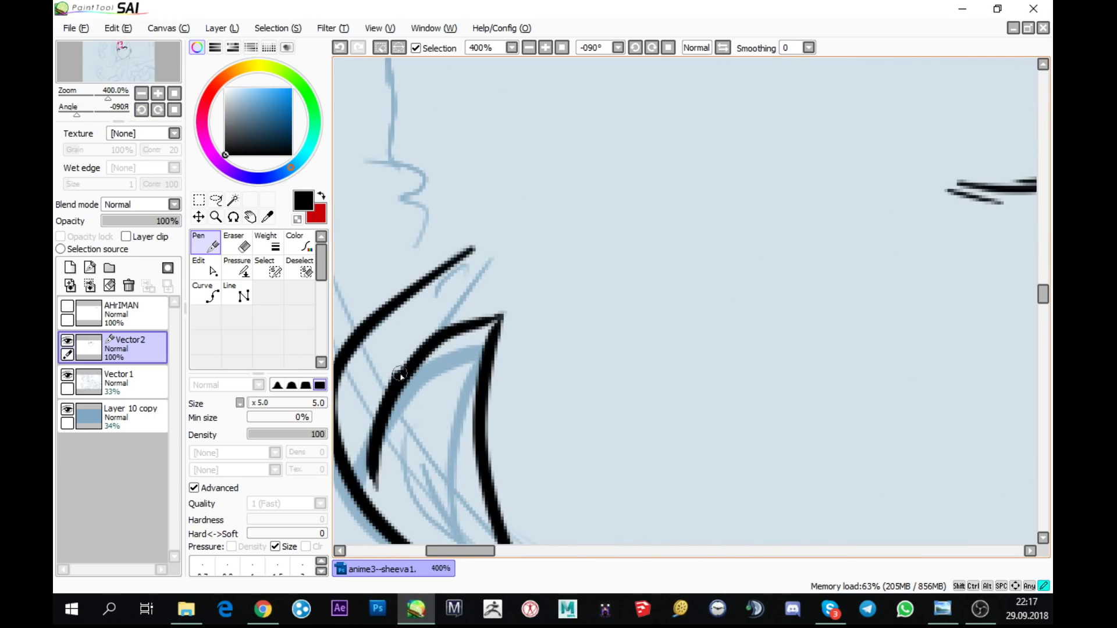
{"action": "mouse_move", "coordinate": [401, 375]}
{"action": "left_mouse_down"}
{"action": "mouse_move", "coordinate": [507, 250]}
{"action": "mouse_move", "coordinate": [443, 289]}
{"action": "mouse_move", "coordinate": [338, 448]}
{"action": "left_mouse_up"}
{"action": "left_click", "coordinate": [174, 110]}
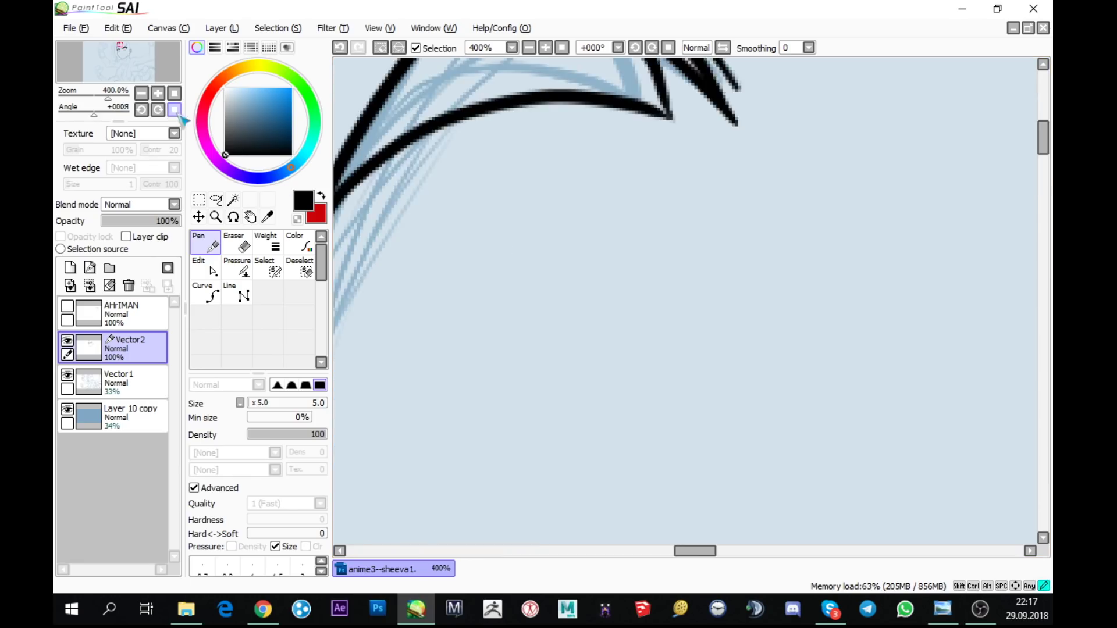
{"action": "scroll", "coordinate": [718, 200], "scroll_direction": "down", "scroll_amount": 4}
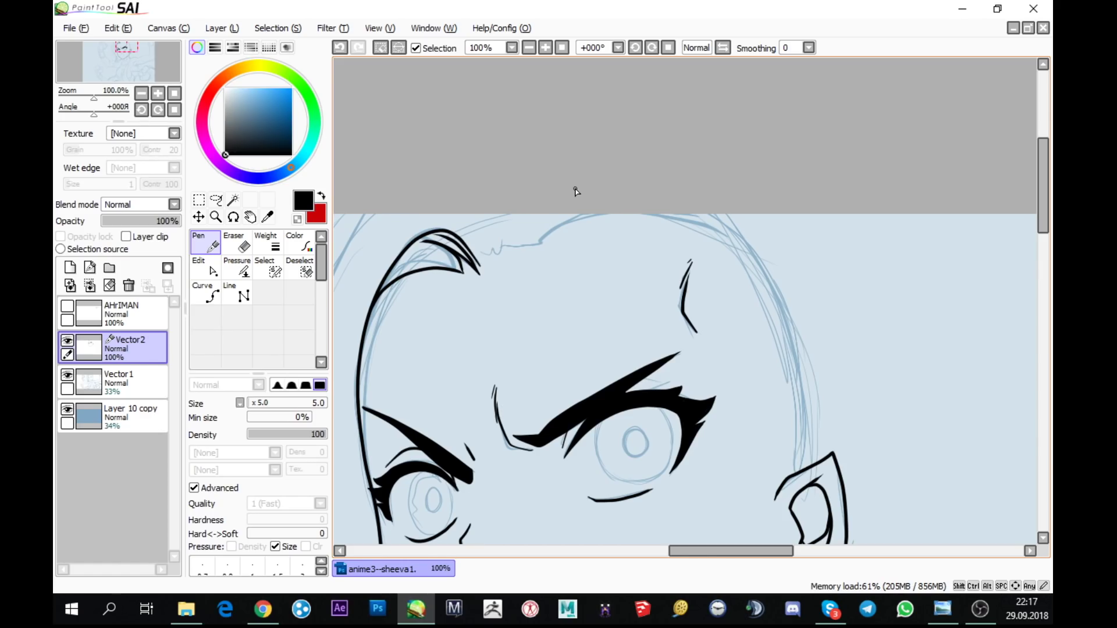
- Ink the jagged hairline spikes at the top of the forehead and the hairline curve running up to the canvas edge
{"action": "scroll", "coordinate": [492, 233], "scroll_direction": "up", "scroll_amount": 1}
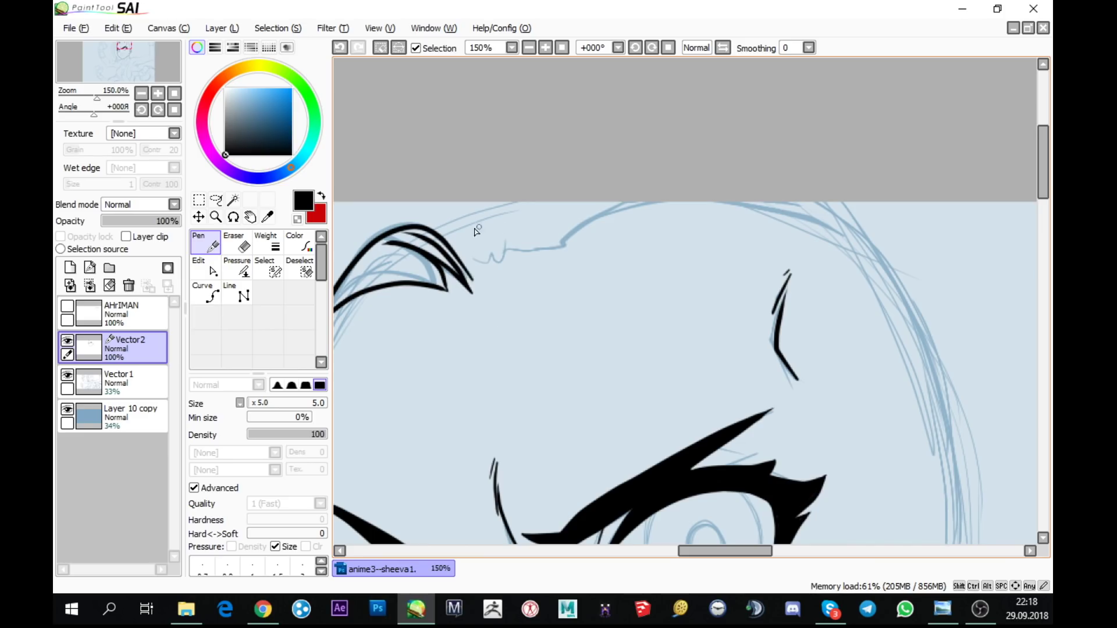
{"action": "scroll", "coordinate": [483, 285], "scroll_direction": "up", "scroll_amount": 2}
{"action": "mouse_move", "coordinate": [474, 288]}
{"action": "left_mouse_down"}
{"action": "mouse_move", "coordinate": [509, 248]}
{"action": "mouse_move", "coordinate": [467, 90]}
{"action": "mouse_move", "coordinate": [516, 164]}
{"action": "mouse_move", "coordinate": [517, 254]}
{"action": "mouse_move", "coordinate": [539, 220]}
{"action": "mouse_move", "coordinate": [546, 132]}
{"action": "left_mouse_up"}
{"action": "mouse_move", "coordinate": [555, 188]}
{"action": "left_mouse_down"}
{"action": "mouse_move", "coordinate": [550, 243]}
{"action": "mouse_move", "coordinate": [457, 332]}
{"action": "mouse_move", "coordinate": [652, 242]}
{"action": "mouse_move", "coordinate": [742, 221]}
{"action": "left_mouse_up"}
{"action": "left_click_drag", "start_coordinate": [543, 304], "coordinate": [611, 245]}
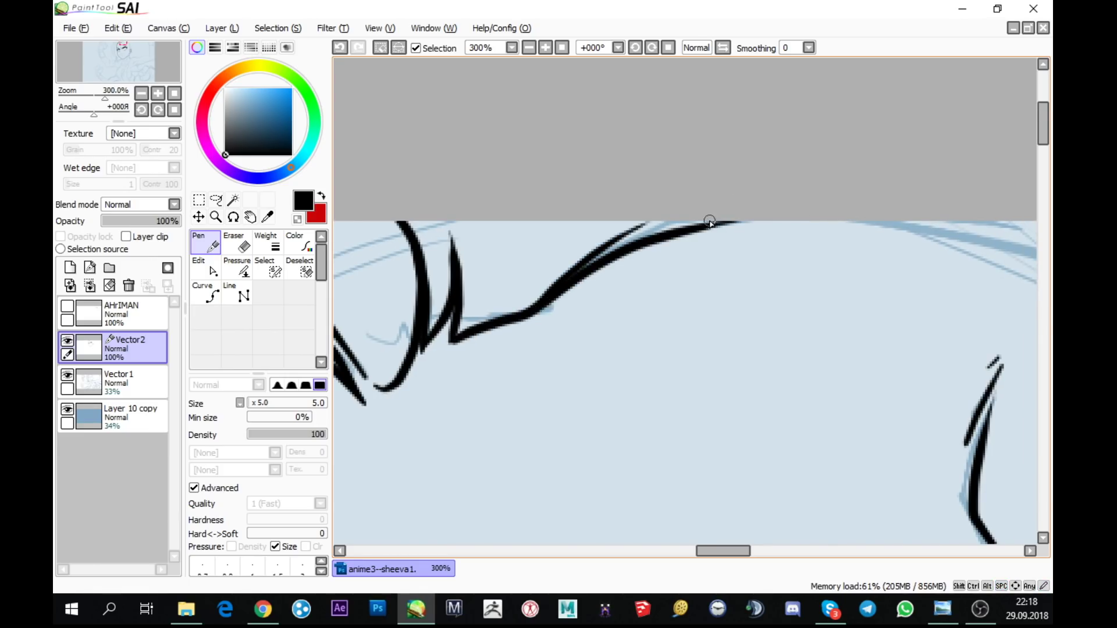
{"action": "scroll", "coordinate": [710, 220], "scroll_direction": "down", "scroll_amount": 1}
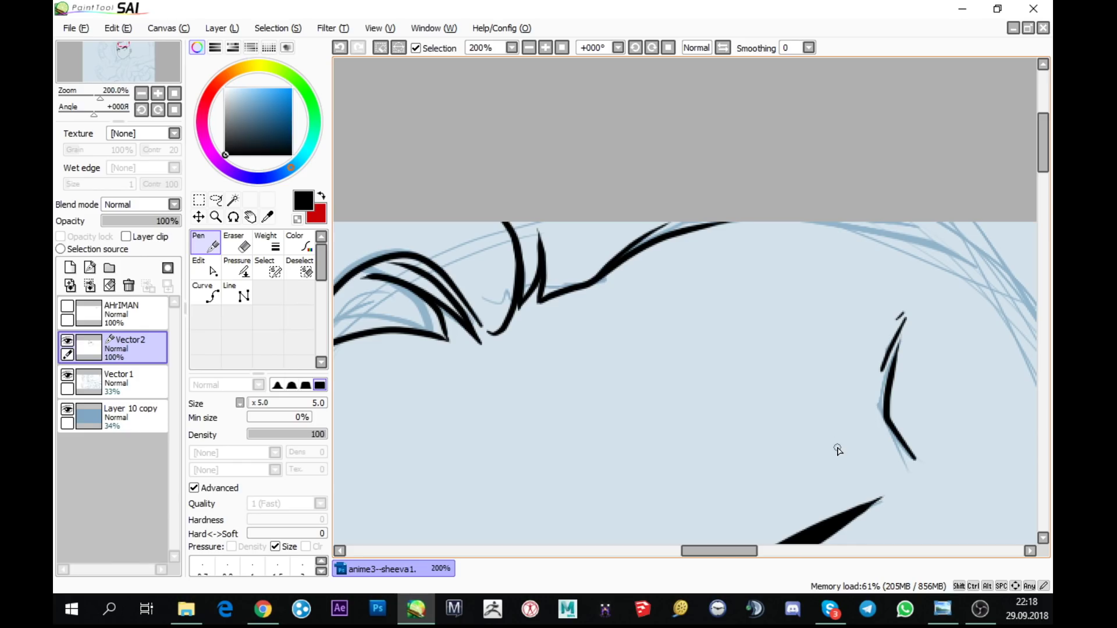
- Ink the side hairline with the Curve tool, from the top edge of the canvas down to the ear's upper edge
{"action": "left_click_drag", "start_coordinate": [942, 430], "coordinate": [642, 242]}
{"action": "left_click", "coordinate": [205, 294]}
{"action": "left_click", "coordinate": [469, 115]}
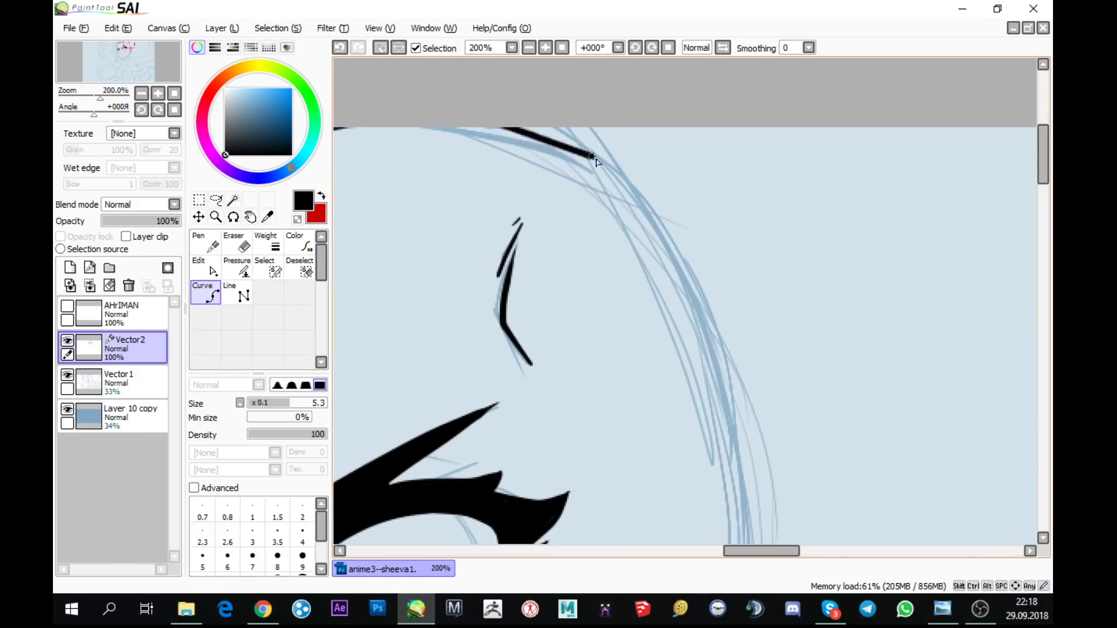
{"action": "left_click", "coordinate": [582, 152]}
{"action": "left_click_drag", "start_coordinate": [676, 286], "coordinate": [531, 28]}
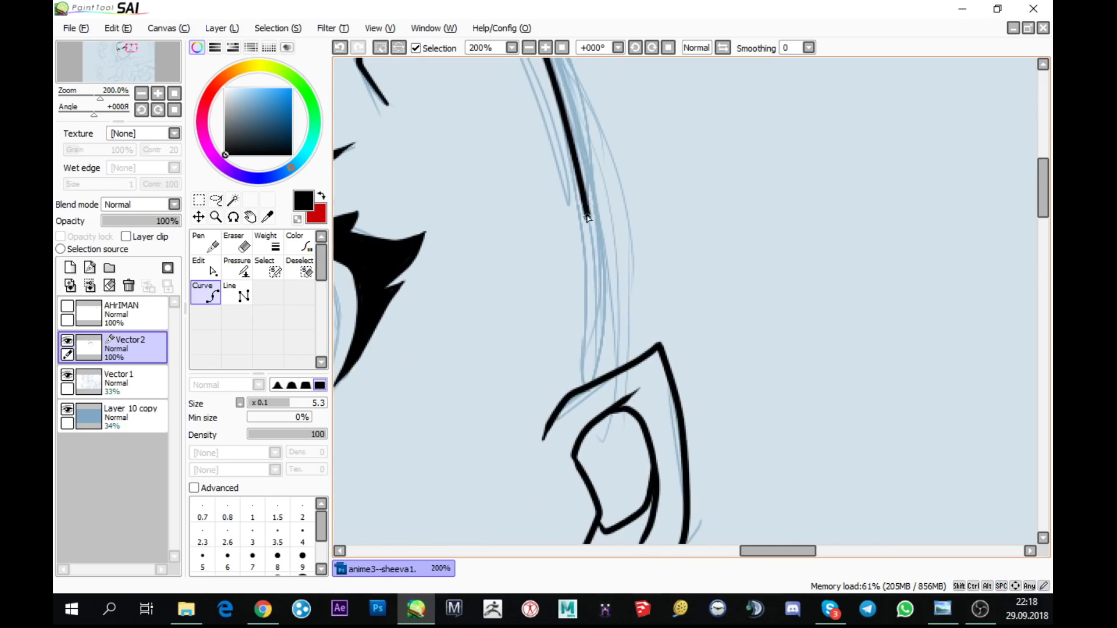
{"action": "double_click", "coordinate": [588, 384]}
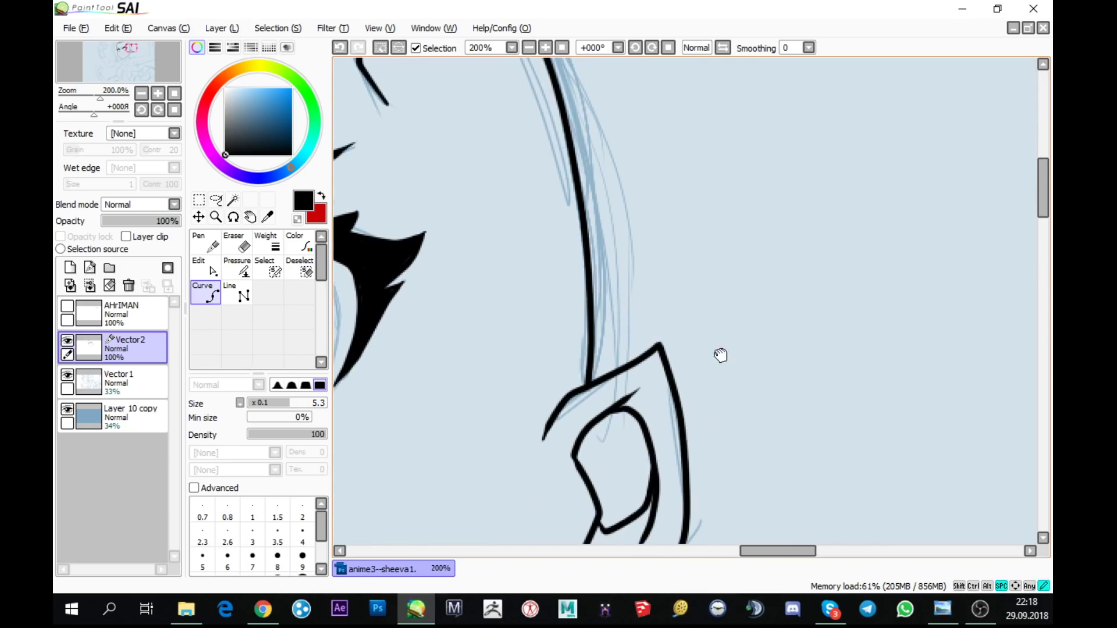
{"action": "left_click_drag", "start_coordinate": [540, 412], "coordinate": [592, 318]}
{"action": "key", "text": "n"}
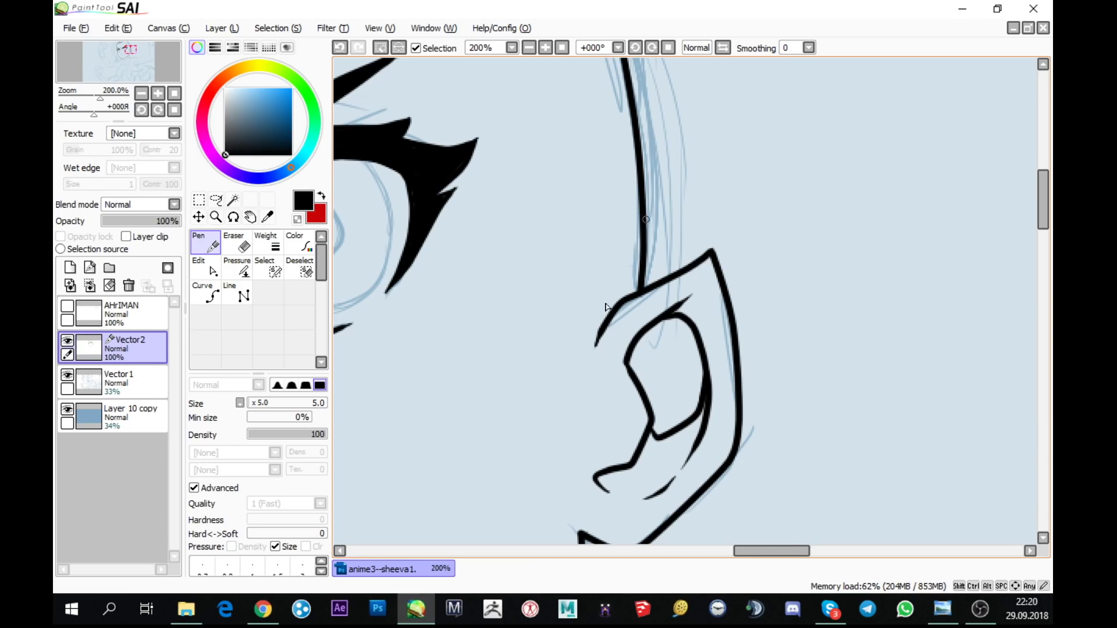
- Ink the closed outline of the open mouth with the Curve tool, extending the upper lip line slightly past the corner
{"action": "scroll", "coordinate": [605, 307], "scroll_direction": "up", "scroll_amount": 1}
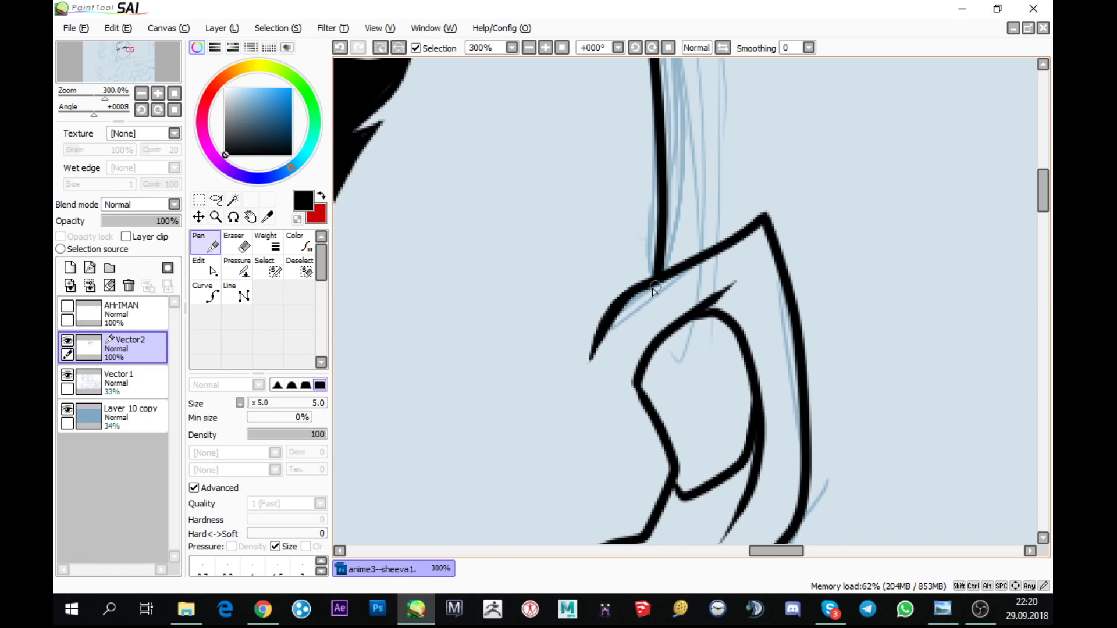
{"action": "scroll", "coordinate": [623, 302], "scroll_direction": "down", "scroll_amount": 2}
{"action": "left_click_drag", "start_coordinate": [574, 396], "coordinate": [701, 209]}
{"action": "left_click", "coordinate": [207, 294]}
{"action": "scroll", "coordinate": [416, 231], "scroll_direction": "up", "scroll_amount": 1}
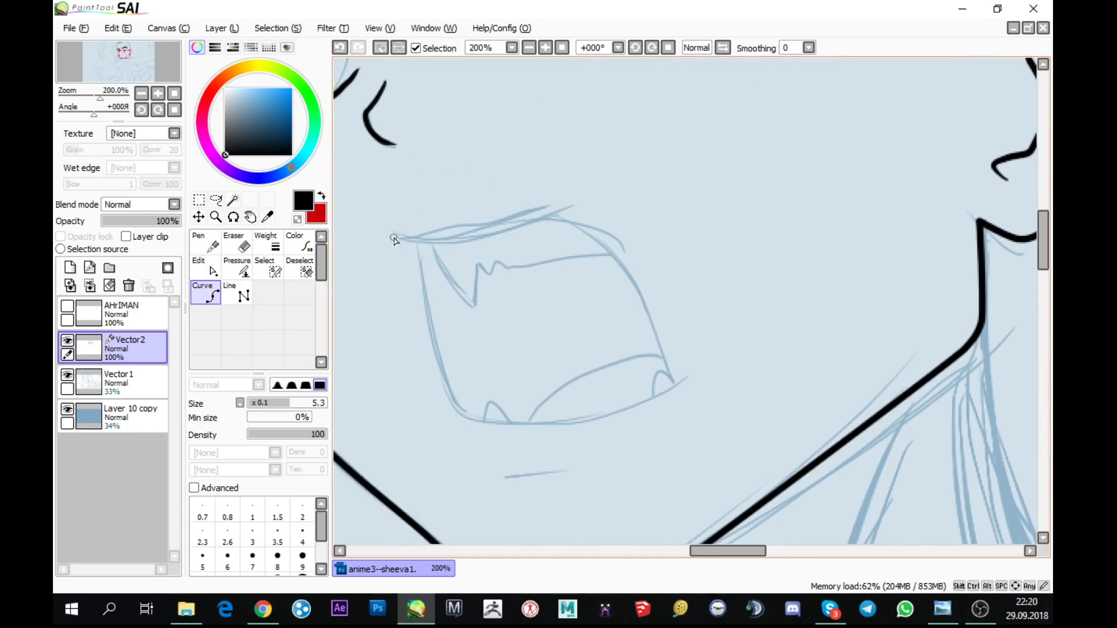
{"action": "left_click", "coordinate": [391, 237]}
{"action": "left_click", "coordinate": [434, 239]}
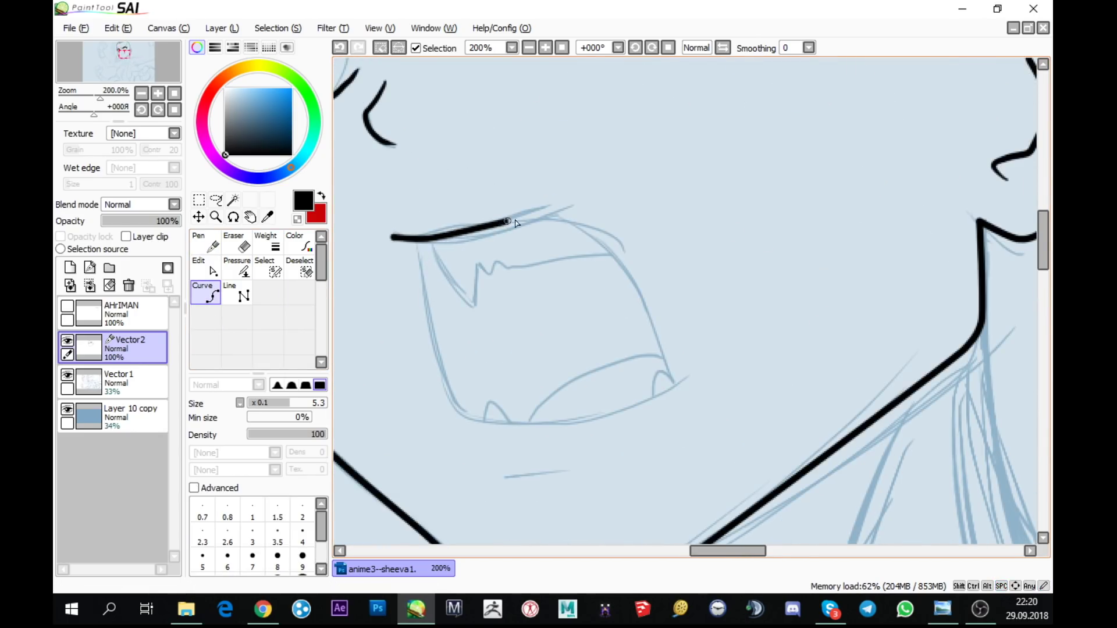
{"action": "left_click", "coordinate": [550, 214]}
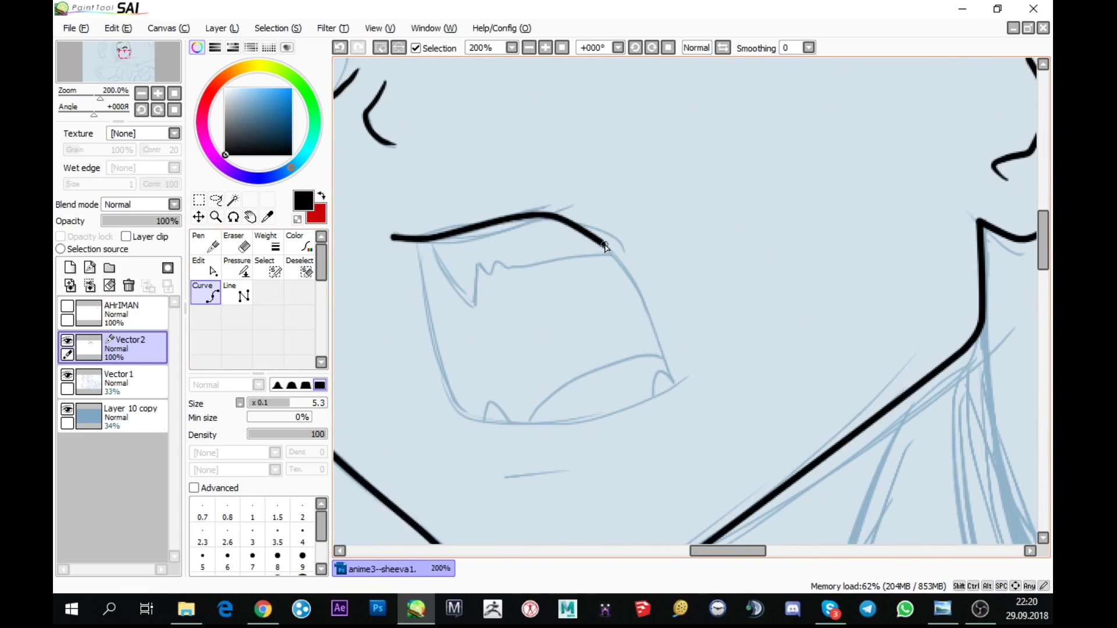
{"action": "left_click", "coordinate": [673, 386]}
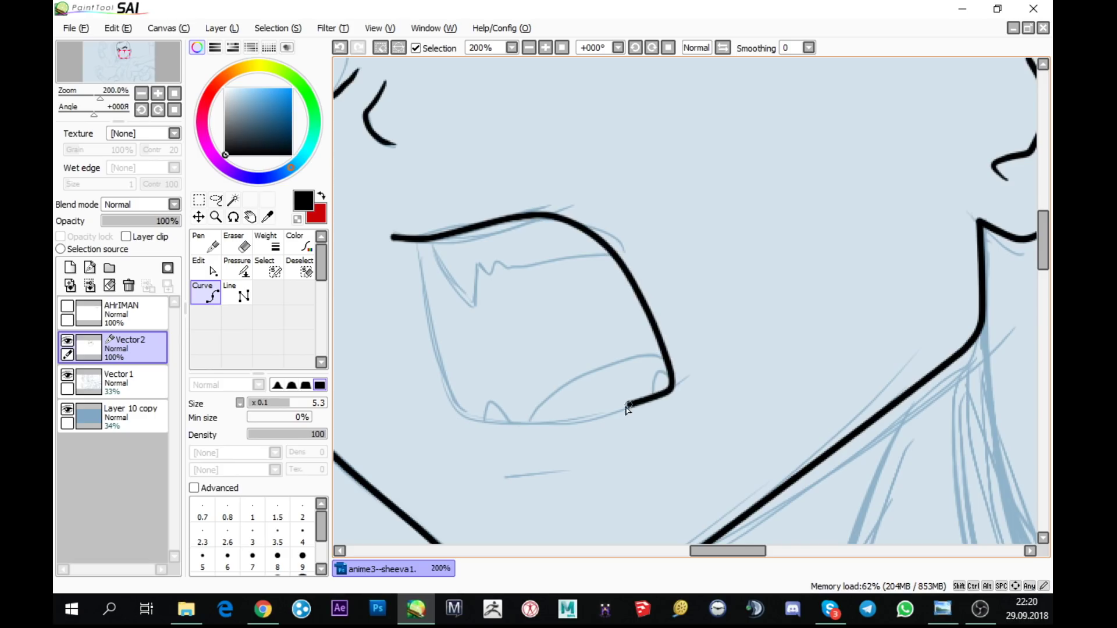
{"action": "left_click", "coordinate": [457, 413]}
{"action": "double_click", "coordinate": [412, 240]}
- Ink the tongue's arched line inside the mouth with the Curve tool, from the lower lip to the opposite side
{"action": "scroll", "coordinate": [550, 239], "scroll_direction": "up", "scroll_amount": 1}
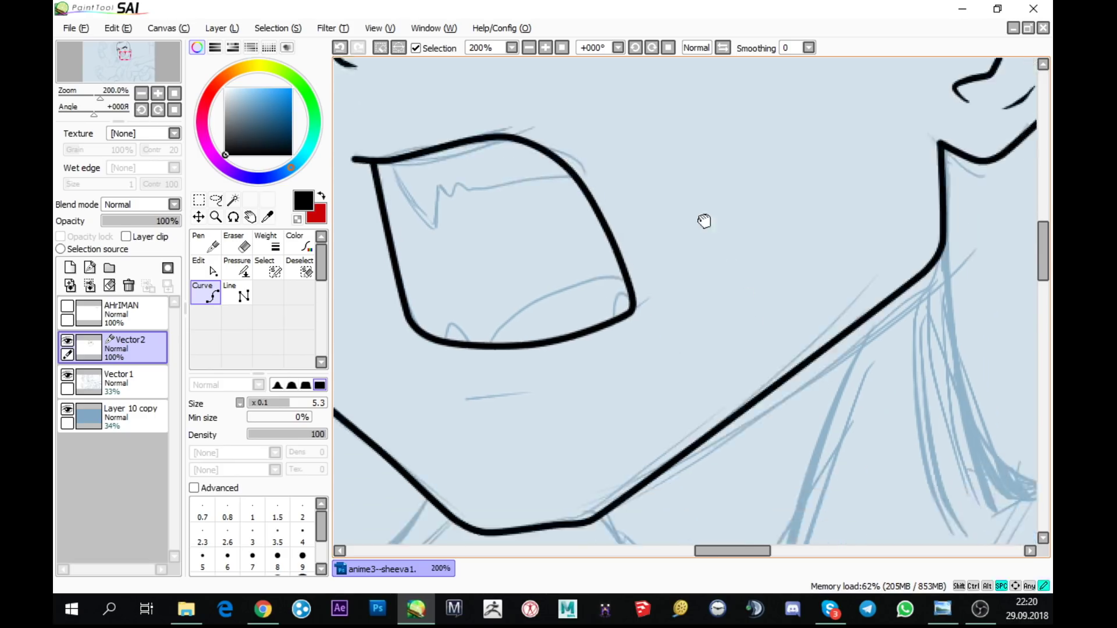
{"action": "left_click_drag", "start_coordinate": [703, 220], "coordinate": [666, 182]}
{"action": "left_click", "coordinate": [474, 342]}
{"action": "left_click", "coordinate": [601, 254]}
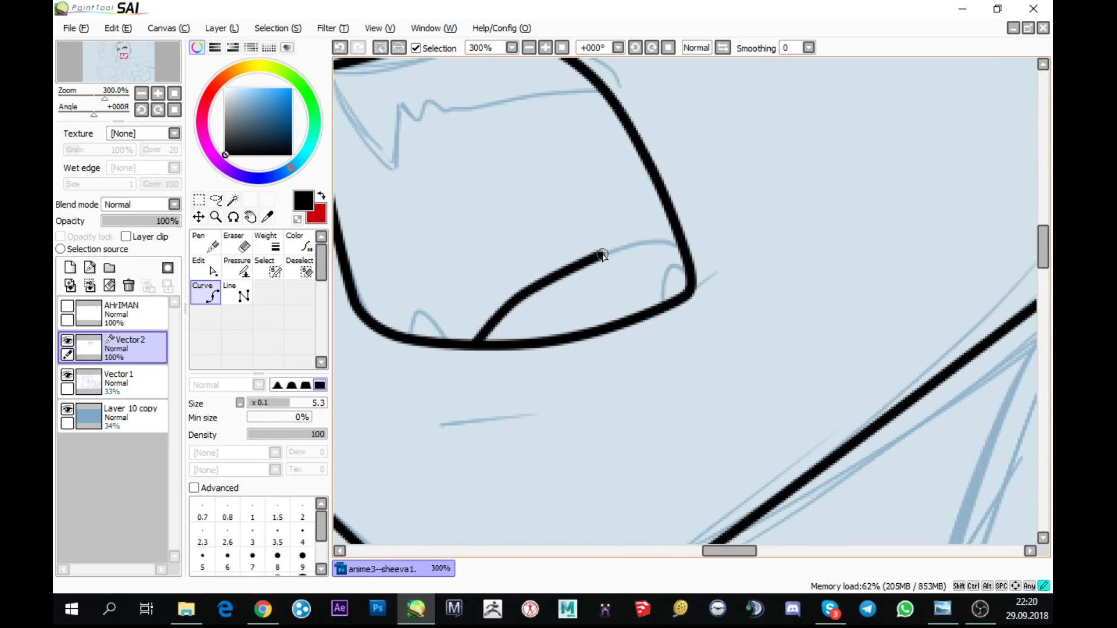
{"action": "double_click", "coordinate": [675, 237]}
- Ink the two small pointed lower teeth along the bottom edge of the mouth with the Pen
{"action": "left_click", "coordinate": [198, 249]}
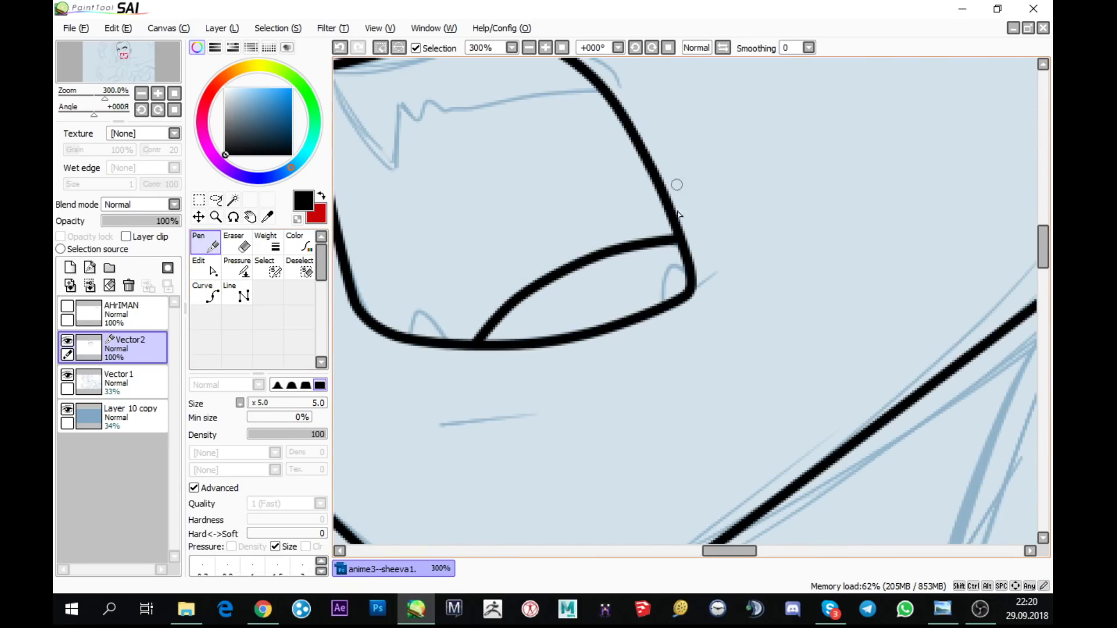
{"action": "scroll", "coordinate": [658, 294], "scroll_direction": "up", "scroll_amount": 1}
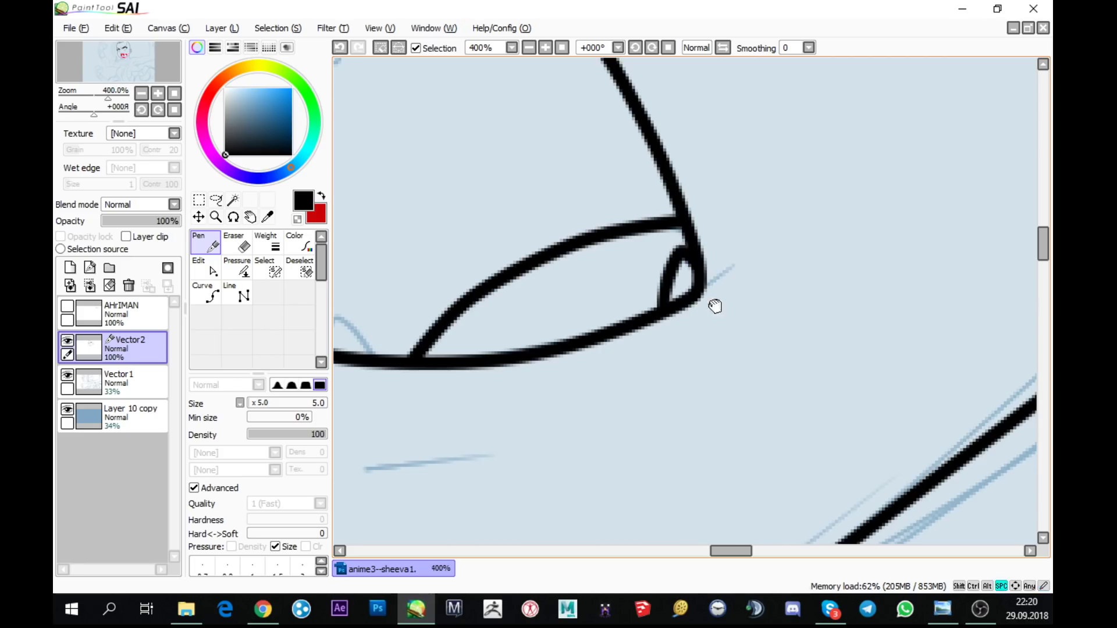
{"action": "scroll", "coordinate": [713, 304], "scroll_direction": "left", "scroll_amount": 3}
{"action": "mouse_move", "coordinate": [436, 353]}
{"action": "left_mouse_down"}
{"action": "mouse_move", "coordinate": [459, 300]}
{"action": "mouse_move", "coordinate": [492, 362]}
{"action": "left_mouse_up"}
- Ink the upper teeth with the Pen: the long fang, the small jagged teeth and the edge running across the mouth
{"action": "scroll", "coordinate": [523, 244], "scroll_direction": "up", "scroll_amount": 3}
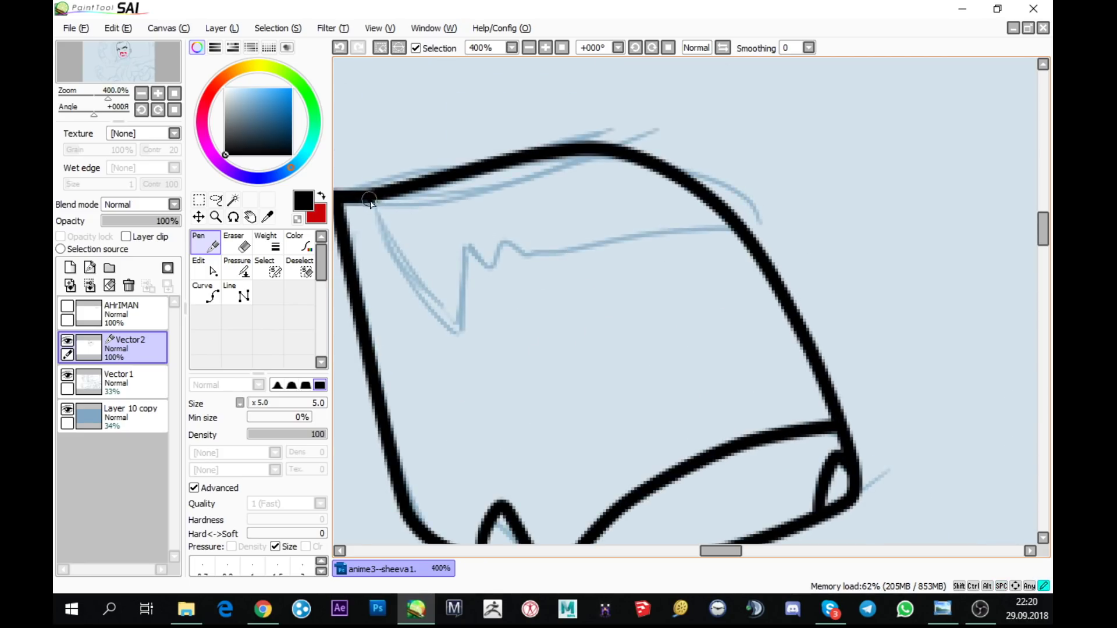
{"action": "mouse_move", "coordinate": [373, 202]}
{"action": "left_mouse_down"}
{"action": "mouse_move", "coordinate": [432, 302]}
{"action": "mouse_move", "coordinate": [476, 341]}
{"action": "left_mouse_up"}
{"action": "left_click_drag", "start_coordinate": [381, 217], "coordinate": [377, 201]}
{"action": "mouse_move", "coordinate": [465, 245]}
{"action": "left_mouse_down"}
{"action": "mouse_move", "coordinate": [477, 340]}
{"action": "mouse_move", "coordinate": [467, 245]}
{"action": "mouse_move", "coordinate": [495, 275]}
{"action": "mouse_move", "coordinate": [502, 240]}
{"action": "left_mouse_up"}
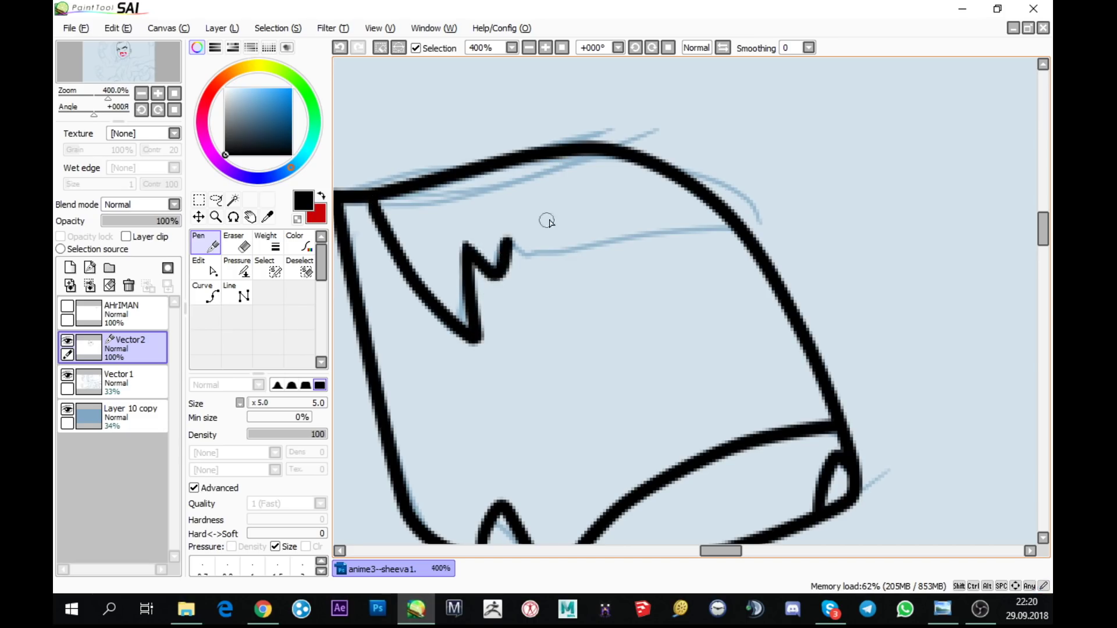
{"action": "left_click", "coordinate": [142, 110]}
{"action": "scroll", "coordinate": [597, 335], "scroll_direction": "down", "scroll_amount": 3}
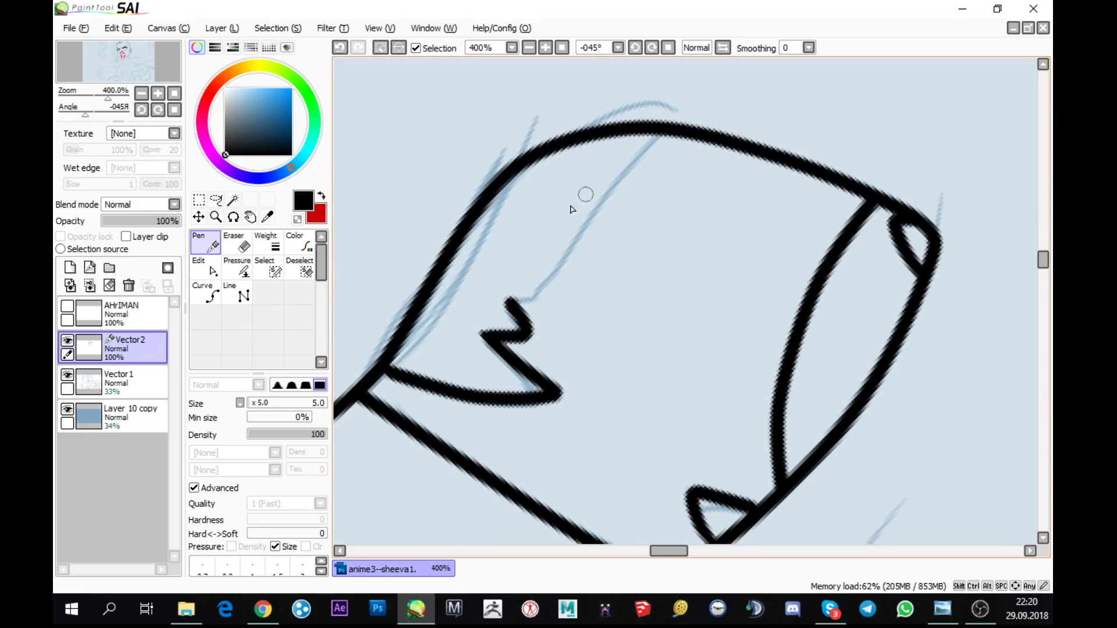
{"action": "mouse_move", "coordinate": [515, 304]}
{"action": "left_mouse_down"}
{"action": "mouse_move", "coordinate": [531, 303]}
{"action": "mouse_move", "coordinate": [678, 123]}
{"action": "left_mouse_up"}
{"action": "left_click", "coordinate": [175, 110]}
{"action": "left_click_drag", "start_coordinate": [712, 219], "coordinate": [553, 237]}
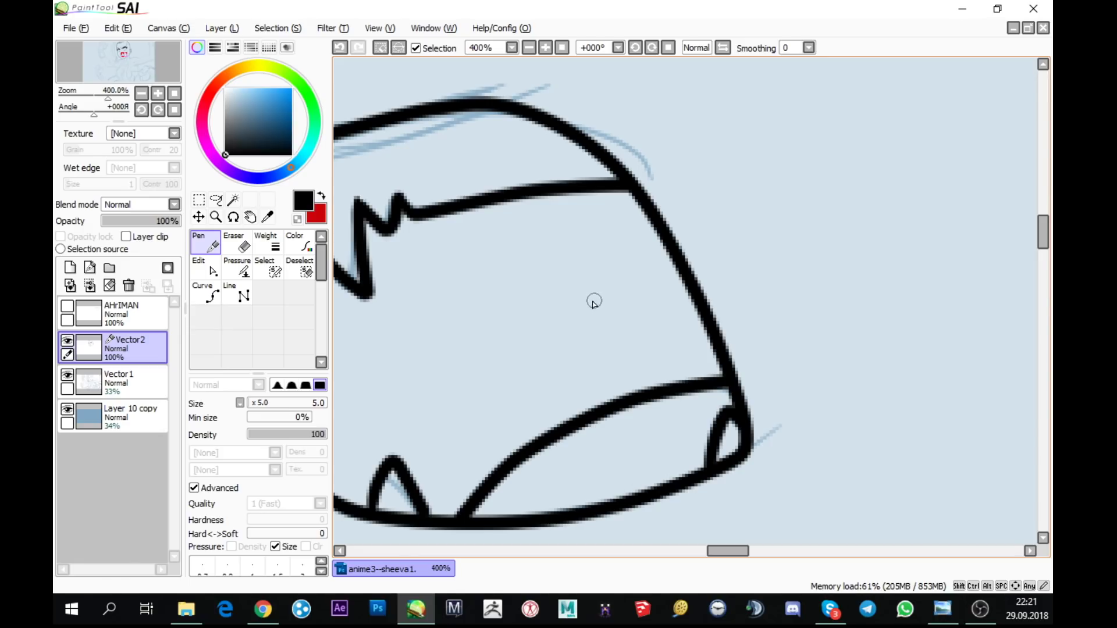
- Smooth the corner of the inked chin outline by editing its curve points
{"action": "scroll", "coordinate": [603, 306], "scroll_direction": "down", "scroll_amount": 5}
{"action": "left_click_drag", "start_coordinate": [708, 384], "coordinate": [784, 59]}
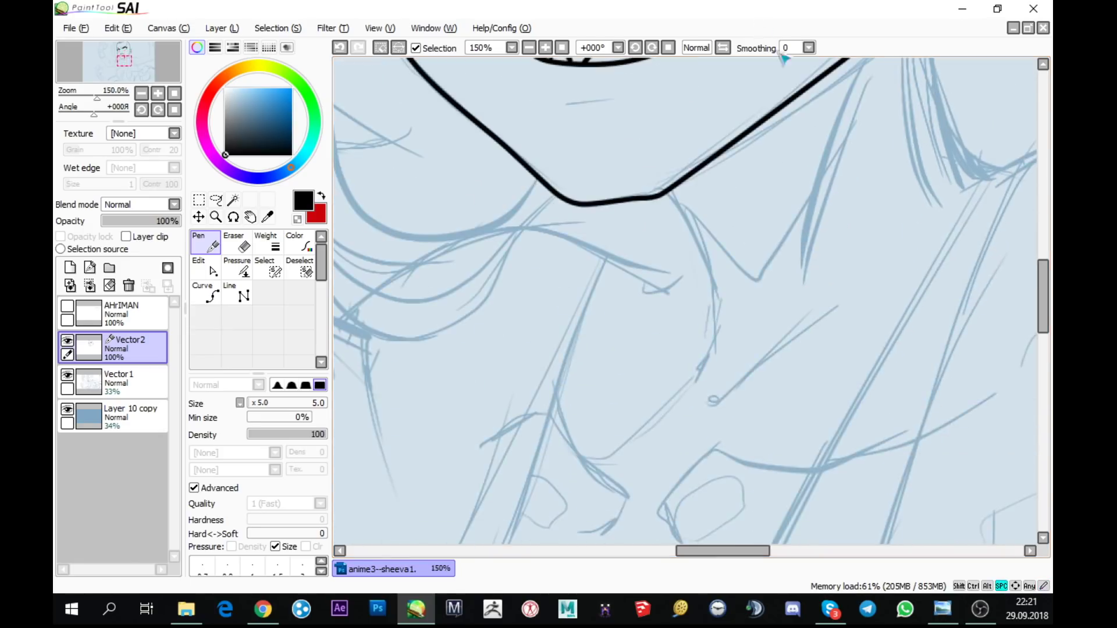
{"action": "left_click_drag", "start_coordinate": [931, 278], "coordinate": [547, 356]}
{"action": "scroll", "coordinate": [597, 270], "scroll_direction": "down", "scroll_amount": 2}
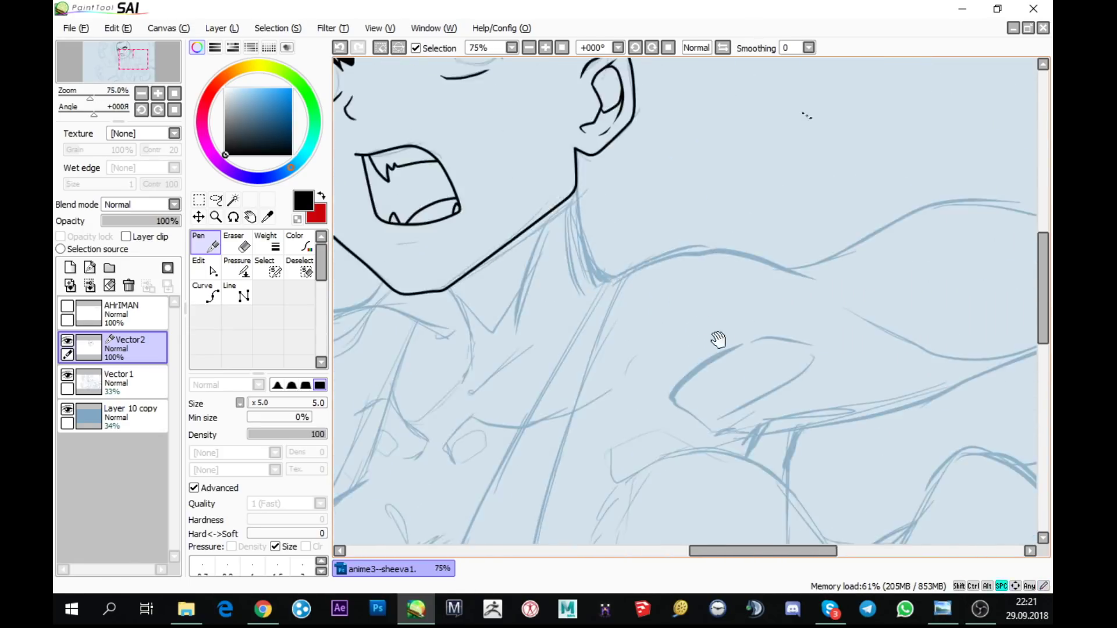
{"action": "left_click_drag", "start_coordinate": [716, 337], "coordinate": [815, 155]}
{"action": "left_click_drag", "start_coordinate": [749, 212], "coordinate": [706, 322]}
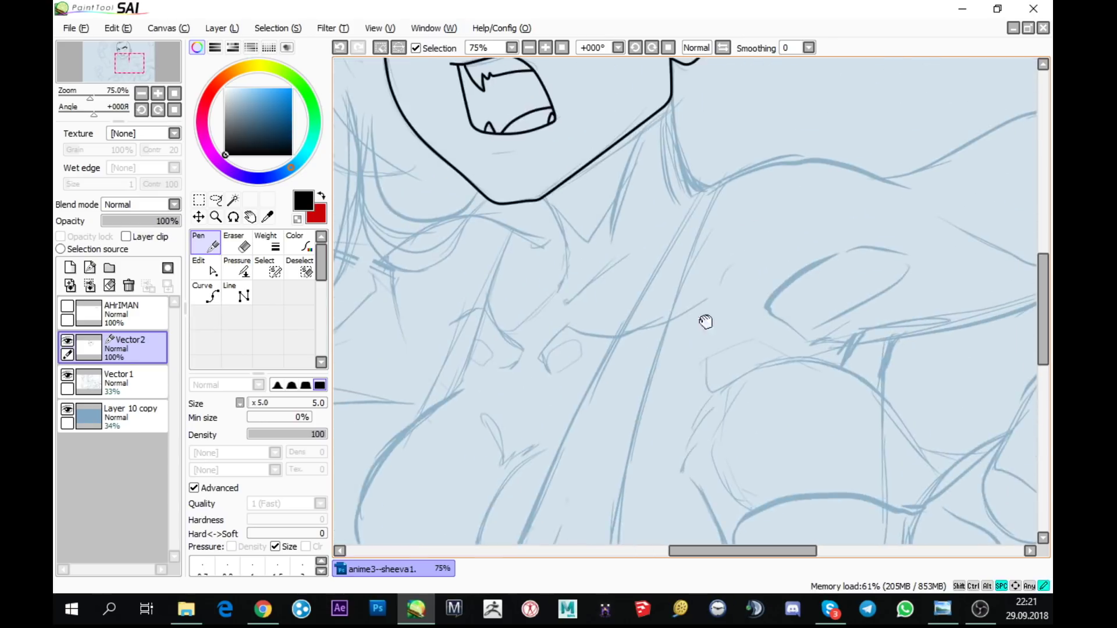
{"action": "left_click", "coordinate": [206, 295]}
{"action": "scroll", "coordinate": [541, 200], "scroll_direction": "up", "scroll_amount": 3}
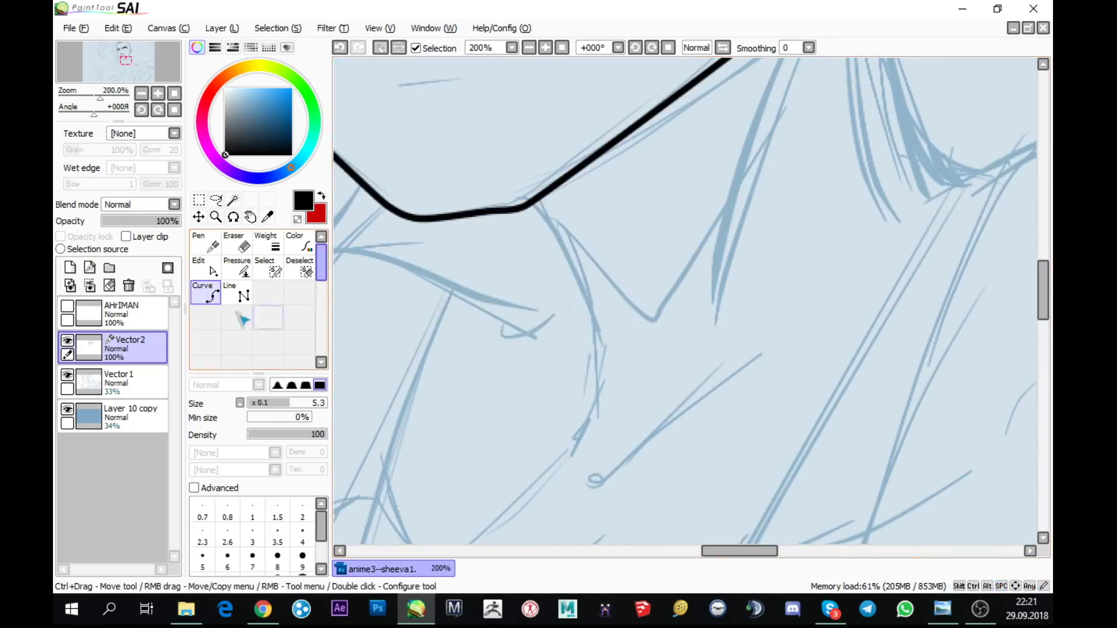
{"action": "left_click", "coordinate": [206, 268]}
- Ink the curved neck line descending from the chin, tapering its lower end and thickening its middle with the Pressure tool
{"action": "left_click", "coordinate": [206, 295]}
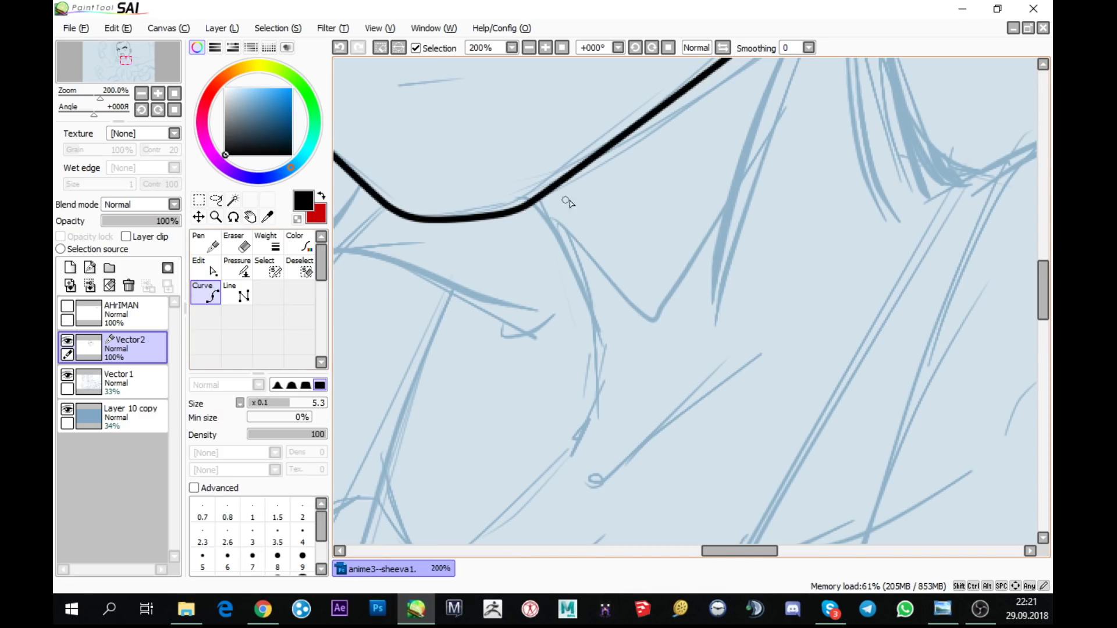
{"action": "left_click", "coordinate": [535, 201]}
{"action": "left_click", "coordinate": [586, 299]}
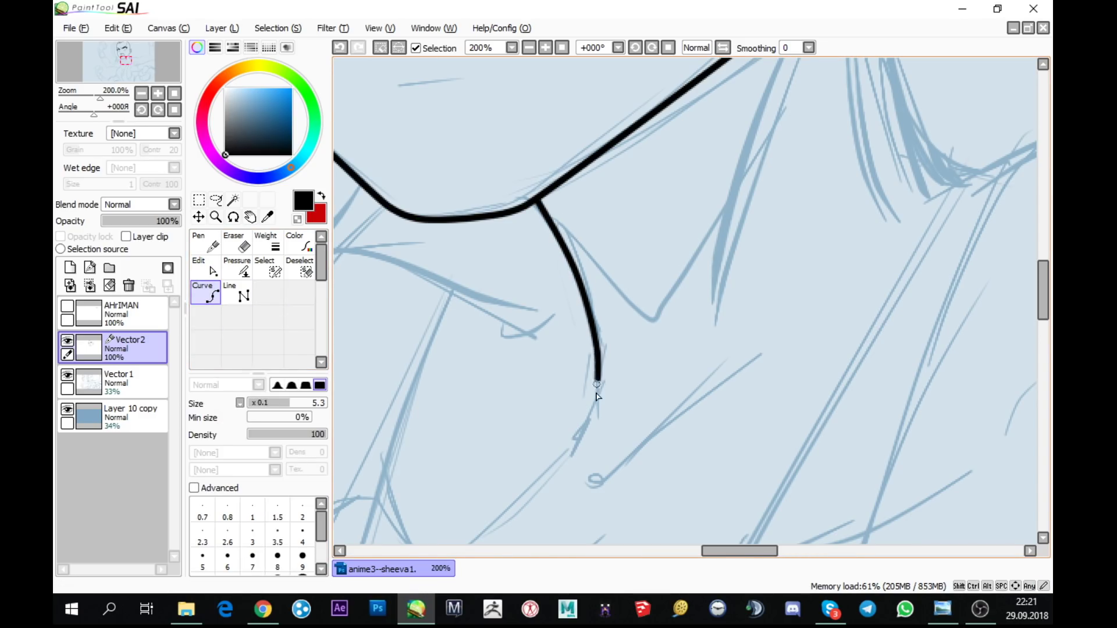
{"action": "double_click", "coordinate": [568, 456]}
{"action": "left_click", "coordinate": [237, 268]}
{"action": "left_click_drag", "start_coordinate": [569, 456], "coordinate": [489, 506]}
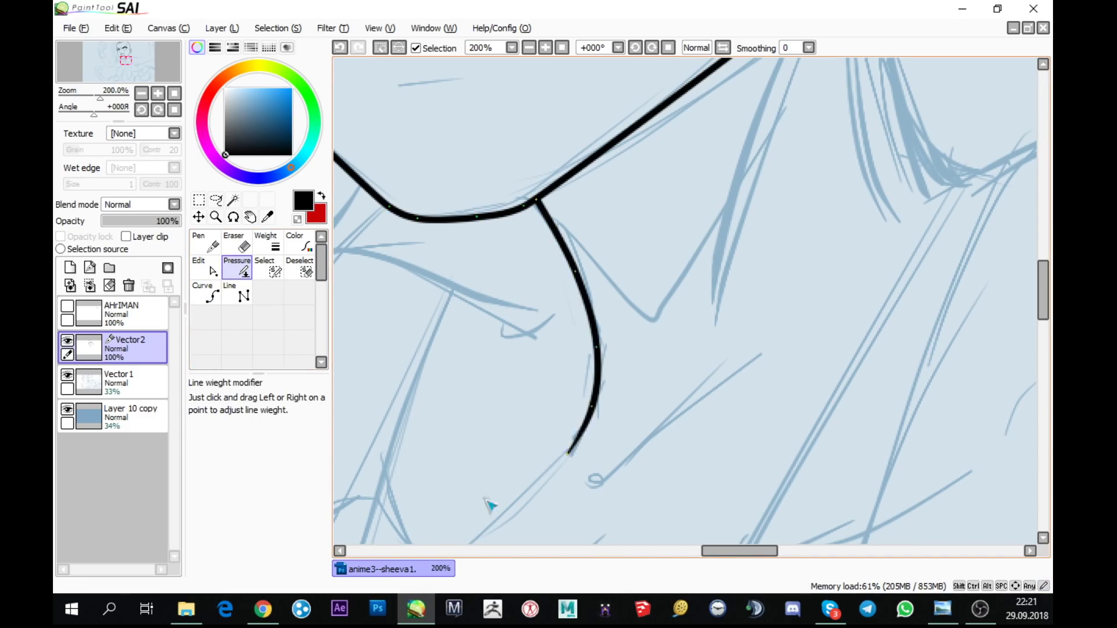
{"action": "left_click_drag", "start_coordinate": [598, 348], "coordinate": [661, 337]}
{"action": "left_click", "coordinate": [206, 295]}
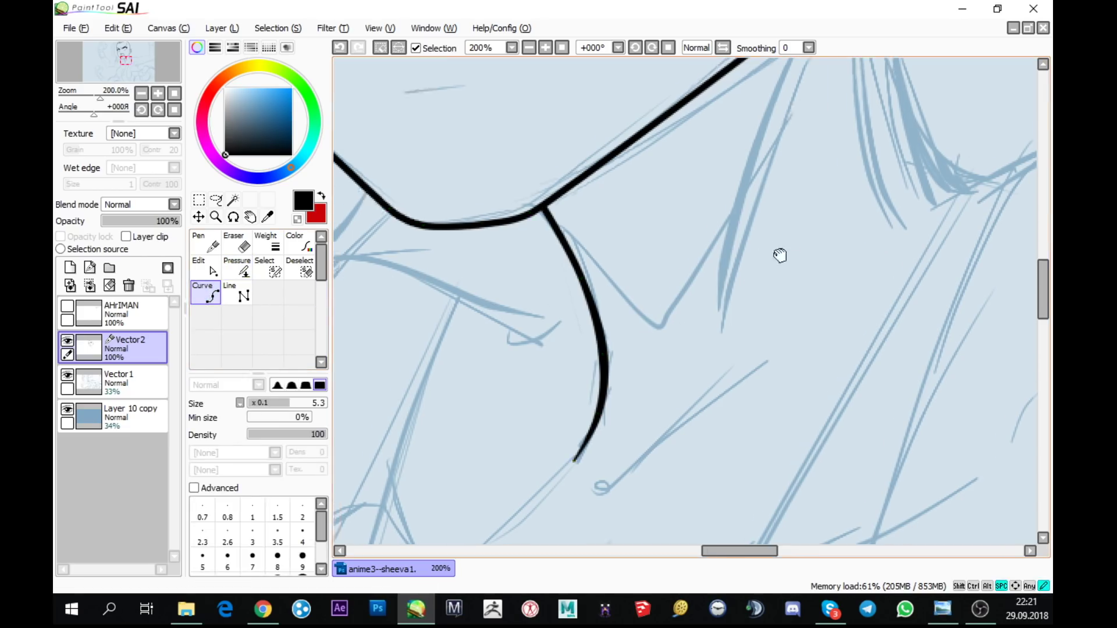
{"action": "left_click_drag", "start_coordinate": [780, 252], "coordinate": [536, 175]}
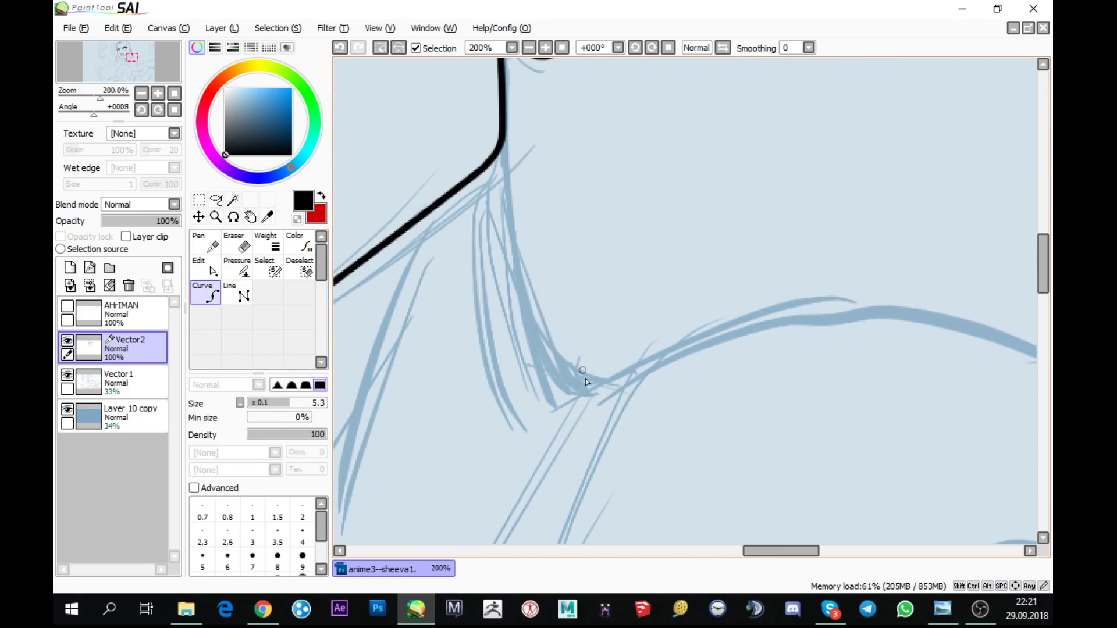
{"action": "left_click", "coordinate": [505, 105]}
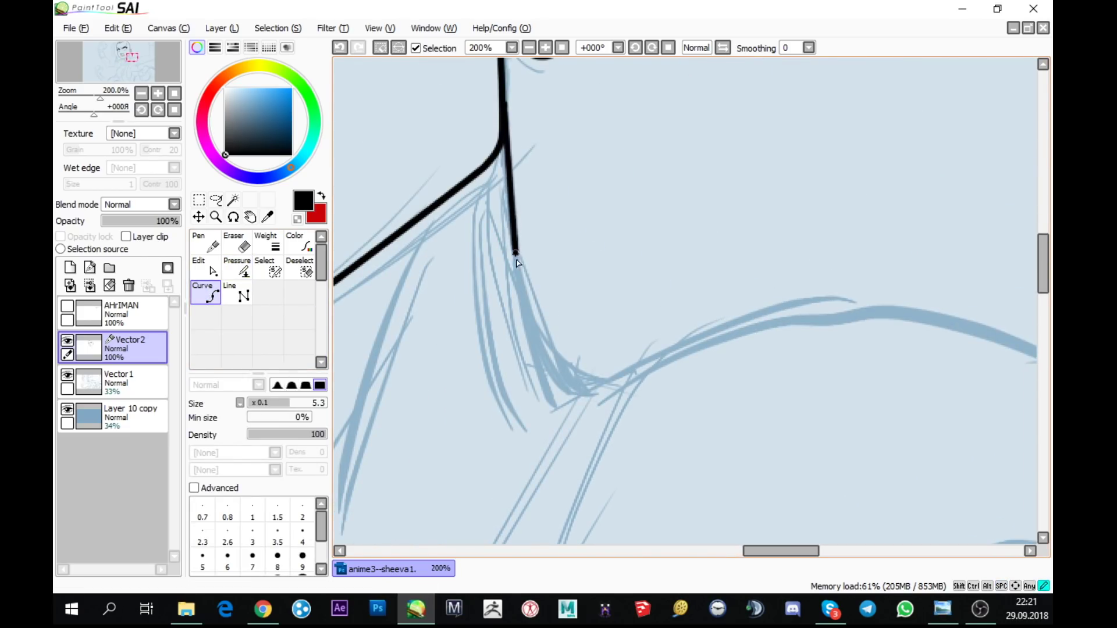
{"action": "key", "text": "ctrl"}
- Ink the outer neck line with the Pen, from the back corner of the jaw down to where it meets the shoulder
{"action": "left_click", "coordinate": [206, 245]}
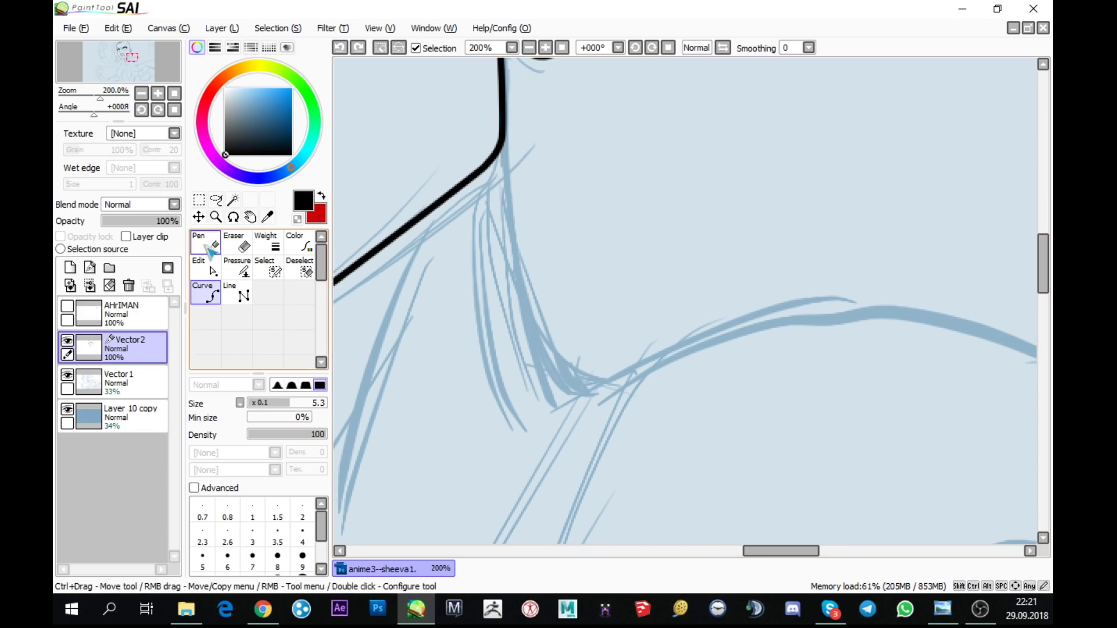
{"action": "left_click_drag", "start_coordinate": [521, 148], "coordinate": [393, 169]}
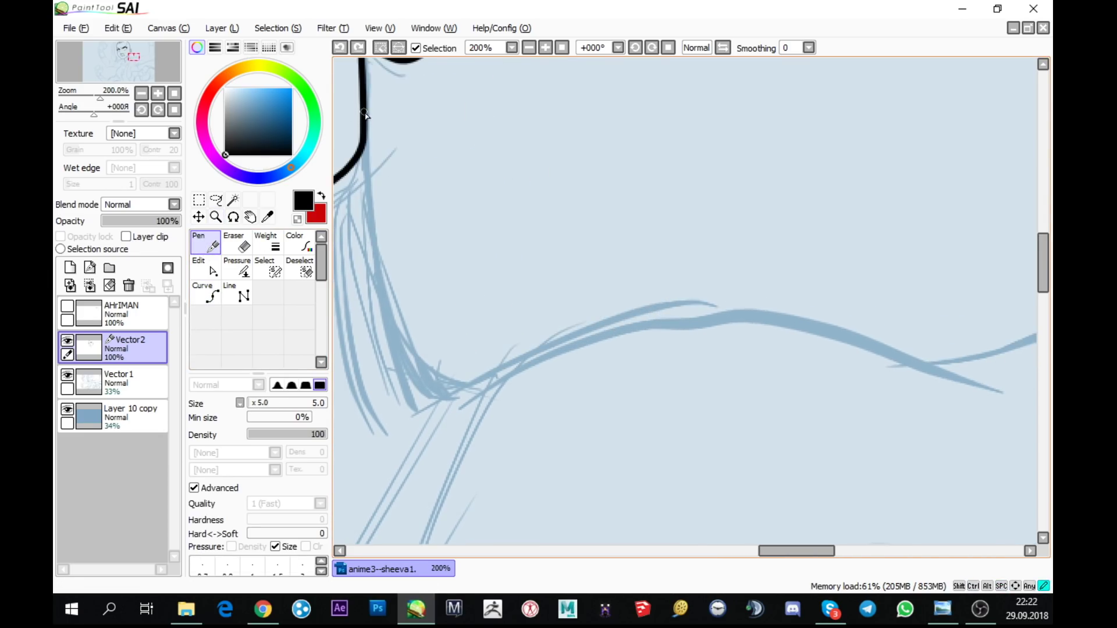
{"action": "mouse_move", "coordinate": [365, 114]}
{"action": "left_mouse_down"}
{"action": "mouse_move", "coordinate": [385, 327]}
{"action": "mouse_move", "coordinate": [415, 375]}
{"action": "mouse_move", "coordinate": [448, 401]}
{"action": "left_mouse_up"}
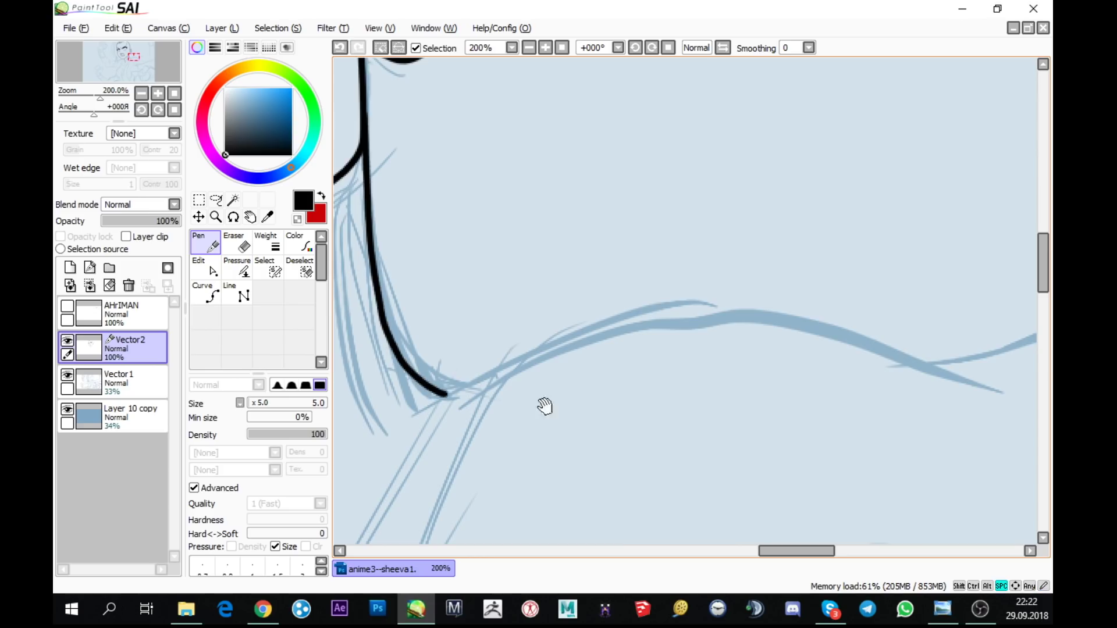
- Ink the neck muscle below the jaw with one long Pen stroke and two shorter overlapping strokes tapering downward
{"action": "mouse_move", "coordinate": [544, 404]}
{"action": "left_mouse_down"}
{"action": "mouse_move", "coordinate": [783, 331]}
{"action": "mouse_move", "coordinate": [743, 269]}
{"action": "left_mouse_up"}
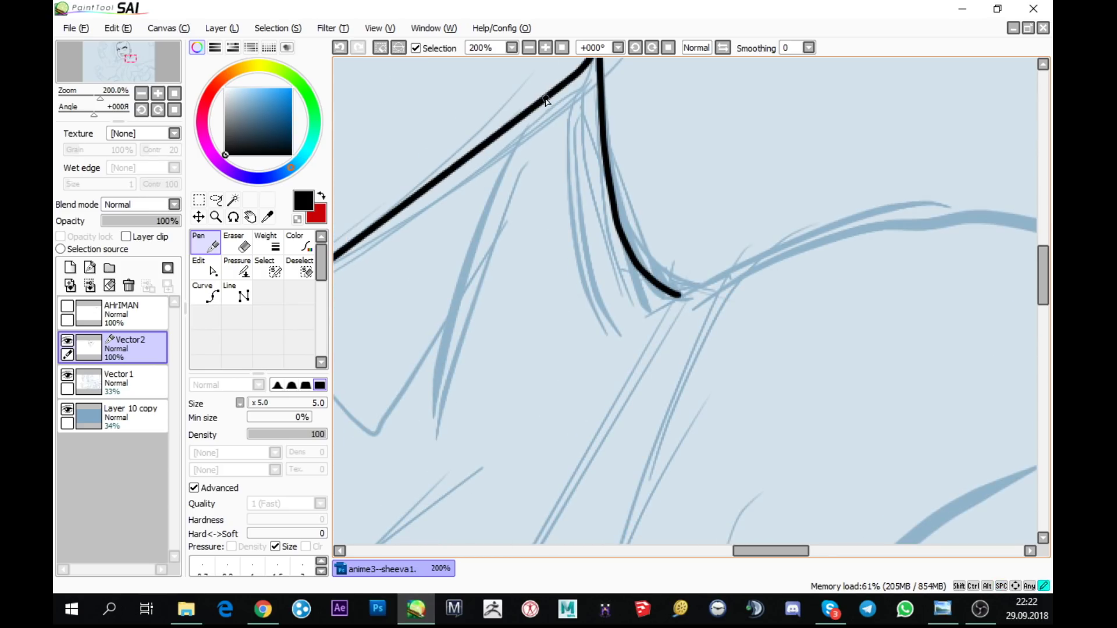
{"action": "left_click_drag", "start_coordinate": [540, 106], "coordinate": [443, 403]}
{"action": "left_click_drag", "start_coordinate": [492, 263], "coordinate": [444, 443]}
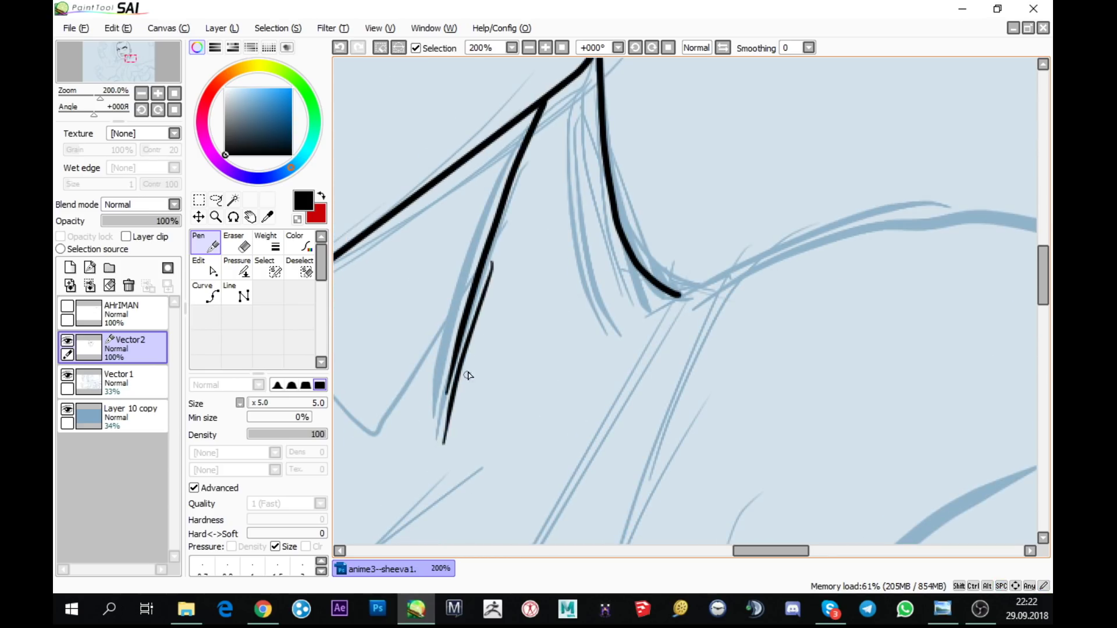
{"action": "left_click_drag", "start_coordinate": [467, 368], "coordinate": [445, 472]}
- Rotate the canvas and ink the lower neck muscle line with the Pen, ending in a small hook near the throat
{"action": "left_click", "coordinate": [236, 244]}
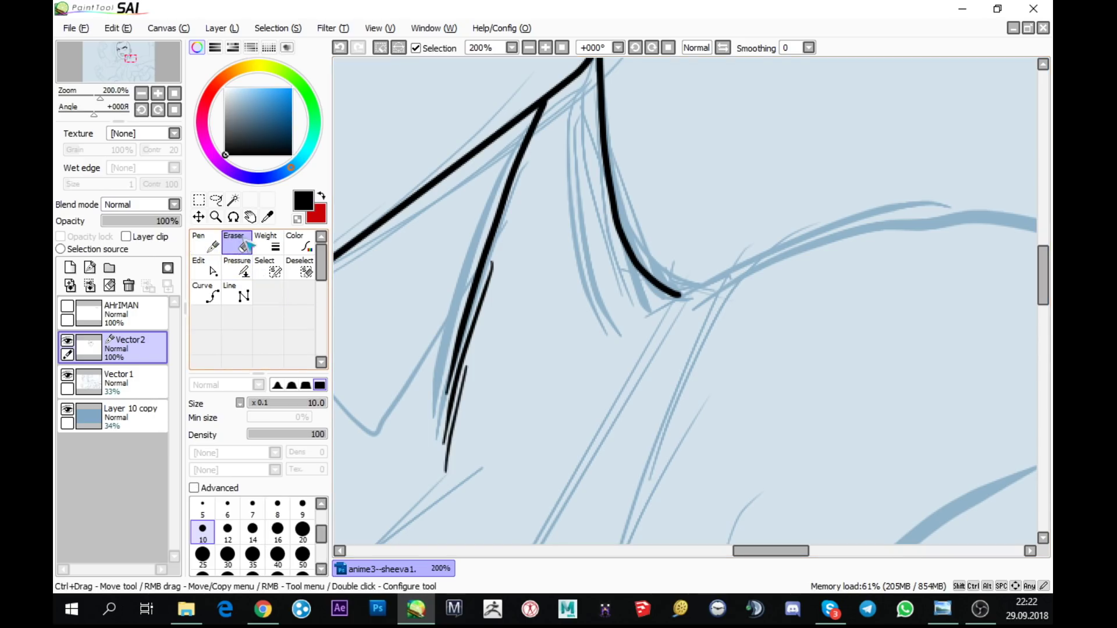
{"action": "left_click_drag", "start_coordinate": [516, 294], "coordinate": [701, 250]}
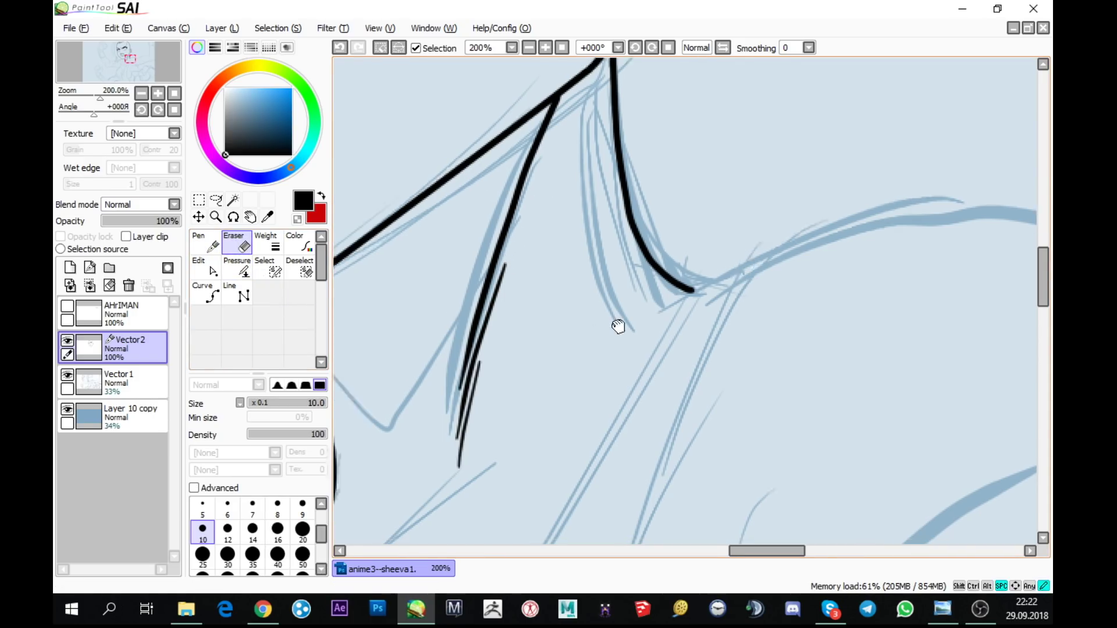
{"action": "left_click", "coordinate": [206, 245]}
{"action": "left_click_drag", "start_coordinate": [718, 286], "coordinate": [689, 169]}
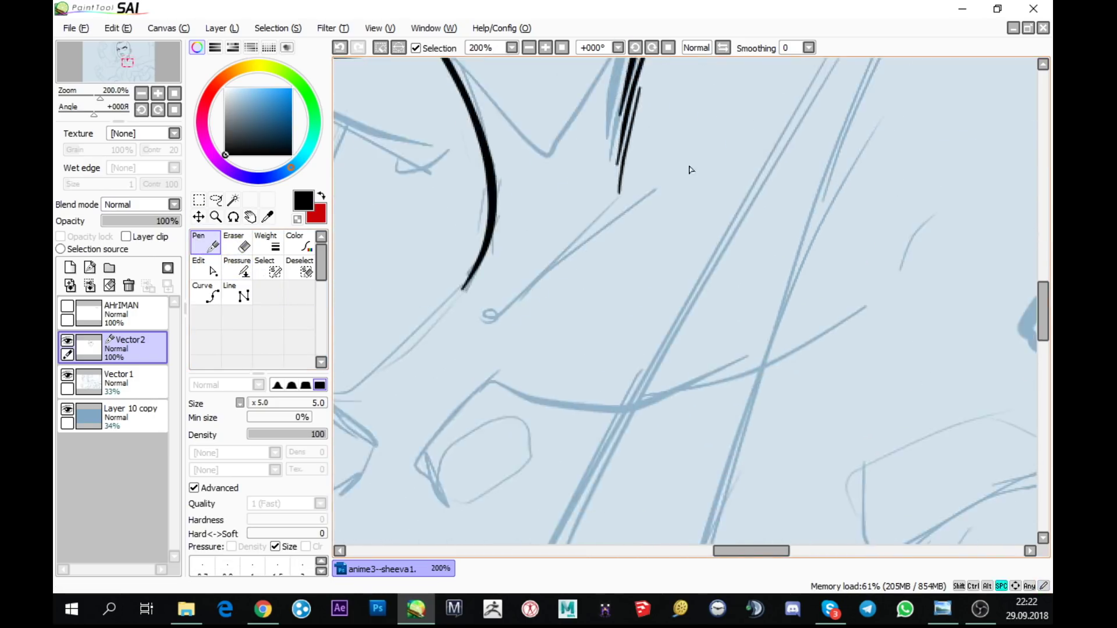
{"action": "left_click_drag", "start_coordinate": [452, 311], "coordinate": [547, 319]}
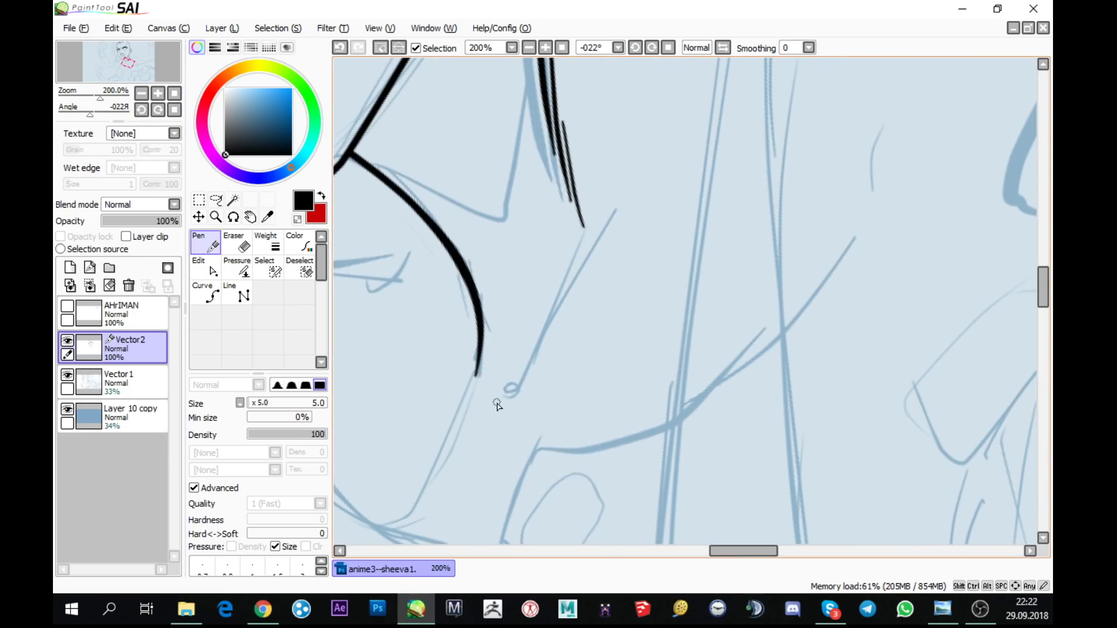
{"action": "mouse_move", "coordinate": [491, 401]}
{"action": "left_mouse_down"}
{"action": "mouse_move", "coordinate": [567, 291]}
{"action": "mouse_move", "coordinate": [648, 205]}
{"action": "mouse_move", "coordinate": [626, 245]}
{"action": "mouse_move", "coordinate": [612, 235]}
{"action": "mouse_move", "coordinate": [653, 215]}
{"action": "left_mouse_up"}
- Ink the collarbone below the hooked neck line with the Pen, from its long shoulder curve around its angular inner end
{"action": "left_click_drag", "start_coordinate": [653, 331], "coordinate": [797, 194]}
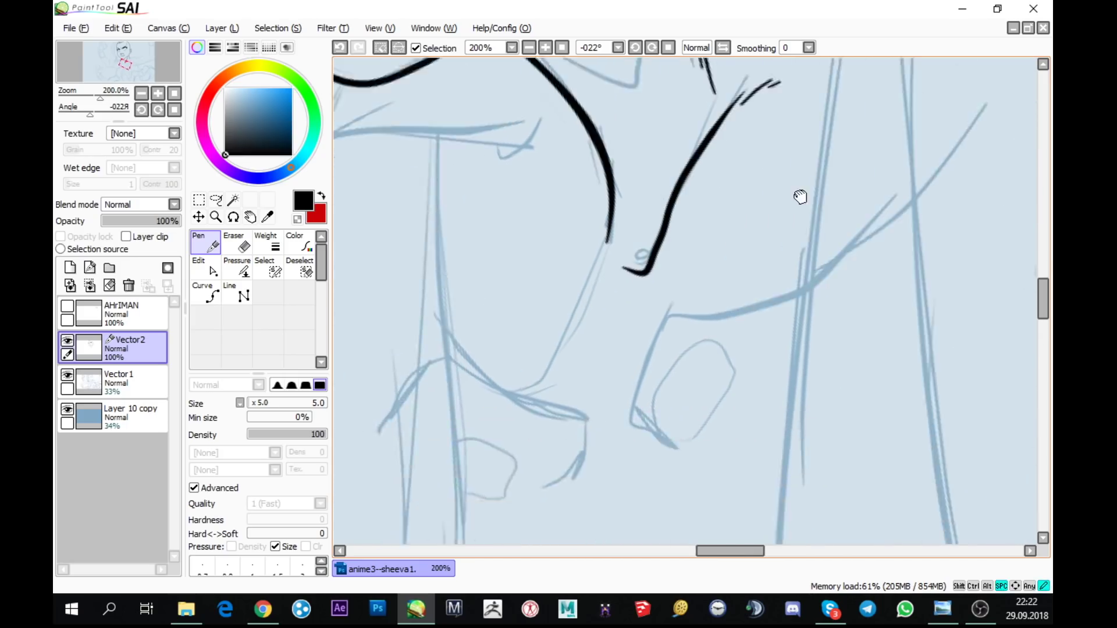
{"action": "left_click_drag", "start_coordinate": [830, 283], "coordinate": [634, 292]}
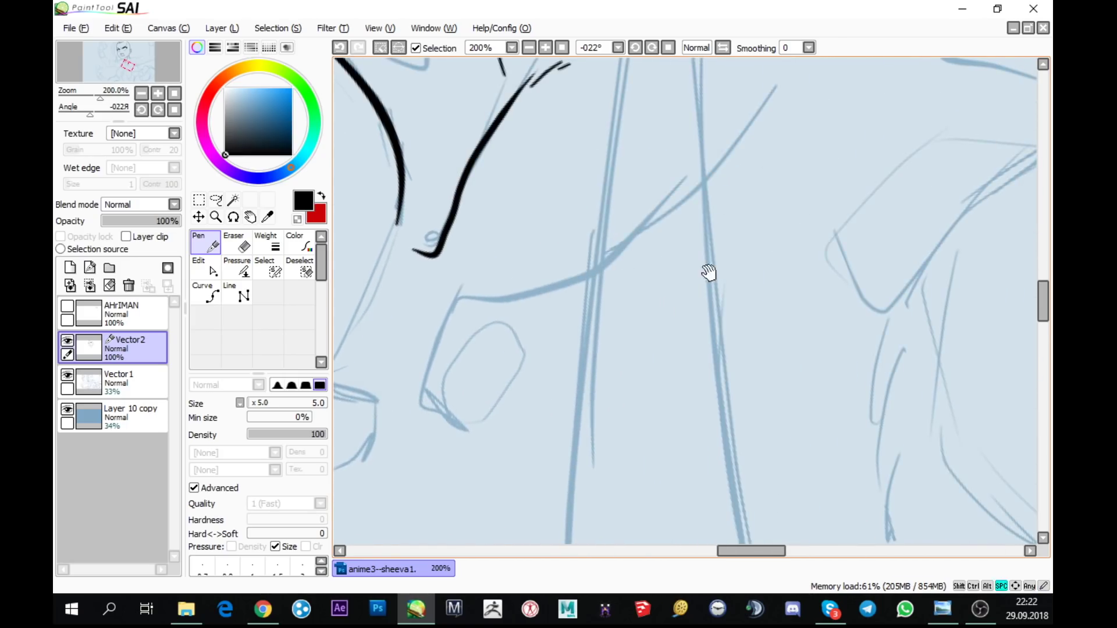
{"action": "mouse_move", "coordinate": [708, 269]}
{"action": "left_mouse_down"}
{"action": "mouse_move", "coordinate": [668, 316]}
{"action": "mouse_move", "coordinate": [744, 117]}
{"action": "mouse_move", "coordinate": [672, 121]}
{"action": "mouse_move", "coordinate": [667, 166]}
{"action": "mouse_move", "coordinate": [619, 275]}
{"action": "mouse_move", "coordinate": [524, 387]}
{"action": "mouse_move", "coordinate": [473, 410]}
{"action": "mouse_move", "coordinate": [464, 459]}
{"action": "mouse_move", "coordinate": [450, 243]}
{"action": "mouse_move", "coordinate": [444, 400]}
{"action": "mouse_move", "coordinate": [550, 431]}
{"action": "left_mouse_up"}
{"action": "scroll", "coordinate": [458, 244], "scroll_direction": "up", "scroll_amount": 1}
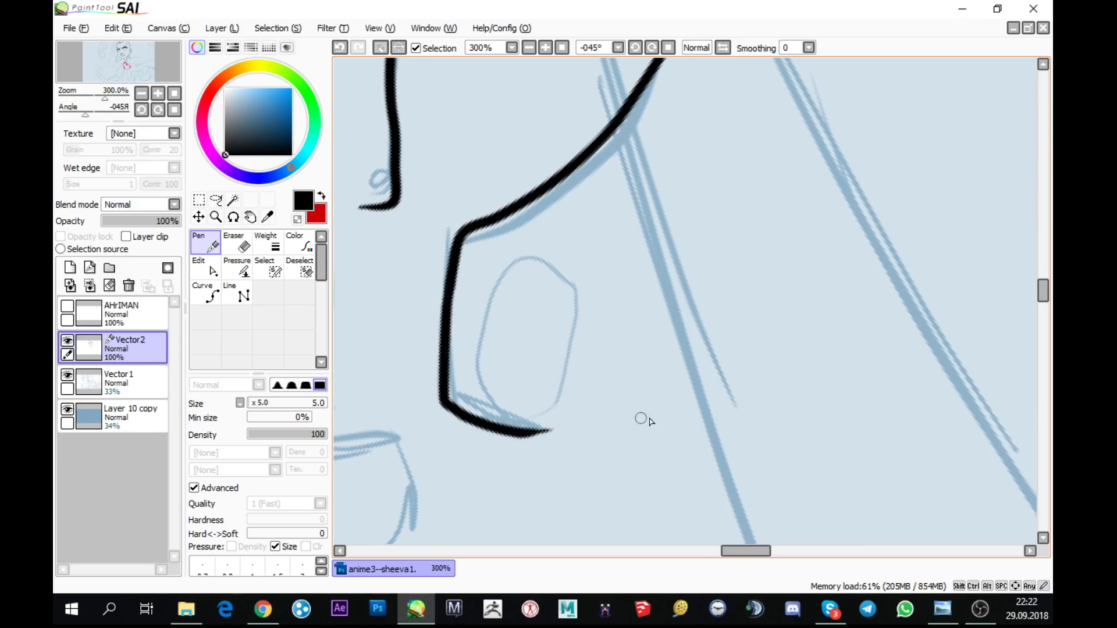
{"action": "left_click_drag", "start_coordinate": [641, 419], "coordinate": [609, 346]}
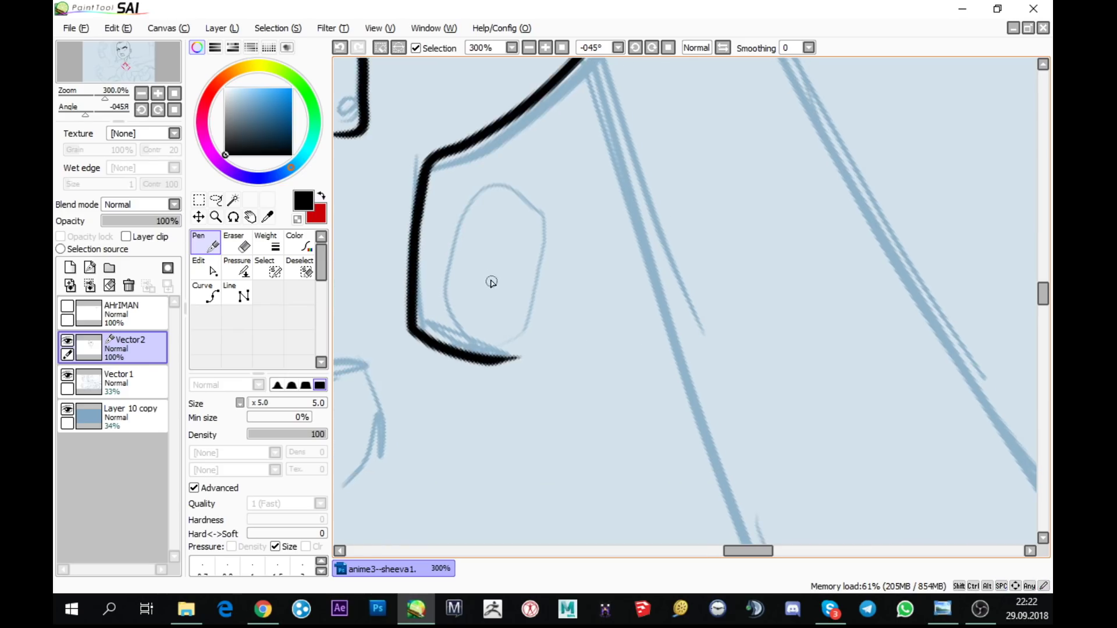
- Reset the canvas rotation and ink the opposite collarbone with the Pen, curving over and down into its hooked inner end
{"action": "left_click", "coordinate": [175, 110]}
{"action": "left_click_drag", "start_coordinate": [658, 299], "coordinate": [768, 332]}
{"action": "left_click_drag", "start_coordinate": [560, 248], "coordinate": [633, 251]}
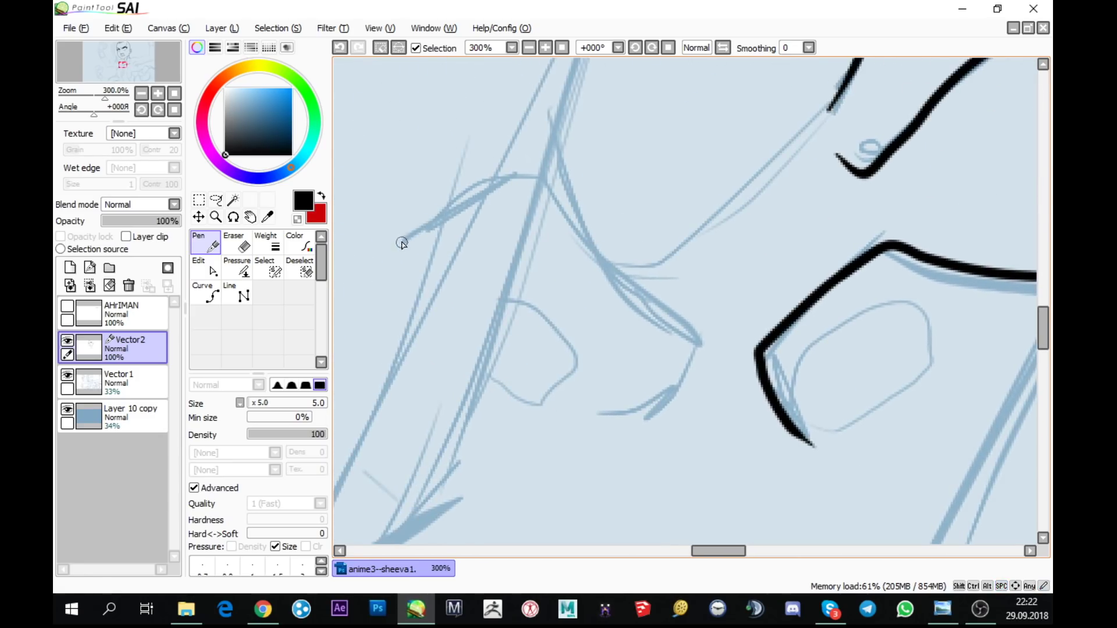
{"action": "mouse_move", "coordinate": [400, 243]}
{"action": "left_mouse_down"}
{"action": "mouse_move", "coordinate": [498, 186]}
{"action": "mouse_move", "coordinate": [569, 179]}
{"action": "mouse_move", "coordinate": [599, 266]}
{"action": "mouse_move", "coordinate": [685, 355]}
{"action": "mouse_move", "coordinate": [594, 414]}
{"action": "left_mouse_up"}
{"action": "left_click_drag", "start_coordinate": [813, 421], "coordinate": [772, 402]}
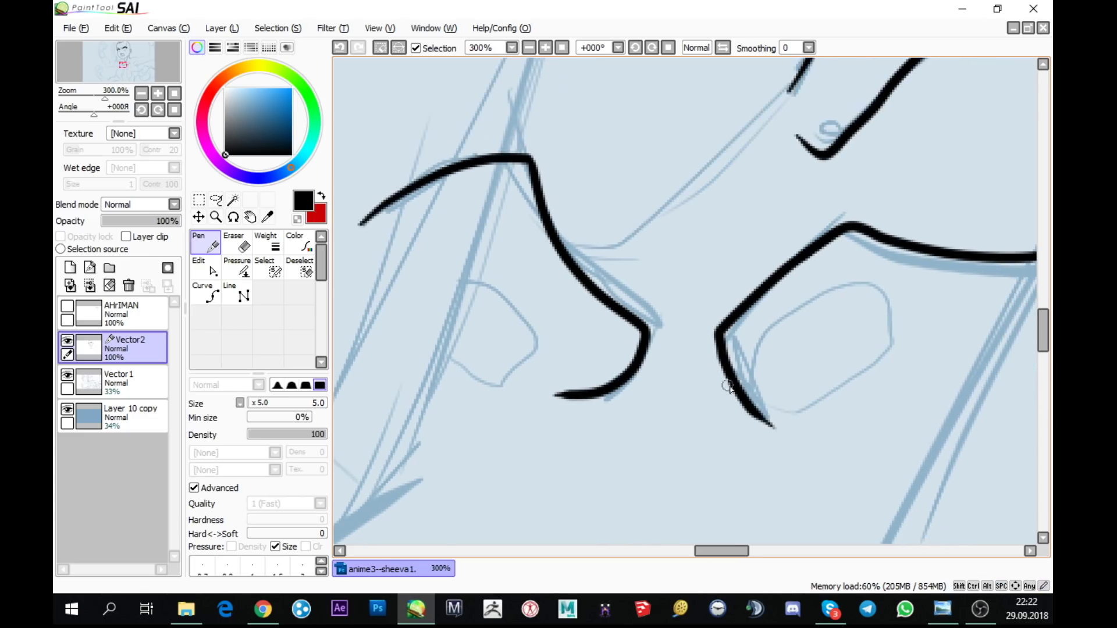
- Ink the strap edge with the Curve tool, from the curved neck line around the corner and straight down across the collarbone
{"action": "scroll", "coordinate": [867, 354], "scroll_direction": "down", "scroll_amount": 1}
{"action": "mouse_move", "coordinate": [920, 337]}
{"action": "left_mouse_down"}
{"action": "mouse_move", "coordinate": [855, 394]}
{"action": "mouse_move", "coordinate": [655, 394]}
{"action": "left_mouse_up"}
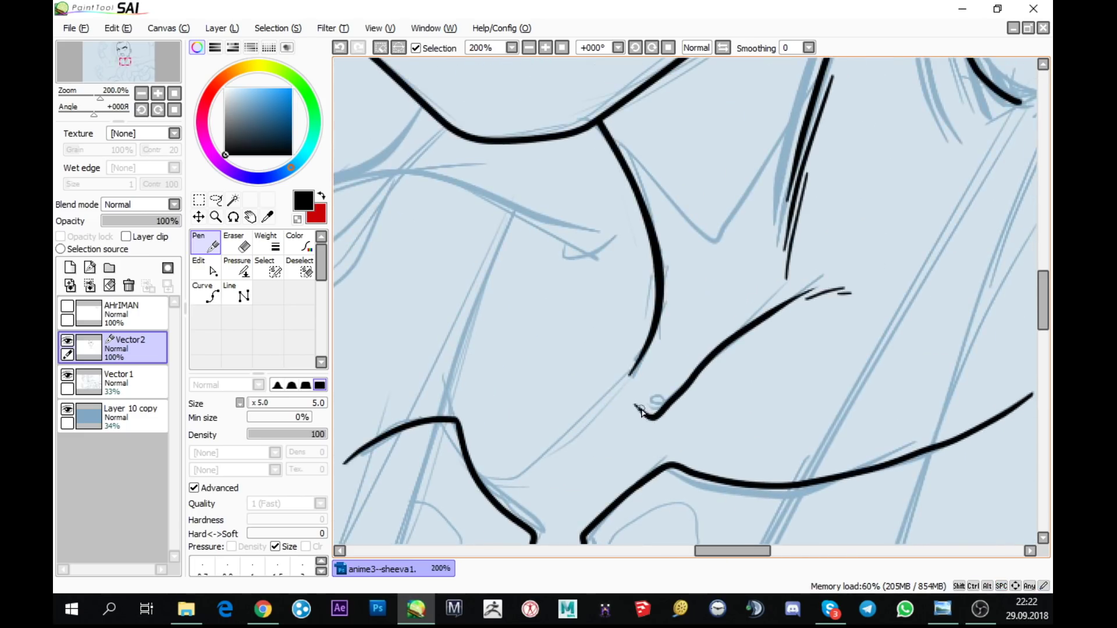
{"action": "left_click_drag", "start_coordinate": [623, 391], "coordinate": [853, 364]}
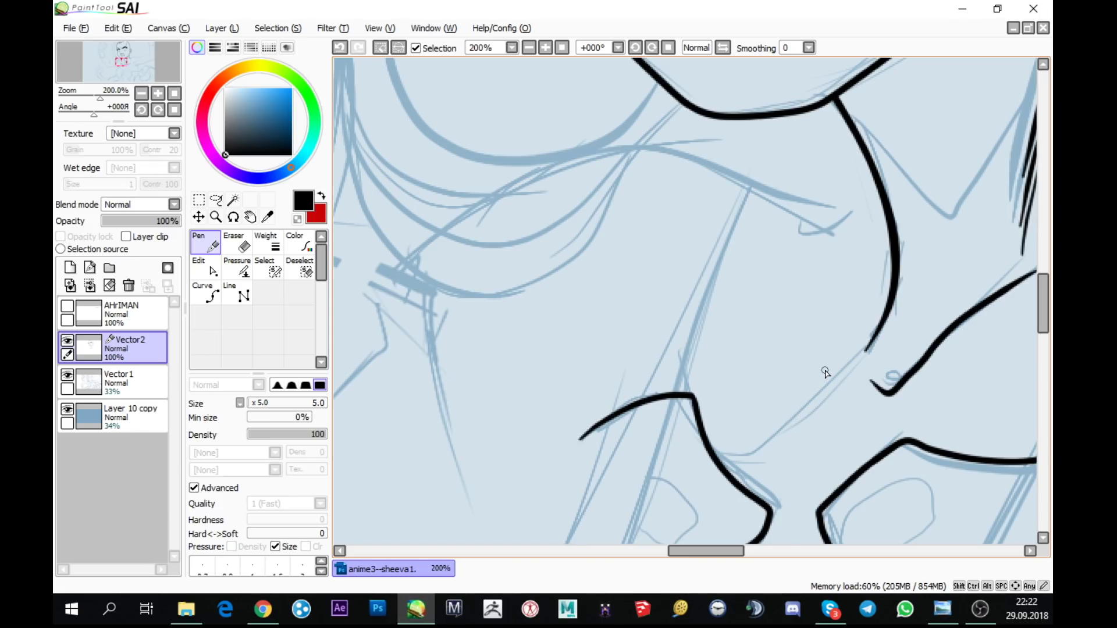
{"action": "key", "text": "c"}
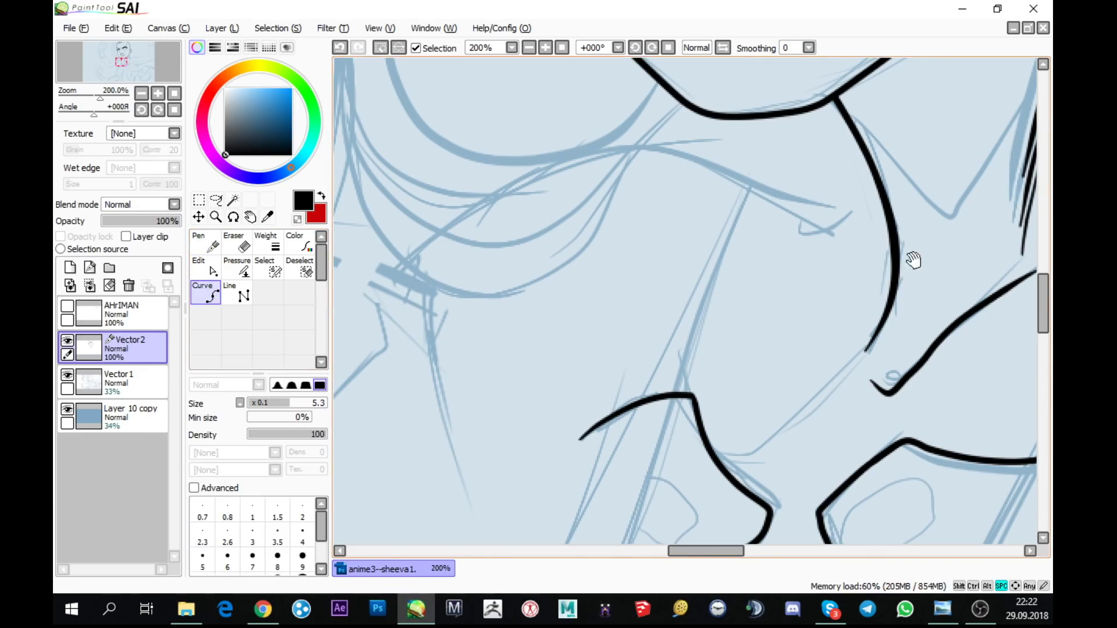
{"action": "left_click_drag", "start_coordinate": [849, 194], "coordinate": [648, 188]}
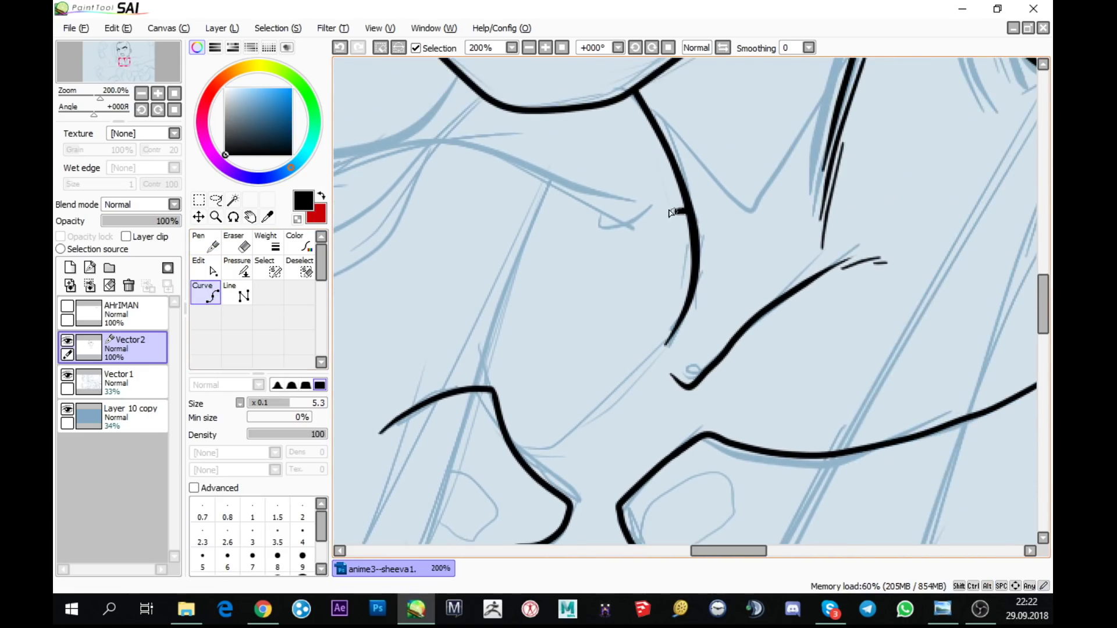
{"action": "left_click", "coordinate": [551, 186]}
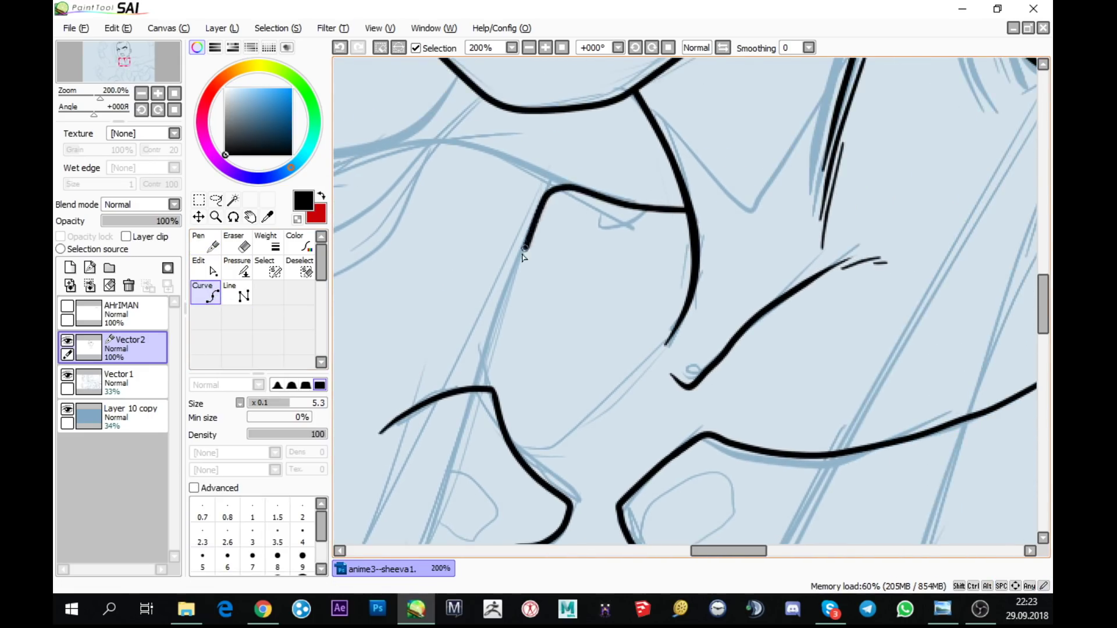
{"action": "left_click_drag", "start_coordinate": [469, 419], "coordinate": [475, 297]}
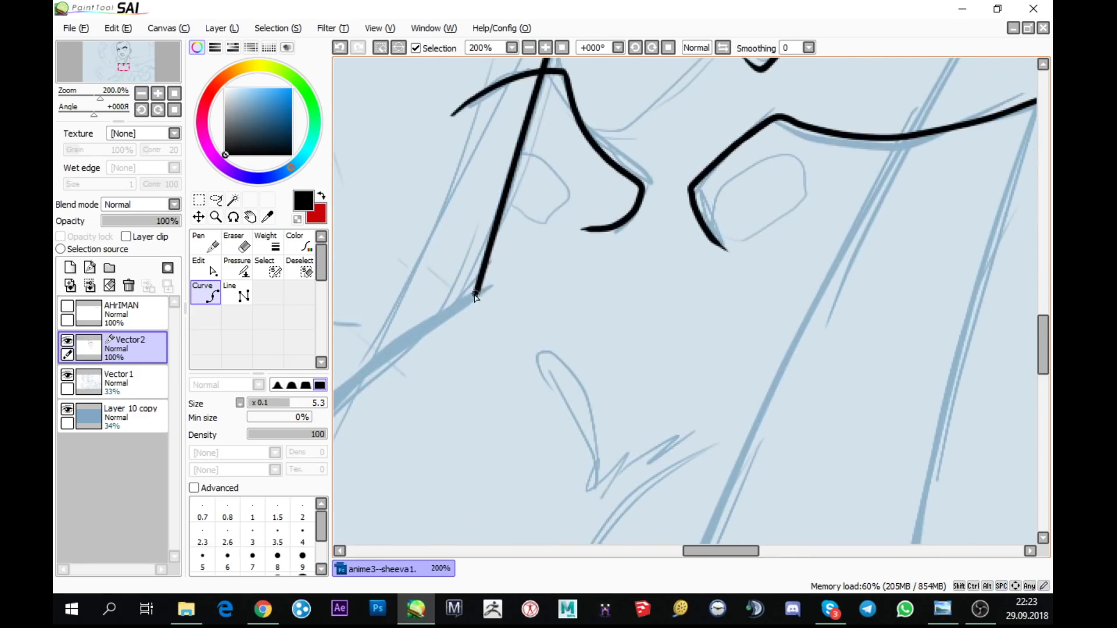
{"action": "mouse_move", "coordinate": [623, 300]}
{"action": "left_mouse_down"}
{"action": "mouse_move", "coordinate": [770, 277]}
{"action": "mouse_move", "coordinate": [578, 201]}
{"action": "left_mouse_up"}
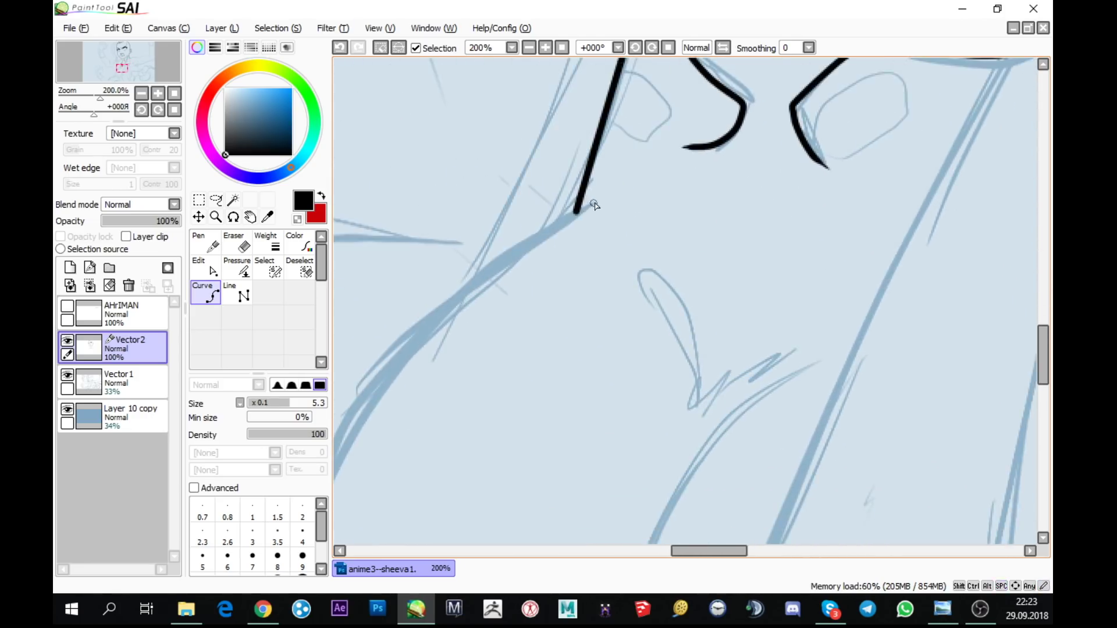
{"action": "left_click_drag", "start_coordinate": [440, 332], "coordinate": [449, 284]}
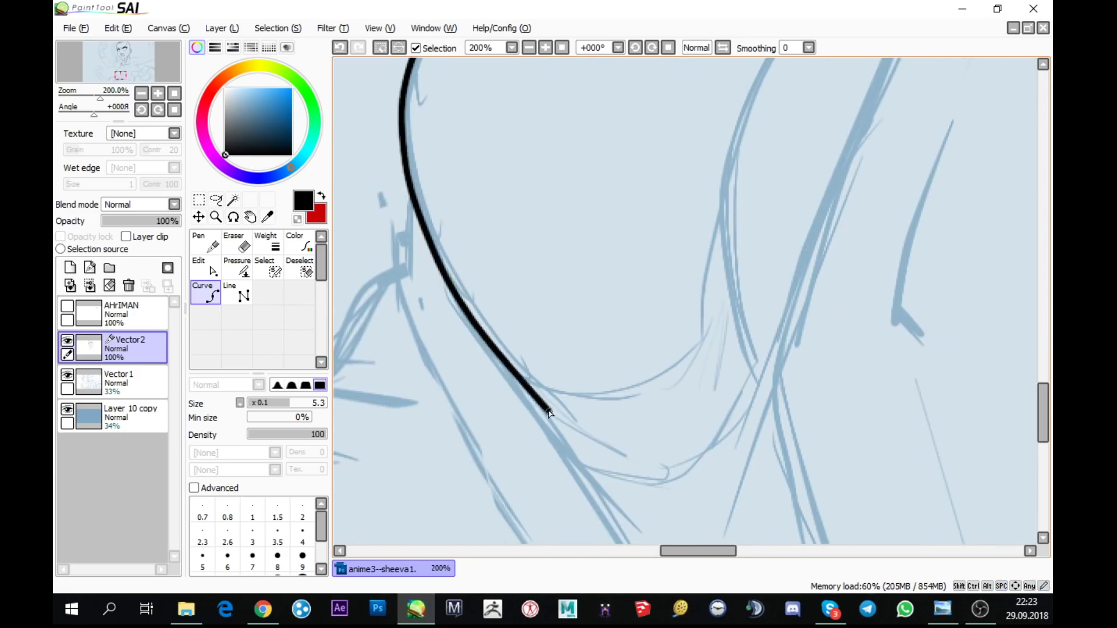
{"action": "left_click", "coordinate": [517, 364]}
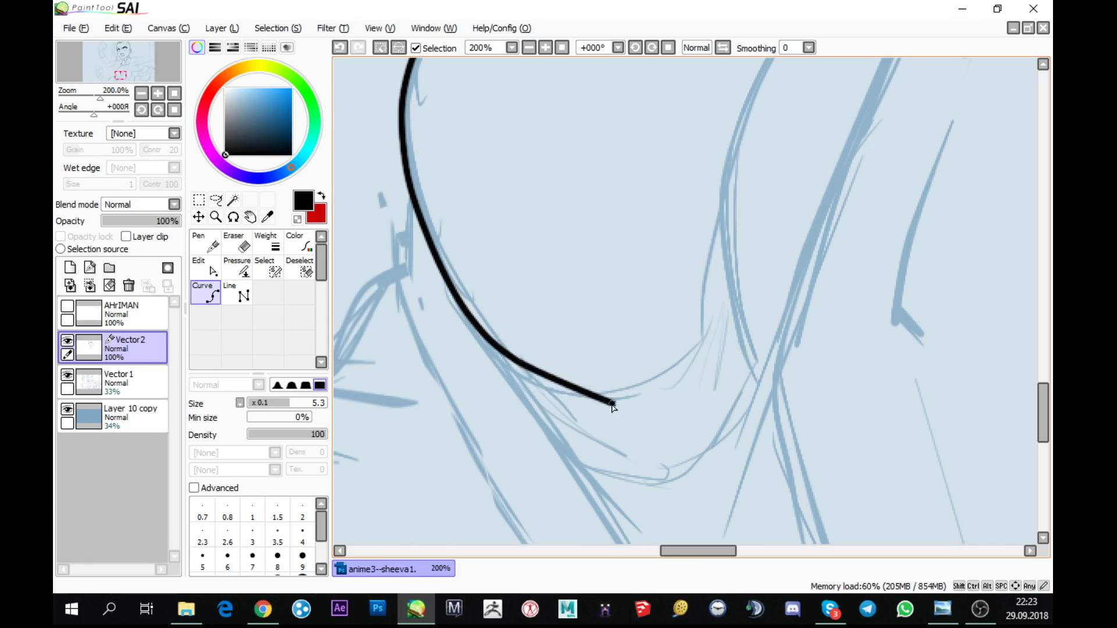
{"action": "key", "text": "Return"}
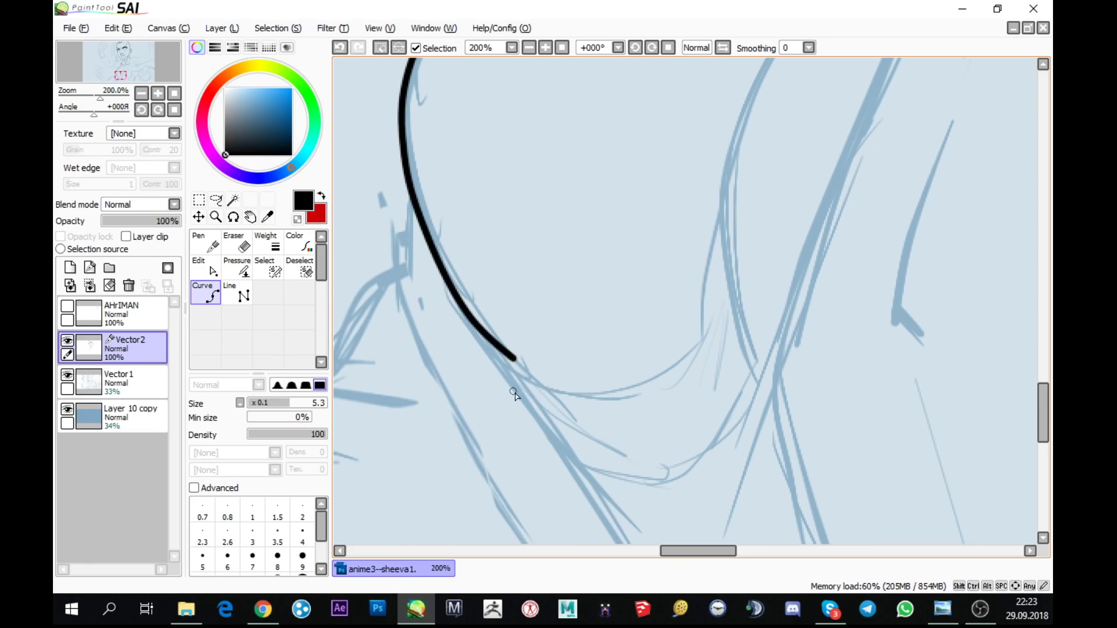
{"action": "key", "text": "ctrl+z"}
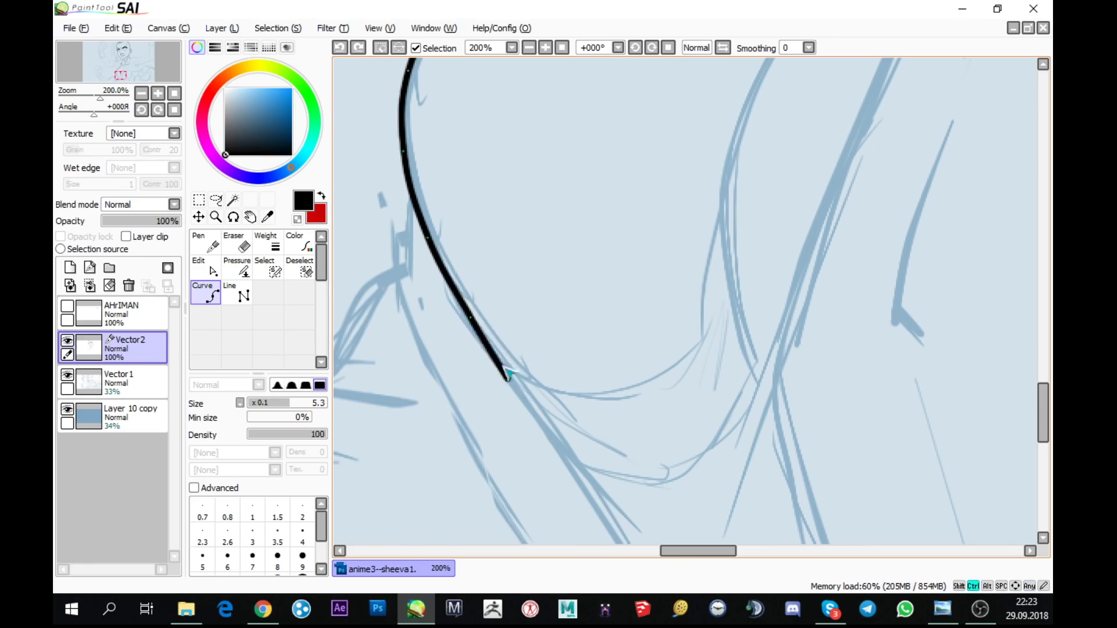
- Ink the long rounded chest outline from the strap's lower end with the Curve tool, tapering its far end with the Pressure tool
{"action": "left_click", "coordinate": [407, 172]}
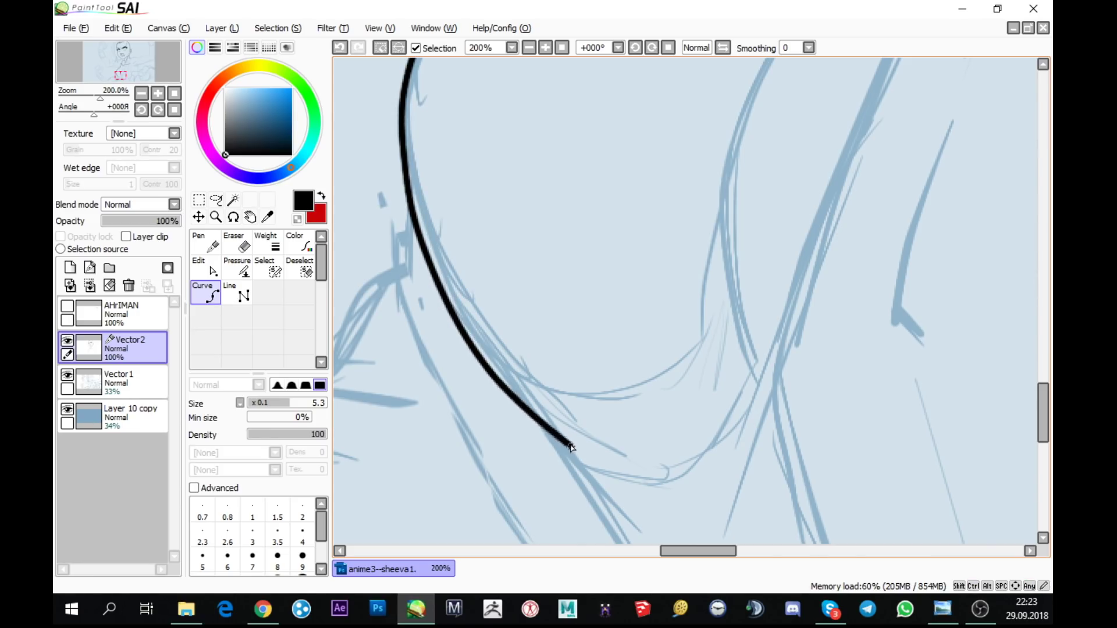
{"action": "double_click", "coordinate": [769, 450]}
{"action": "left_click", "coordinate": [236, 269]}
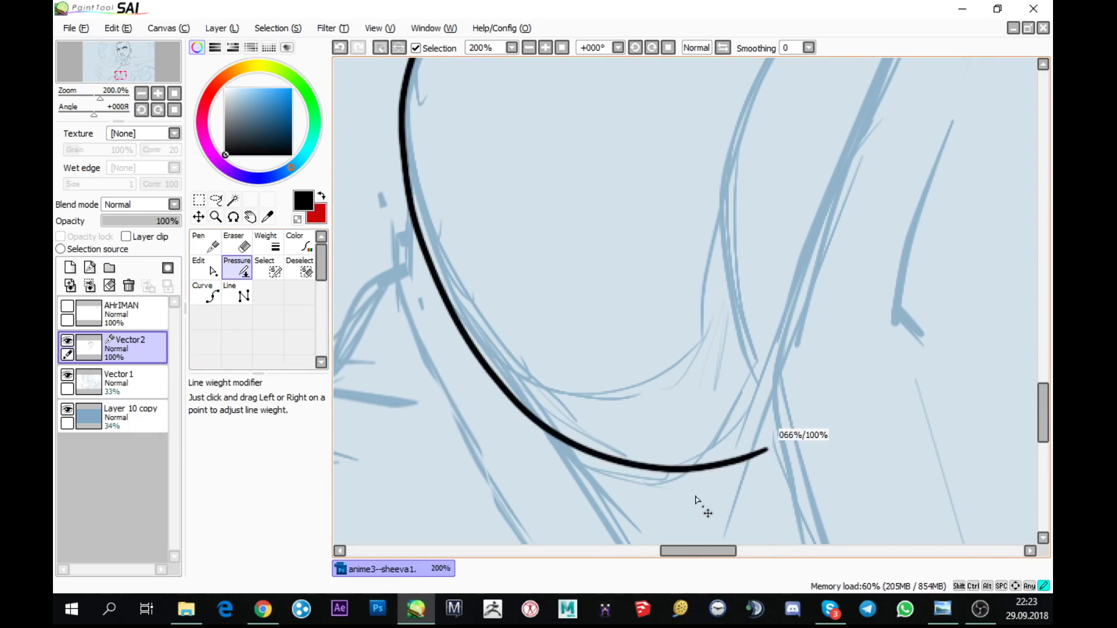
{"action": "left_click_drag", "start_coordinate": [735, 462], "coordinate": [722, 458]}
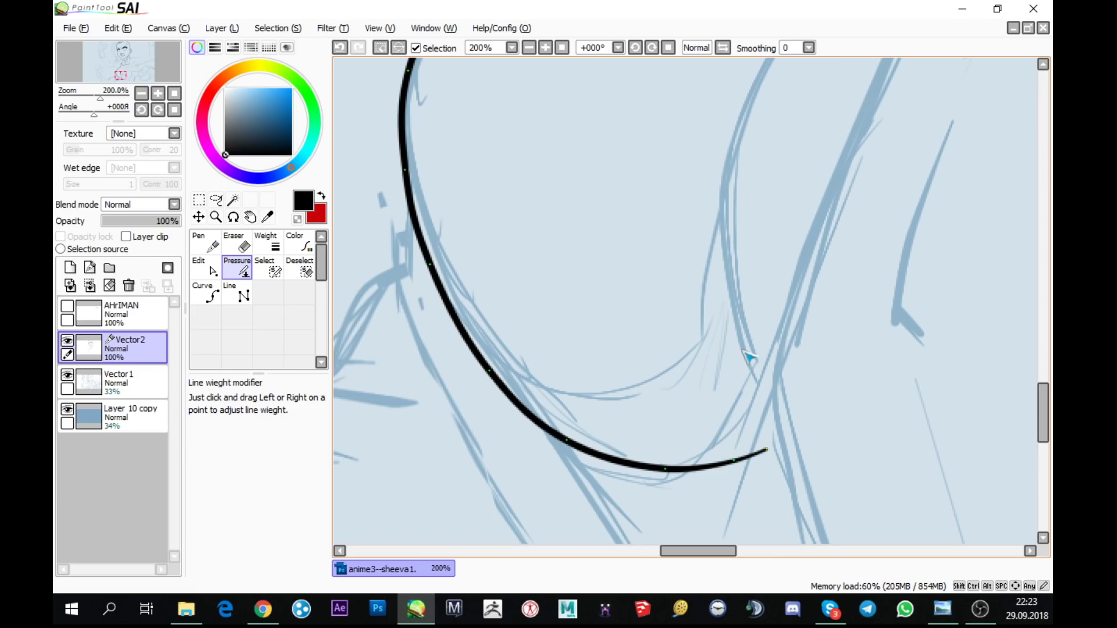
- Taper the upper end of the chest outline, where it meets the strap, with the Pressure tool
{"action": "left_click", "coordinate": [207, 269]}
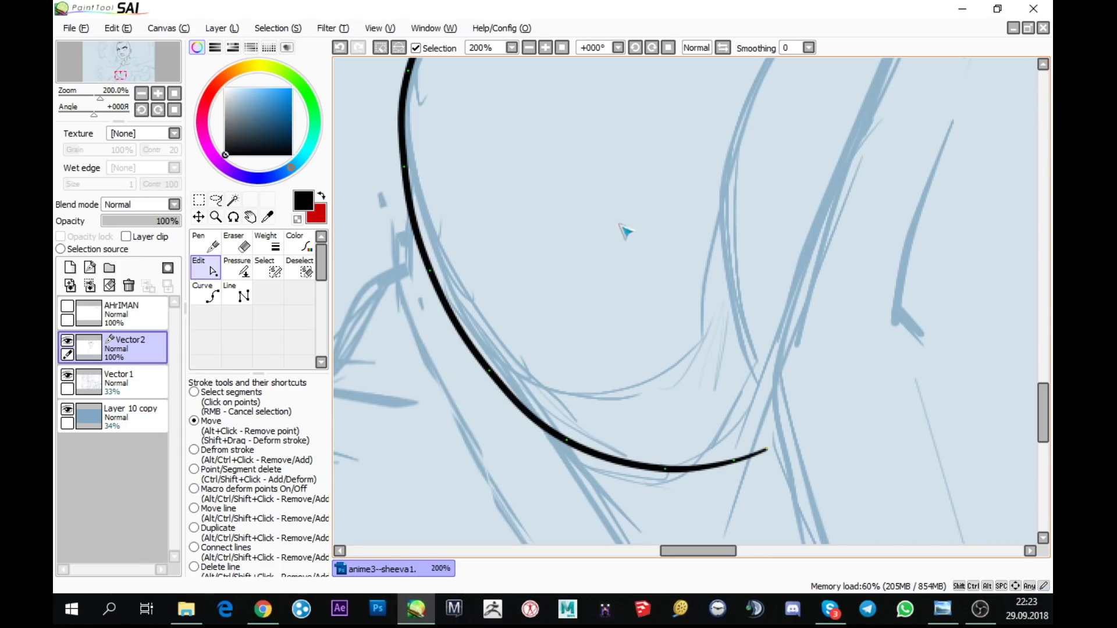
{"action": "scroll", "coordinate": [651, 172], "scroll_direction": "up", "scroll_amount": 8}
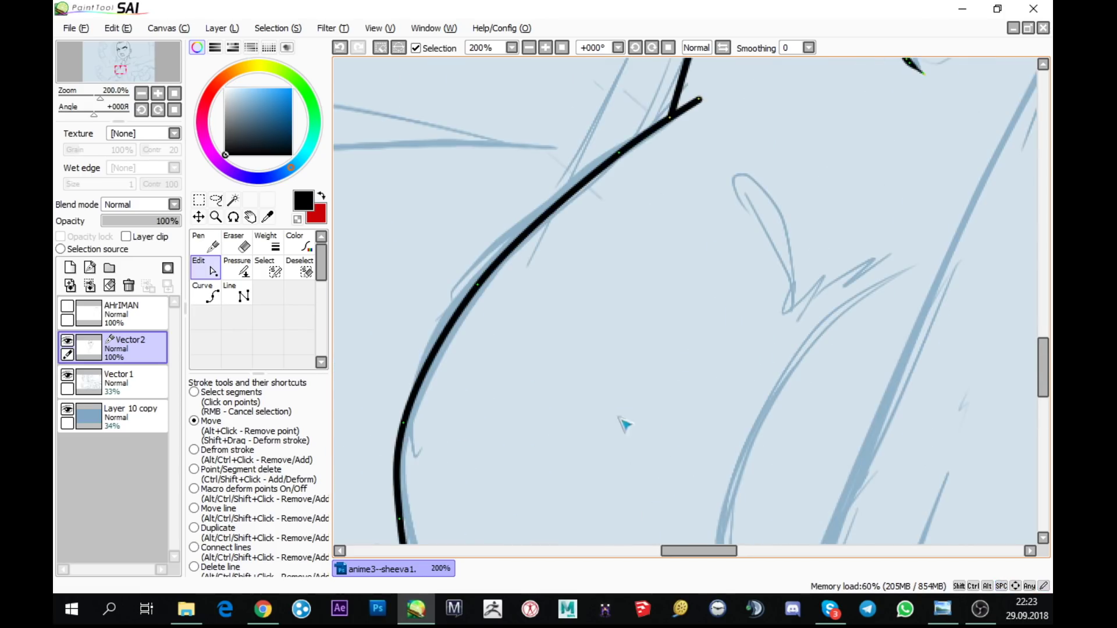
{"action": "scroll", "coordinate": [719, 258], "scroll_direction": "up", "scroll_amount": 5}
{"action": "scroll", "coordinate": [676, 315], "scroll_direction": "right", "scroll_amount": 4}
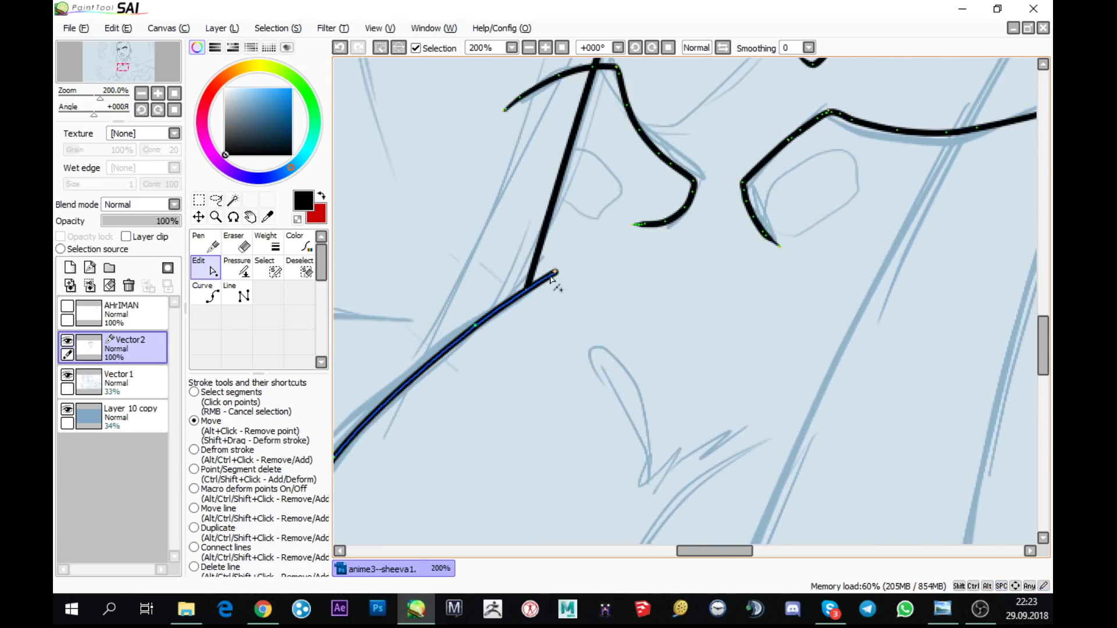
{"action": "key", "text": "p"}
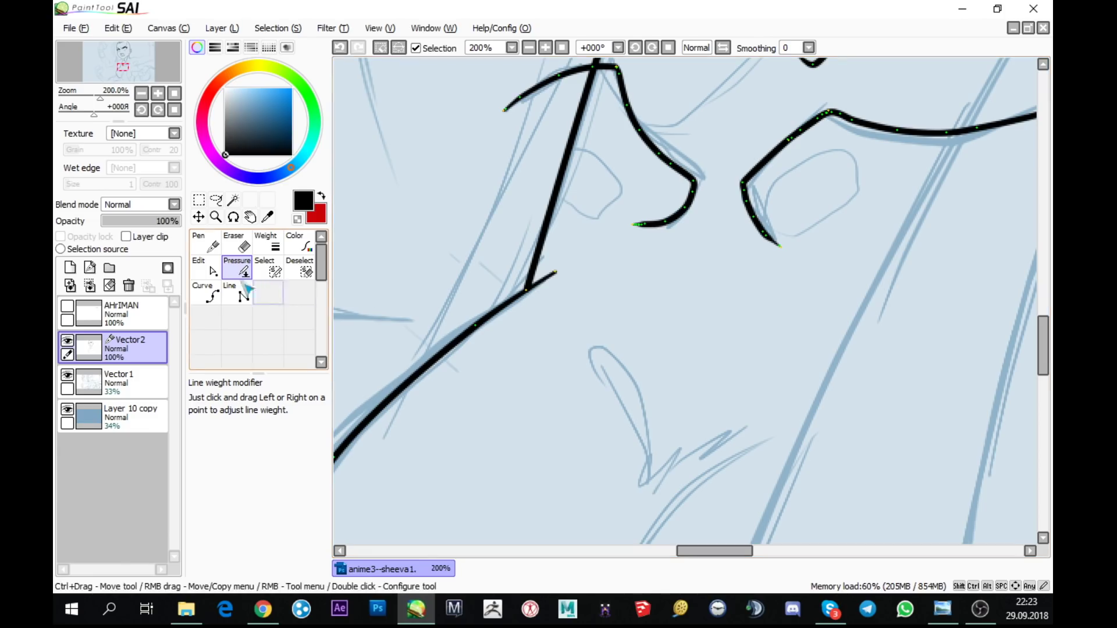
- Ink the strap's outer edge with the Curve tool, from the curved neck line over the corner and down into the chest outline
{"action": "left_click", "coordinate": [205, 296]}
{"action": "mouse_move", "coordinate": [528, 244]}
{"action": "left_mouse_down"}
{"action": "mouse_move", "coordinate": [563, 366]}
{"action": "mouse_move", "coordinate": [553, 381]}
{"action": "left_mouse_up"}
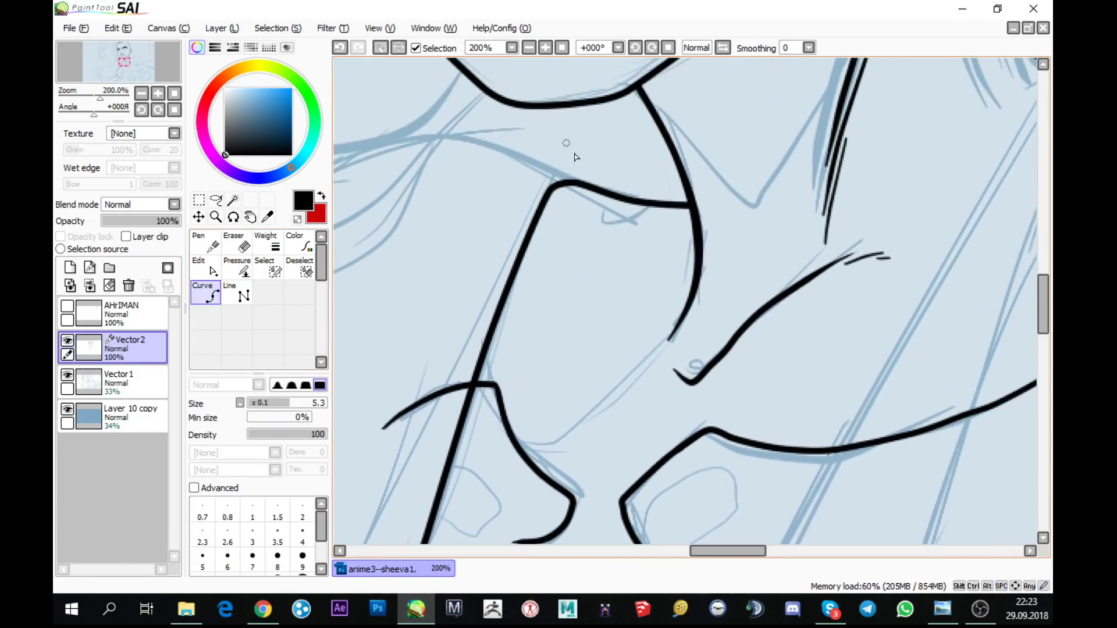
{"action": "left_click_drag", "start_coordinate": [594, 175], "coordinate": [531, 165]}
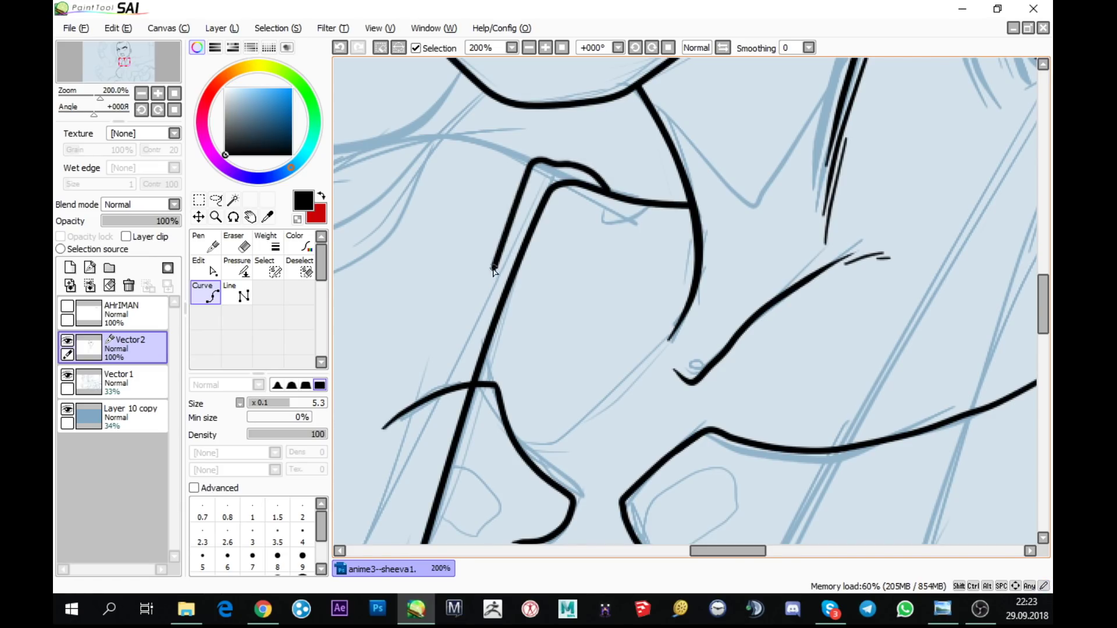
{"action": "left_click_drag", "start_coordinate": [489, 291], "coordinate": [617, 9]}
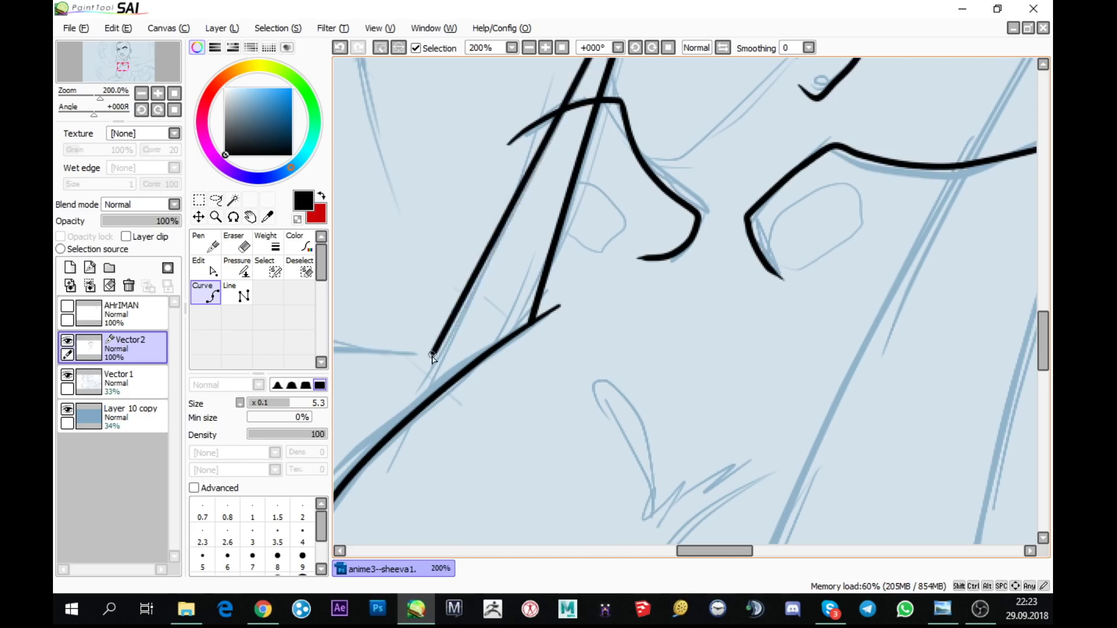
{"action": "double_click", "coordinate": [357, 470]}
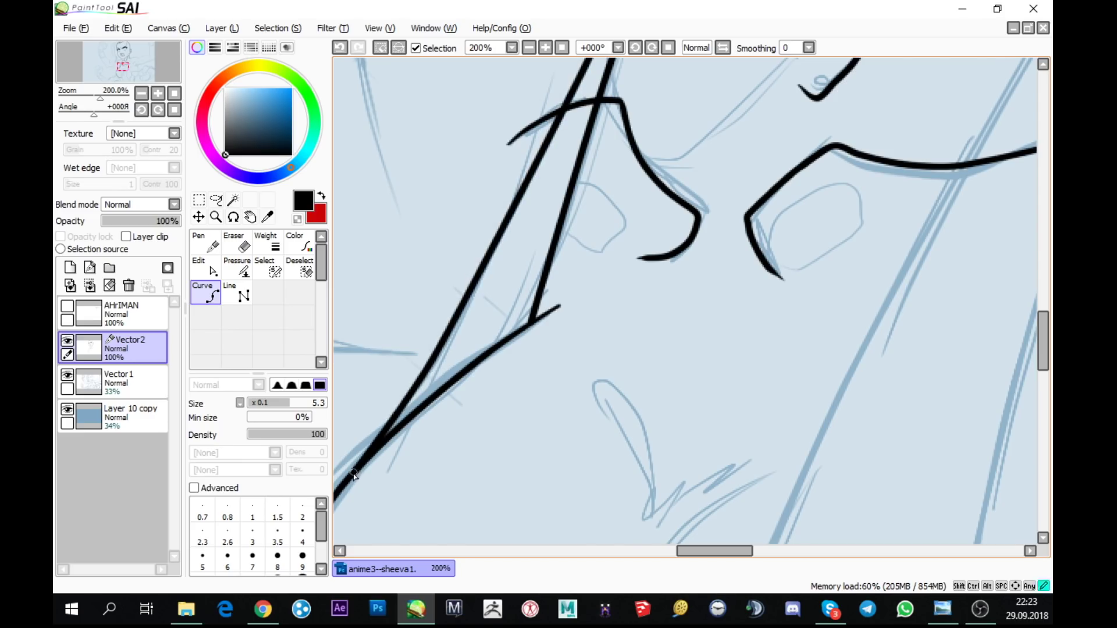
- Ink the line from the opposite collarbone up and out along the shoulder with the Curve tool, tapering its outer end with the Pressure tool
{"action": "scroll", "coordinate": [582, 451], "scroll_direction": "up", "scroll_amount": 5}
{"action": "scroll", "coordinate": [631, 466], "scroll_direction": "right", "scroll_amount": 3}
{"action": "mouse_move", "coordinate": [684, 342]}
{"action": "left_mouse_down"}
{"action": "mouse_move", "coordinate": [681, 332]}
{"action": "mouse_move", "coordinate": [977, 391]}
{"action": "mouse_move", "coordinate": [867, 205]}
{"action": "mouse_move", "coordinate": [753, 325]}
{"action": "mouse_move", "coordinate": [853, 267]}
{"action": "mouse_move", "coordinate": [588, 154]}
{"action": "left_mouse_up"}
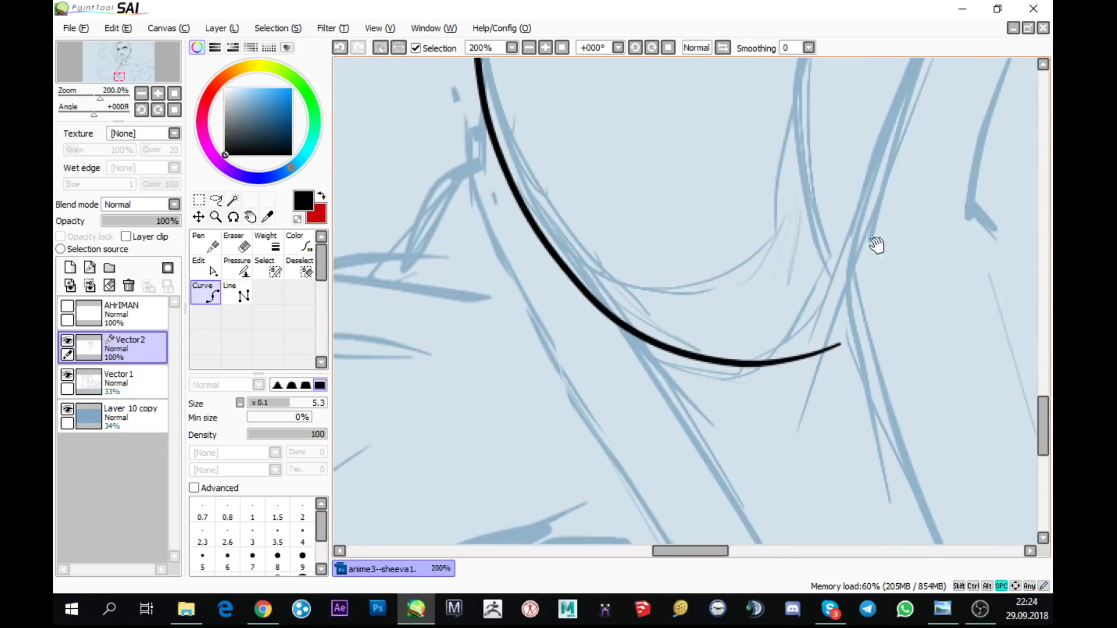
{"action": "scroll", "coordinate": [489, 469], "scroll_direction": "down", "scroll_amount": 2}
{"action": "left_click_drag", "start_coordinate": [619, 414], "coordinate": [769, 275]}
{"action": "scroll", "coordinate": [611, 331], "scroll_direction": "up", "scroll_amount": 1}
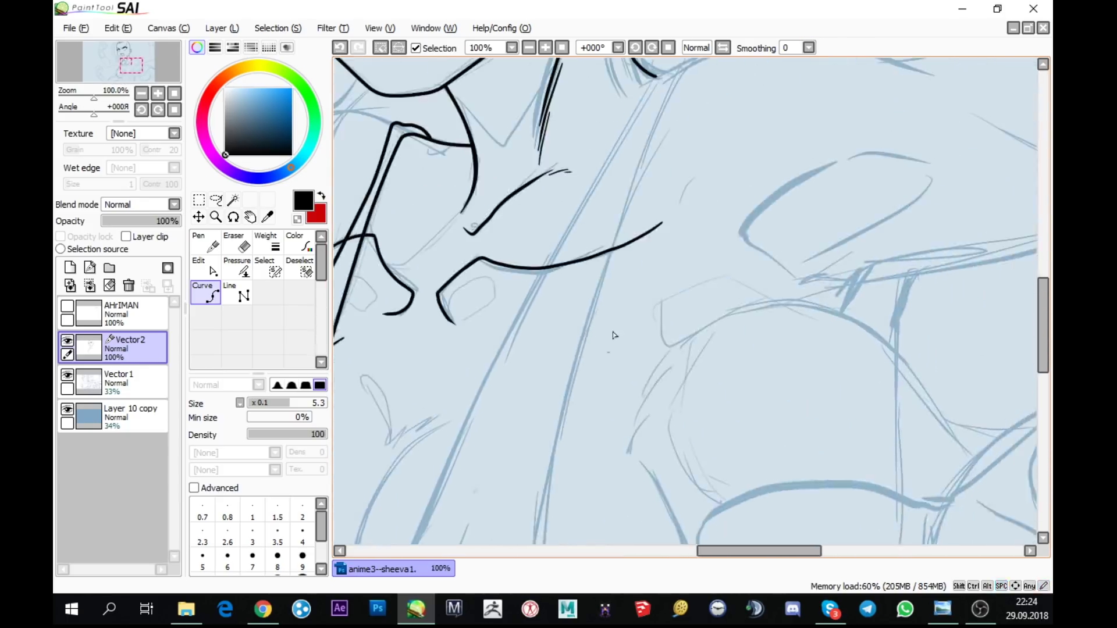
{"action": "scroll", "coordinate": [654, 287], "scroll_direction": "up", "scroll_amount": 1}
{"action": "scroll", "coordinate": [616, 169], "scroll_direction": "up", "scroll_amount": 1}
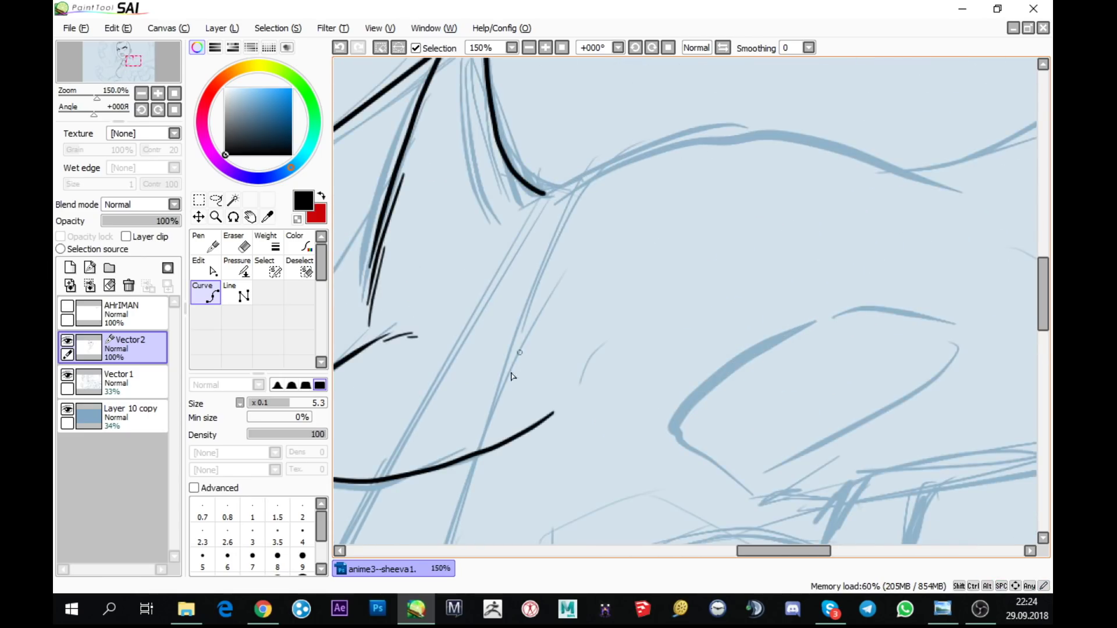
{"action": "left_click", "coordinate": [476, 452]}
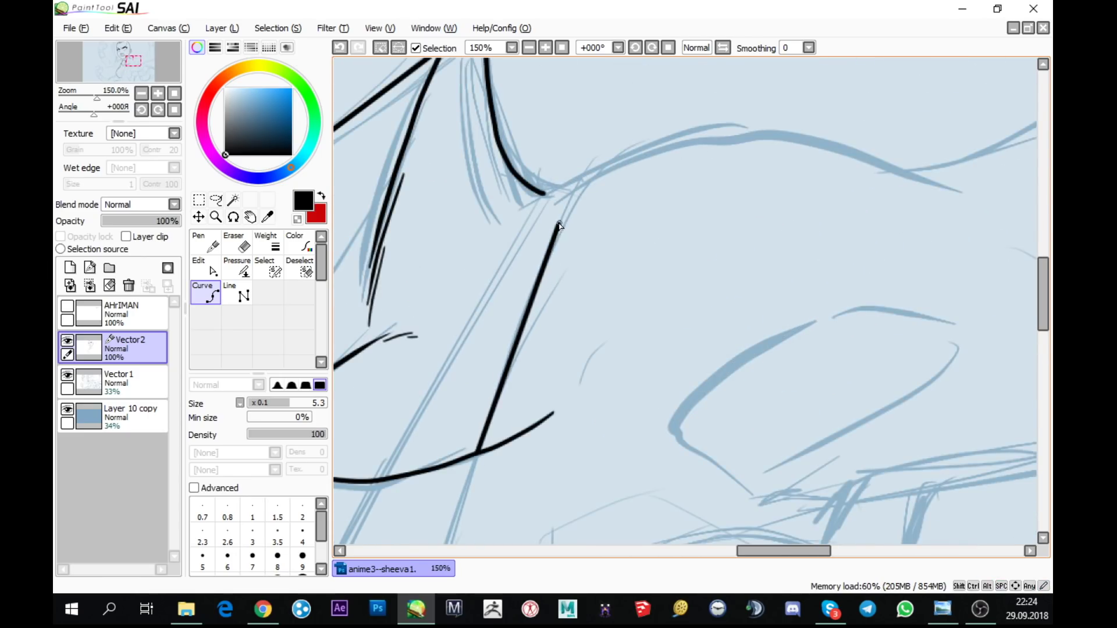
{"action": "left_click", "coordinate": [589, 182]}
{"action": "mouse_move", "coordinate": [866, 168]}
{"action": "left_mouse_down"}
{"action": "mouse_move", "coordinate": [674, 172]}
{"action": "mouse_move", "coordinate": [476, 211]}
{"action": "left_mouse_up"}
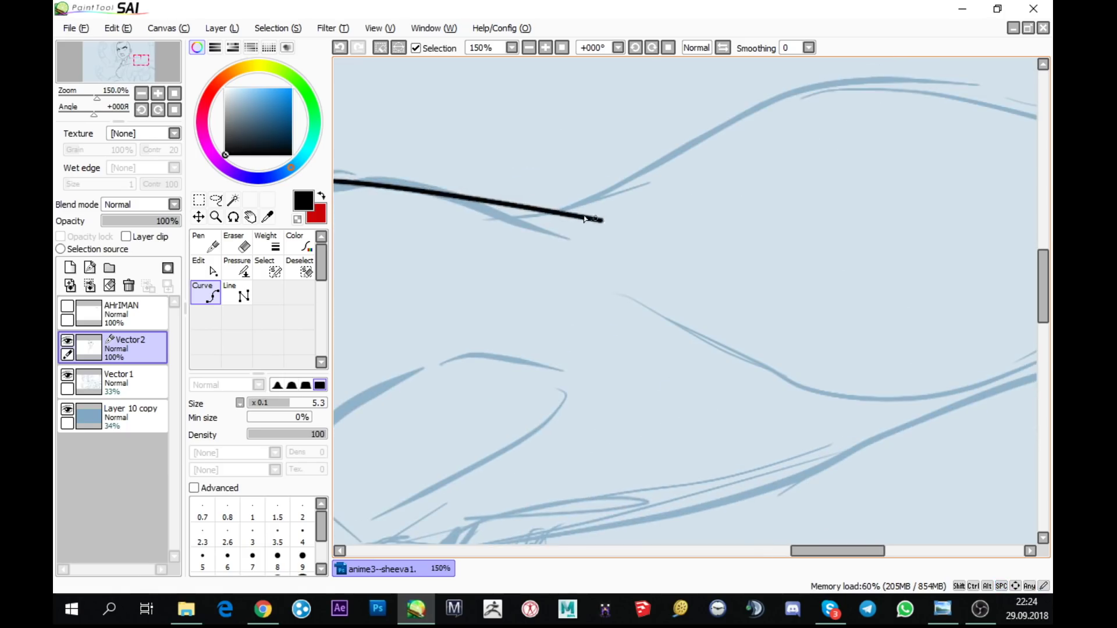
{"action": "double_click", "coordinate": [608, 244]}
{"action": "left_click", "coordinate": [237, 267]}
{"action": "left_click_drag", "start_coordinate": [606, 246], "coordinate": [482, 317]}
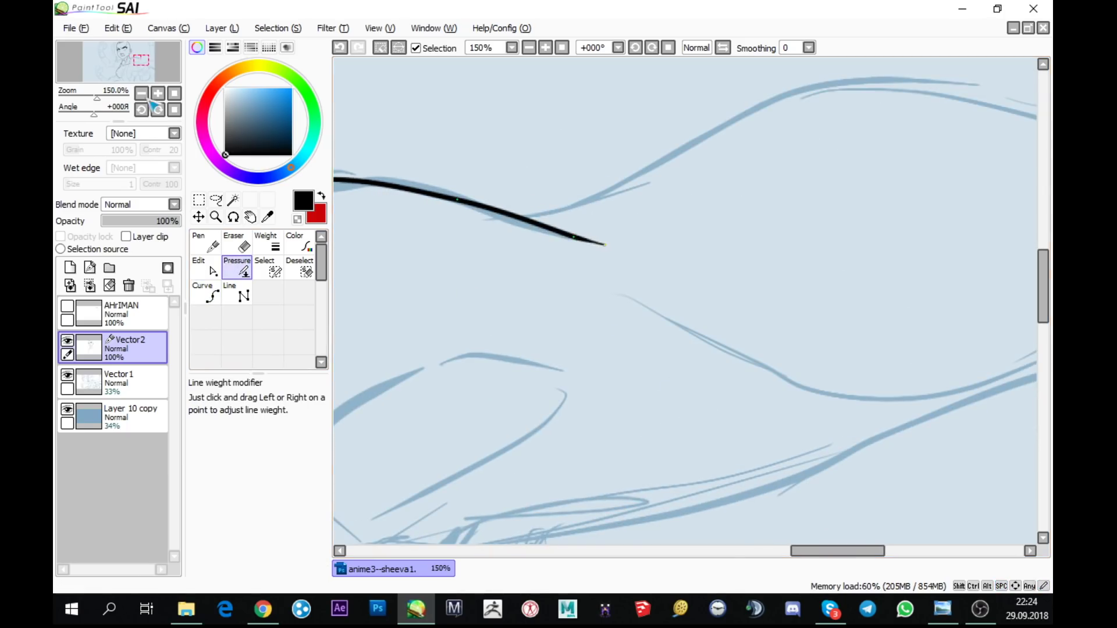
- Rotate the canvas to -45° and add two short overlapping Pen strokes continuing beyond the shoulder line's tapered end
{"action": "key", "text": "Delete"}
{"action": "key", "text": "Delete"}
{"action": "key", "text": "Delete"}
{"action": "key", "text": "n"}
{"action": "scroll", "coordinate": [530, 314], "scroll_direction": "right", "scroll_amount": 2}
{"action": "scroll", "coordinate": [530, 314], "scroll_direction": "up", "scroll_amount": 1}
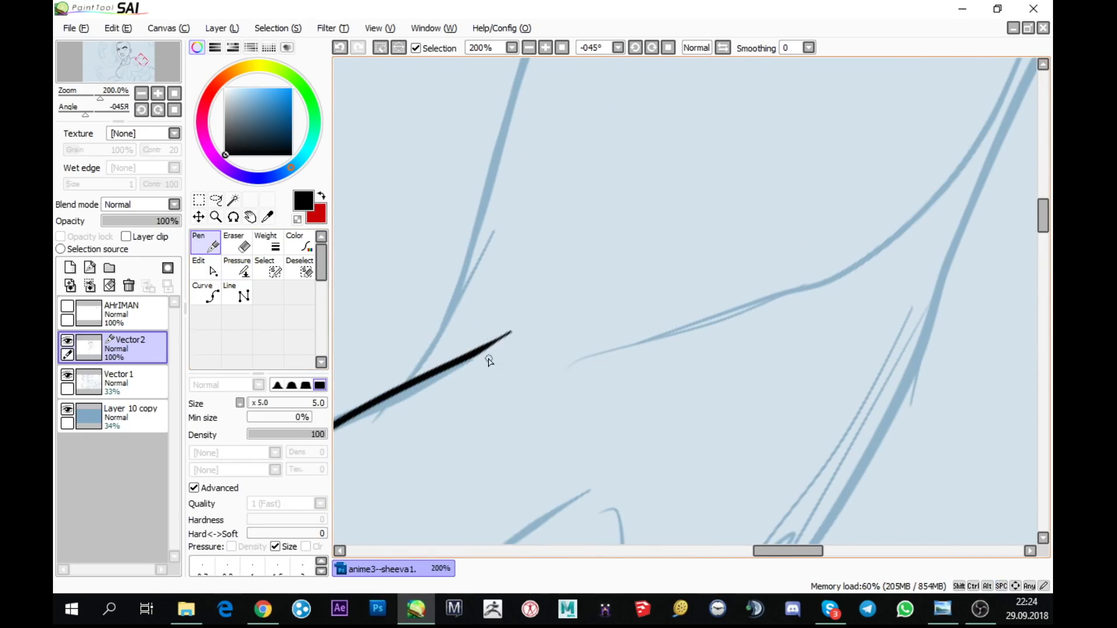
{"action": "left_click_drag", "start_coordinate": [480, 364], "coordinate": [565, 293]}
{"action": "left_click_drag", "start_coordinate": [531, 327], "coordinate": [589, 277]}
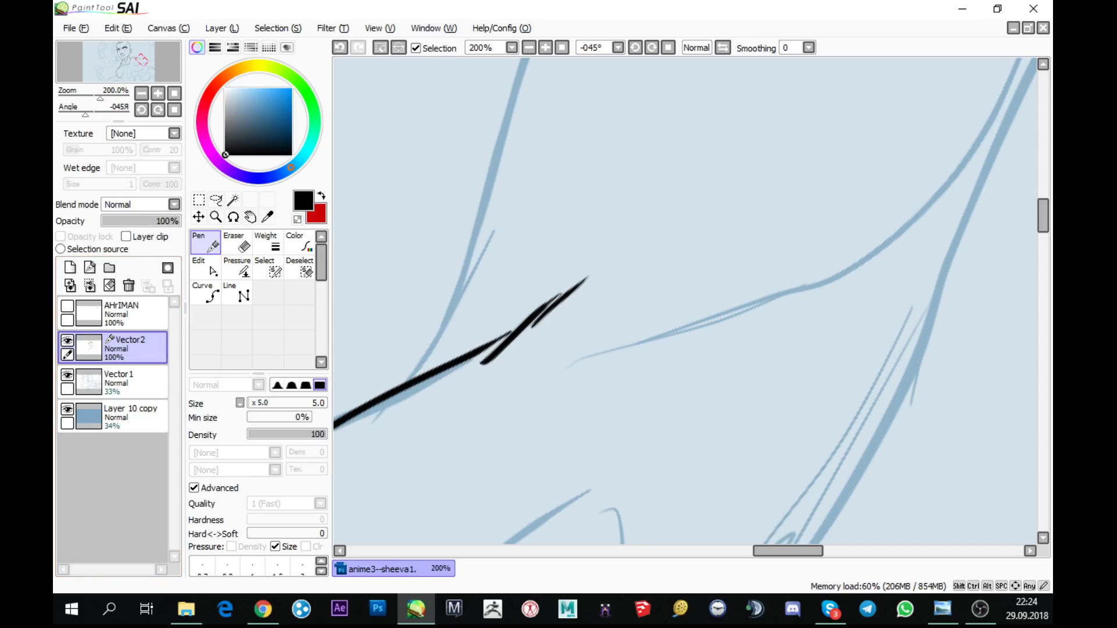
- Switch to Chrome and play the "STAR WARS: A NEW HOPE" Animotion Trailer on YouTube in full screen
{"action": "key", "text": "alt+Tab"}
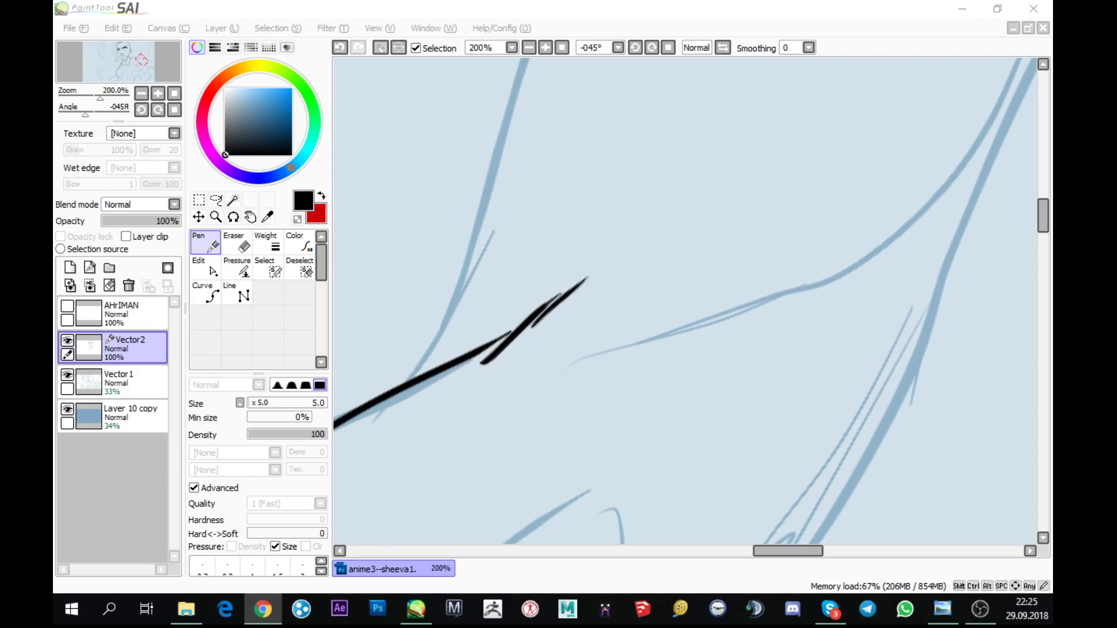
{"action": "key", "text": "alt+Tab"}
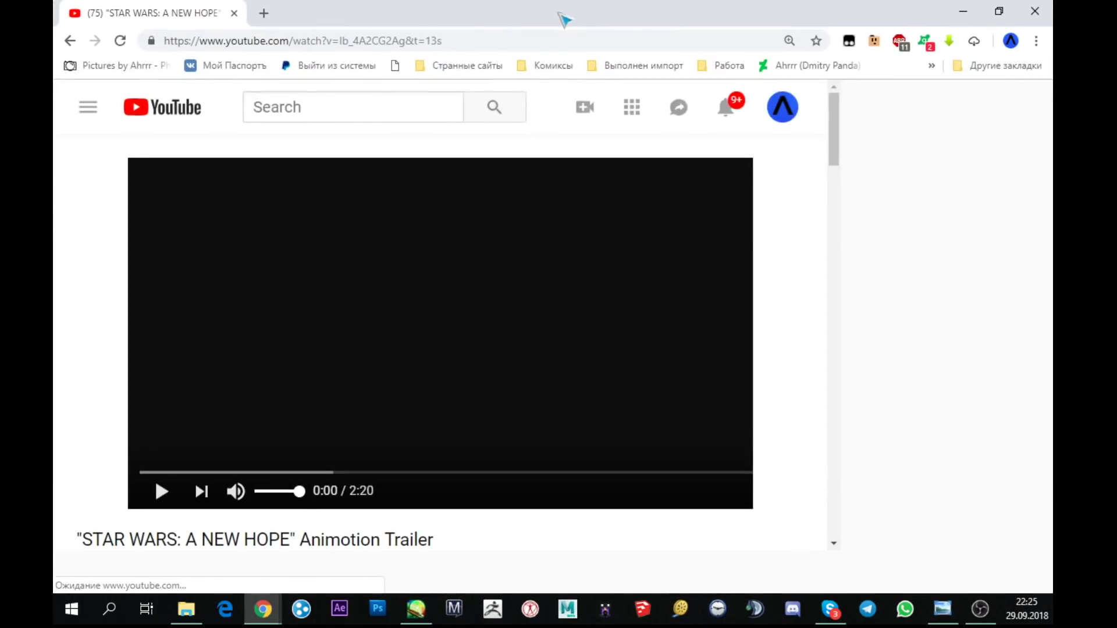
{"action": "left_click", "coordinate": [670, 492]}
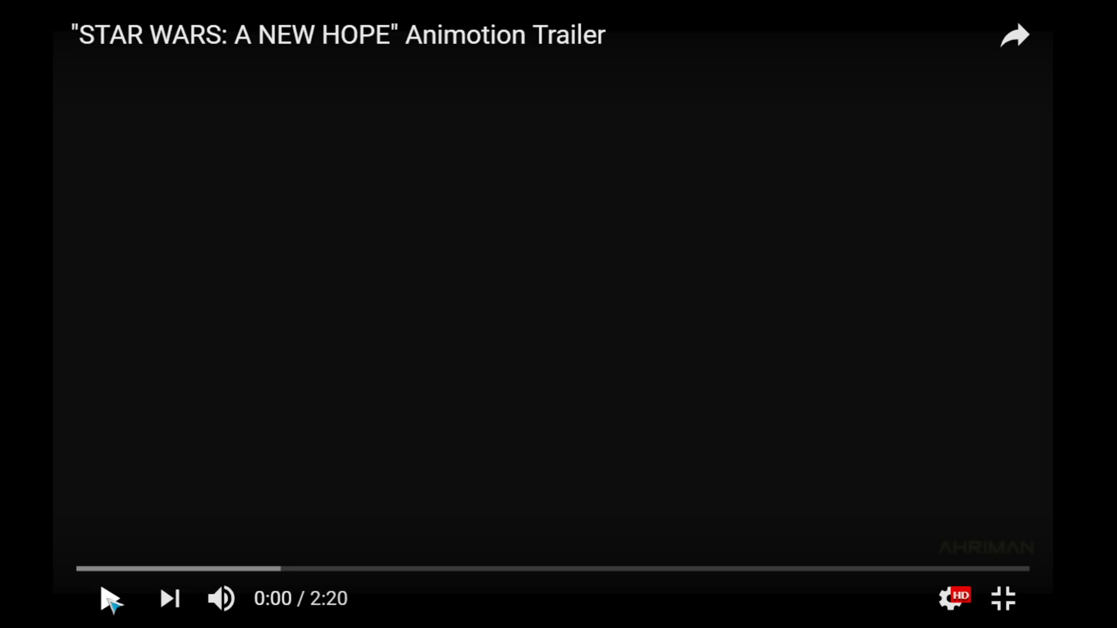
{"action": "left_click", "coordinate": [110, 600]}
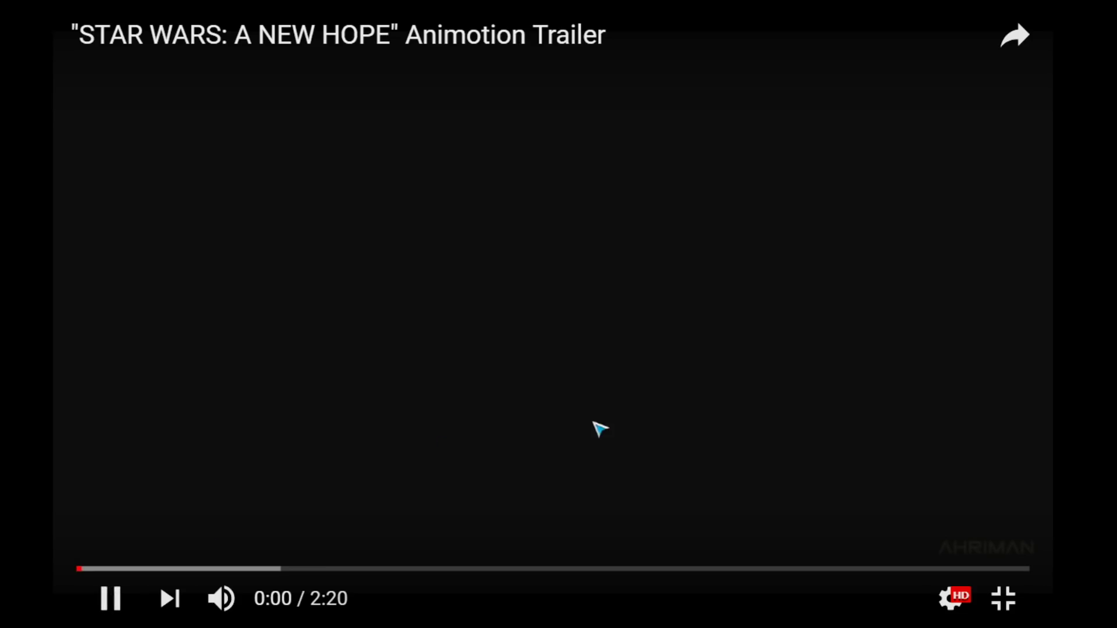
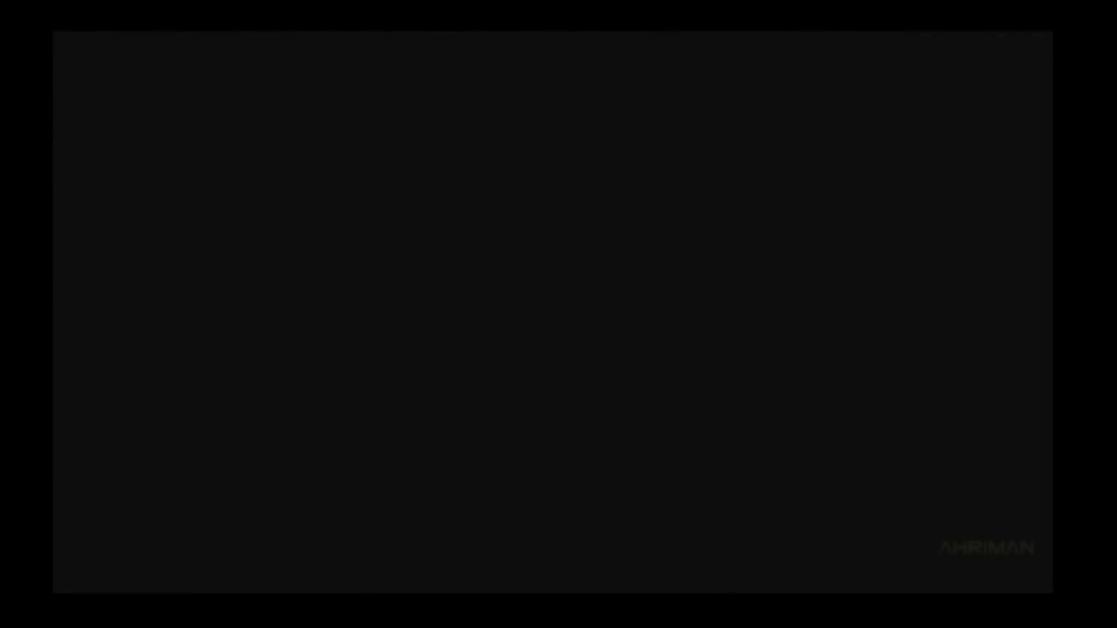
- Leave full screen, pause the trailer and close the browser to return to PaintTool SAI
{"action": "mouse_move", "coordinate": [935, 448]}
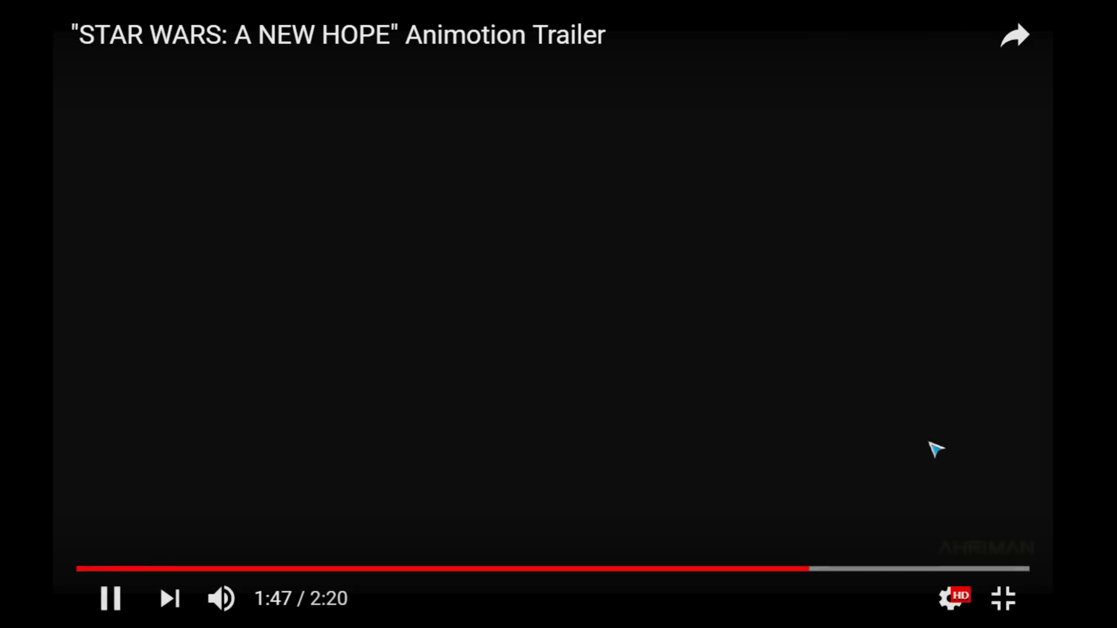
{"action": "left_click", "coordinate": [1012, 603]}
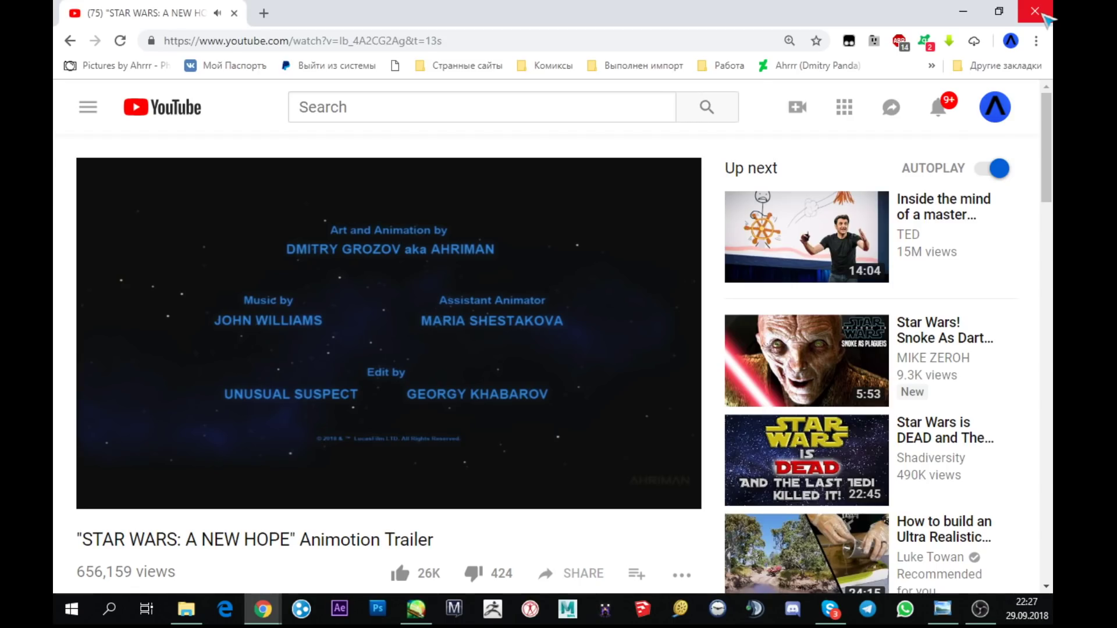
{"action": "left_click", "coordinate": [649, 309]}
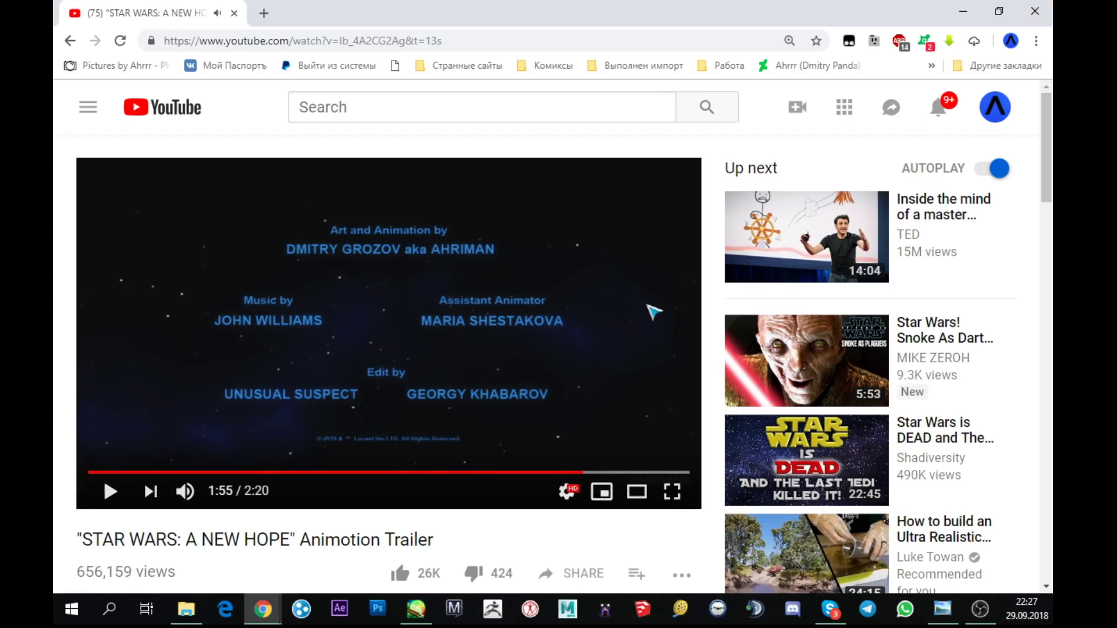
{"action": "mouse_move", "coordinate": [760, 194]}
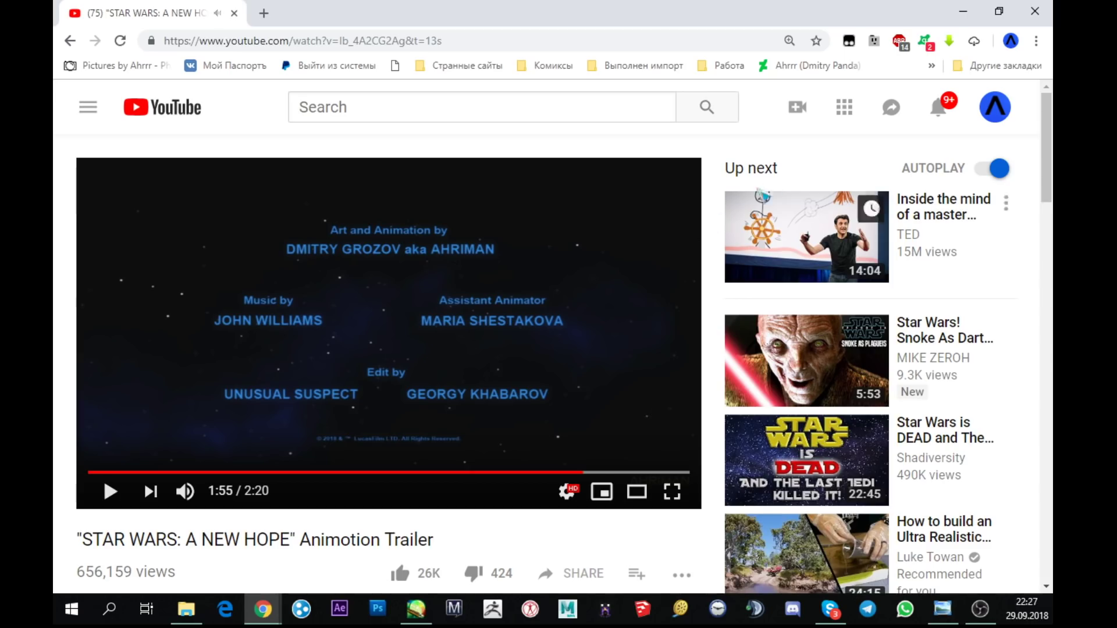
{"action": "left_click", "coordinate": [1037, 12]}
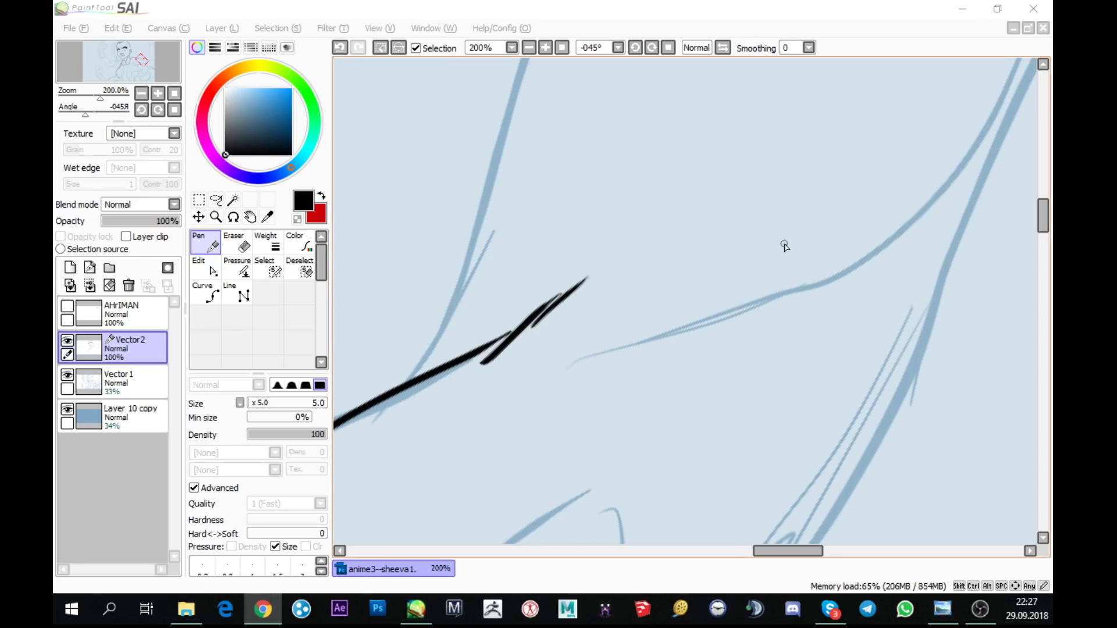
- Ink the upper arm's long lower outline with the Pen, from mid-arm to the sharp elbow bend at the canvas edge
{"action": "scroll", "coordinate": [823, 331], "scroll_direction": "down", "scroll_amount": 2}
{"action": "left_click_drag", "start_coordinate": [850, 331], "coordinate": [671, 506]}
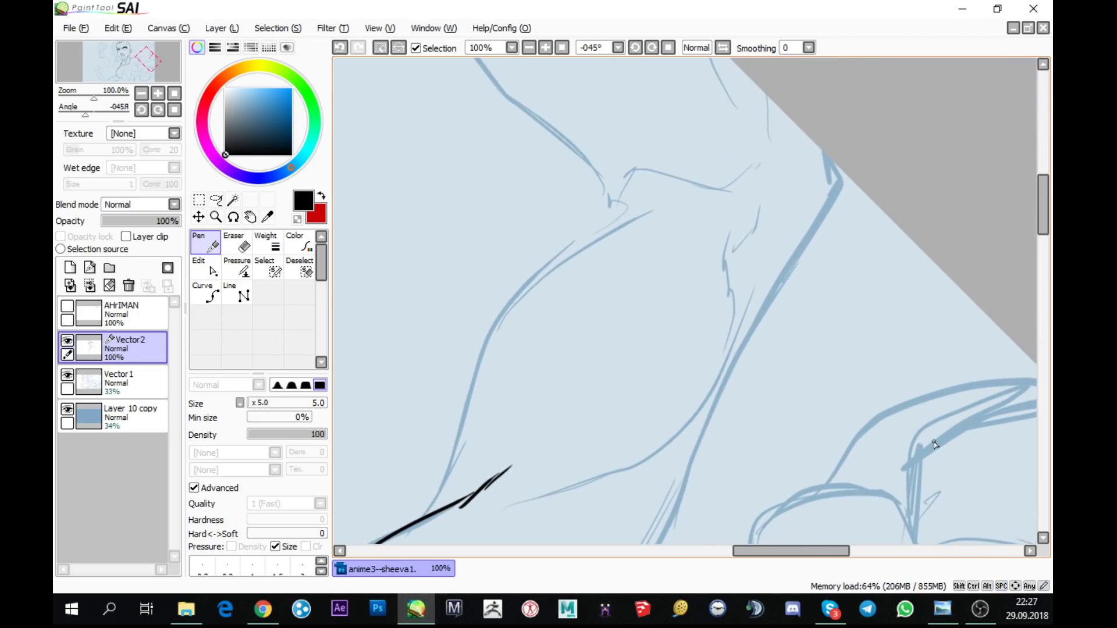
{"action": "left_click_drag", "start_coordinate": [738, 407], "coordinate": [706, 250]}
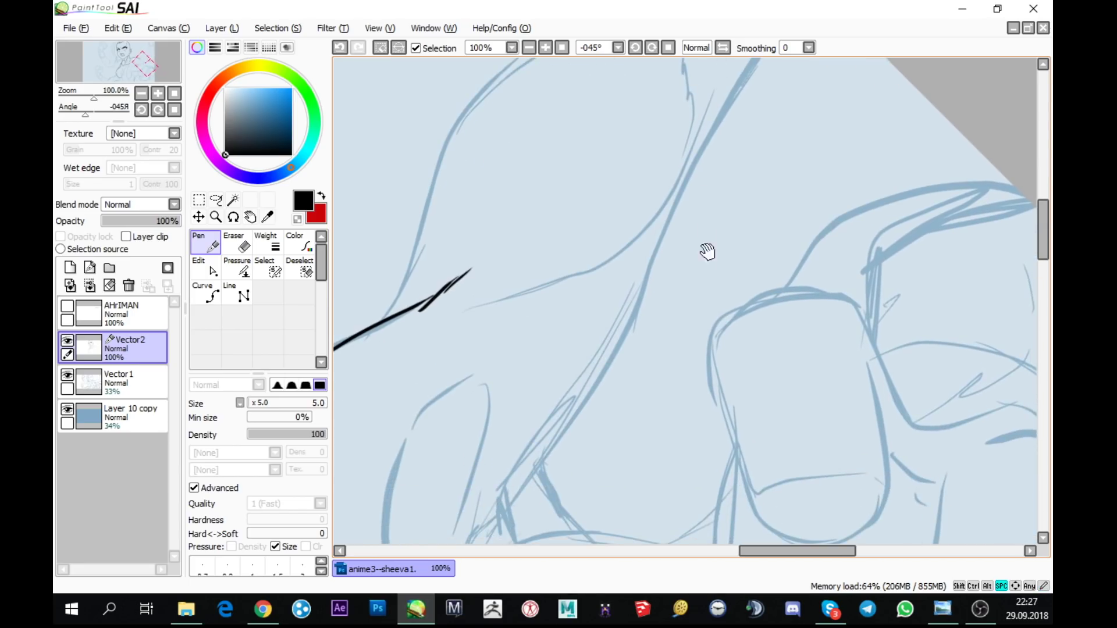
{"action": "left_click_drag", "start_coordinate": [745, 357], "coordinate": [561, 351]}
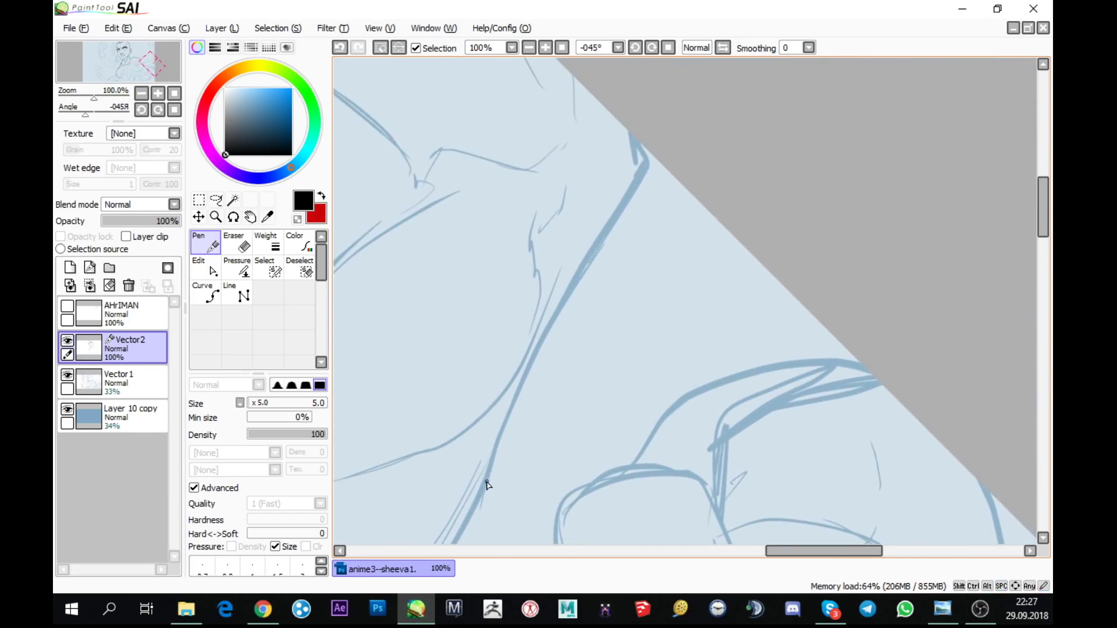
{"action": "mouse_move", "coordinate": [485, 486]}
{"action": "left_mouse_down"}
{"action": "mouse_move", "coordinate": [546, 323]}
{"action": "mouse_move", "coordinate": [635, 184]}
{"action": "mouse_move", "coordinate": [640, 142]}
{"action": "left_mouse_up"}
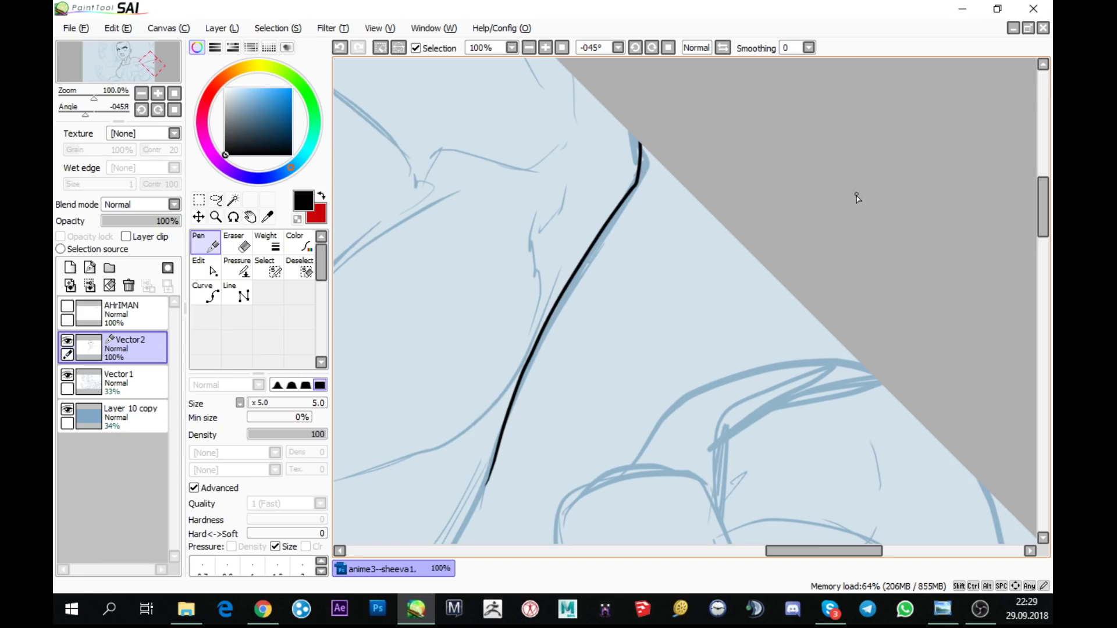
- Reset the canvas rotation and trace the U-shaped wristband edge at the canvas's upper border with the Curve tool
{"action": "scroll", "coordinate": [793, 312], "scroll_direction": "left", "scroll_amount": 6}
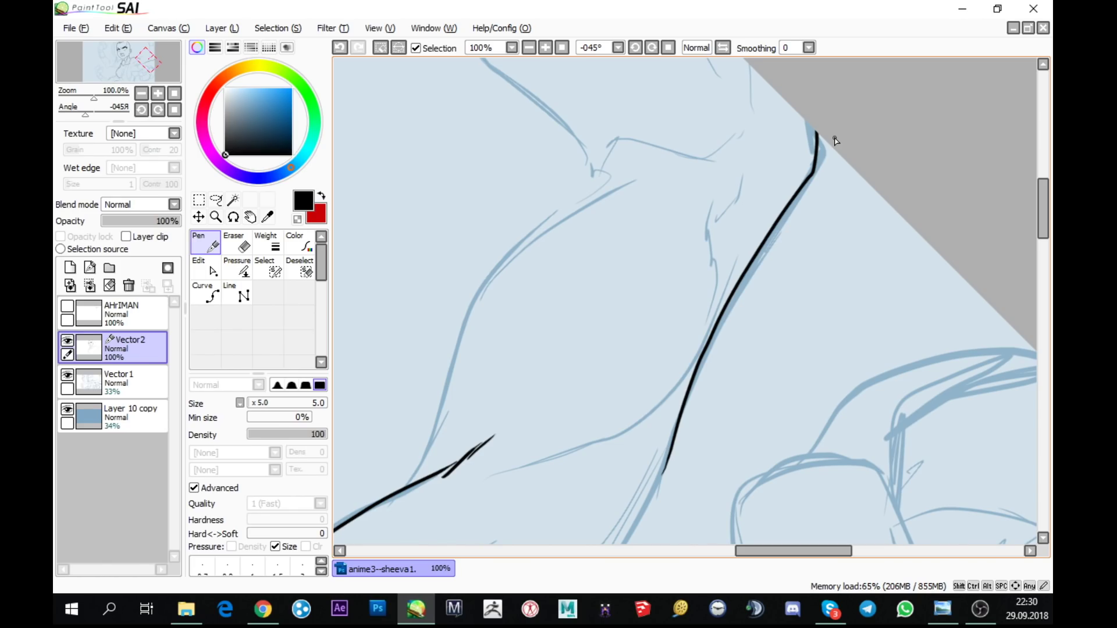
{"action": "key", "text": "Home"}
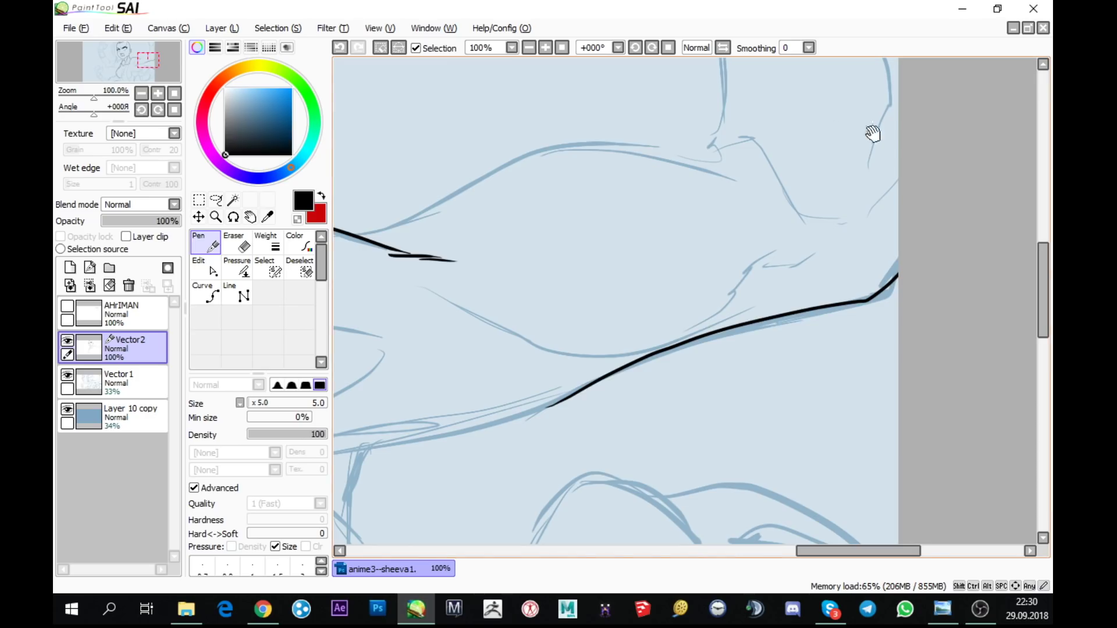
{"action": "left_click_drag", "start_coordinate": [873, 130], "coordinate": [670, 440]}
{"action": "left_click", "coordinate": [206, 294]}
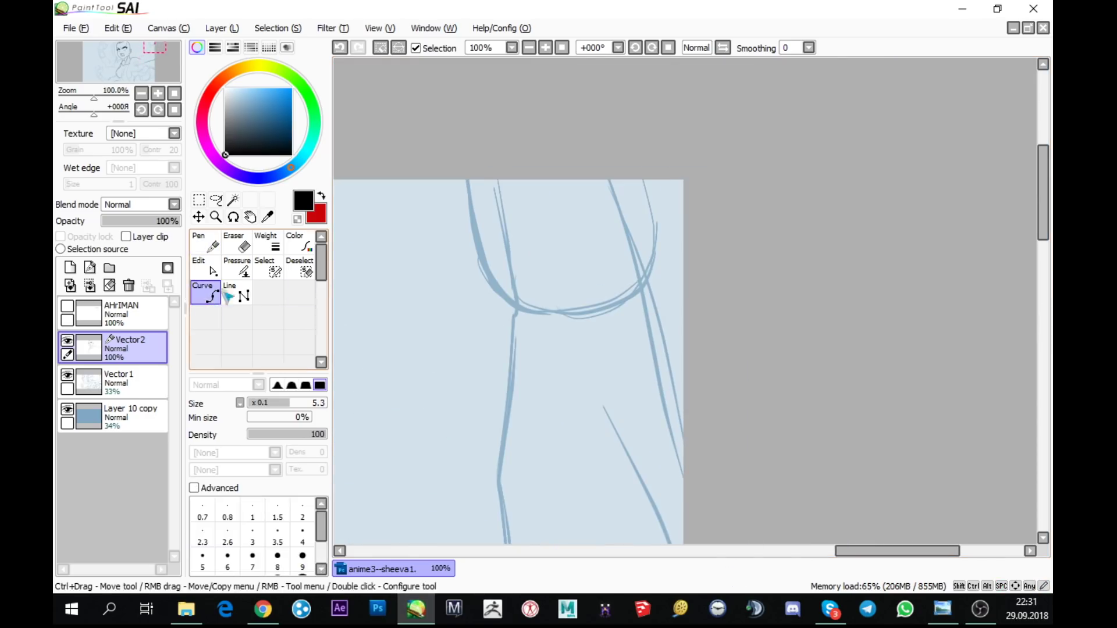
{"action": "scroll", "coordinate": [469, 174], "scroll_direction": "up", "scroll_amount": 1}
{"action": "left_click", "coordinate": [464, 174]}
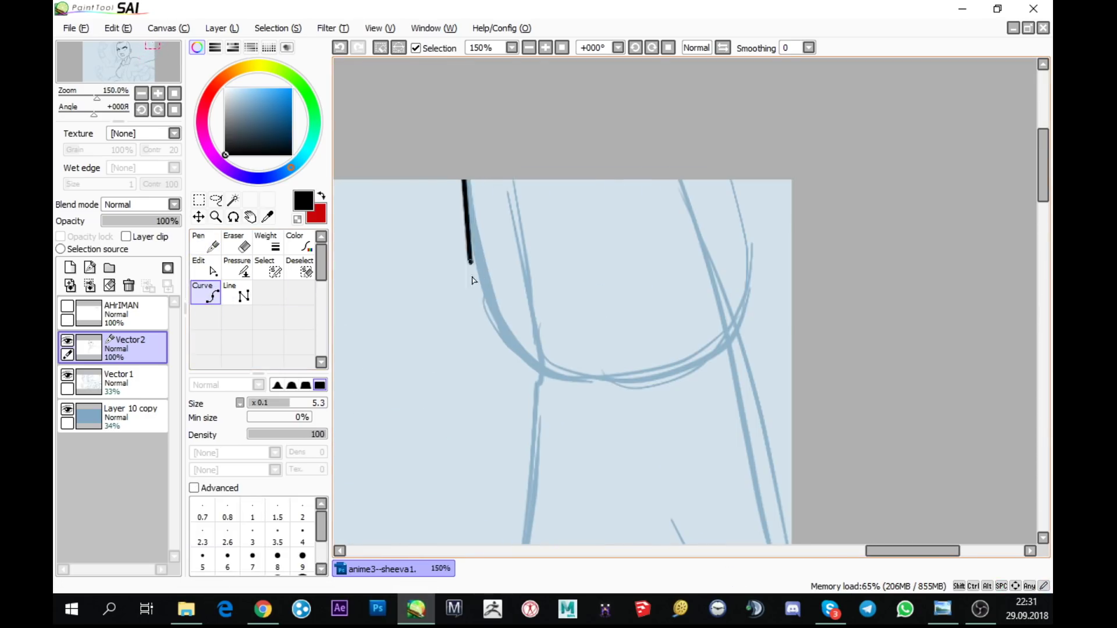
{"action": "left_click", "coordinate": [499, 330]}
{"action": "left_click", "coordinate": [533, 374]}
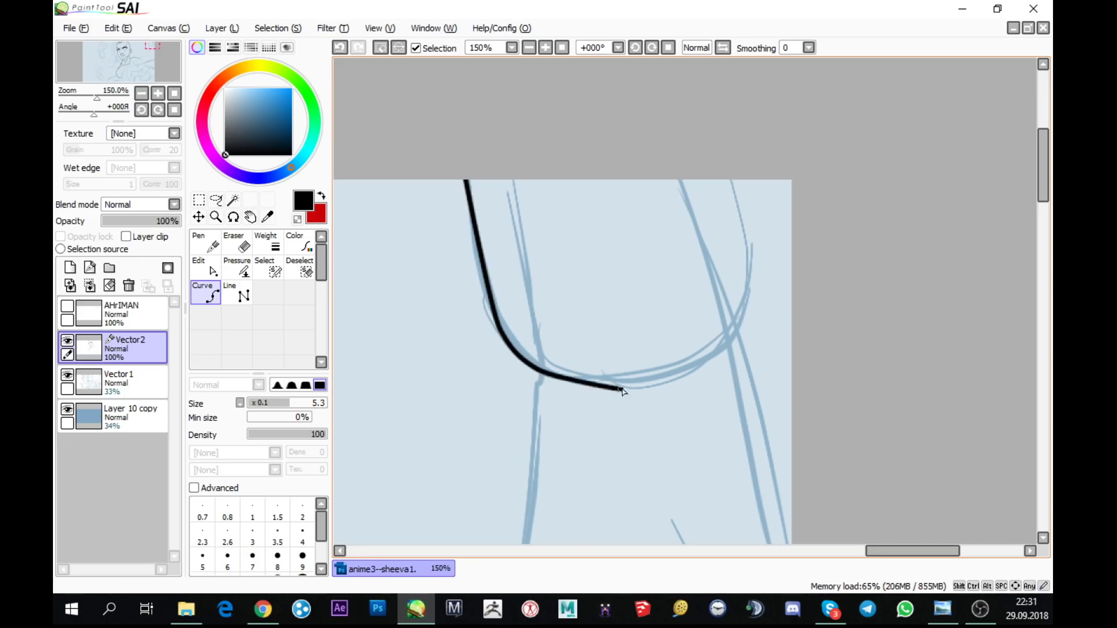
{"action": "left_click", "coordinate": [752, 273]}
{"action": "double_click", "coordinate": [720, 156]}
- Add the forearm's outer edge with the Curve tool, from the wristband down to the canvas border
{"action": "left_click", "coordinate": [736, 330]}
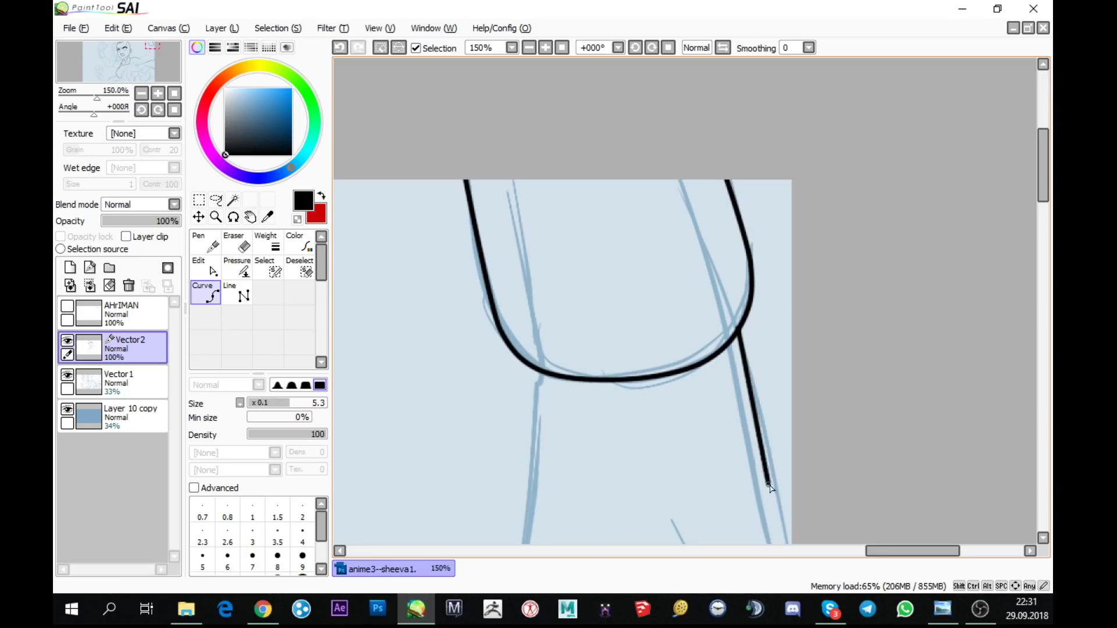
{"action": "scroll", "coordinate": [783, 473], "scroll_direction": "down", "scroll_amount": 5}
{"action": "left_click_drag", "start_coordinate": [705, 299], "coordinate": [780, 444]}
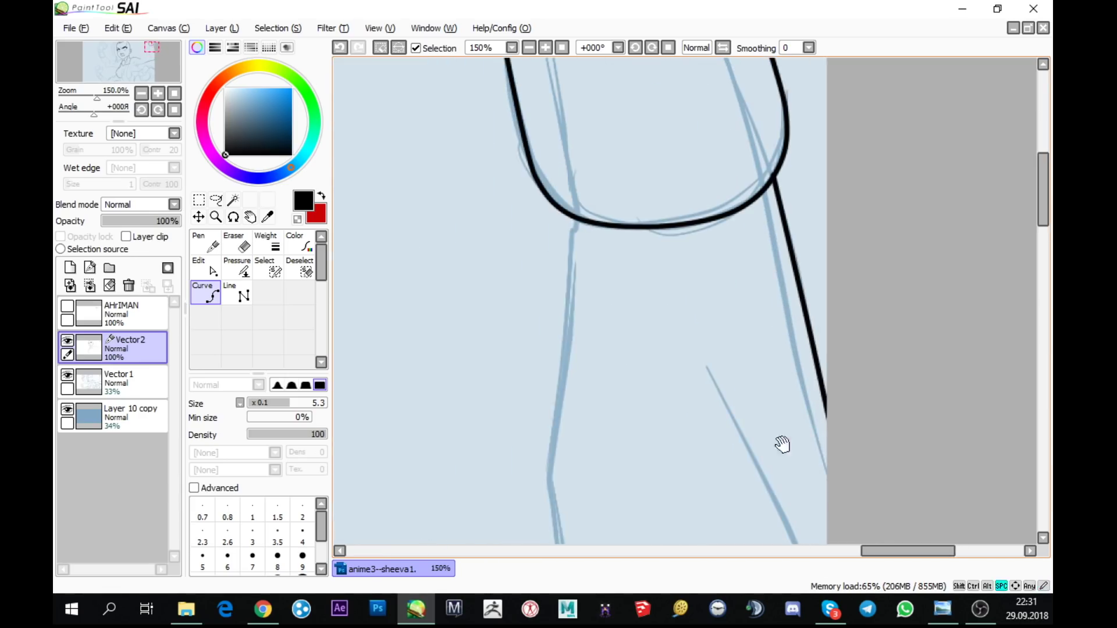
- Ink the forearm's long inner outline with the Pen, from the wristband down to the elbow crease
{"action": "left_click", "coordinate": [206, 244]}
{"action": "mouse_move", "coordinate": [622, 339]}
{"action": "left_mouse_down"}
{"action": "mouse_move", "coordinate": [582, 187]}
{"action": "mouse_move", "coordinate": [602, 145]}
{"action": "mouse_move", "coordinate": [669, 172]}
{"action": "left_mouse_up"}
{"action": "scroll", "coordinate": [476, 359], "scroll_direction": "down", "scroll_amount": 1}
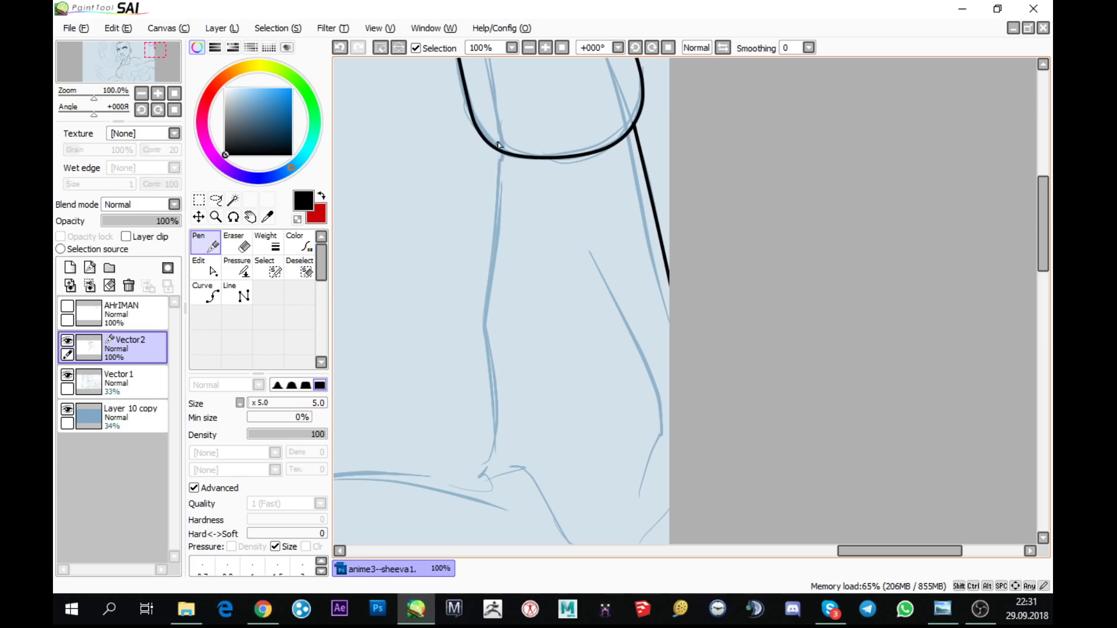
{"action": "mouse_move", "coordinate": [498, 144]}
{"action": "left_mouse_down"}
{"action": "mouse_move", "coordinate": [502, 259]}
{"action": "mouse_move", "coordinate": [481, 498]}
{"action": "left_mouse_up"}
- Reshape the forearm's inner outline with the Edit tool by moving a control point below its bend
{"action": "key", "text": "ctrl"}
{"action": "scroll", "coordinate": [344, 262], "scroll_direction": "up", "scroll_amount": 1}
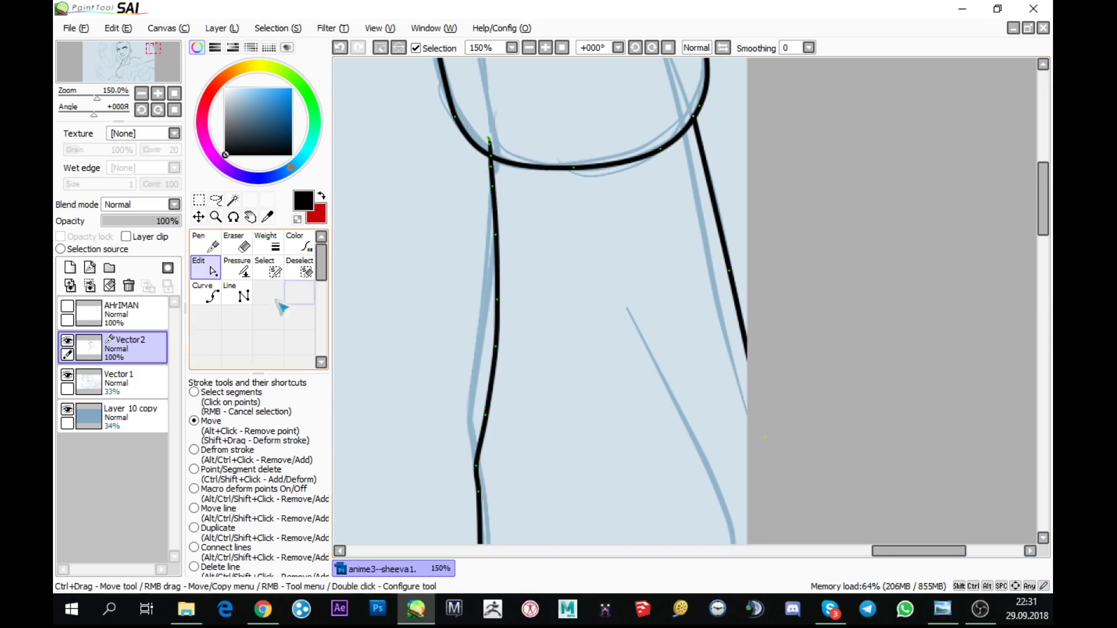
{"action": "left_click", "coordinate": [238, 268]}
{"action": "left_click", "coordinate": [206, 267]}
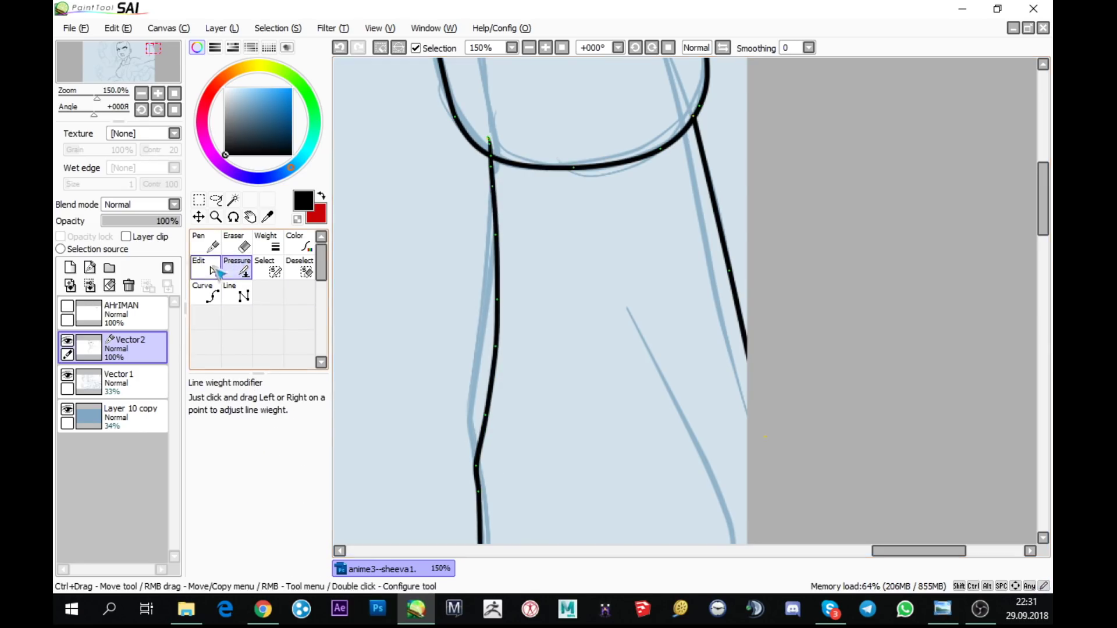
{"action": "scroll", "coordinate": [591, 205], "scroll_direction": "down", "scroll_amount": 5}
{"action": "left_click_drag", "start_coordinate": [473, 274], "coordinate": [481, 327]}
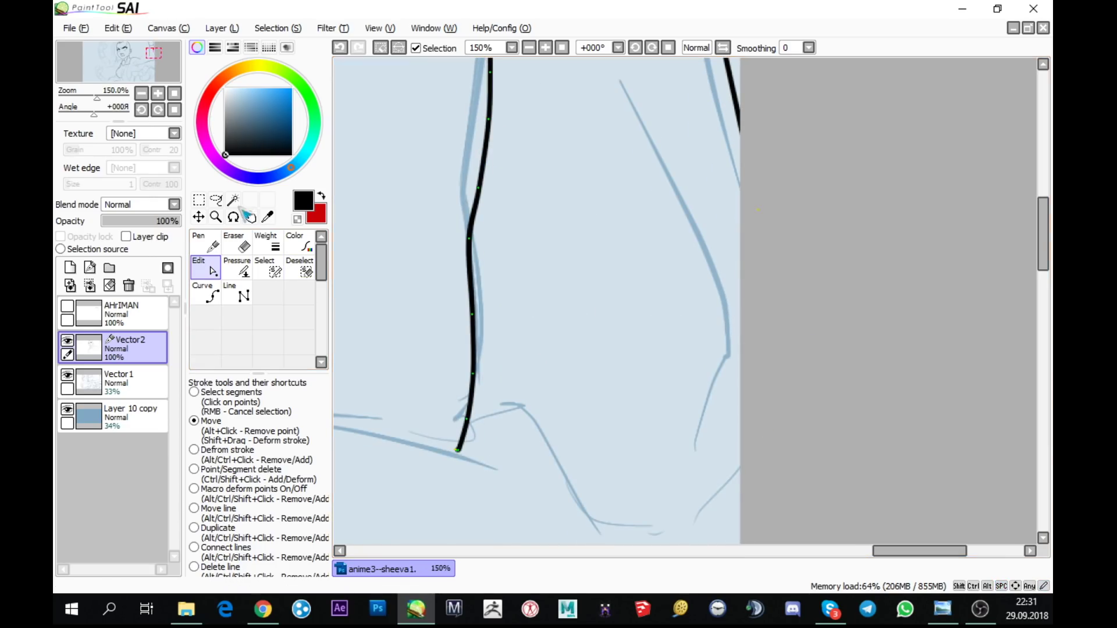
- Rotate the canvas to -56° and ink the upper arm's bulging upper outline with the Pen, from the shoulder line past the forearm's lower end
{"action": "left_click_drag", "start_coordinate": [135, 112], "coordinate": [177, 182]}
{"action": "key", "text": "n"}
{"action": "scroll", "coordinate": [761, 422], "scroll_direction": "down", "scroll_amount": 2}
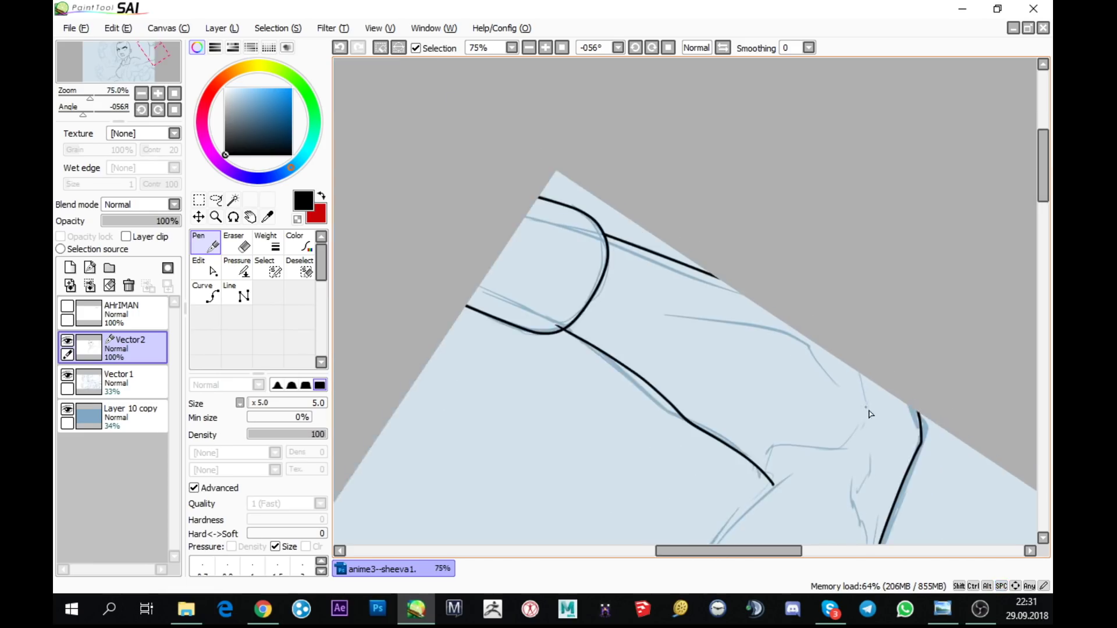
{"action": "left_click_drag", "start_coordinate": [869, 412], "coordinate": [823, 237]}
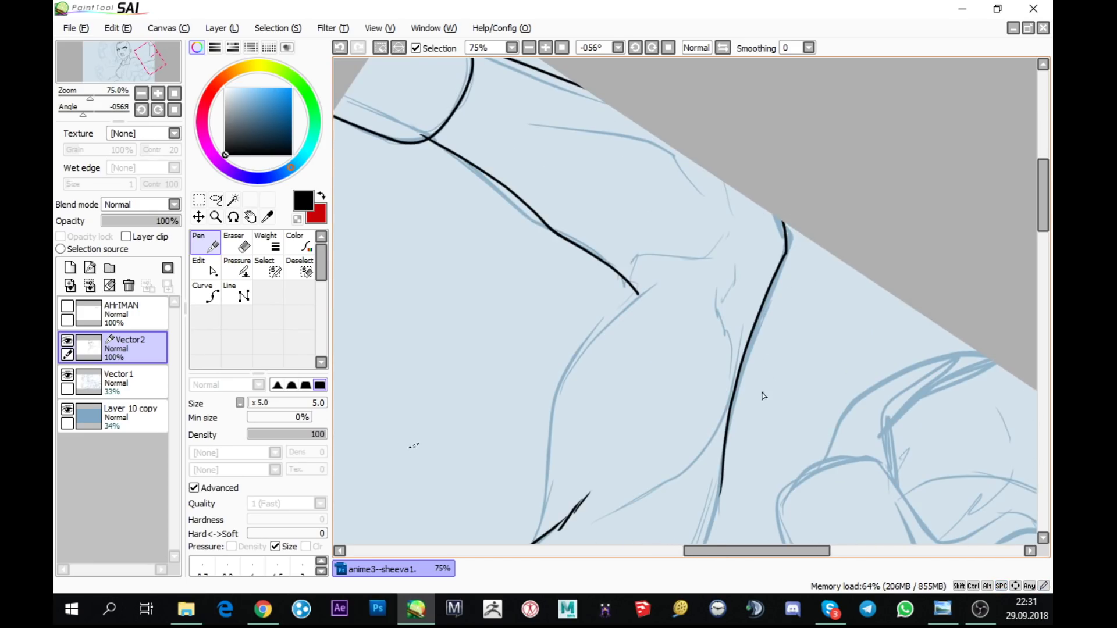
{"action": "left_click_drag", "start_coordinate": [703, 324], "coordinate": [655, 235]}
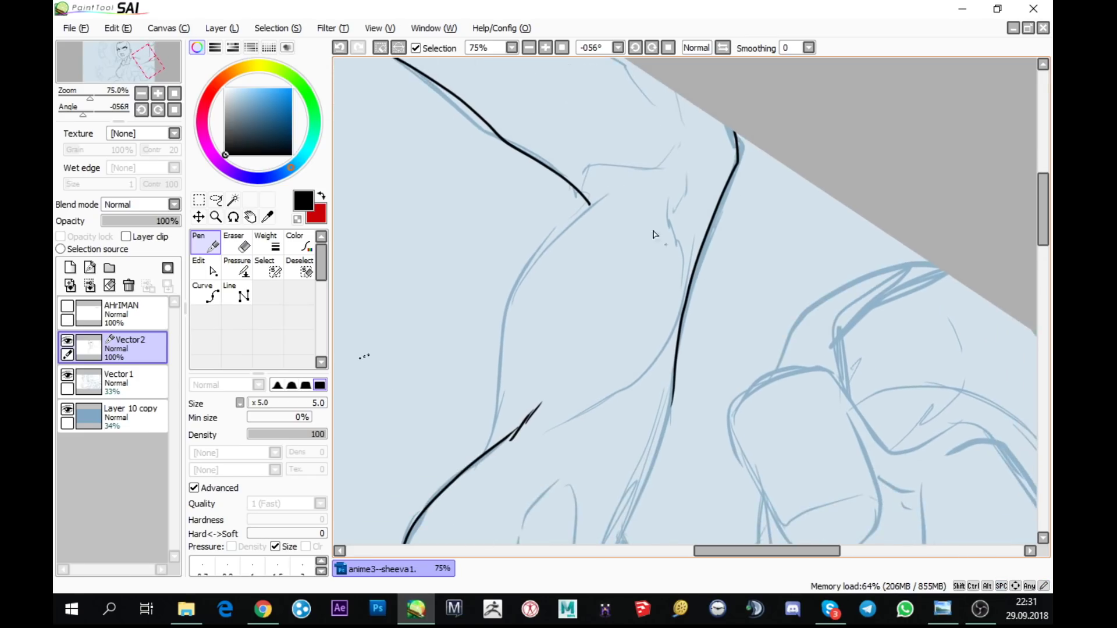
{"action": "scroll", "coordinate": [498, 420], "scroll_direction": "up", "scroll_amount": 1}
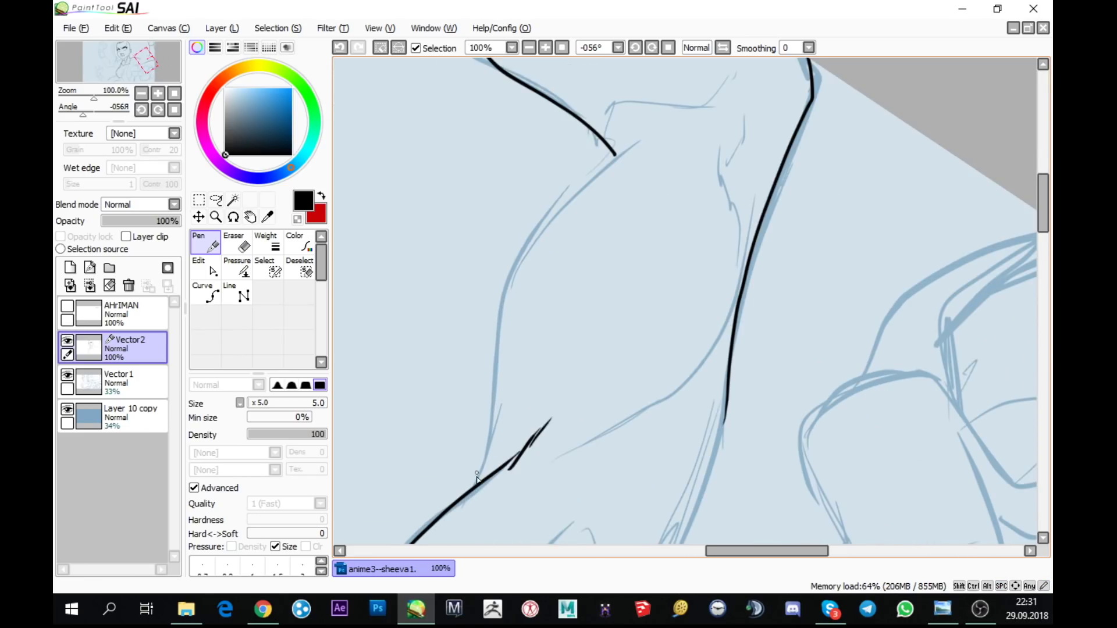
{"action": "mouse_move", "coordinate": [473, 492]}
{"action": "left_mouse_down"}
{"action": "mouse_move", "coordinate": [515, 293]}
{"action": "mouse_move", "coordinate": [554, 220]}
{"action": "mouse_move", "coordinate": [616, 155]}
{"action": "left_mouse_up"}
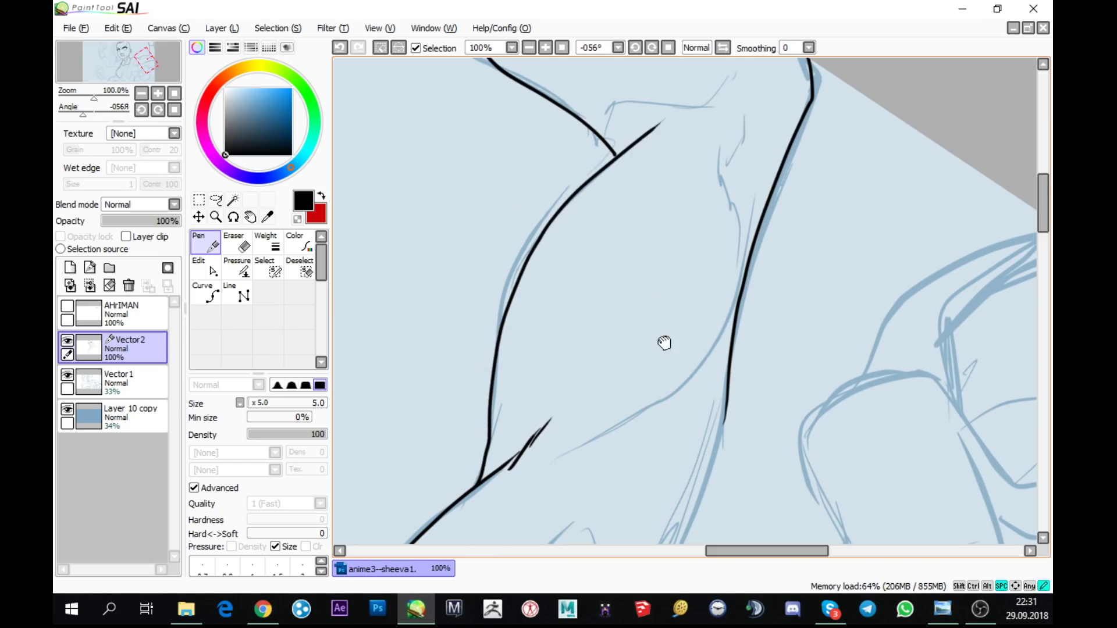
- Smooth the start of the upper arm outline where it leaves the shoulder line by moving its control points with the Edit tool
{"action": "left_click_drag", "start_coordinate": [663, 341], "coordinate": [625, 243]}
{"action": "left_click", "coordinate": [207, 271]}
{"action": "scroll", "coordinate": [454, 356], "scroll_direction": "up", "scroll_amount": 1}
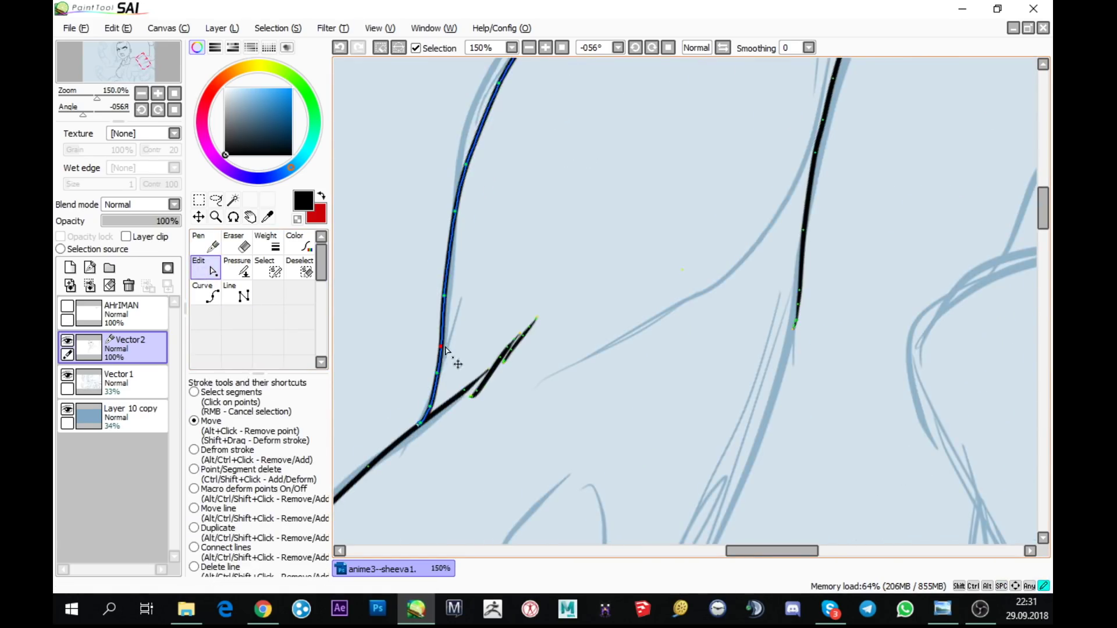
{"action": "mouse_move", "coordinate": [440, 386]}
{"action": "left_mouse_down"}
{"action": "mouse_move", "coordinate": [576, 381]}
{"action": "mouse_move", "coordinate": [521, 392]}
{"action": "left_mouse_up"}
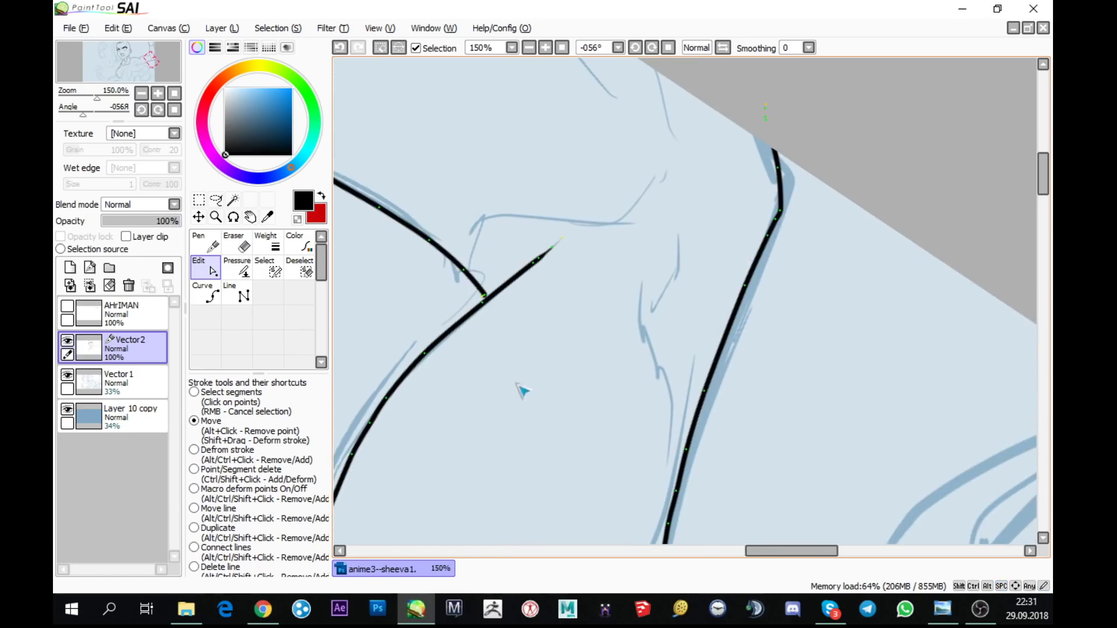
{"action": "scroll", "coordinate": [489, 300], "scroll_direction": "up", "scroll_amount": 1}
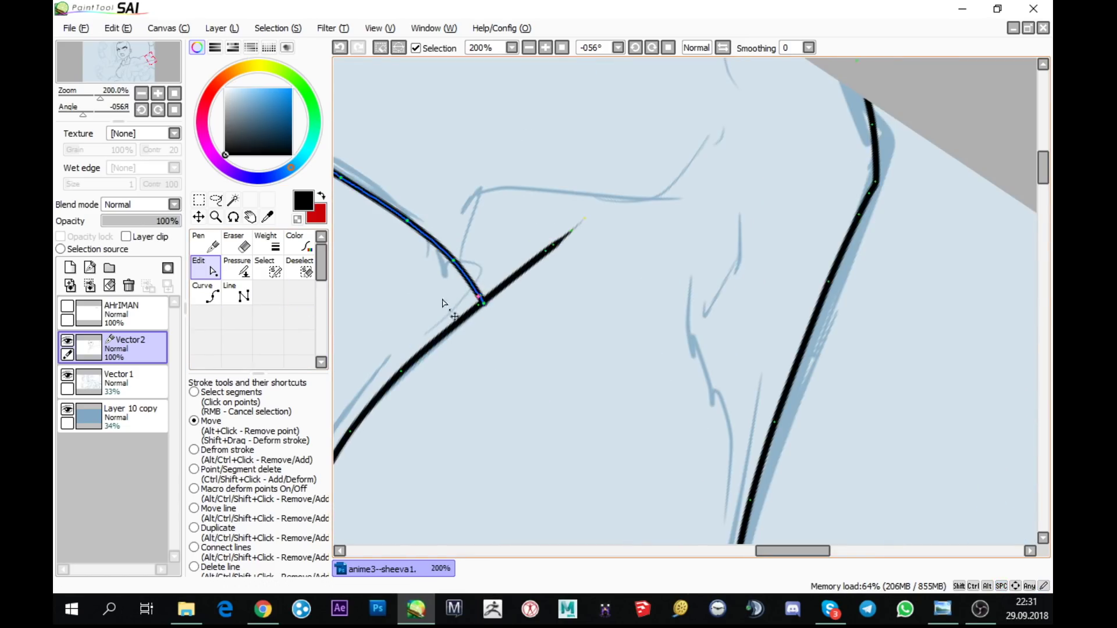
- Add two short parallel Pen strokes at the upper arm outline's tapered end inside the elbow
{"action": "key", "text": "n"}
{"action": "left_click_drag", "start_coordinate": [557, 260], "coordinate": [594, 208]}
{"action": "left_click_drag", "start_coordinate": [584, 234], "coordinate": [596, 214]}
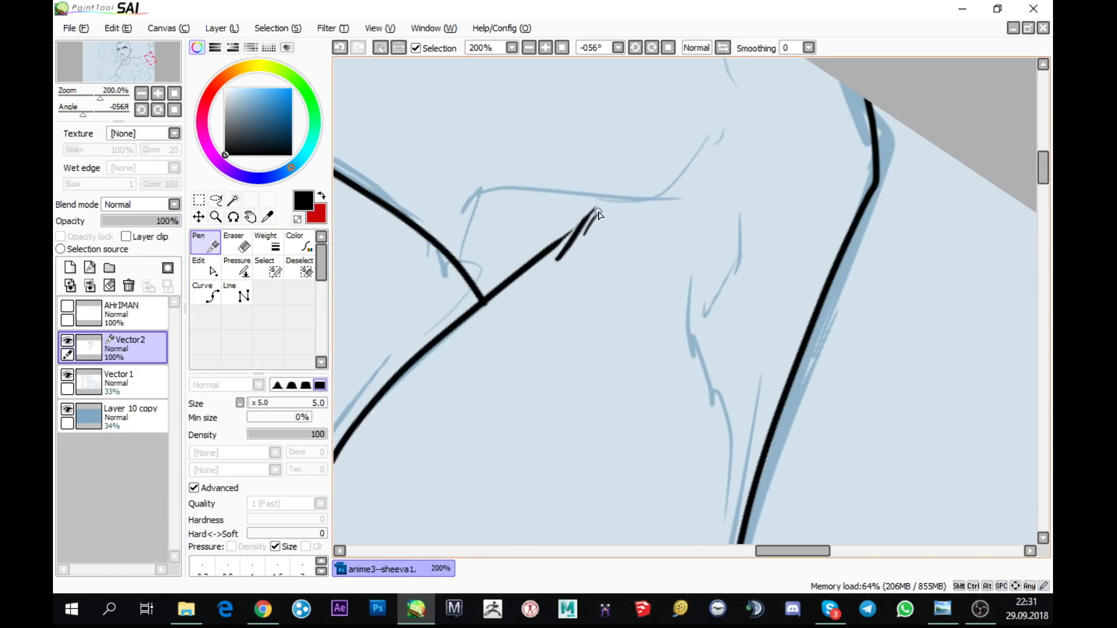
- Ink the biceps' curved lower contour with the Pen at -56°, sweeping from mid-arm up beside the outer arm outline
{"action": "key", "text": "Delete"}
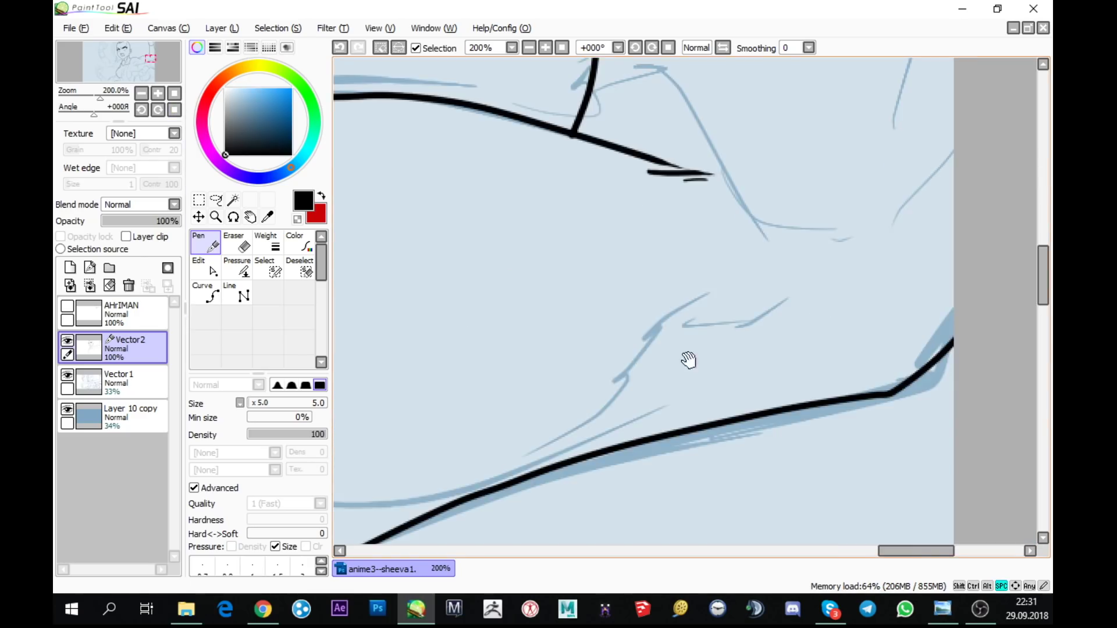
{"action": "left_click_drag", "start_coordinate": [686, 362], "coordinate": [698, 171]}
{"action": "scroll", "coordinate": [614, 179], "scroll_direction": "down", "scroll_amount": 2}
{"action": "left_click_drag", "start_coordinate": [613, 178], "coordinate": [620, 247]}
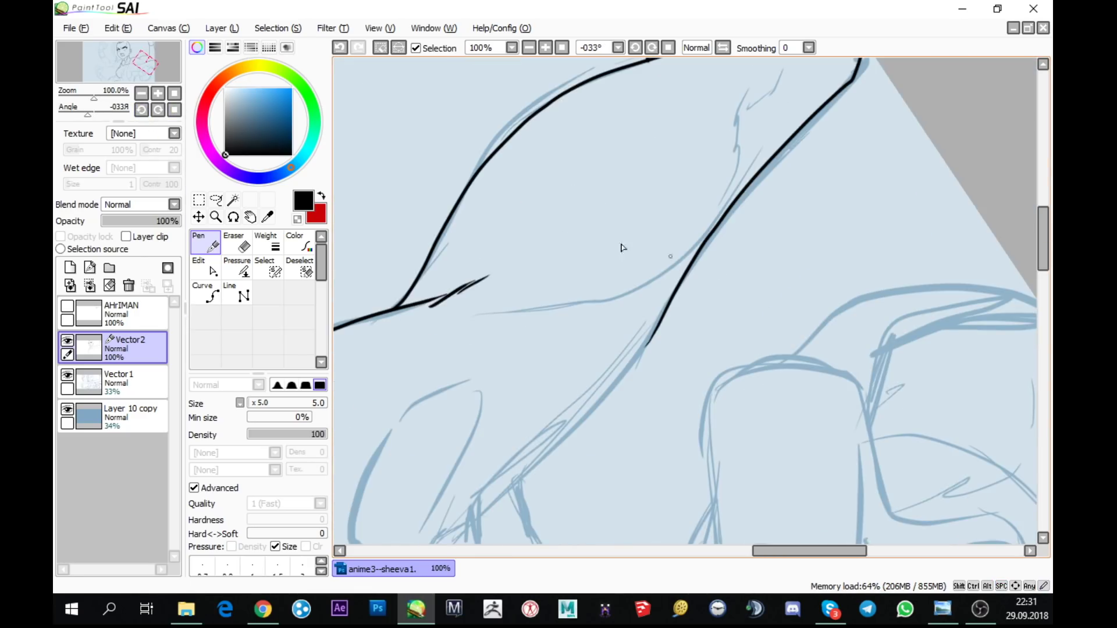
{"action": "left_click", "coordinate": [141, 110]}
{"action": "left_click", "coordinate": [142, 110]}
{"action": "scroll", "coordinate": [722, 195], "scroll_direction": "up", "scroll_amount": 1}
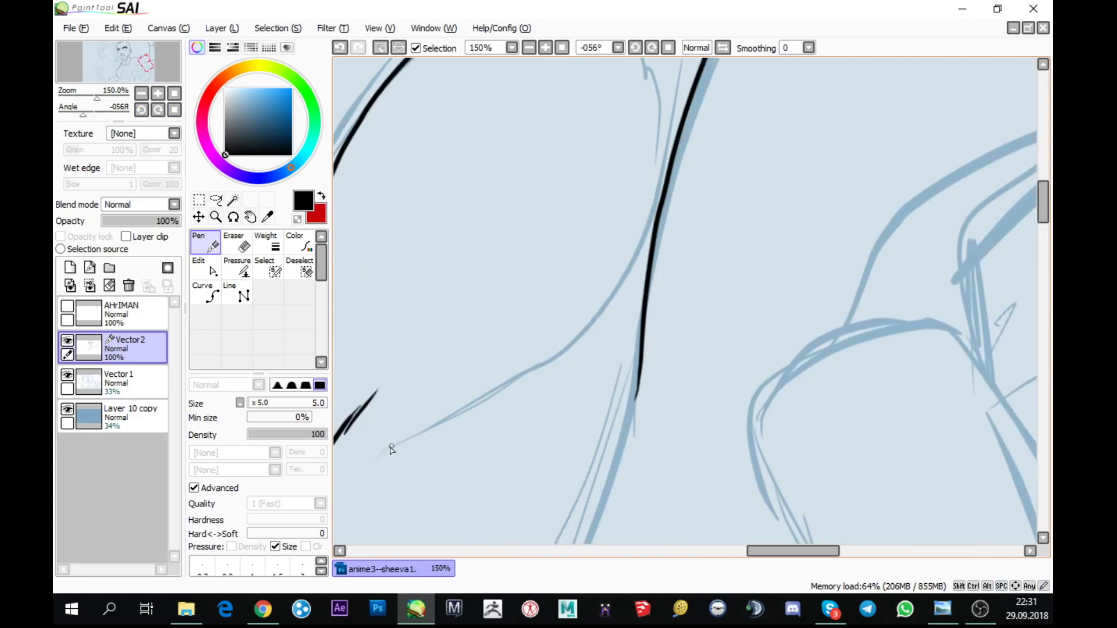
{"action": "mouse_move", "coordinate": [388, 450]}
{"action": "left_mouse_down"}
{"action": "mouse_move", "coordinate": [636, 113]}
{"action": "mouse_move", "coordinate": [646, 58]}
{"action": "left_mouse_up"}
{"action": "scroll", "coordinate": [456, 165], "scroll_direction": "up", "scroll_amount": 1}
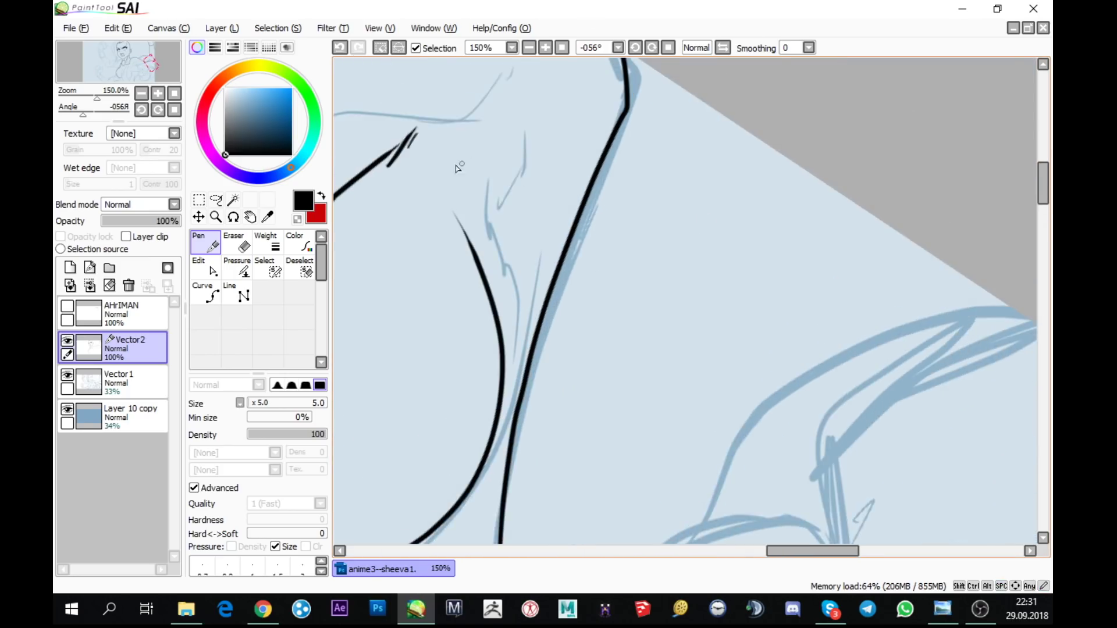
- Rotate the canvas to -33° and adjust the line weight at the biceps curve's tapered tip with the Pressure tool
{"action": "key", "text": "e"}
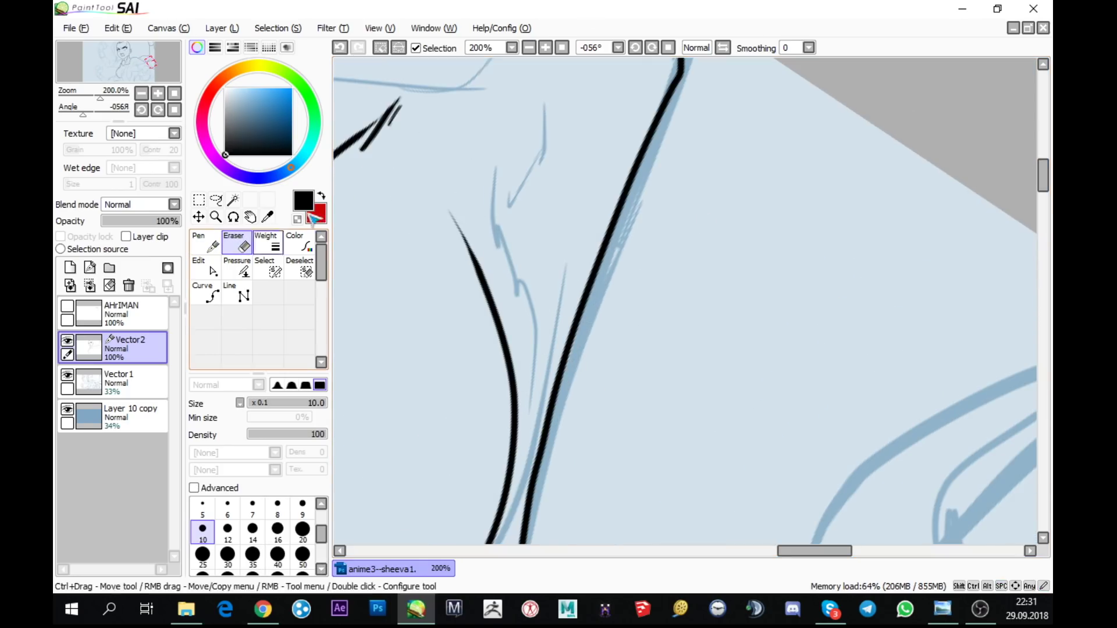
{"action": "left_click", "coordinate": [158, 110]}
{"action": "left_click", "coordinate": [237, 268]}
{"action": "mouse_move", "coordinate": [511, 194]}
{"action": "left_mouse_down"}
{"action": "mouse_move", "coordinate": [481, 244]}
{"action": "mouse_move", "coordinate": [489, 264]}
{"action": "left_mouse_up"}
- Draw several short hatch strokes with the Pen beside the tip of the biceps curve at the inner elbow
{"action": "left_click", "coordinate": [205, 242]}
{"action": "mouse_move", "coordinate": [517, 196]}
{"action": "left_mouse_down"}
{"action": "mouse_move", "coordinate": [425, 324]}
{"action": "mouse_move", "coordinate": [432, 242]}
{"action": "left_mouse_up"}
{"action": "mouse_move", "coordinate": [433, 300]}
{"action": "left_mouse_down"}
{"action": "mouse_move", "coordinate": [444, 233]}
{"action": "mouse_move", "coordinate": [446, 247]}
{"action": "mouse_move", "coordinate": [473, 234]}
{"action": "left_mouse_up"}
{"action": "left_click_drag", "start_coordinate": [565, 200], "coordinate": [634, 300]}
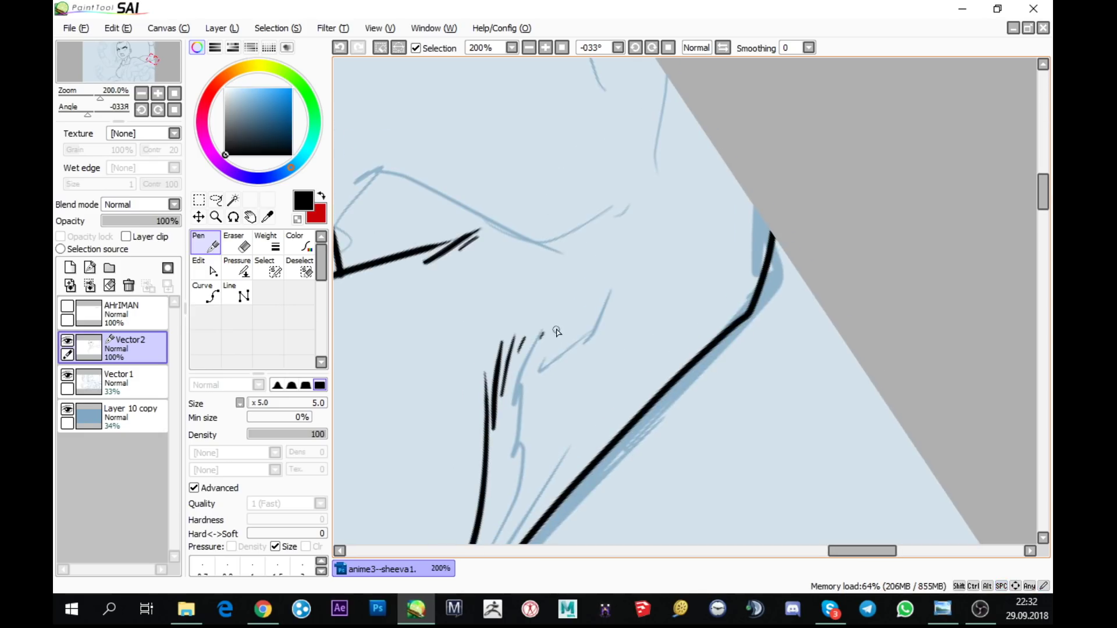
- Ink the thin, angular elbow crease from the hatch marks up to the canvas border
{"action": "mouse_move", "coordinate": [550, 324]}
{"action": "left_mouse_down"}
{"action": "mouse_move", "coordinate": [589, 305]}
{"action": "mouse_move", "coordinate": [643, 252]}
{"action": "left_mouse_up"}
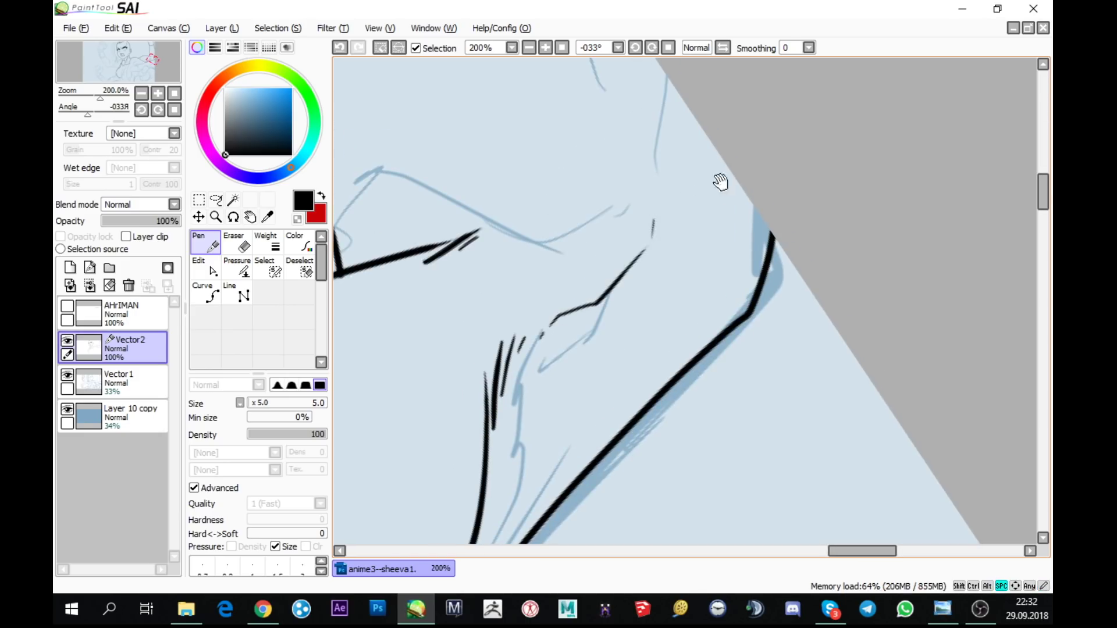
{"action": "mouse_move", "coordinate": [698, 187]}
{"action": "left_mouse_down"}
{"action": "mouse_move", "coordinate": [658, 306]}
{"action": "mouse_move", "coordinate": [626, 197]}
{"action": "left_mouse_up"}
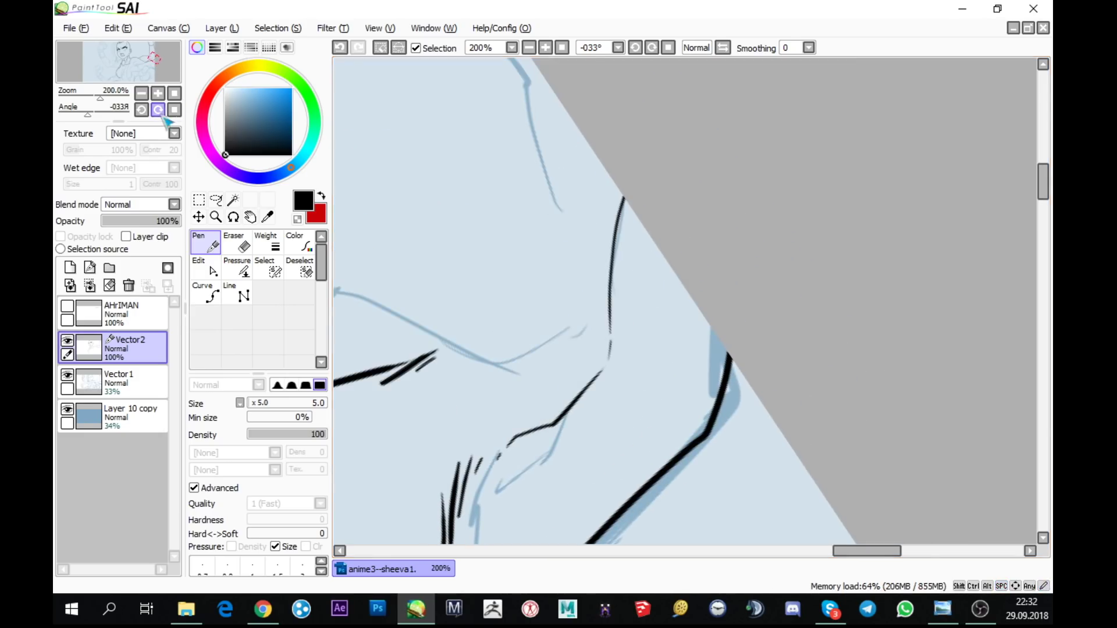
{"action": "mouse_move", "coordinate": [634, 145]}
{"action": "left_mouse_down"}
{"action": "mouse_move", "coordinate": [631, 91]}
{"action": "mouse_move", "coordinate": [568, 214]}
{"action": "left_mouse_up"}
{"action": "scroll", "coordinate": [591, 266], "scroll_direction": "down", "scroll_amount": 1}
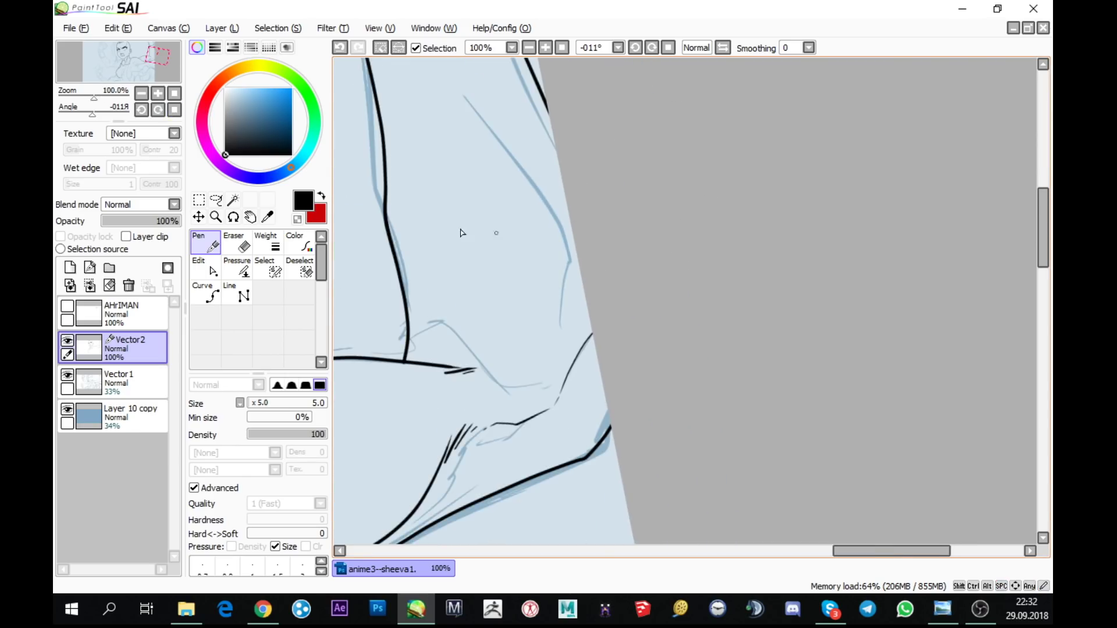
{"action": "left_click_drag", "start_coordinate": [582, 291], "coordinate": [662, 157]}
{"action": "scroll", "coordinate": [663, 157], "scroll_direction": "up", "scroll_amount": 1}
{"action": "left_click_drag", "start_coordinate": [543, 319], "coordinate": [461, 429]}
{"action": "scroll", "coordinate": [846, 274], "scroll_direction": "down", "scroll_amount": 1}
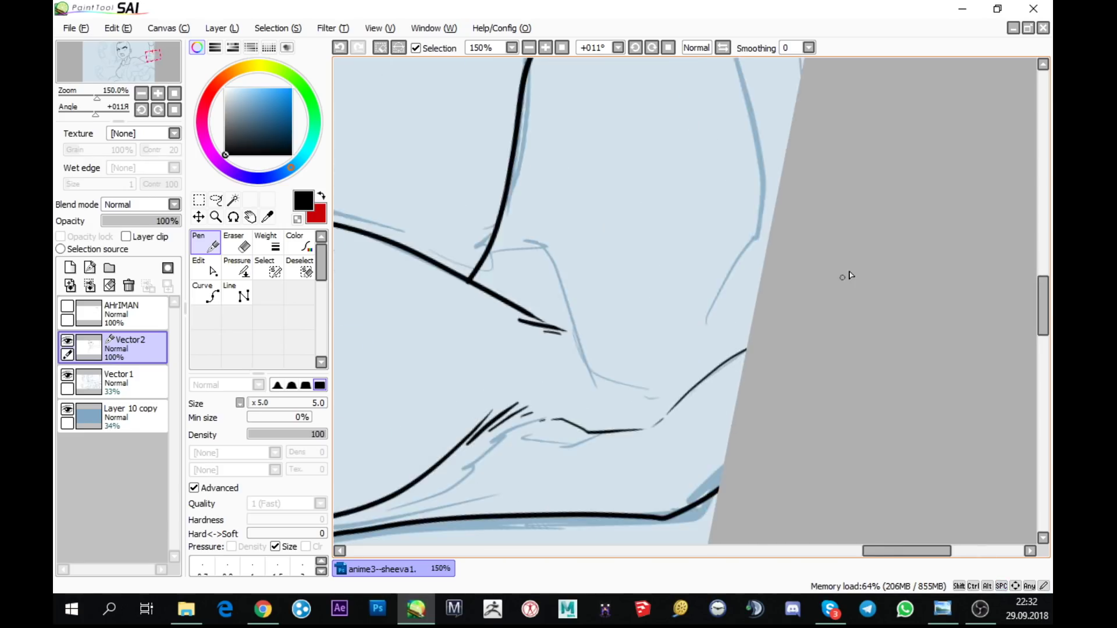
- Start inking the raised fist on the opposite arm with a curved inner palm line, small trailing dashes and an adjoining L-shaped crease
{"action": "scroll", "coordinate": [831, 282], "scroll_direction": "down", "scroll_amount": 3}
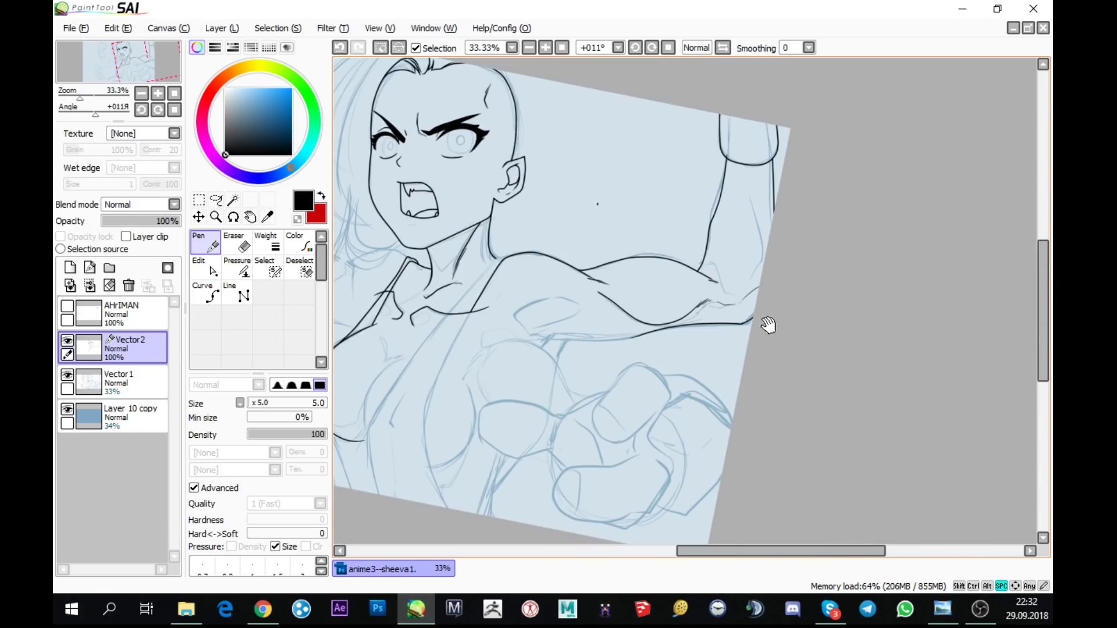
{"action": "mouse_move", "coordinate": [704, 341]}
{"action": "left_mouse_down"}
{"action": "mouse_move", "coordinate": [882, 332]}
{"action": "mouse_move", "coordinate": [918, 419]}
{"action": "mouse_move", "coordinate": [906, 469]}
{"action": "left_mouse_up"}
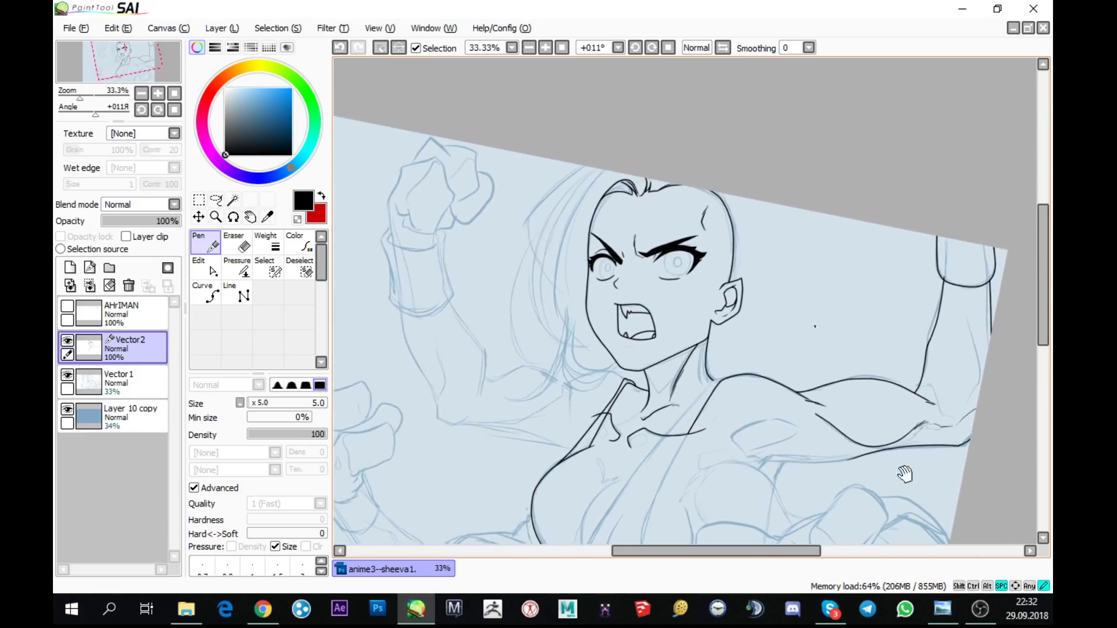
{"action": "scroll", "coordinate": [422, 212], "scroll_direction": "up", "scroll_amount": 4}
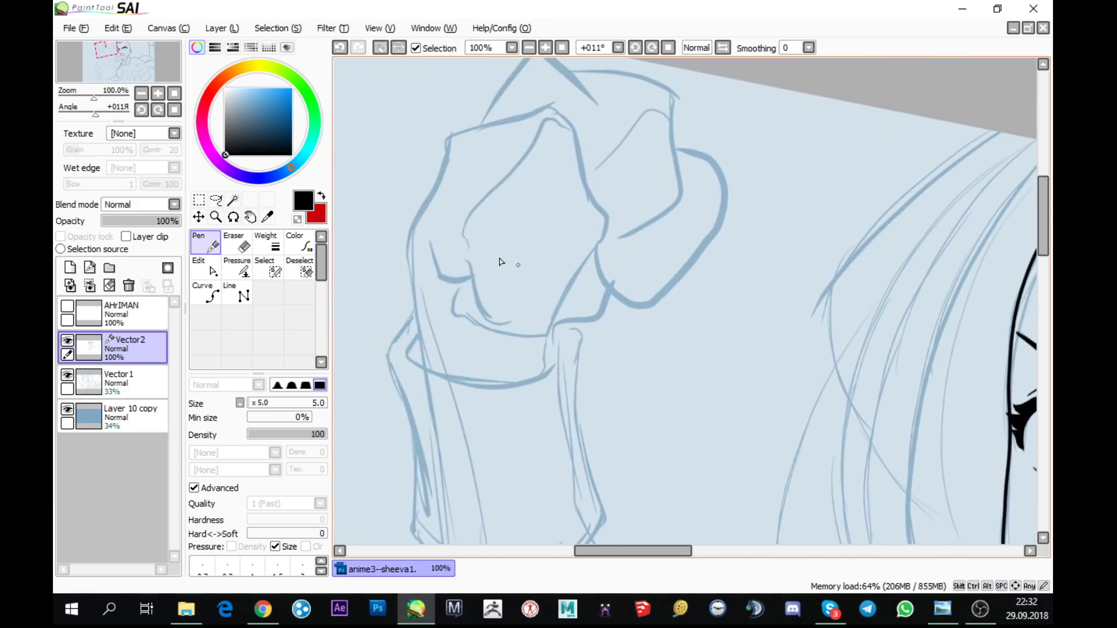
{"action": "mouse_move", "coordinate": [467, 263]}
{"action": "left_mouse_down"}
{"action": "mouse_move", "coordinate": [488, 332]}
{"action": "mouse_move", "coordinate": [545, 345]}
{"action": "mouse_move", "coordinate": [580, 329]}
{"action": "left_mouse_up"}
{"action": "scroll", "coordinate": [561, 334], "scroll_direction": "up", "scroll_amount": 1}
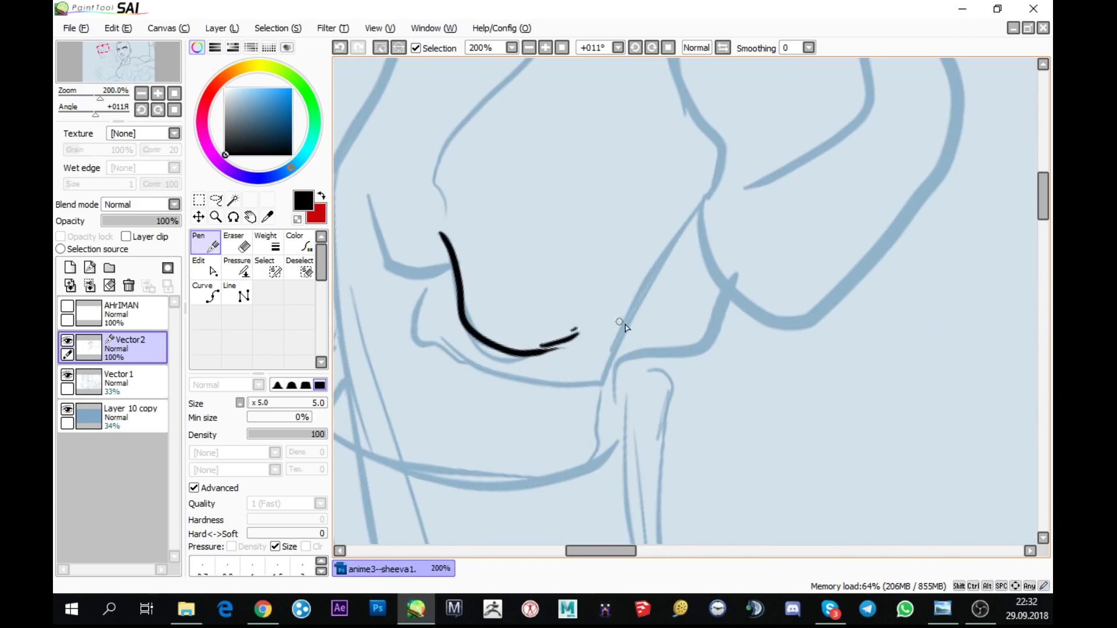
{"action": "mouse_move", "coordinate": [403, 197]}
{"action": "left_mouse_down"}
{"action": "mouse_move", "coordinate": [442, 263]}
{"action": "mouse_move", "coordinate": [438, 338]}
{"action": "mouse_move", "coordinate": [495, 343]}
{"action": "left_mouse_up"}
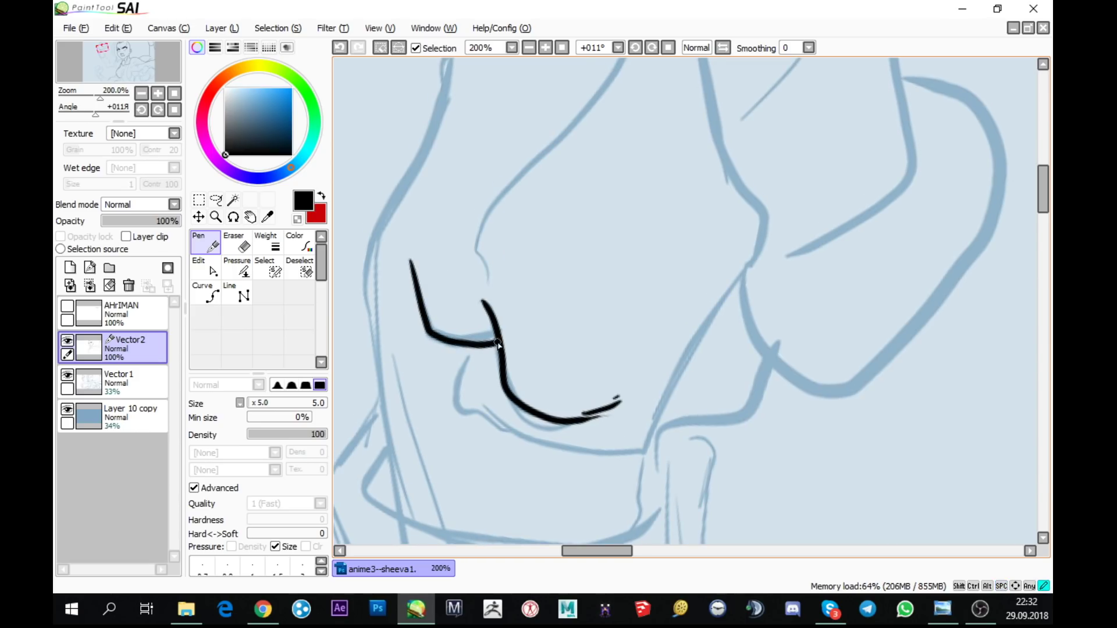
- Ink the long thin inner contour above the palm crease, running up the fist and ending in a small hook
{"action": "scroll", "coordinate": [681, 356], "scroll_direction": "down", "scroll_amount": 1}
{"action": "mouse_move", "coordinate": [705, 324]}
{"action": "left_mouse_down"}
{"action": "mouse_move", "coordinate": [473, 307]}
{"action": "mouse_move", "coordinate": [582, 165]}
{"action": "mouse_move", "coordinate": [618, 86]}
{"action": "mouse_move", "coordinate": [702, 119]}
{"action": "left_mouse_up"}
{"action": "scroll", "coordinate": [564, 209], "scroll_direction": "up", "scroll_amount": 2}
{"action": "scroll", "coordinate": [737, 197], "scroll_direction": "down", "scroll_amount": 1}
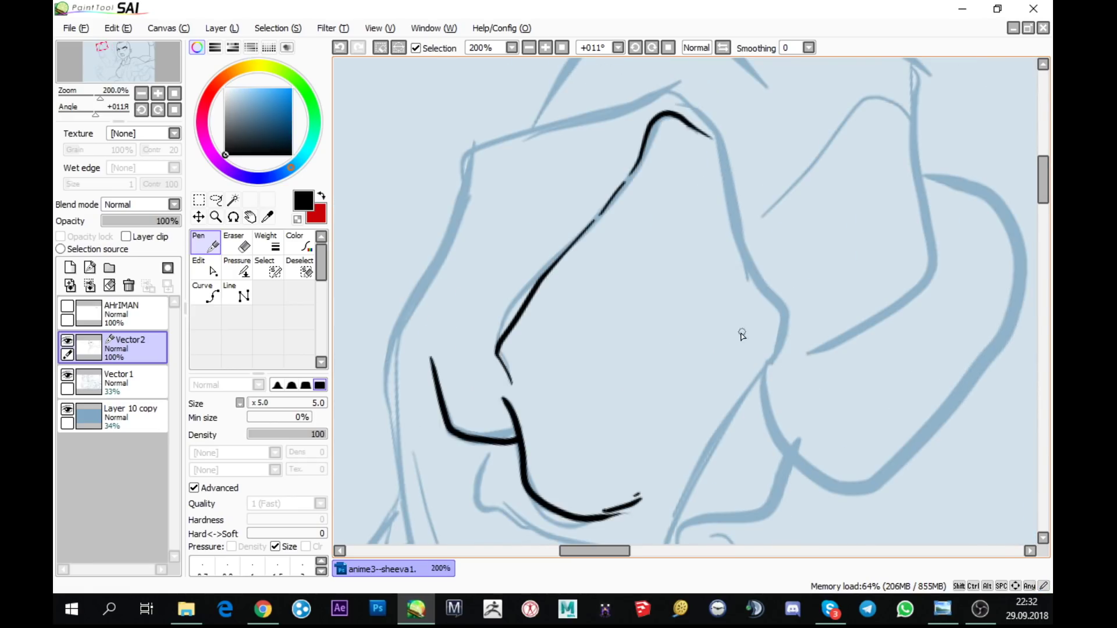
{"action": "scroll", "coordinate": [732, 361], "scroll_direction": "down", "scroll_amount": 1}
{"action": "scroll", "coordinate": [714, 294], "scroll_direction": "up", "scroll_amount": 2}
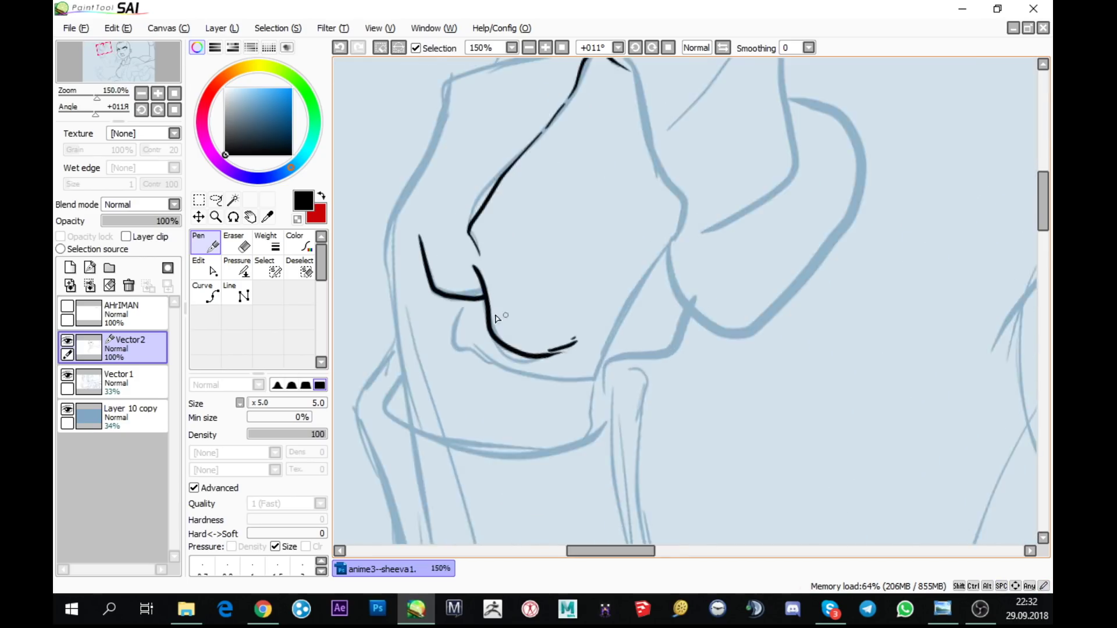
- Ink the heavier outer contour of the palm from the knuckle down the fist, along with the rounded curve below the palm crease
{"action": "mouse_move", "coordinate": [474, 293]}
{"action": "left_mouse_down"}
{"action": "mouse_move", "coordinate": [462, 309]}
{"action": "mouse_move", "coordinate": [475, 376]}
{"action": "mouse_move", "coordinate": [636, 410]}
{"action": "mouse_move", "coordinate": [748, 180]}
{"action": "mouse_move", "coordinate": [751, 141]}
{"action": "left_mouse_up"}
{"action": "mouse_move", "coordinate": [751, 141]}
{"action": "left_mouse_down"}
{"action": "mouse_move", "coordinate": [632, 336]}
{"action": "mouse_move", "coordinate": [582, 178]}
{"action": "mouse_move", "coordinate": [514, 132]}
{"action": "left_mouse_up"}
{"action": "left_click_drag", "start_coordinate": [731, 311], "coordinate": [789, 314]}
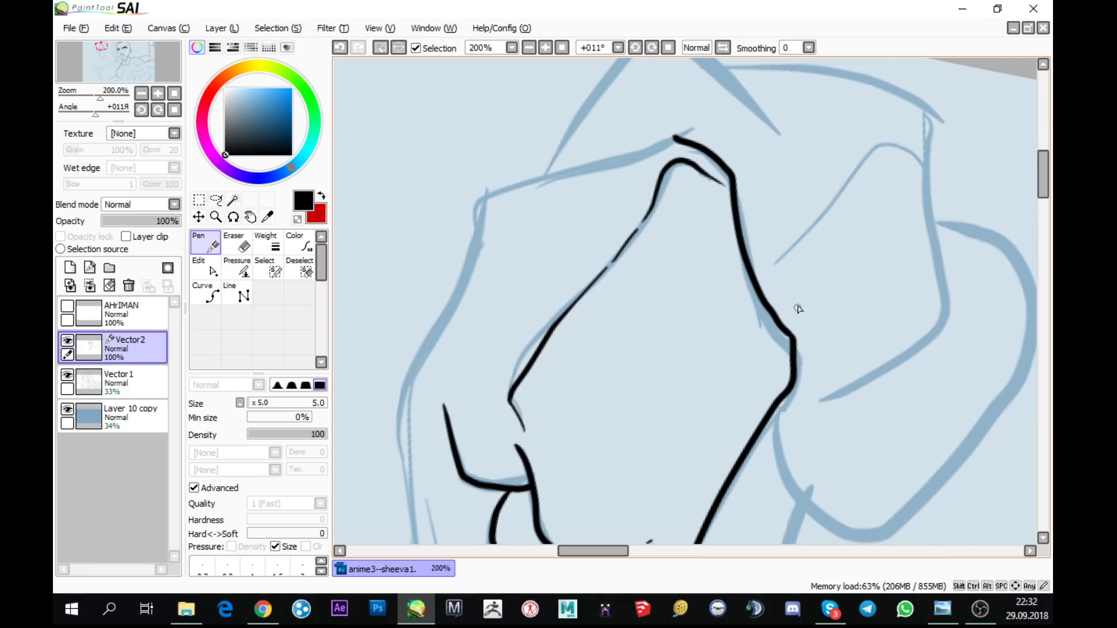
- Ink both edges of the first finger's pointed knuckle with the Pen, rotating the canvas as far as -90°
{"action": "left_click", "coordinate": [92, 109]}
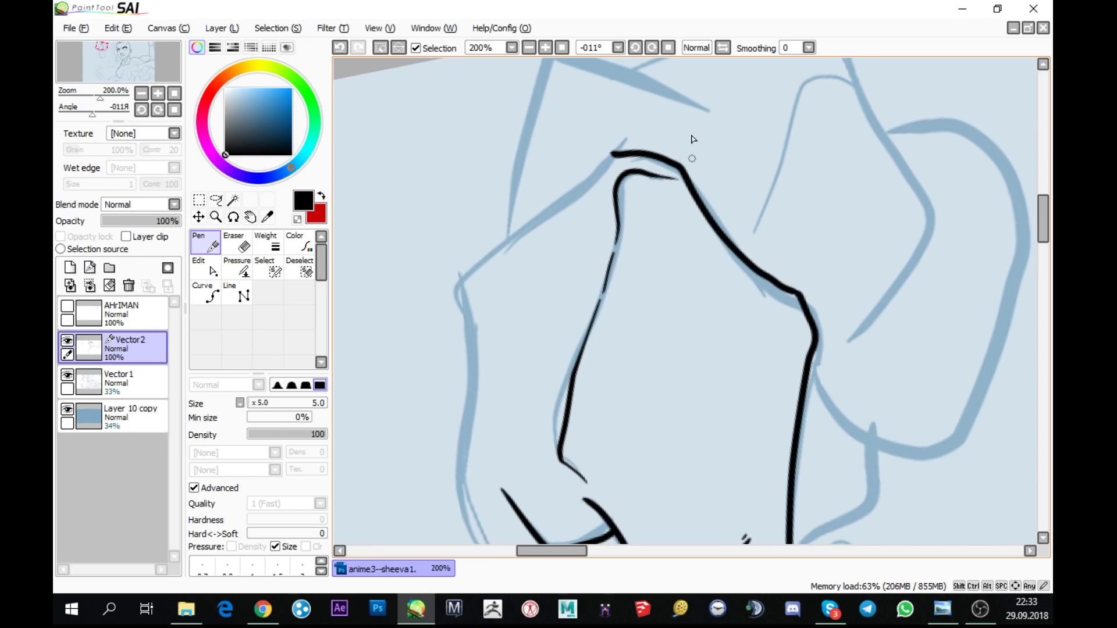
{"action": "mouse_move", "coordinate": [616, 166]}
{"action": "left_mouse_down"}
{"action": "mouse_move", "coordinate": [581, 294]}
{"action": "mouse_move", "coordinate": [541, 280]}
{"action": "left_mouse_up"}
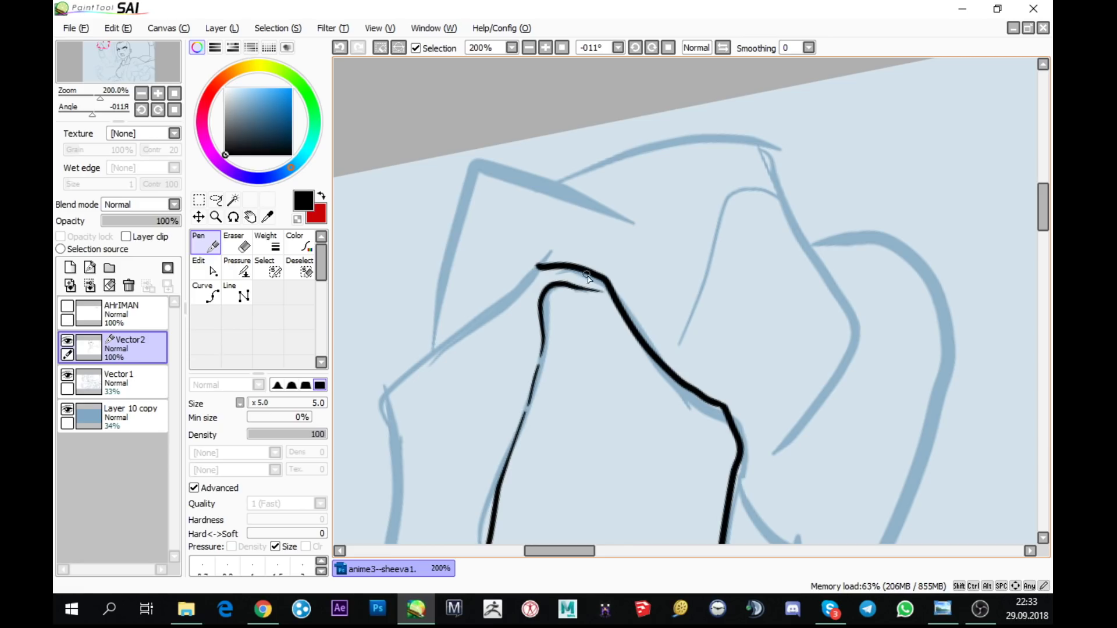
{"action": "mouse_move", "coordinate": [432, 349]}
{"action": "left_mouse_down"}
{"action": "mouse_move", "coordinate": [442, 264]}
{"action": "mouse_move", "coordinate": [484, 170]}
{"action": "left_mouse_up"}
{"action": "scroll", "coordinate": [347, 160], "scroll_direction": "up", "scroll_amount": 2}
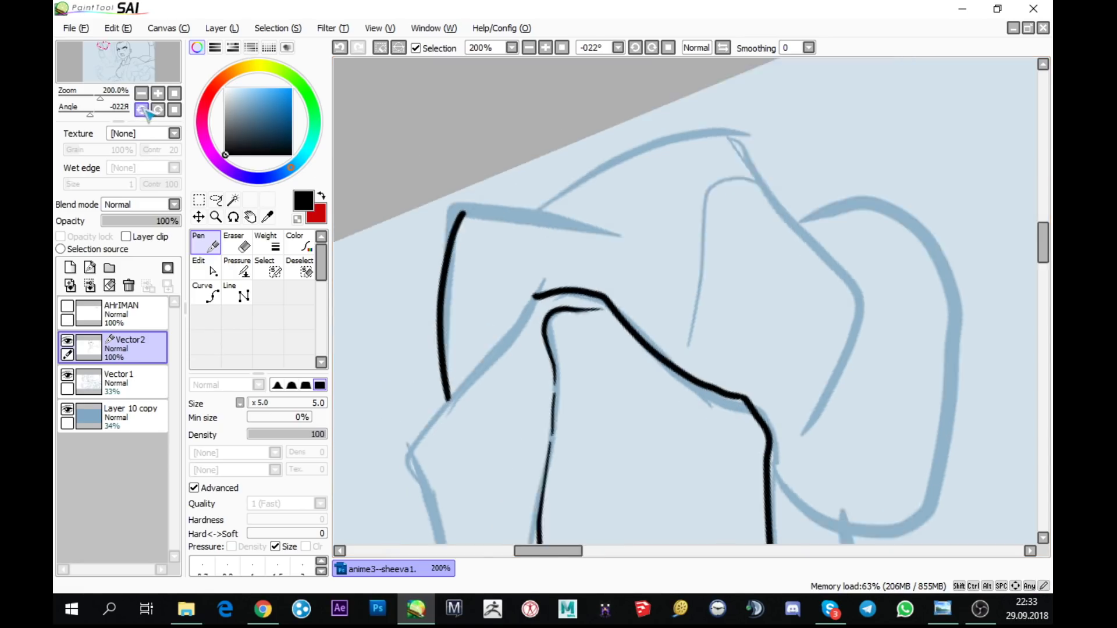
{"action": "left_click_drag", "start_coordinate": [347, 160], "coordinate": [486, 339]}
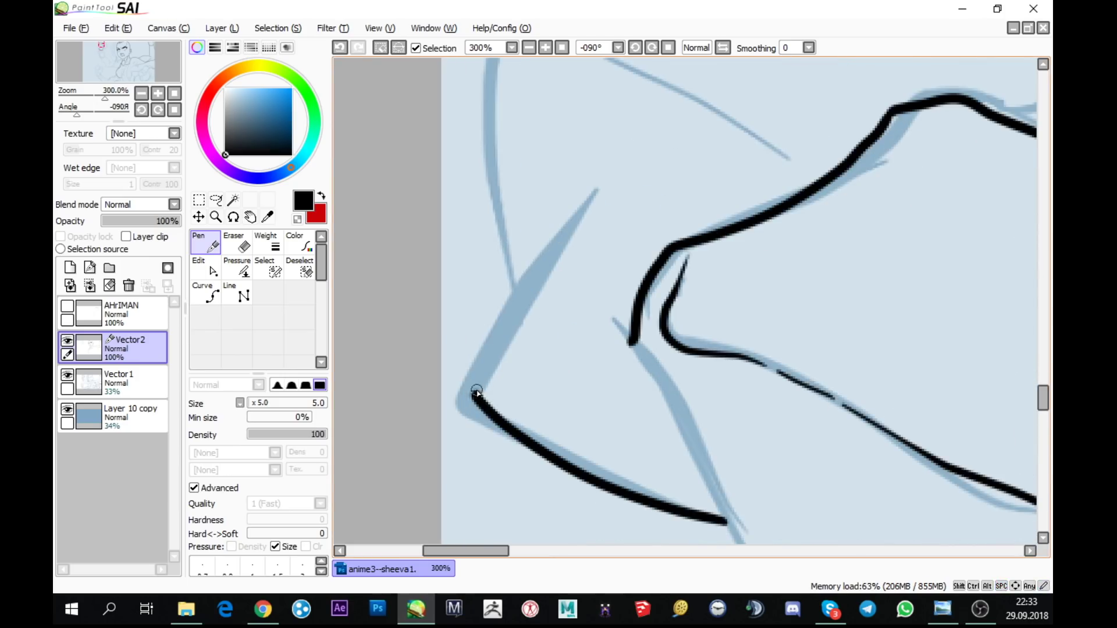
{"action": "left_click_drag", "start_coordinate": [474, 394], "coordinate": [611, 159]}
{"action": "left_click_drag", "start_coordinate": [611, 158], "coordinate": [535, 333]}
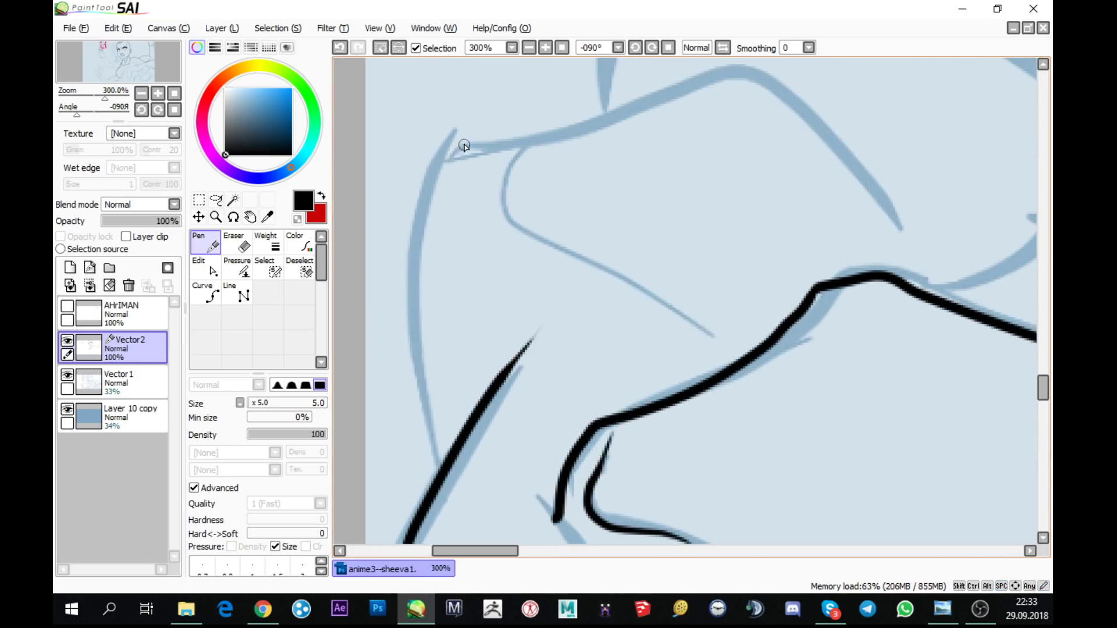
- Ink the curved outline of the next finger, and with the canvas rotated to -135° outline the remaining fingers of the fist
{"action": "mouse_move", "coordinate": [464, 145]}
{"action": "left_mouse_down"}
{"action": "mouse_move", "coordinate": [426, 196]}
{"action": "mouse_move", "coordinate": [417, 262]}
{"action": "mouse_move", "coordinate": [440, 459]}
{"action": "left_mouse_up"}
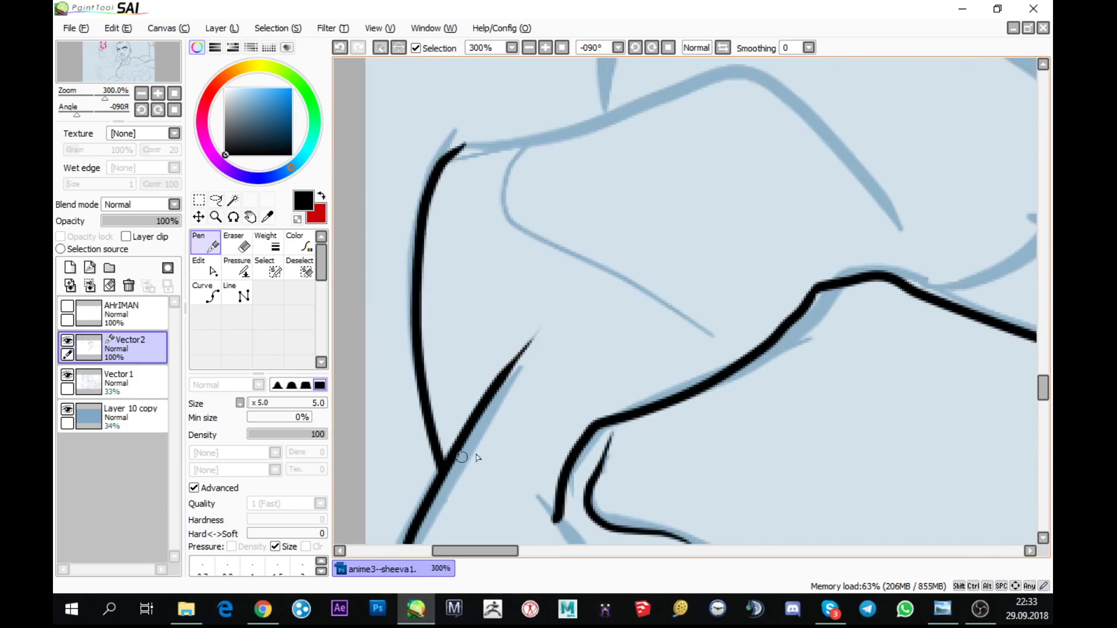
{"action": "key", "text": "Delete"}
{"action": "key", "text": "Delete"}
{"action": "key", "text": "Delete"}
{"action": "mouse_move", "coordinate": [489, 245]}
{"action": "left_mouse_down"}
{"action": "mouse_move", "coordinate": [576, 254]}
{"action": "mouse_move", "coordinate": [555, 336]}
{"action": "left_mouse_up"}
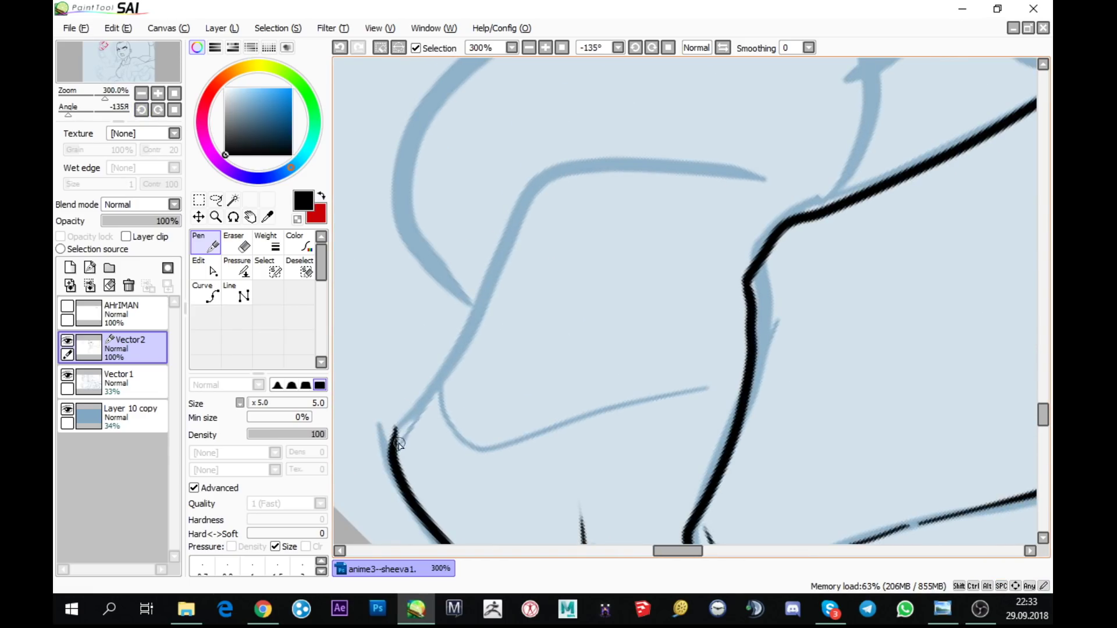
{"action": "mouse_move", "coordinate": [392, 444]}
{"action": "left_mouse_down"}
{"action": "mouse_move", "coordinate": [482, 308]}
{"action": "mouse_move", "coordinate": [533, 189]}
{"action": "mouse_move", "coordinate": [558, 171]}
{"action": "mouse_move", "coordinate": [650, 158]}
{"action": "mouse_move", "coordinate": [732, 173]}
{"action": "mouse_move", "coordinate": [782, 201]}
{"action": "mouse_move", "coordinate": [861, 263]}
{"action": "mouse_move", "coordinate": [765, 438]}
{"action": "mouse_move", "coordinate": [811, 357]}
{"action": "left_mouse_up"}
{"action": "mouse_move", "coordinate": [458, 456]}
{"action": "left_mouse_down"}
{"action": "mouse_move", "coordinate": [379, 383]}
{"action": "mouse_move", "coordinate": [386, 305]}
{"action": "mouse_move", "coordinate": [430, 238]}
{"action": "mouse_move", "coordinate": [513, 188]}
{"action": "mouse_move", "coordinate": [741, 93]}
{"action": "mouse_move", "coordinate": [783, 92]}
{"action": "mouse_move", "coordinate": [842, 155]}
{"action": "mouse_move", "coordinate": [847, 246]}
{"action": "mouse_move", "coordinate": [818, 326]}
{"action": "mouse_move", "coordinate": [781, 368]}
{"action": "left_mouse_up"}
{"action": "mouse_move", "coordinate": [909, 396]}
{"action": "left_mouse_down"}
{"action": "mouse_move", "coordinate": [653, 442]}
{"action": "mouse_move", "coordinate": [646, 402]}
{"action": "left_mouse_up"}
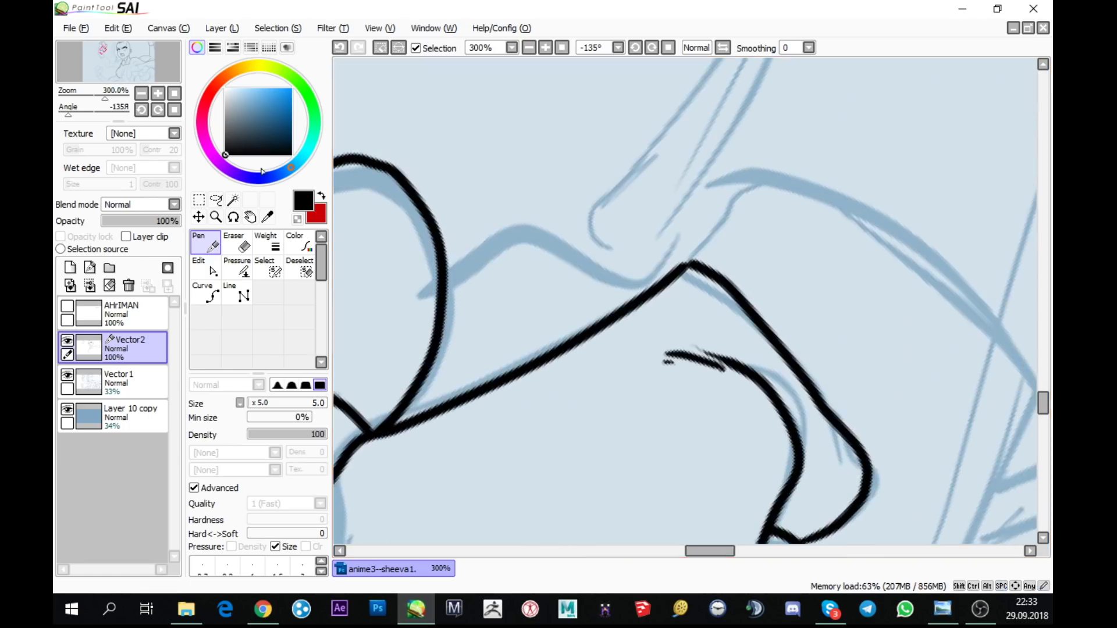
- Reset the canvas rotation and ink the bent contour below the last finger plus short overlapping crease strokes at the wrist
{"action": "key", "text": "End"}
{"action": "left_click_drag", "start_coordinate": [588, 372], "coordinate": [438, 469]}
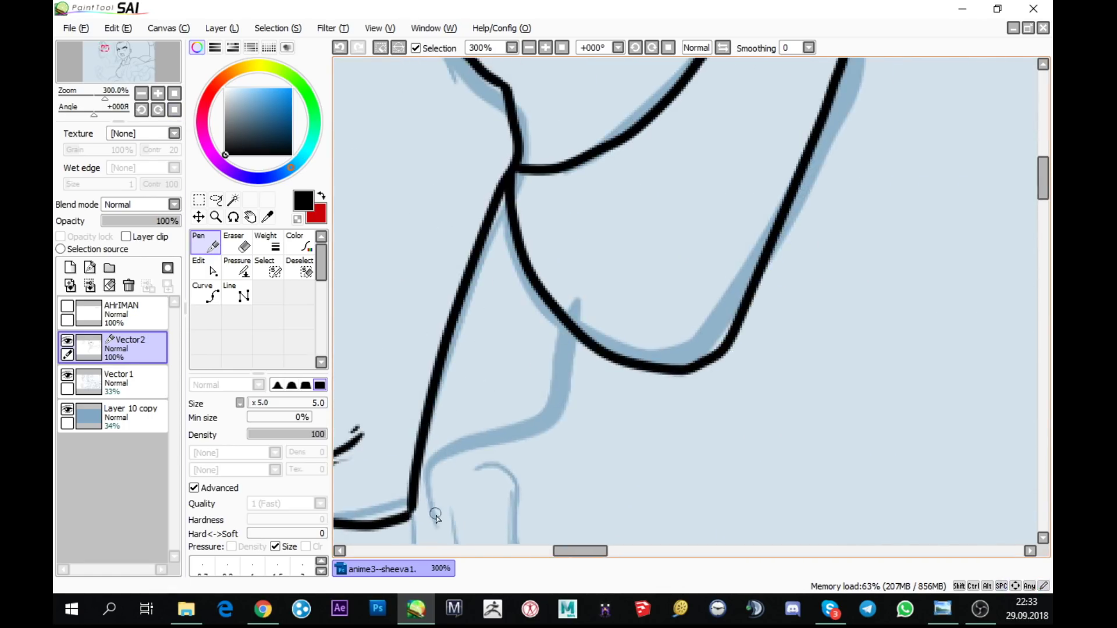
{"action": "mouse_move", "coordinate": [438, 533]}
{"action": "left_mouse_down"}
{"action": "mouse_move", "coordinate": [431, 484]}
{"action": "mouse_move", "coordinate": [477, 451]}
{"action": "mouse_move", "coordinate": [530, 443]}
{"action": "mouse_move", "coordinate": [576, 327]}
{"action": "left_mouse_up"}
{"action": "left_click_drag", "start_coordinate": [620, 465], "coordinate": [896, 195]}
{"action": "mouse_move", "coordinate": [828, 272]}
{"action": "left_mouse_down"}
{"action": "mouse_move", "coordinate": [890, 289]}
{"action": "mouse_move", "coordinate": [611, 220]}
{"action": "mouse_move", "coordinate": [604, 252]}
{"action": "left_mouse_up"}
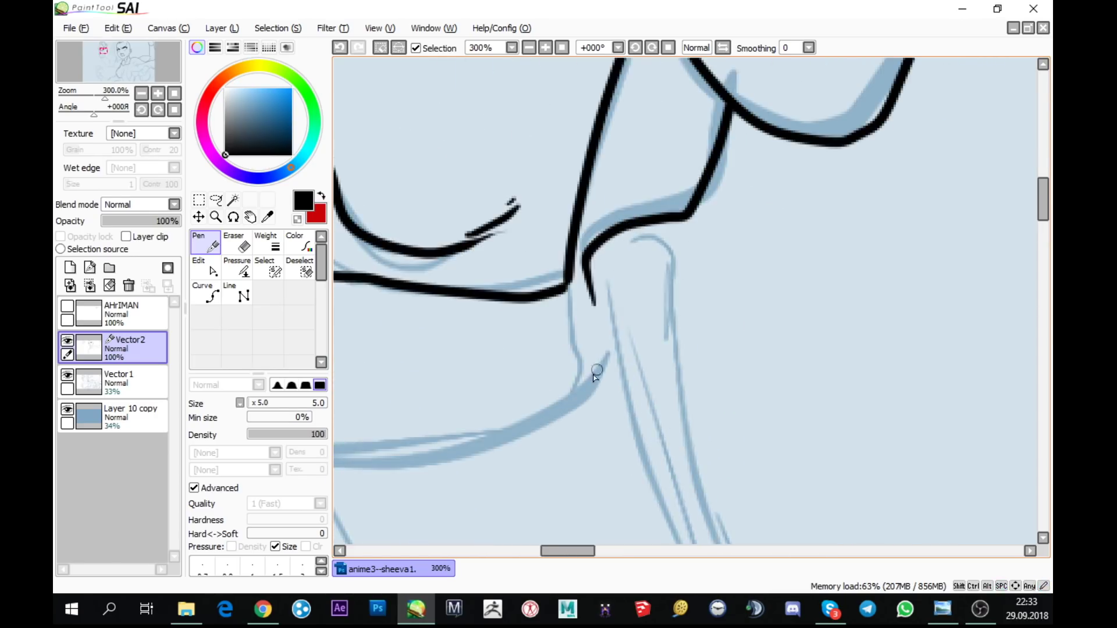
{"action": "mouse_move", "coordinate": [573, 398]}
{"action": "left_mouse_down"}
{"action": "mouse_move", "coordinate": [626, 308]}
{"action": "mouse_move", "coordinate": [598, 245]}
{"action": "mouse_move", "coordinate": [620, 338]}
{"action": "left_mouse_up"}
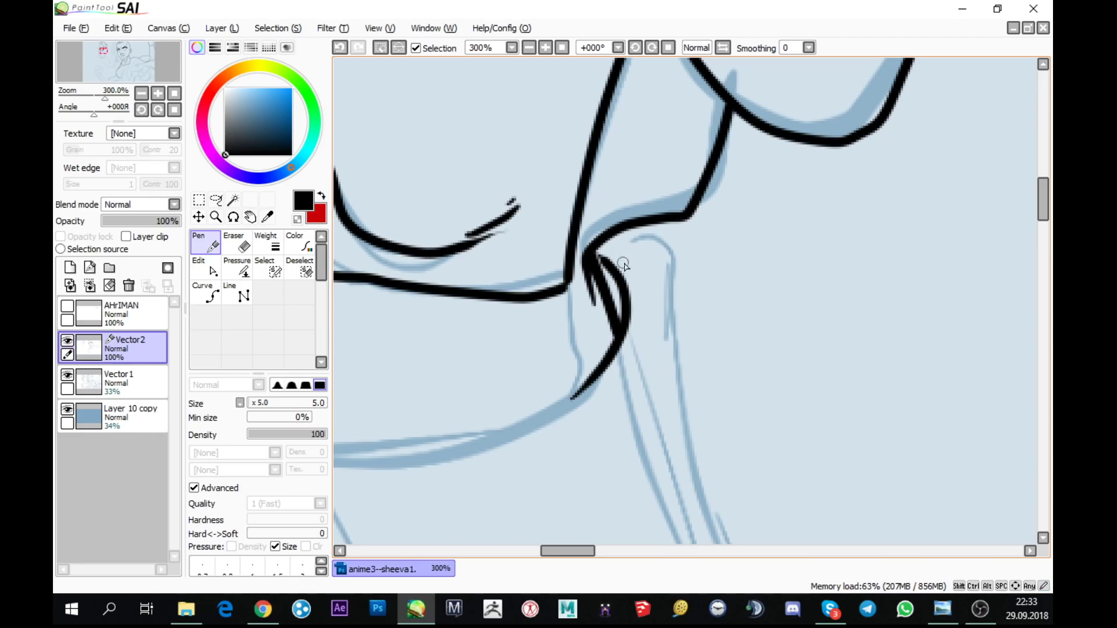
{"action": "scroll", "coordinate": [833, 337], "scroll_direction": "down", "scroll_amount": 2}
{"action": "mouse_move", "coordinate": [808, 331]}
{"action": "left_mouse_down"}
{"action": "mouse_move", "coordinate": [731, 357]}
{"action": "mouse_move", "coordinate": [723, 344]}
{"action": "left_mouse_up"}
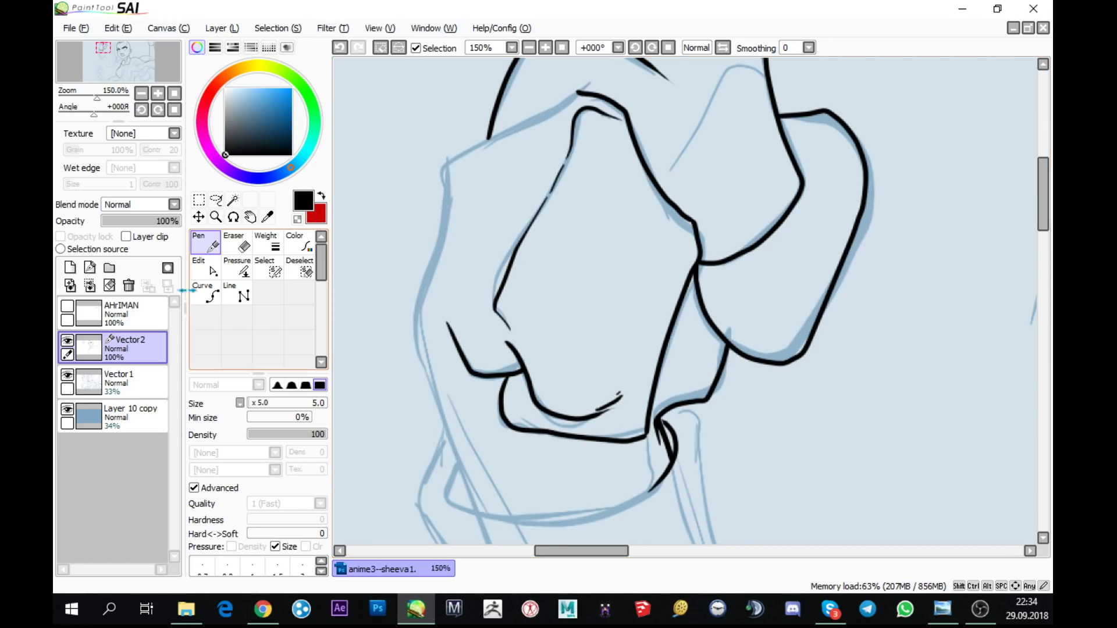
- Trace the back of the hand with the Curve tool from the knuckle down past the wrist, and add the cuff's upper corner
{"action": "left_click", "coordinate": [205, 294]}
{"action": "scroll", "coordinate": [580, 94], "scroll_direction": "up", "scroll_amount": 1}
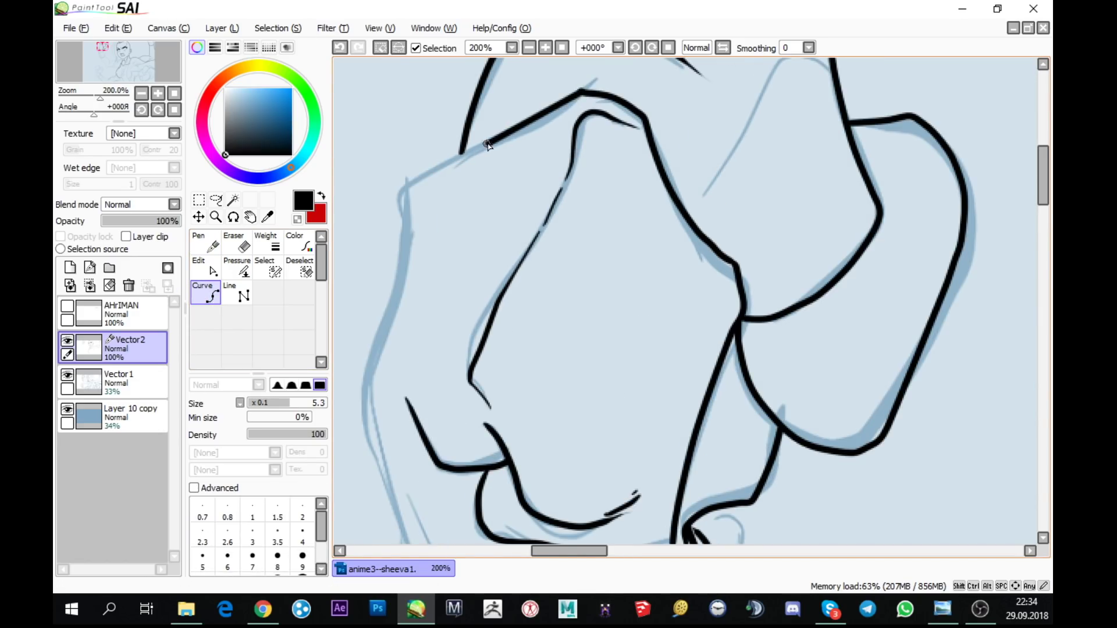
{"action": "left_click", "coordinate": [402, 179]}
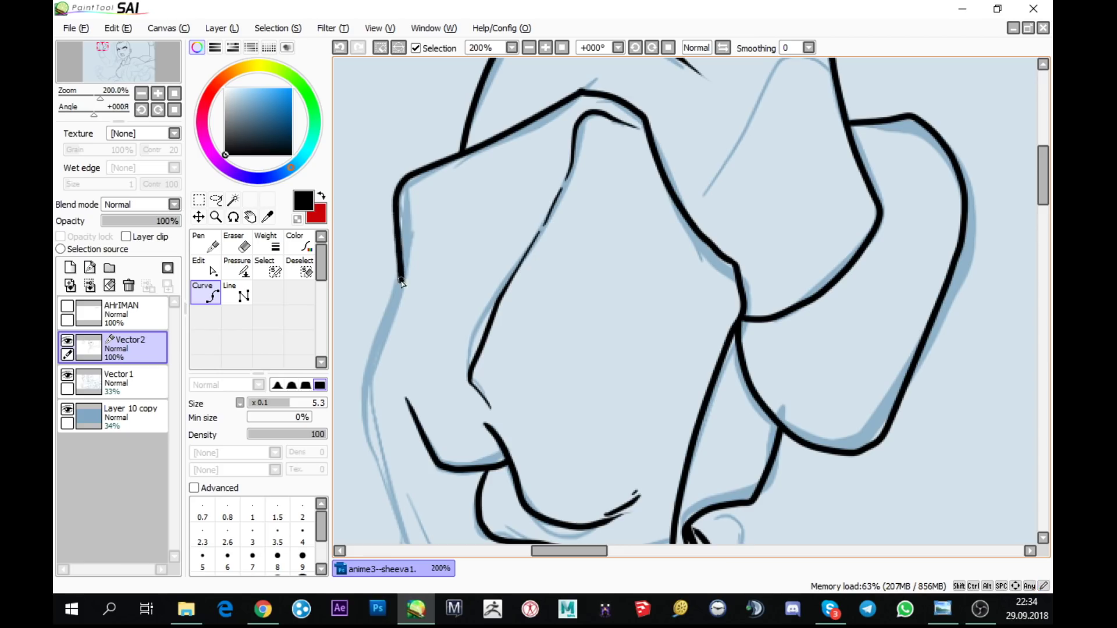
{"action": "left_click_drag", "start_coordinate": [385, 428], "coordinate": [383, 149]}
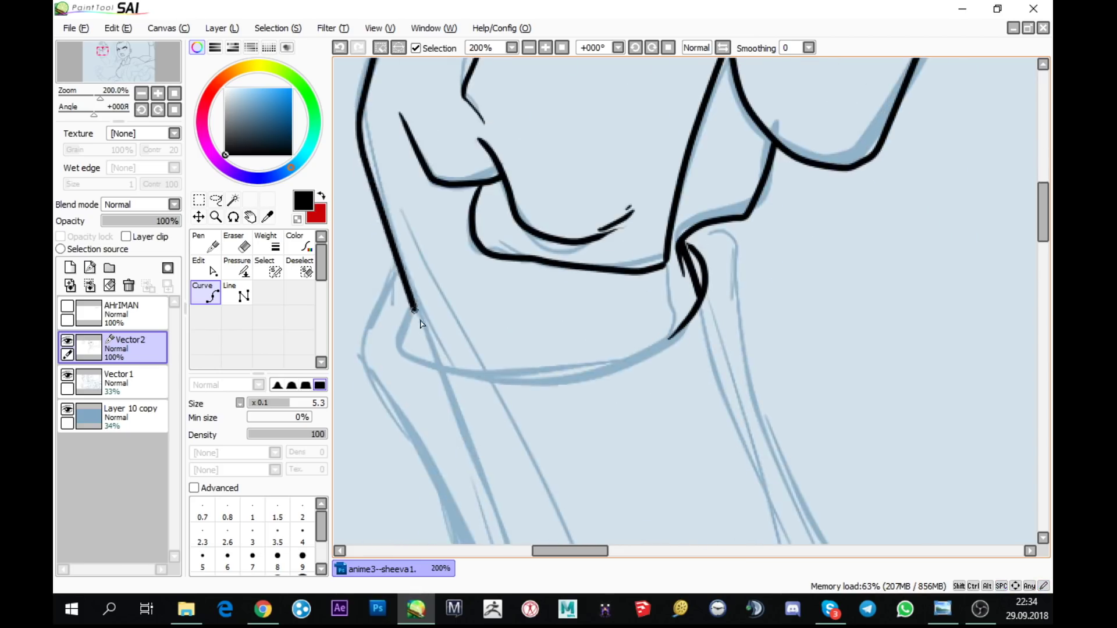
{"action": "left_click", "coordinate": [442, 365]}
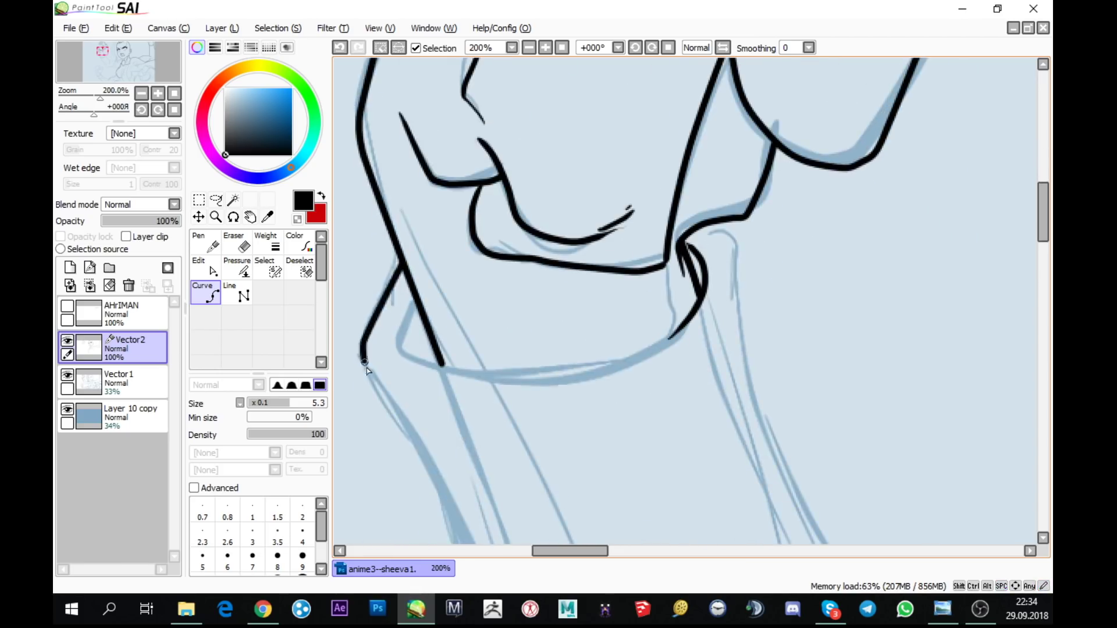
- Continue the Curve outline down the cuff's outer side, around its rounded lower edge and back up to the wrist
{"action": "left_click_drag", "start_coordinate": [367, 368], "coordinate": [402, 174]}
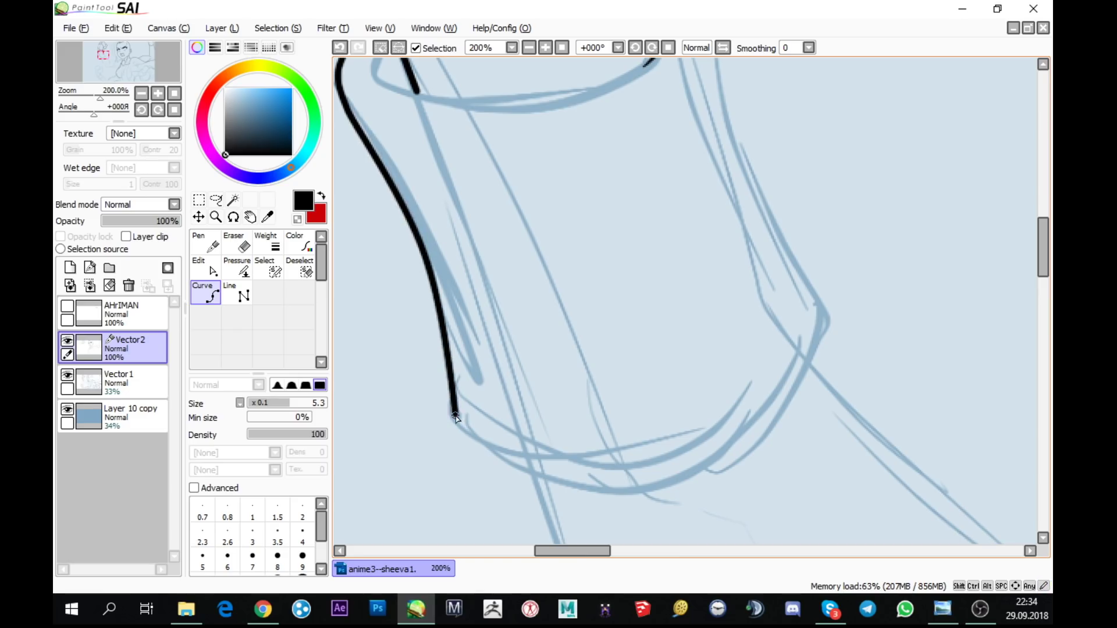
{"action": "left_click", "coordinate": [465, 440]}
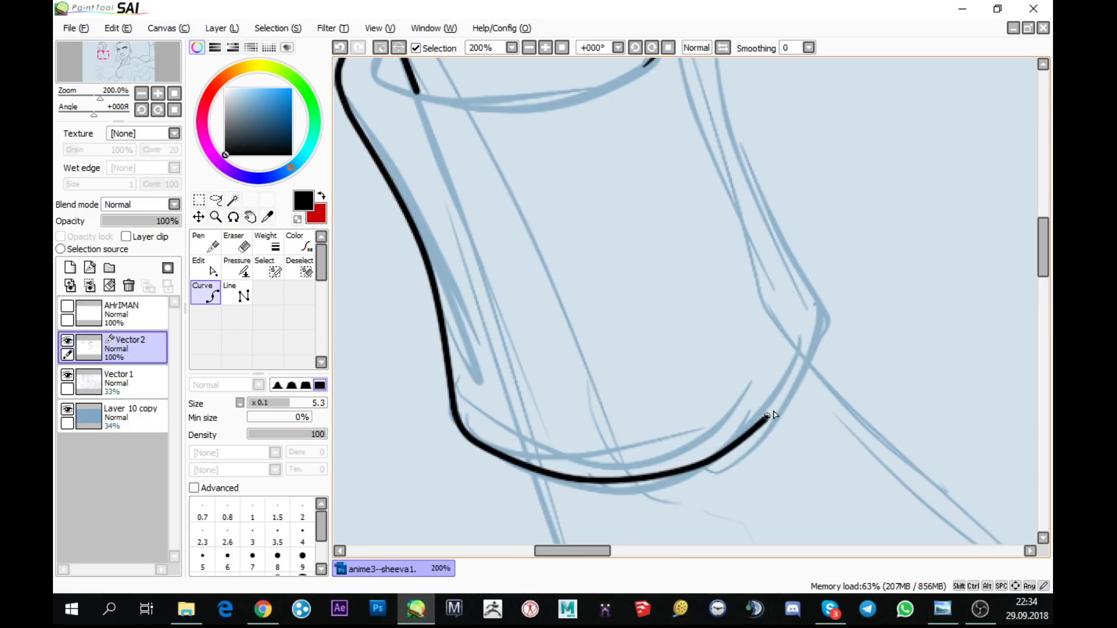
{"action": "left_click", "coordinate": [826, 308]}
{"action": "left_click_drag", "start_coordinate": [776, 229], "coordinate": [746, 400]}
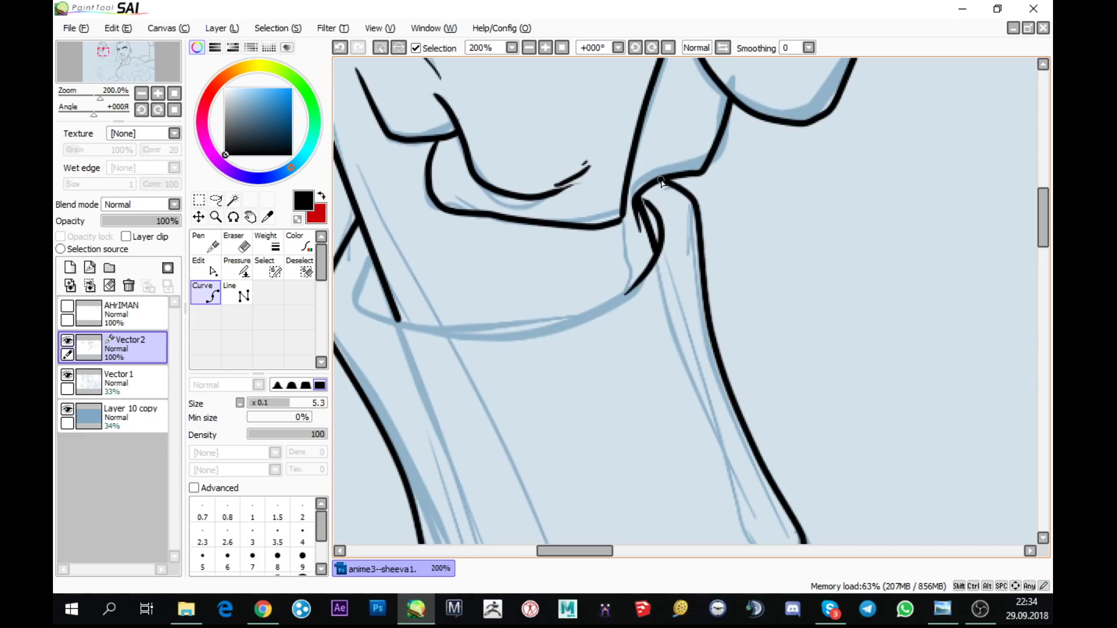
- Rotate the canvas to -45° and trace the curved upper rim of the cuff with the Curve tool up to the wrist crease
{"action": "left_click", "coordinate": [205, 245]}
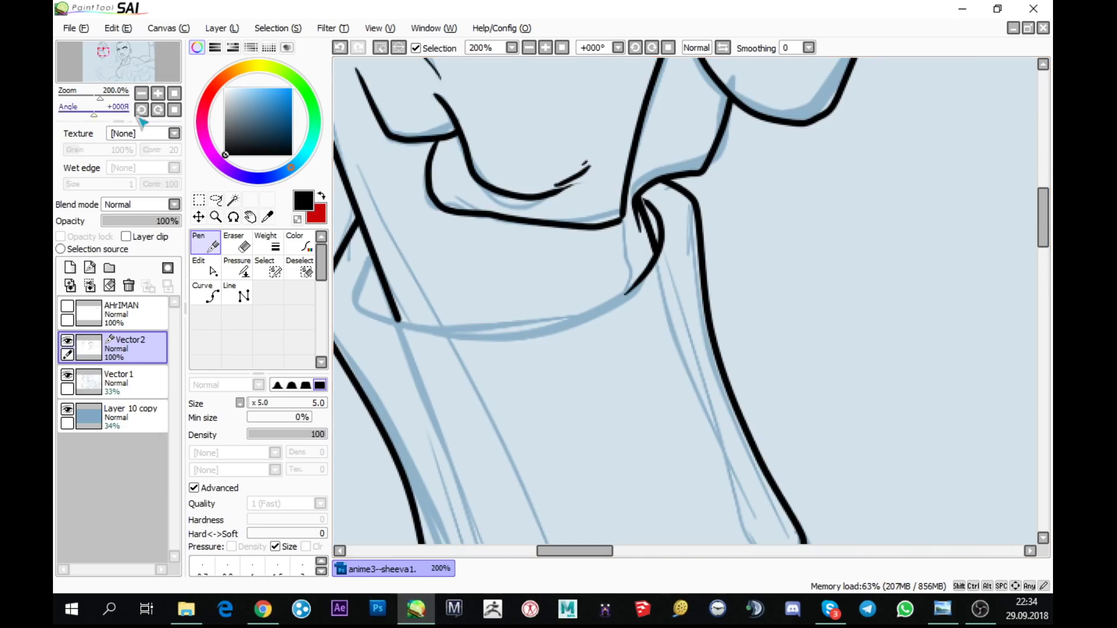
{"action": "key", "text": "Delete"}
{"action": "key", "text": "Delete"}
{"action": "key", "text": "Delete"}
{"action": "left_click", "coordinate": [207, 293]}
{"action": "scroll", "coordinate": [673, 175], "scroll_direction": "down", "scroll_amount": 3}
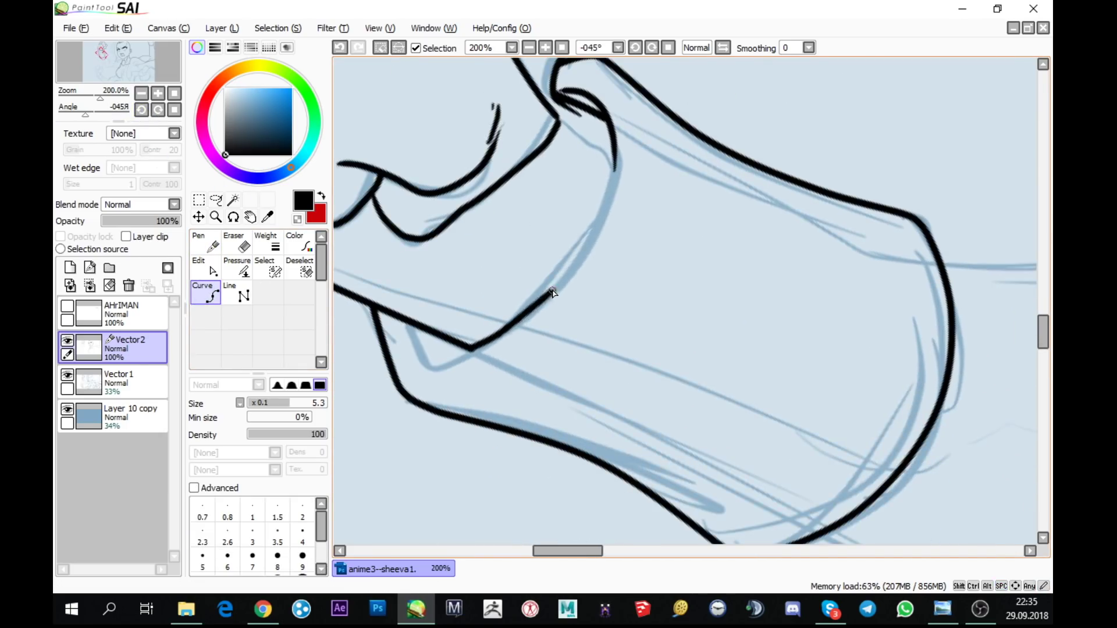
{"action": "left_click", "coordinate": [585, 237]}
{"action": "left_click", "coordinate": [614, 164]}
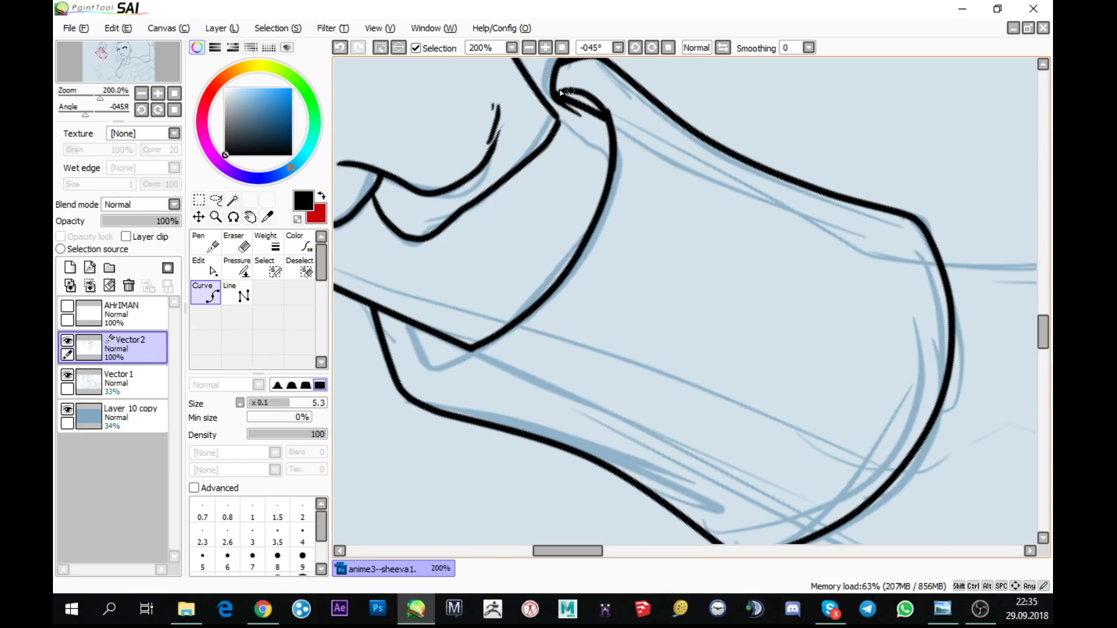
- Reset the canvas rotation and erase the surplus overlapping crease stroke at the wrist with the size 10 Eraser
{"action": "key", "text": "Home"}
{"action": "key", "text": "e"}
{"action": "scroll", "coordinate": [615, 203], "scroll_direction": "up", "scroll_amount": 3}
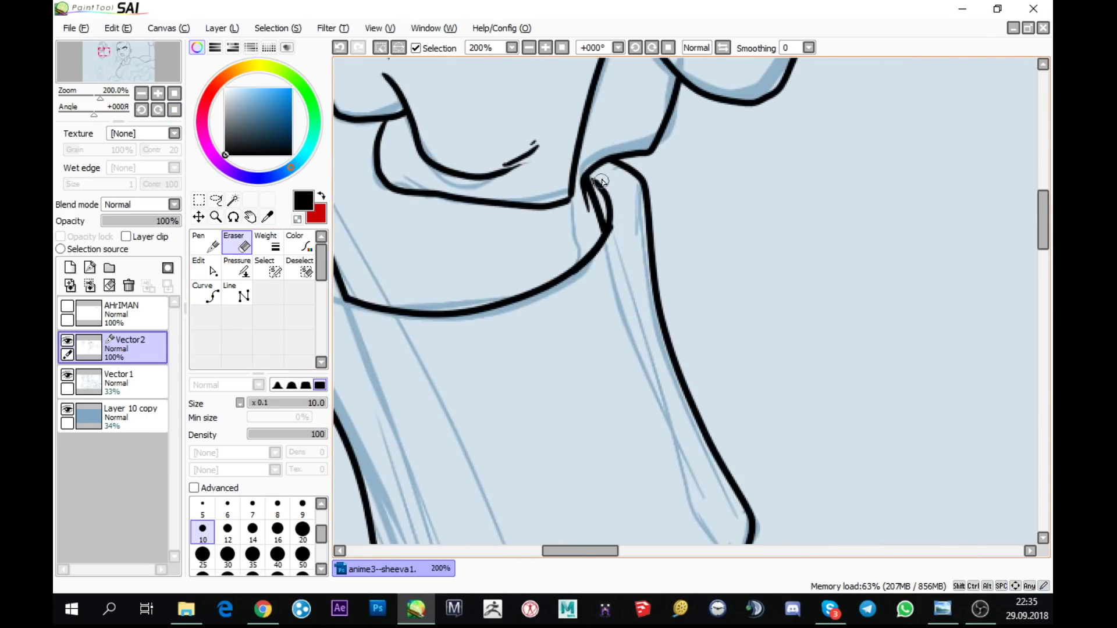
{"action": "left_click_drag", "start_coordinate": [614, 203], "coordinate": [611, 207]}
{"action": "scroll", "coordinate": [646, 293], "scroll_direction": "down", "scroll_amount": 3}
{"action": "key", "text": "ctrl+minus"}
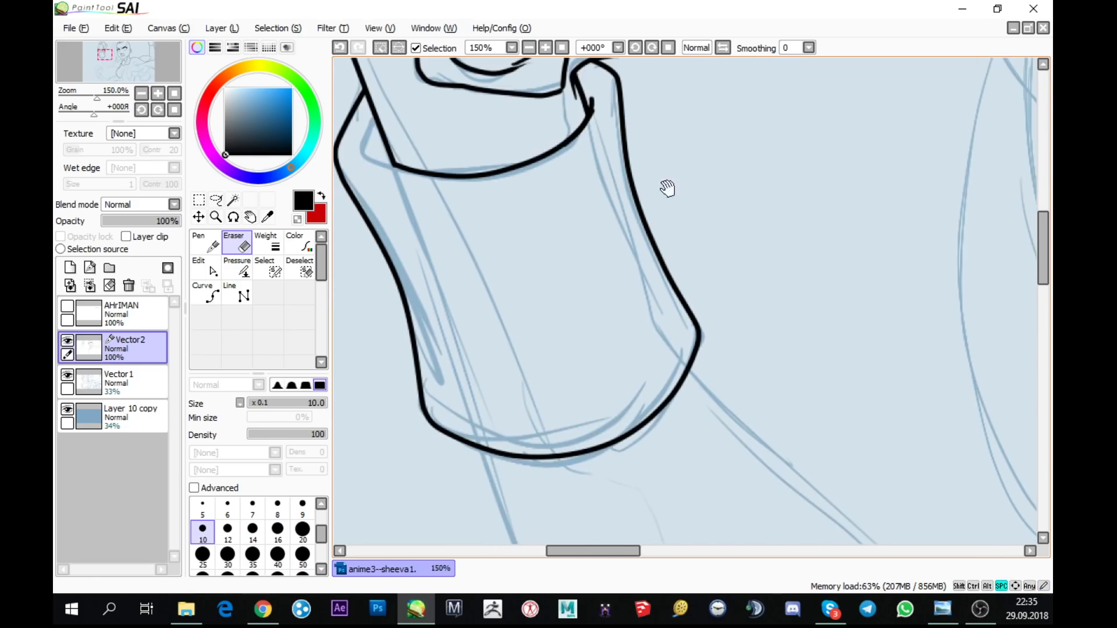
- Trace the inner forearm edge from the cuff around its bend with the Curve tool, and taper its end with the Pressure tool
{"action": "left_click", "coordinate": [212, 295]}
{"action": "scroll", "coordinate": [624, 150], "scroll_direction": "down", "scroll_amount": 5}
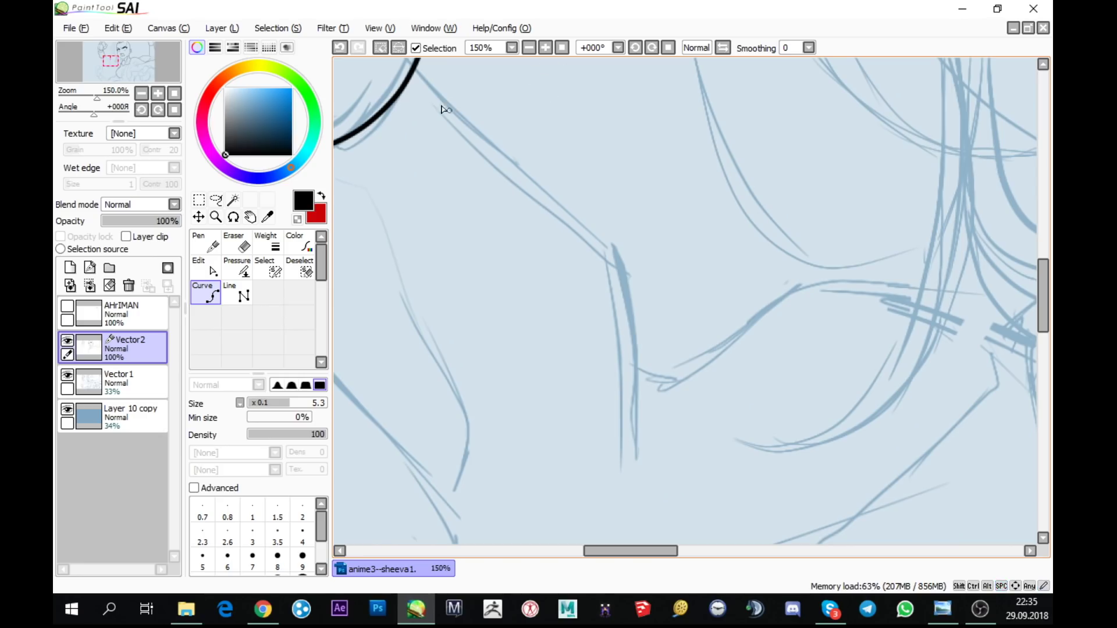
{"action": "left_click", "coordinate": [417, 64]}
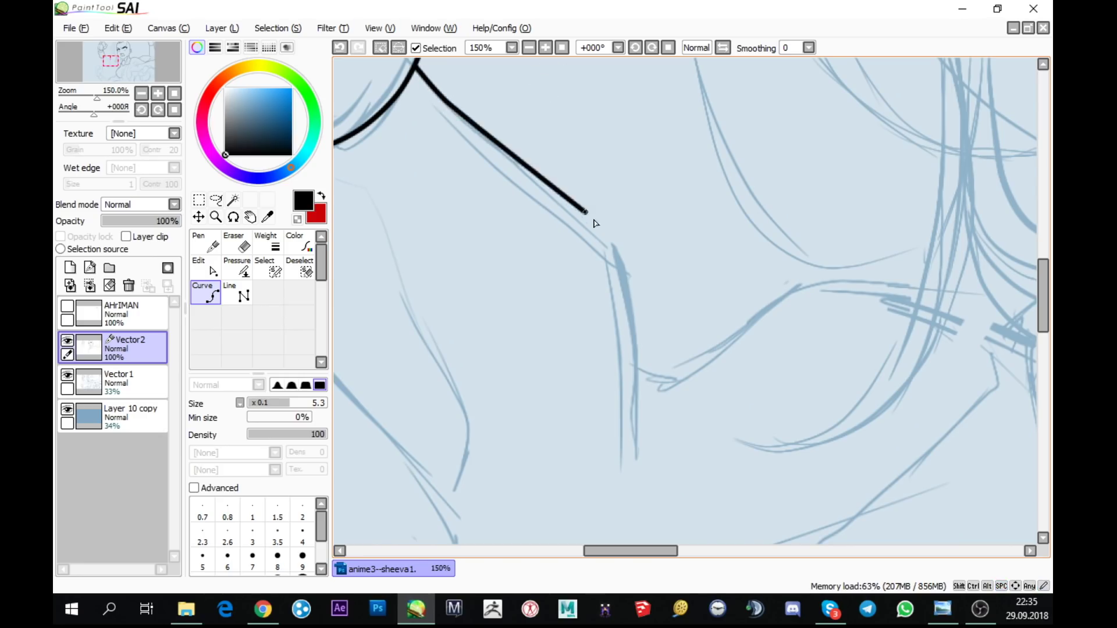
{"action": "left_click", "coordinate": [601, 238]}
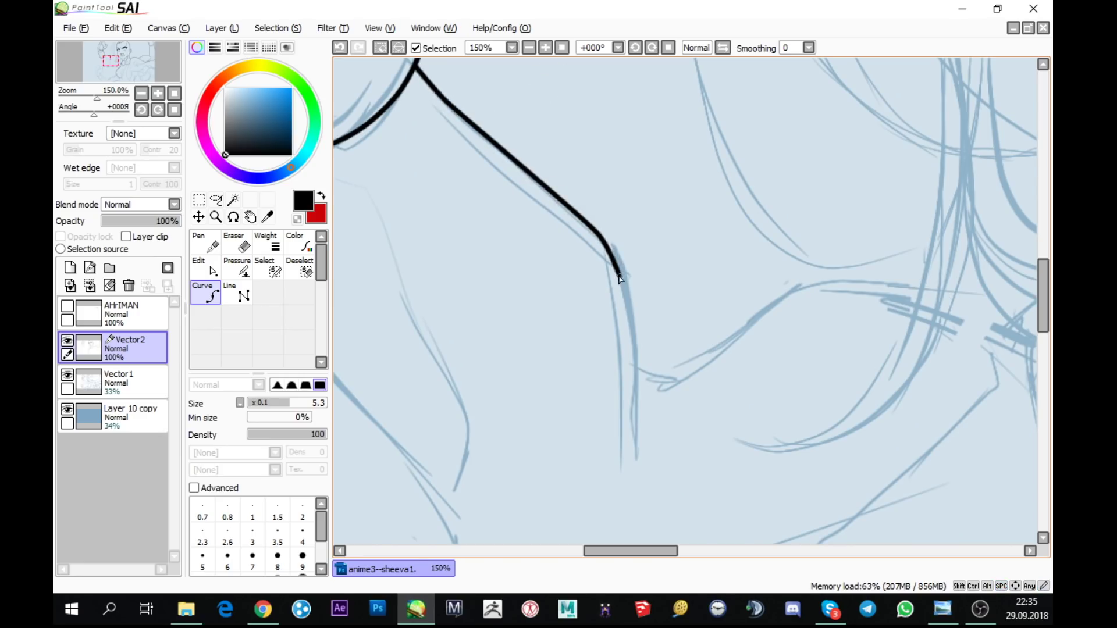
{"action": "double_click", "coordinate": [636, 459]}
{"action": "left_click", "coordinate": [237, 267]}
{"action": "left_click_drag", "start_coordinate": [636, 460], "coordinate": [588, 521]}
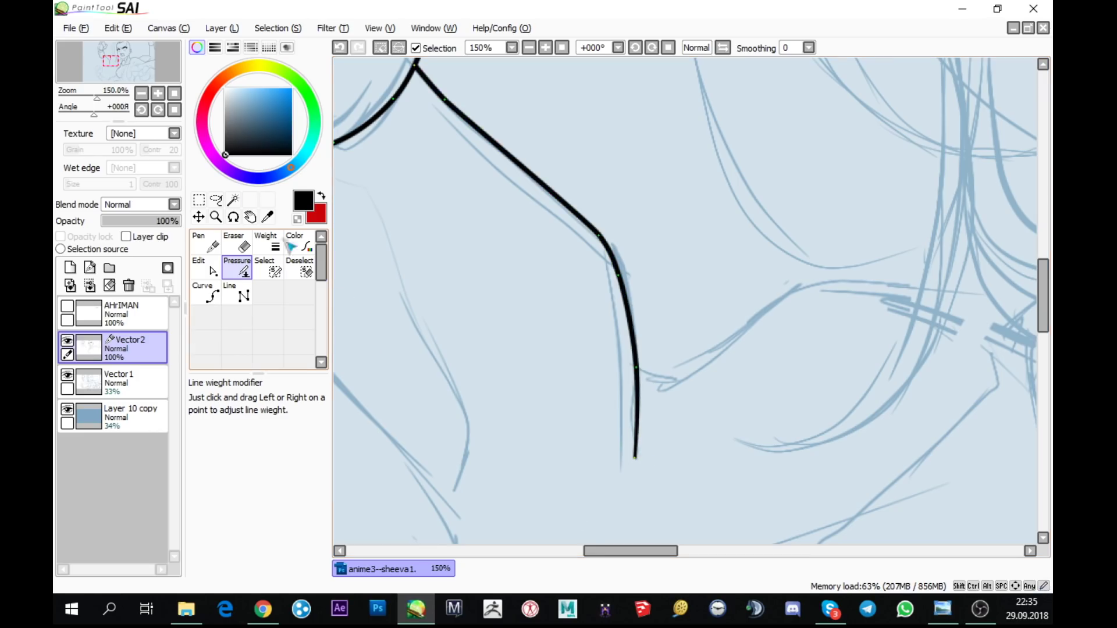
- Rotate the canvas to +33° and ink the forearm's outer edge and the bent inner muscle line with the Pen
{"action": "left_click", "coordinate": [158, 111]}
{"action": "left_click", "coordinate": [158, 111]}
{"action": "mouse_move", "coordinate": [543, 261]}
{"action": "left_mouse_down"}
{"action": "mouse_move", "coordinate": [598, 402]}
{"action": "mouse_move", "coordinate": [588, 332]}
{"action": "left_mouse_up"}
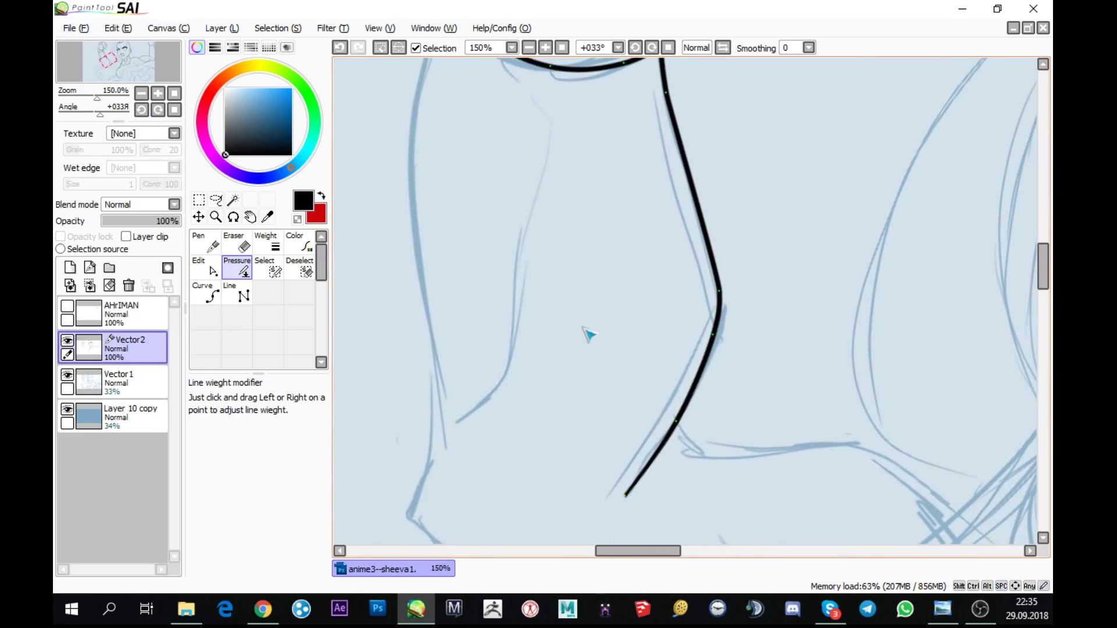
{"action": "key", "text": "n"}
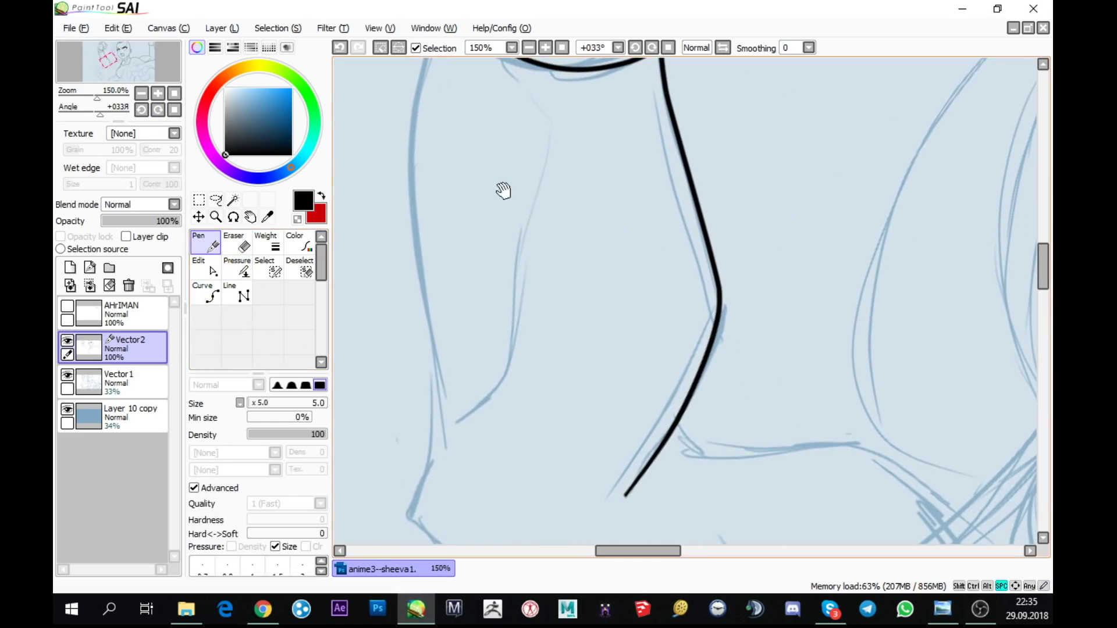
{"action": "left_click_drag", "start_coordinate": [504, 187], "coordinate": [468, 351]}
{"action": "mouse_move", "coordinate": [413, 497]}
{"action": "left_mouse_down"}
{"action": "mouse_move", "coordinate": [462, 456]}
{"action": "mouse_move", "coordinate": [487, 280]}
{"action": "left_mouse_up"}
{"action": "left_click_drag", "start_coordinate": [481, 320], "coordinate": [524, 184]}
{"action": "mouse_move", "coordinate": [687, 314]}
{"action": "left_mouse_down"}
{"action": "mouse_move", "coordinate": [785, 382]}
{"action": "mouse_move", "coordinate": [578, 229]}
{"action": "mouse_move", "coordinate": [467, 105]}
{"action": "mouse_move", "coordinate": [441, 125]}
{"action": "mouse_move", "coordinate": [421, 256]}
{"action": "mouse_move", "coordinate": [461, 531]}
{"action": "left_mouse_up"}
- Ink a short hatch stroke at the end of the forearm's outer edge and the curved contour down to the elbow corner
{"action": "scroll", "coordinate": [590, 458], "scroll_direction": "up", "scroll_amount": 1}
{"action": "left_click_drag", "start_coordinate": [582, 291], "coordinate": [631, 315]}
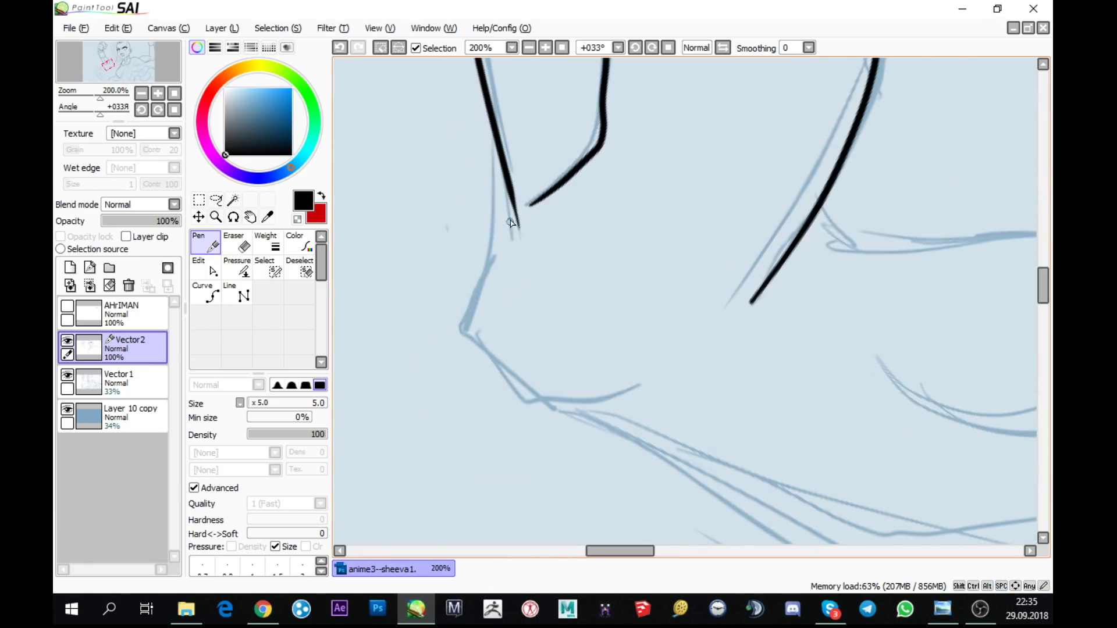
{"action": "left_click_drag", "start_coordinate": [512, 213], "coordinate": [511, 262]}
{"action": "mouse_move", "coordinate": [496, 129]}
{"action": "left_mouse_down"}
{"action": "mouse_move", "coordinate": [486, 269]}
{"action": "mouse_move", "coordinate": [465, 336]}
{"action": "left_mouse_up"}
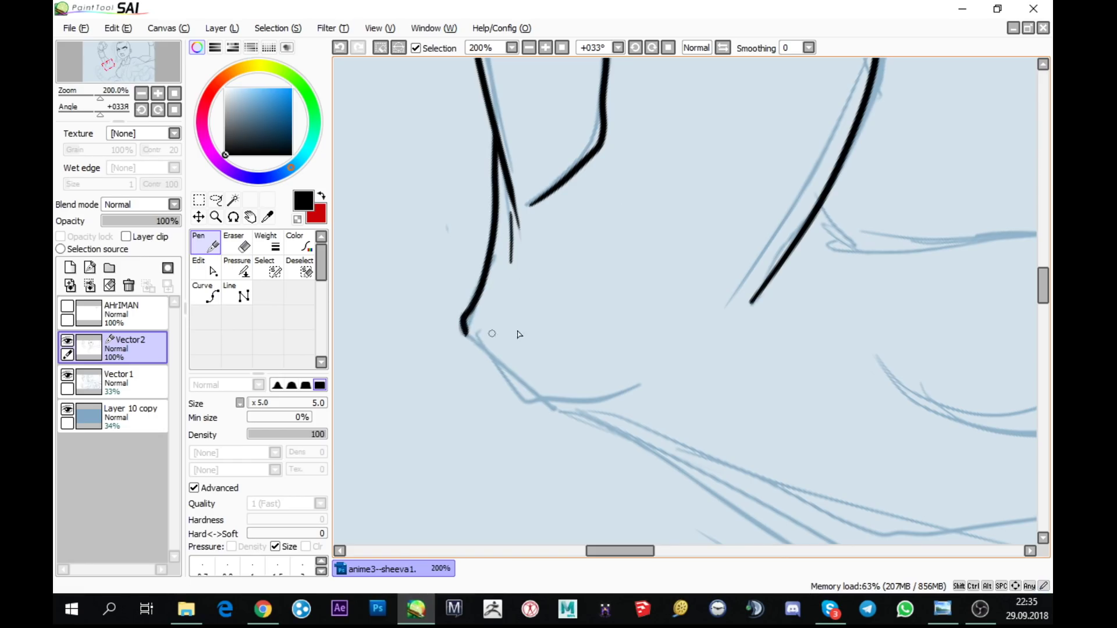
- Rotate the canvas to -33° and ink the elbow contour from its corner along the underside and up into the crook
{"action": "left_click", "coordinate": [159, 110]}
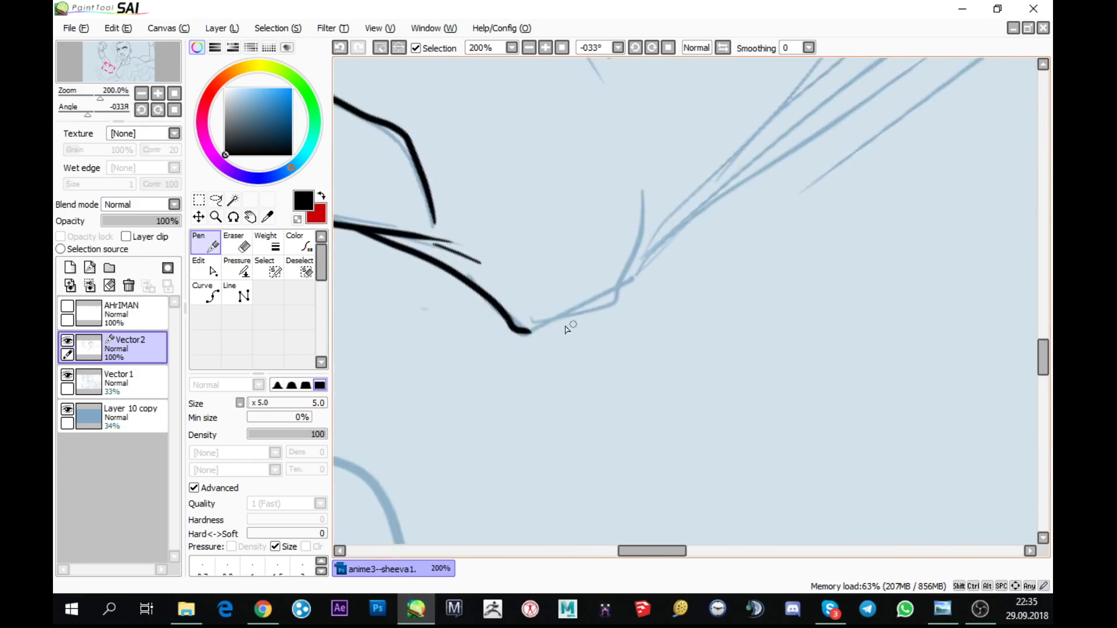
{"action": "scroll", "coordinate": [570, 329], "scroll_direction": "up", "scroll_amount": 1}
{"action": "mouse_move", "coordinate": [517, 329]}
{"action": "left_mouse_down"}
{"action": "mouse_move", "coordinate": [669, 261]}
{"action": "mouse_move", "coordinate": [692, 96]}
{"action": "left_mouse_up"}
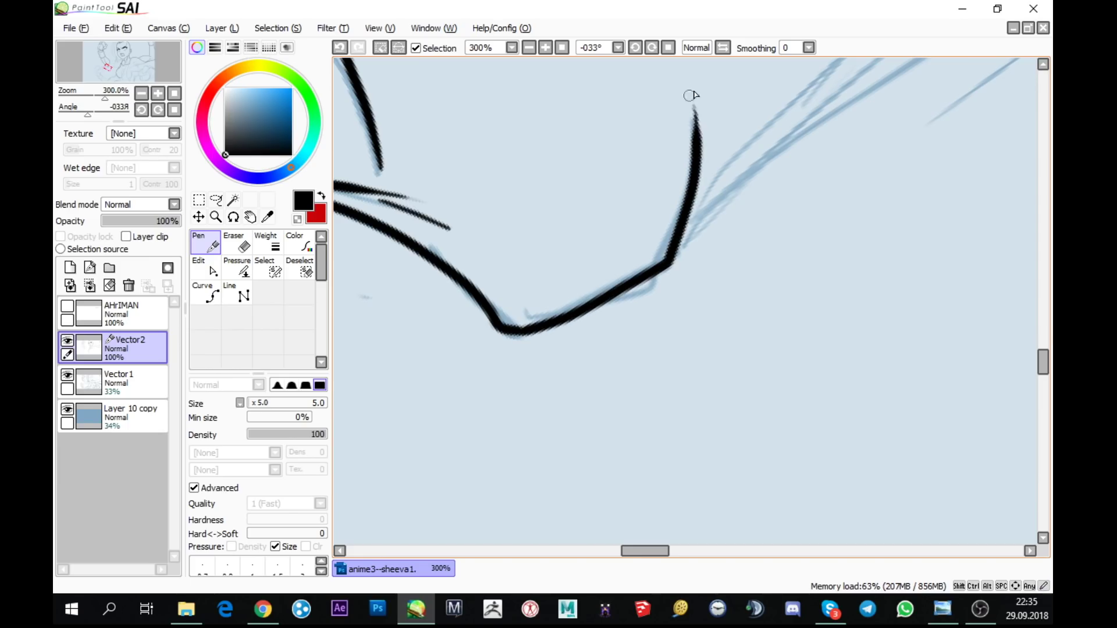
- Ink the short bent crease line beside the lower end of the forearm's inner edge, with a small hatch mark at its tip
{"action": "scroll", "coordinate": [789, 260], "scroll_direction": "down", "scroll_amount": 1}
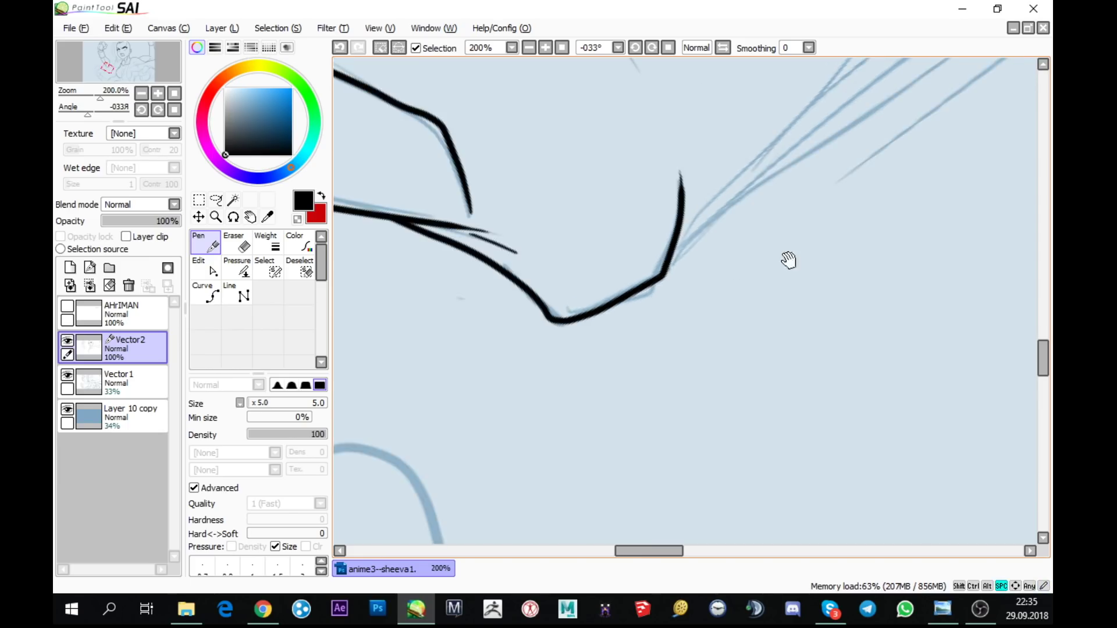
{"action": "left_click_drag", "start_coordinate": [789, 260], "coordinate": [616, 387]}
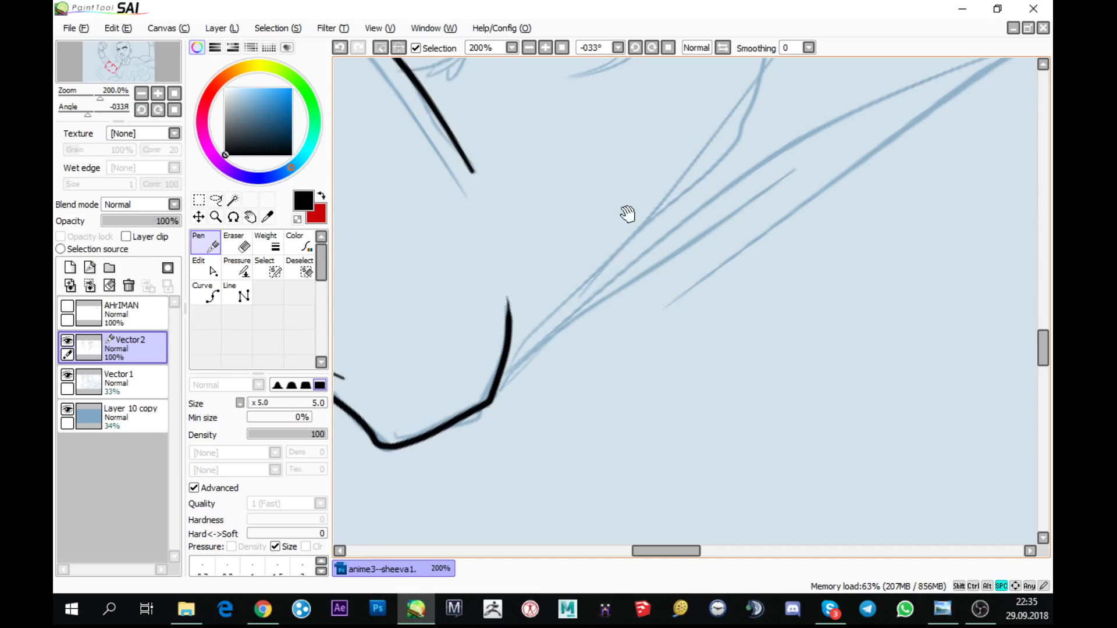
{"action": "left_click_drag", "start_coordinate": [629, 212], "coordinate": [736, 504]}
{"action": "mouse_move", "coordinate": [519, 384]}
{"action": "left_mouse_down"}
{"action": "mouse_move", "coordinate": [563, 430]}
{"action": "mouse_move", "coordinate": [559, 458]}
{"action": "left_mouse_up"}
{"action": "mouse_move", "coordinate": [740, 366]}
{"action": "left_mouse_down"}
{"action": "mouse_move", "coordinate": [691, 441]}
{"action": "mouse_move", "coordinate": [696, 451]}
{"action": "mouse_move", "coordinate": [594, 578]}
{"action": "mouse_move", "coordinate": [745, 331]}
{"action": "left_mouse_up"}
- Ink the upper arm's top contour down toward the elbow and join it to the forearm edge with a short curve
{"action": "mouse_move", "coordinate": [817, 141]}
{"action": "left_mouse_down"}
{"action": "mouse_move", "coordinate": [572, 213]}
{"action": "mouse_move", "coordinate": [515, 278]}
{"action": "mouse_move", "coordinate": [445, 466]}
{"action": "left_mouse_up"}
{"action": "left_click_drag", "start_coordinate": [581, 375], "coordinate": [709, 272]}
{"action": "scroll", "coordinate": [567, 311], "scroll_direction": "up", "scroll_amount": 1}
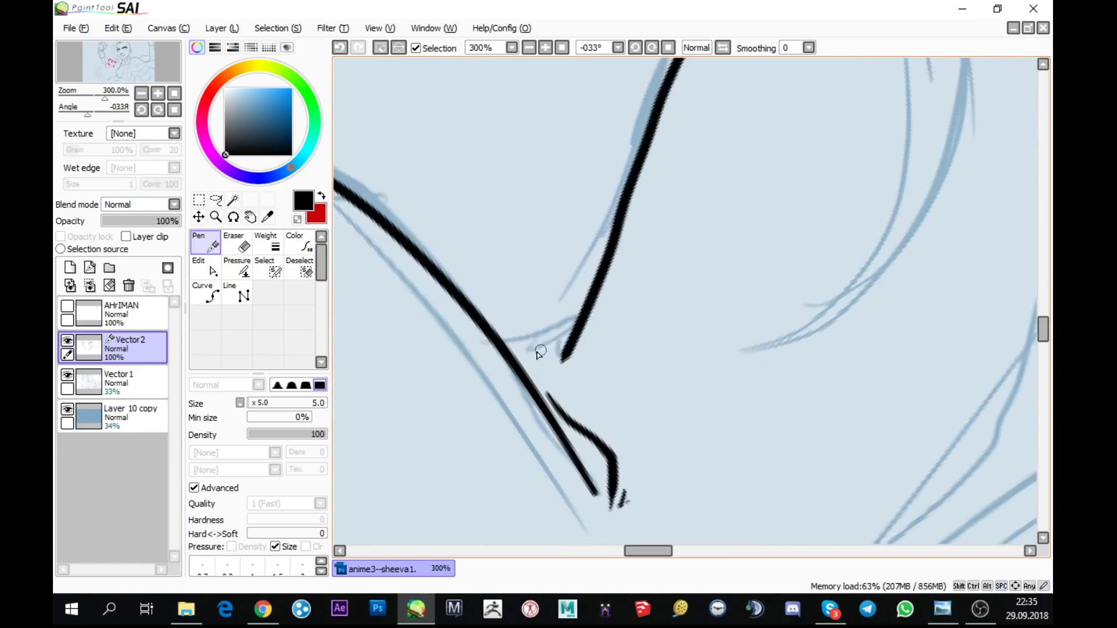
{"action": "left_click_drag", "start_coordinate": [506, 346], "coordinate": [601, 296]}
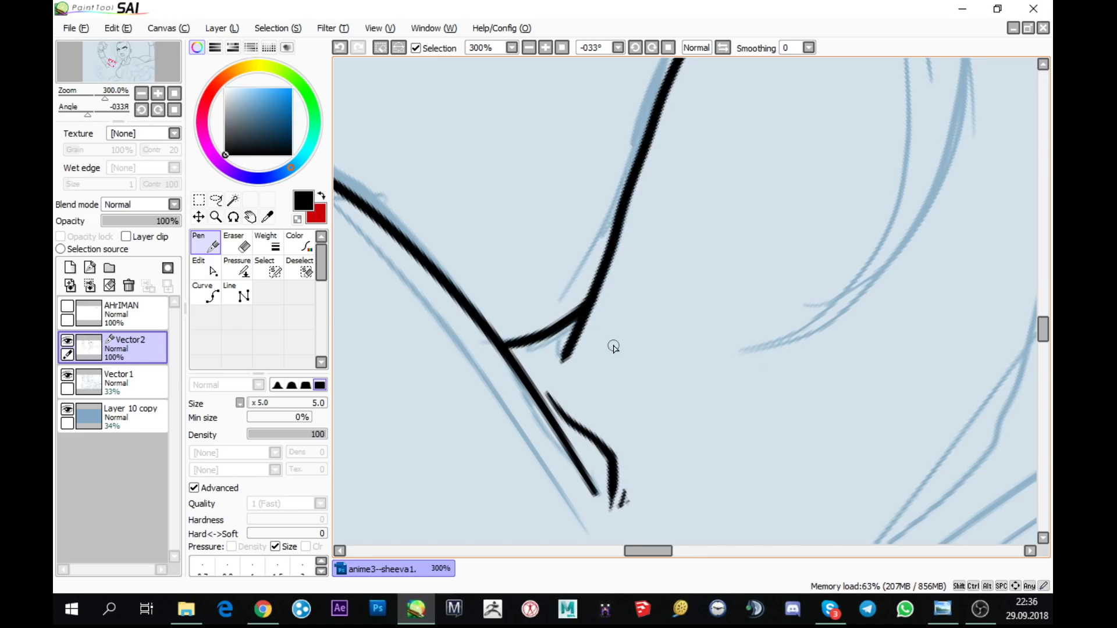
{"action": "scroll", "coordinate": [805, 269], "scroll_direction": "down", "scroll_amount": 1}
{"action": "left_click", "coordinate": [207, 268]}
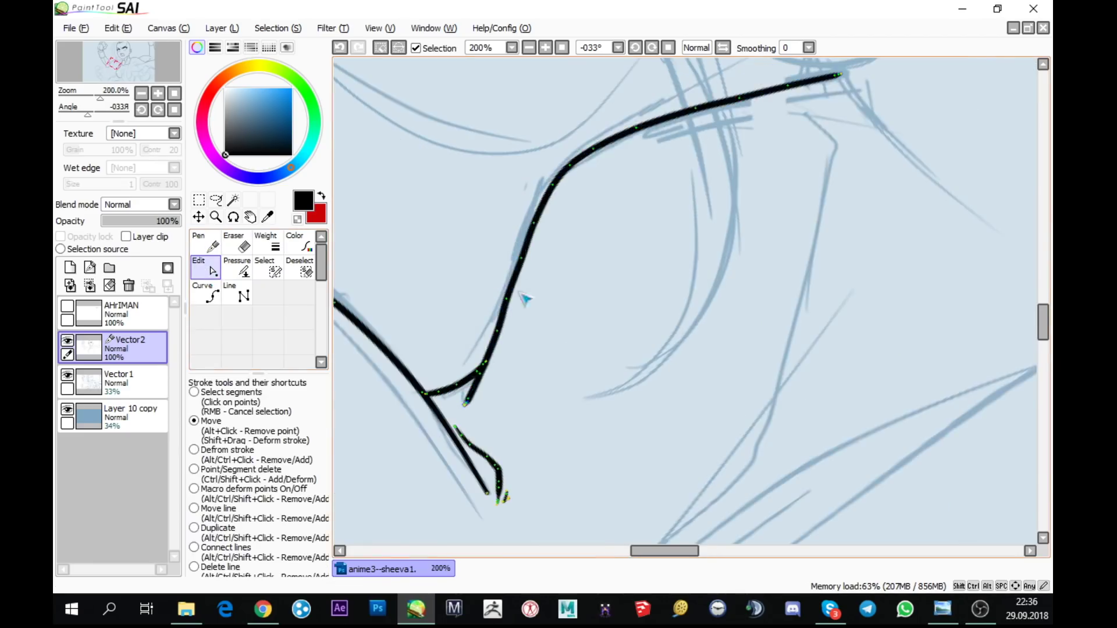
{"action": "left_click", "coordinate": [206, 241]}
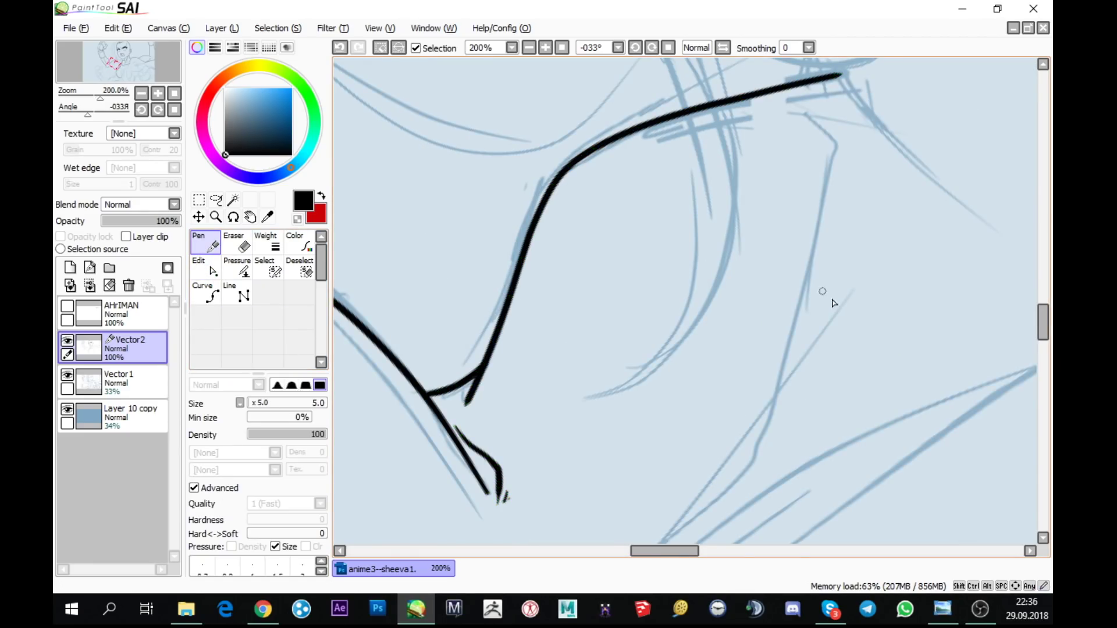
- Rotate the canvas to -56° and ink the shoulder curve from the strap's top corner down to the upper arm's top contour
{"action": "scroll", "coordinate": [833, 303], "scroll_direction": "right", "scroll_amount": 2}
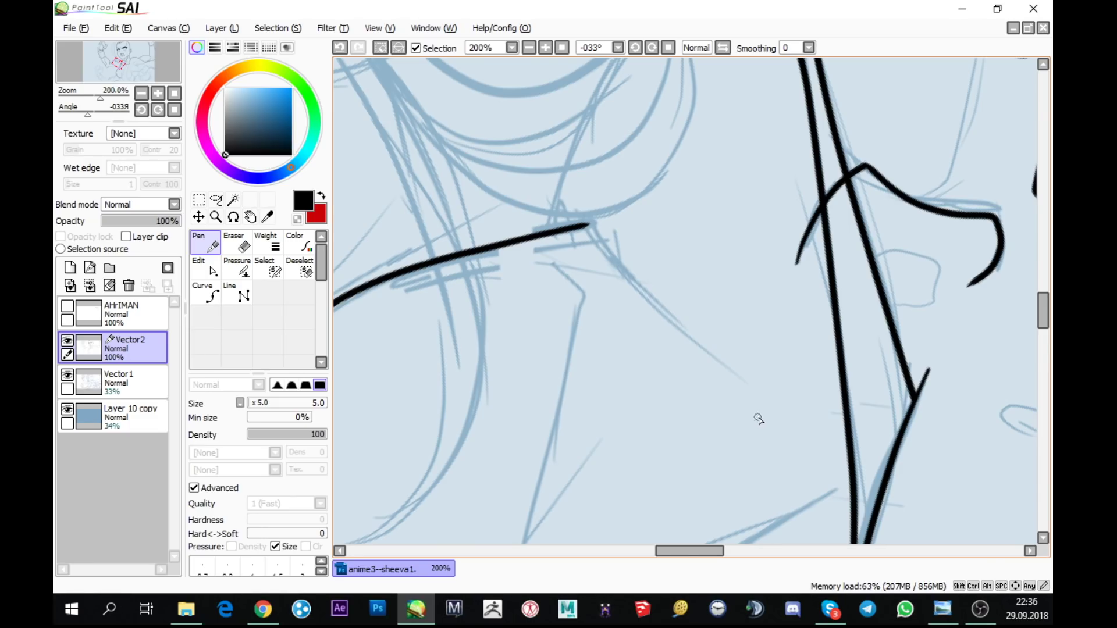
{"action": "key", "text": "Home"}
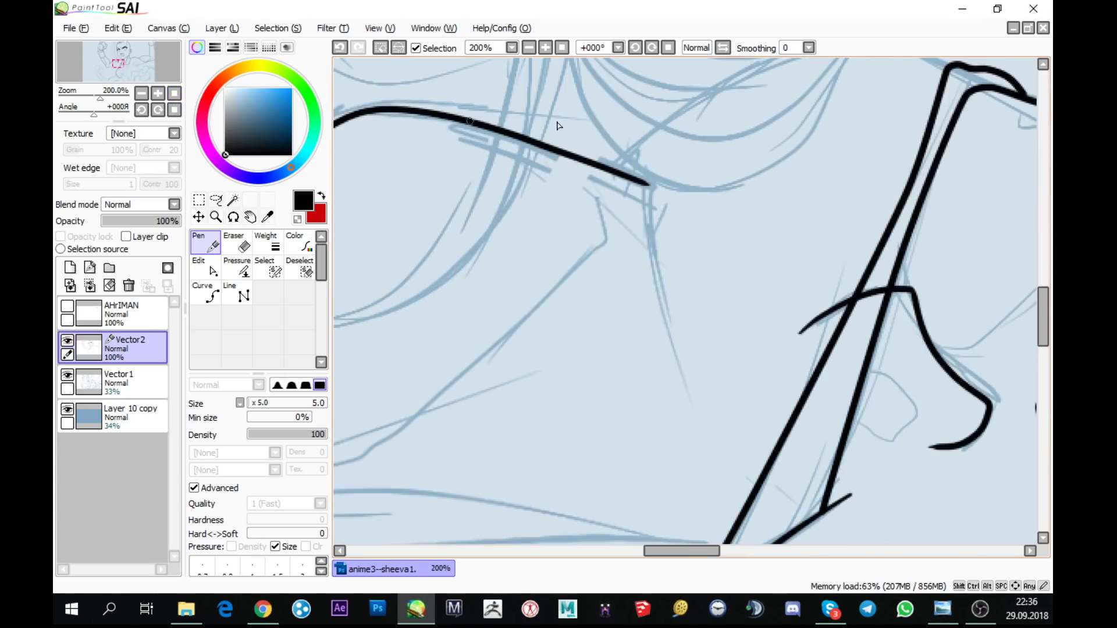
{"action": "left_click_drag", "start_coordinate": [914, 275], "coordinate": [854, 357]}
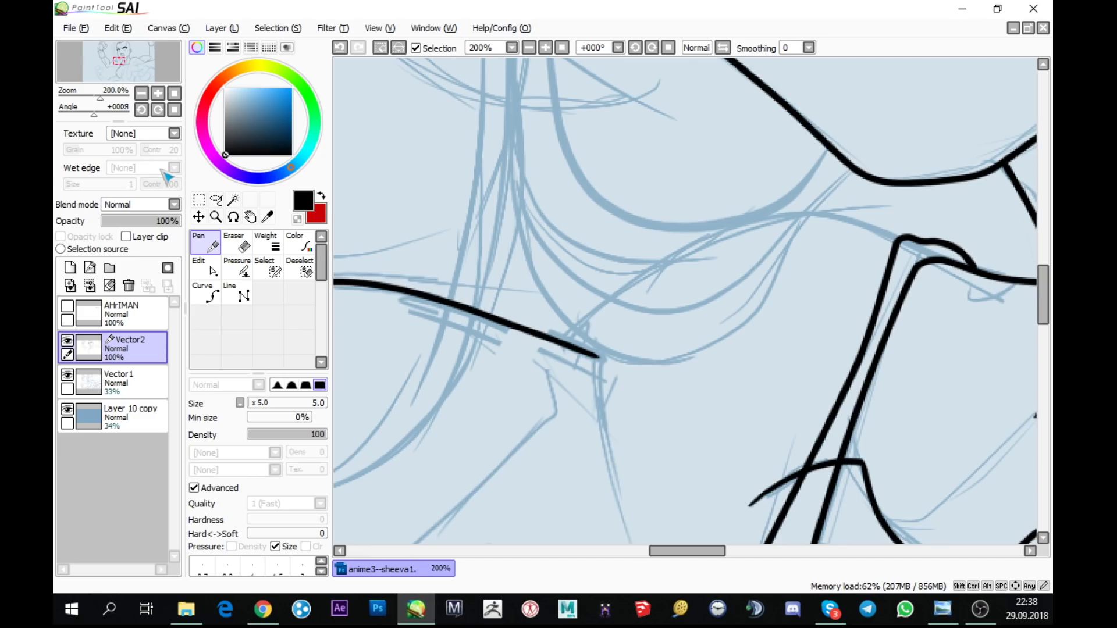
{"action": "left_click", "coordinate": [141, 109]}
{"action": "left_click_drag", "start_coordinate": [872, 243], "coordinate": [644, 232]}
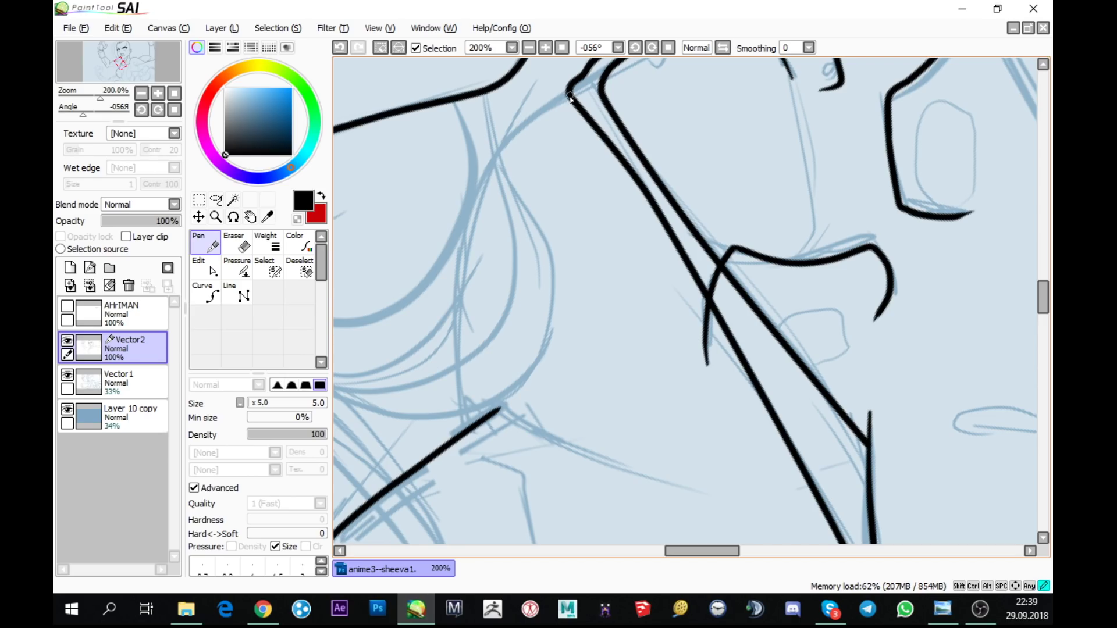
{"action": "mouse_move", "coordinate": [570, 95]}
{"action": "left_mouse_down"}
{"action": "mouse_move", "coordinate": [505, 158]}
{"action": "mouse_move", "coordinate": [472, 218]}
{"action": "mouse_move", "coordinate": [455, 292]}
{"action": "mouse_move", "coordinate": [457, 448]}
{"action": "left_mouse_up"}
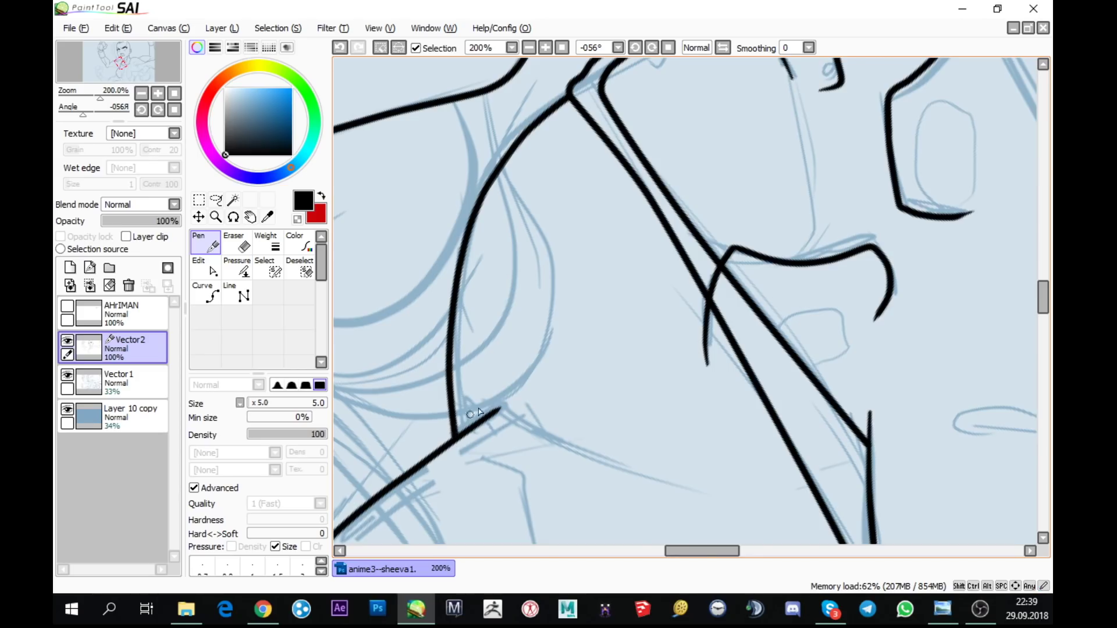
- Ink the biceps contour from the armpit side down toward the elbow and add short hatch strokes at its tapered end
{"action": "scroll", "coordinate": [533, 367], "scroll_direction": "down", "scroll_amount": 1}
{"action": "mouse_move", "coordinate": [672, 360]}
{"action": "left_mouse_down"}
{"action": "mouse_move", "coordinate": [793, 99]}
{"action": "mouse_move", "coordinate": [872, 147]}
{"action": "mouse_move", "coordinate": [735, 365]}
{"action": "left_mouse_up"}
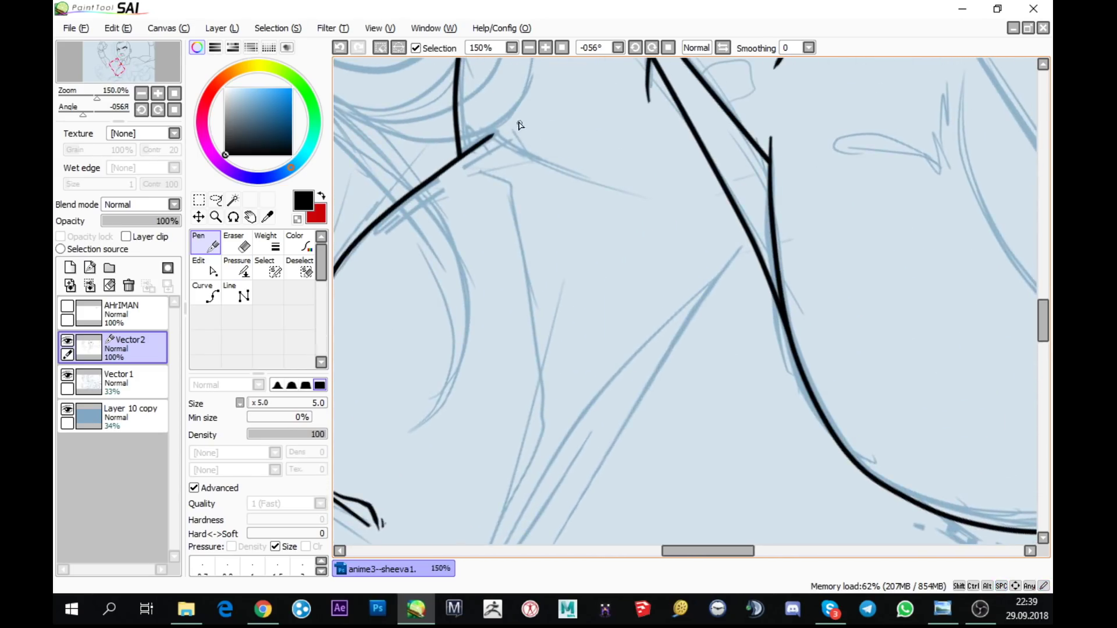
{"action": "mouse_move", "coordinate": [519, 123]}
{"action": "left_mouse_down"}
{"action": "mouse_move", "coordinate": [539, 126]}
{"action": "mouse_move", "coordinate": [541, 320]}
{"action": "mouse_move", "coordinate": [451, 536]}
{"action": "left_mouse_up"}
{"action": "scroll", "coordinate": [620, 483], "scroll_direction": "up", "scroll_amount": 2}
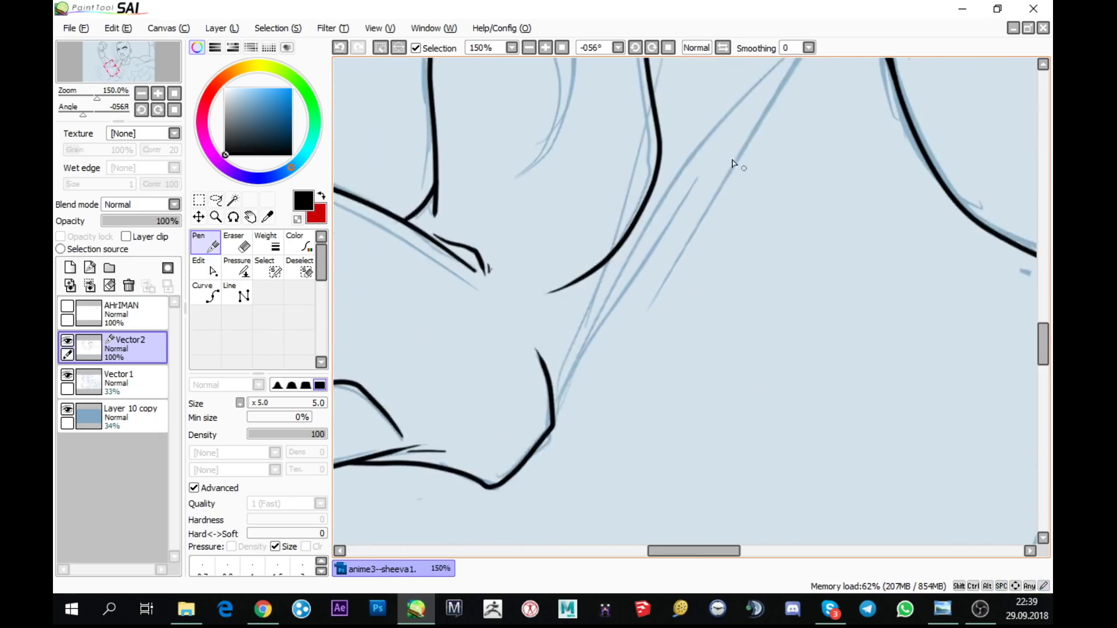
{"action": "left_click_drag", "start_coordinate": [540, 279], "coordinate": [586, 274]}
{"action": "left_click_drag", "start_coordinate": [512, 294], "coordinate": [577, 281]}
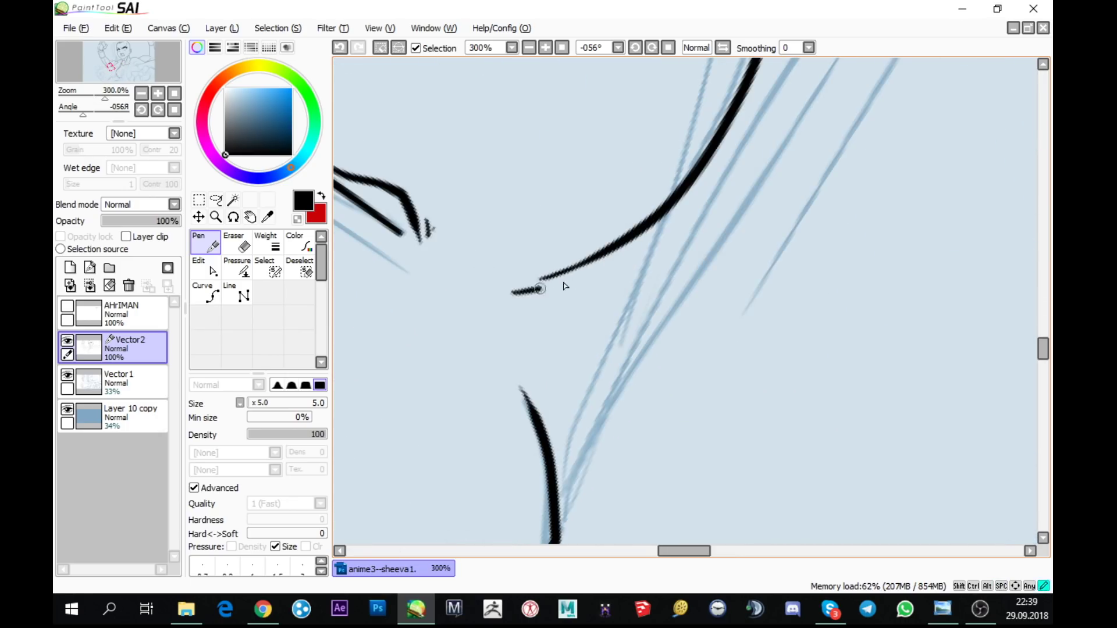
- Ink the upper arm's underside from the elbow up to the chest strap line, and reset the canvas rotation
{"action": "scroll", "coordinate": [812, 356], "scroll_direction": "down", "scroll_amount": 1}
{"action": "mouse_move", "coordinate": [813, 357]}
{"action": "left_mouse_down"}
{"action": "mouse_move", "coordinate": [585, 581]}
{"action": "mouse_move", "coordinate": [653, 468]}
{"action": "mouse_move", "coordinate": [716, 308]}
{"action": "mouse_move", "coordinate": [495, 435]}
{"action": "mouse_move", "coordinate": [540, 357]}
{"action": "mouse_move", "coordinate": [777, 54]}
{"action": "mouse_move", "coordinate": [674, 329]}
{"action": "mouse_move", "coordinate": [646, 188]}
{"action": "left_mouse_up"}
{"action": "scroll", "coordinate": [763, 444], "scroll_direction": "down", "scroll_amount": 1}
{"action": "scroll", "coordinate": [604, 265], "scroll_direction": "up", "scroll_amount": 1}
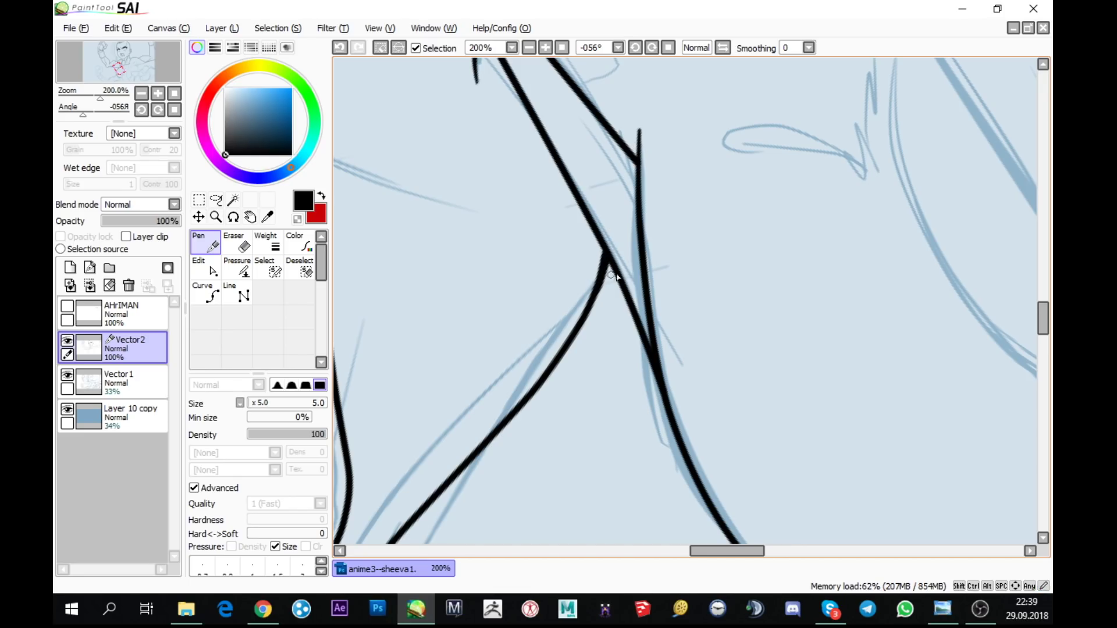
{"action": "scroll", "coordinate": [614, 273], "scroll_direction": "down", "scroll_amount": 1}
{"action": "scroll", "coordinate": [651, 270], "scroll_direction": "down", "scroll_amount": 2}
{"action": "key", "text": "Home"}
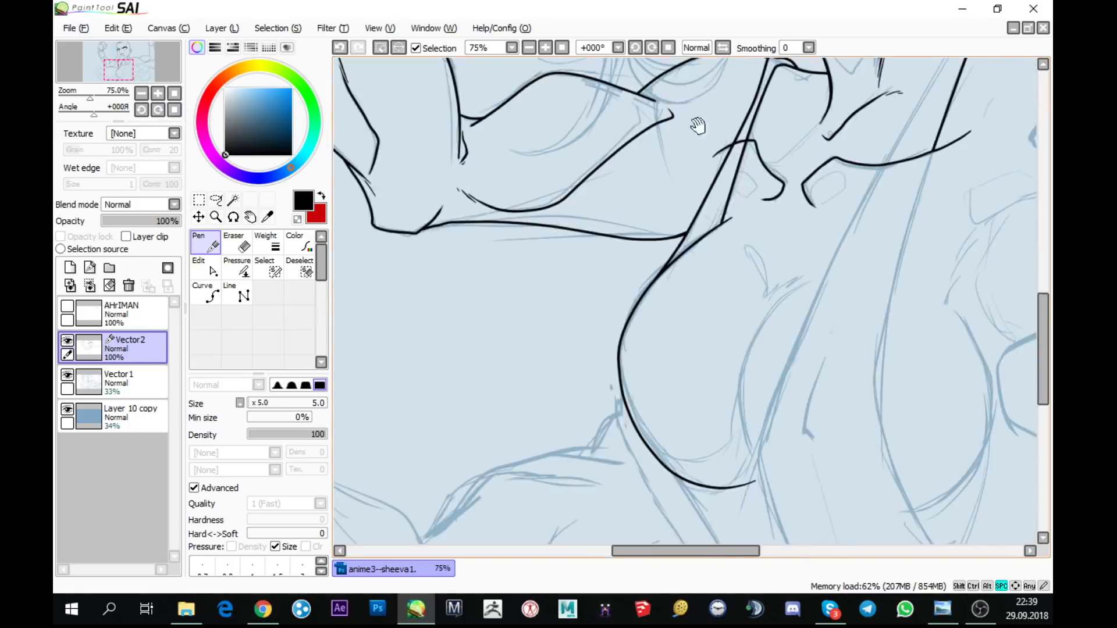
- Trace a short curve parallel to the other strap's outer edge at the shoulder with the Curve tool, and taper its end with the Pressure tool
{"action": "left_click_drag", "start_coordinate": [698, 123], "coordinate": [817, 505]}
{"action": "left_click_drag", "start_coordinate": [791, 432], "coordinate": [822, 241]}
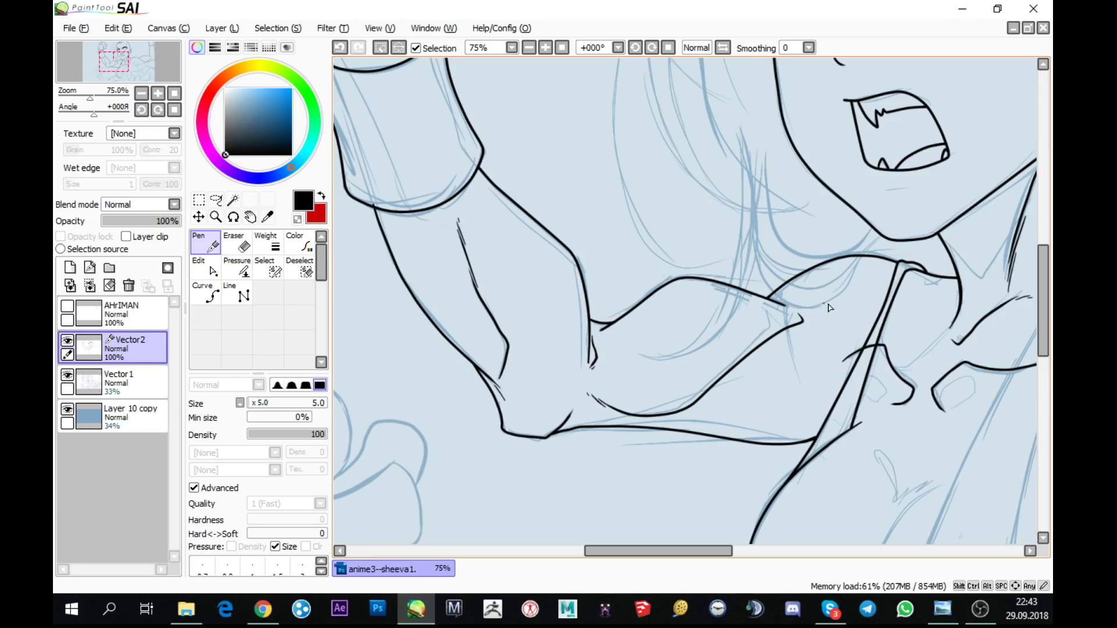
{"action": "left_click_drag", "start_coordinate": [850, 418], "coordinate": [723, 45]}
{"action": "mouse_move", "coordinate": [819, 226]}
{"action": "left_mouse_down"}
{"action": "mouse_move", "coordinate": [619, 454]}
{"action": "mouse_move", "coordinate": [543, 588]}
{"action": "mouse_move", "coordinate": [541, 518]}
{"action": "left_mouse_up"}
{"action": "left_click", "coordinate": [206, 295]}
{"action": "scroll", "coordinate": [686, 96], "scroll_direction": "up", "scroll_amount": 3}
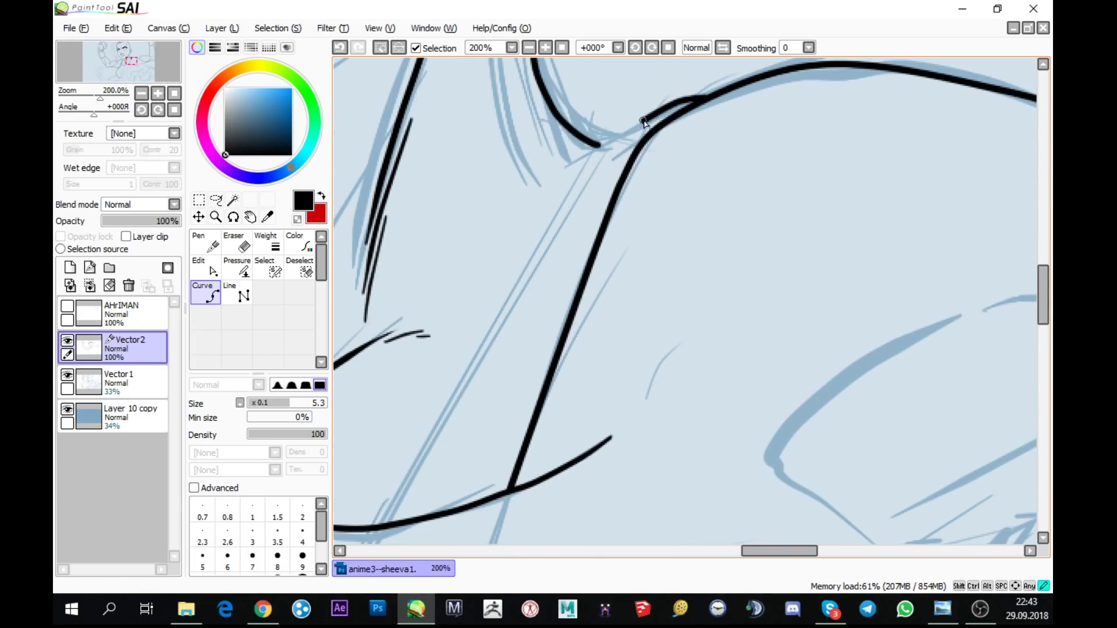
{"action": "double_click", "coordinate": [562, 286]}
{"action": "left_click", "coordinate": [236, 268]}
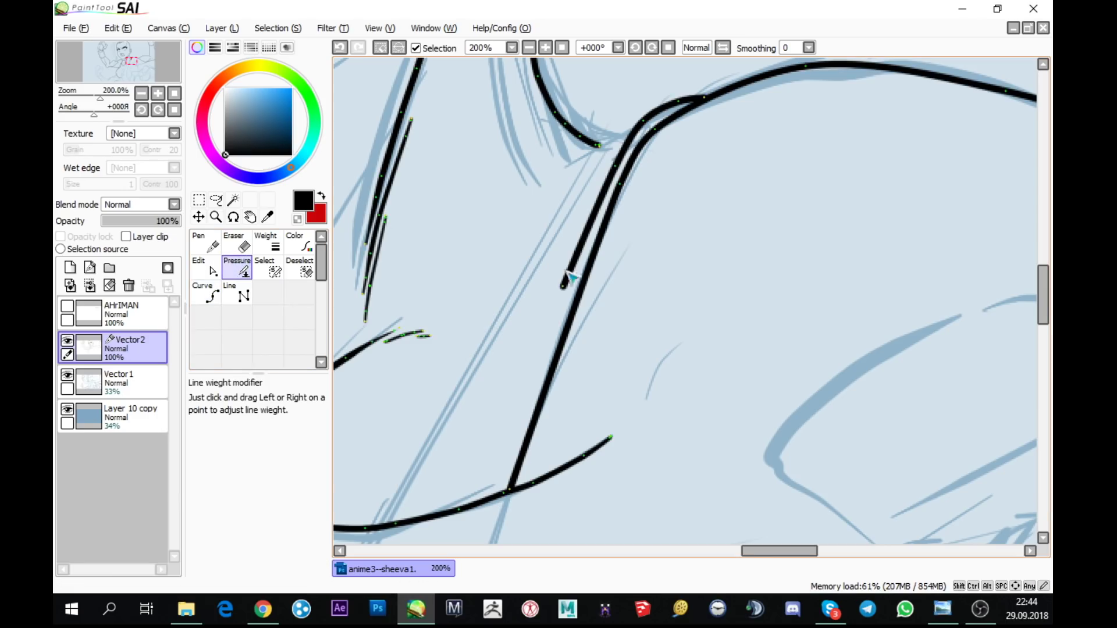
{"action": "left_click", "coordinate": [205, 294]}
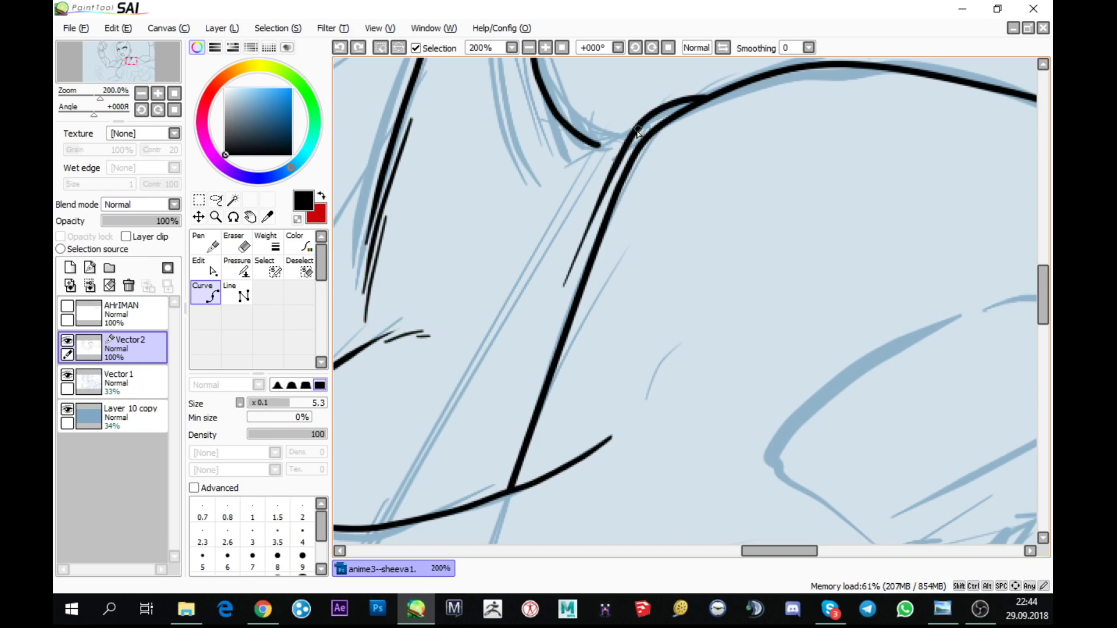
{"action": "left_click", "coordinate": [207, 243]}
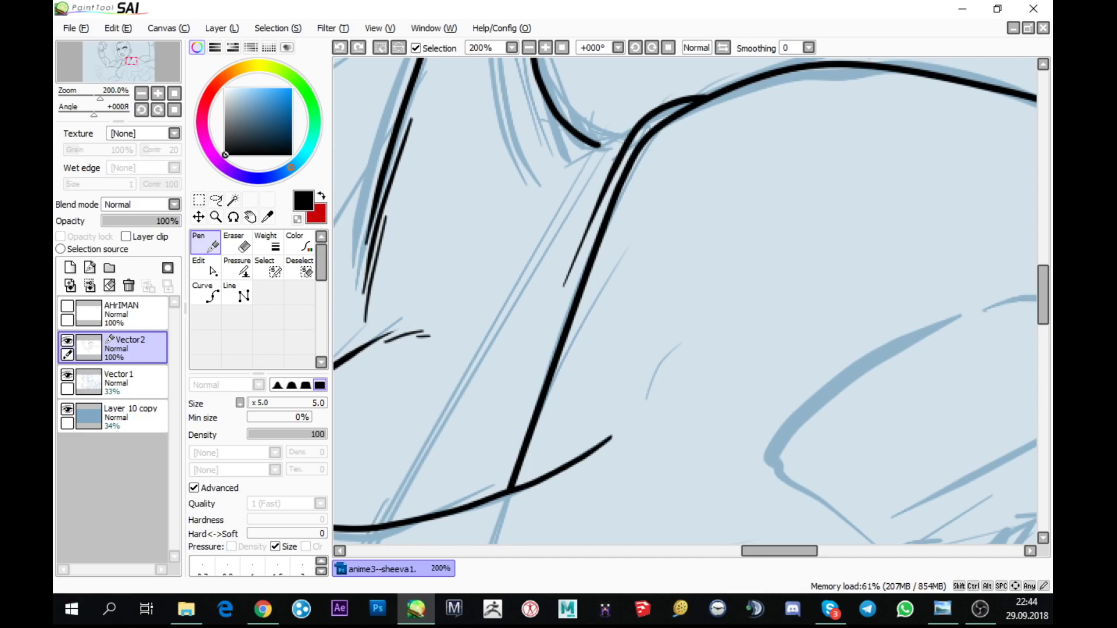
{"action": "key", "text": "super+e"}
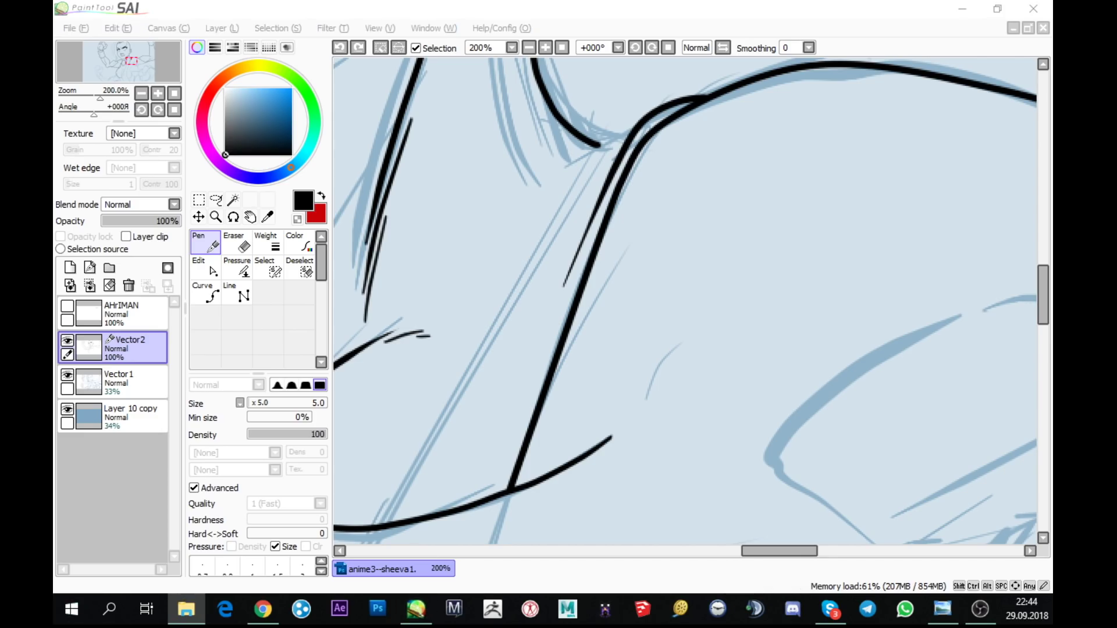
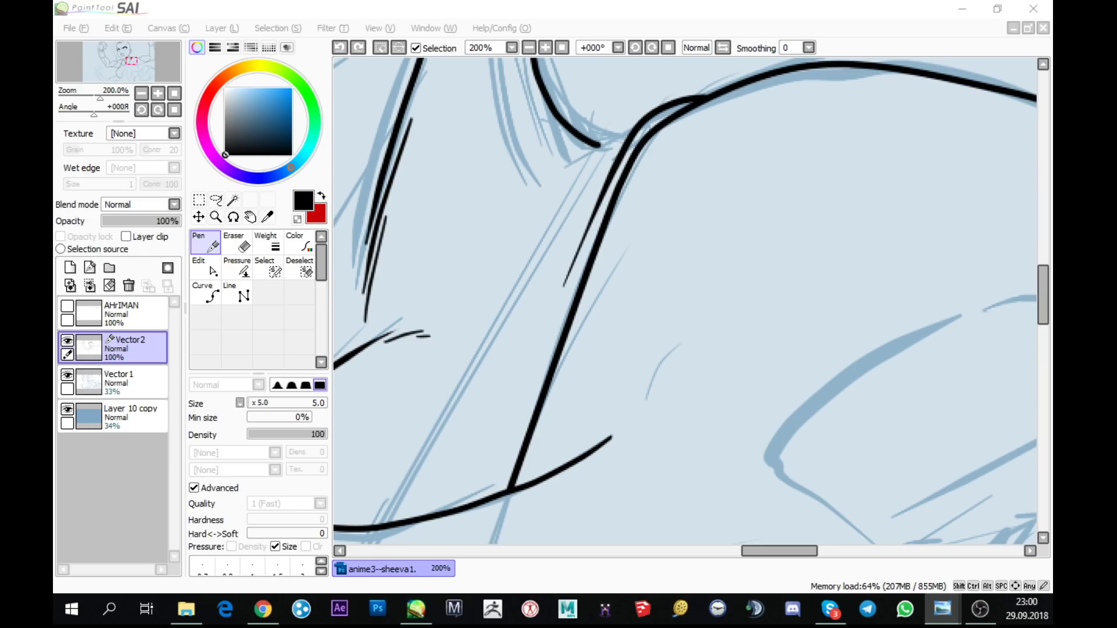
- Ink the strap's inner edge down to the collarbone line with the Pen, and move its lower end point onto that line
{"action": "mouse_move", "coordinate": [741, 175]}
{"action": "left_mouse_down"}
{"action": "mouse_move", "coordinate": [828, 180]}
{"action": "mouse_move", "coordinate": [724, 107]}
{"action": "mouse_move", "coordinate": [687, 120]}
{"action": "mouse_move", "coordinate": [643, 169]}
{"action": "mouse_move", "coordinate": [485, 498]}
{"action": "left_mouse_up"}
{"action": "left_click_drag", "start_coordinate": [610, 475], "coordinate": [700, 297]}
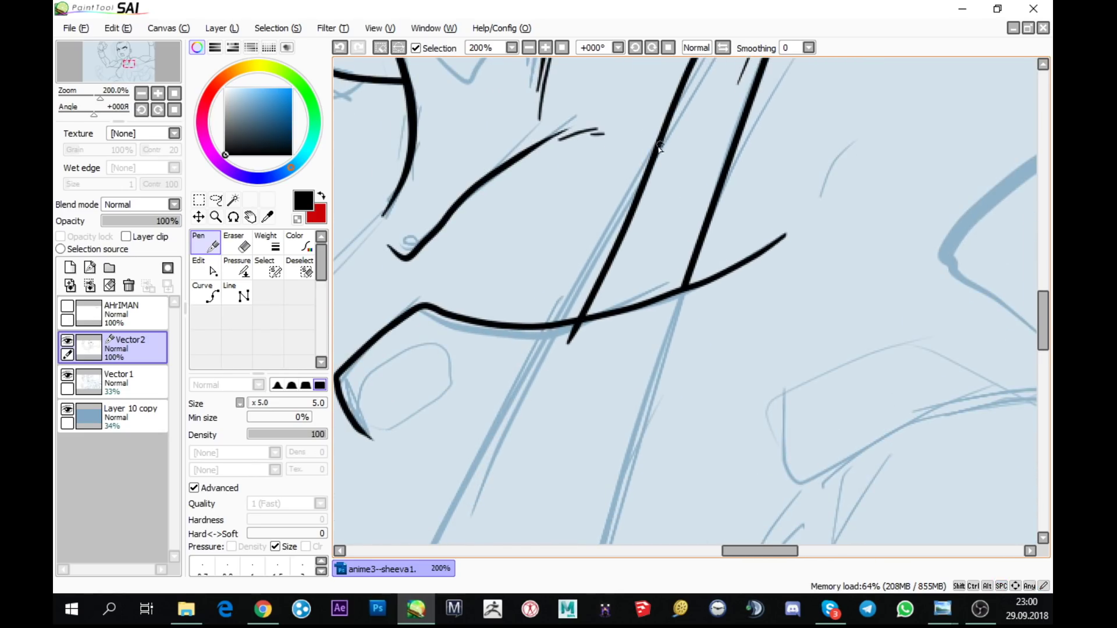
{"action": "left_click", "coordinate": [213, 272]}
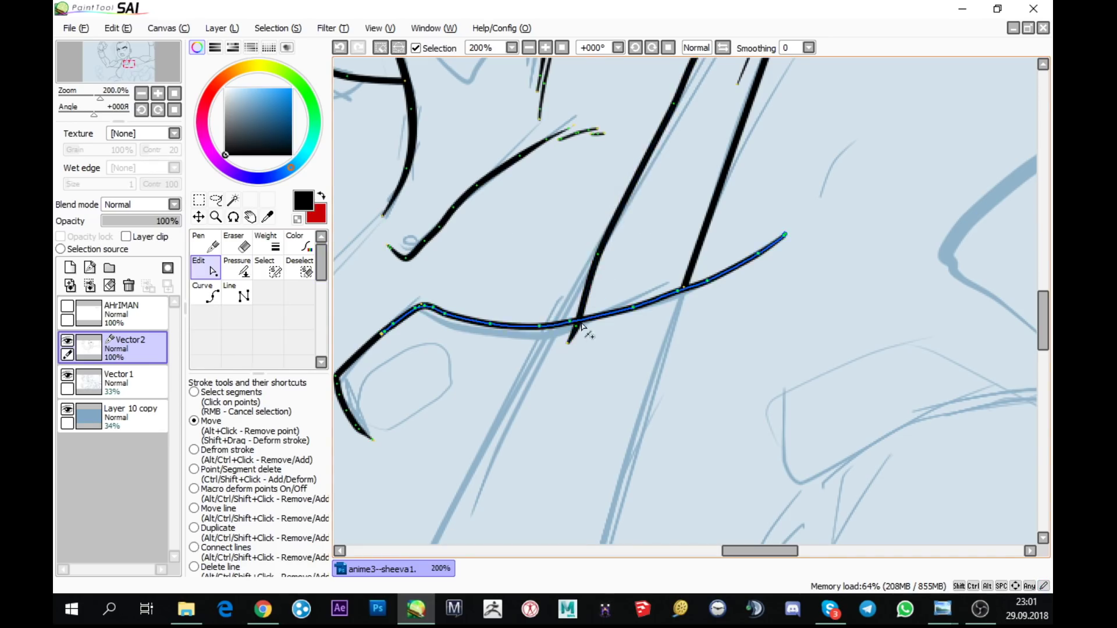
{"action": "left_click_drag", "start_coordinate": [569, 342], "coordinate": [558, 325]}
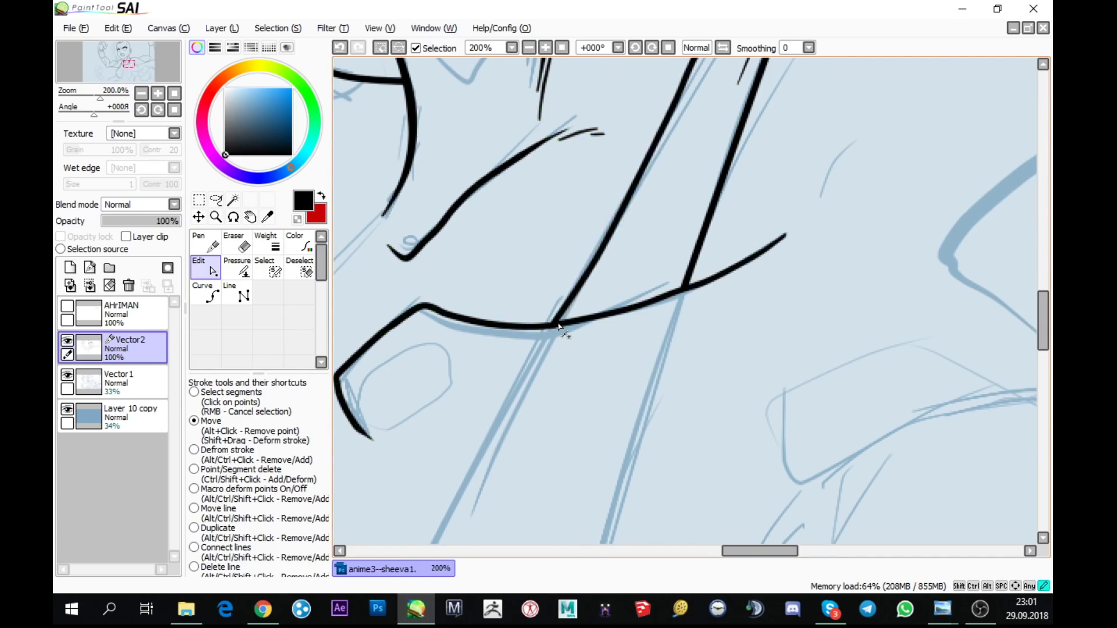
- Trace the strap's inner edge with the Curve tool from the collarbone line down between the breasts to the canvas's lower edge
{"action": "key", "text": "n"}
{"action": "left_click_drag", "start_coordinate": [618, 344], "coordinate": [786, 56]}
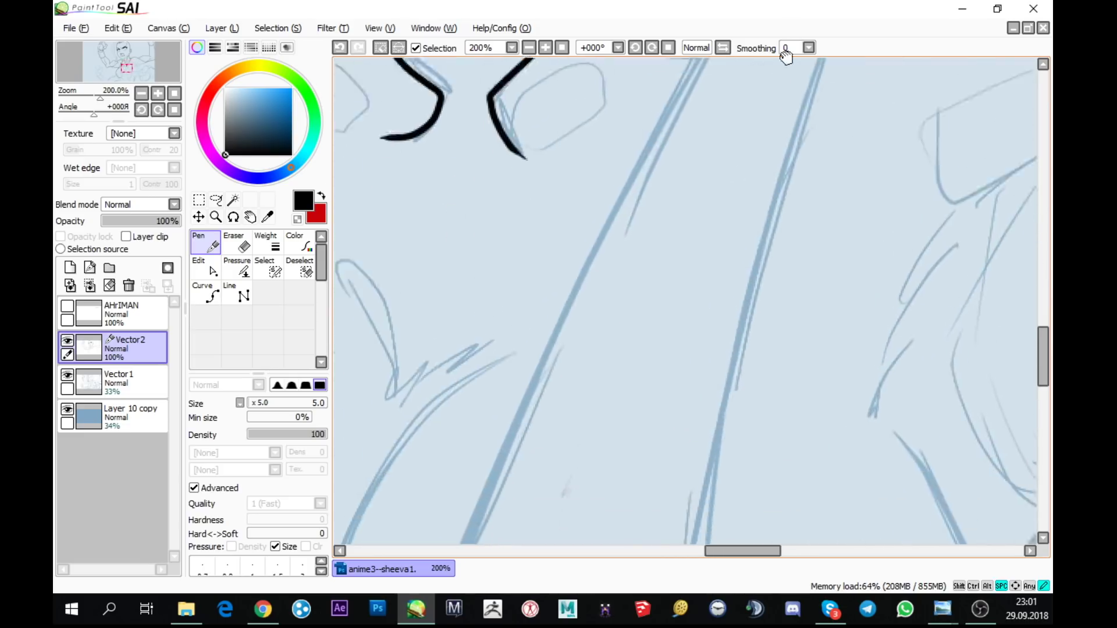
{"action": "scroll", "coordinate": [753, 165], "scroll_direction": "down", "scroll_amount": 2}
{"action": "left_click_drag", "start_coordinate": [766, 219], "coordinate": [594, 369]}
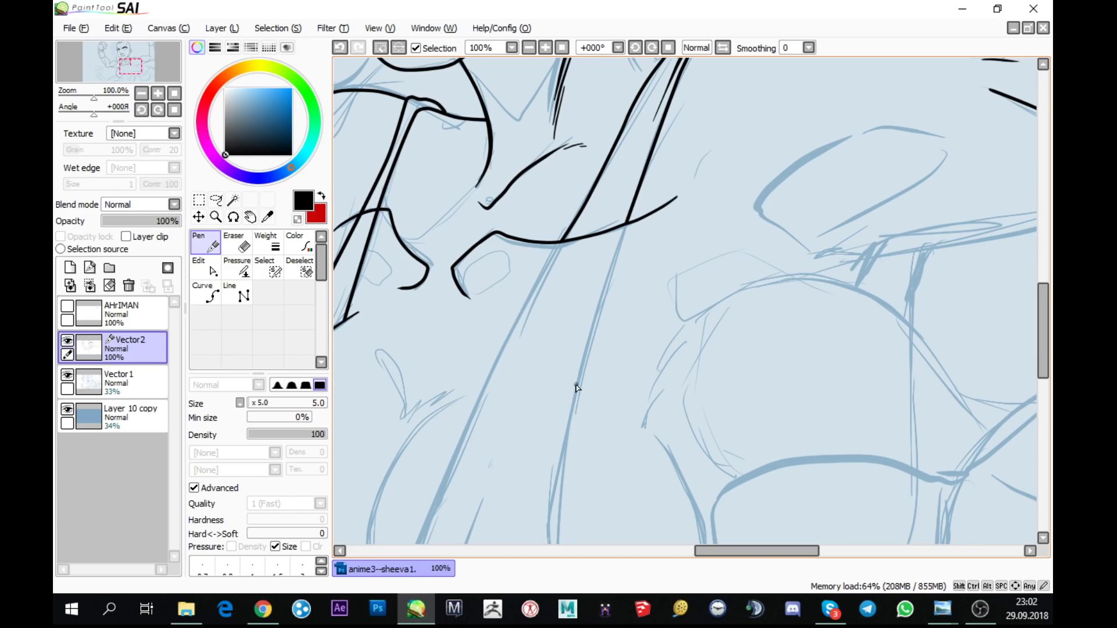
{"action": "scroll", "coordinate": [560, 242], "scroll_direction": "up", "scroll_amount": 1}
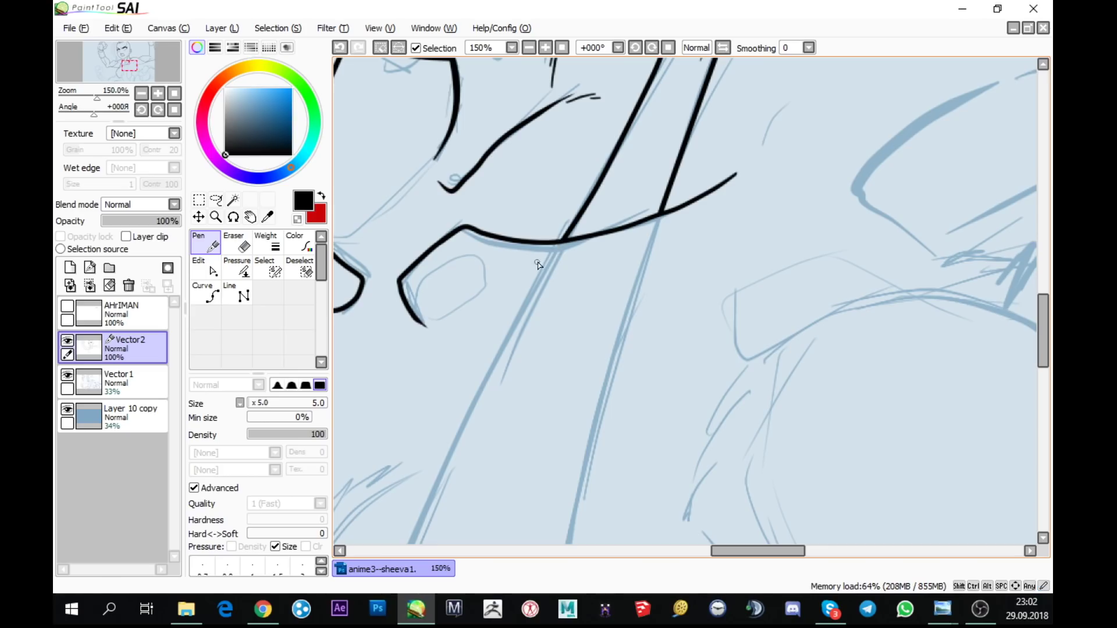
{"action": "left_click", "coordinate": [209, 295]}
{"action": "left_click", "coordinate": [560, 242]}
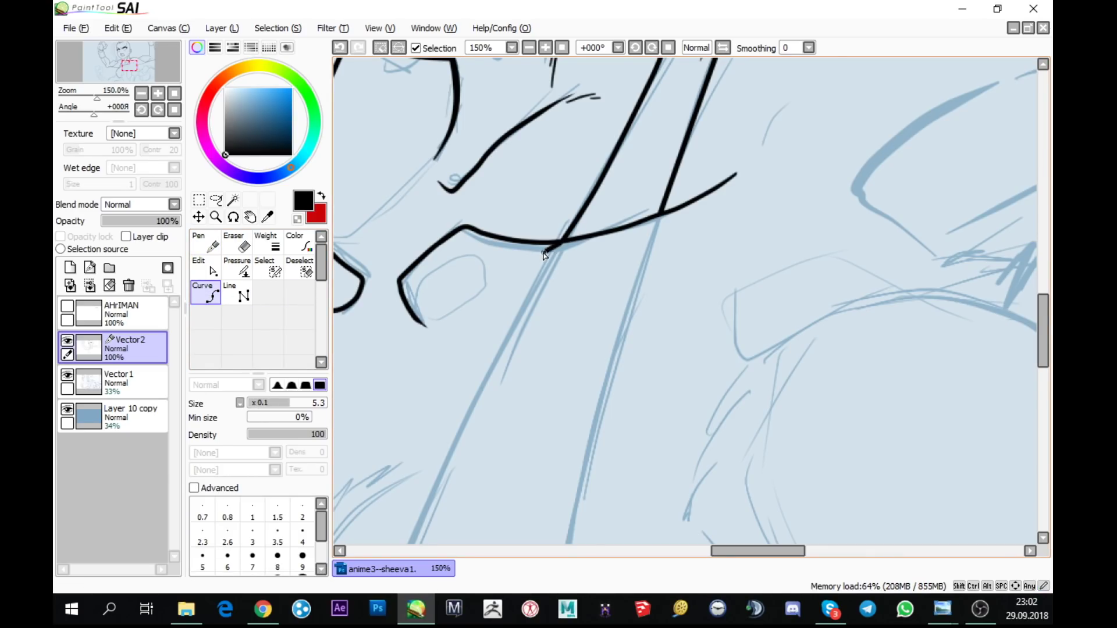
{"action": "left_click", "coordinate": [547, 249]}
{"action": "left_click_drag", "start_coordinate": [522, 317], "coordinate": [586, 124]}
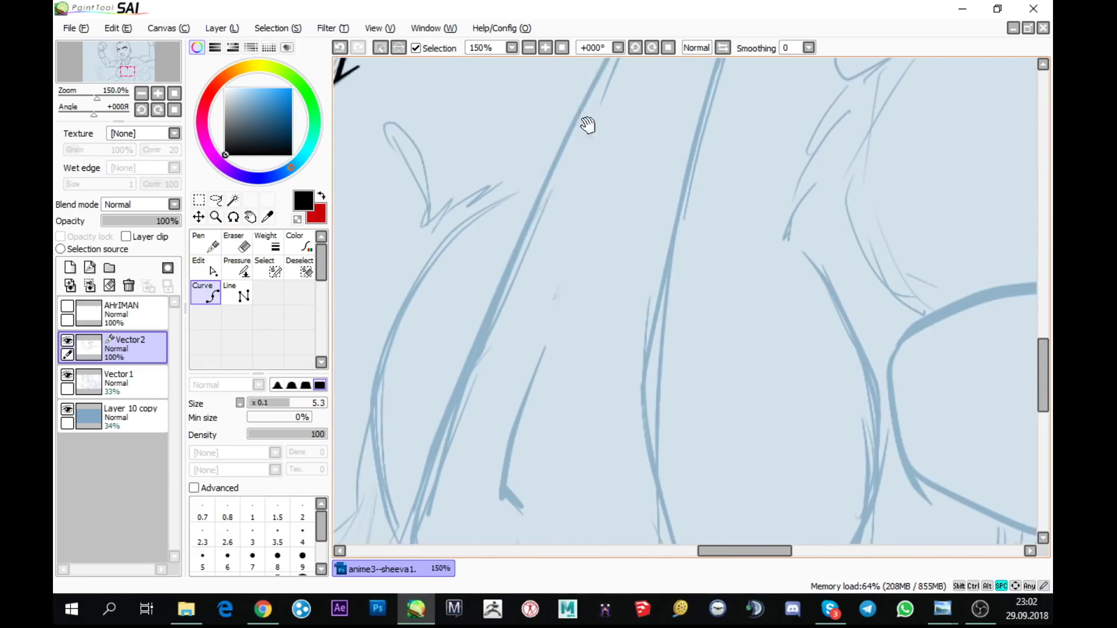
{"action": "left_click_drag", "start_coordinate": [474, 354], "coordinate": [544, 142]}
{"action": "left_click", "coordinate": [504, 256]}
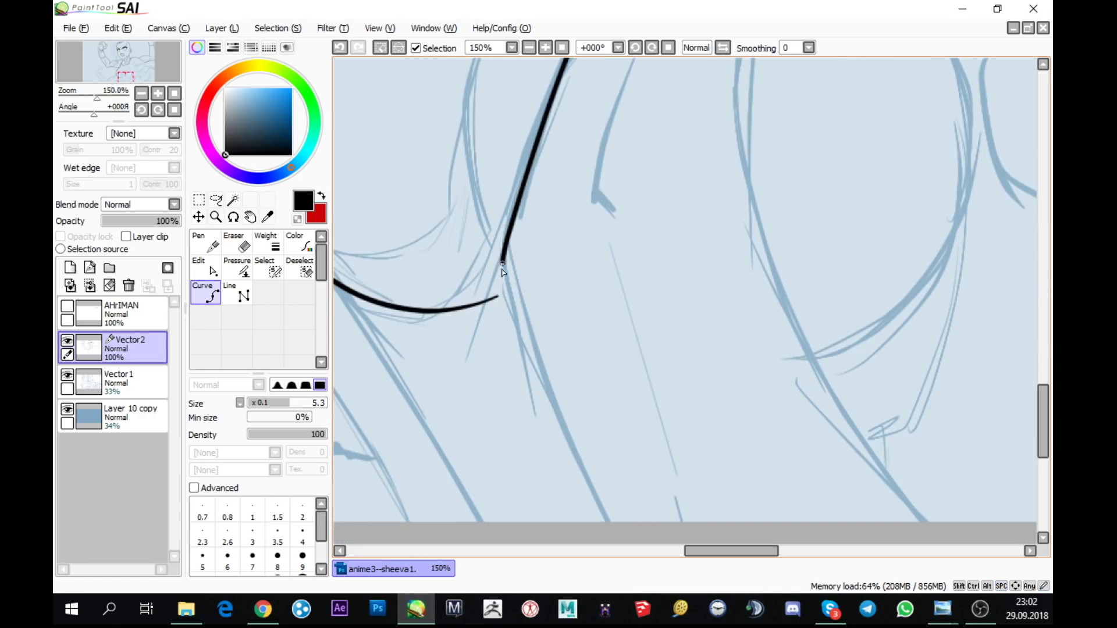
{"action": "left_click", "coordinate": [622, 542]}
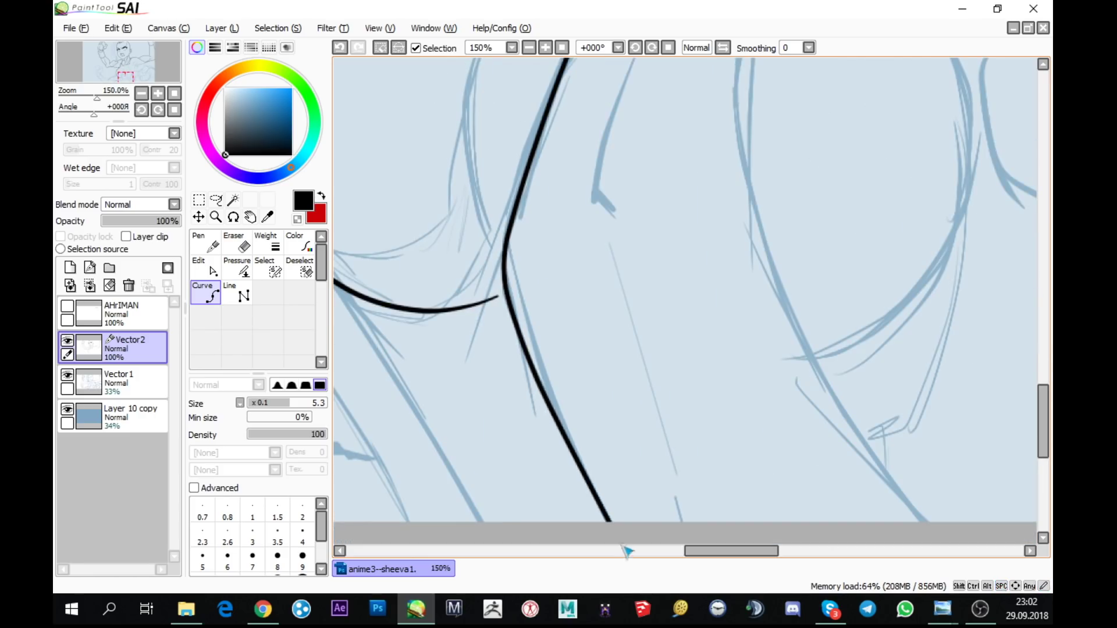
- Trace the strap's opposite edge with the Curve tool from the canvas's lower edge up to the collarbone line
{"action": "left_click", "coordinate": [938, 525]}
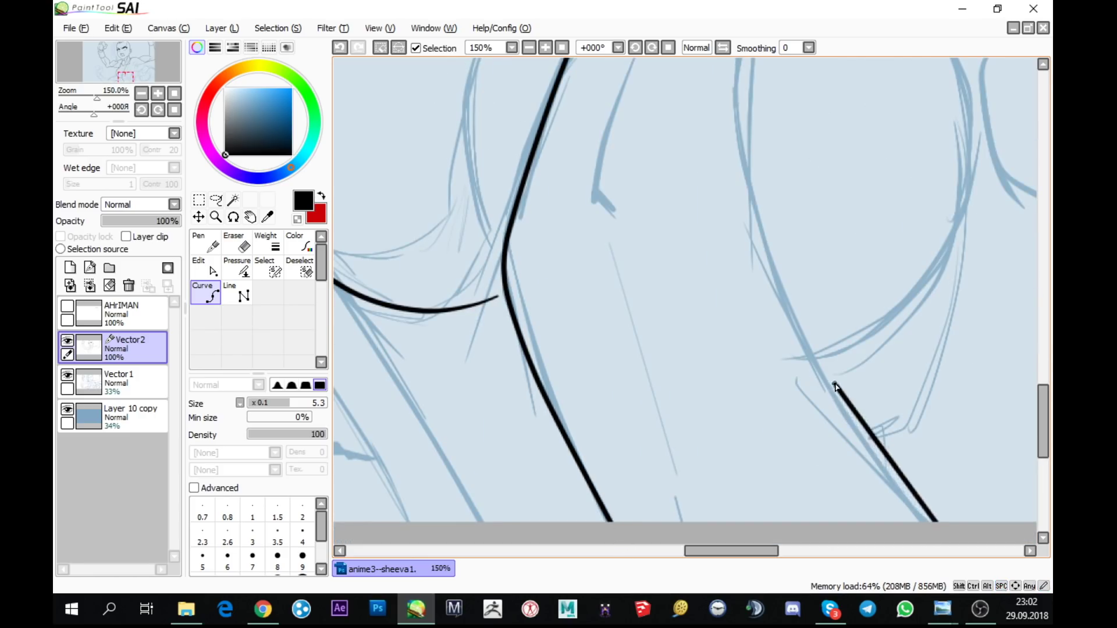
{"action": "scroll", "coordinate": [753, 250], "scroll_direction": "up", "scroll_amount": 5}
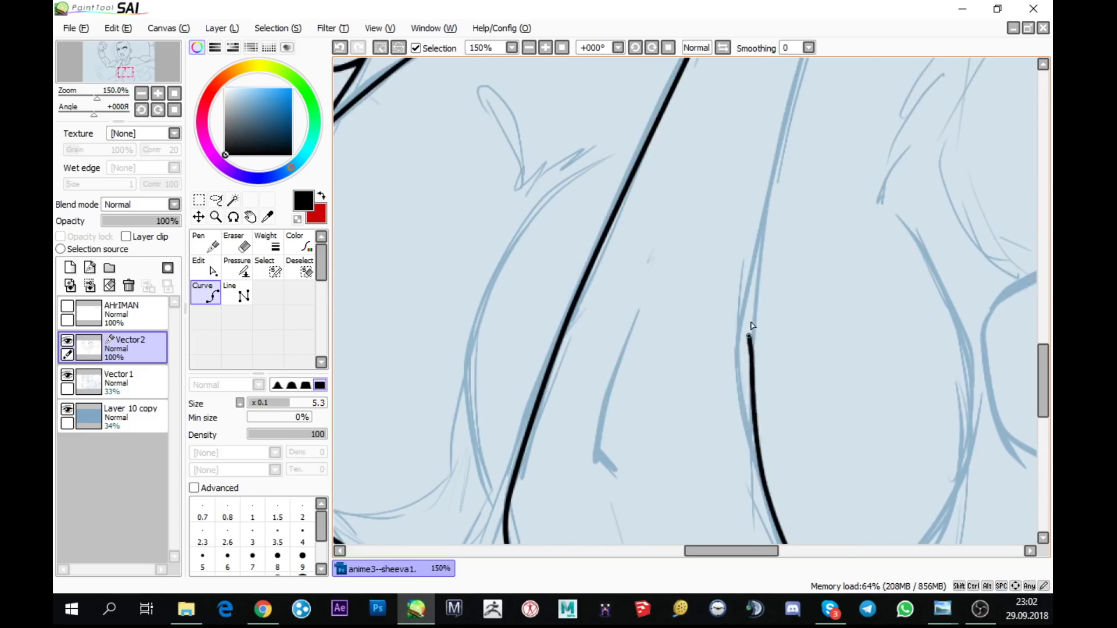
{"action": "scroll", "coordinate": [742, 350], "scroll_direction": "up", "scroll_amount": 2}
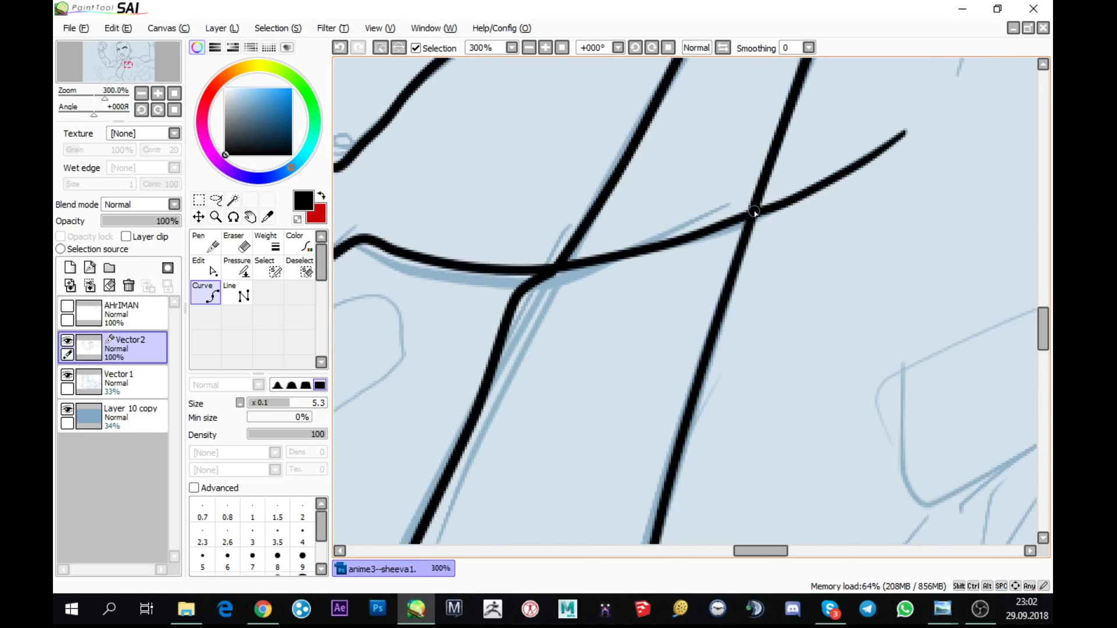
- Trace the breast's inner contour with the Curve tool from the strap edge upward, and taper its upper end with the Pressure tool
{"action": "scroll", "coordinate": [751, 212], "scroll_direction": "down", "scroll_amount": 5}
{"action": "scroll", "coordinate": [407, 185], "scroll_direction": "up", "scroll_amount": 2}
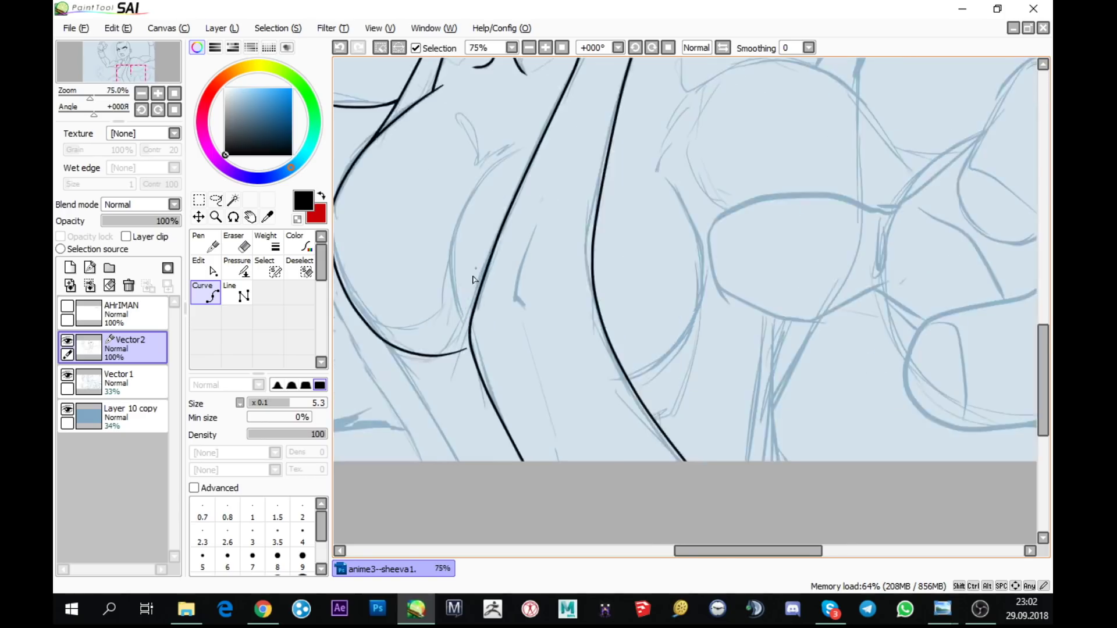
{"action": "left_click", "coordinate": [445, 254]}
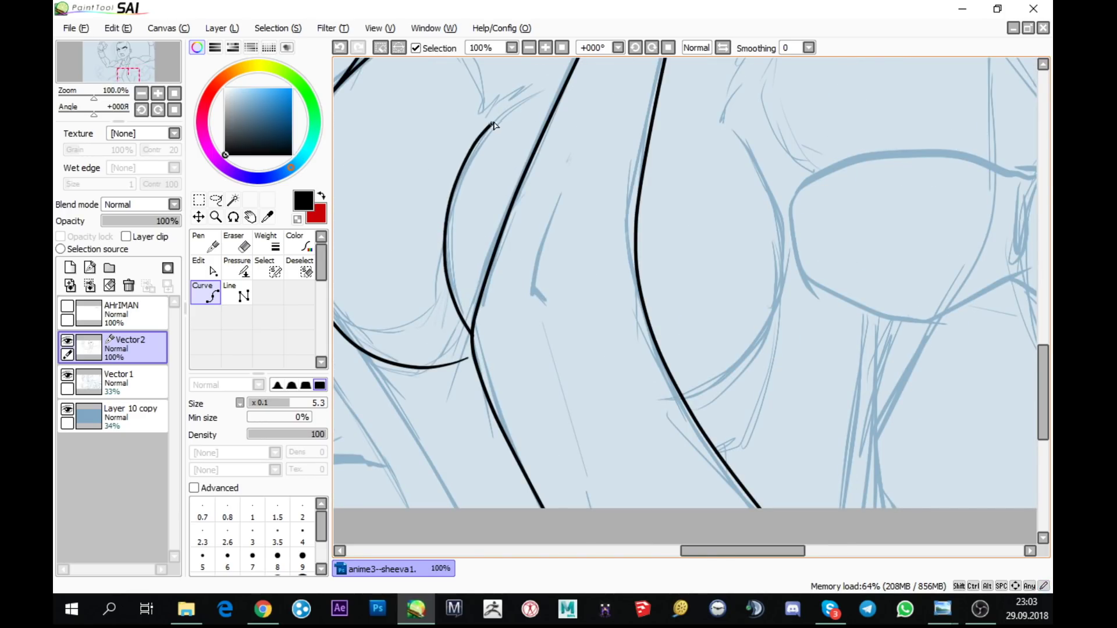
{"action": "left_click", "coordinate": [244, 268]}
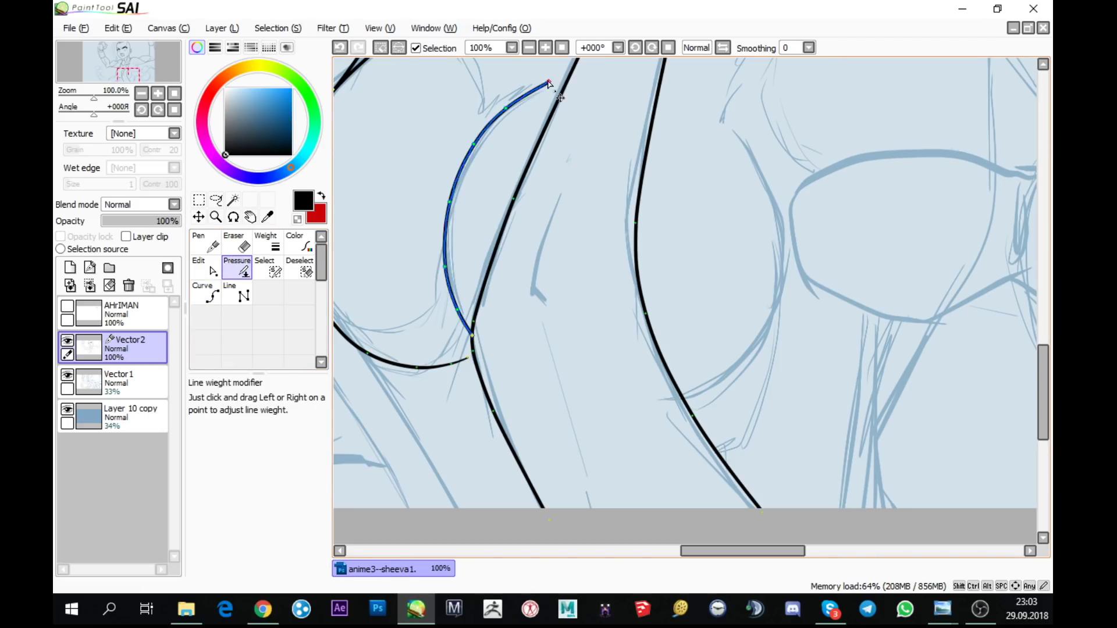
{"action": "scroll", "coordinate": [506, 160], "scroll_direction": "up", "scroll_amount": 2}
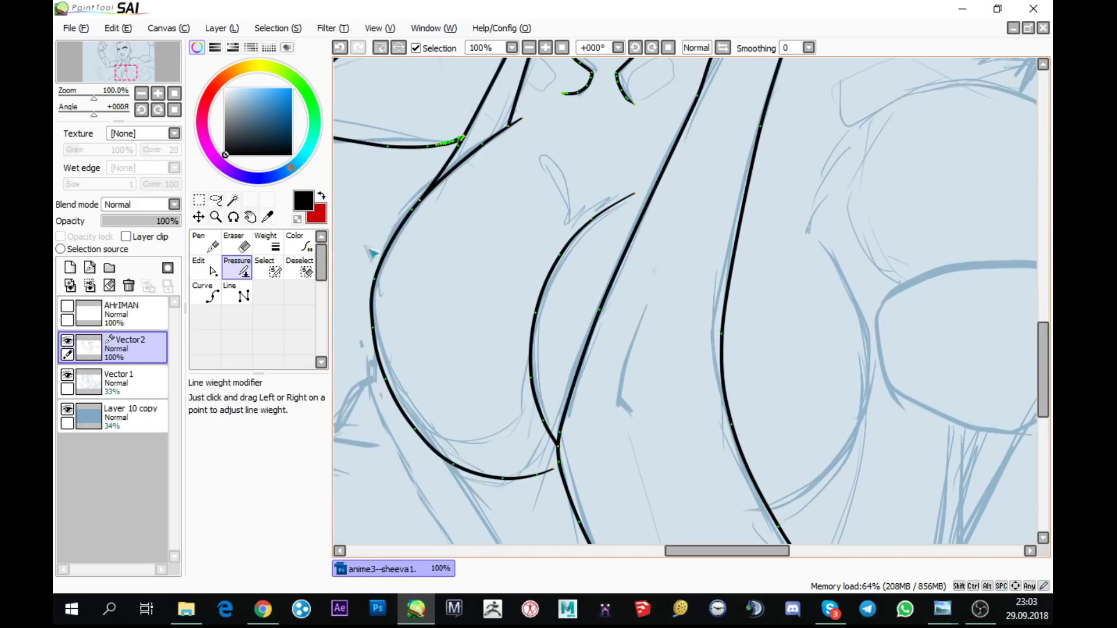
- Ink short tapered strokes beside the breast contour's upper end and the small looped fold mark above it with the Pen
{"action": "left_click", "coordinate": [207, 242]}
{"action": "mouse_move", "coordinate": [401, 157]}
{"action": "left_mouse_down"}
{"action": "mouse_move", "coordinate": [615, 216]}
{"action": "mouse_move", "coordinate": [690, 163]}
{"action": "left_mouse_up"}
{"action": "left_click_drag", "start_coordinate": [668, 174], "coordinate": [693, 160]}
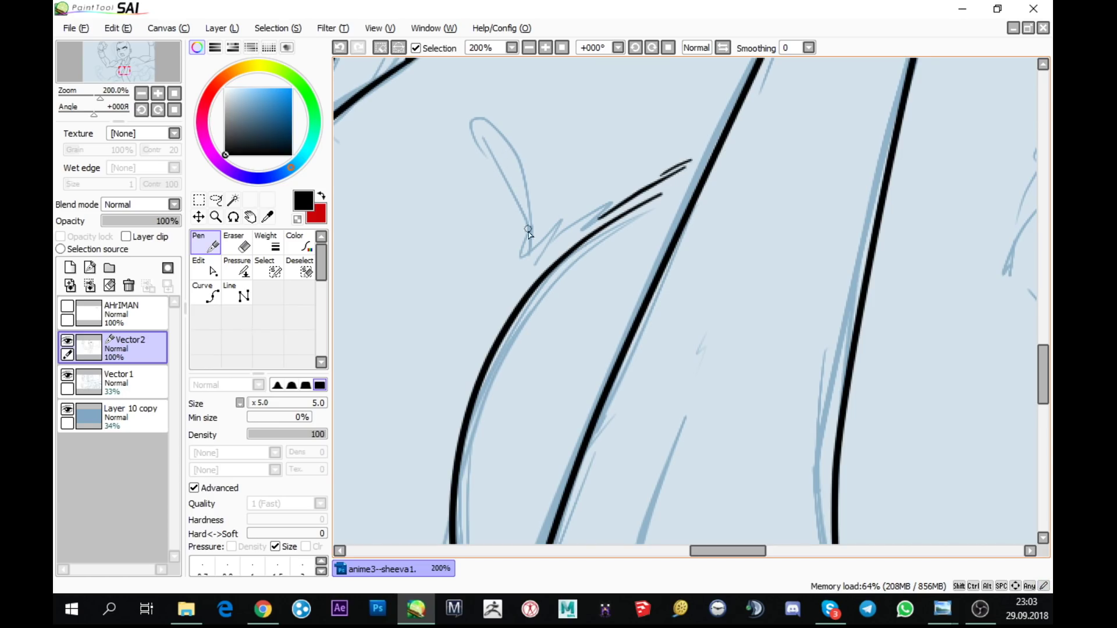
{"action": "mouse_move", "coordinate": [530, 249]}
{"action": "left_mouse_down"}
{"action": "mouse_move", "coordinate": [528, 219]}
{"action": "mouse_move", "coordinate": [472, 121]}
{"action": "mouse_move", "coordinate": [520, 218]}
{"action": "left_mouse_up"}
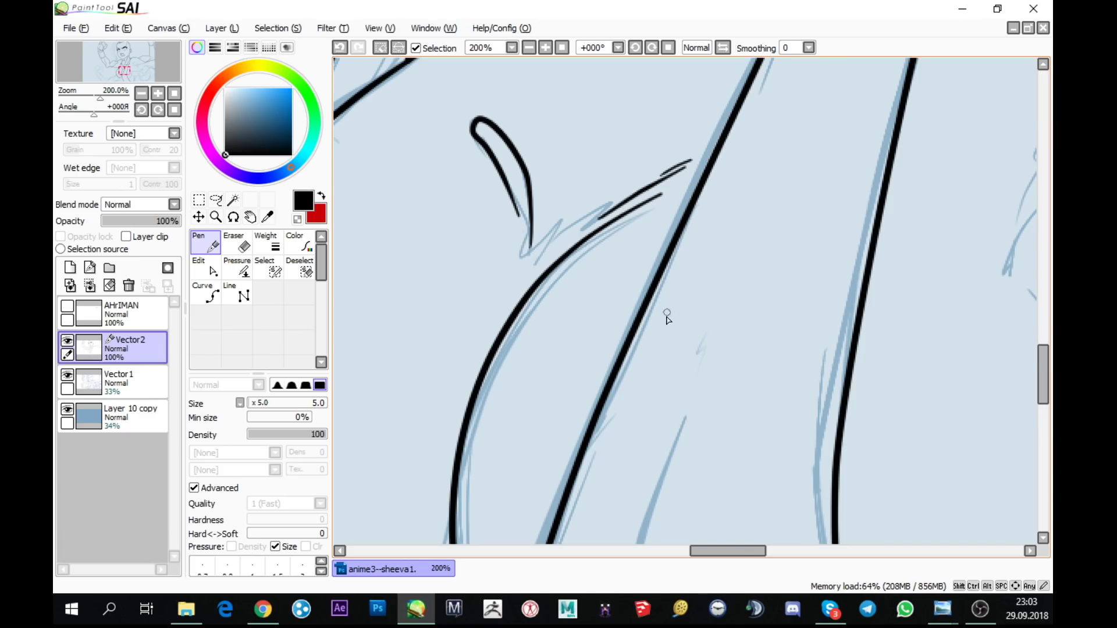
- Trace the sketched torso line with the Curve tool from the breast's underside down to the canvas's lower edge
{"action": "left_click_drag", "start_coordinate": [683, 449], "coordinate": [836, 119]}
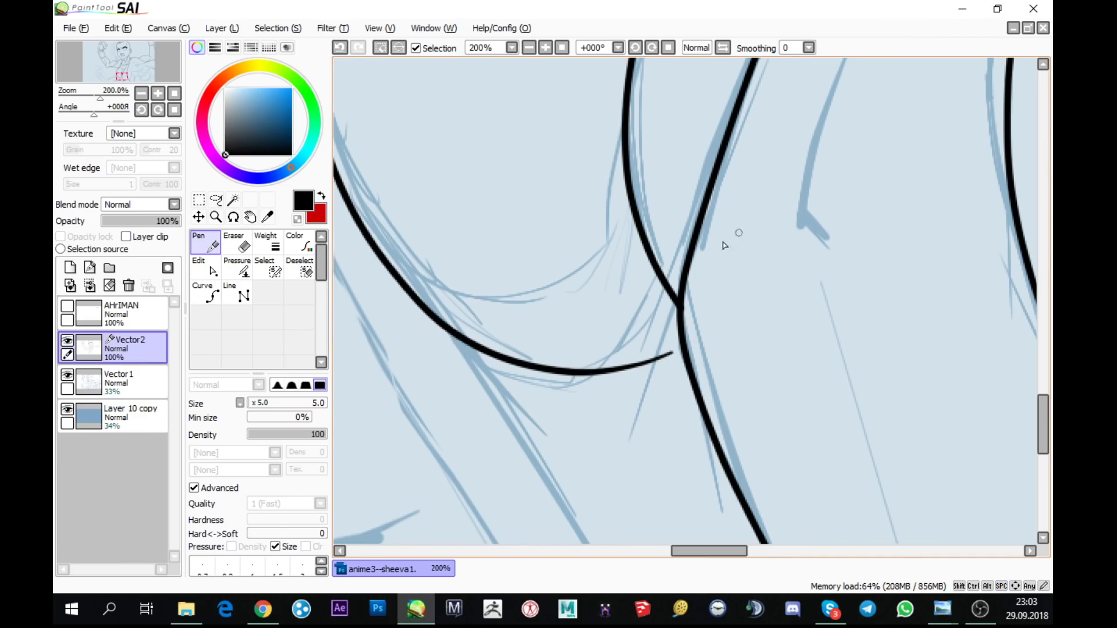
{"action": "left_click", "coordinate": [206, 294]}
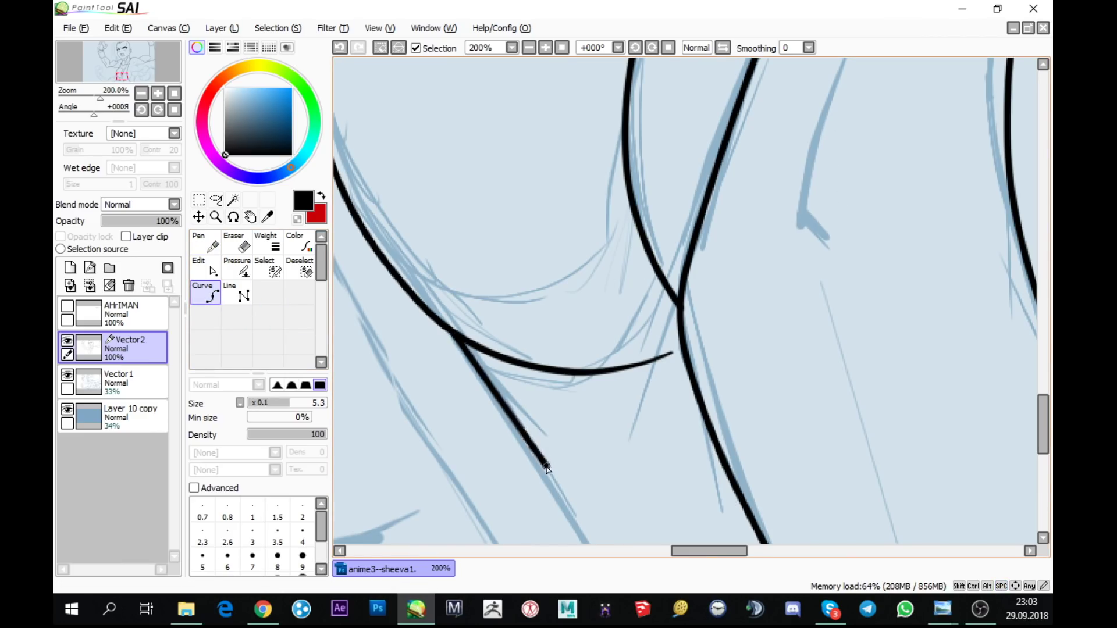
{"action": "left_click_drag", "start_coordinate": [544, 463], "coordinate": [461, 282]}
{"action": "left_click", "coordinate": [448, 459]}
{"action": "left_click_drag", "start_coordinate": [448, 458], "coordinate": [597, 617]}
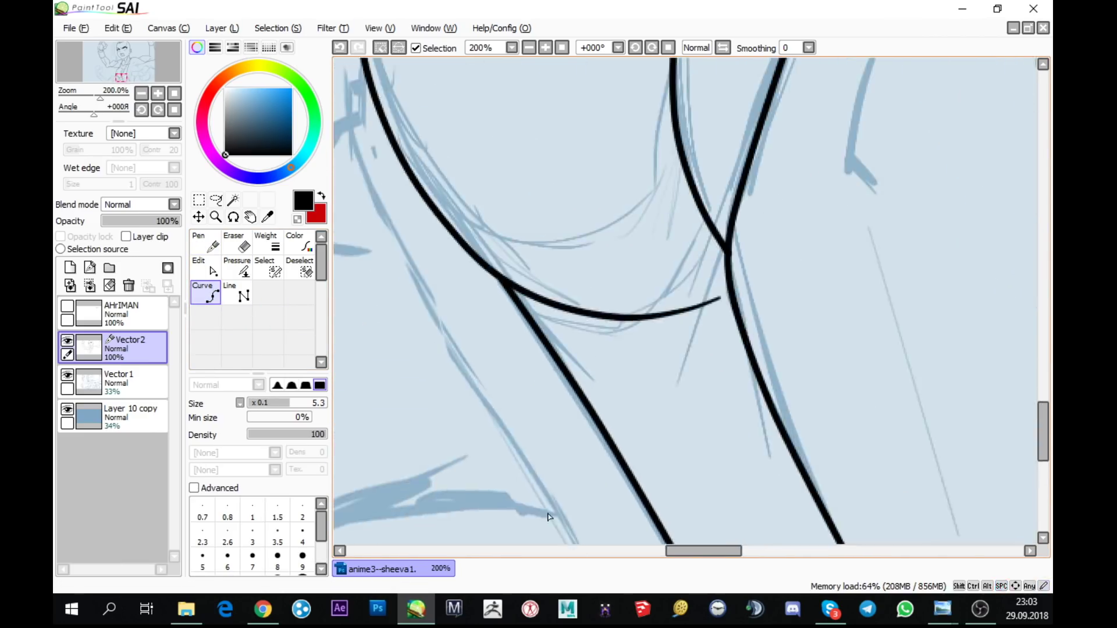
- Trace the parallel outer torso line from the canvas's lower edge up beside the breast, joining it to the breast's outer contour
{"action": "left_click_drag", "start_coordinate": [411, 242], "coordinate": [523, 445]}
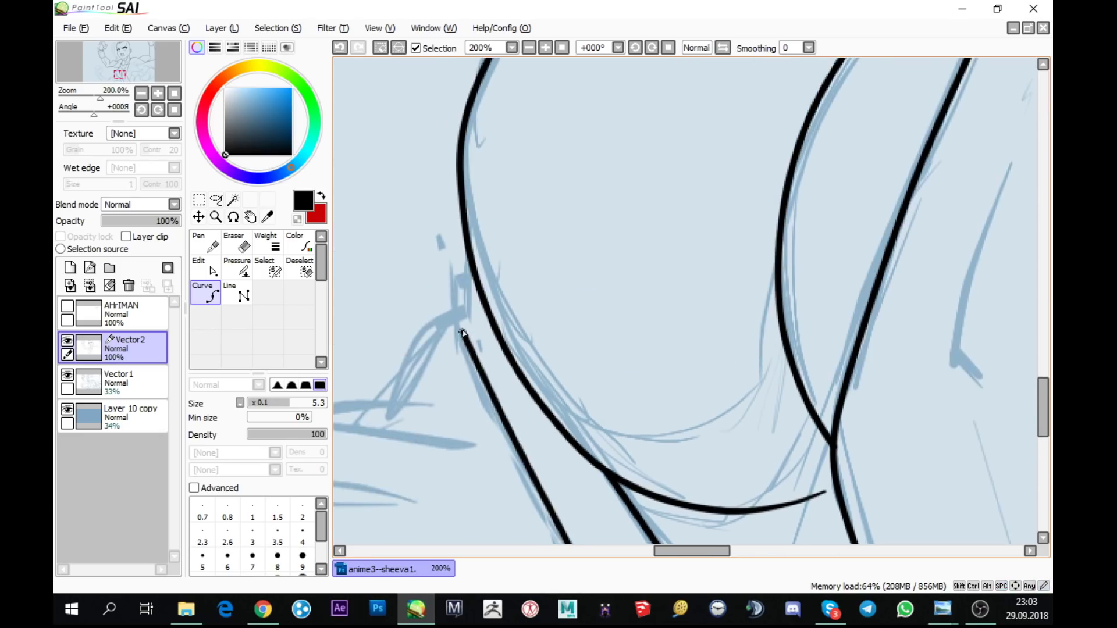
{"action": "left_click", "coordinate": [460, 317]}
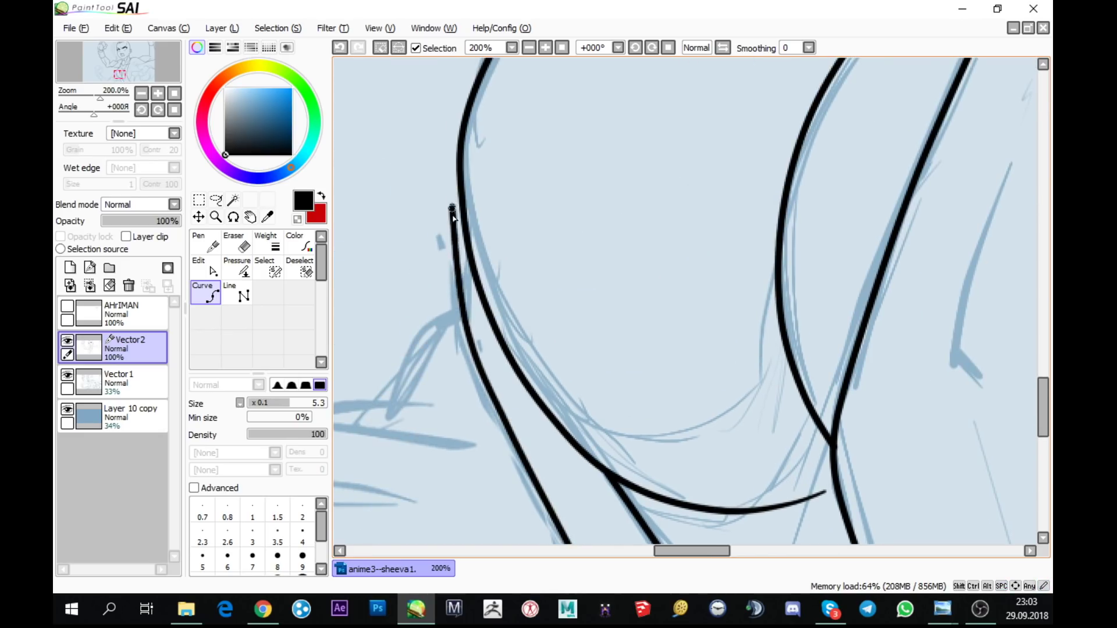
{"action": "left_click", "coordinate": [456, 170]}
{"action": "left_click", "coordinate": [472, 114]}
{"action": "scroll", "coordinate": [520, 86], "scroll_direction": "down", "scroll_amount": 3}
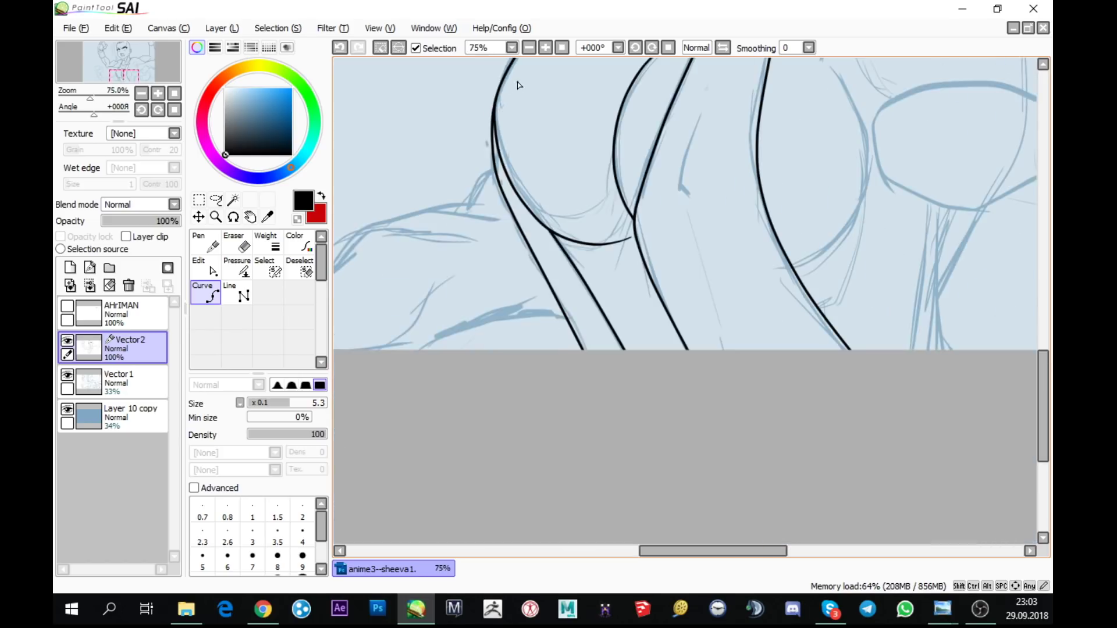
- Ink the rounded body contour from the long torso line up along the sketch with the Curve tool, and taper its upper end
{"action": "scroll", "coordinate": [505, 384], "scroll_direction": "up", "scroll_amount": 2}
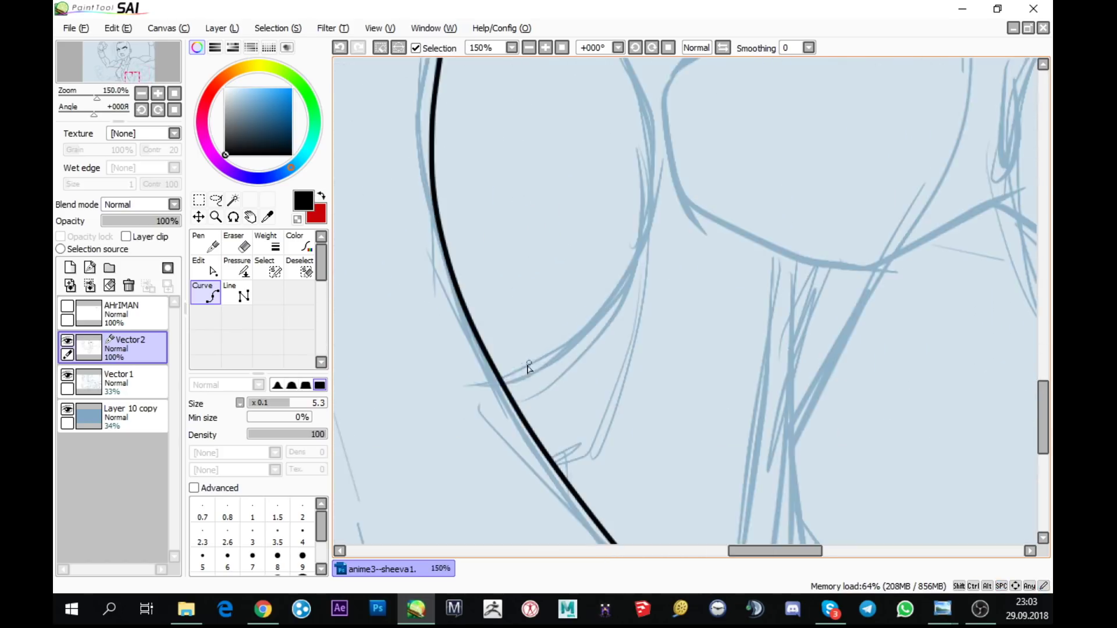
{"action": "left_click", "coordinate": [504, 384]}
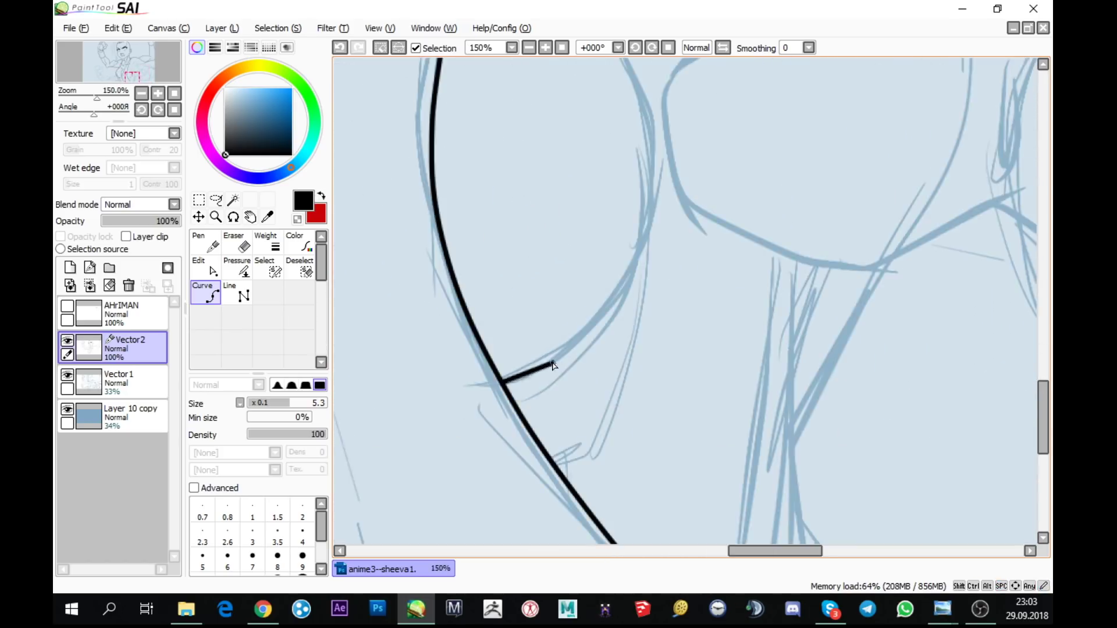
{"action": "left_click", "coordinate": [599, 320]}
{"action": "left_click", "coordinate": [651, 178]}
{"action": "left_click_drag", "start_coordinate": [652, 177], "coordinate": [647, 304]}
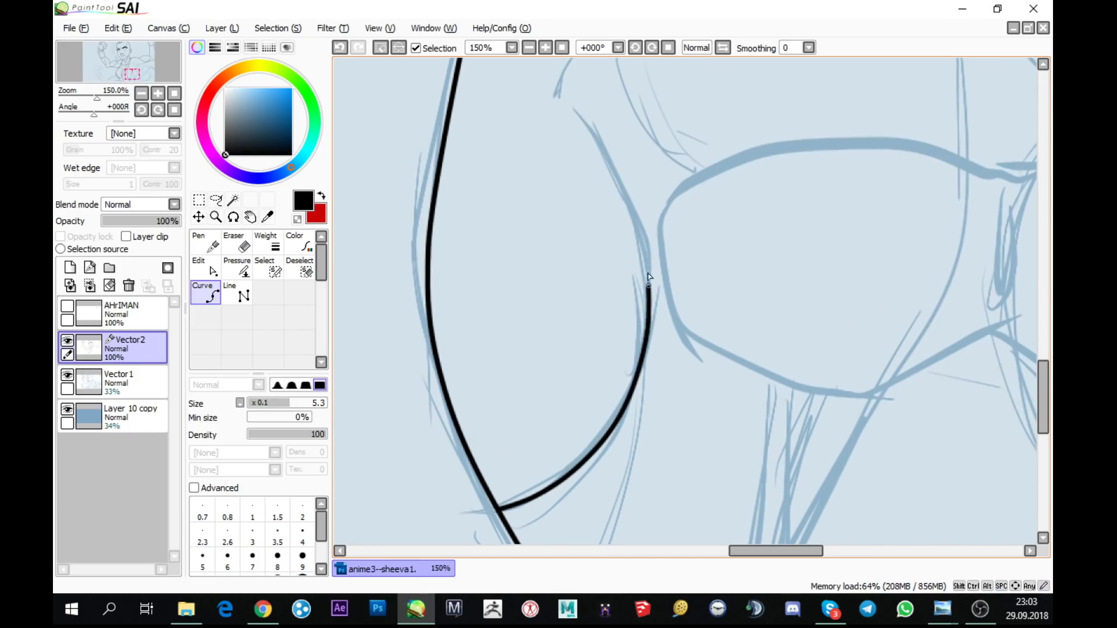
{"action": "double_click", "coordinate": [574, 113]}
{"action": "scroll", "coordinate": [611, 162], "scroll_direction": "up", "scroll_amount": 3}
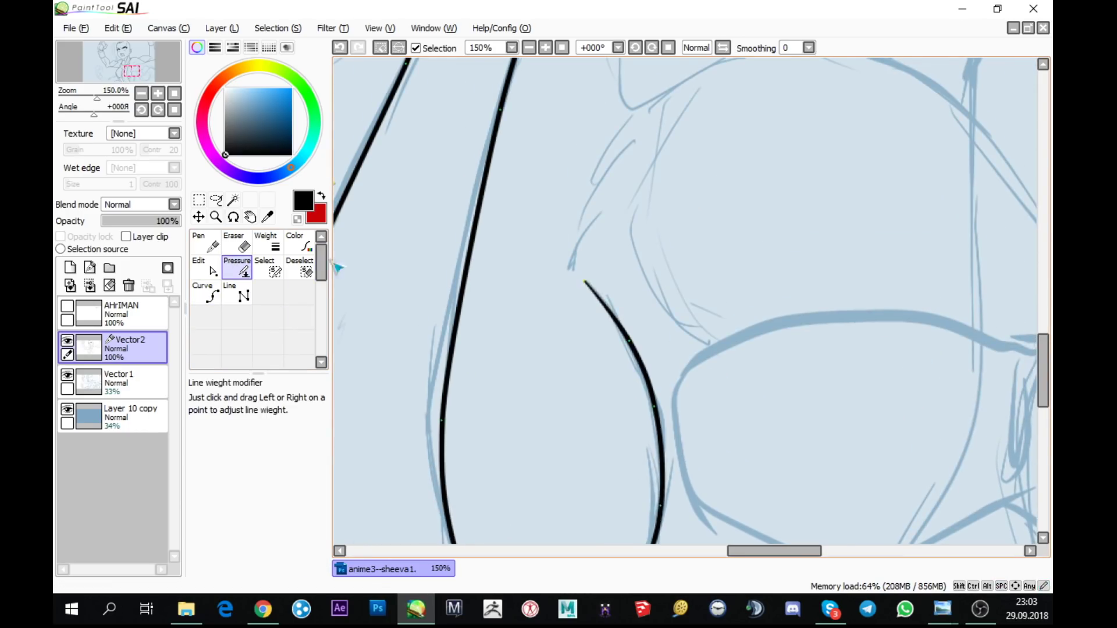
- Add a short hooked stroke and small hatch marks with the Pen above the tapered end of the rounded contour
{"action": "key", "text": "n"}
{"action": "scroll", "coordinate": [571, 226], "scroll_direction": "up", "scroll_amount": 2}
{"action": "mouse_move", "coordinate": [586, 322]}
{"action": "left_mouse_down"}
{"action": "mouse_move", "coordinate": [580, 226]}
{"action": "mouse_move", "coordinate": [637, 166]}
{"action": "left_mouse_up"}
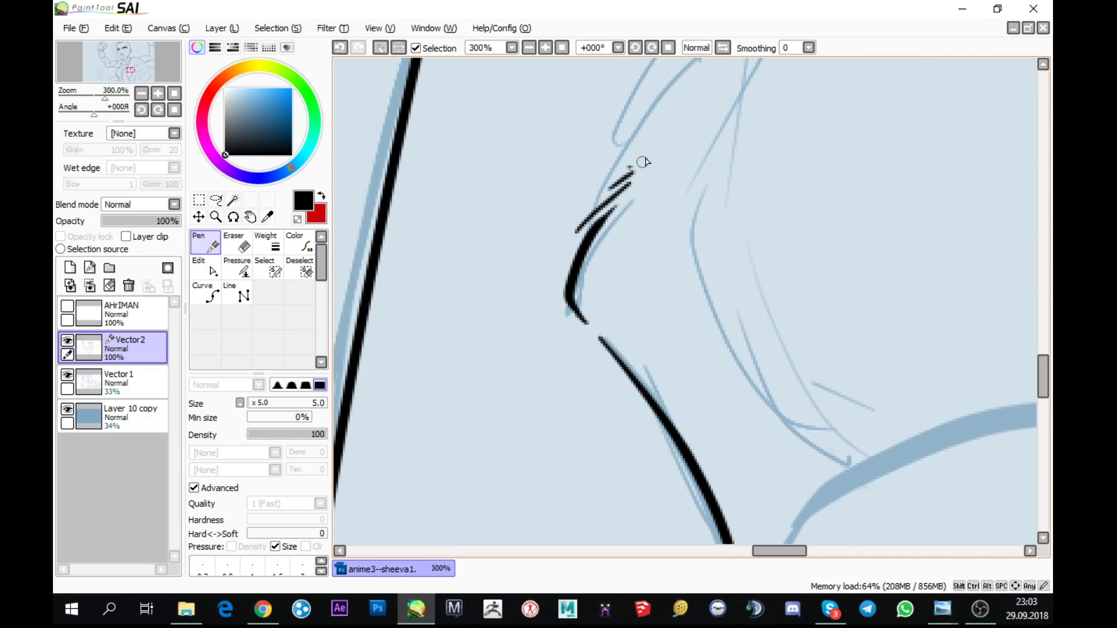
{"action": "scroll", "coordinate": [646, 160], "scroll_direction": "down", "scroll_amount": 1}
{"action": "scroll", "coordinate": [902, 257], "scroll_direction": "down", "scroll_amount": 2}
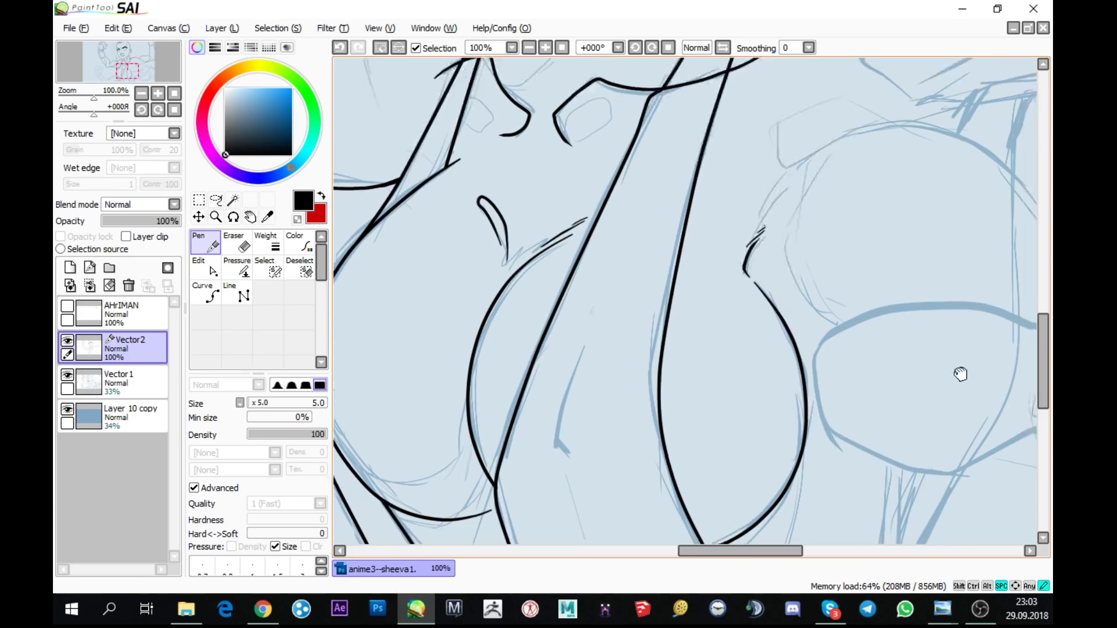
- Ink the outer contour of the hand's large curled finger, starting at the upright finger's corner and following the sketch down
{"action": "mouse_move", "coordinate": [973, 358]}
{"action": "left_mouse_down"}
{"action": "mouse_move", "coordinate": [910, 367]}
{"action": "mouse_move", "coordinate": [728, 337]}
{"action": "mouse_move", "coordinate": [790, 424]}
{"action": "left_mouse_up"}
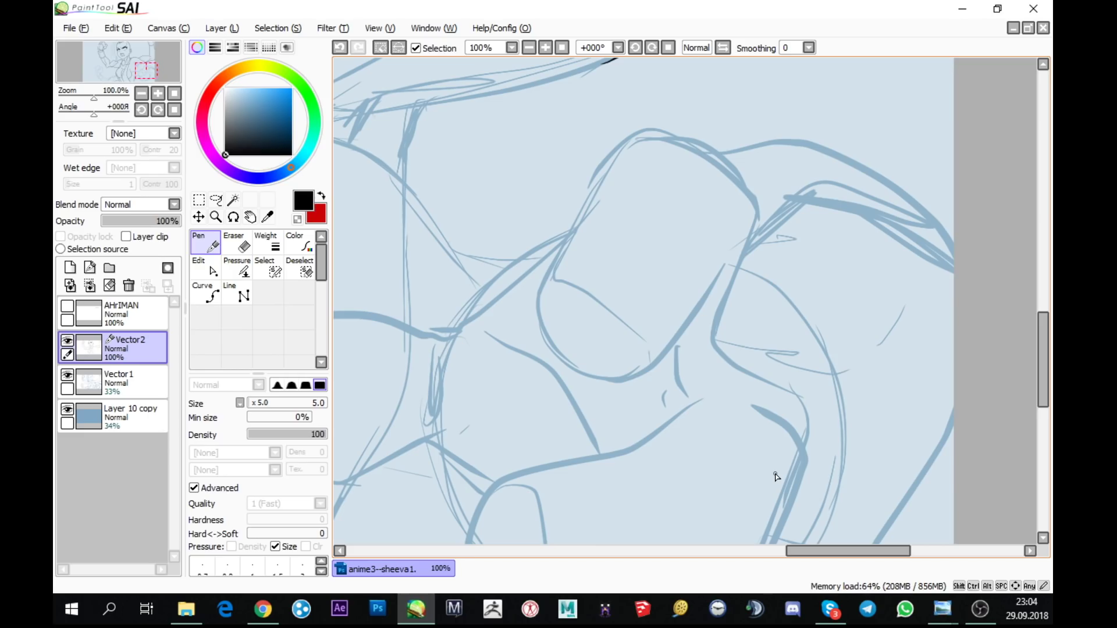
{"action": "mouse_move", "coordinate": [777, 477]}
{"action": "left_mouse_down"}
{"action": "mouse_move", "coordinate": [727, 274]}
{"action": "mouse_move", "coordinate": [806, 419]}
{"action": "mouse_move", "coordinate": [925, 237]}
{"action": "left_mouse_up"}
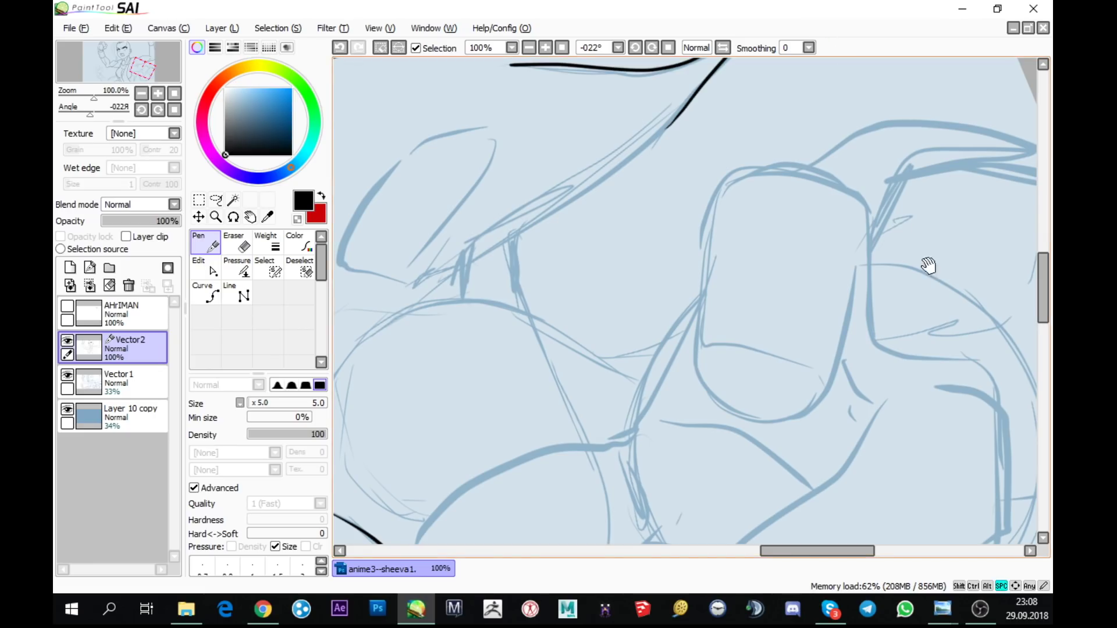
{"action": "left_click_drag", "start_coordinate": [929, 267], "coordinate": [664, 198]}
{"action": "scroll", "coordinate": [640, 195], "scroll_direction": "up", "scroll_amount": 3}
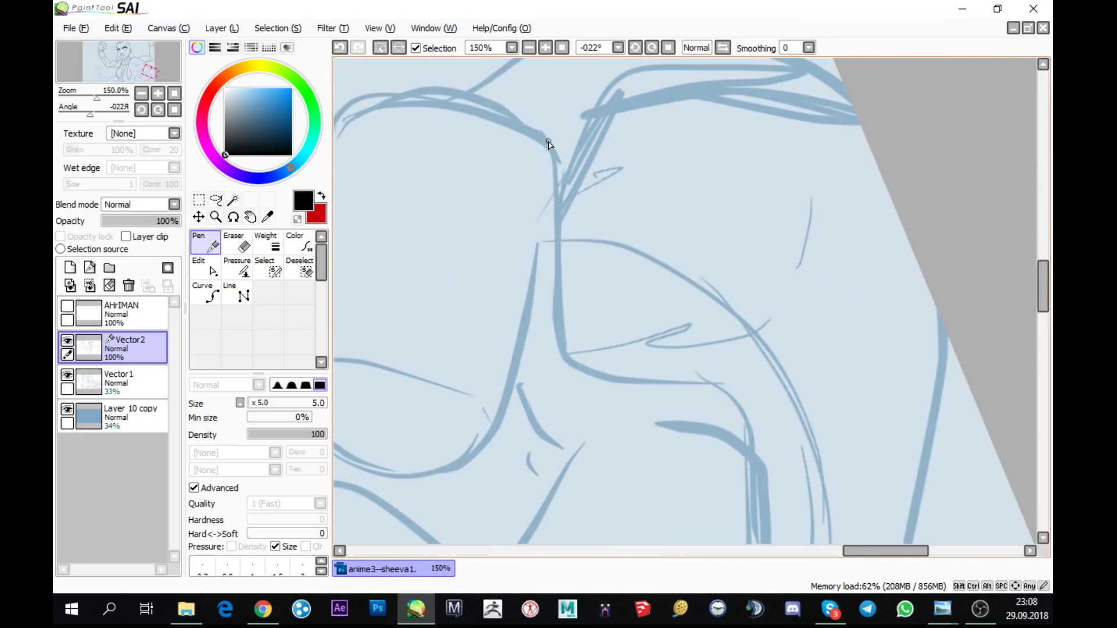
{"action": "mouse_move", "coordinate": [543, 130]}
{"action": "left_mouse_down"}
{"action": "mouse_move", "coordinate": [560, 164]}
{"action": "mouse_move", "coordinate": [554, 323]}
{"action": "mouse_move", "coordinate": [576, 365]}
{"action": "mouse_move", "coordinate": [738, 419]}
{"action": "mouse_move", "coordinate": [810, 482]}
{"action": "mouse_move", "coordinate": [699, 221]}
{"action": "mouse_move", "coordinate": [722, 251]}
{"action": "mouse_move", "coordinate": [698, 449]}
{"action": "mouse_move", "coordinate": [638, 531]}
{"action": "left_mouse_up"}
{"action": "mouse_move", "coordinate": [763, 458]}
{"action": "left_mouse_down"}
{"action": "mouse_move", "coordinate": [853, 386]}
{"action": "mouse_move", "coordinate": [918, 312]}
{"action": "mouse_move", "coordinate": [868, 427]}
{"action": "mouse_move", "coordinate": [898, 369]}
{"action": "left_mouse_up"}
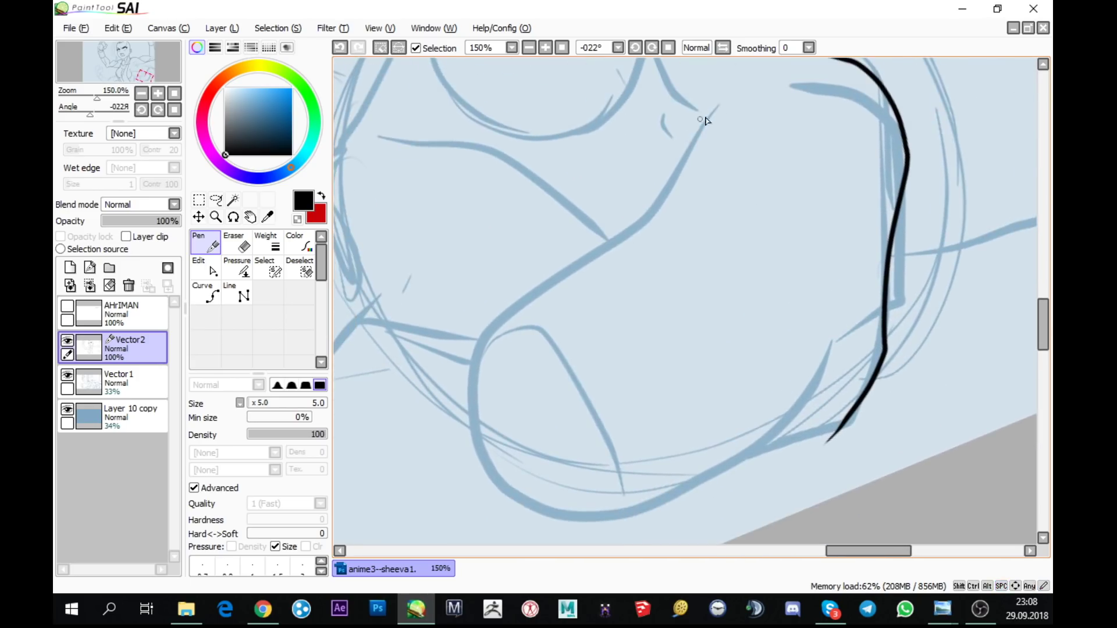
- Ink the inner edge of the large curled finger and carry it around the rounded tip to close the outline
{"action": "mouse_move", "coordinate": [733, 92]}
{"action": "left_mouse_down"}
{"action": "mouse_move", "coordinate": [644, 221]}
{"action": "mouse_move", "coordinate": [527, 313]}
{"action": "mouse_move", "coordinate": [480, 414]}
{"action": "mouse_move", "coordinate": [601, 527]}
{"action": "mouse_move", "coordinate": [692, 512]}
{"action": "left_mouse_up"}
{"action": "left_click_drag", "start_coordinate": [861, 373], "coordinate": [912, 258]}
{"action": "scroll", "coordinate": [912, 257], "scroll_direction": "up", "scroll_amount": 1}
{"action": "mouse_move", "coordinate": [669, 229]}
{"action": "left_mouse_down"}
{"action": "mouse_move", "coordinate": [656, 323]}
{"action": "mouse_move", "coordinate": [705, 221]}
{"action": "mouse_move", "coordinate": [756, 152]}
{"action": "mouse_move", "coordinate": [770, 92]}
{"action": "left_mouse_up"}
{"action": "left_click_drag", "start_coordinate": [835, 155], "coordinate": [614, 232]}
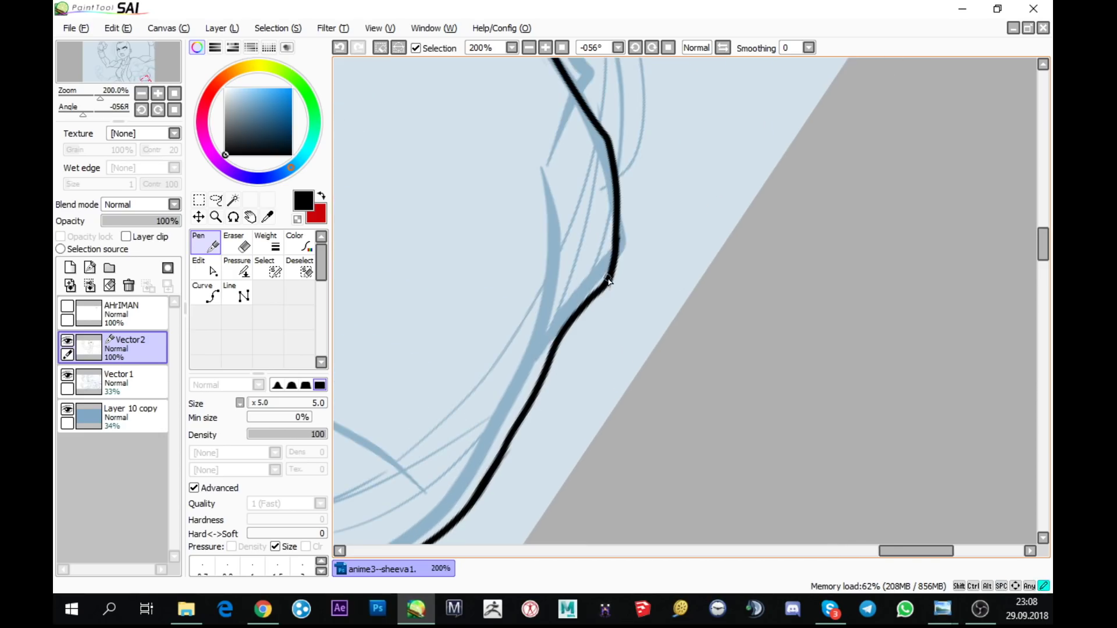
{"action": "scroll", "coordinate": [631, 220], "scroll_direction": "down", "scroll_amount": 2}
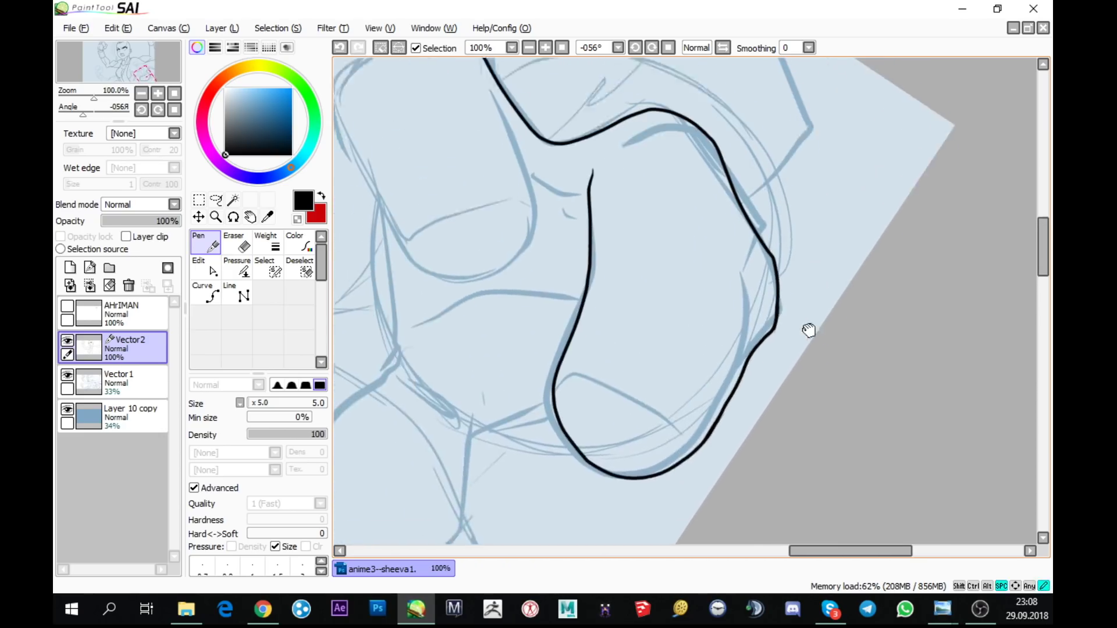
- Ink the outline of the upright block-shaped finger and end its inner edge with short broken strokes
{"action": "scroll", "coordinate": [582, 245], "scroll_direction": "up", "scroll_amount": 1}
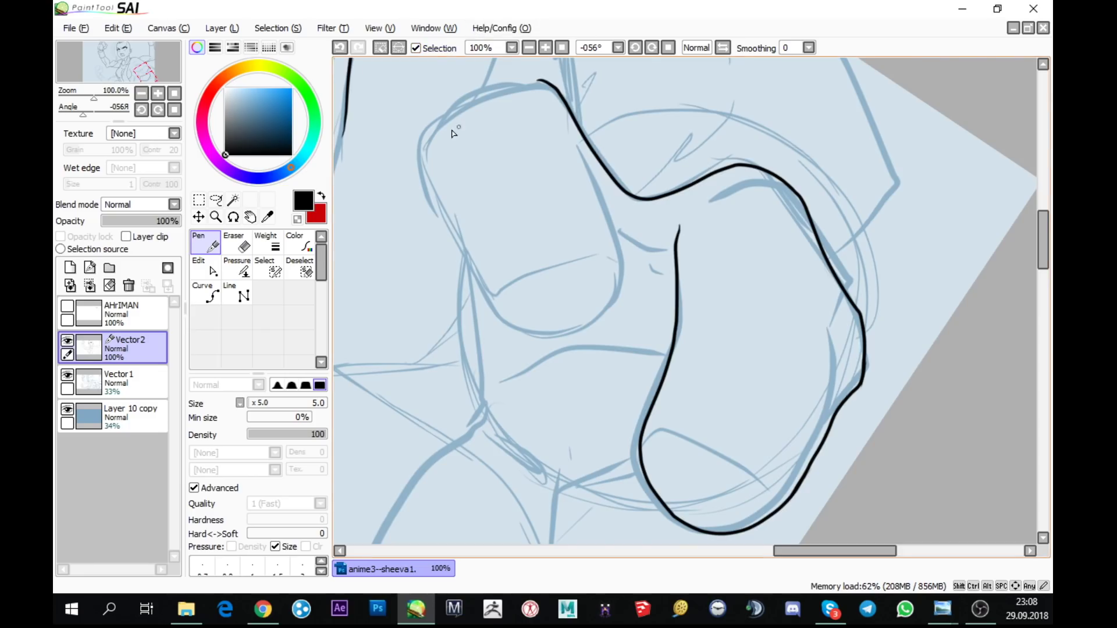
{"action": "scroll", "coordinate": [443, 146], "scroll_direction": "up", "scroll_amount": 1}
{"action": "scroll", "coordinate": [420, 172], "scroll_direction": "up", "scroll_amount": 1}
{"action": "mouse_move", "coordinate": [513, 342]}
{"action": "left_mouse_down"}
{"action": "mouse_move", "coordinate": [499, 319]}
{"action": "mouse_move", "coordinate": [517, 243]}
{"action": "mouse_move", "coordinate": [576, 185]}
{"action": "mouse_move", "coordinate": [664, 151]}
{"action": "mouse_move", "coordinate": [751, 138]}
{"action": "mouse_move", "coordinate": [780, 204]}
{"action": "mouse_move", "coordinate": [786, 254]}
{"action": "mouse_move", "coordinate": [744, 148]}
{"action": "left_mouse_up"}
{"action": "mouse_move", "coordinate": [480, 90]}
{"action": "left_mouse_down"}
{"action": "mouse_move", "coordinate": [444, 407]}
{"action": "mouse_move", "coordinate": [451, 438]}
{"action": "mouse_move", "coordinate": [474, 467]}
{"action": "mouse_move", "coordinate": [536, 495]}
{"action": "mouse_move", "coordinate": [634, 503]}
{"action": "mouse_move", "coordinate": [679, 485]}
{"action": "mouse_move", "coordinate": [730, 417]}
{"action": "mouse_move", "coordinate": [766, 200]}
{"action": "mouse_move", "coordinate": [793, 134]}
{"action": "mouse_move", "coordinate": [737, 228]}
{"action": "mouse_move", "coordinate": [602, 82]}
{"action": "mouse_move", "coordinate": [615, 63]}
{"action": "left_mouse_up"}
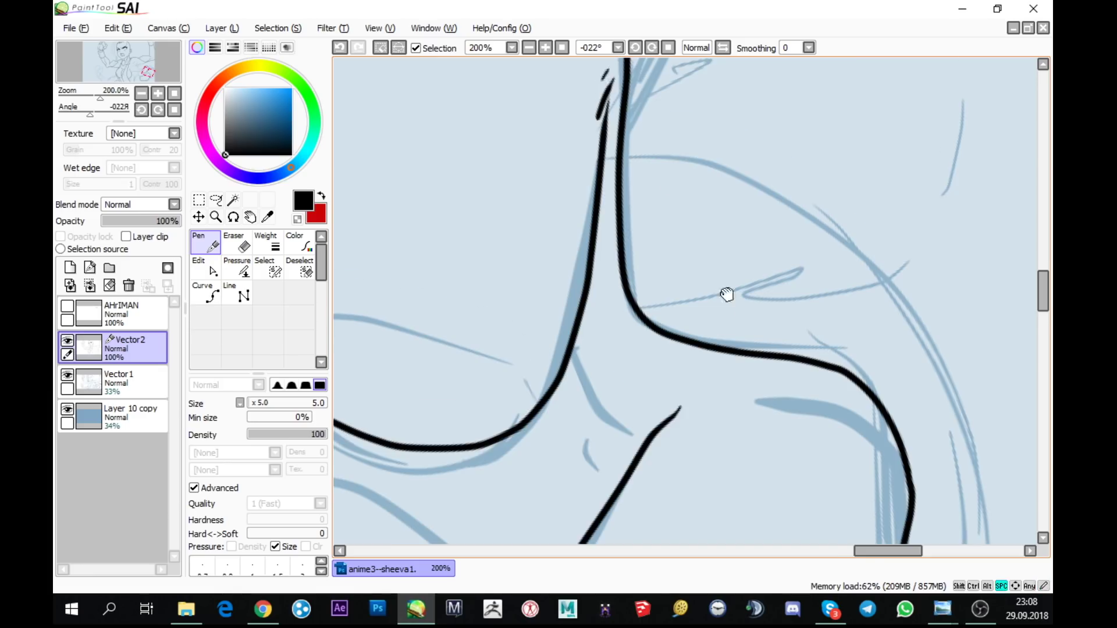
- Draw the small fold line between the upright finger and the large curled finger, ending it with short crease marks
{"action": "scroll", "coordinate": [726, 292], "scroll_direction": "down", "scroll_amount": 3}
{"action": "left_click_drag", "start_coordinate": [560, 182], "coordinate": [561, 233]}
{"action": "left_click_drag", "start_coordinate": [561, 233], "coordinate": [617, 263]}
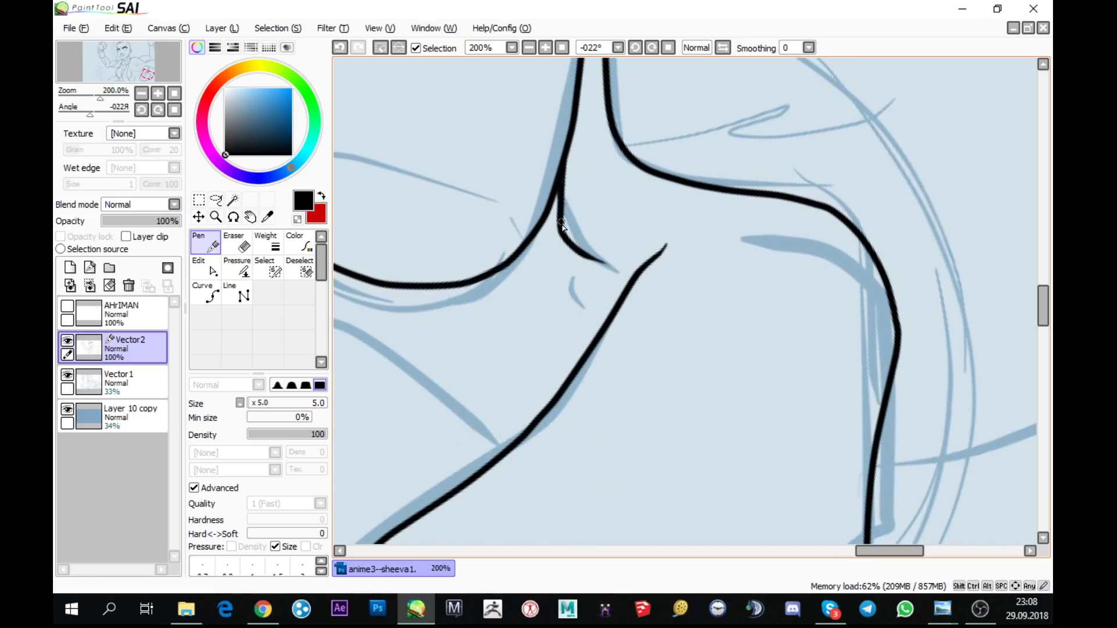
{"action": "left_click_drag", "start_coordinate": [563, 152], "coordinate": [561, 230]}
{"action": "left_click_drag", "start_coordinate": [589, 268], "coordinate": [985, 312]}
{"action": "scroll", "coordinate": [653, 299], "scroll_direction": "down", "scroll_amount": 1}
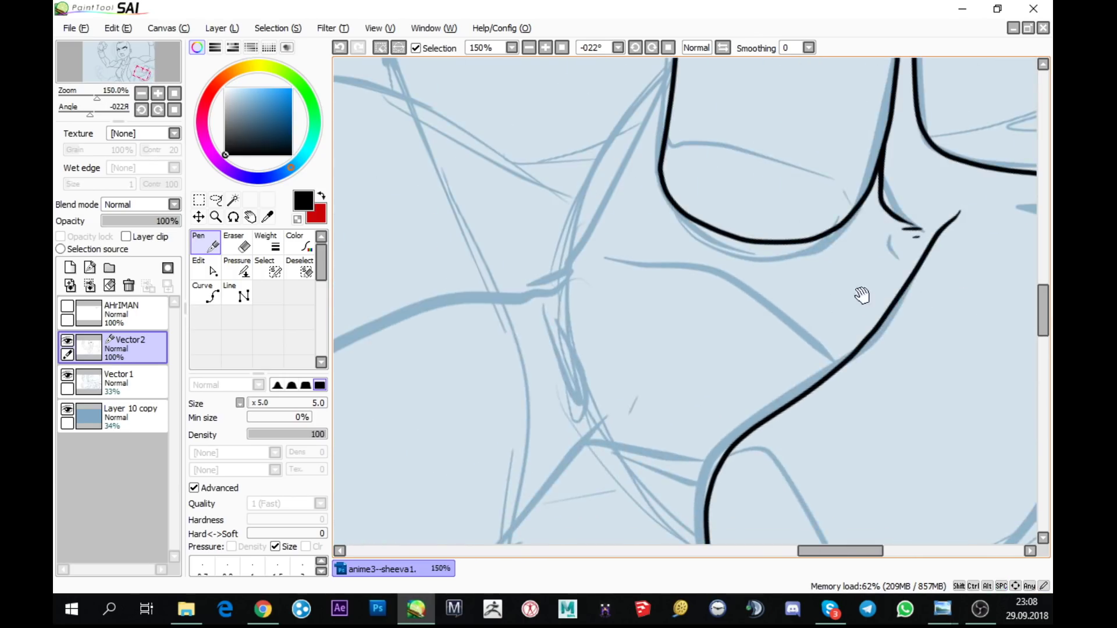
- Ink the edge from the upright finger down to the knuckle notch, and outline the left finger up to the large finger
{"action": "left_click_drag", "start_coordinate": [860, 294], "coordinate": [988, 226]}
{"action": "scroll", "coordinate": [881, 200], "scroll_direction": "up", "scroll_amount": 3}
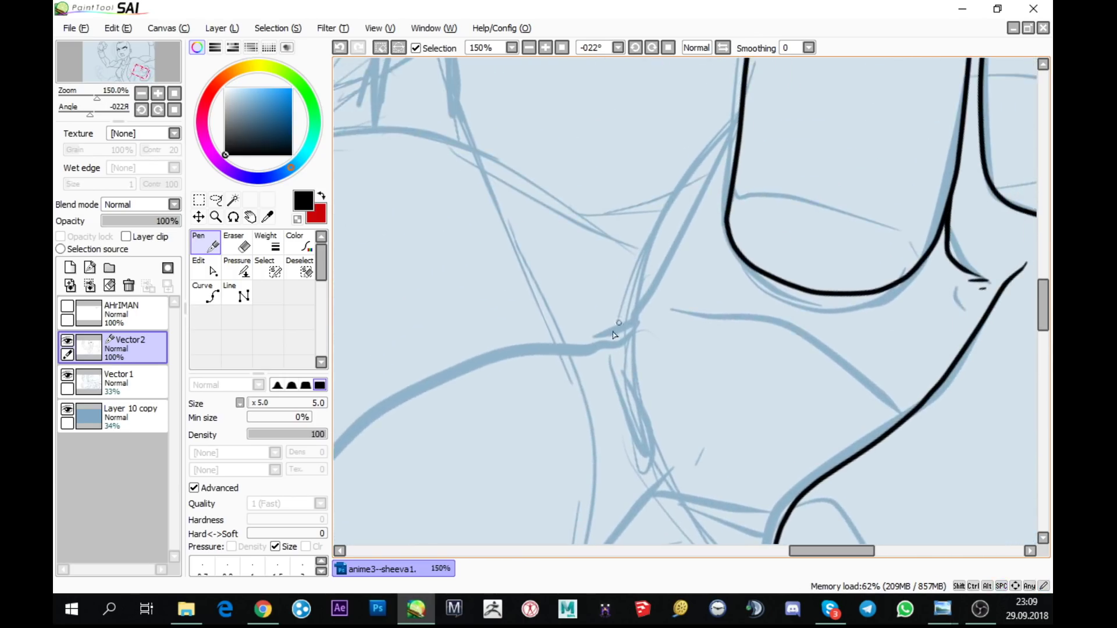
{"action": "mouse_move", "coordinate": [583, 351]}
{"action": "left_mouse_down"}
{"action": "mouse_move", "coordinate": [616, 322]}
{"action": "mouse_move", "coordinate": [631, 328]}
{"action": "mouse_move", "coordinate": [706, 202]}
{"action": "mouse_move", "coordinate": [743, 110]}
{"action": "left_mouse_up"}
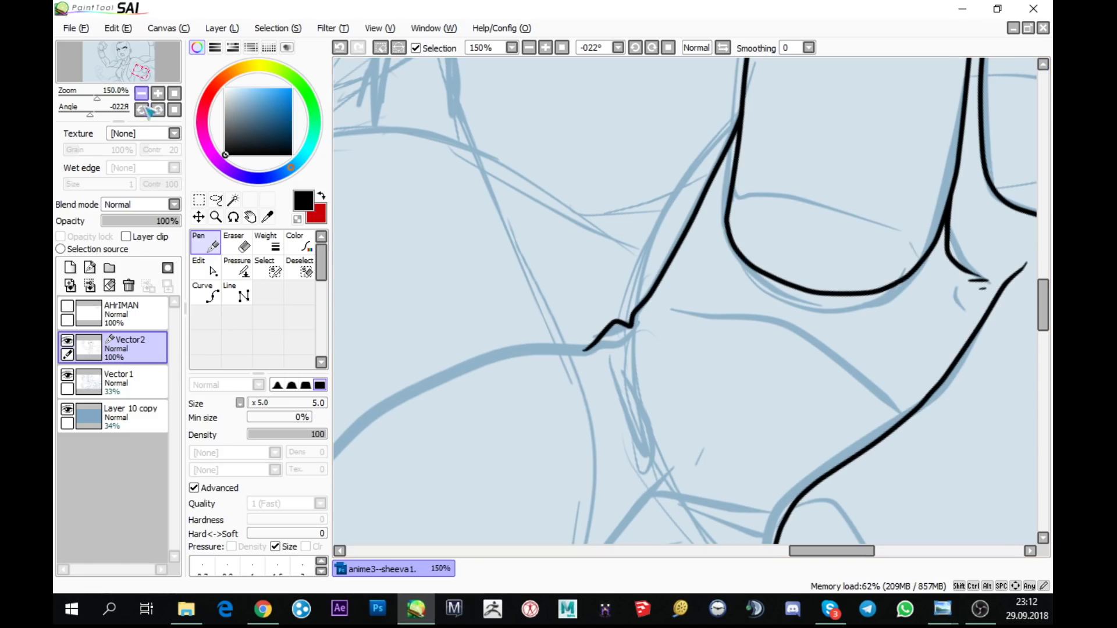
{"action": "mouse_move", "coordinate": [687, 214]}
{"action": "left_mouse_down"}
{"action": "mouse_move", "coordinate": [867, 224]}
{"action": "mouse_move", "coordinate": [866, 190]}
{"action": "mouse_move", "coordinate": [860, 198]}
{"action": "left_mouse_up"}
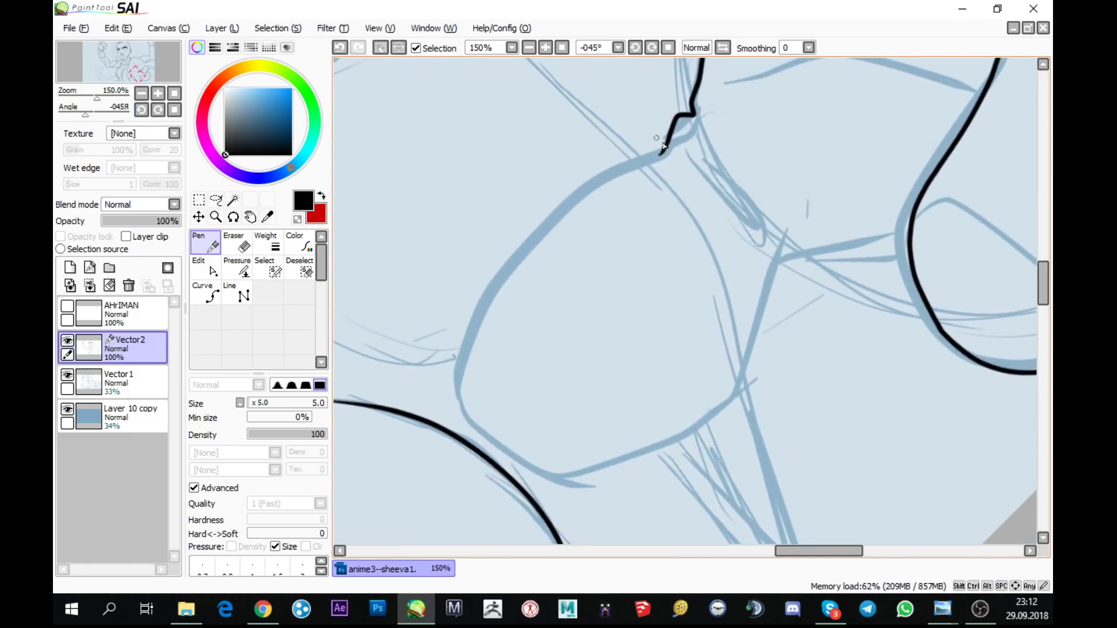
{"action": "mouse_move", "coordinate": [666, 153]}
{"action": "left_mouse_down"}
{"action": "mouse_move", "coordinate": [606, 179]}
{"action": "mouse_move", "coordinate": [542, 235]}
{"action": "mouse_move", "coordinate": [475, 345]}
{"action": "mouse_move", "coordinate": [466, 410]}
{"action": "mouse_move", "coordinate": [503, 455]}
{"action": "mouse_move", "coordinate": [563, 482]}
{"action": "mouse_move", "coordinate": [640, 463]}
{"action": "mouse_move", "coordinate": [721, 414]}
{"action": "mouse_move", "coordinate": [780, 270]}
{"action": "mouse_move", "coordinate": [806, 245]}
{"action": "left_mouse_up"}
- Ink the narrow loop-shaped crease at the base of the left finger and extend it with a short stroke toward the notch
{"action": "scroll", "coordinate": [903, 259], "scroll_direction": "up", "scroll_amount": 1}
{"action": "mouse_move", "coordinate": [632, 318]}
{"action": "left_mouse_down"}
{"action": "mouse_move", "coordinate": [657, 294]}
{"action": "mouse_move", "coordinate": [807, 258]}
{"action": "mouse_move", "coordinate": [797, 343]}
{"action": "mouse_move", "coordinate": [666, 212]}
{"action": "mouse_move", "coordinate": [540, 191]}
{"action": "mouse_move", "coordinate": [553, 315]}
{"action": "mouse_move", "coordinate": [593, 338]}
{"action": "mouse_move", "coordinate": [568, 227]}
{"action": "left_mouse_up"}
{"action": "key", "text": "space"}
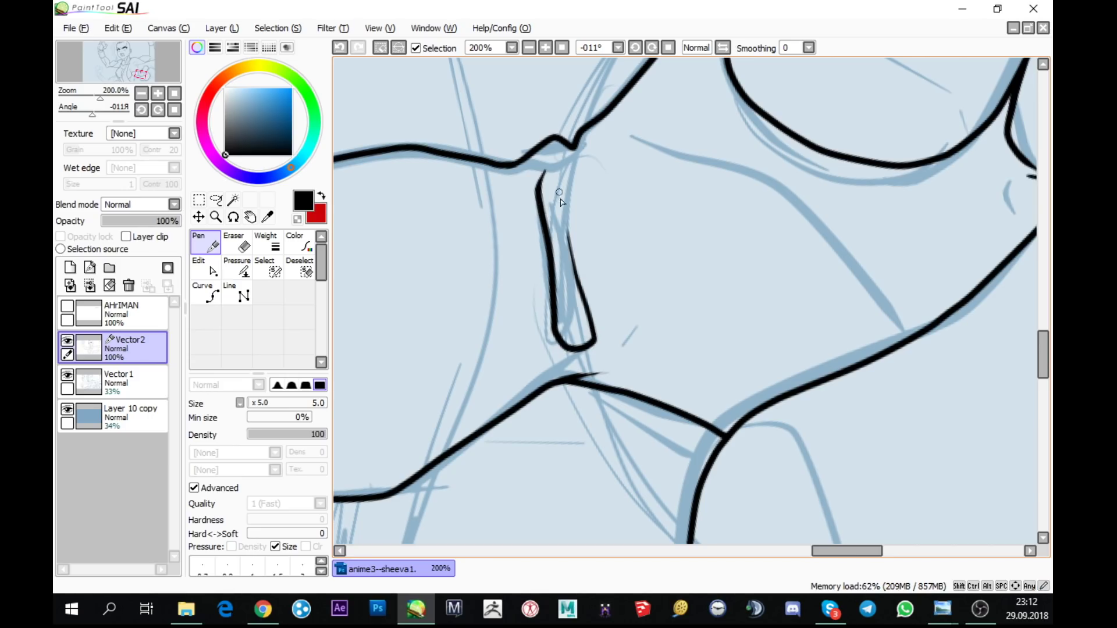
{"action": "left_click_drag", "start_coordinate": [570, 170], "coordinate": [584, 143]}
{"action": "scroll", "coordinate": [605, 226], "scroll_direction": "down", "scroll_amount": 1}
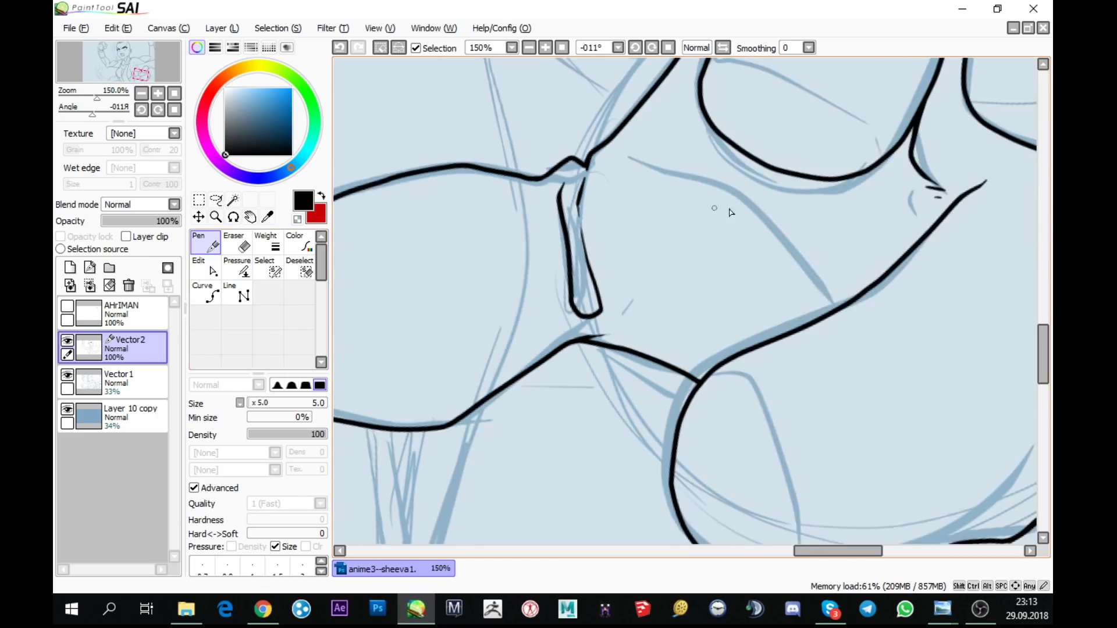
- Ink the wide outer arc around the large curled finger with the Curve tool, from the upright finger to the lower contour
{"action": "scroll", "coordinate": [947, 256], "scroll_direction": "down", "scroll_amount": 2}
{"action": "scroll", "coordinate": [688, 260], "scroll_direction": "up", "scroll_amount": 1}
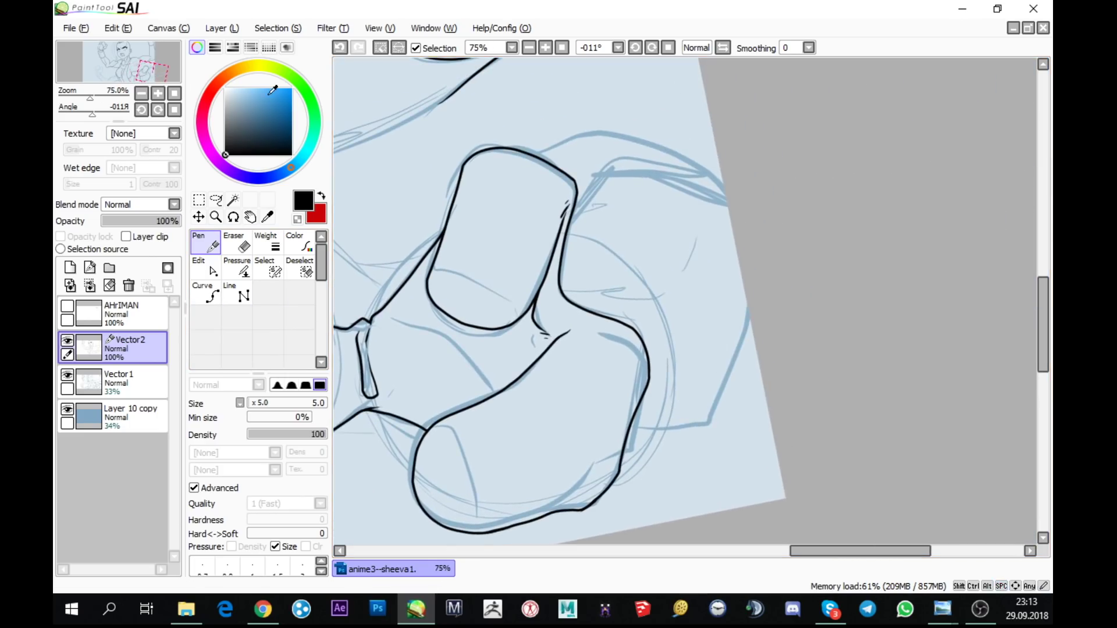
{"action": "left_click_drag", "start_coordinate": [757, 192], "coordinate": [975, 208]}
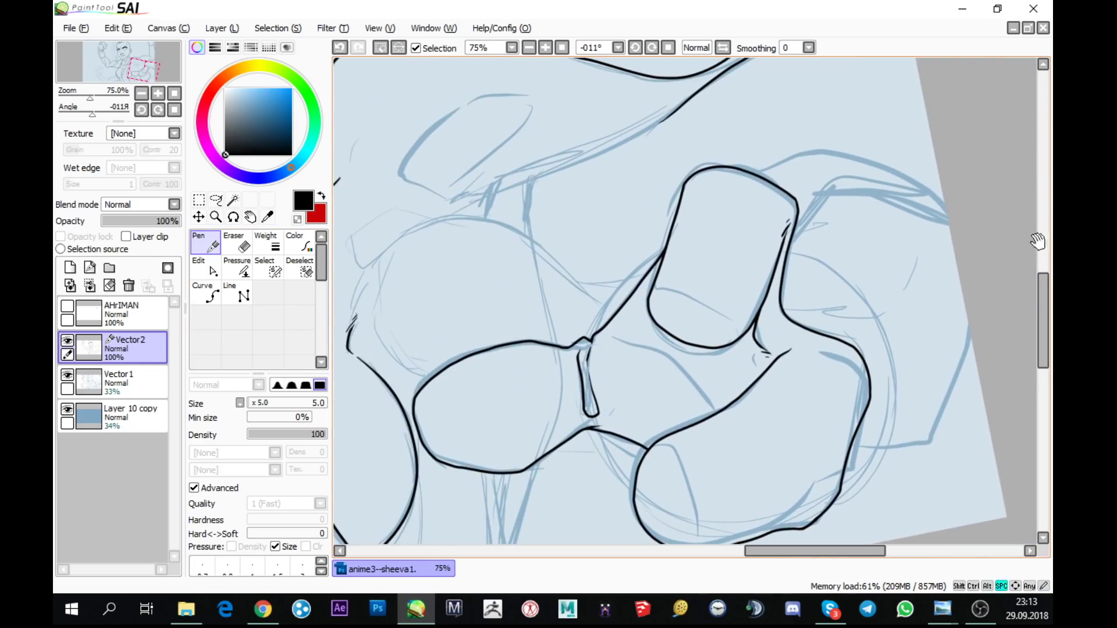
{"action": "left_click_drag", "start_coordinate": [1038, 241], "coordinate": [908, 146]}
{"action": "left_click", "coordinate": [204, 294]}
{"action": "scroll", "coordinate": [693, 154], "scroll_direction": "up", "scroll_amount": 3}
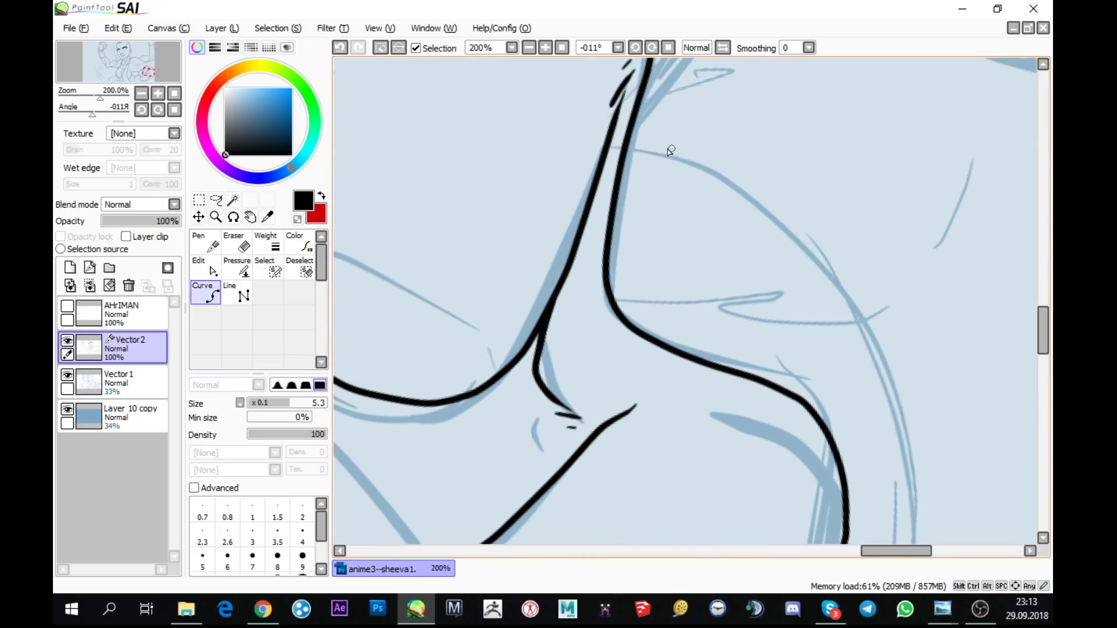
{"action": "left_click", "coordinate": [627, 148]}
{"action": "left_click_drag", "start_coordinate": [889, 373], "coordinate": [686, 160]}
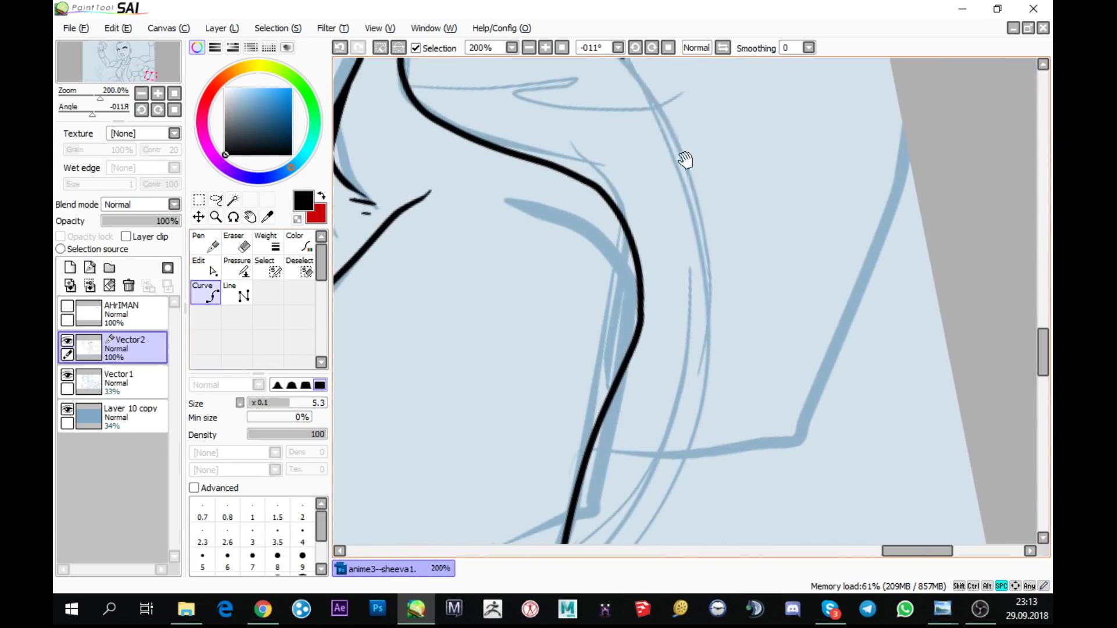
{"action": "scroll", "coordinate": [698, 372], "scroll_direction": "down", "scroll_amount": 3}
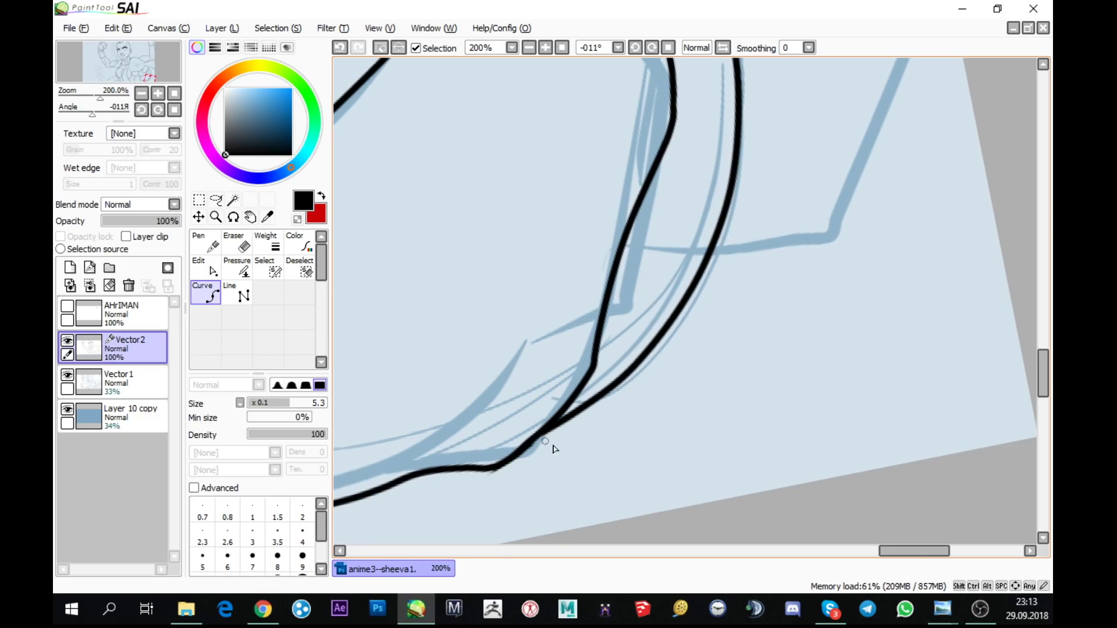
- Add Curve arcs from the left finger's base toward the large finger and from the knuckle notch to the upright finger
{"action": "scroll", "coordinate": [604, 419], "scroll_direction": "down", "scroll_amount": 3}
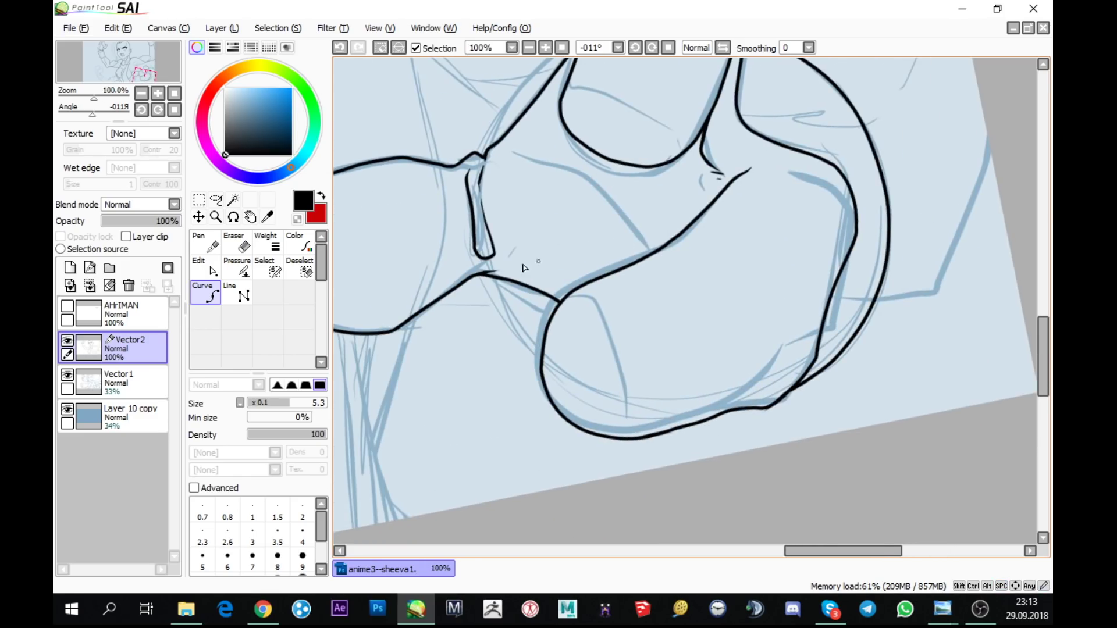
{"action": "scroll", "coordinate": [524, 268], "scroll_direction": "up", "scroll_amount": 3}
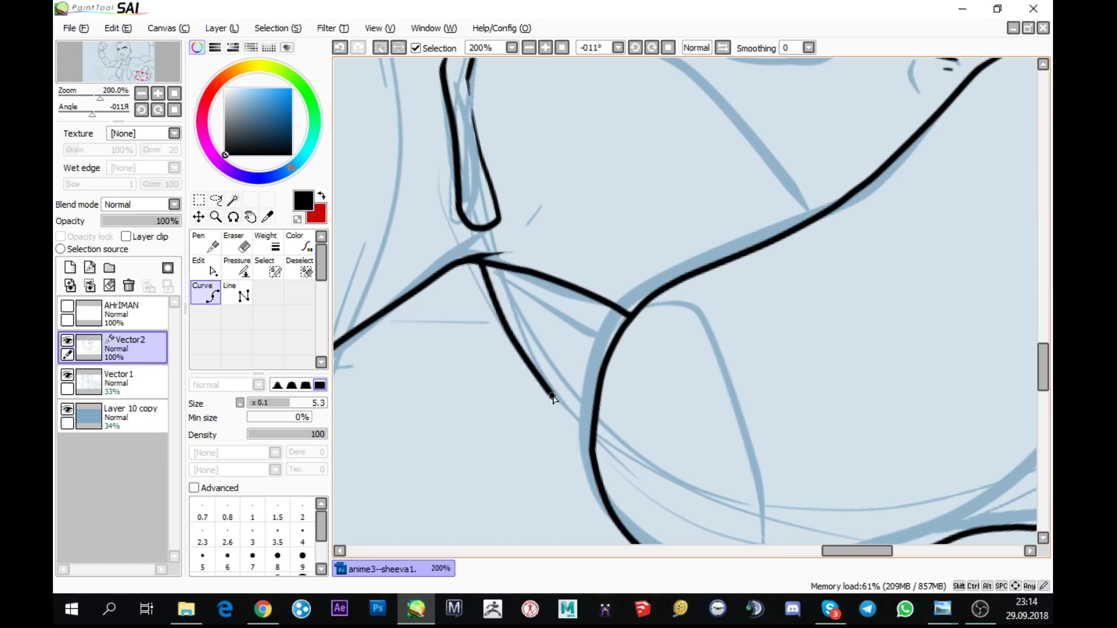
{"action": "scroll", "coordinate": [687, 379], "scroll_direction": "up", "scroll_amount": 5}
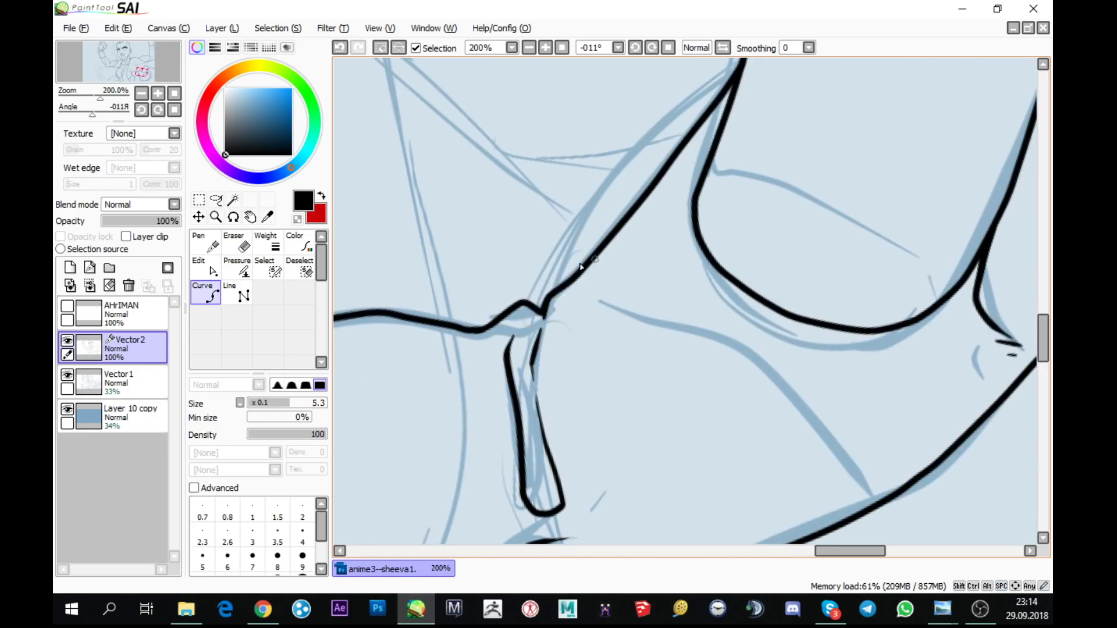
{"action": "left_click", "coordinate": [540, 308]}
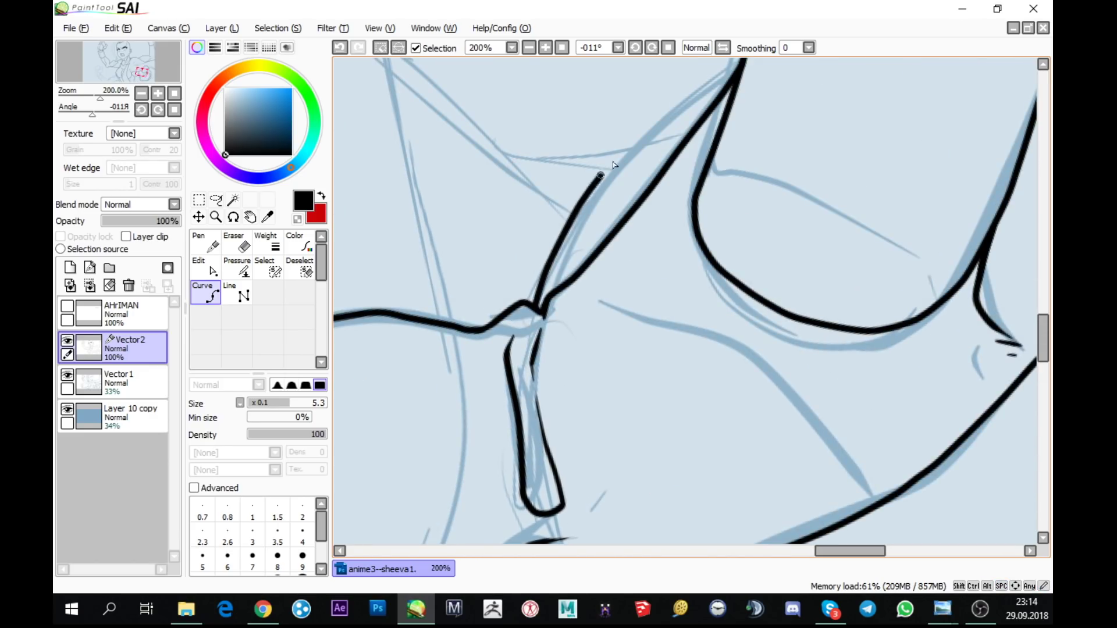
{"action": "left_click", "coordinate": [601, 175]}
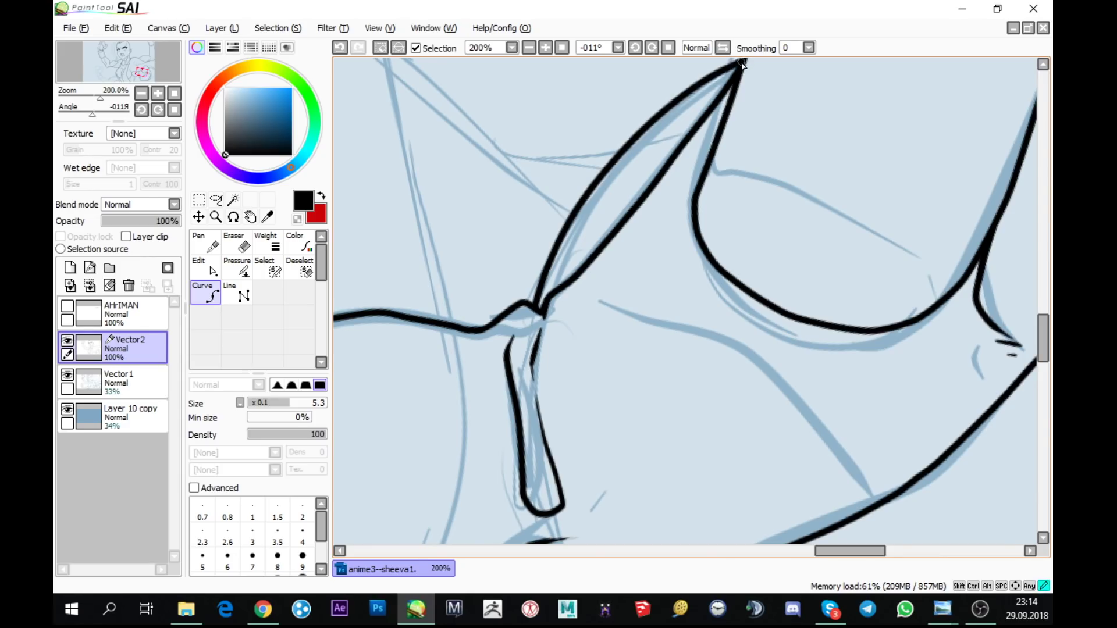
- Ink the contour rising from the upright finger's corner and bending out to the canvas edge with the Pen
{"action": "scroll", "coordinate": [742, 63], "scroll_direction": "down", "scroll_amount": 5}
{"action": "left_click_drag", "start_coordinate": [955, 99], "coordinate": [734, 212]}
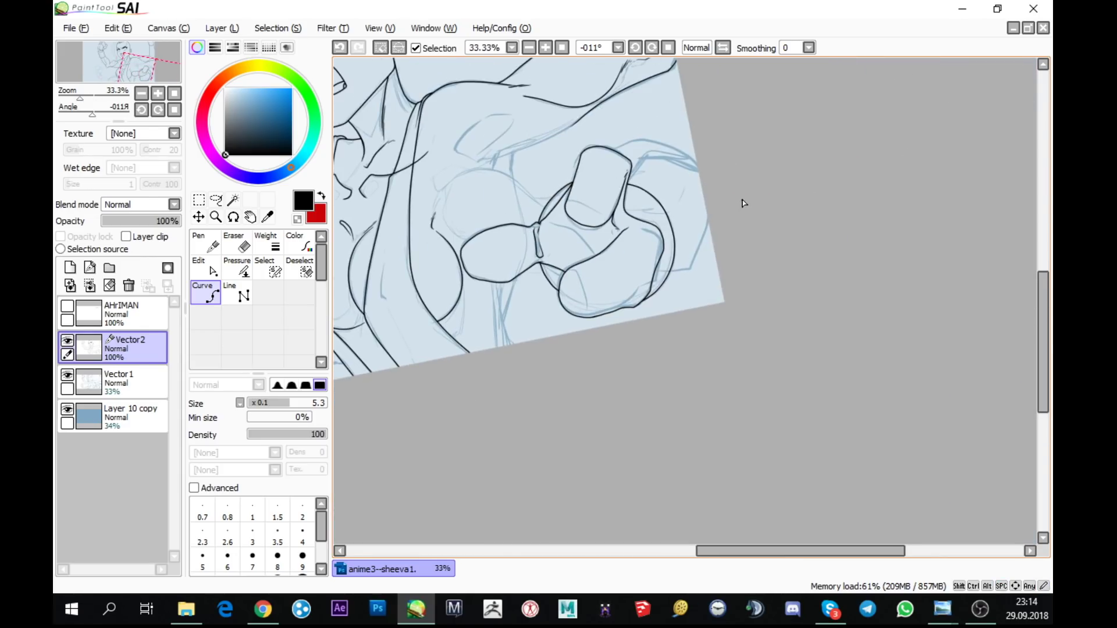
{"action": "mouse_move", "coordinate": [629, 177]}
{"action": "left_mouse_down"}
{"action": "mouse_move", "coordinate": [626, 146]}
{"action": "mouse_move", "coordinate": [204, 108]}
{"action": "left_mouse_up"}
{"action": "key", "text": "n"}
{"action": "scroll", "coordinate": [626, 146], "scroll_direction": "up", "scroll_amount": 3}
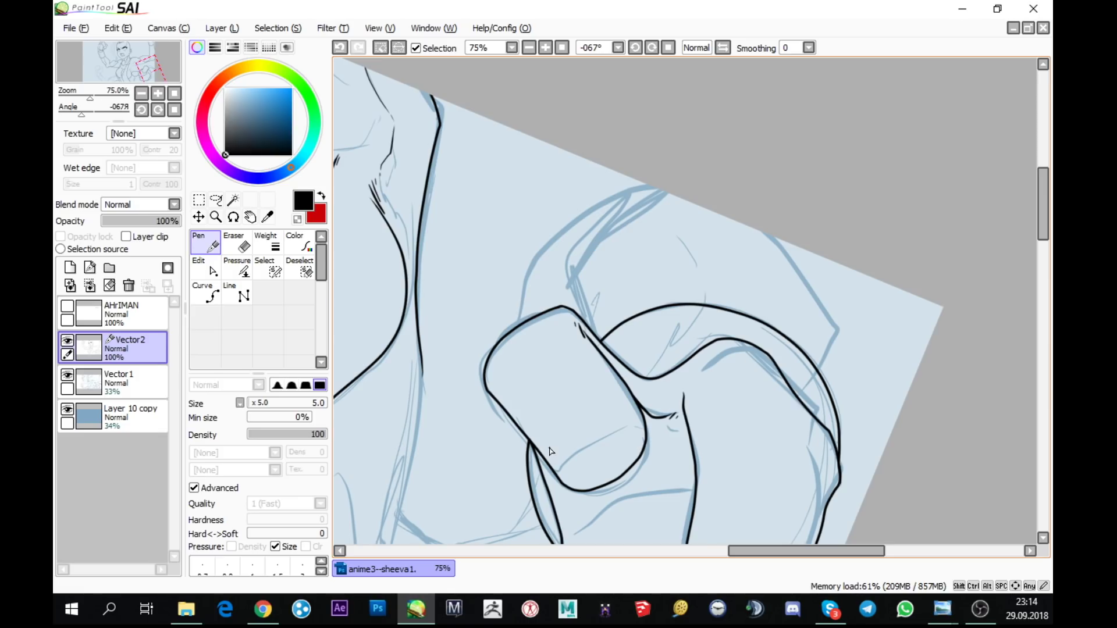
{"action": "scroll", "coordinate": [576, 262], "scroll_direction": "up", "scroll_amount": 1}
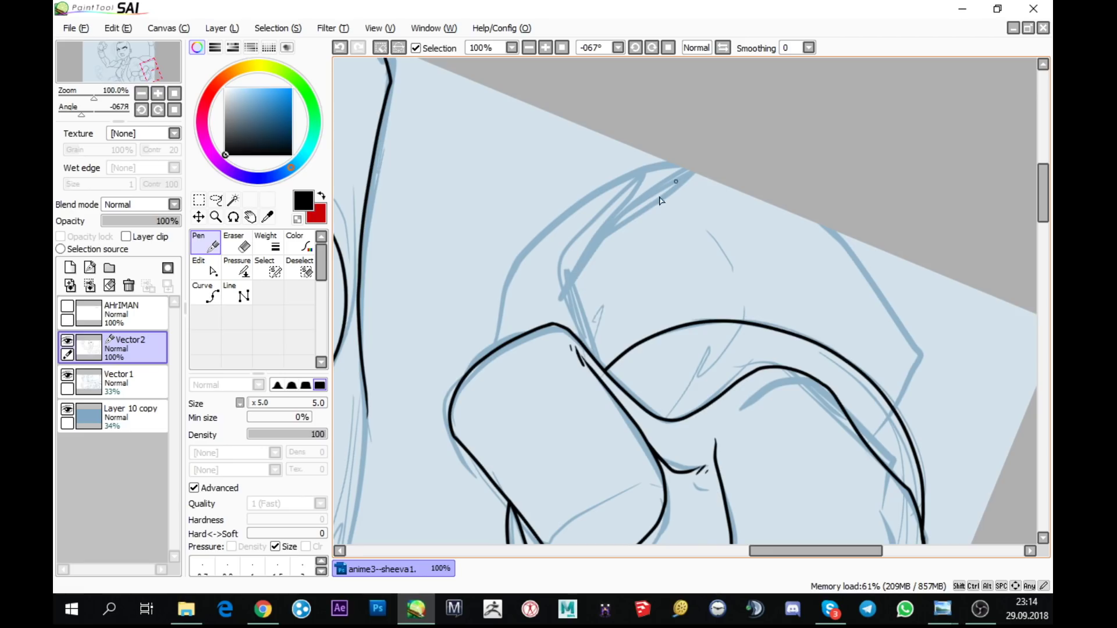
{"action": "scroll", "coordinate": [578, 345], "scroll_direction": "up", "scroll_amount": 1}
{"action": "mouse_move", "coordinate": [579, 344]}
{"action": "left_mouse_down"}
{"action": "mouse_move", "coordinate": [568, 257]}
{"action": "mouse_move", "coordinate": [620, 168]}
{"action": "mouse_move", "coordinate": [770, 96]}
{"action": "left_mouse_up"}
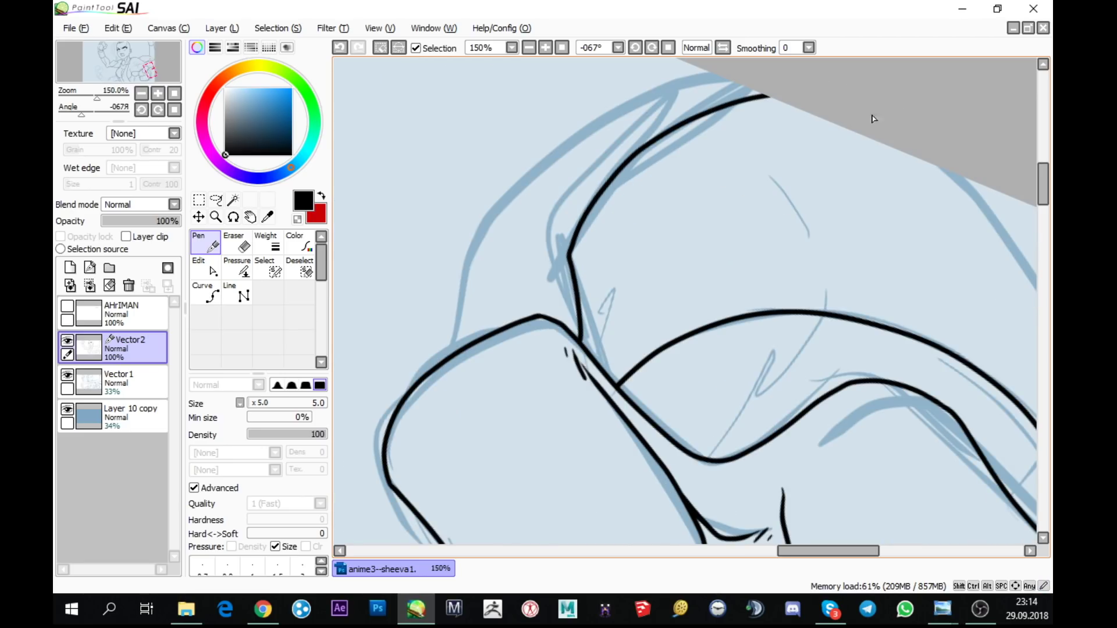
- Ink the angular outer contour from the canvas edge down to the large curled finger with the Pen
{"action": "left_click_drag", "start_coordinate": [968, 294], "coordinate": [648, 262]}
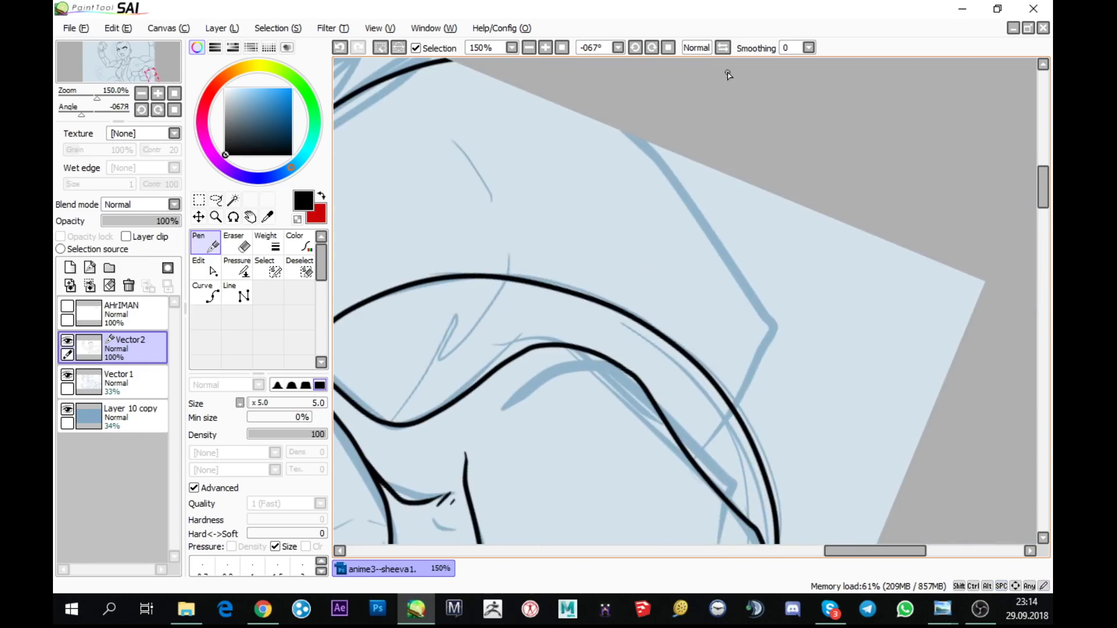
{"action": "left_click", "coordinate": [157, 110]}
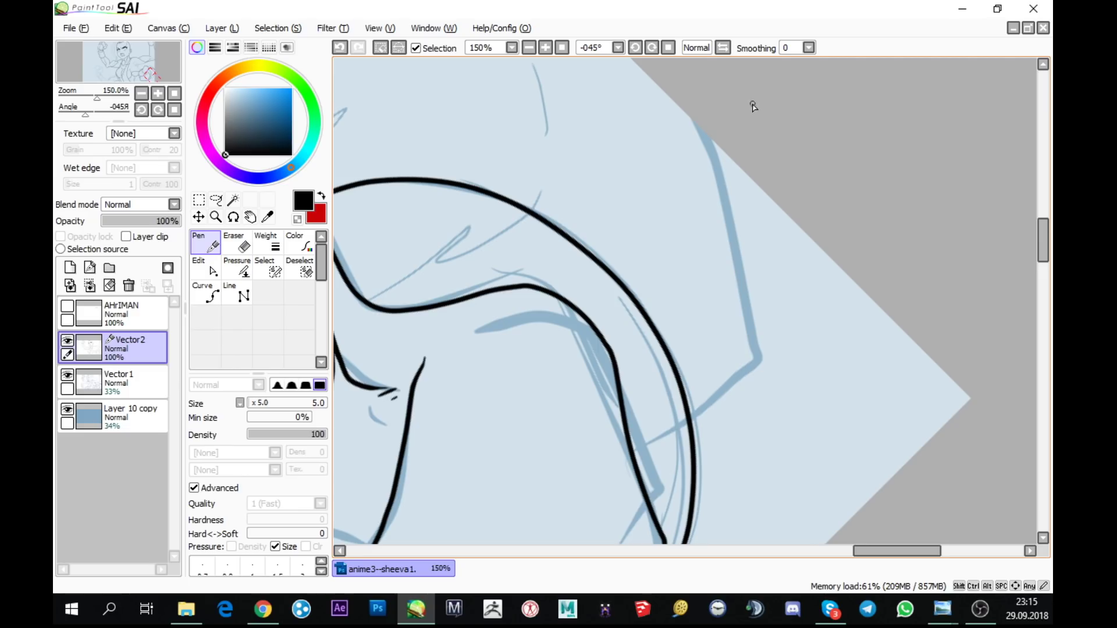
{"action": "key", "text": "space"}
{"action": "left_click_drag", "start_coordinate": [858, 202], "coordinate": [748, 189]}
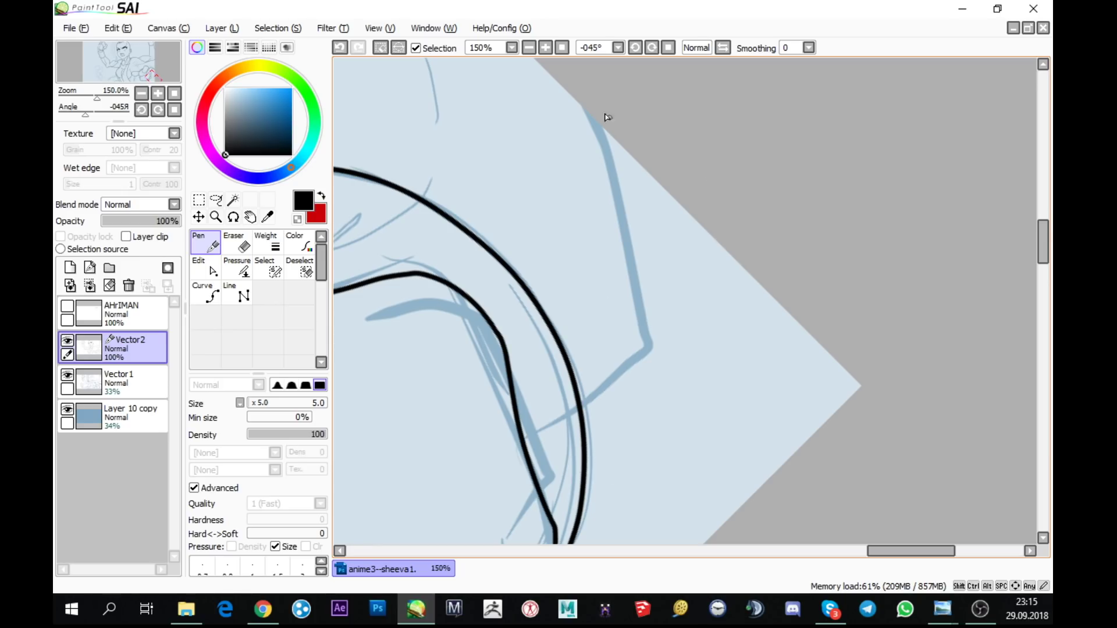
{"action": "mouse_move", "coordinate": [605, 129]}
{"action": "left_mouse_down"}
{"action": "mouse_move", "coordinate": [629, 356]}
{"action": "mouse_move", "coordinate": [569, 447]}
{"action": "left_mouse_up"}
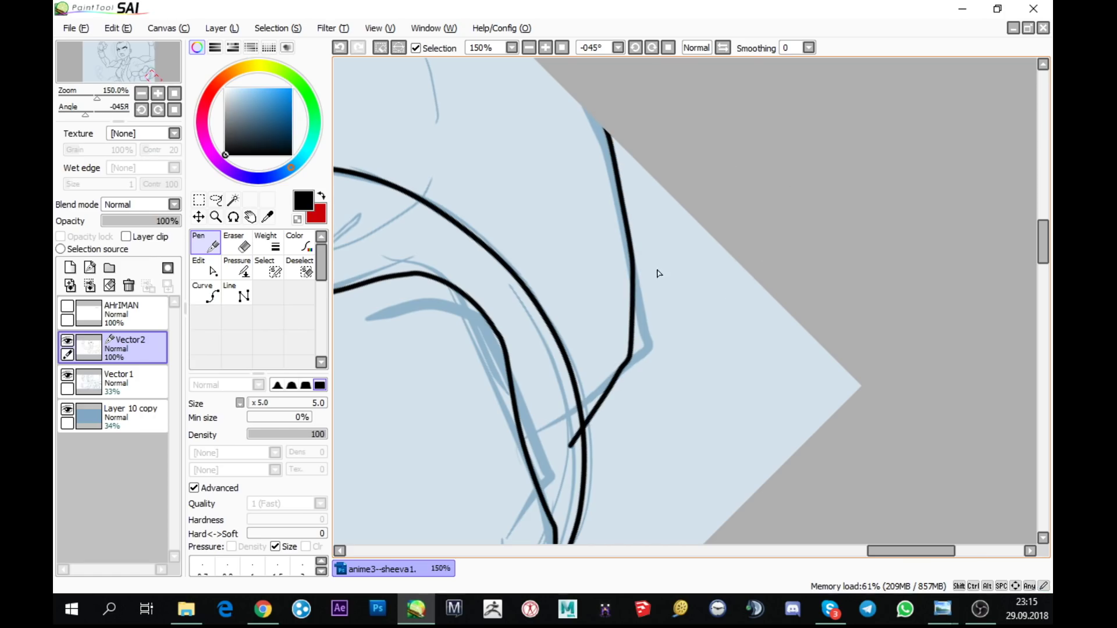
- Ink the outer side, lower end and upper edge of the elongated muscle outline on the outstretched arm
{"action": "scroll", "coordinate": [676, 305], "scroll_direction": "down", "scroll_amount": 1}
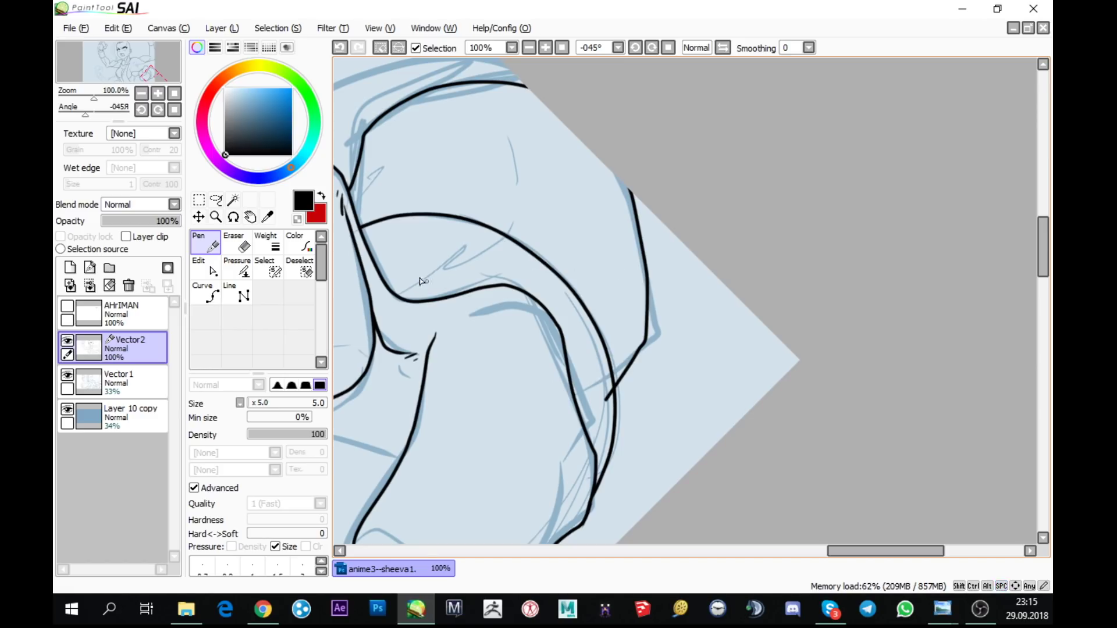
{"action": "mouse_move", "coordinate": [426, 275]}
{"action": "left_mouse_down"}
{"action": "mouse_move", "coordinate": [733, 309]}
{"action": "mouse_move", "coordinate": [526, 387]}
{"action": "mouse_move", "coordinate": [855, 245]}
{"action": "mouse_move", "coordinate": [633, 394]}
{"action": "left_mouse_up"}
{"action": "scroll", "coordinate": [521, 335], "scroll_direction": "up", "scroll_amount": 1}
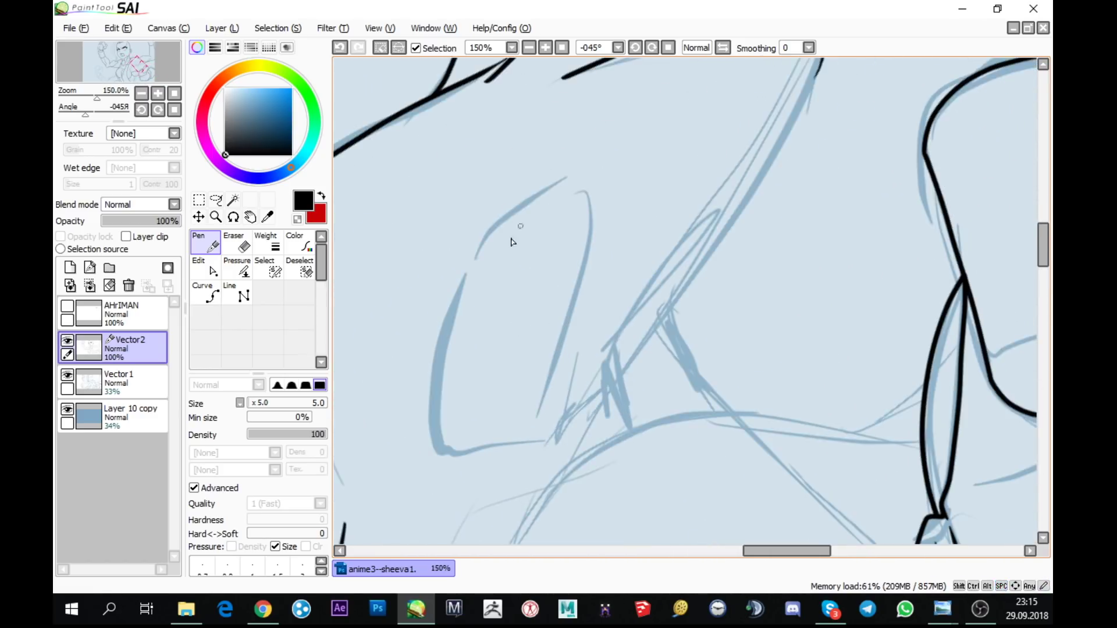
{"action": "mouse_move", "coordinate": [534, 434]}
{"action": "left_mouse_down"}
{"action": "mouse_move", "coordinate": [515, 451]}
{"action": "mouse_move", "coordinate": [451, 456]}
{"action": "mouse_move", "coordinate": [489, 246]}
{"action": "left_mouse_up"}
{"action": "scroll", "coordinate": [523, 205], "scroll_direction": "up", "scroll_amount": 1}
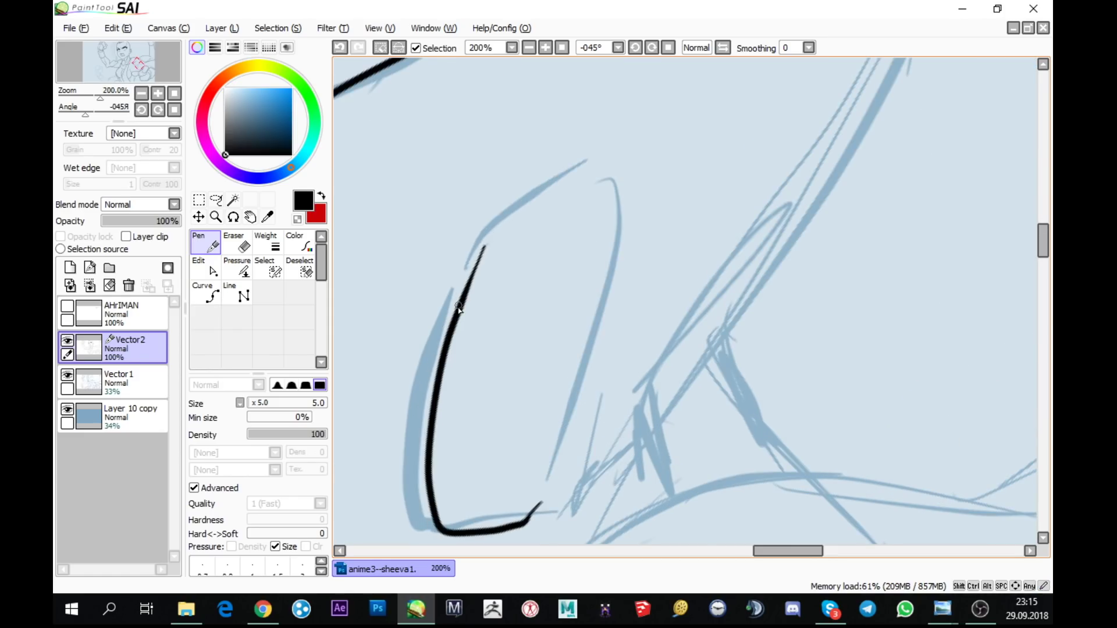
{"action": "left_click_drag", "start_coordinate": [489, 236], "coordinate": [591, 159]}
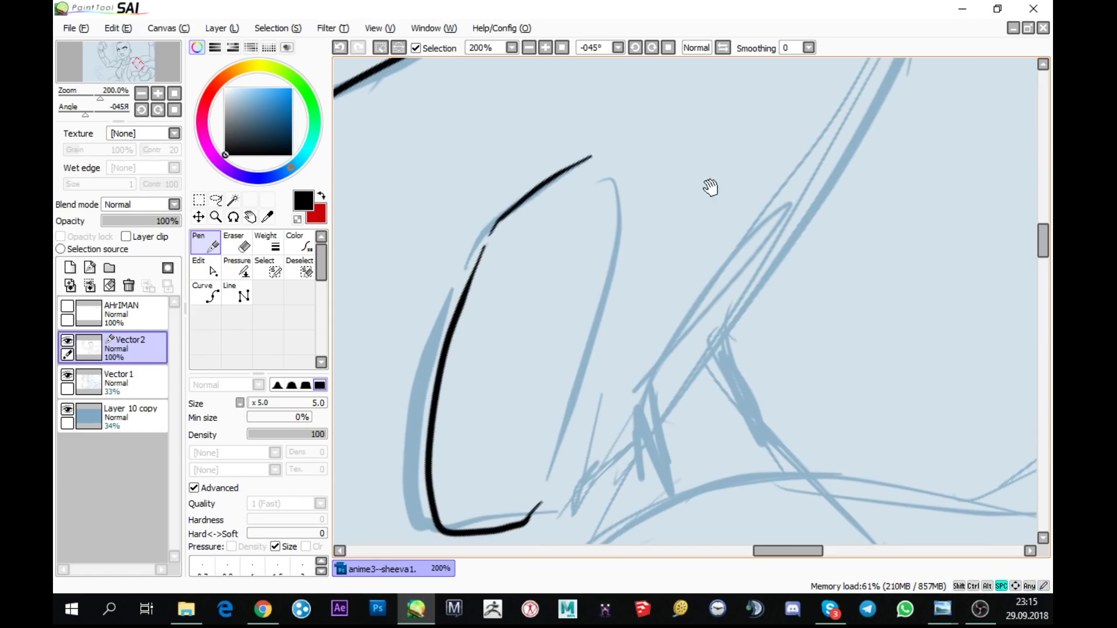
{"action": "left_click_drag", "start_coordinate": [664, 223], "coordinate": [597, 191]}
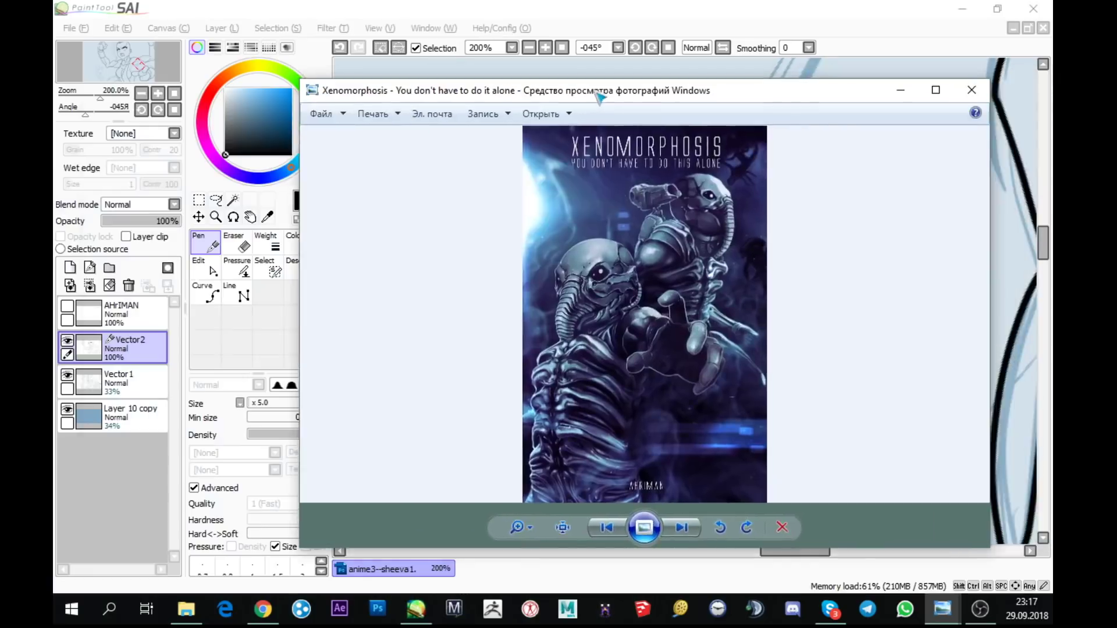
- Switch to the Windows photo viewer, examine the Xenomorphosis illustrations, and return to the drawing
{"action": "scroll", "coordinate": [760, 422], "scroll_direction": "up", "scroll_amount": 4}
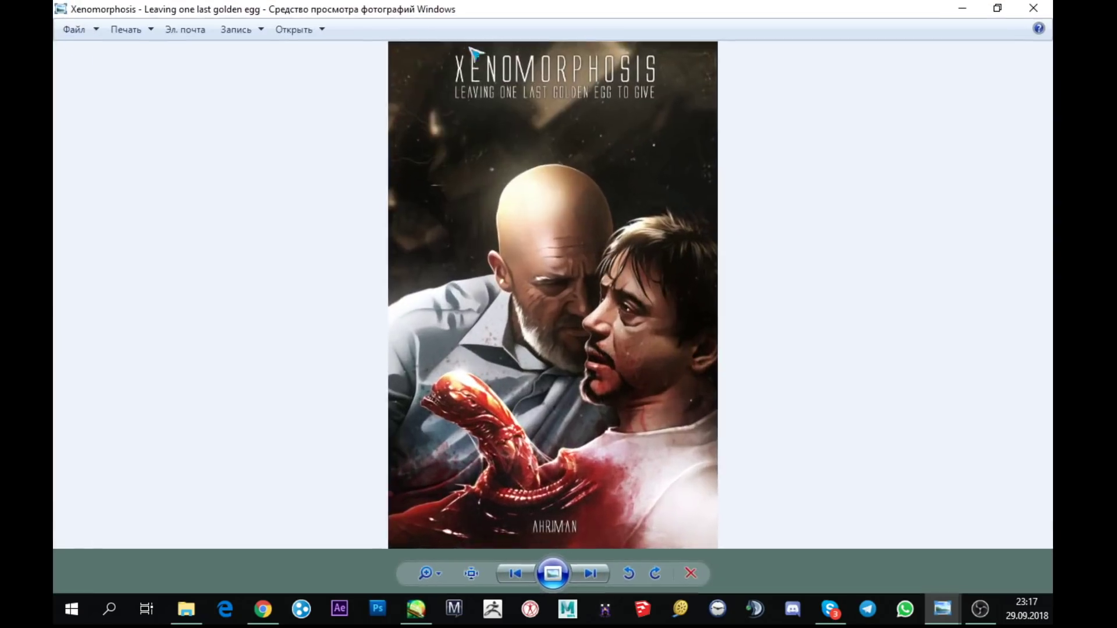
{"action": "scroll", "coordinate": [620, 278], "scroll_direction": "up", "scroll_amount": 3}
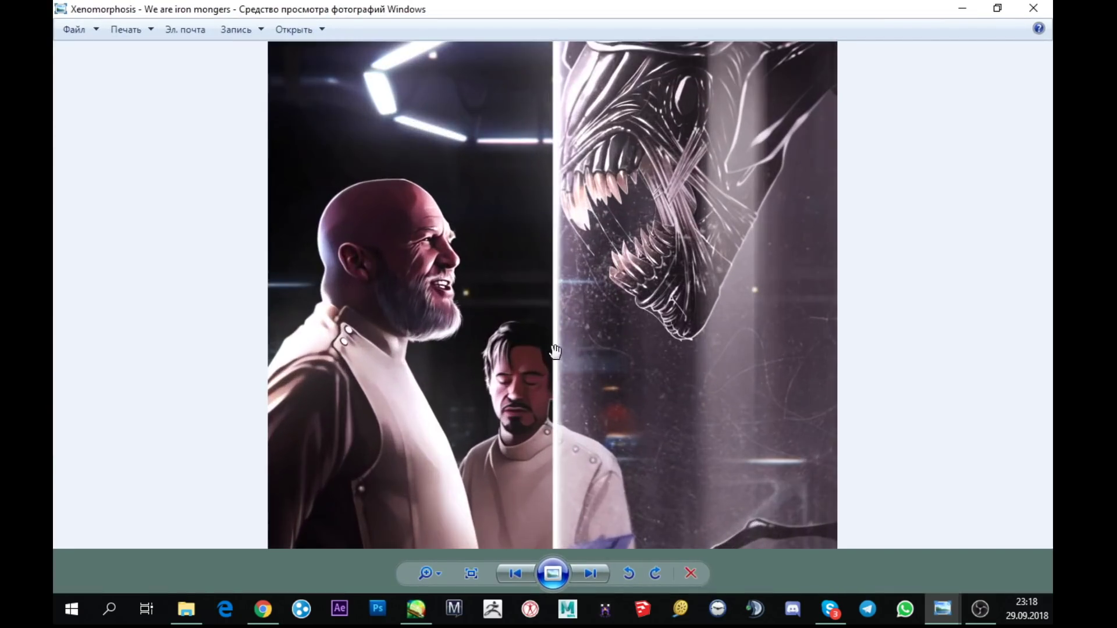
{"action": "left_click_drag", "start_coordinate": [554, 352], "coordinate": [470, 437]}
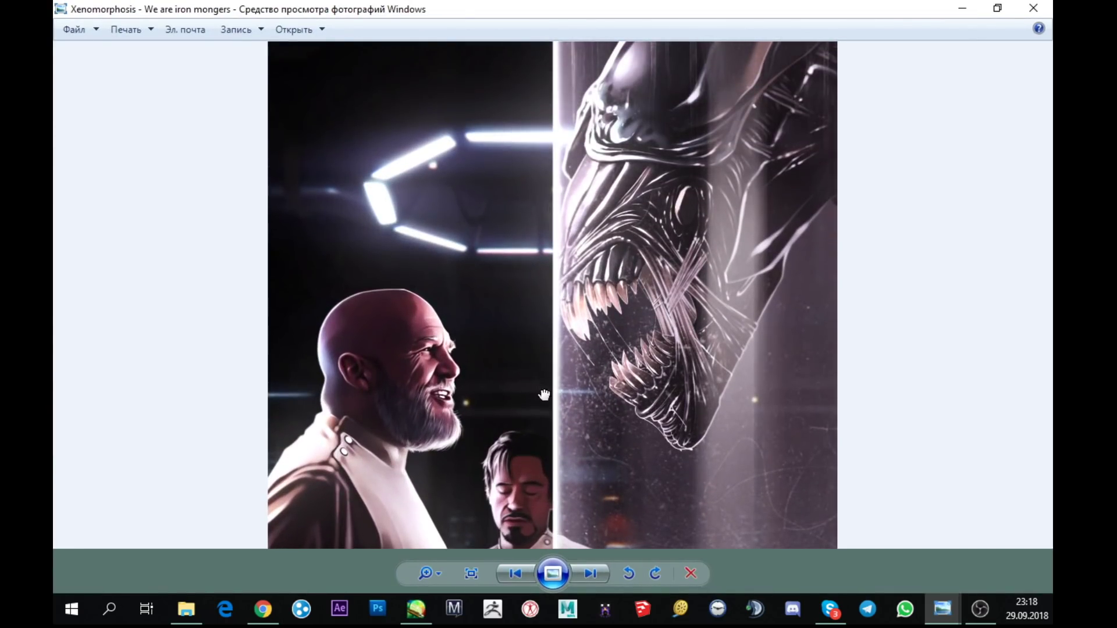
{"action": "left_click_drag", "start_coordinate": [544, 396], "coordinate": [582, 285]}
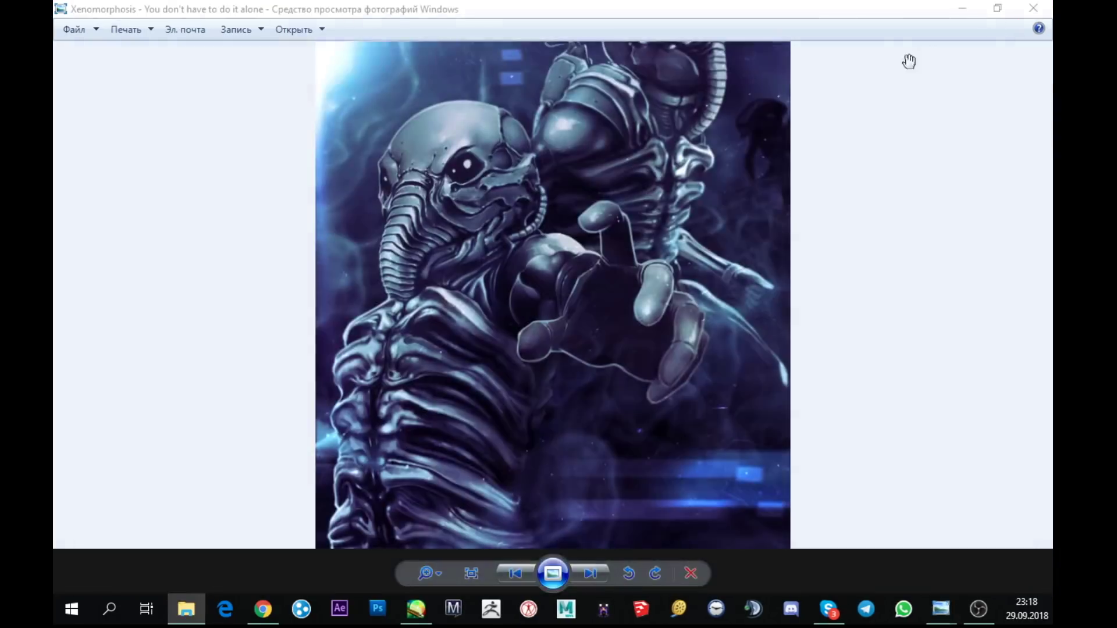
{"action": "left_click", "coordinate": [1033, 8]}
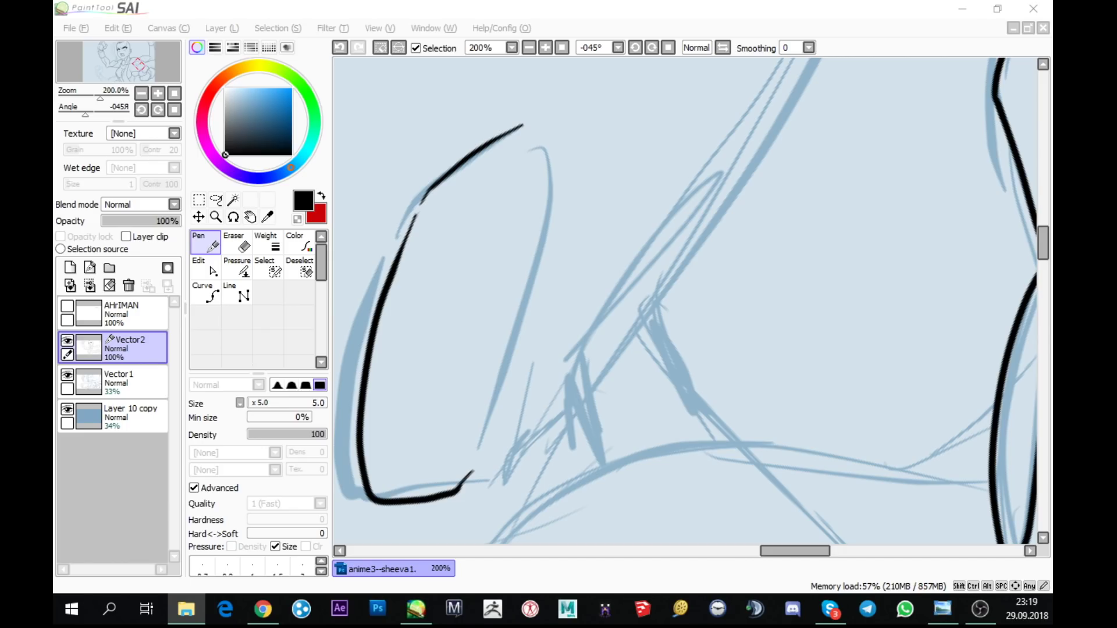
- Ink the remaining side and tip of the elongated arm-muscle outline, and the arm's lower contour down to a short crease
{"action": "mouse_move", "coordinate": [483, 455]}
{"action": "left_mouse_down"}
{"action": "mouse_move", "coordinate": [548, 243]}
{"action": "mouse_move", "coordinate": [557, 145]}
{"action": "mouse_move", "coordinate": [536, 123]}
{"action": "left_mouse_up"}
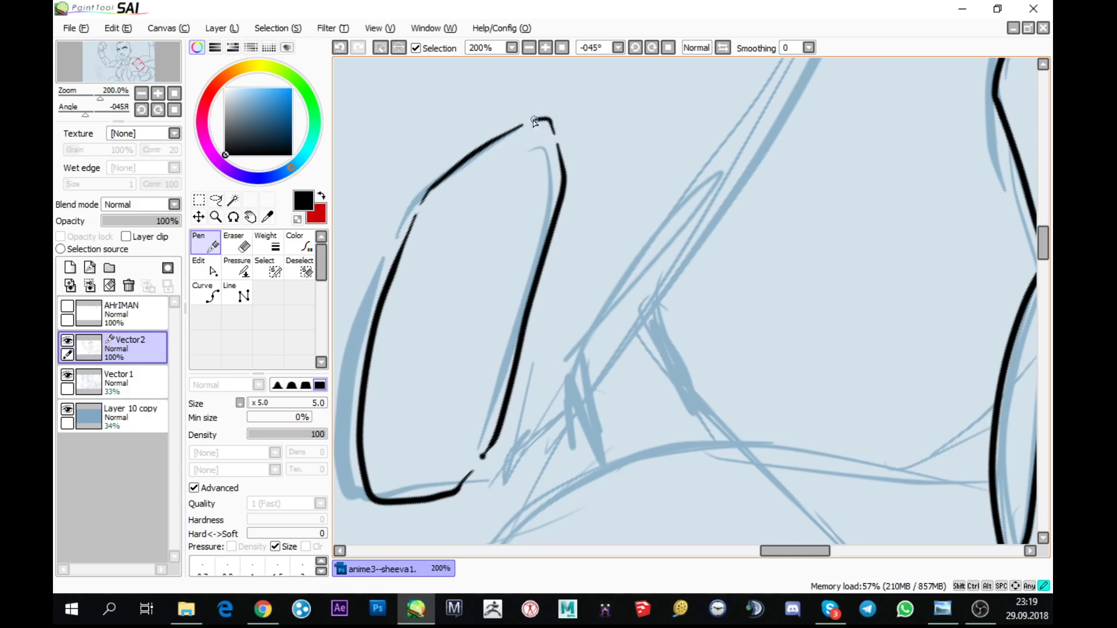
{"action": "scroll", "coordinate": [867, 274], "scroll_direction": "down", "scroll_amount": 1}
{"action": "mouse_move", "coordinate": [942, 285]}
{"action": "left_mouse_down"}
{"action": "mouse_move", "coordinate": [692, 520]}
{"action": "mouse_move", "coordinate": [686, 479]}
{"action": "mouse_move", "coordinate": [780, 342]}
{"action": "left_mouse_up"}
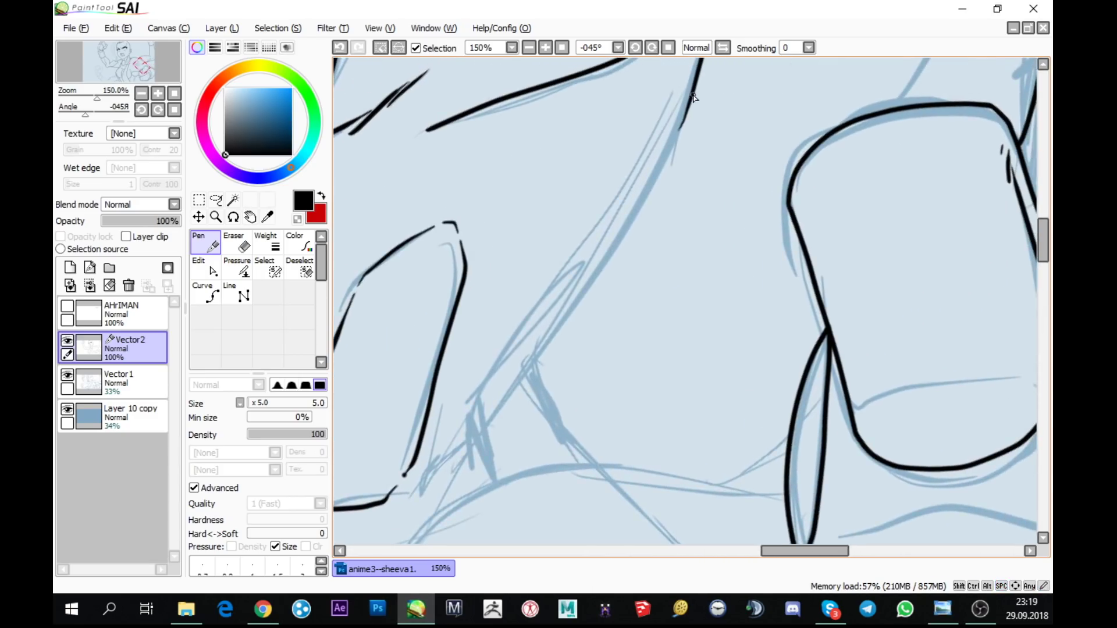
{"action": "mouse_move", "coordinate": [693, 89]}
{"action": "left_mouse_down"}
{"action": "mouse_move", "coordinate": [604, 276]}
{"action": "mouse_move", "coordinate": [527, 387]}
{"action": "left_mouse_up"}
{"action": "scroll", "coordinate": [675, 304], "scroll_direction": "up", "scroll_amount": 1}
{"action": "mouse_move", "coordinate": [676, 304]}
{"action": "left_mouse_down"}
{"action": "mouse_move", "coordinate": [537, 386]}
{"action": "mouse_move", "coordinate": [520, 381]}
{"action": "mouse_move", "coordinate": [561, 270]}
{"action": "left_mouse_up"}
{"action": "left_click_drag", "start_coordinate": [533, 353], "coordinate": [552, 327]}
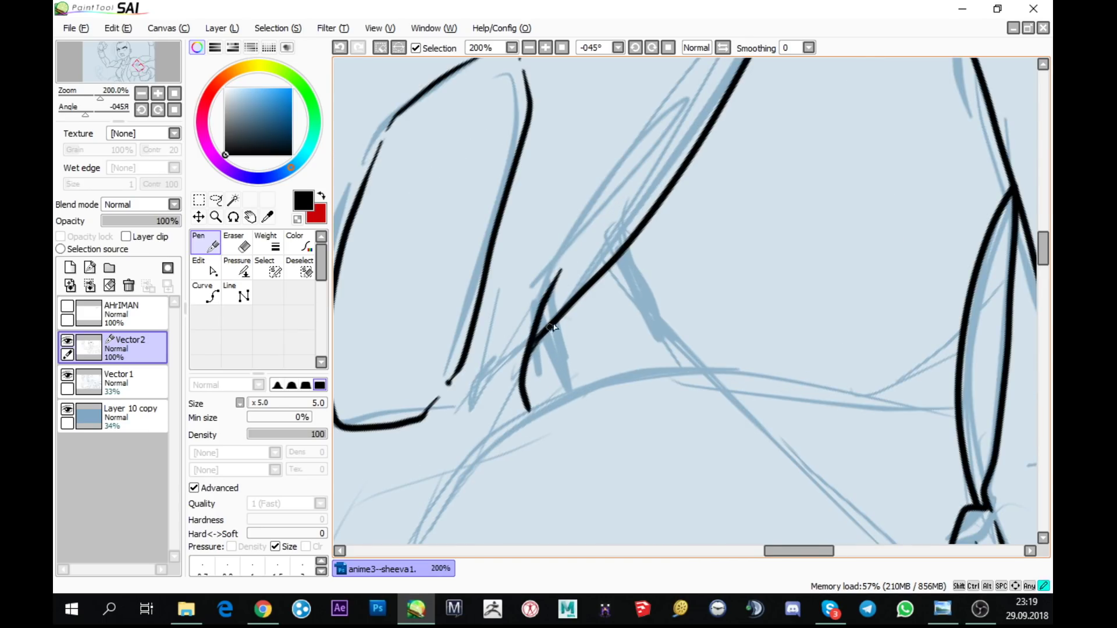
- Ink a thin inner line alongside the outstretched arm's lower contour, above the short crease
{"action": "scroll", "coordinate": [738, 205], "scroll_direction": "down", "scroll_amount": 2}
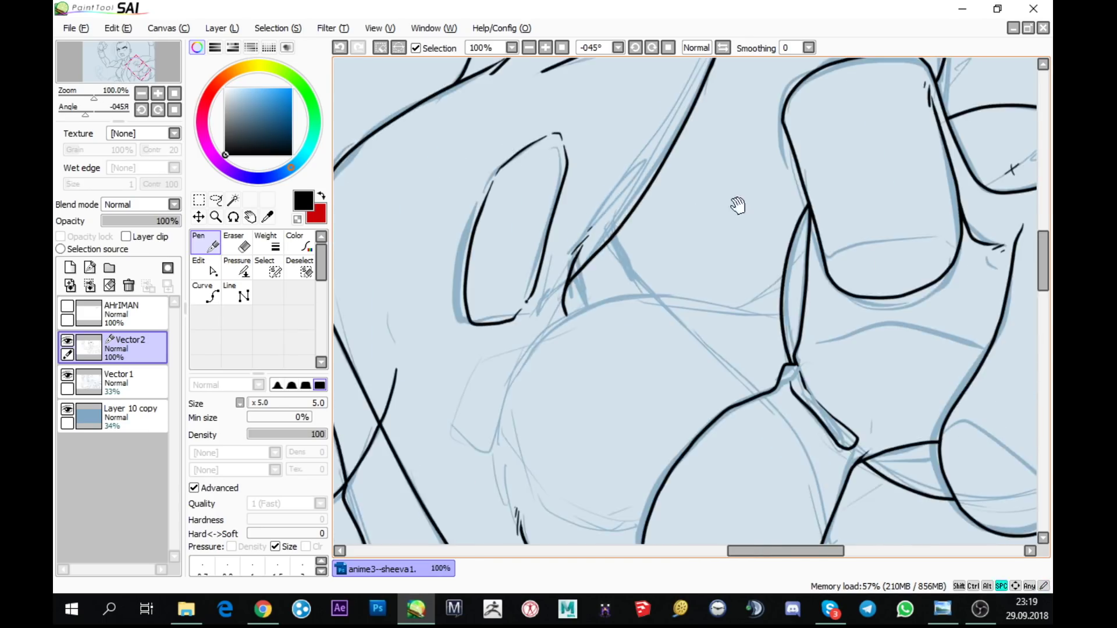
{"action": "left_click_drag", "start_coordinate": [737, 205], "coordinate": [561, 400]}
{"action": "scroll", "coordinate": [444, 439], "scroll_direction": "up", "scroll_amount": 1}
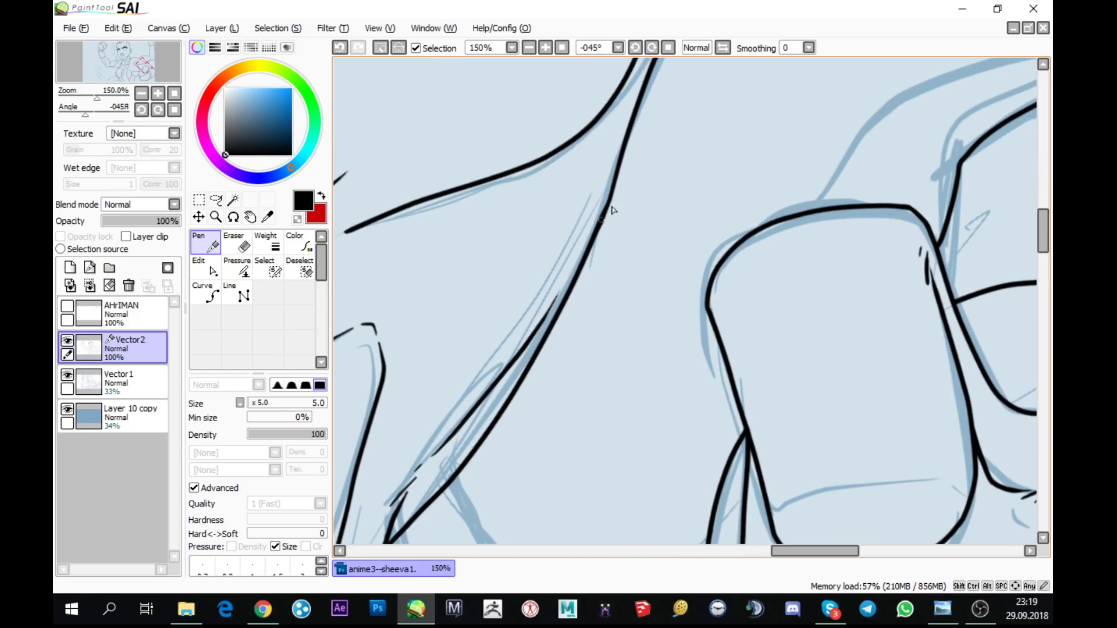
- Taper the free end of the curved muscle line above the elongated arm outline with the Pressure tool
{"action": "scroll", "coordinate": [633, 281], "scroll_direction": "down", "scroll_amount": 1}
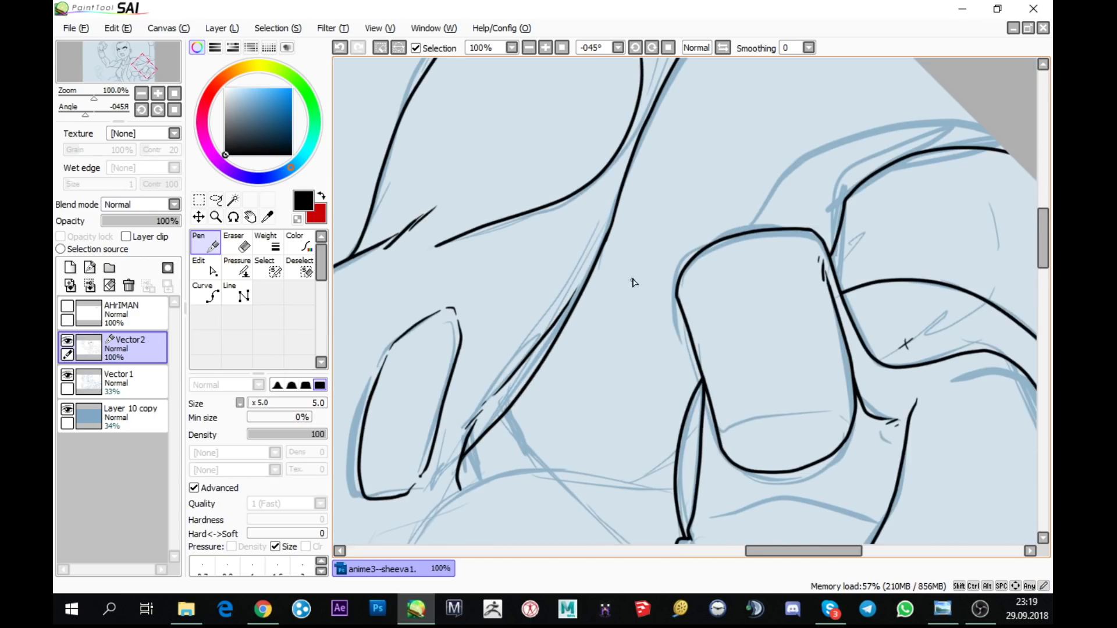
{"action": "left_click", "coordinate": [237, 267]}
{"action": "scroll", "coordinate": [447, 244], "scroll_direction": "up", "scroll_amount": 2}
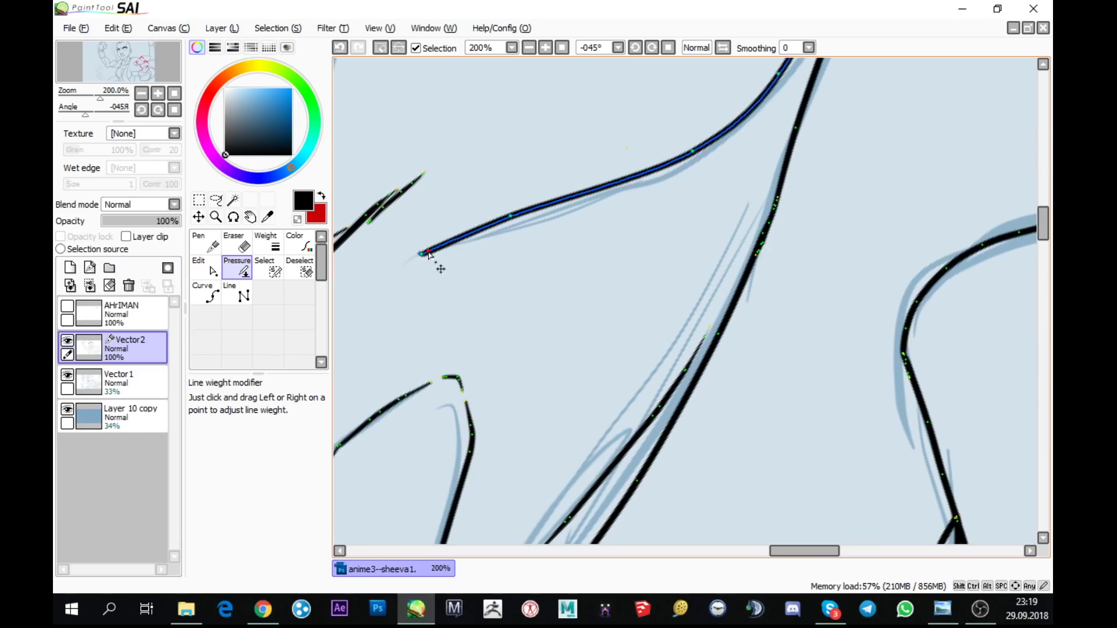
{"action": "left_click_drag", "start_coordinate": [428, 254], "coordinate": [369, 324]}
{"action": "left_click_drag", "start_coordinate": [429, 257], "coordinate": [360, 332]}
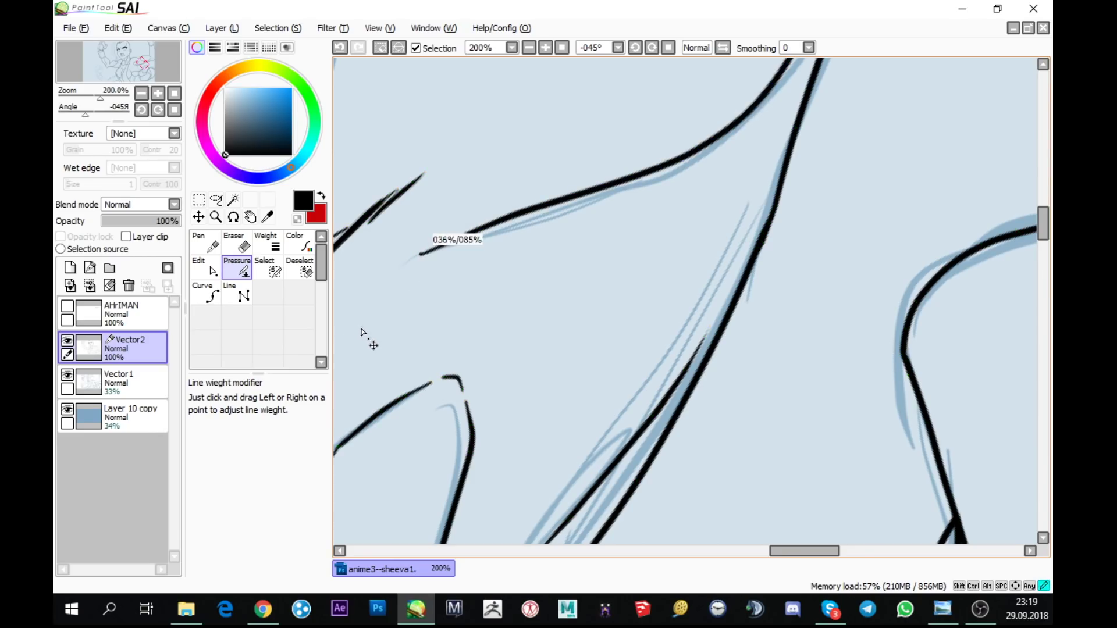
- Ink the large rounded contour beside the hand with the Pen, meeting the arm crease, and the small angular outline behind it
{"action": "key", "text": "e"}
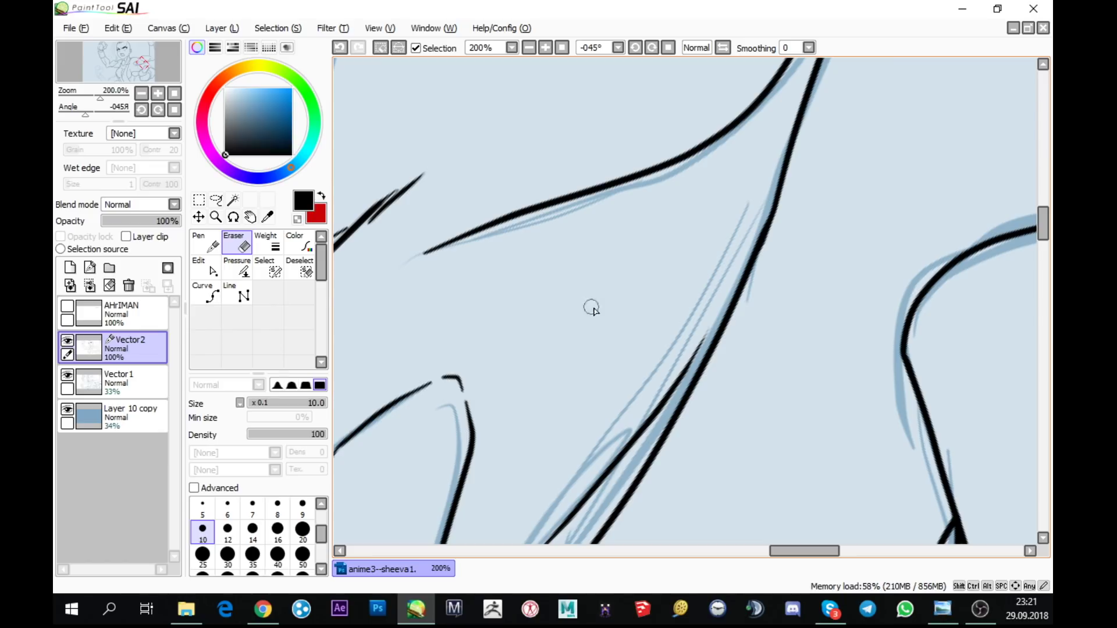
{"action": "scroll", "coordinate": [633, 259], "scroll_direction": "down", "scroll_amount": 5}
{"action": "scroll", "coordinate": [811, 245], "scroll_direction": "up", "scroll_amount": 1}
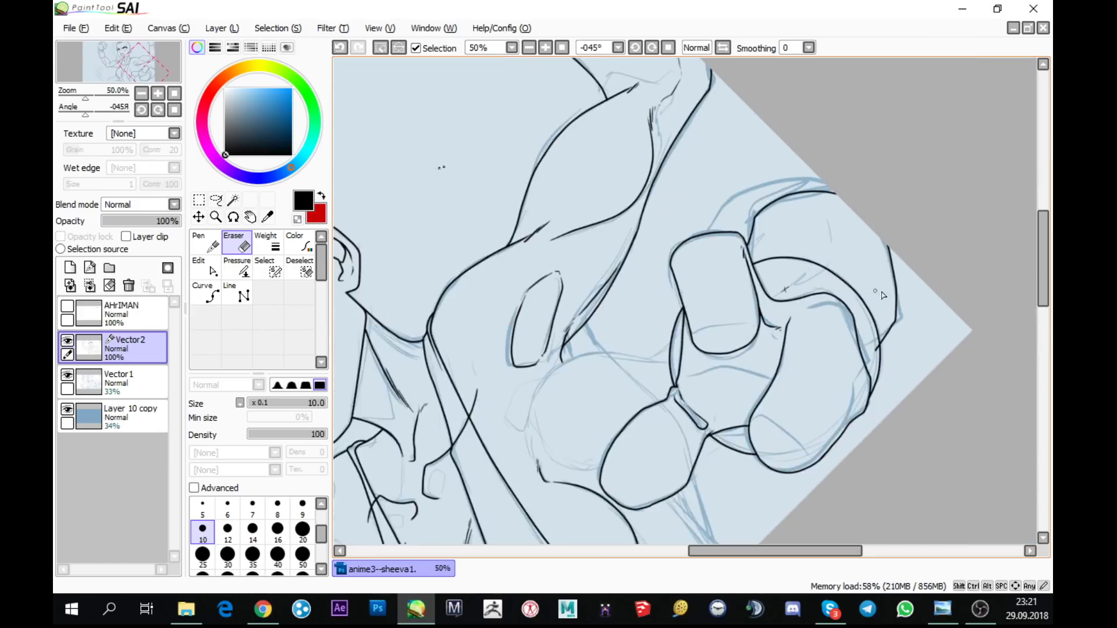
{"action": "scroll", "coordinate": [803, 239], "scroll_direction": "up", "scroll_amount": 1}
{"action": "scroll", "coordinate": [803, 238], "scroll_direction": "down", "scroll_amount": 1}
{"action": "scroll", "coordinate": [753, 242], "scroll_direction": "up", "scroll_amount": 2}
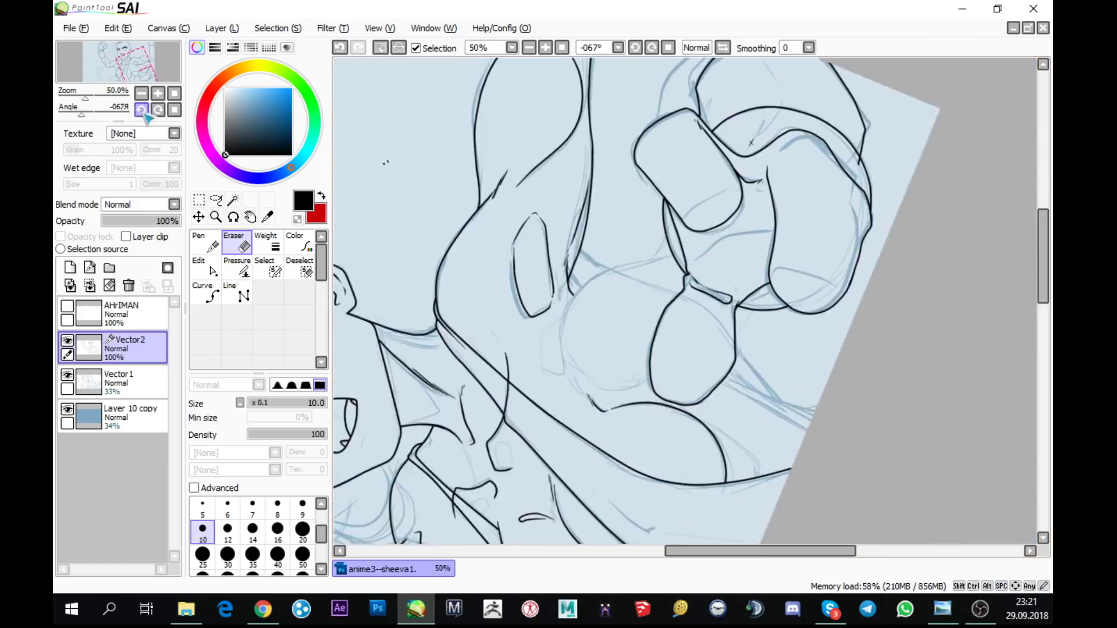
{"action": "left_click_drag", "start_coordinate": [753, 242], "coordinate": [539, 358]}
{"action": "scroll", "coordinate": [524, 323], "scroll_direction": "up", "scroll_amount": 1}
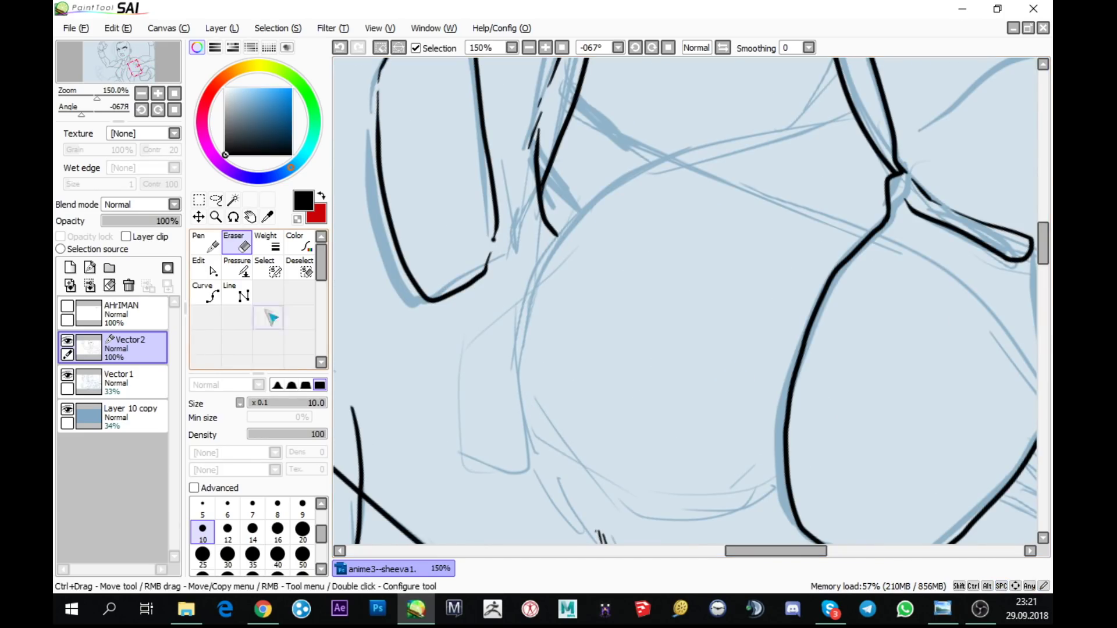
{"action": "left_click", "coordinate": [205, 244]}
{"action": "scroll", "coordinate": [525, 298], "scroll_direction": "up", "scroll_amount": 1}
{"action": "left_click_drag", "start_coordinate": [531, 288], "coordinate": [448, 502]}
{"action": "mouse_move", "coordinate": [448, 501]}
{"action": "left_mouse_down"}
{"action": "mouse_move", "coordinate": [509, 413]}
{"action": "mouse_move", "coordinate": [568, 390]}
{"action": "mouse_move", "coordinate": [693, 406]}
{"action": "mouse_move", "coordinate": [486, 406]}
{"action": "mouse_move", "coordinate": [482, 345]}
{"action": "mouse_move", "coordinate": [500, 235]}
{"action": "mouse_move", "coordinate": [544, 156]}
{"action": "mouse_move", "coordinate": [599, 103]}
{"action": "mouse_move", "coordinate": [696, 59]}
{"action": "left_mouse_up"}
{"action": "scroll", "coordinate": [743, 361], "scroll_direction": "up", "scroll_amount": 2}
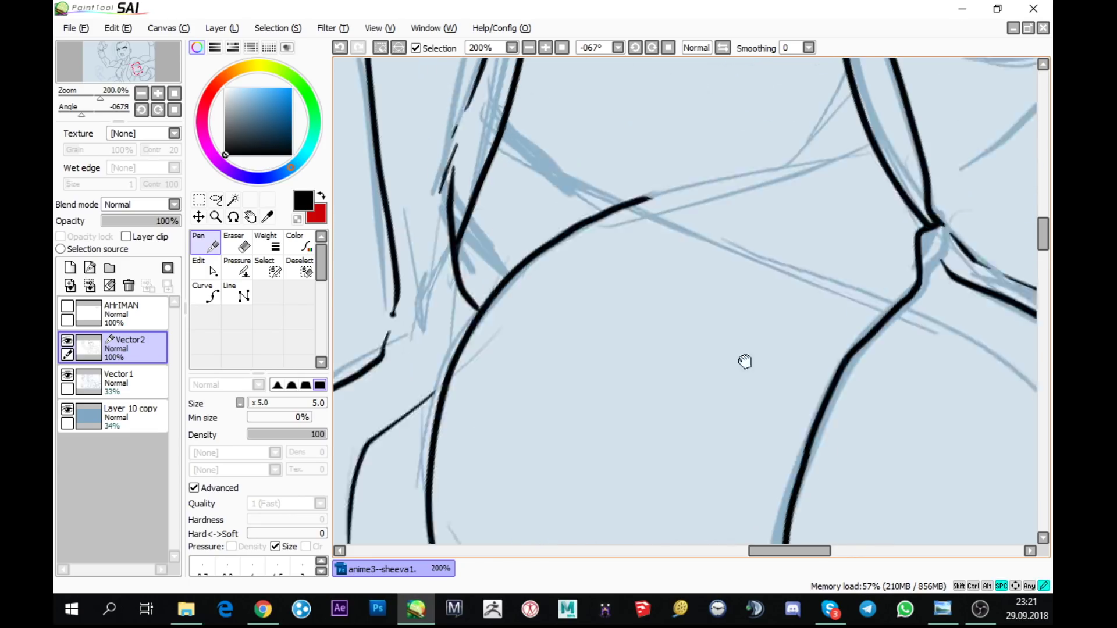
{"action": "left_click_drag", "start_coordinate": [723, 227], "coordinate": [452, 384]}
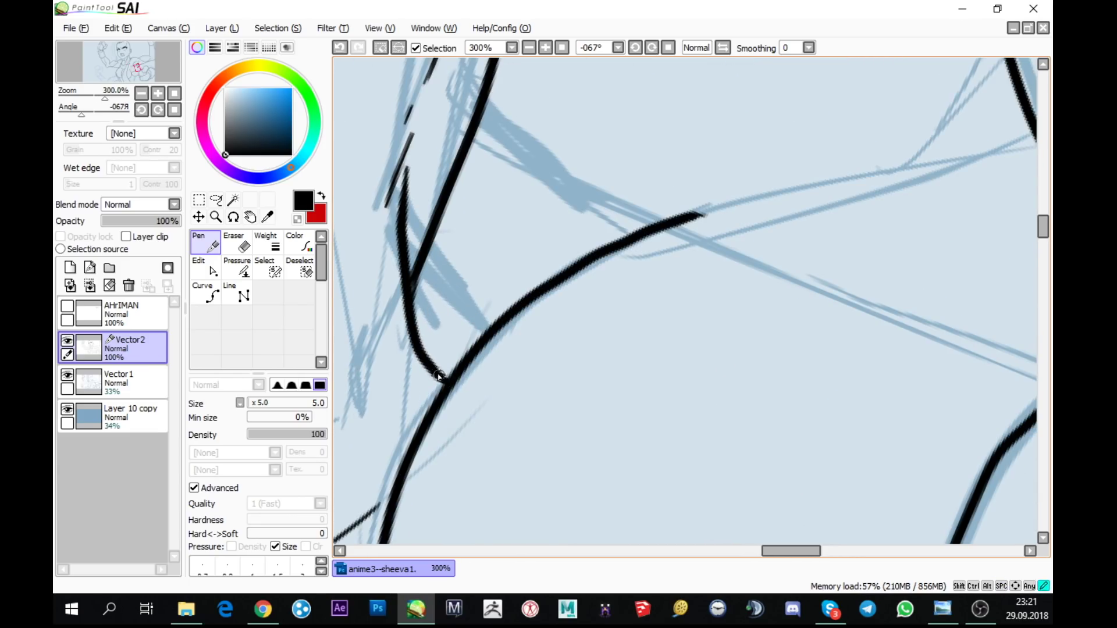
- Extend the large rounded contour toward the finger notch and add a short curve linking it to the upper finger
{"action": "scroll", "coordinate": [442, 375], "scroll_direction": "down", "scroll_amount": 2}
{"action": "scroll", "coordinate": [338, 272], "scroll_direction": "up", "scroll_amount": 2}
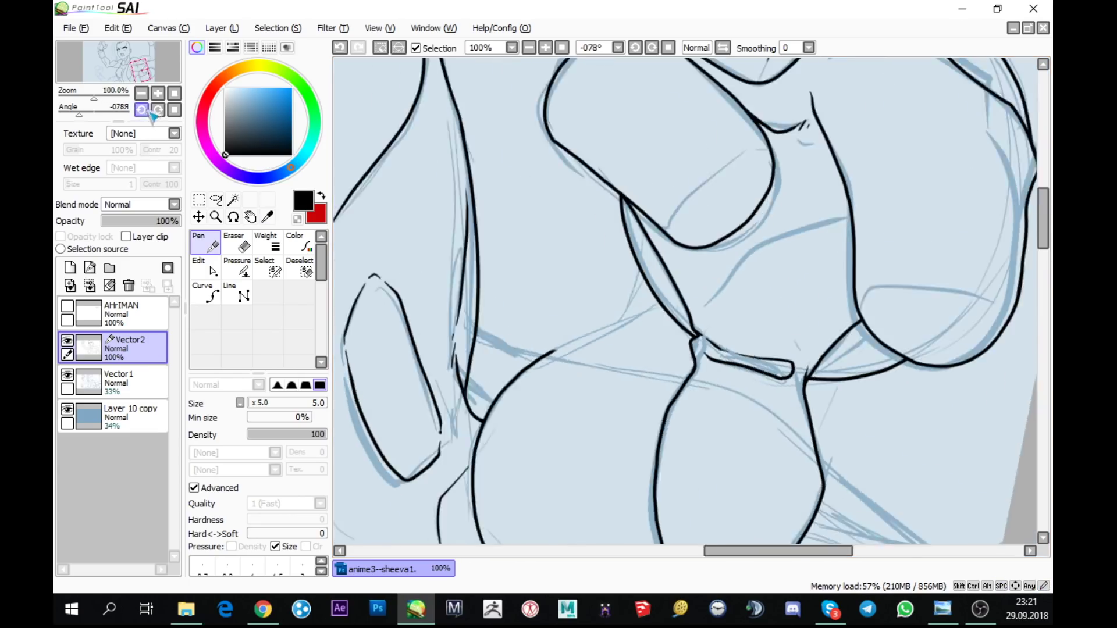
{"action": "mouse_move", "coordinate": [408, 303]}
{"action": "left_mouse_down"}
{"action": "mouse_move", "coordinate": [552, 362]}
{"action": "mouse_move", "coordinate": [564, 329]}
{"action": "mouse_move", "coordinate": [651, 244]}
{"action": "mouse_move", "coordinate": [797, 204]}
{"action": "mouse_move", "coordinate": [505, 205]}
{"action": "mouse_move", "coordinate": [515, 261]}
{"action": "mouse_move", "coordinate": [497, 360]}
{"action": "left_mouse_up"}
{"action": "scroll", "coordinate": [551, 362], "scroll_direction": "up", "scroll_amount": 1}
{"action": "scroll", "coordinate": [558, 314], "scroll_direction": "down", "scroll_amount": 2}
{"action": "scroll", "coordinate": [559, 314], "scroll_direction": "down", "scroll_amount": 1}
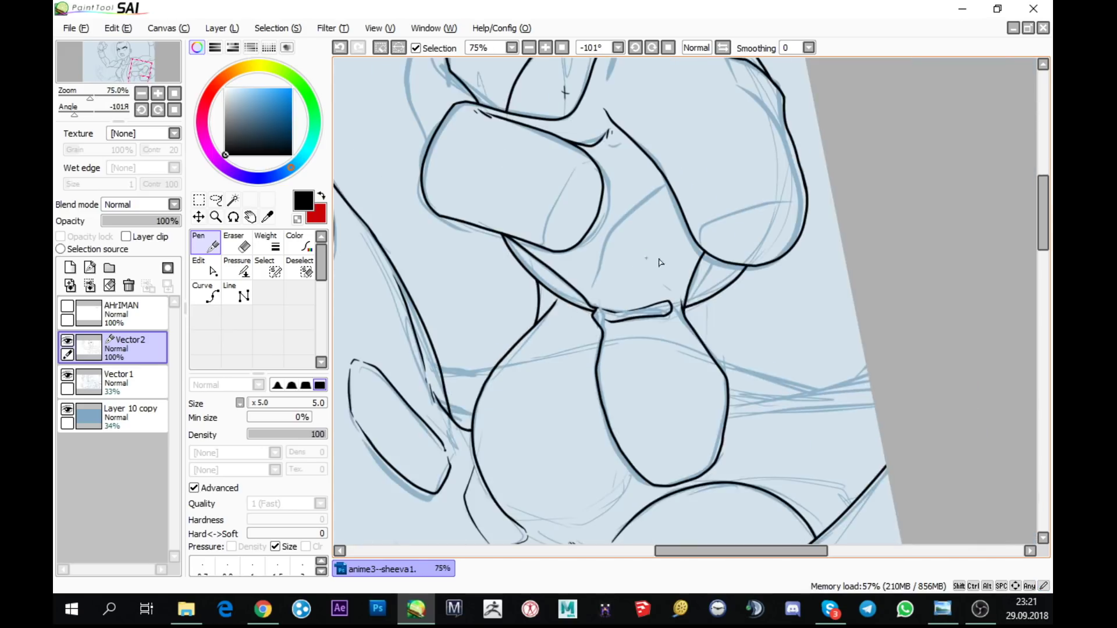
- Ink the rounded form's lower contour up from the front finger and end it with short tapering strokes
{"action": "left_click_drag", "start_coordinate": [759, 263], "coordinate": [813, 187]}
{"action": "key", "text": "Home"}
{"action": "left_click_drag", "start_coordinate": [640, 233], "coordinate": [640, 349]}
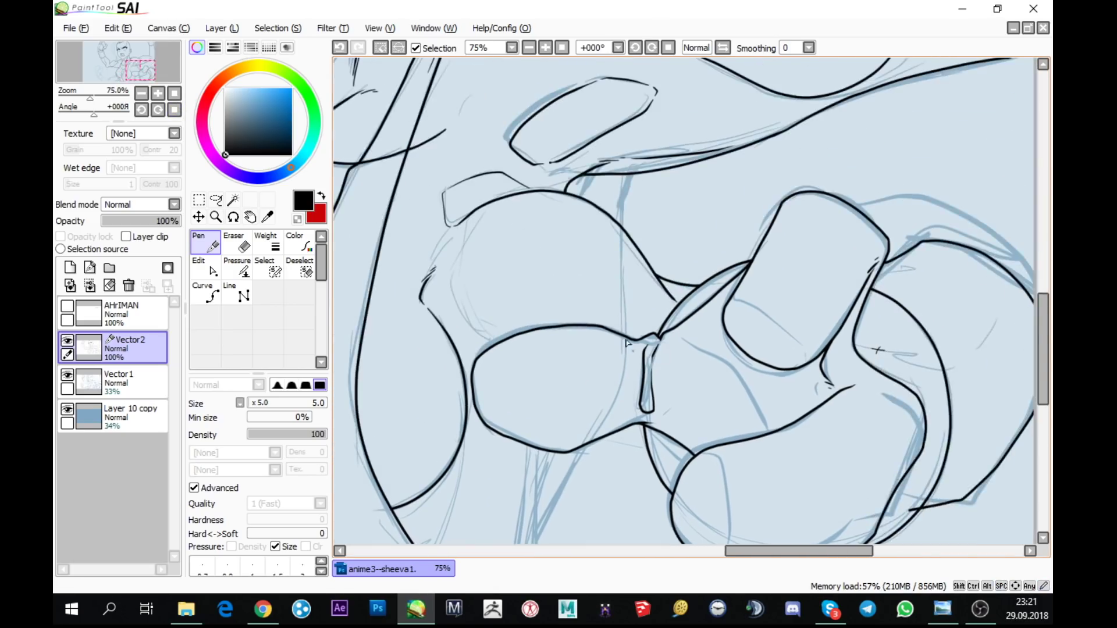
{"action": "scroll", "coordinate": [511, 374], "scroll_direction": "up", "scroll_amount": 3}
{"action": "mouse_move", "coordinate": [511, 373]}
{"action": "left_mouse_down"}
{"action": "mouse_move", "coordinate": [444, 335]}
{"action": "mouse_move", "coordinate": [393, 182]}
{"action": "left_mouse_up"}
{"action": "left_click_drag", "start_coordinate": [389, 236], "coordinate": [406, 103]}
{"action": "left_click_drag", "start_coordinate": [388, 150], "coordinate": [411, 79]}
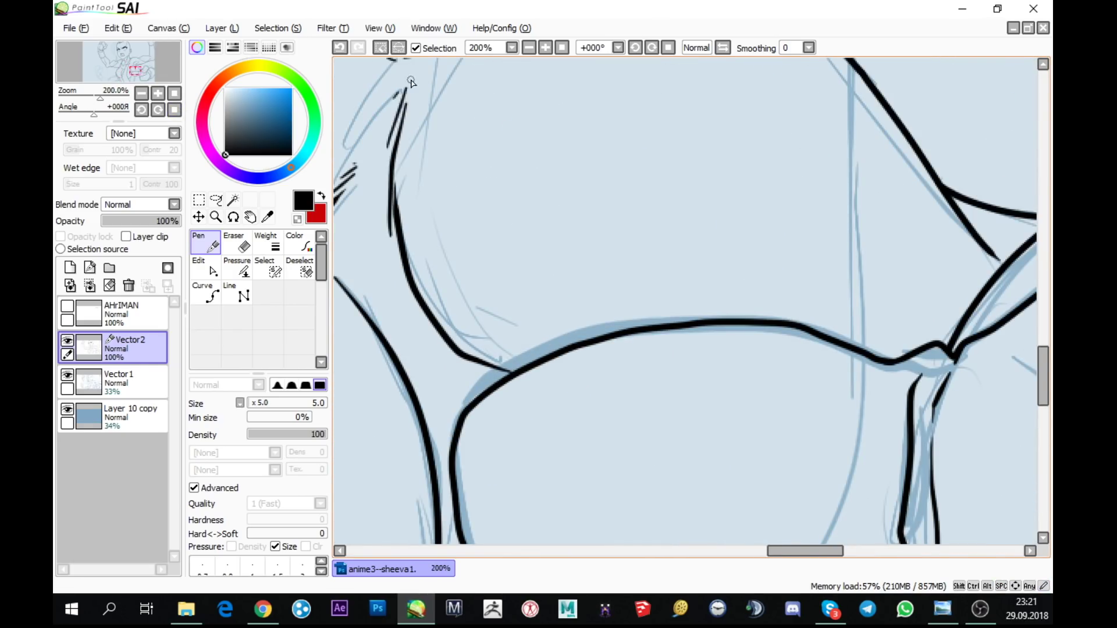
{"action": "scroll", "coordinate": [771, 134], "scroll_direction": "down", "scroll_amount": 4}
{"action": "mouse_move", "coordinate": [757, 135]}
{"action": "left_mouse_down"}
{"action": "mouse_move", "coordinate": [783, 258]}
{"action": "mouse_move", "coordinate": [737, 382]}
{"action": "mouse_move", "coordinate": [795, 496]}
{"action": "mouse_move", "coordinate": [819, 518]}
{"action": "mouse_move", "coordinate": [857, 512]}
{"action": "left_mouse_up"}
{"action": "left_click_drag", "start_coordinate": [832, 382], "coordinate": [797, 489]}
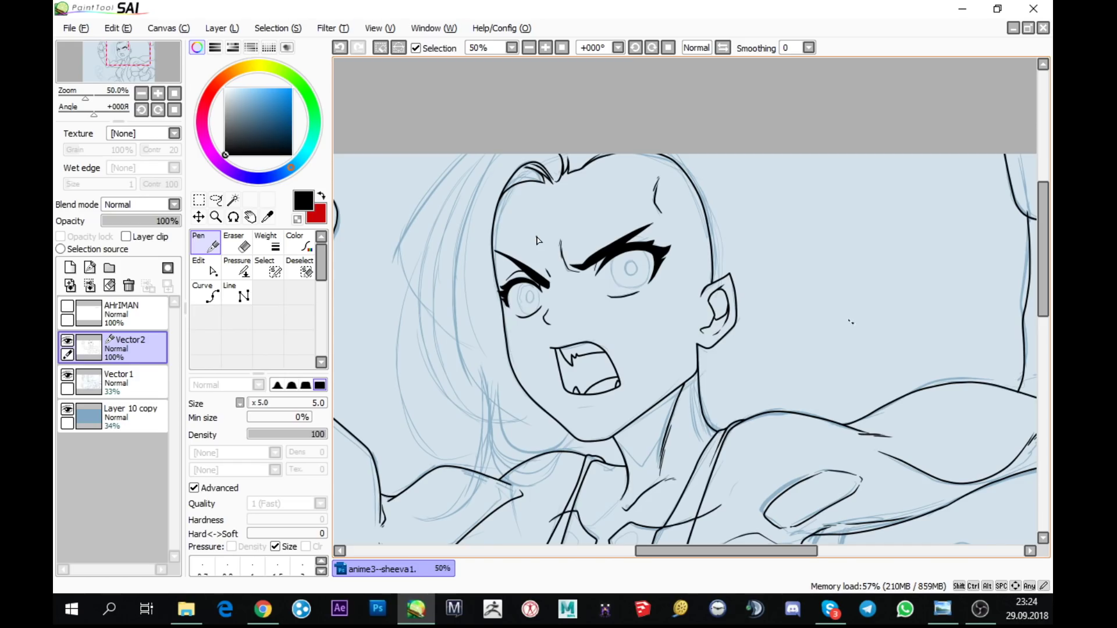
{"action": "scroll", "coordinate": [678, 103], "scroll_direction": "down", "scroll_amount": 5}
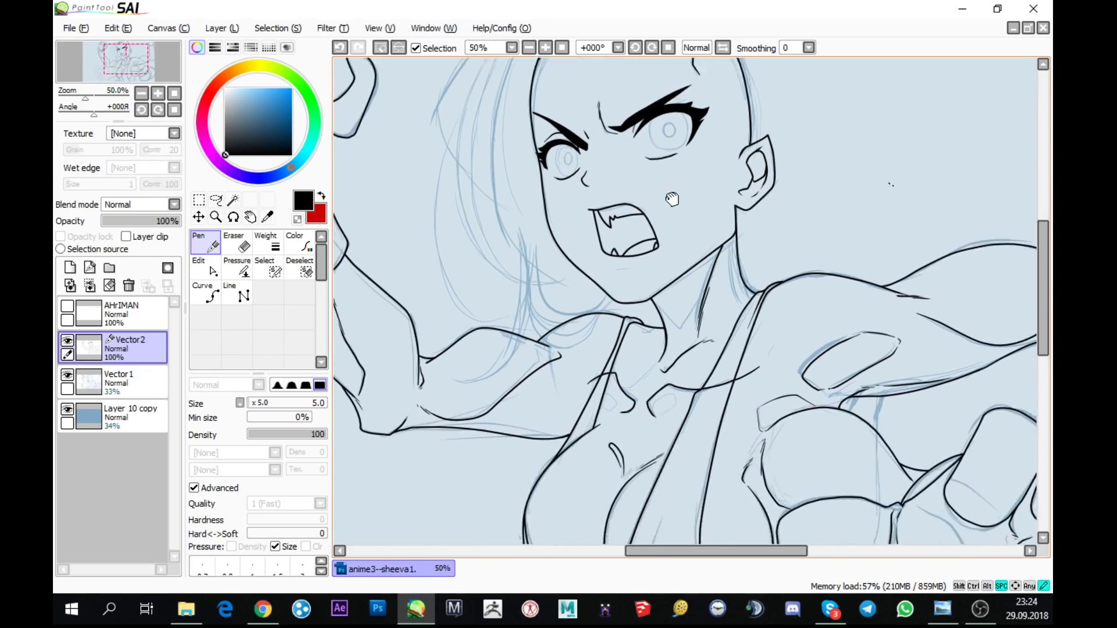
{"action": "scroll", "coordinate": [622, 158], "scroll_direction": "down", "scroll_amount": 5}
{"action": "scroll", "coordinate": [578, 186], "scroll_direction": "up", "scroll_amount": 1}
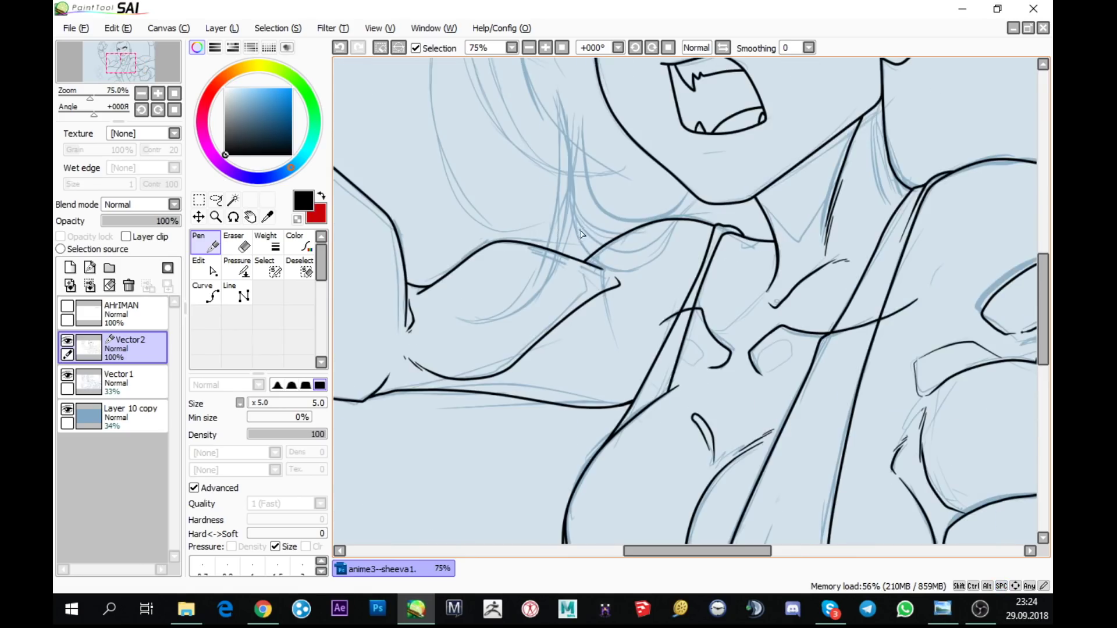
- Draw the long hair strand's outer edge with the Curve tool, from its tip over the arm up beside the jaw
{"action": "key", "text": "e"}
{"action": "scroll", "coordinate": [553, 247], "scroll_direction": "up", "scroll_amount": 1}
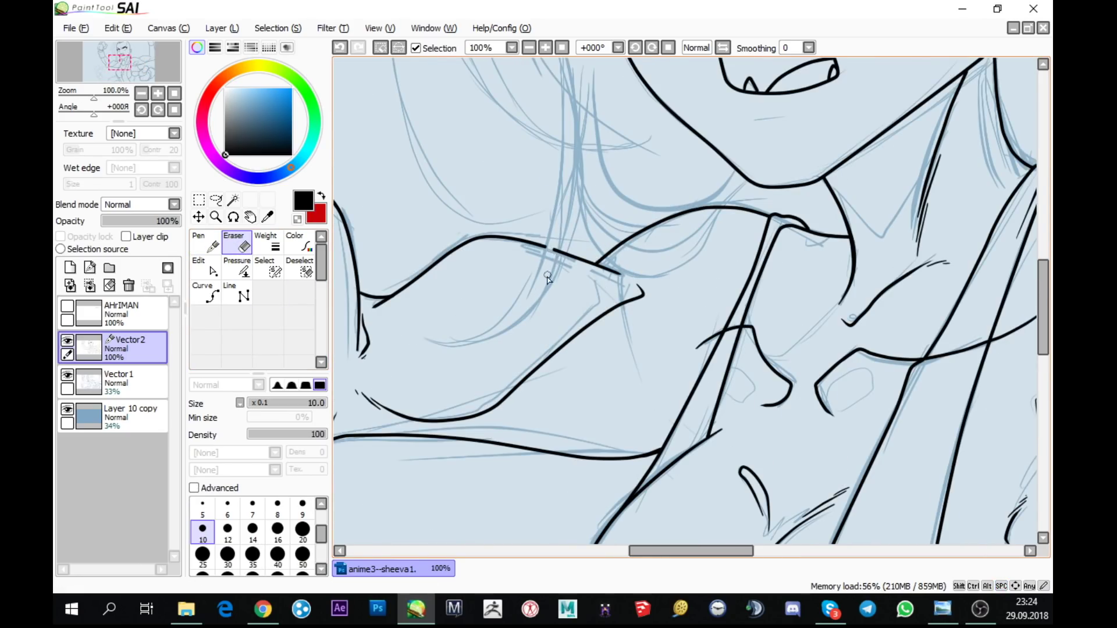
{"action": "key", "text": "n"}
{"action": "scroll", "coordinate": [623, 232], "scroll_direction": "up", "scroll_amount": 4}
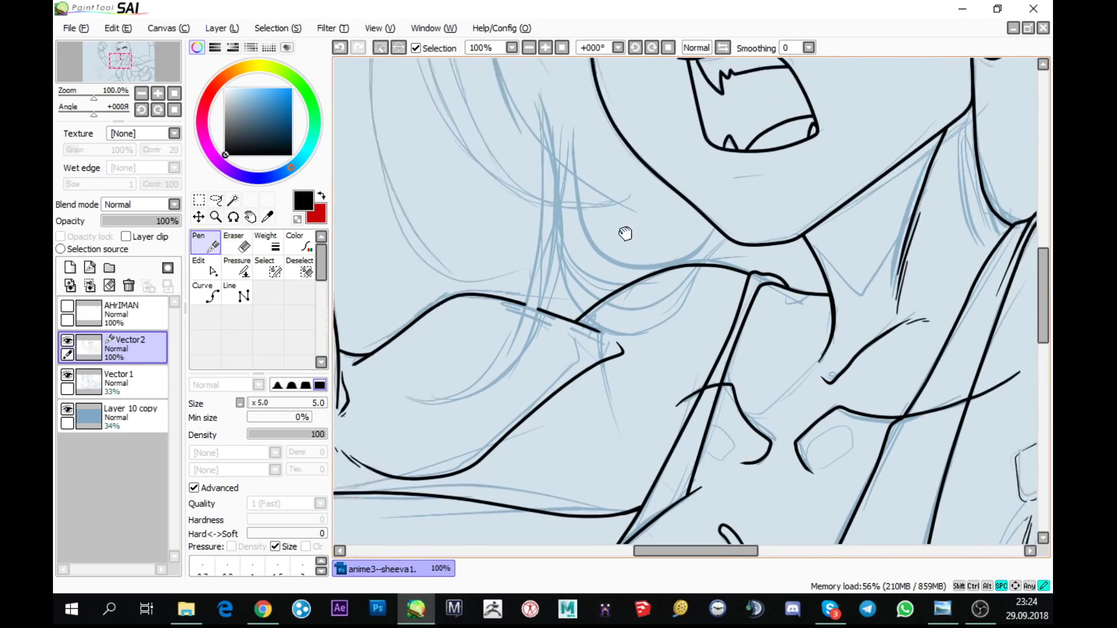
{"action": "scroll", "coordinate": [554, 344], "scroll_direction": "up", "scroll_amount": 1}
{"action": "key", "text": "c"}
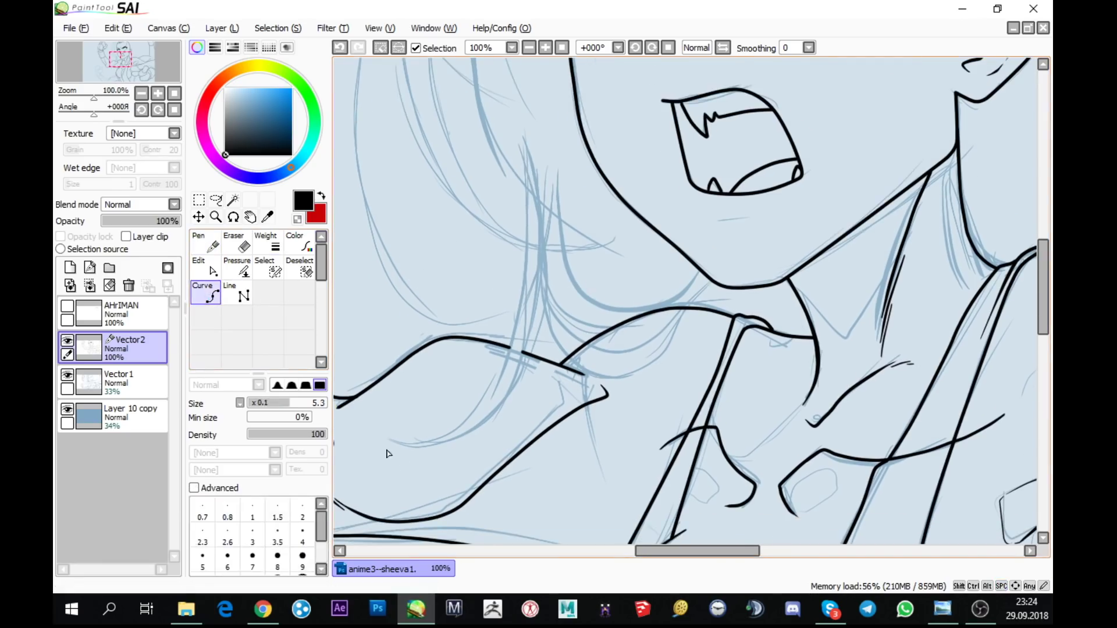
{"action": "scroll", "coordinate": [384, 445], "scroll_direction": "up", "scroll_amount": 1}
{"action": "left_click", "coordinate": [377, 428]}
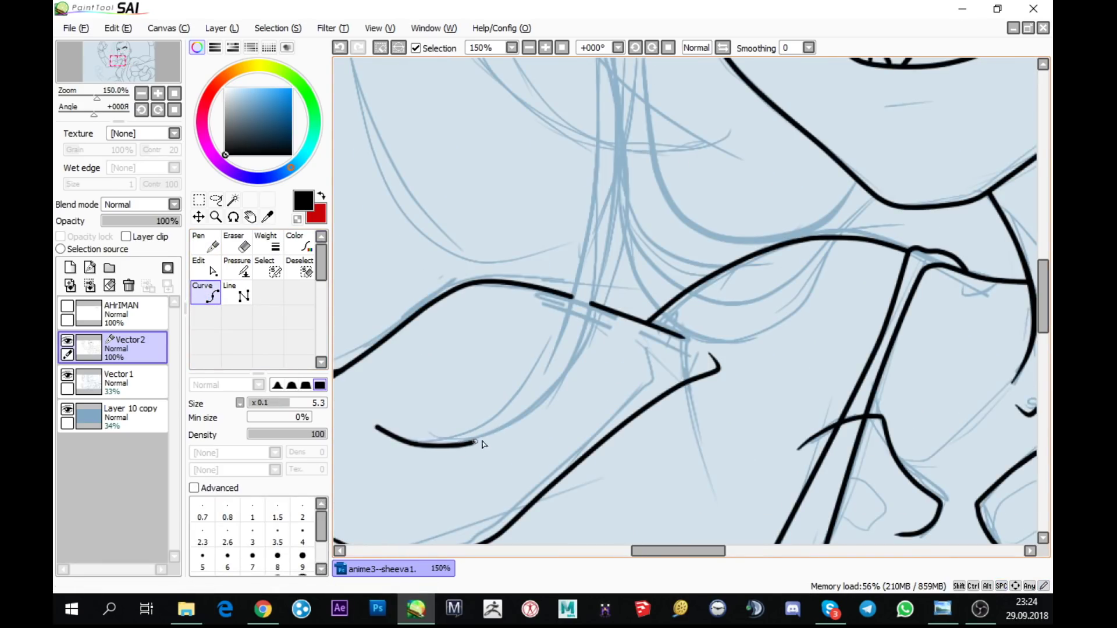
{"action": "left_click", "coordinate": [482, 440]}
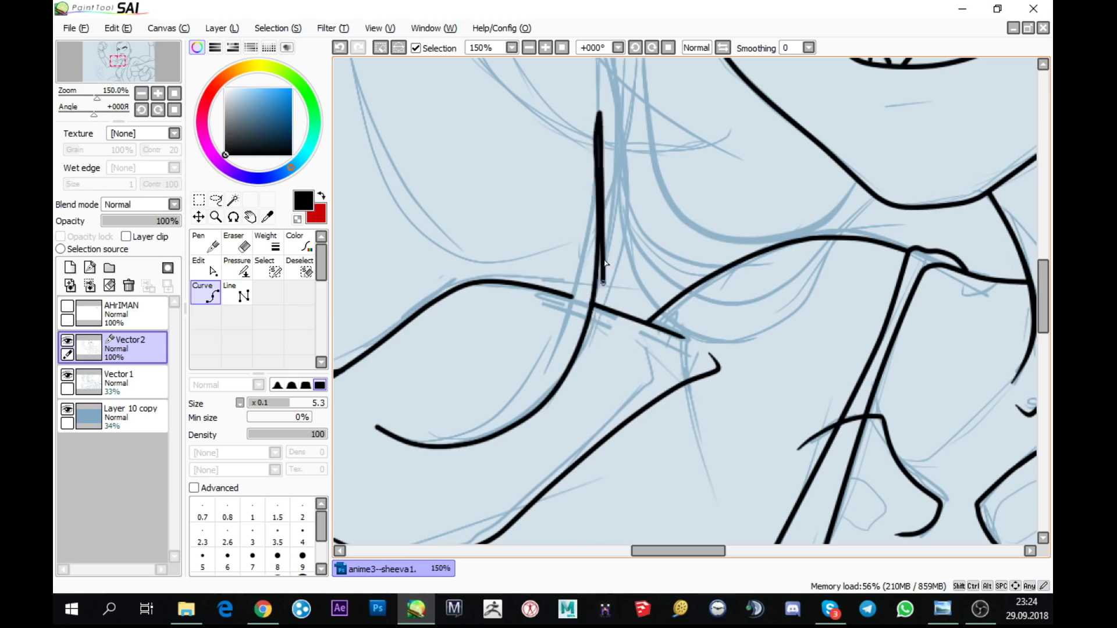
{"action": "scroll", "coordinate": [600, 204], "scroll_direction": "up", "scroll_amount": 3}
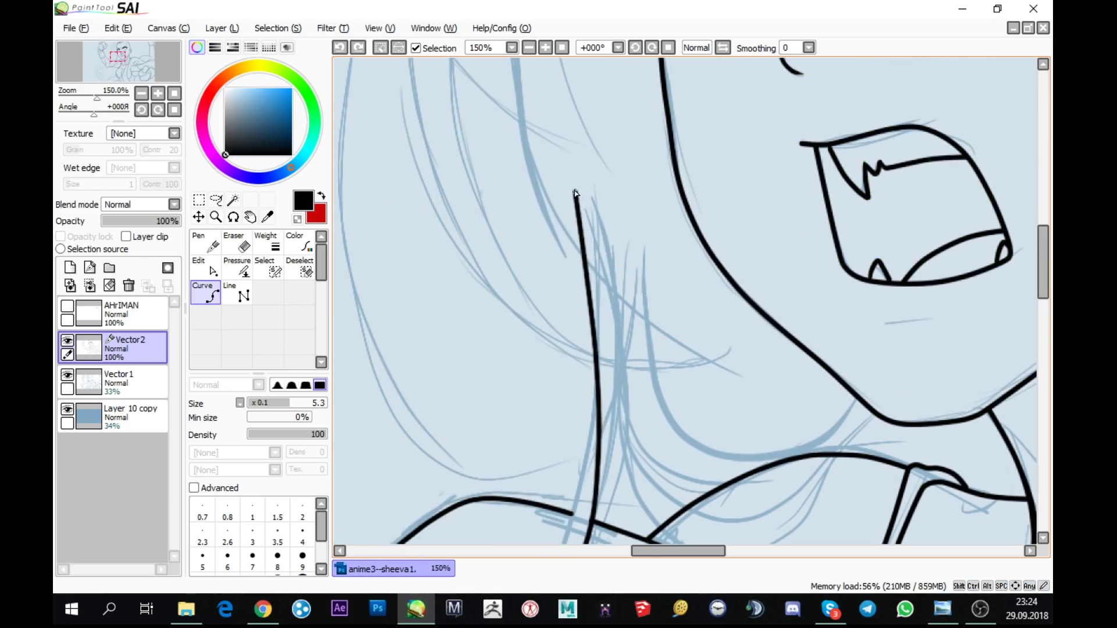
{"action": "double_click", "coordinate": [560, 174]}
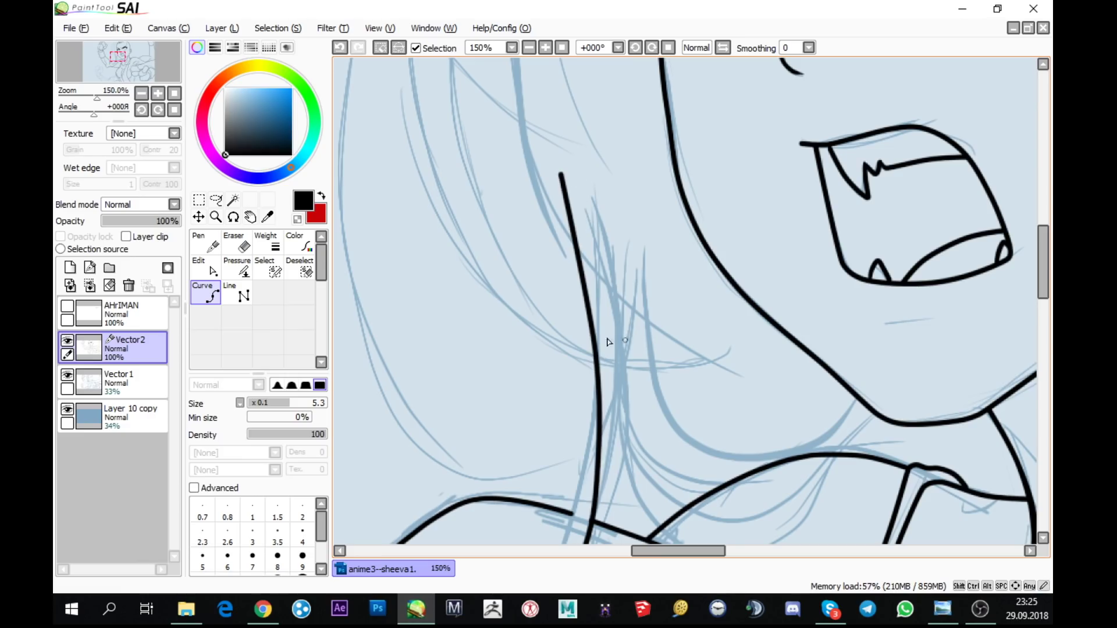
- Taper the upper end of the long hair strand line with the Pressure tool
{"action": "key", "text": "p"}
{"action": "left_click_drag", "start_coordinate": [561, 175], "coordinate": [479, 287]}
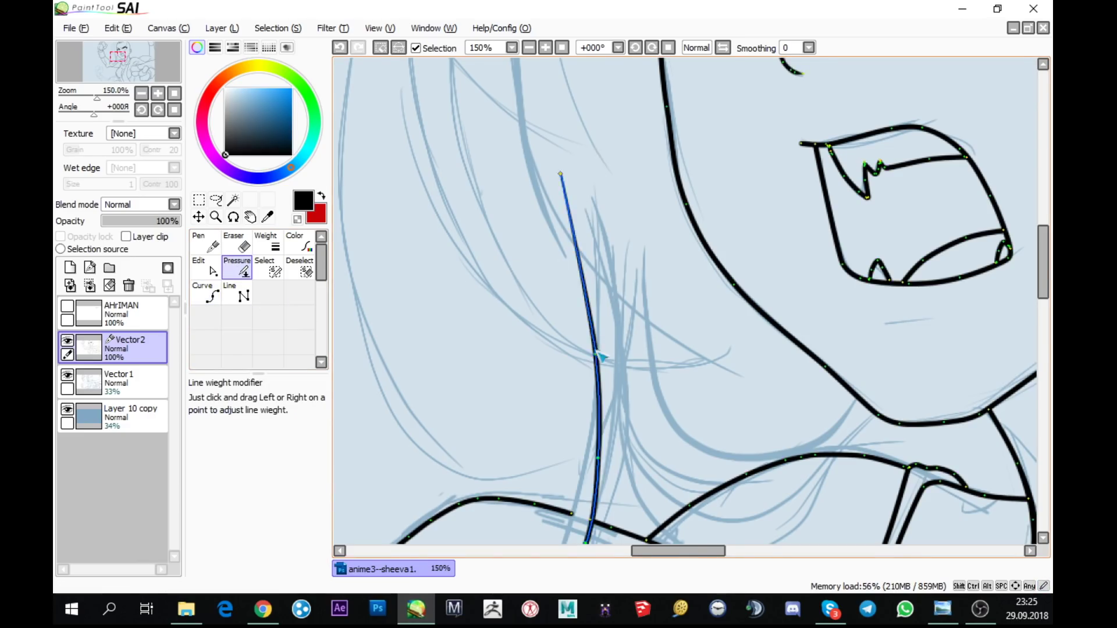
{"action": "left_click_drag", "start_coordinate": [600, 378], "coordinate": [762, 133]}
{"action": "mouse_move", "coordinate": [535, 374]}
{"action": "left_mouse_down"}
{"action": "mouse_move", "coordinate": [511, 419]}
{"action": "mouse_move", "coordinate": [407, 494]}
{"action": "left_mouse_up"}
- Draw the hair strand's inner edge with the Curve tool, from the shared tip up to the outer edge line
{"action": "left_click", "coordinate": [205, 293]}
{"action": "scroll", "coordinate": [536, 374], "scroll_direction": "up", "scroll_amount": 1}
{"action": "left_click", "coordinate": [533, 374]}
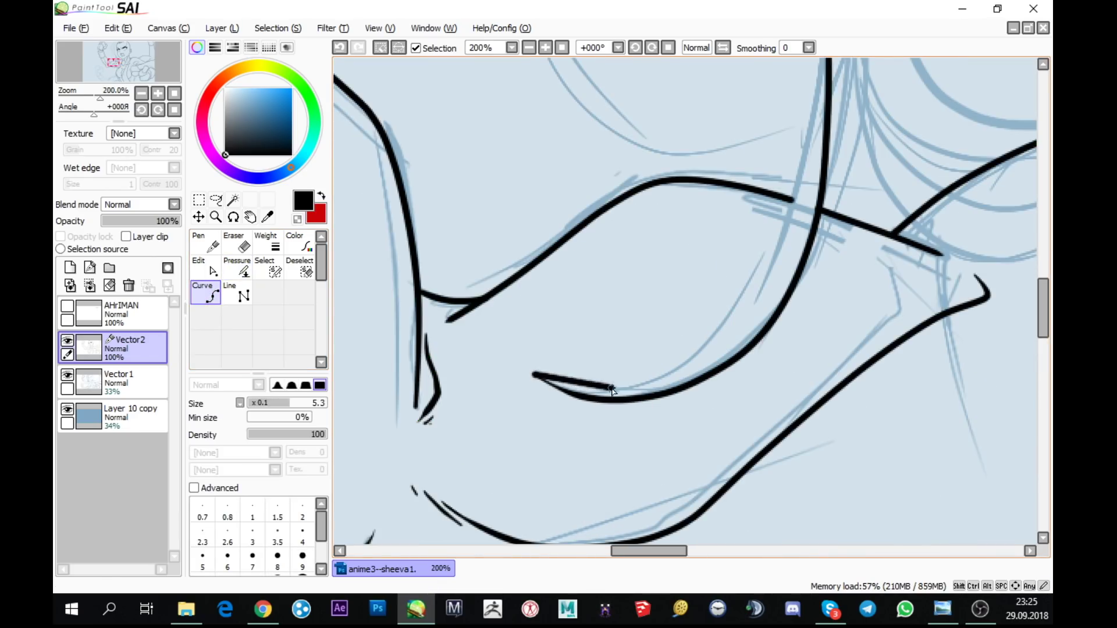
{"action": "left_click", "coordinate": [661, 369]}
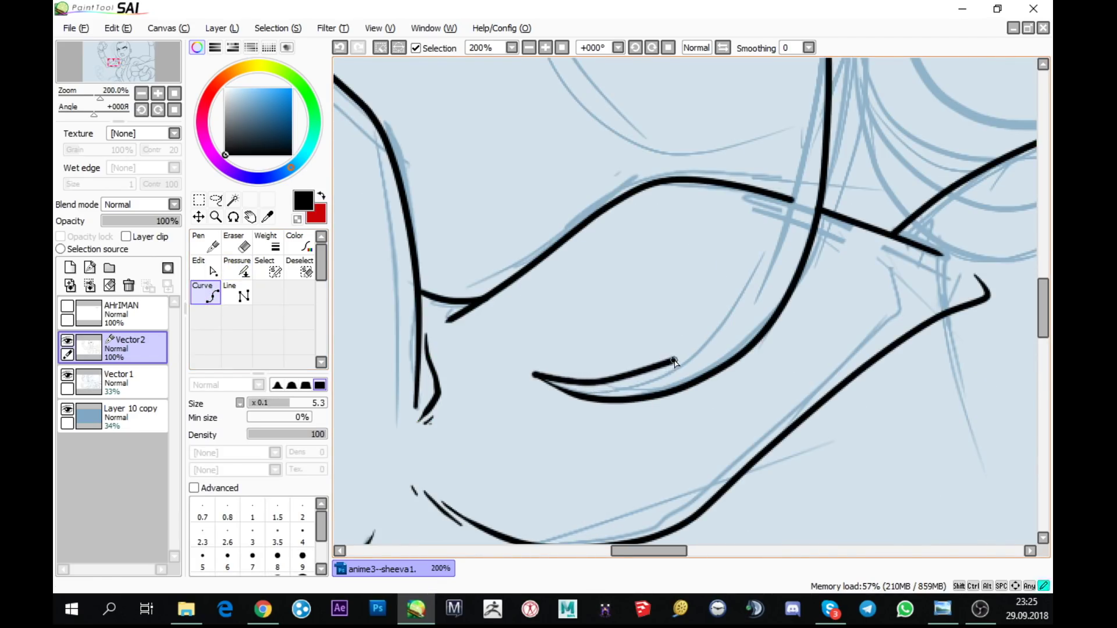
{"action": "left_click_drag", "start_coordinate": [805, 157], "coordinate": [690, 327]}
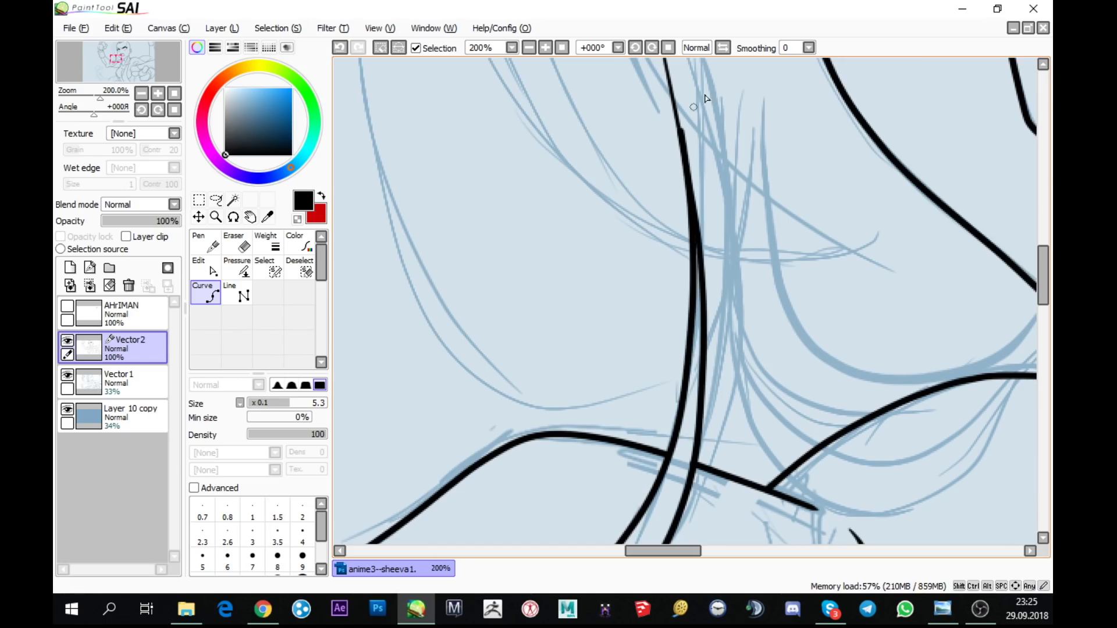
- Taper the pointed tip of the hair strand over the arm with the Pressure tool
{"action": "left_click", "coordinate": [244, 266]}
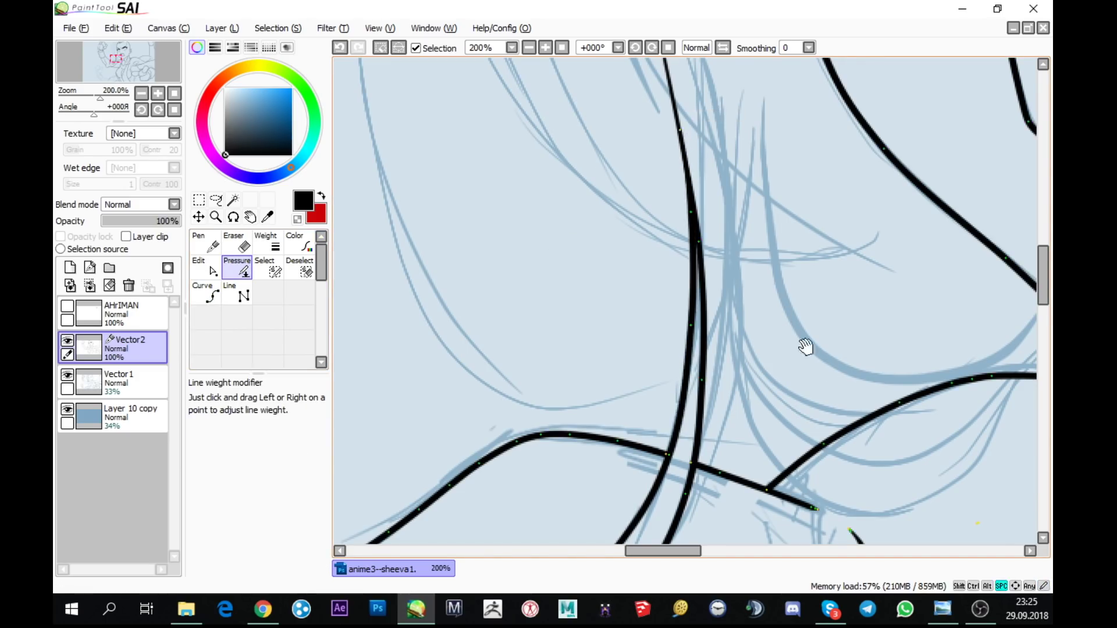
{"action": "scroll", "coordinate": [636, 216], "scroll_direction": "down", "scroll_amount": 5}
{"action": "left_click_drag", "start_coordinate": [439, 340], "coordinate": [387, 436]}
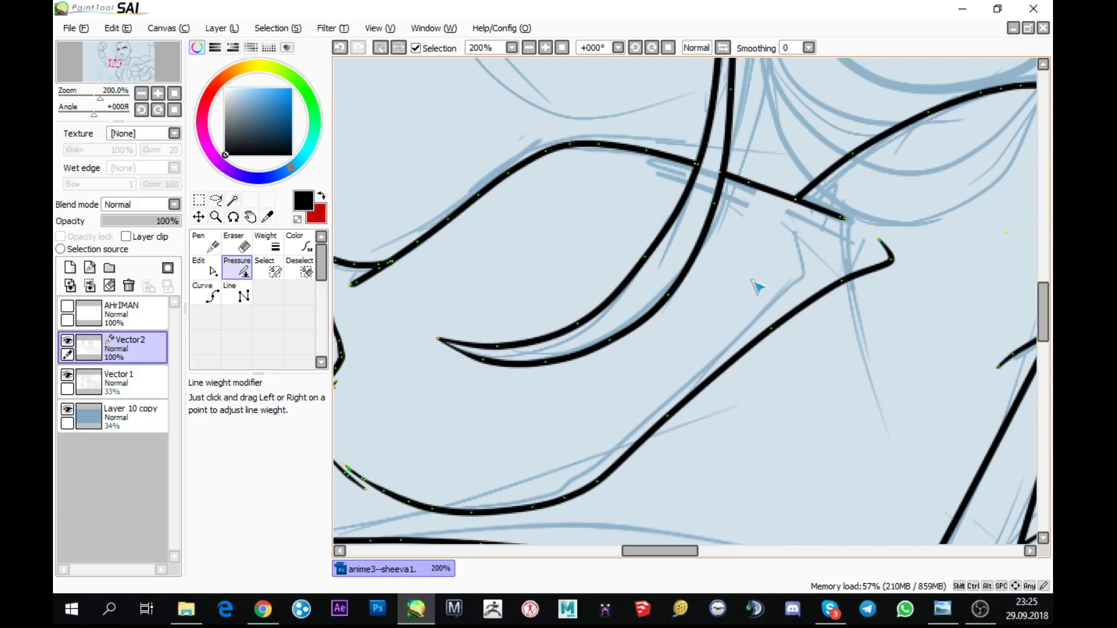
{"action": "scroll", "coordinate": [852, 218], "scroll_direction": "down", "scroll_amount": 2}
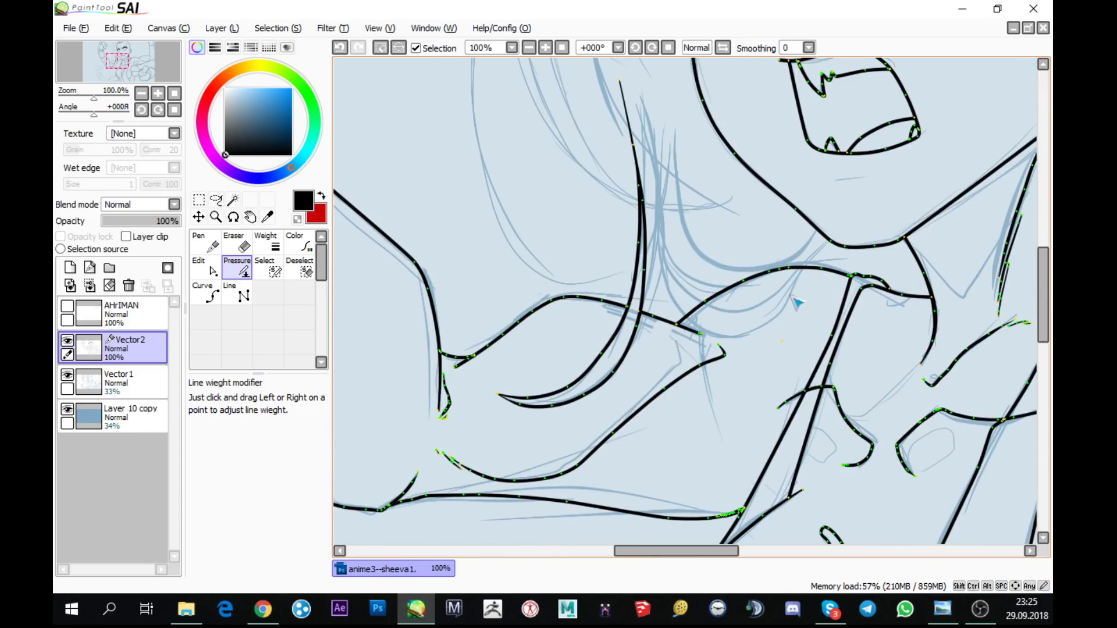
- Adjust the line weight at the end of the small hooked line beside the shoulder strap with the Pressure tool
{"action": "left_click_drag", "start_coordinate": [942, 400], "coordinate": [761, 393]}
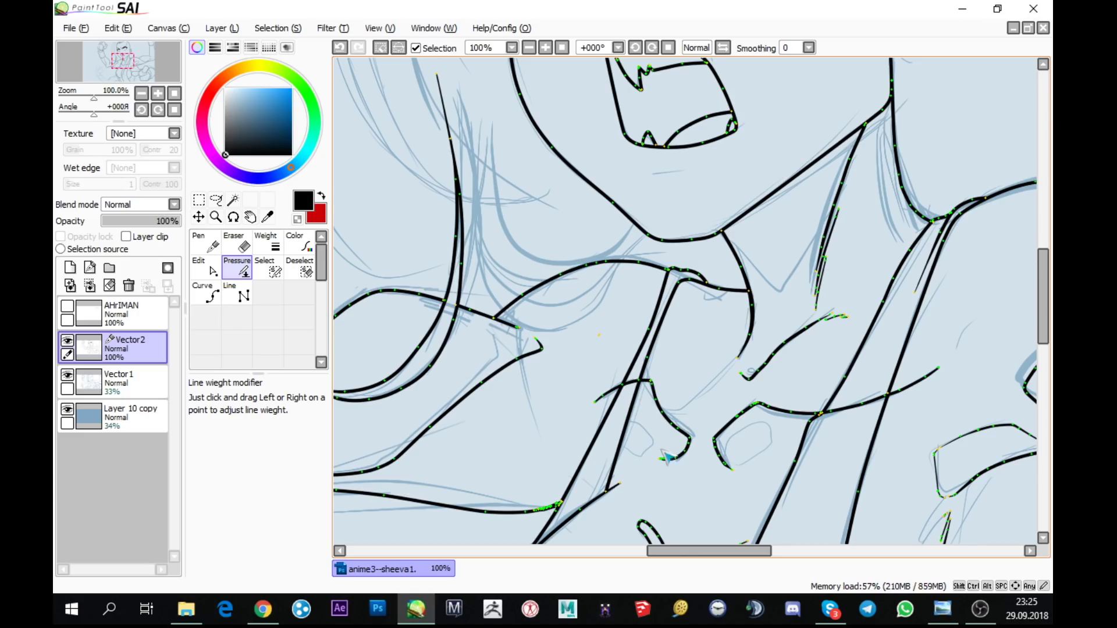
{"action": "mouse_move", "coordinate": [667, 458]}
{"action": "left_mouse_down"}
{"action": "mouse_move", "coordinate": [675, 483]}
{"action": "mouse_move", "coordinate": [664, 472]}
{"action": "mouse_move", "coordinate": [674, 469]}
{"action": "left_mouse_up"}
{"action": "left_click_drag", "start_coordinate": [678, 369], "coordinate": [705, 435]}
- Ink the long hair contour beside the face with the Pen and add a second line branching downward along its inner side
{"action": "mouse_move", "coordinate": [640, 175]}
{"action": "left_mouse_down"}
{"action": "mouse_move", "coordinate": [687, 232]}
{"action": "mouse_move", "coordinate": [652, 117]}
{"action": "mouse_move", "coordinate": [583, 177]}
{"action": "mouse_move", "coordinate": [571, 295]}
{"action": "left_mouse_up"}
{"action": "left_click", "coordinate": [207, 294]}
{"action": "left_click", "coordinate": [206, 245]}
{"action": "left_click_drag", "start_coordinate": [429, 467], "coordinate": [450, 511]}
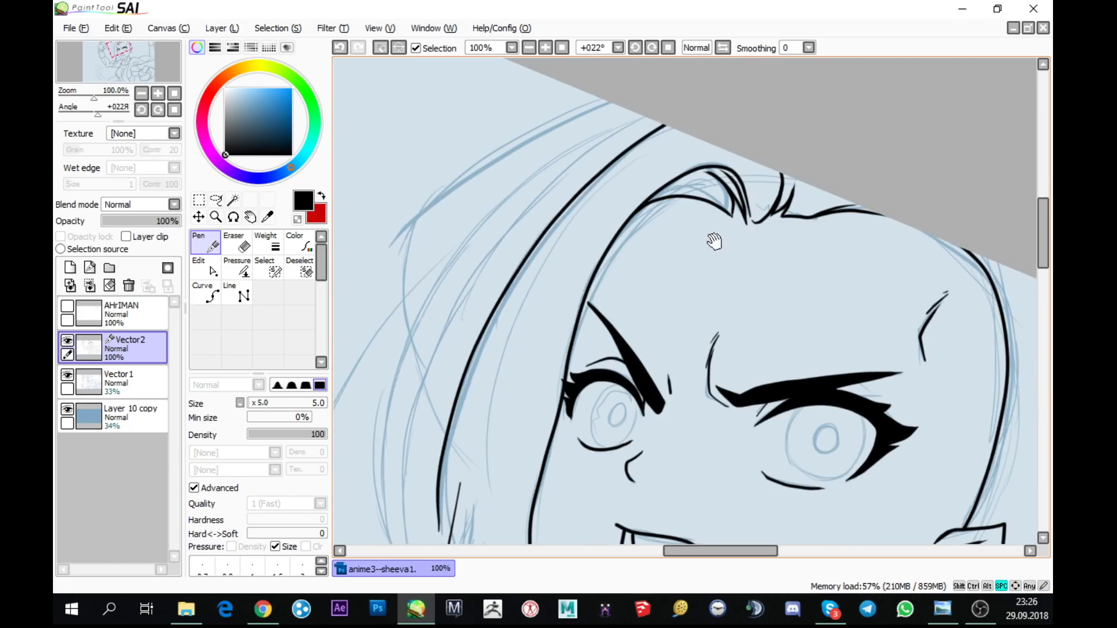
{"action": "scroll", "coordinate": [713, 241], "scroll_direction": "up", "scroll_amount": 2}
{"action": "mouse_move", "coordinate": [510, 169]}
{"action": "left_mouse_down"}
{"action": "mouse_move", "coordinate": [479, 322]}
{"action": "mouse_move", "coordinate": [472, 485]}
{"action": "left_mouse_up"}
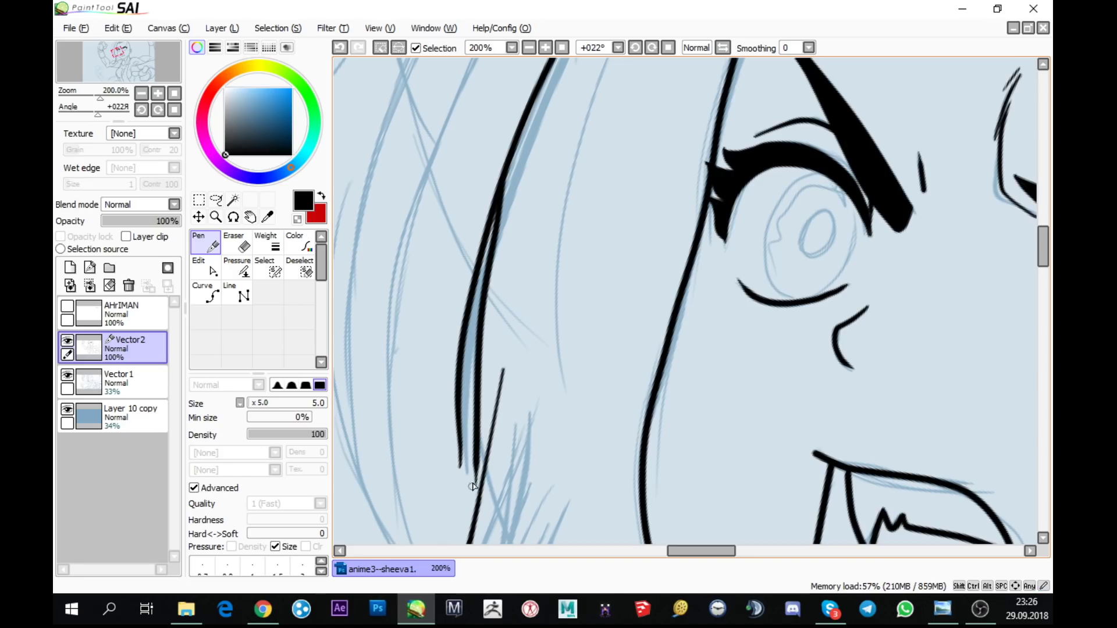
- Connect the inner hair line to the lower strand over the arm and adjust its points with the Edit tool
{"action": "scroll", "coordinate": [557, 332], "scroll_direction": "down", "scroll_amount": 3}
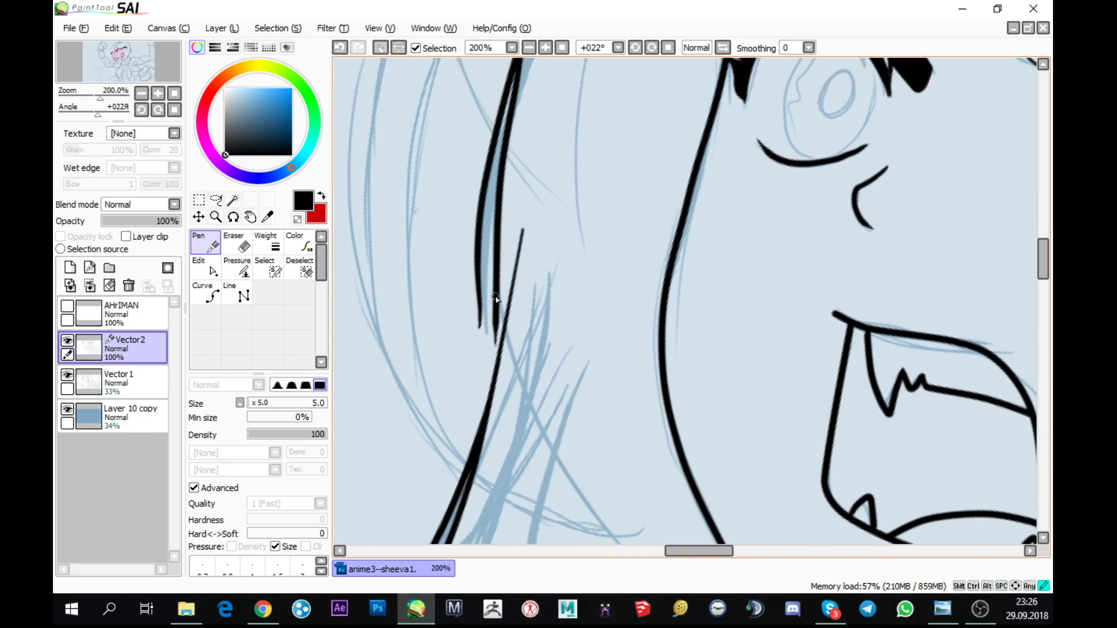
{"action": "left_click_drag", "start_coordinate": [496, 351], "coordinate": [482, 420]}
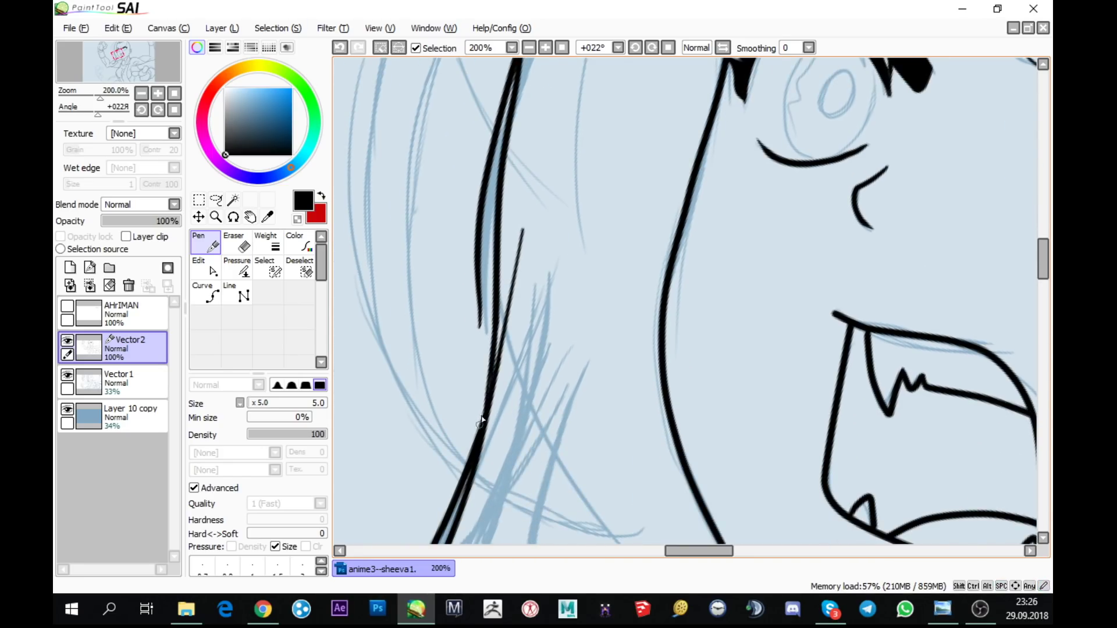
{"action": "scroll", "coordinate": [485, 421], "scroll_direction": "down", "scroll_amount": 1}
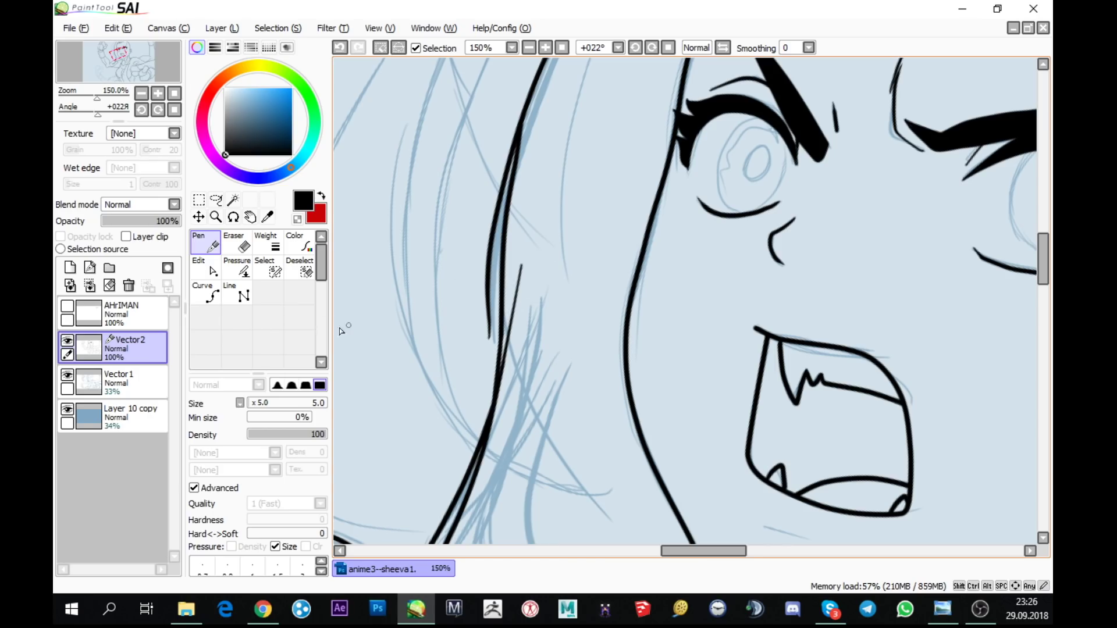
{"action": "key", "text": "v"}
{"action": "scroll", "coordinate": [488, 332], "scroll_direction": "up", "scroll_amount": 1}
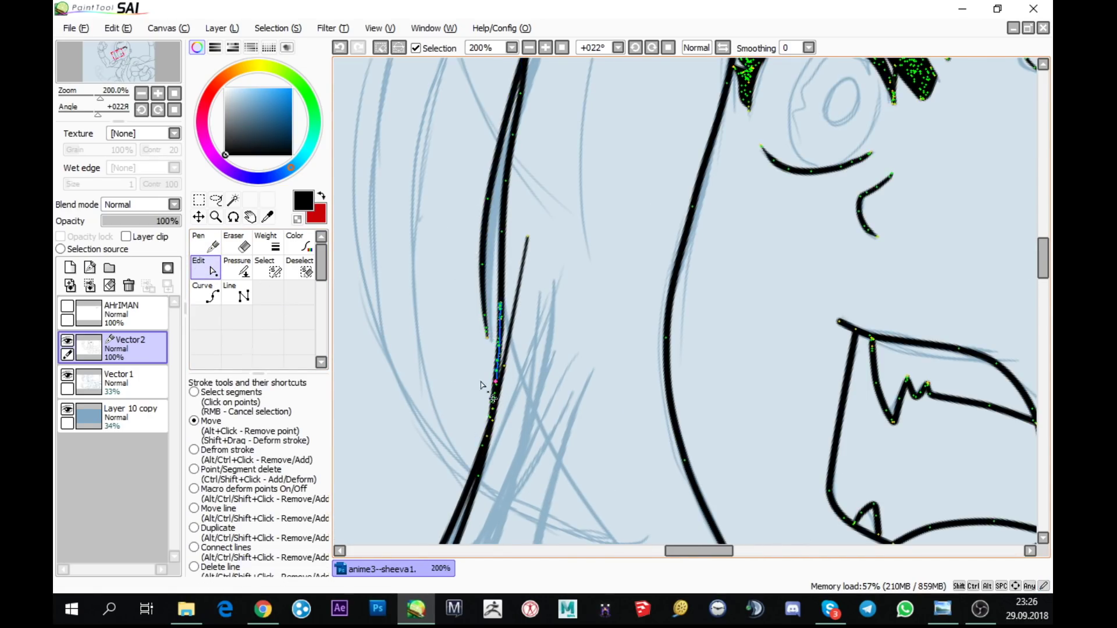
- Ink a thin tapering strand with the Pen between the long hair contour and the edge of the face
{"action": "key", "text": "n"}
{"action": "scroll", "coordinate": [481, 385], "scroll_direction": "down", "scroll_amount": 1}
{"action": "left_click_drag", "start_coordinate": [805, 225], "coordinate": [655, 503]}
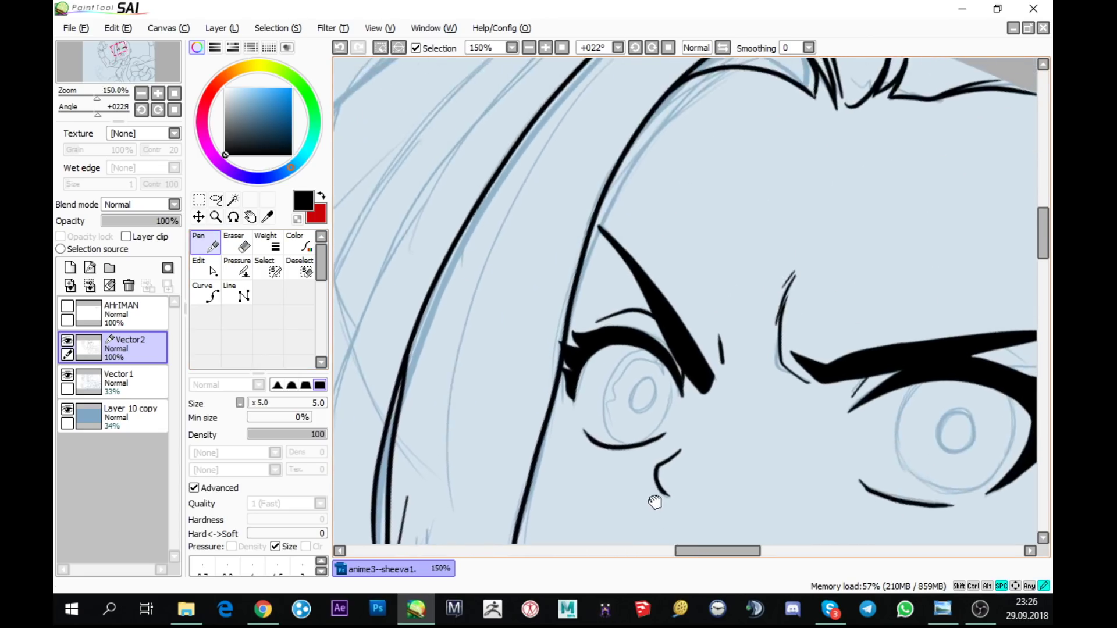
{"action": "scroll", "coordinate": [646, 372], "scroll_direction": "down", "scroll_amount": 3}
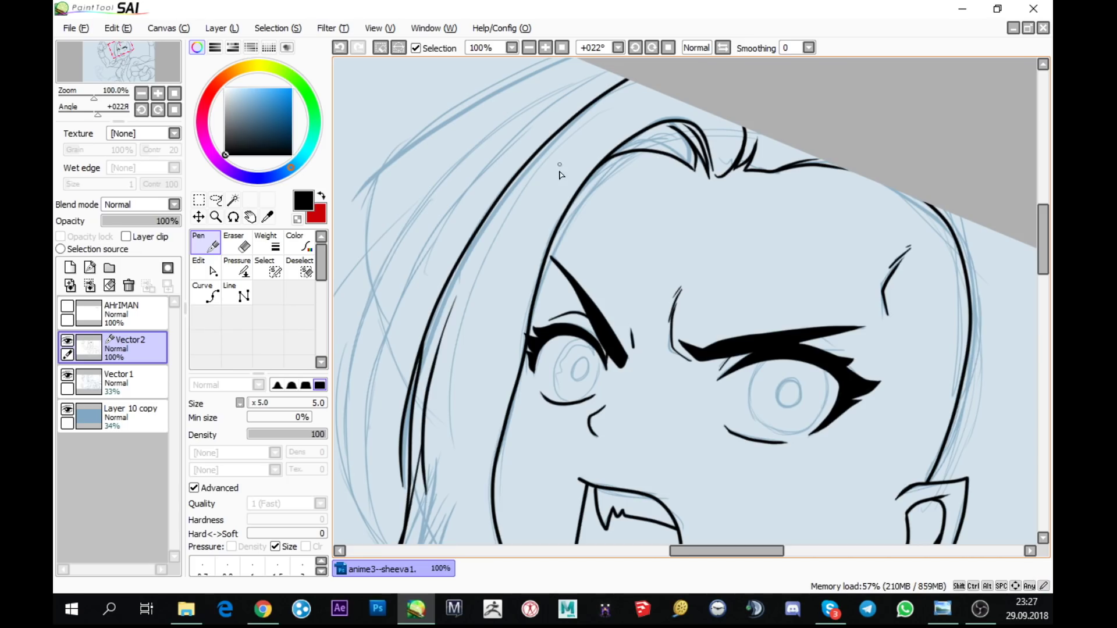
- Ink an outer hair contour with the Pen, sweeping from the lower strand junction up toward the top of the head
{"action": "left_click_drag", "start_coordinate": [501, 415], "coordinate": [566, 352]}
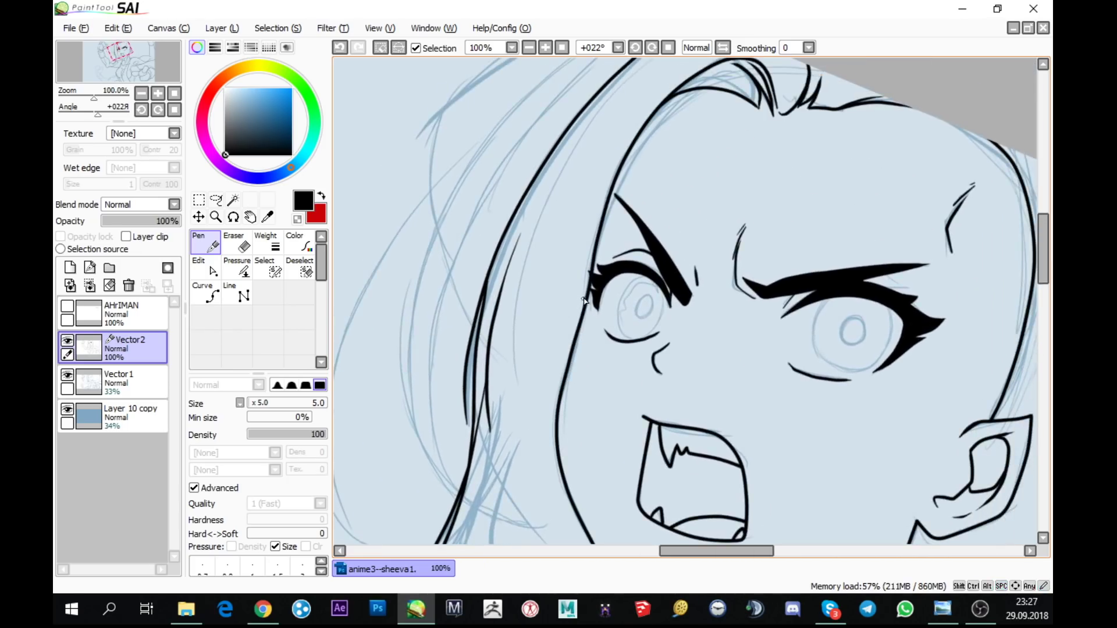
{"action": "left_click_drag", "start_coordinate": [585, 301], "coordinate": [565, 342]}
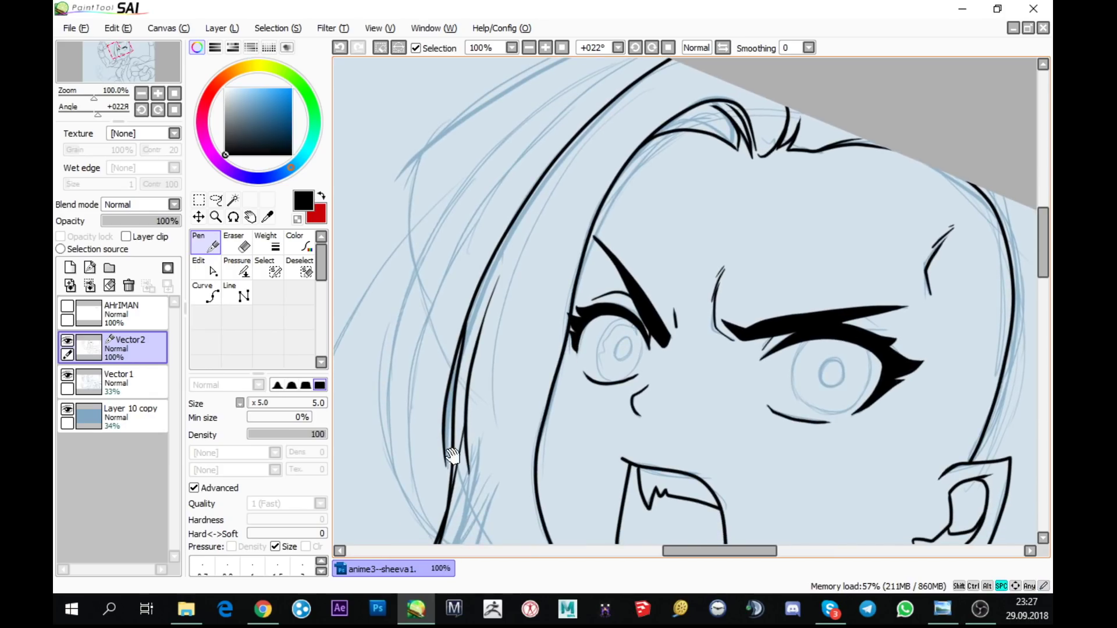
{"action": "mouse_move", "coordinate": [438, 542]}
{"action": "left_mouse_down"}
{"action": "mouse_move", "coordinate": [419, 500]}
{"action": "mouse_move", "coordinate": [588, 92]}
{"action": "left_mouse_up"}
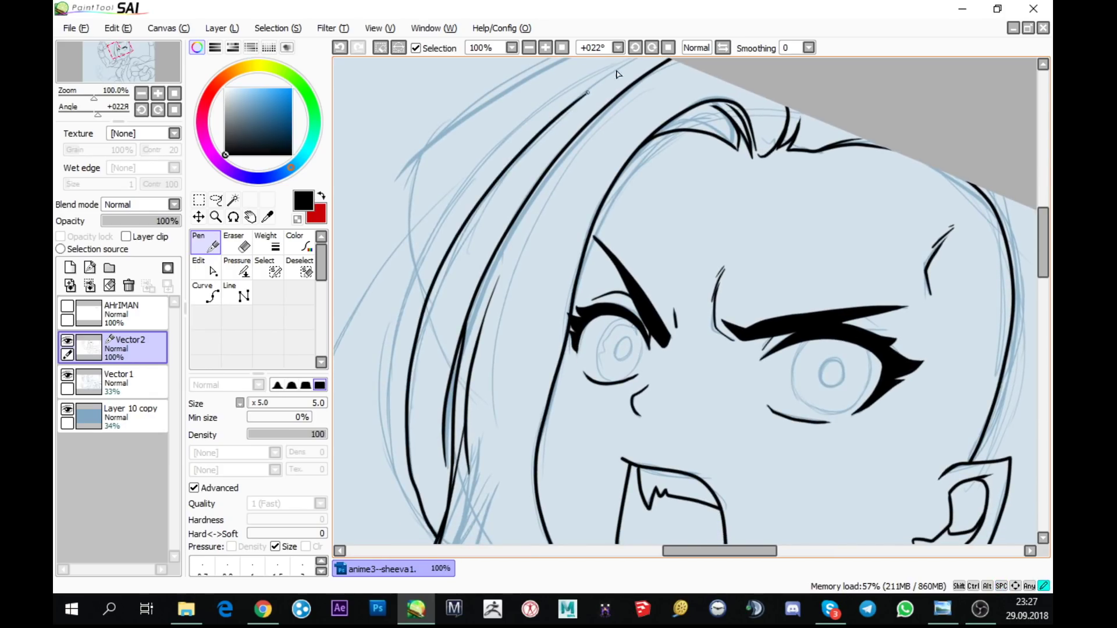
- Reshape the lower part of the outer hair contour and the end of the thin inner strand with the Edit tool
{"action": "scroll", "coordinate": [631, 232], "scroll_direction": "down", "scroll_amount": 3}
{"action": "left_click", "coordinate": [215, 271]}
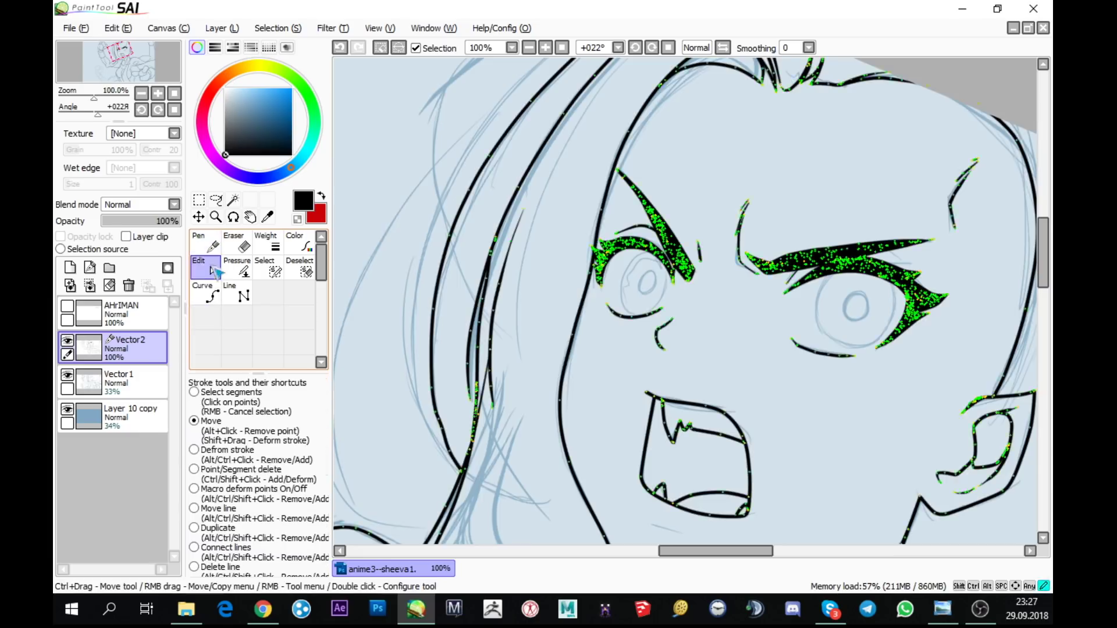
{"action": "scroll", "coordinate": [462, 444], "scroll_direction": "up", "scroll_amount": 4}
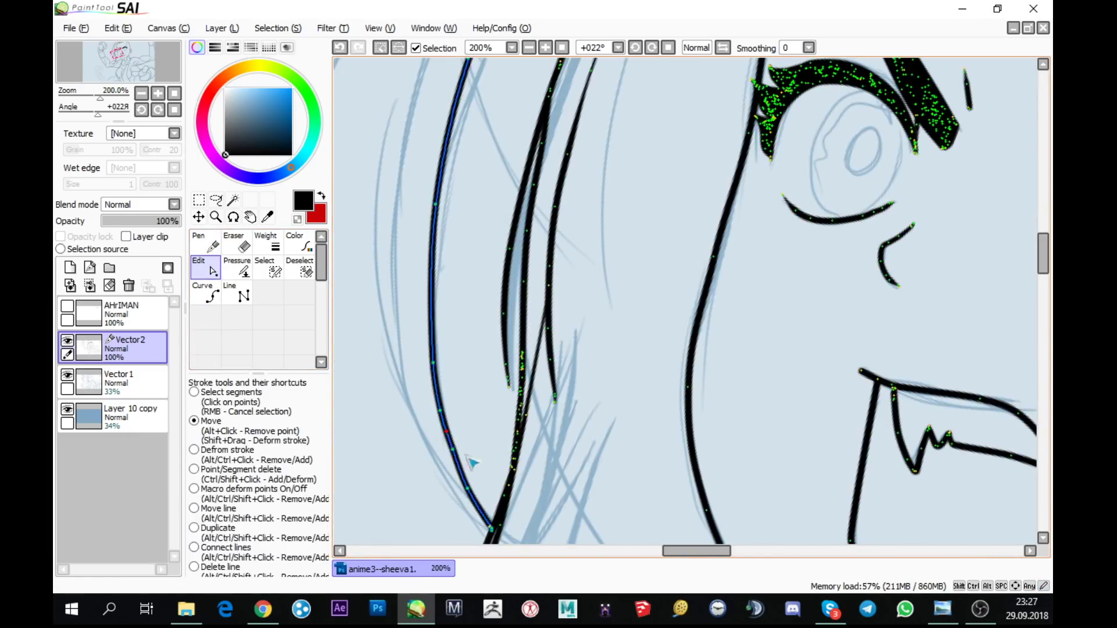
{"action": "scroll", "coordinate": [567, 440], "scroll_direction": "down", "scroll_amount": 3}
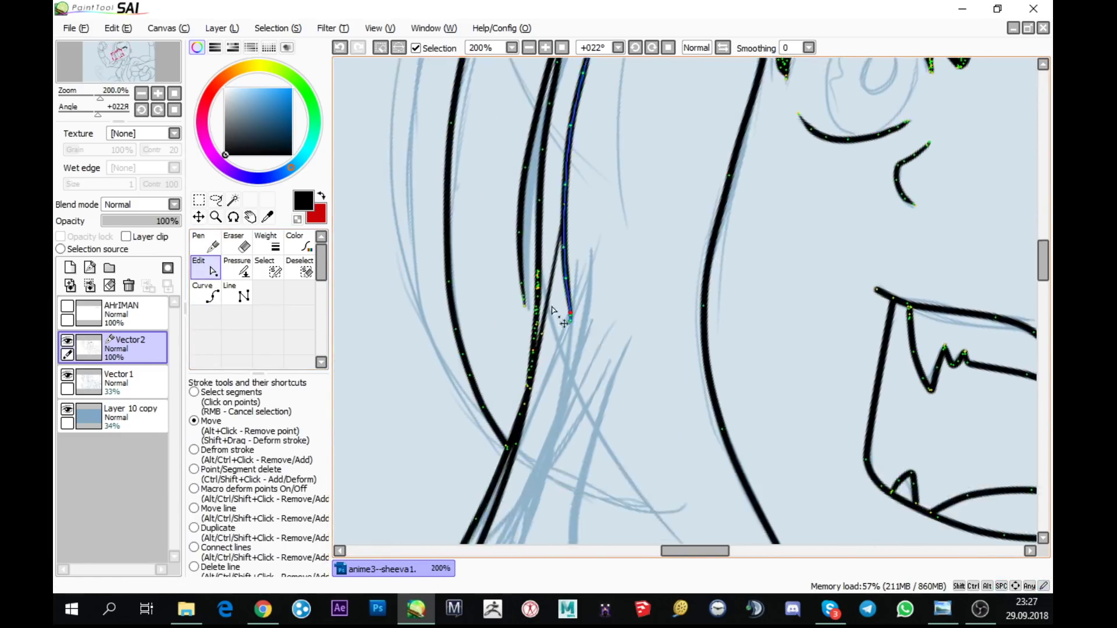
{"action": "scroll", "coordinate": [552, 310], "scroll_direction": "down", "scroll_amount": 5}
{"action": "scroll", "coordinate": [585, 294], "scroll_direction": "up", "scroll_amount": 1}
- Ink another hair contour outside the existing ones with the Pen and thicken its upper stretch with a close parallel stroke
{"action": "left_click", "coordinate": [206, 245]}
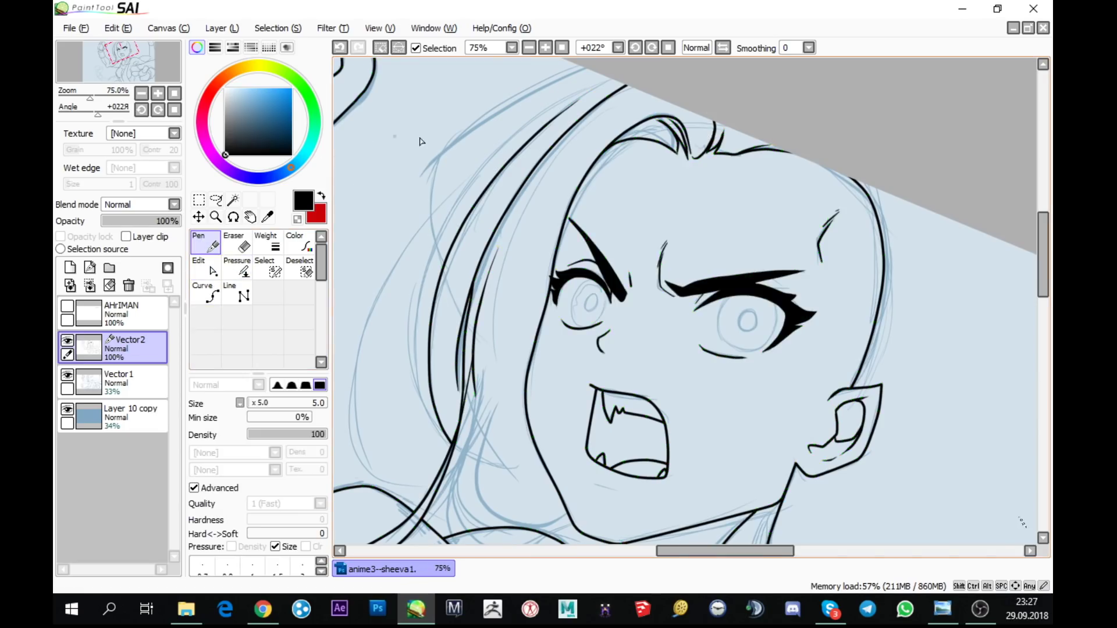
{"action": "scroll", "coordinate": [444, 434], "scroll_direction": "up", "scroll_amount": 1}
{"action": "mouse_move", "coordinate": [458, 463]}
{"action": "left_mouse_down"}
{"action": "mouse_move", "coordinate": [486, 498]}
{"action": "mouse_move", "coordinate": [430, 361]}
{"action": "mouse_move", "coordinate": [585, 61]}
{"action": "left_mouse_up"}
{"action": "left_click_drag", "start_coordinate": [774, 18], "coordinate": [722, 199]}
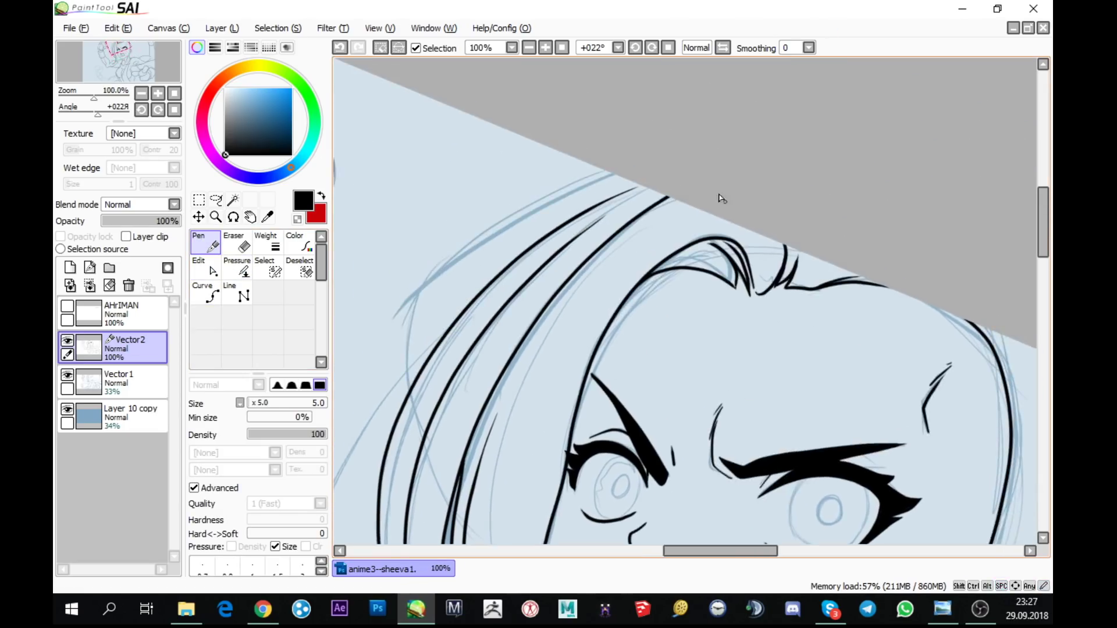
{"action": "left_click_drag", "start_coordinate": [385, 463], "coordinate": [611, 201]}
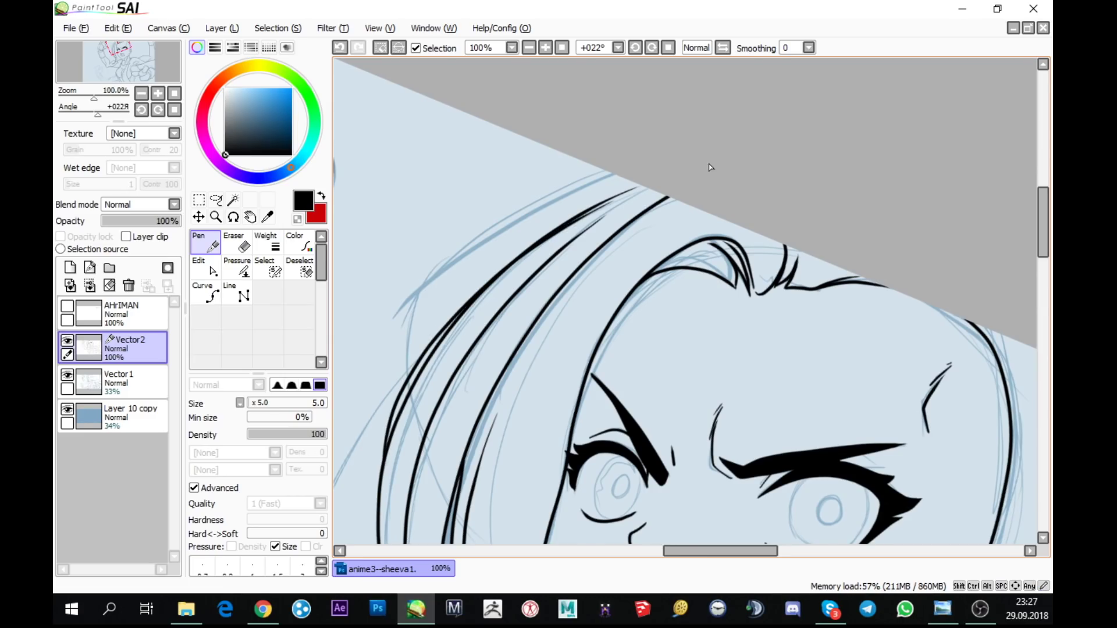
- Ink the outermost hair arc up to the canvas edge and refine its curve with the Edit tool
{"action": "mouse_move", "coordinate": [409, 375]}
{"action": "left_mouse_down"}
{"action": "mouse_move", "coordinate": [434, 291]}
{"action": "mouse_move", "coordinate": [664, 178]}
{"action": "left_mouse_up"}
{"action": "left_click", "coordinate": [206, 269]}
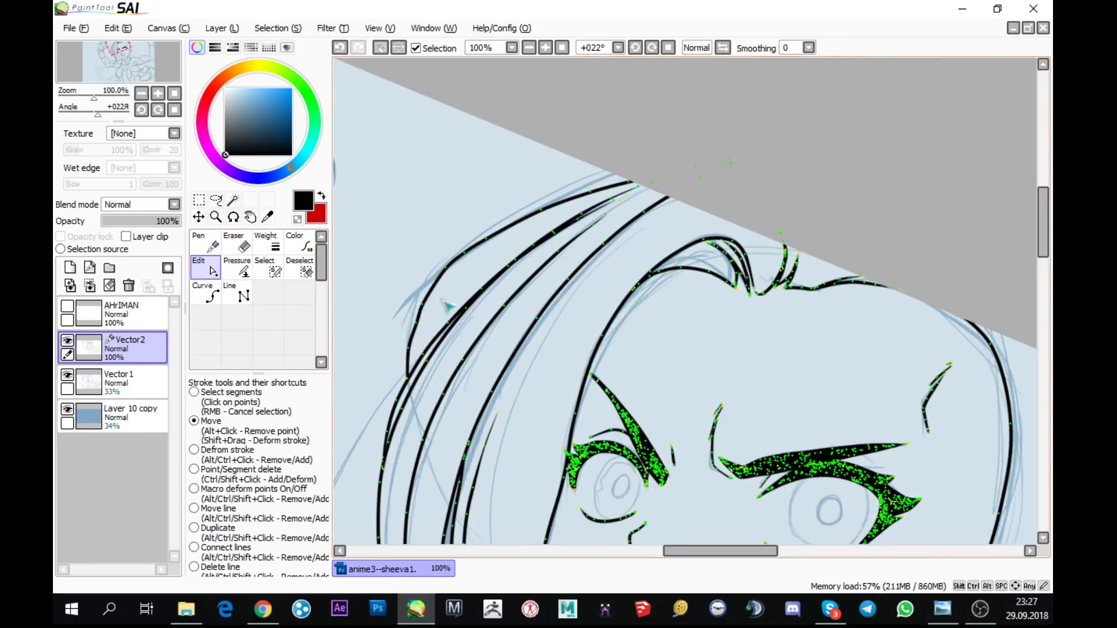
{"action": "scroll", "coordinate": [407, 291], "scroll_direction": "up", "scroll_amount": 2}
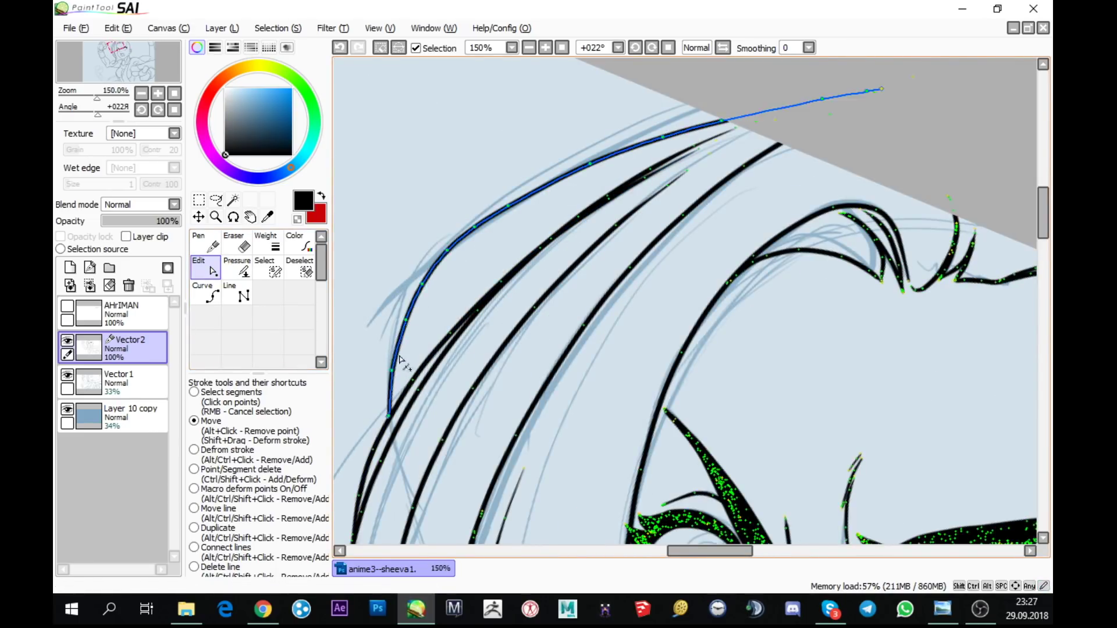
{"action": "scroll", "coordinate": [399, 369], "scroll_direction": "down", "scroll_amount": 2}
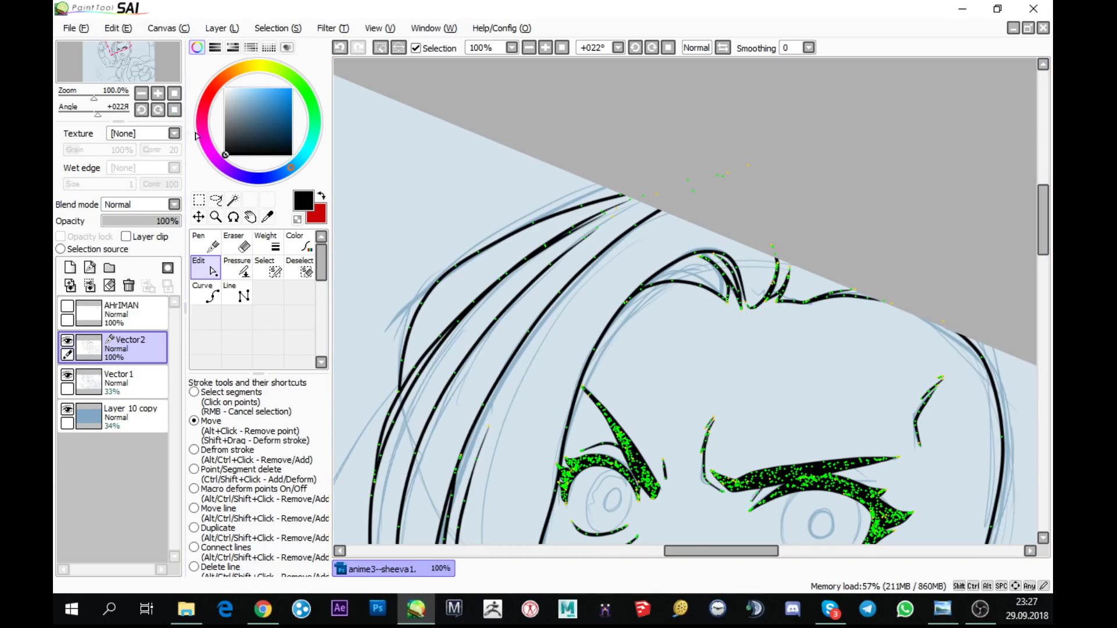
- Trace the outermost hair lock with the Curve tool, from the upper strand junction down around its sketched bulge to the tip above the arm
{"action": "left_click", "coordinate": [206, 243]}
{"action": "scroll", "coordinate": [731, 254], "scroll_direction": "down", "scroll_amount": 5}
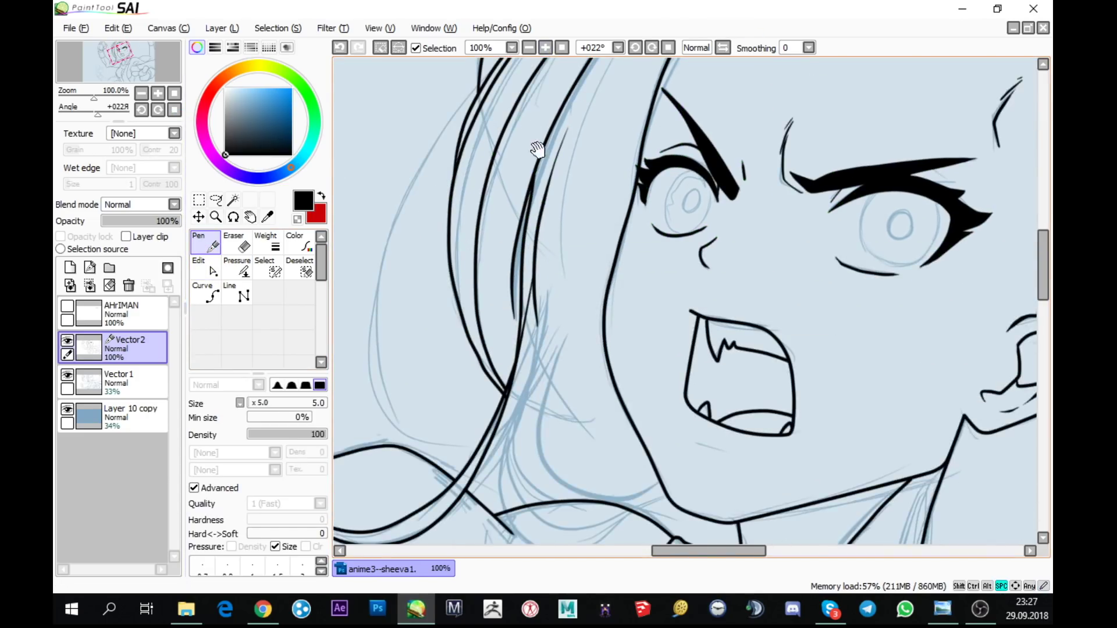
{"action": "scroll", "coordinate": [470, 159], "scroll_direction": "up", "scroll_amount": 2}
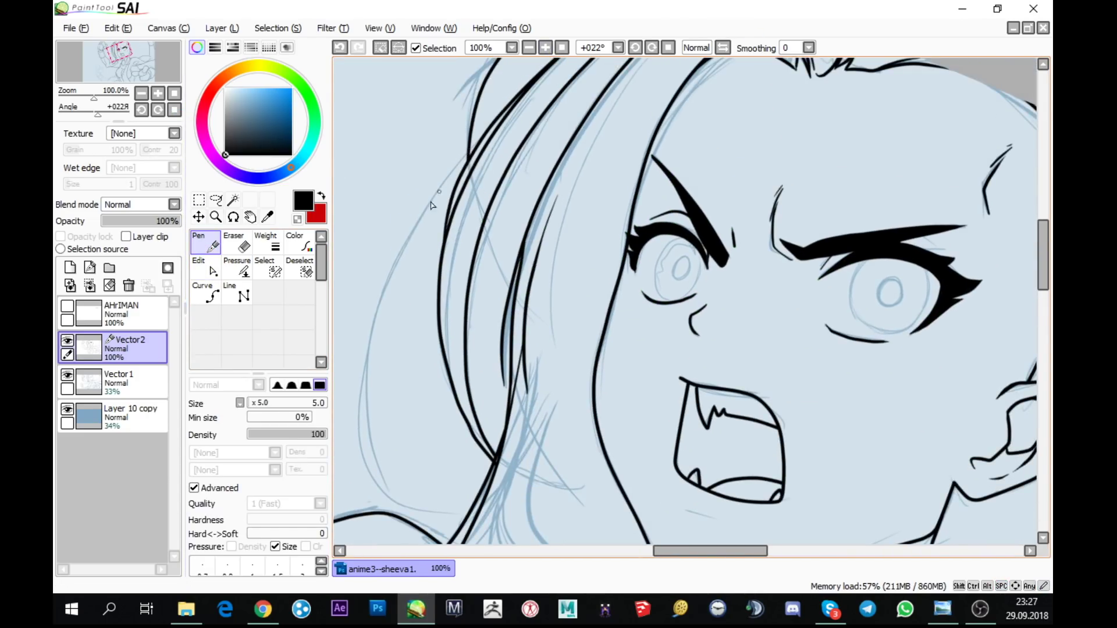
{"action": "left_click", "coordinate": [206, 294]}
{"action": "left_click", "coordinate": [469, 156]}
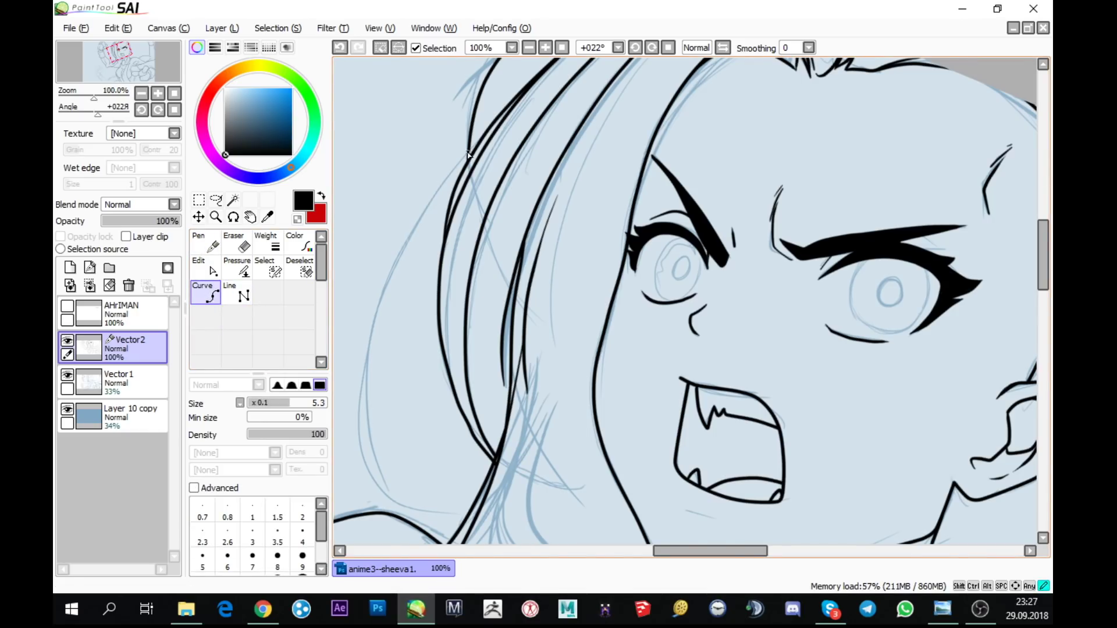
{"action": "left_click", "coordinate": [365, 343]}
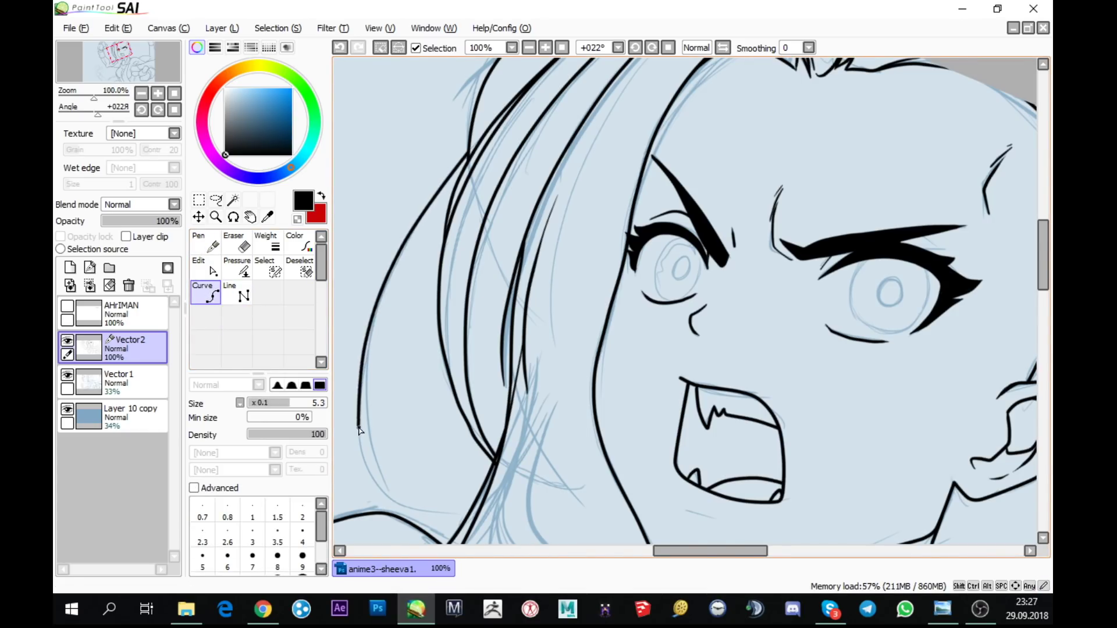
{"action": "double_click", "coordinate": [435, 512]}
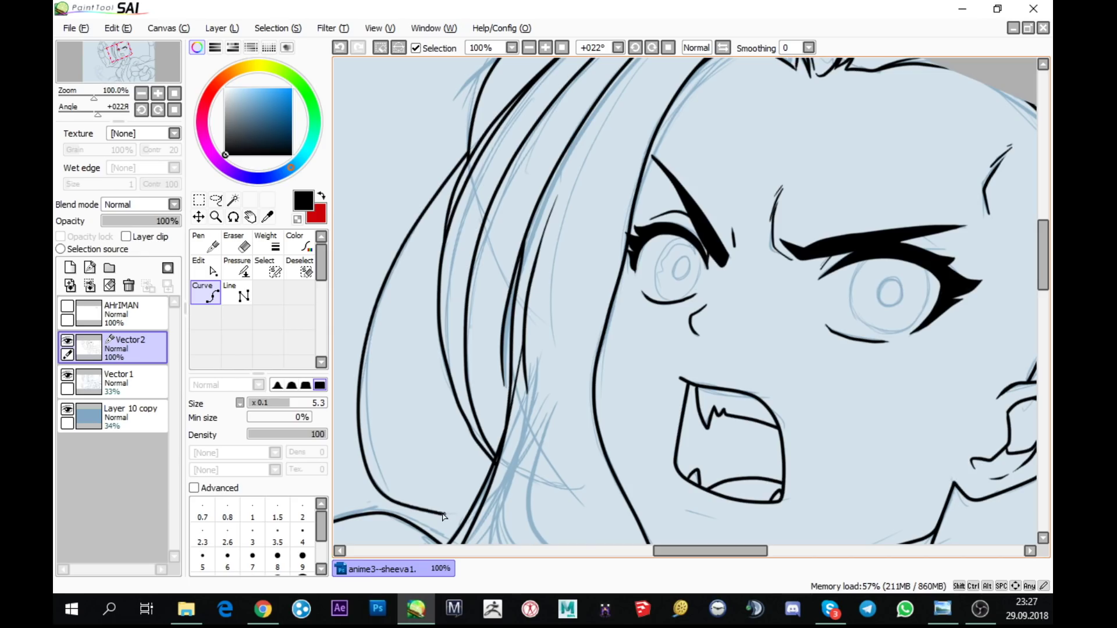
- Taper the outer lock's lower tip with the Pressure tool and trace a second inner Curve line from that end back up to the strand junction
{"action": "left_click", "coordinate": [237, 268]}
{"action": "scroll", "coordinate": [349, 282], "scroll_direction": "up", "scroll_amount": 2}
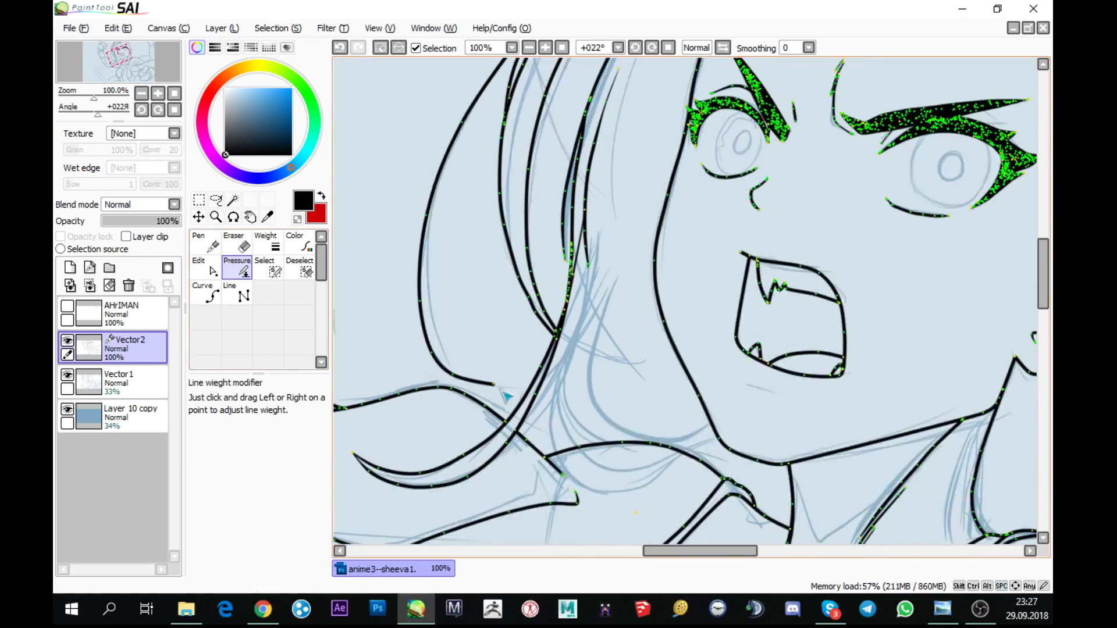
{"action": "left_click", "coordinate": [205, 294]}
{"action": "scroll", "coordinate": [512, 332], "scroll_direction": "up", "scroll_amount": 2}
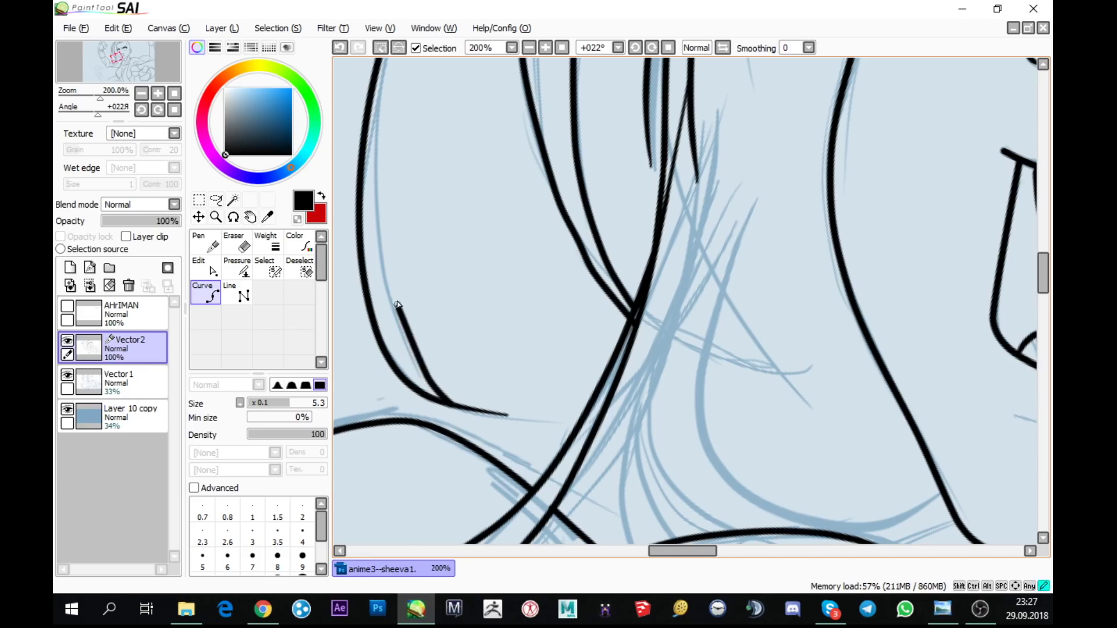
{"action": "scroll", "coordinate": [386, 186], "scroll_direction": "up", "scroll_amount": 3}
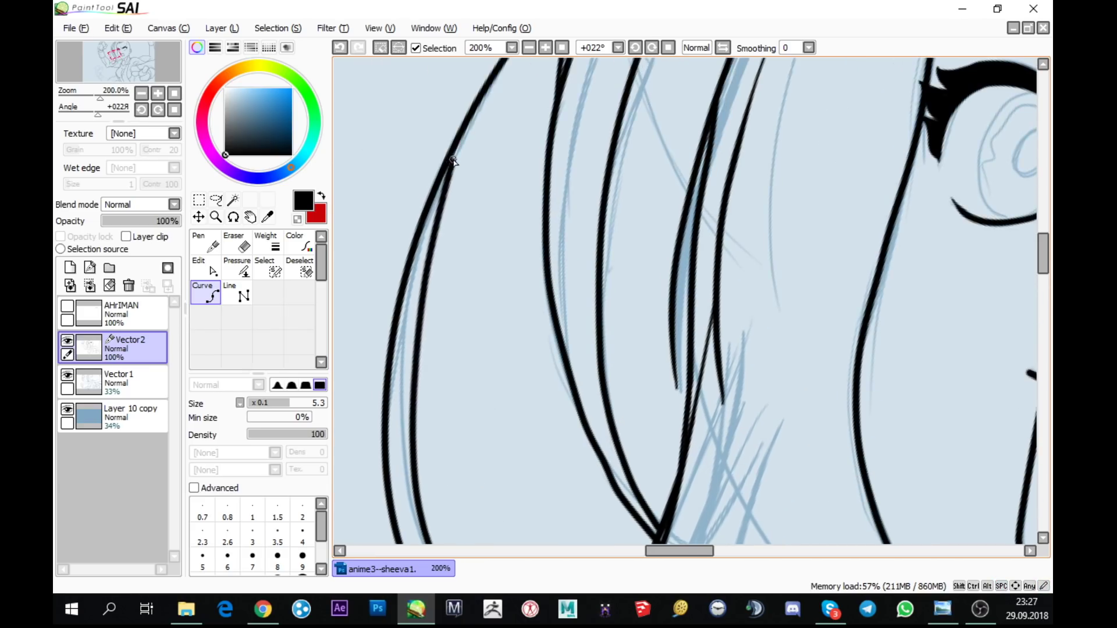
{"action": "scroll", "coordinate": [483, 152], "scroll_direction": "up", "scroll_amount": 3}
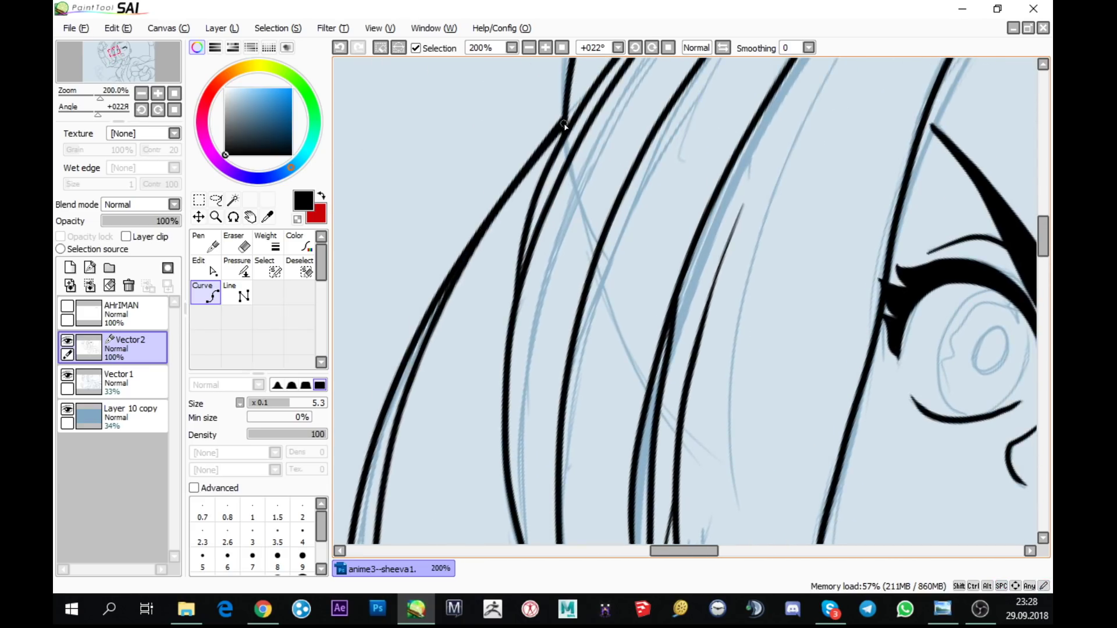
- Ink a short Pen stroke branching outward from the head outline above the ear, near the canvas edge
{"action": "scroll", "coordinate": [582, 112], "scroll_direction": "down", "scroll_amount": 4}
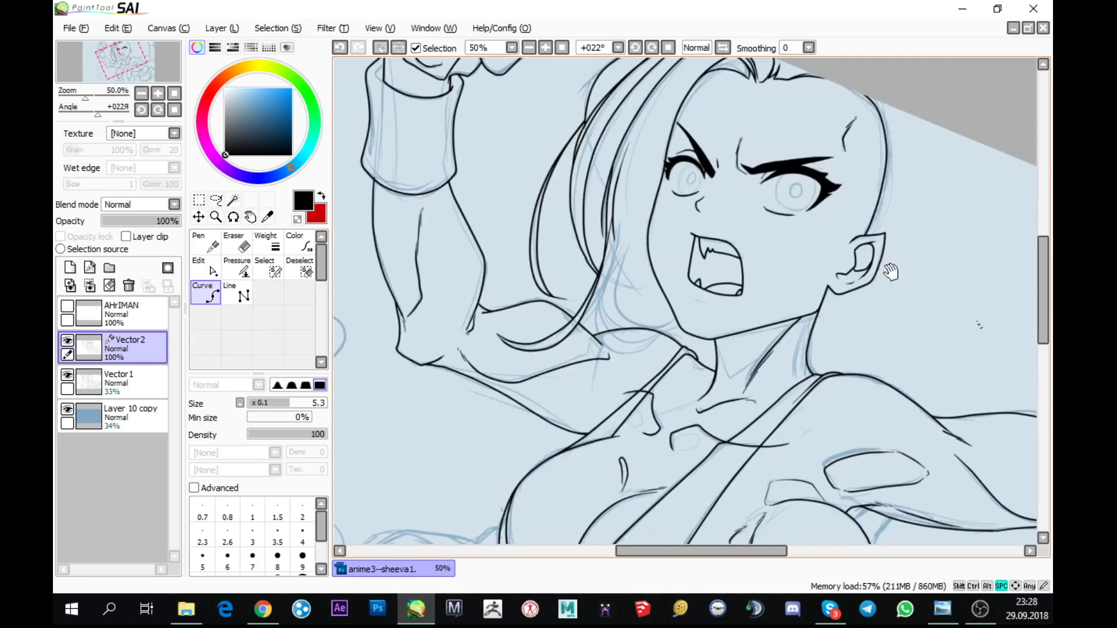
{"action": "scroll", "coordinate": [838, 166], "scroll_direction": "up", "scroll_amount": 2}
{"action": "scroll", "coordinate": [629, 294], "scroll_direction": "up", "scroll_amount": 1}
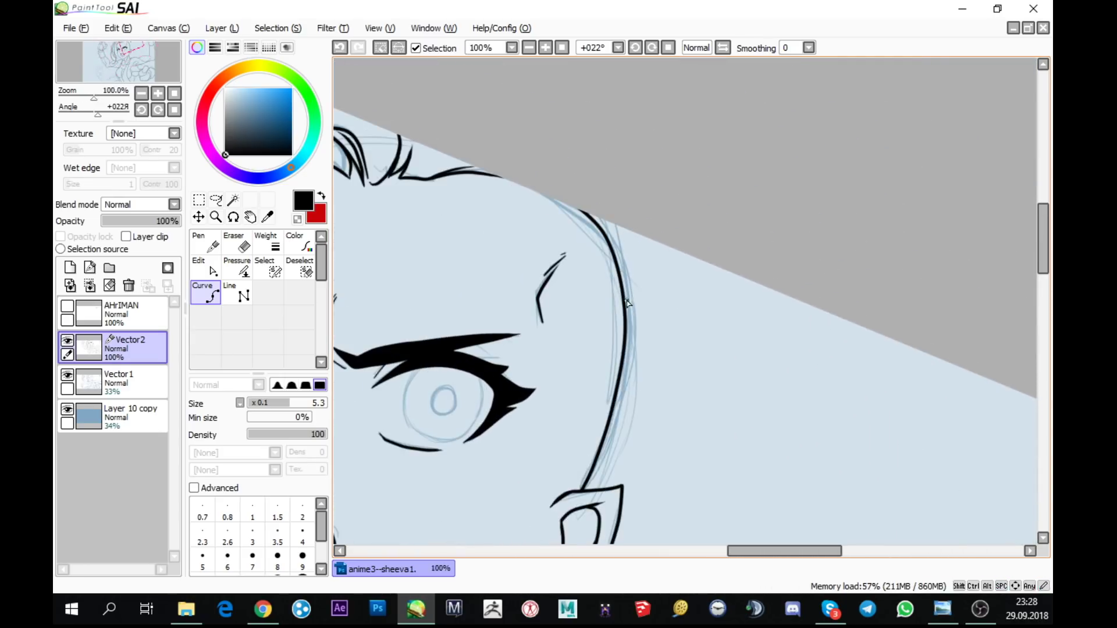
{"action": "key", "text": "n"}
{"action": "scroll", "coordinate": [625, 325], "scroll_direction": "up", "scroll_amount": 1}
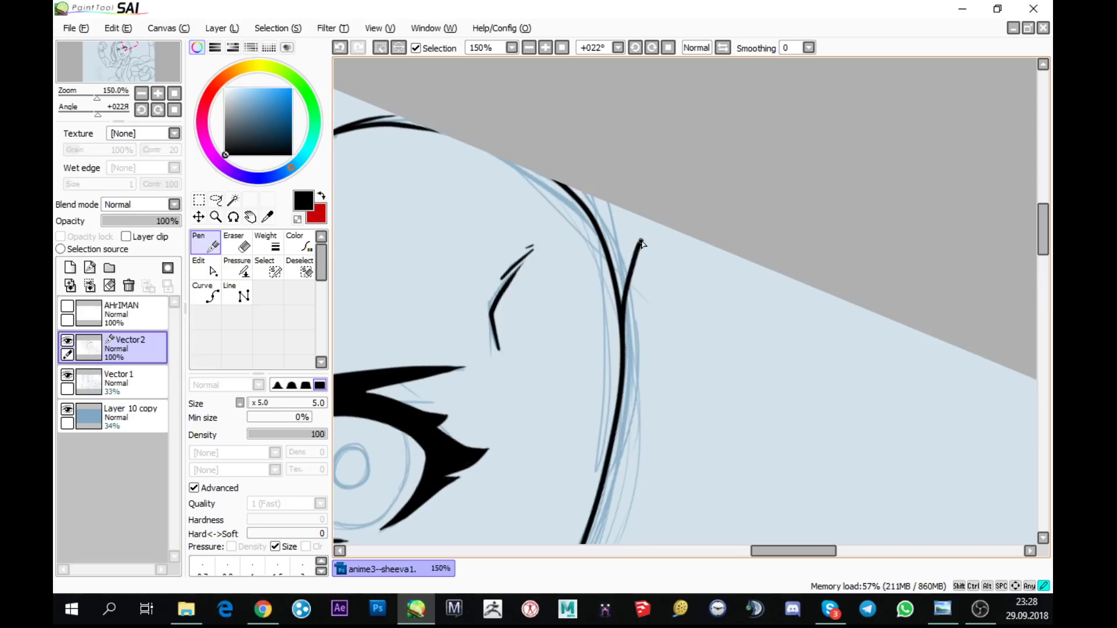
- Ink the hair curl beside the cheek with the Pen, sweeping down to the jaw, and fit its end to the jaw line with Edit
{"action": "scroll", "coordinate": [651, 192], "scroll_direction": "down", "scroll_amount": 5}
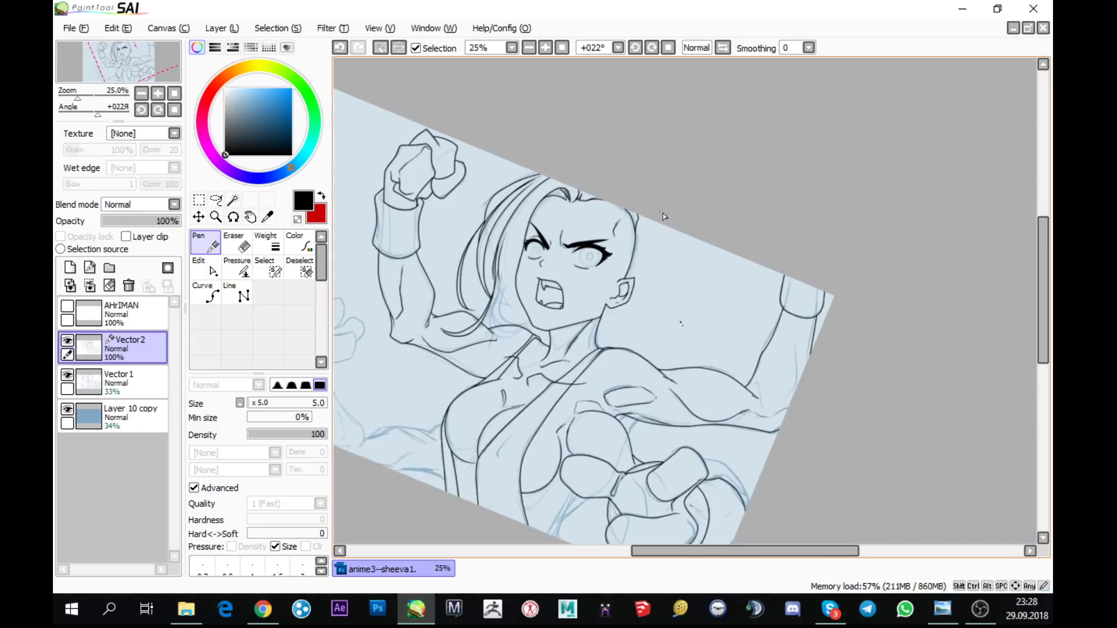
{"action": "mouse_move", "coordinate": [718, 372]}
{"action": "left_mouse_down"}
{"action": "mouse_move", "coordinate": [764, 271]}
{"action": "mouse_move", "coordinate": [770, 312]}
{"action": "left_mouse_up"}
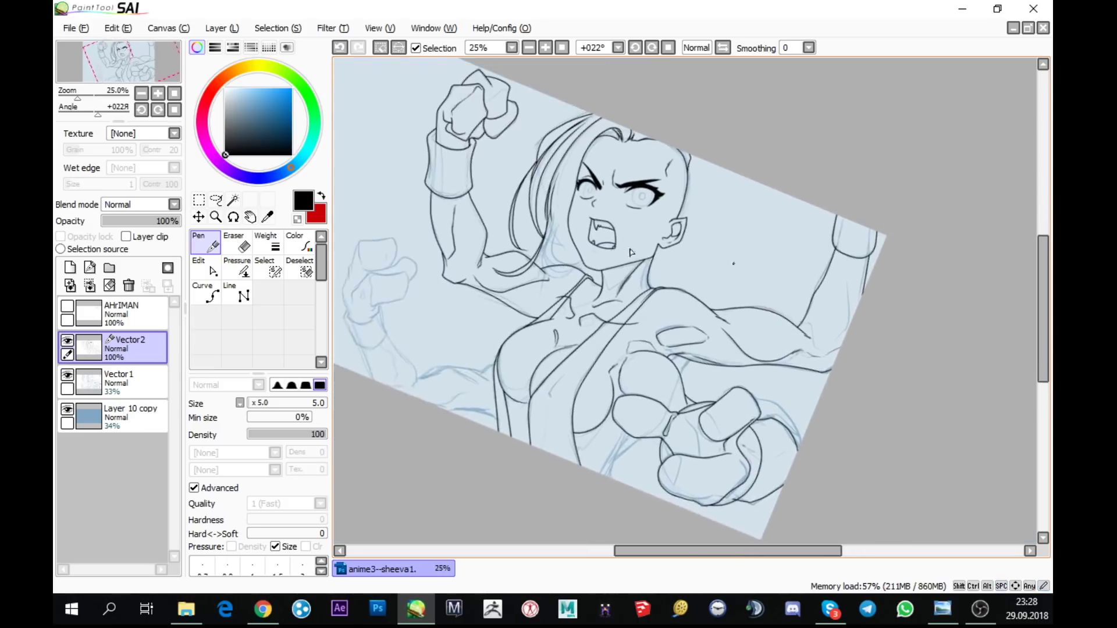
{"action": "scroll", "coordinate": [630, 251], "scroll_direction": "up", "scroll_amount": 5}
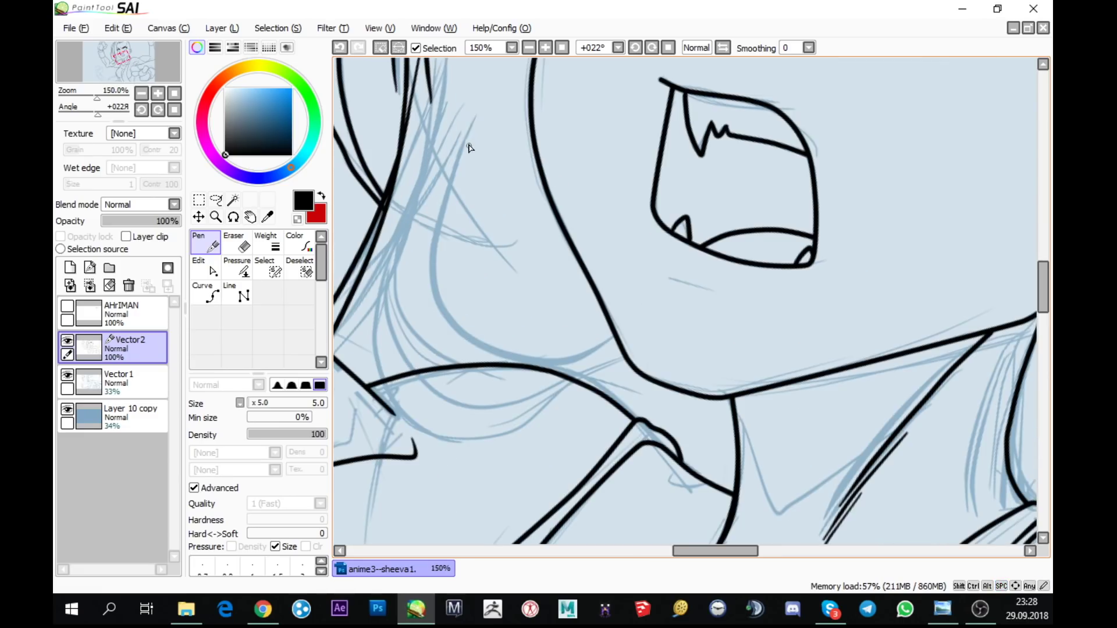
{"action": "mouse_move", "coordinate": [475, 118]}
{"action": "left_mouse_down"}
{"action": "mouse_move", "coordinate": [442, 255]}
{"action": "mouse_move", "coordinate": [478, 331]}
{"action": "mouse_move", "coordinate": [631, 350]}
{"action": "left_mouse_up"}
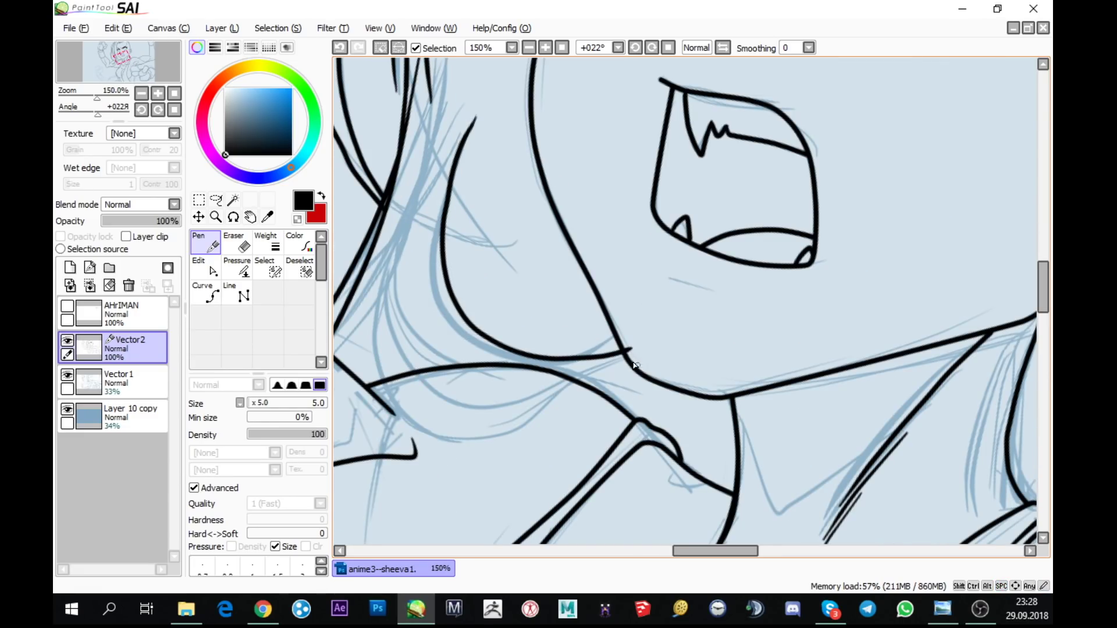
{"action": "key", "text": "ctrl"}
{"action": "scroll", "coordinate": [636, 366], "scroll_direction": "up", "scroll_amount": 1}
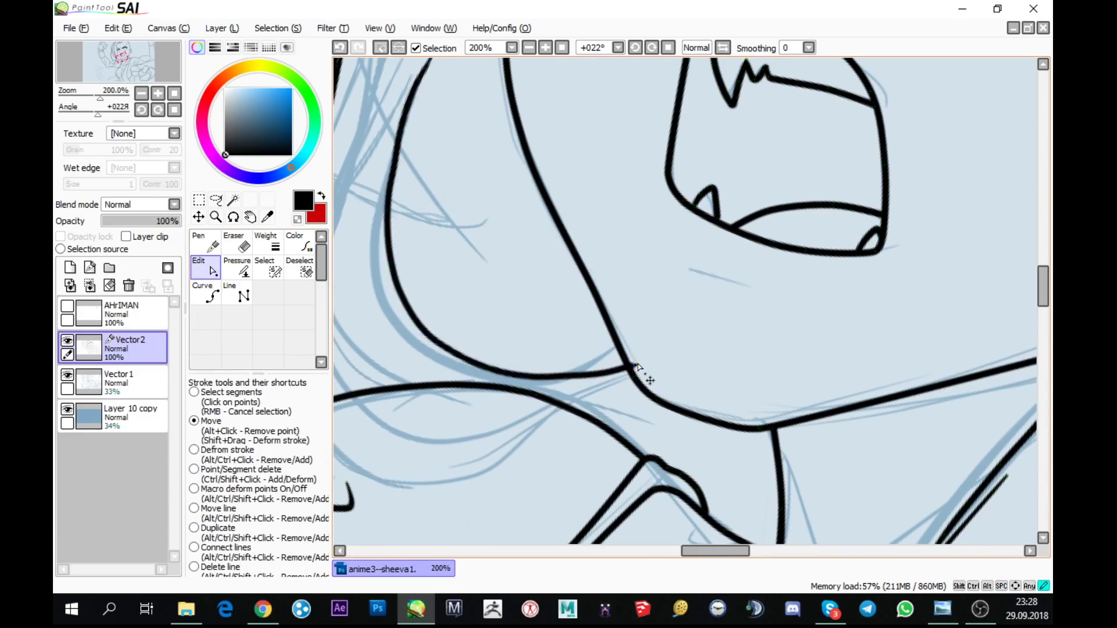
{"action": "key", "text": "ctrl"}
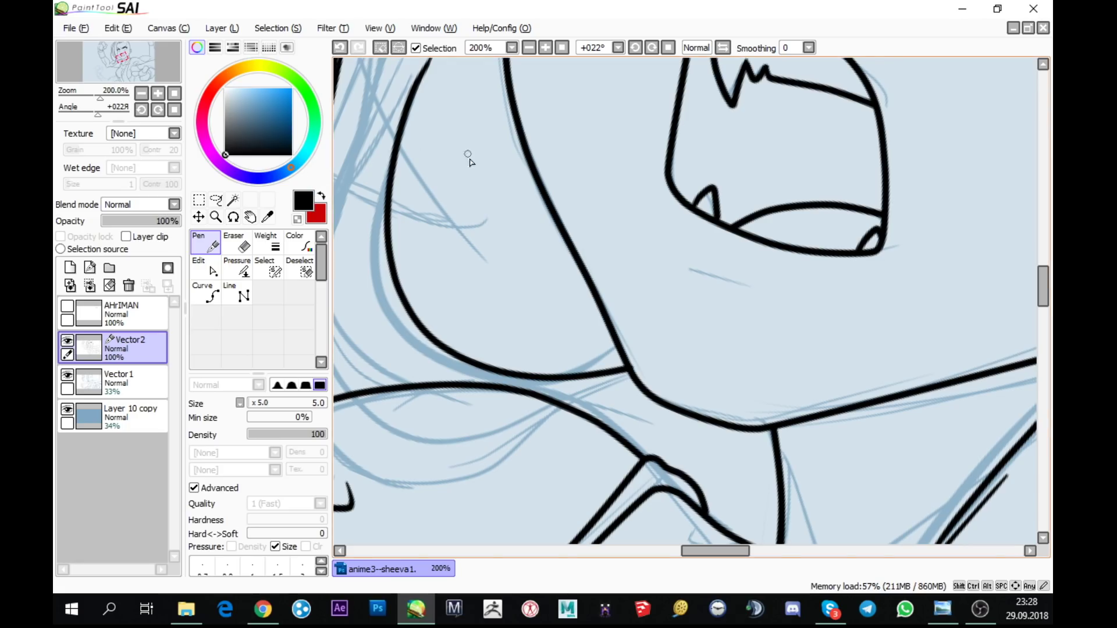
- Ink a flick above the cheek curl and two hair strands beside it that curve down to the shoulder line with the Pen
{"action": "scroll", "coordinate": [486, 214], "scroll_direction": "down", "scroll_amount": 2}
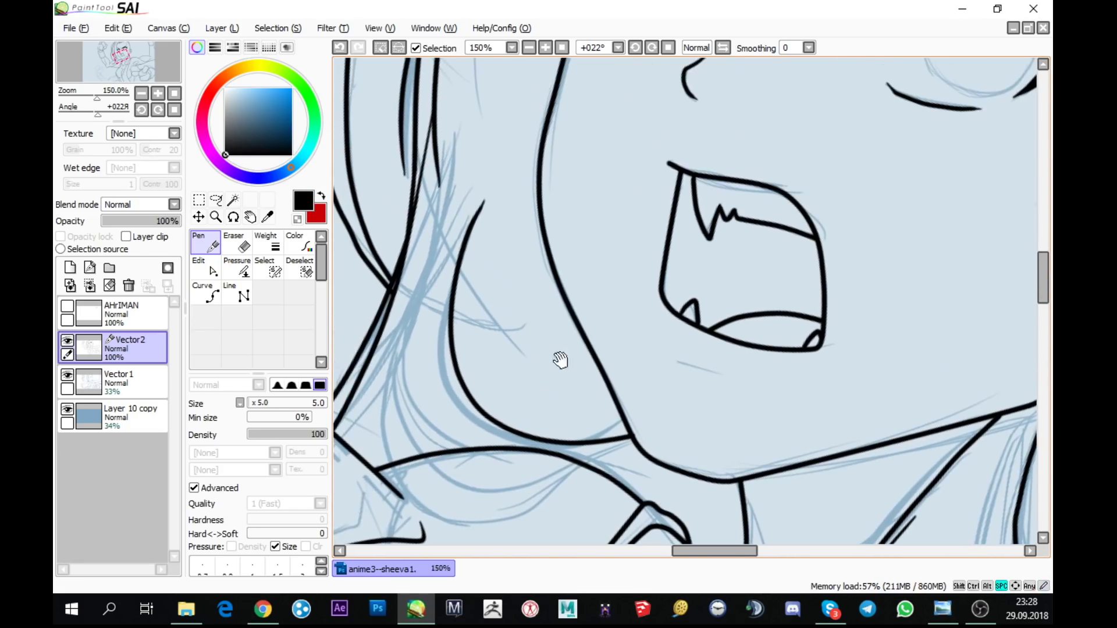
{"action": "left_click_drag", "start_coordinate": [449, 298], "coordinate": [517, 127]}
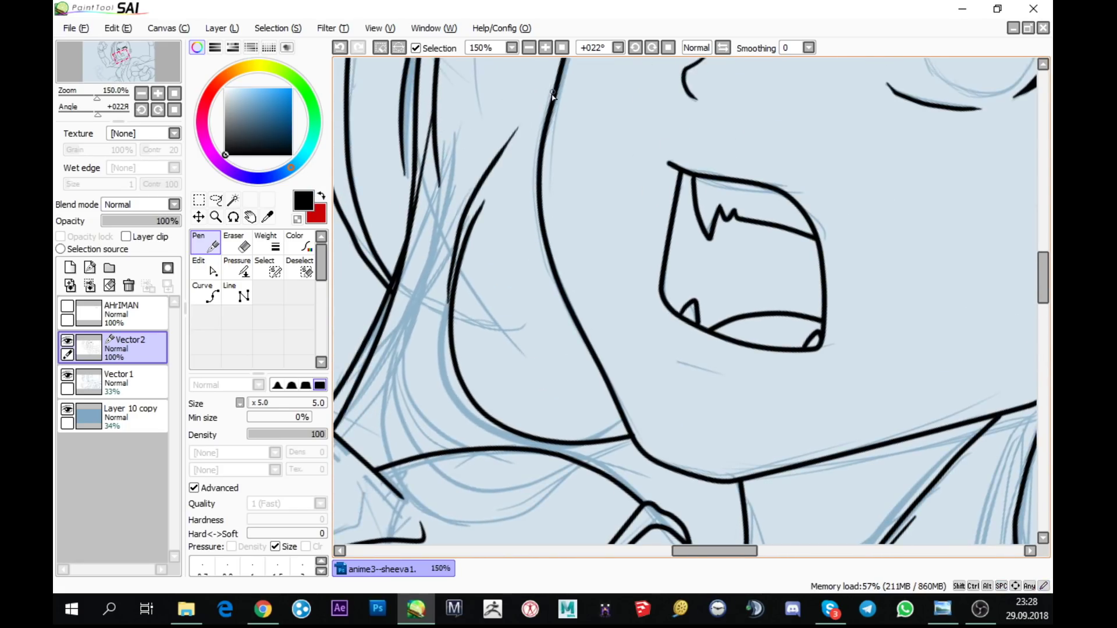
{"action": "mouse_move", "coordinate": [449, 138]}
{"action": "left_mouse_down"}
{"action": "mouse_move", "coordinate": [409, 392]}
{"action": "mouse_move", "coordinate": [464, 453]}
{"action": "left_mouse_up"}
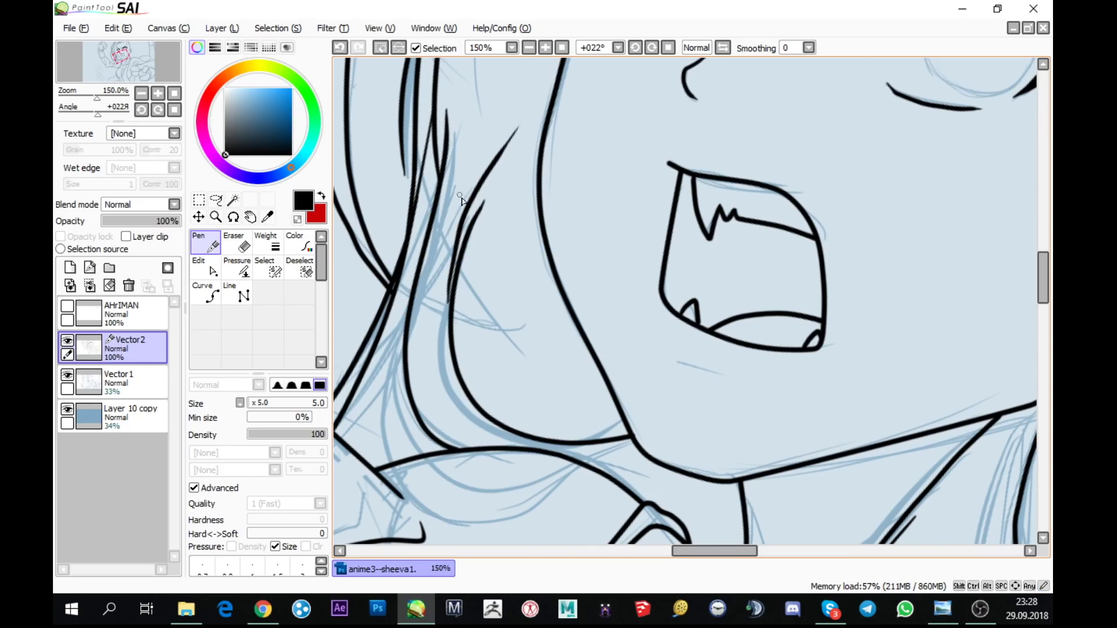
{"action": "scroll", "coordinate": [462, 200], "scroll_direction": "down", "scroll_amount": 2}
{"action": "scroll", "coordinate": [441, 270], "scroll_direction": "up", "scroll_amount": 3}
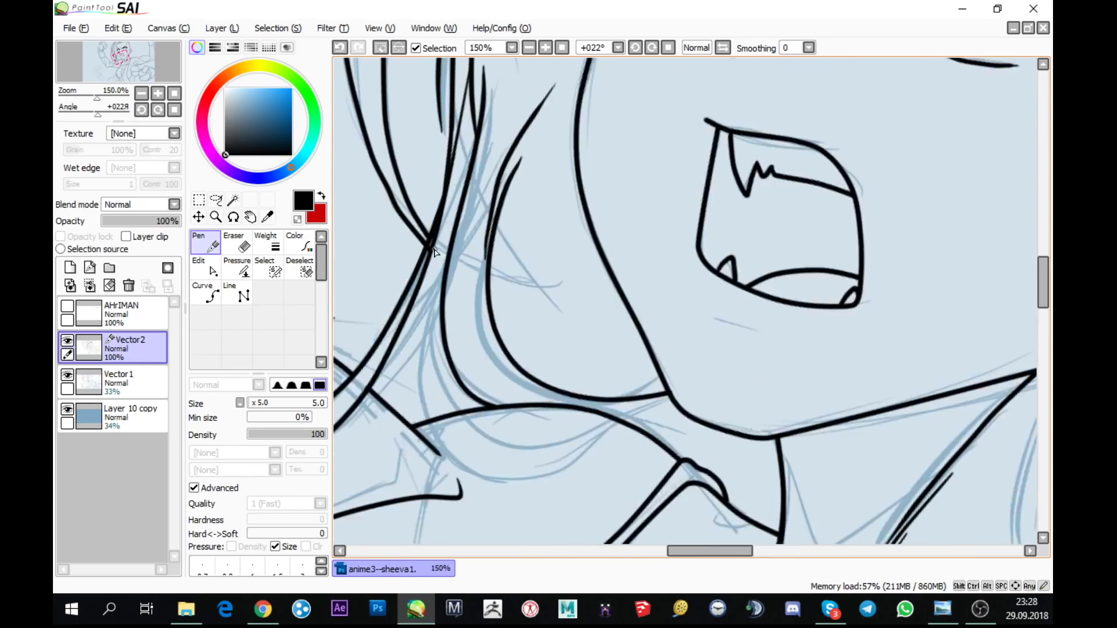
{"action": "mouse_move", "coordinate": [424, 249]}
{"action": "left_mouse_down"}
{"action": "mouse_move", "coordinate": [414, 338]}
{"action": "mouse_move", "coordinate": [453, 437]}
{"action": "mouse_move", "coordinate": [491, 463]}
{"action": "left_mouse_up"}
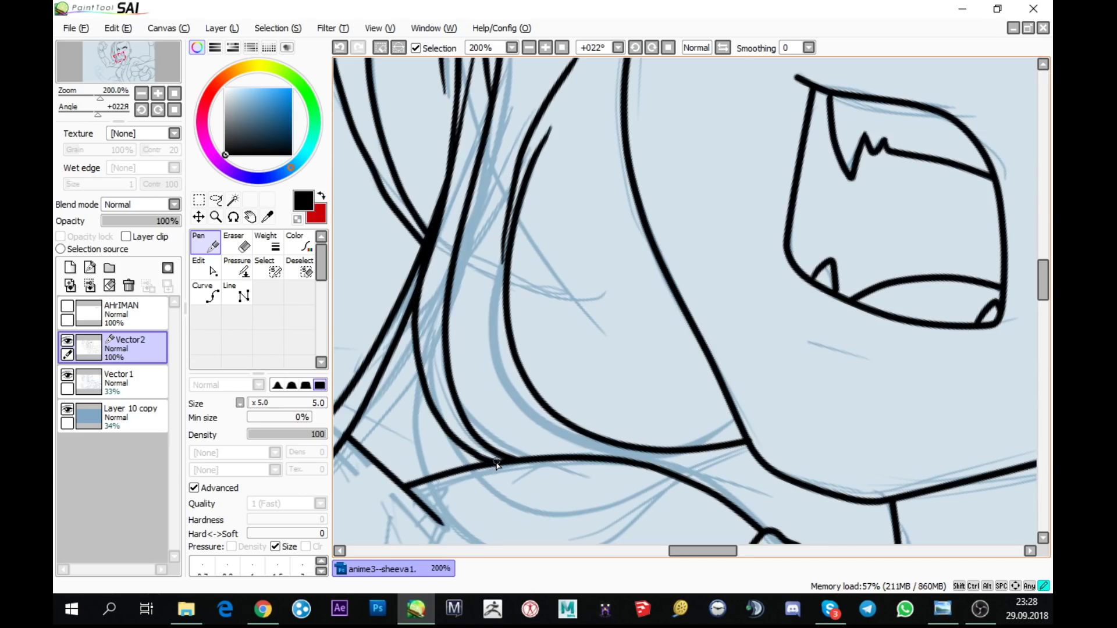
- Erase the short piece of the shoulder line just below the inked strands where the sketched hair lock crosses it
{"action": "scroll", "coordinate": [491, 463], "scroll_direction": "down", "scroll_amount": 3}
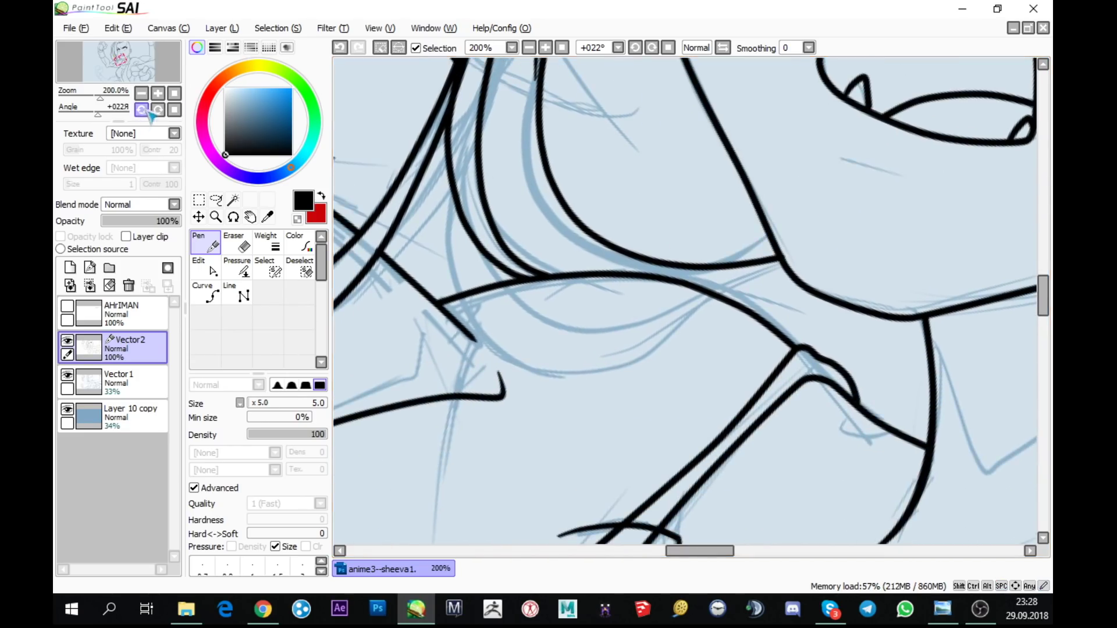
{"action": "left_click_drag", "start_coordinate": [627, 179], "coordinate": [716, 384]}
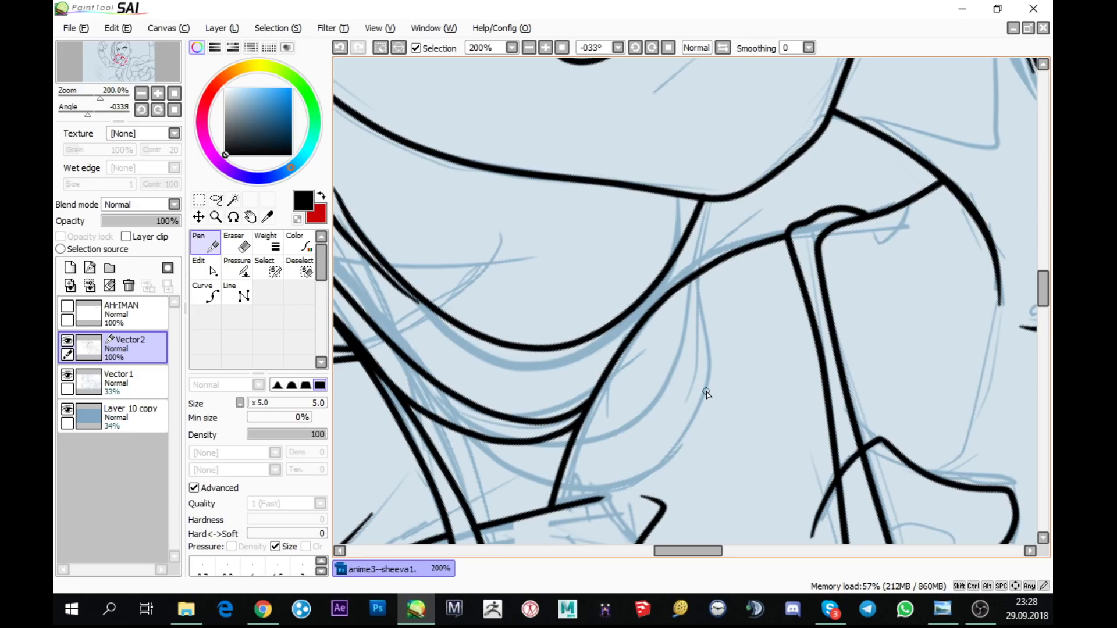
{"action": "left_click_drag", "start_coordinate": [831, 441], "coordinate": [710, 319]}
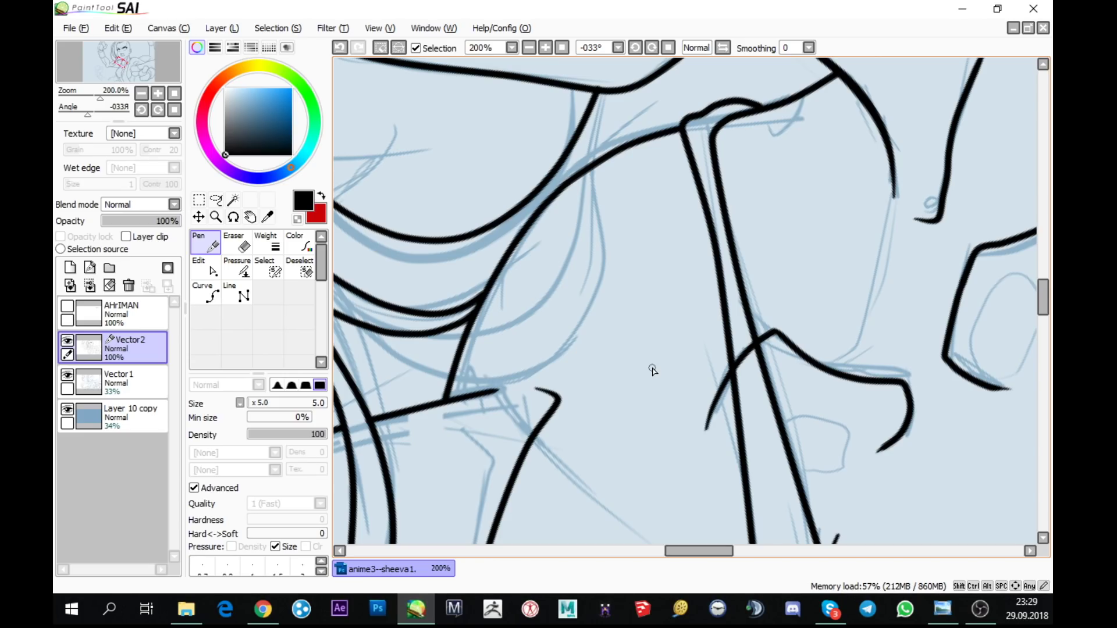
{"action": "left_click_drag", "start_coordinate": [658, 279], "coordinate": [711, 379]}
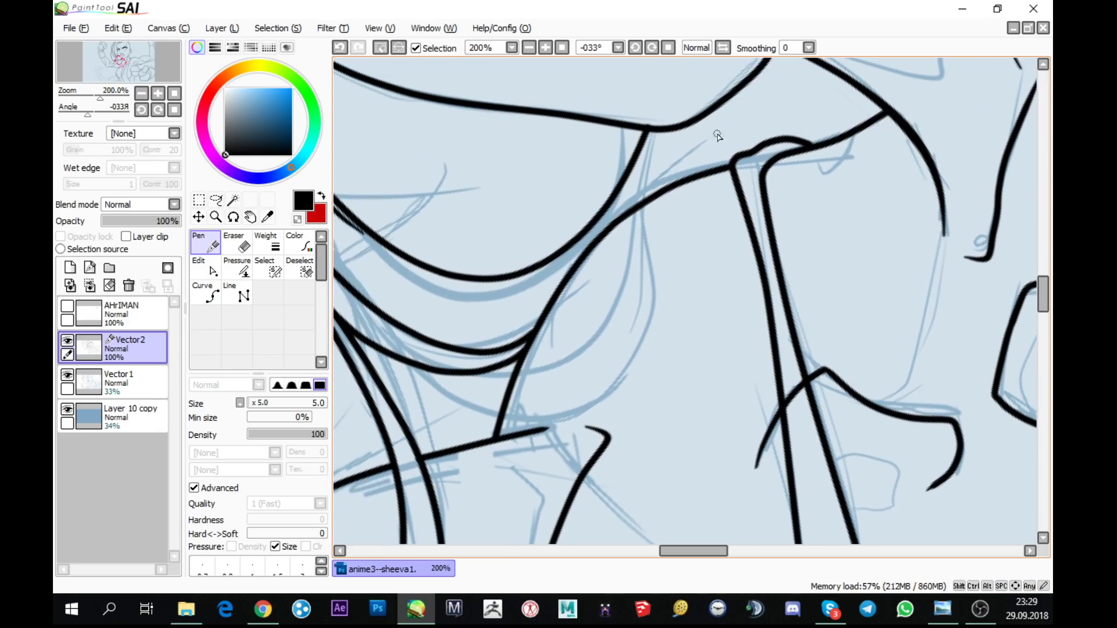
{"action": "left_click", "coordinate": [239, 247]}
{"action": "left_click_drag", "start_coordinate": [517, 377], "coordinate": [510, 396]}
- Trace the next hair lock with the Curve tool from the lower strand around to the jaw corner and taper its starting end with Pressure
{"action": "left_click", "coordinate": [208, 294]}
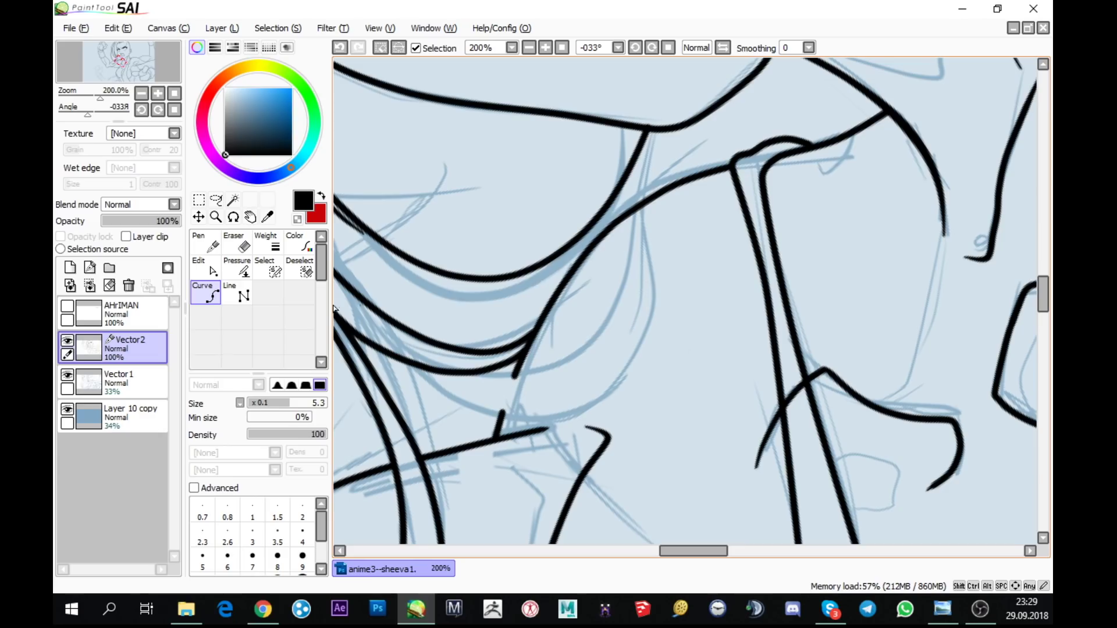
{"action": "scroll", "coordinate": [491, 379], "scroll_direction": "up", "scroll_amount": 1}
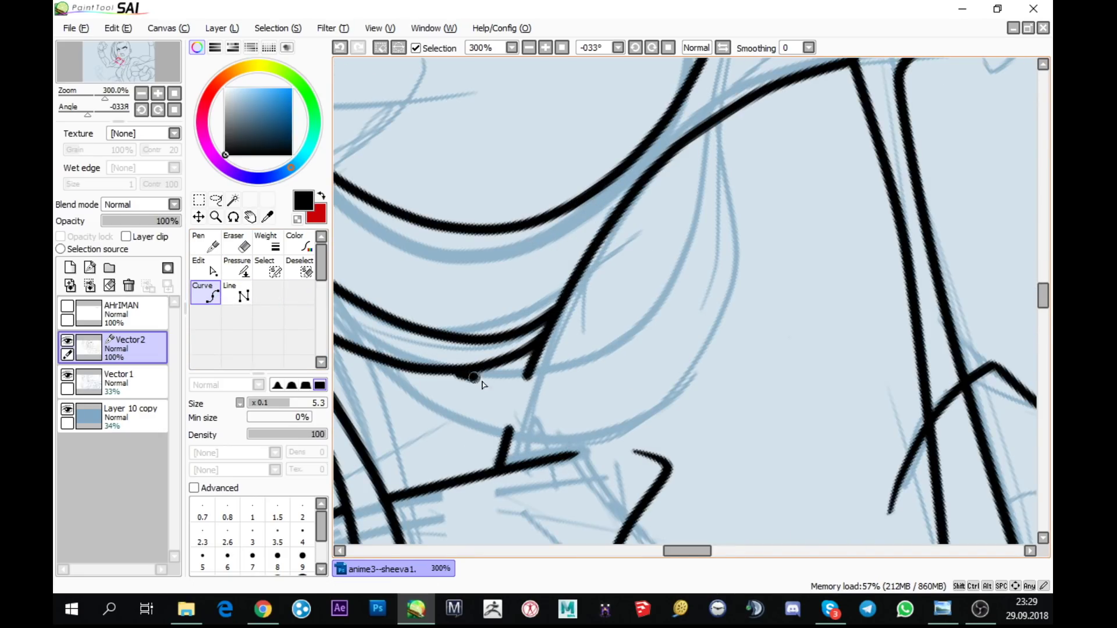
{"action": "left_click", "coordinate": [518, 381]}
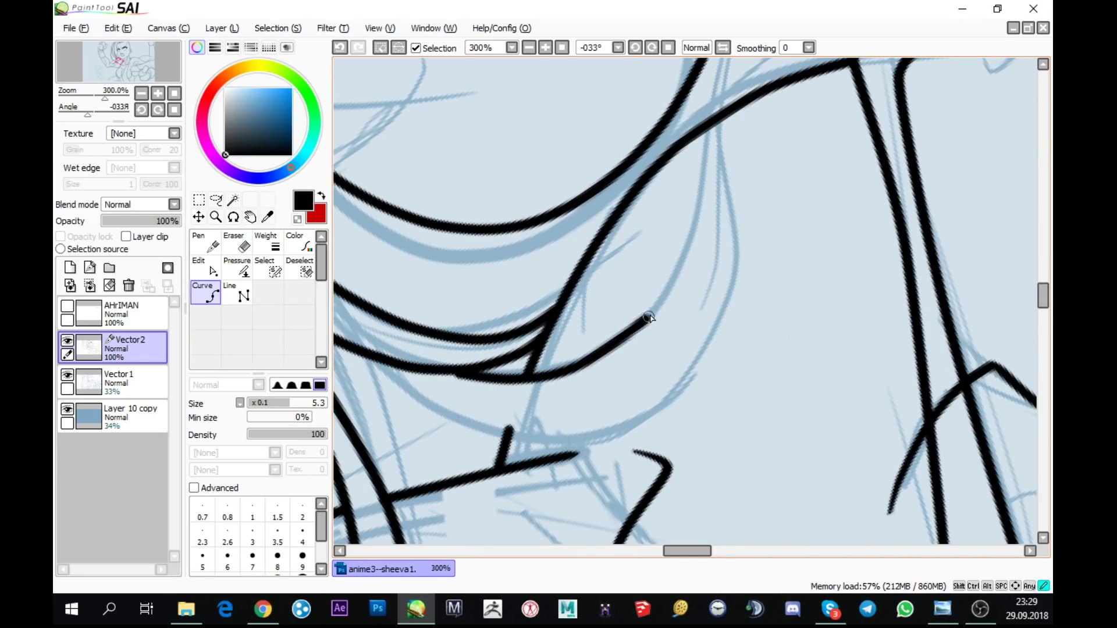
{"action": "left_click_drag", "start_coordinate": [693, 224], "coordinate": [623, 405]}
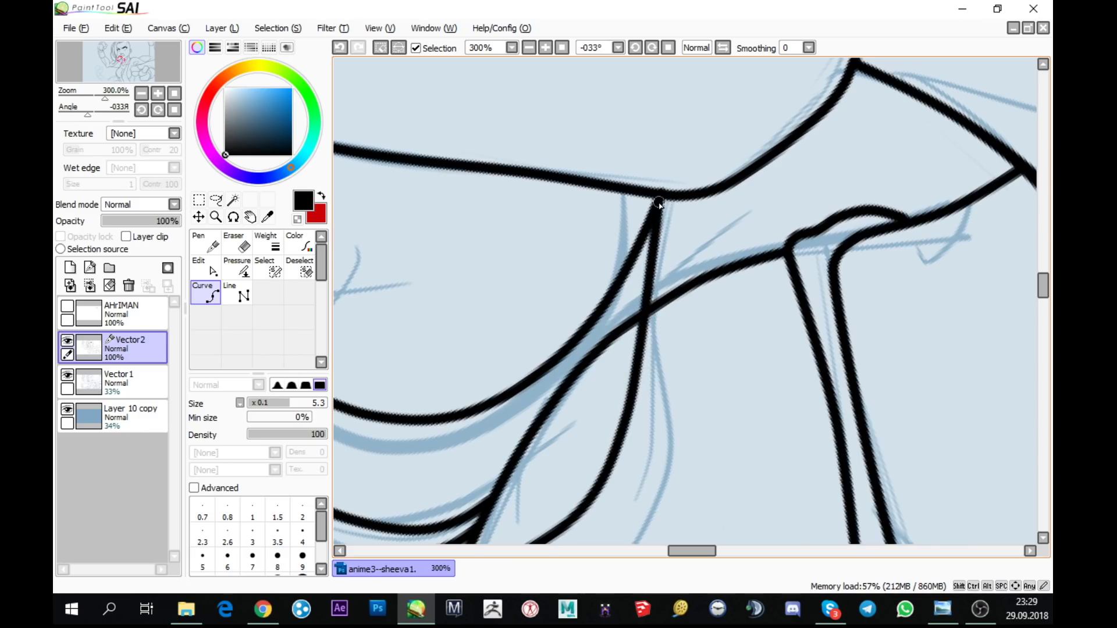
{"action": "left_click_drag", "start_coordinate": [659, 203], "coordinate": [878, 88]}
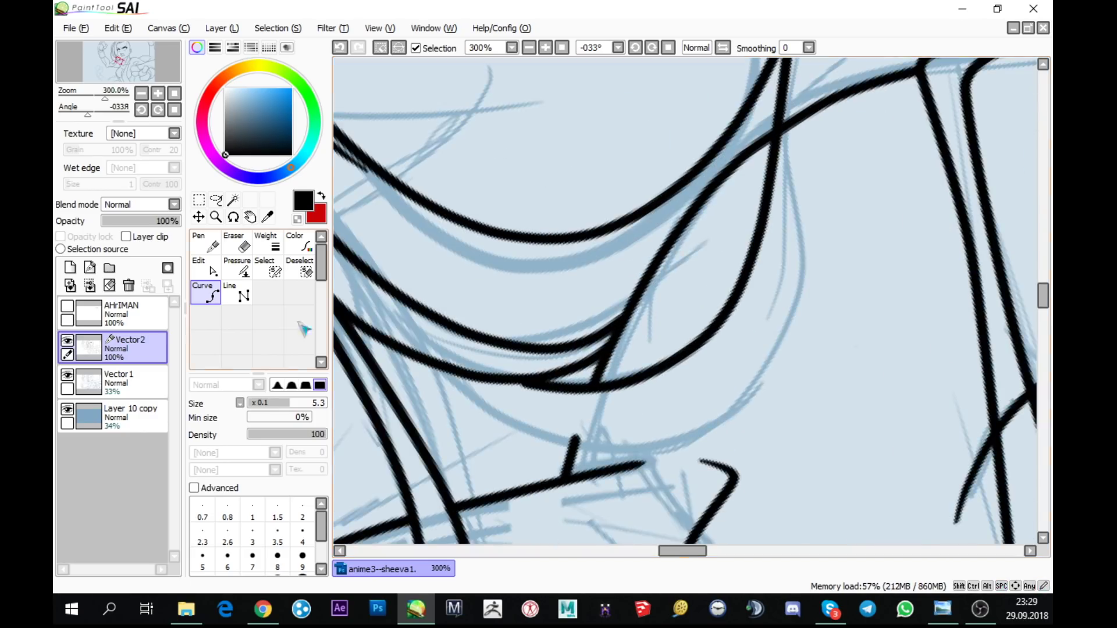
{"action": "left_click", "coordinate": [237, 266]}
- Trace the outermost sketched hair lock below the jaw with the Curve tool, from the lower strand around and up to the jaw corner
{"action": "key", "text": "c"}
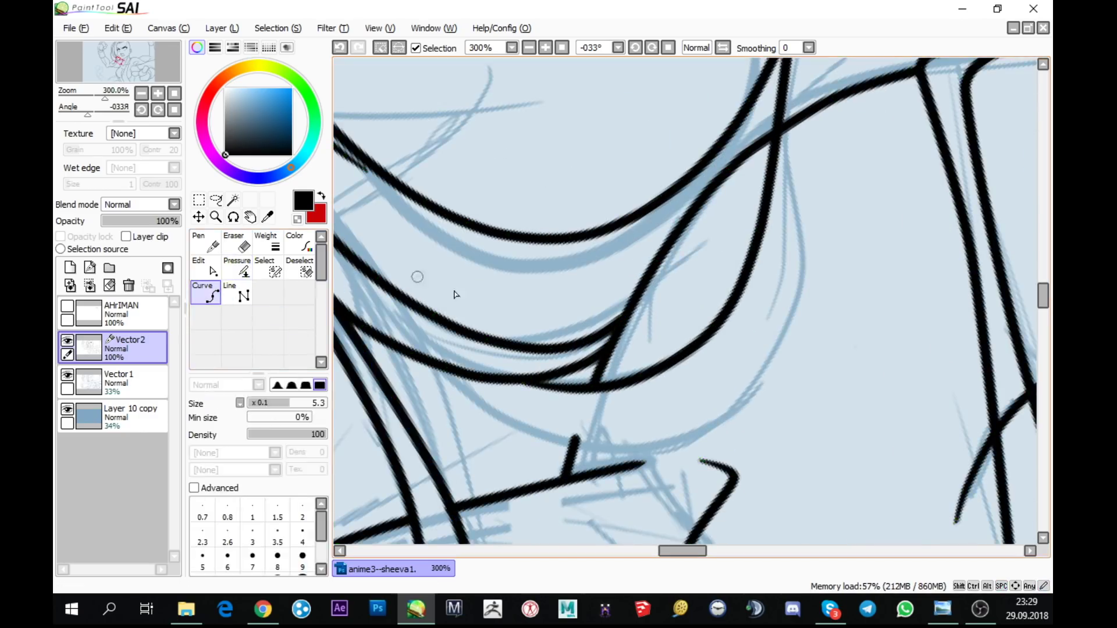
{"action": "left_click", "coordinate": [437, 368]}
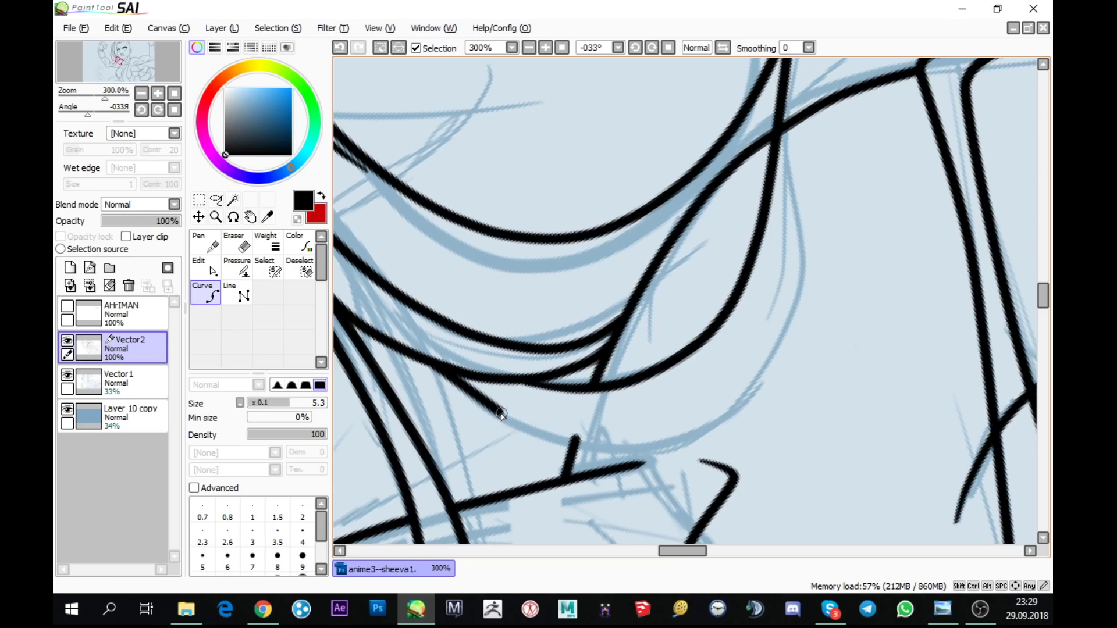
{"action": "left_click", "coordinate": [569, 438]}
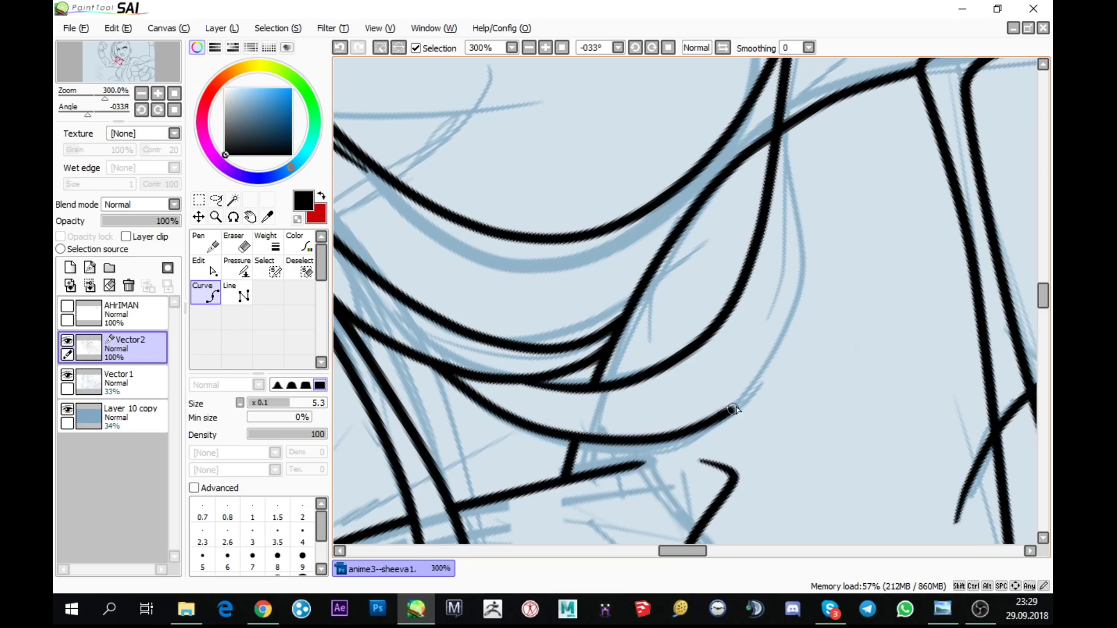
{"action": "scroll", "coordinate": [787, 324], "scroll_direction": "up", "scroll_amount": 3}
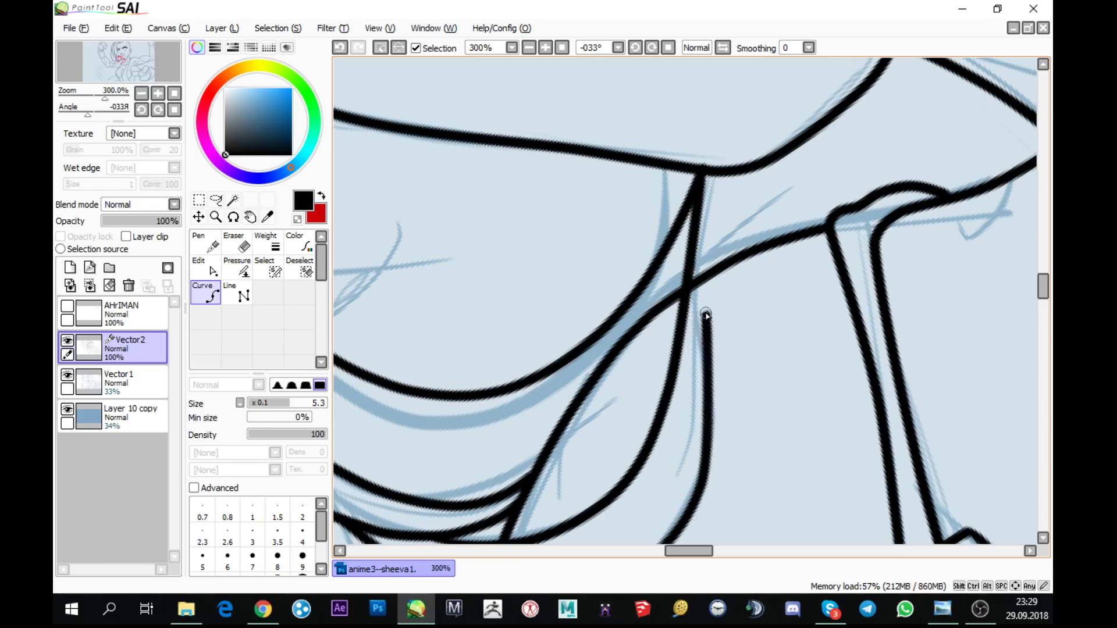
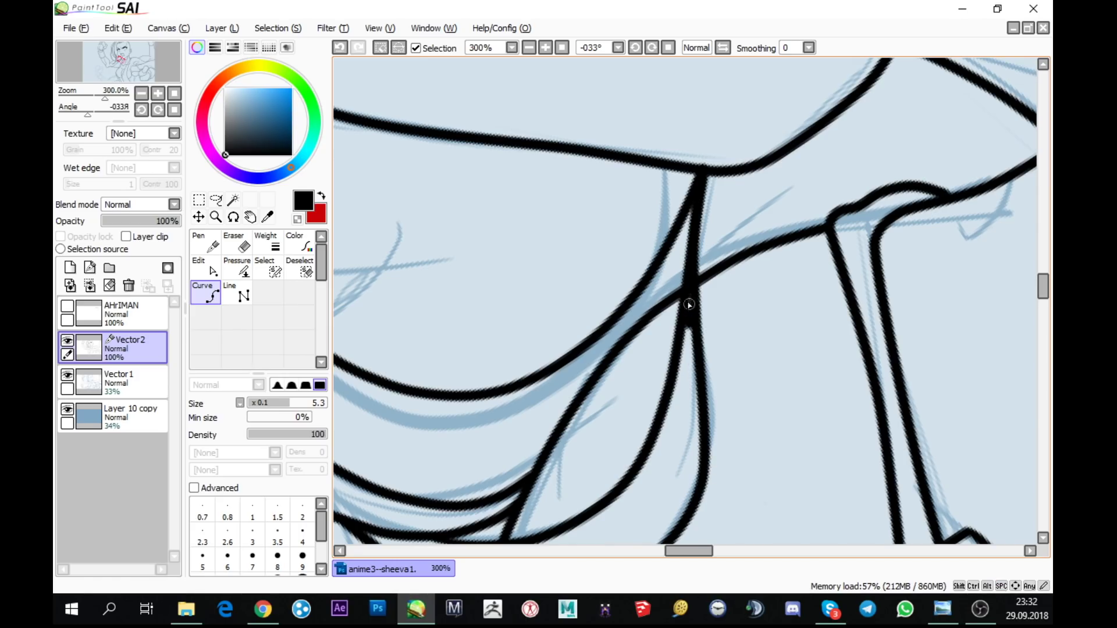
{"action": "key", "text": "ctrl+z"}
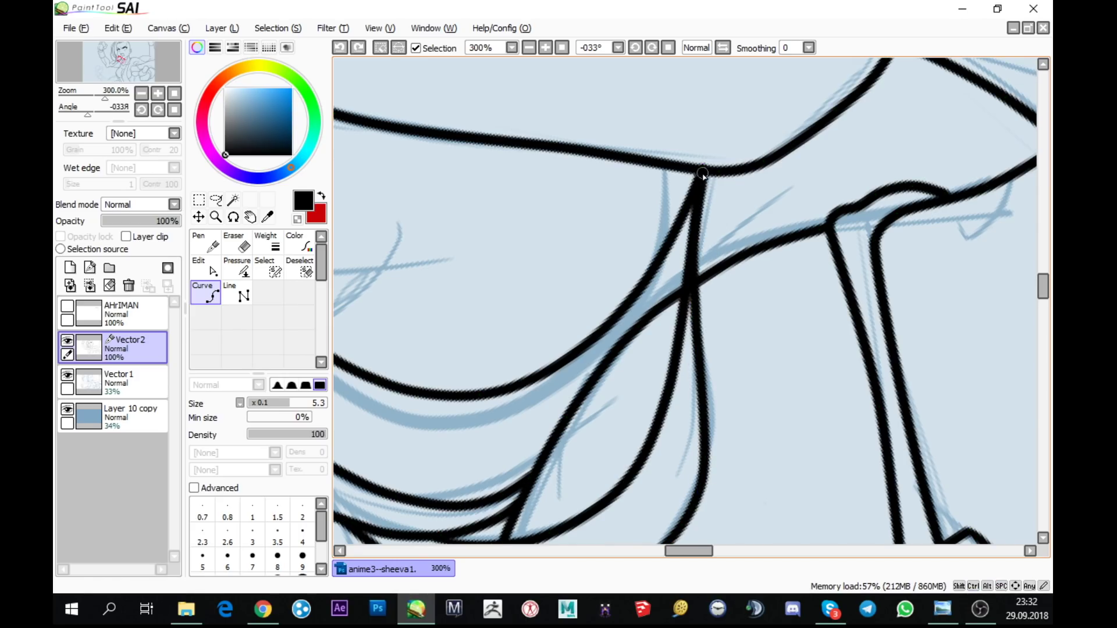
{"action": "key", "text": "ctrl+y"}
{"action": "scroll", "coordinate": [743, 279], "scroll_direction": "down", "scroll_amount": 5}
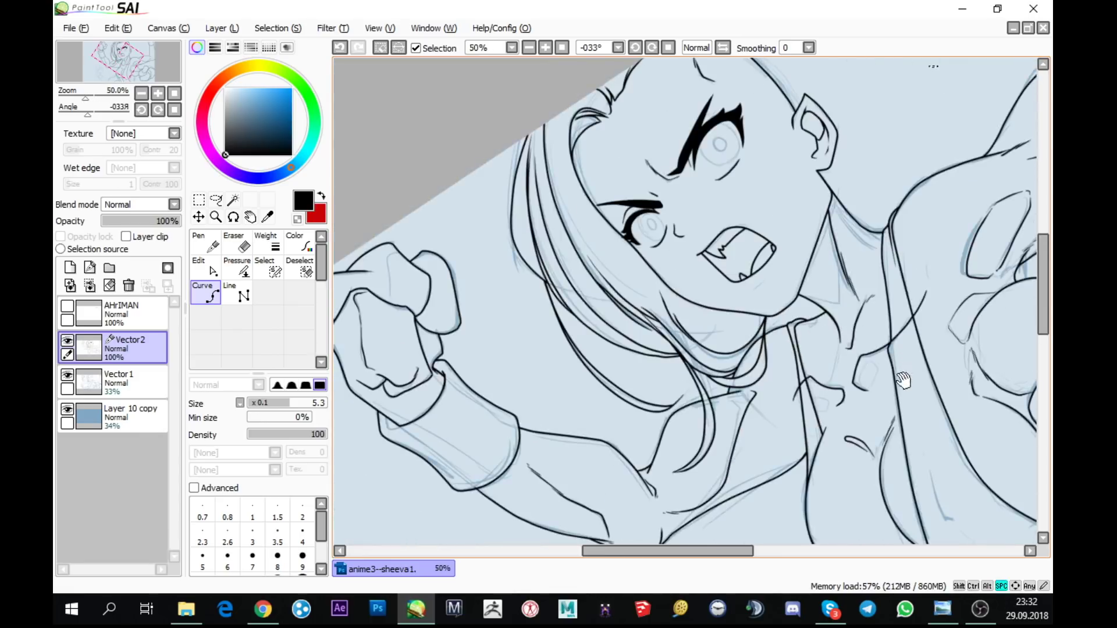
{"action": "key", "text": "Delete"}
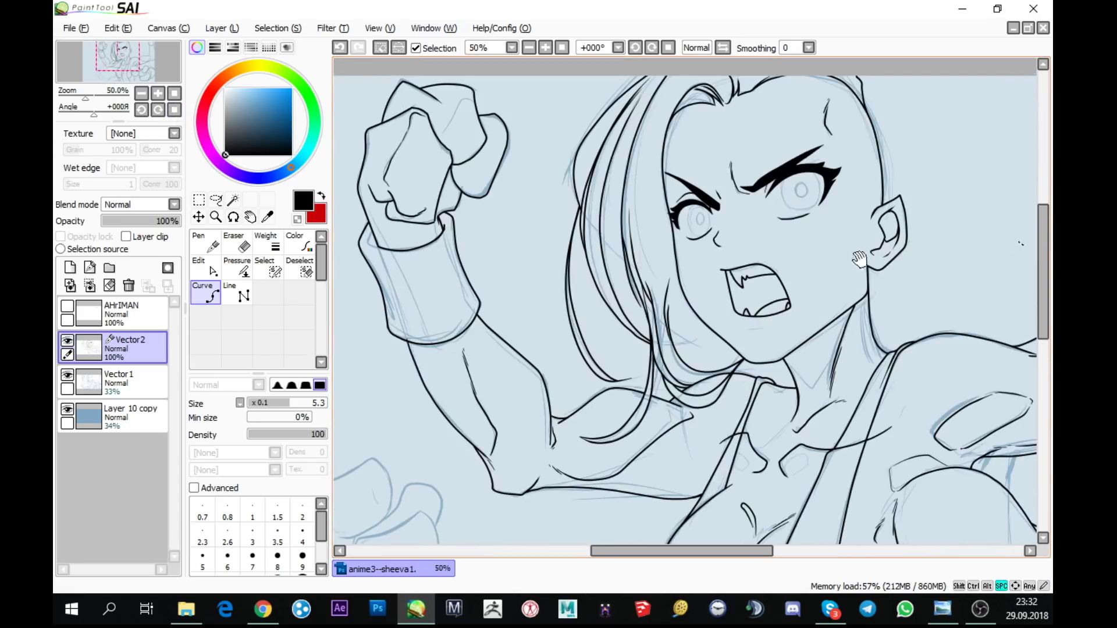
{"action": "left_click_drag", "start_coordinate": [859, 260], "coordinate": [837, 233]}
- Erase the upper portion of the inked hair strand beside the cheek with the Eraser
{"action": "key", "text": "e"}
{"action": "scroll", "coordinate": [505, 282], "scroll_direction": "up", "scroll_amount": 2}
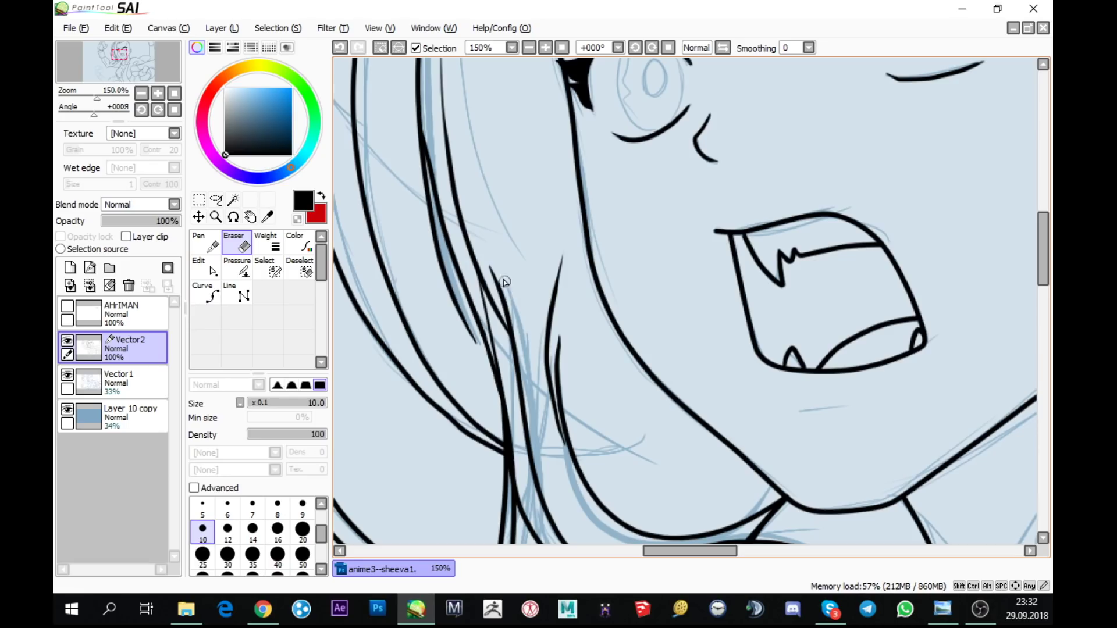
{"action": "mouse_move", "coordinate": [505, 283]}
{"action": "left_mouse_down"}
{"action": "mouse_move", "coordinate": [492, 260]}
{"action": "mouse_move", "coordinate": [527, 348]}
{"action": "mouse_move", "coordinate": [509, 301]}
{"action": "mouse_move", "coordinate": [533, 445]}
{"action": "mouse_move", "coordinate": [526, 437]}
{"action": "left_mouse_up"}
- Redraw that strand with the Curve tool from its cut end up along the cheek to the face outline at the brow's outer end
{"action": "key", "text": "c"}
{"action": "scroll", "coordinate": [527, 441], "scroll_direction": "up", "scroll_amount": 1}
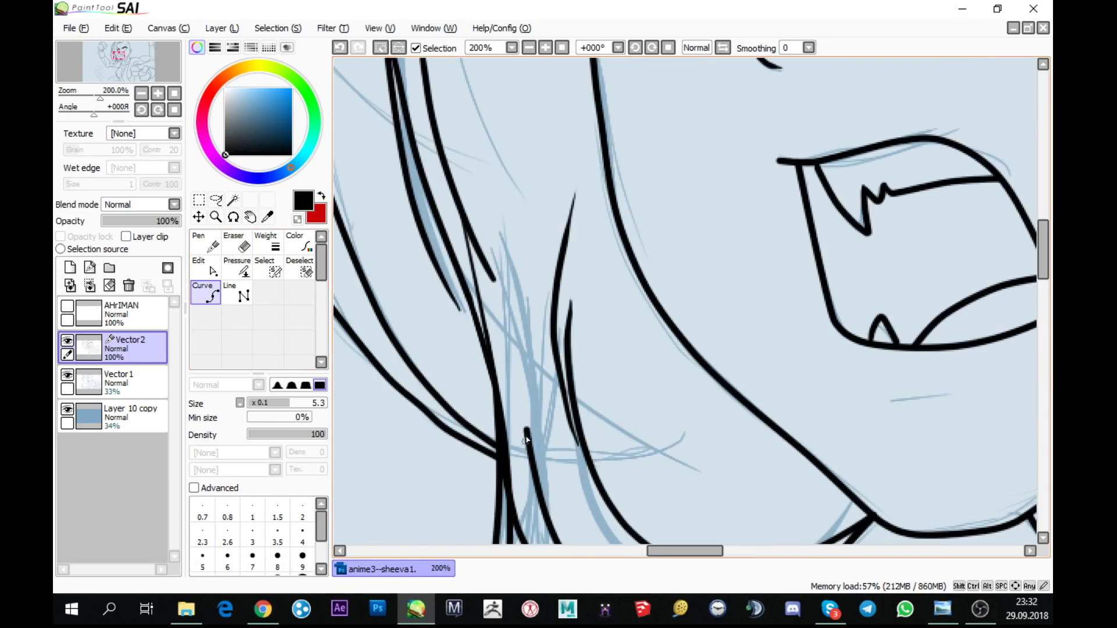
{"action": "left_click", "coordinate": [527, 436]}
{"action": "scroll", "coordinate": [512, 286], "scroll_direction": "down", "scroll_amount": 3}
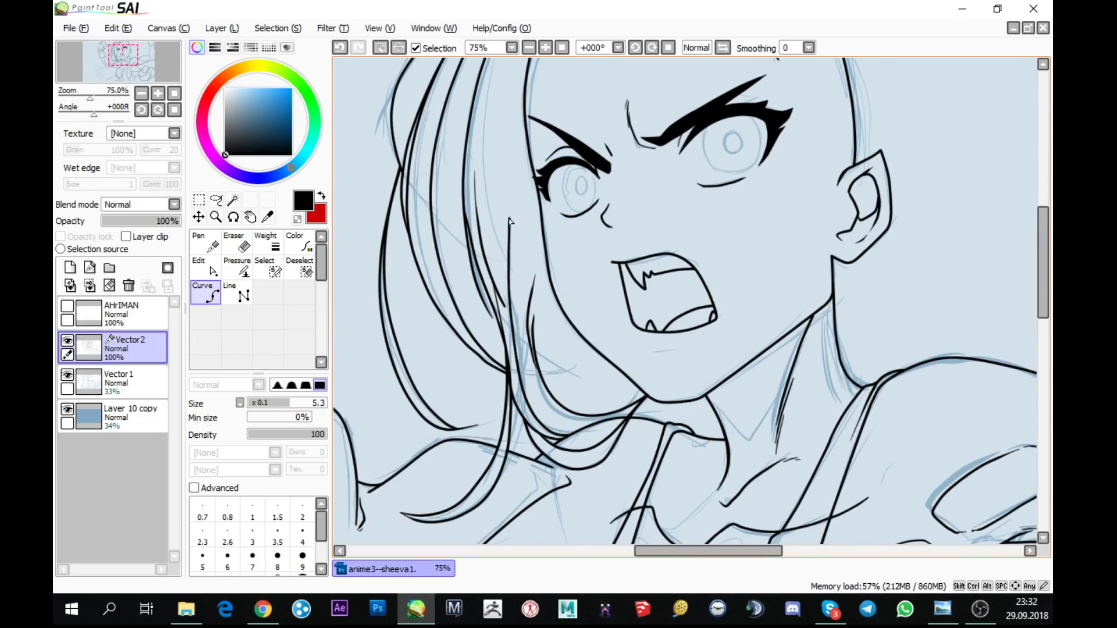
{"action": "scroll", "coordinate": [523, 134], "scroll_direction": "up", "scroll_amount": 1}
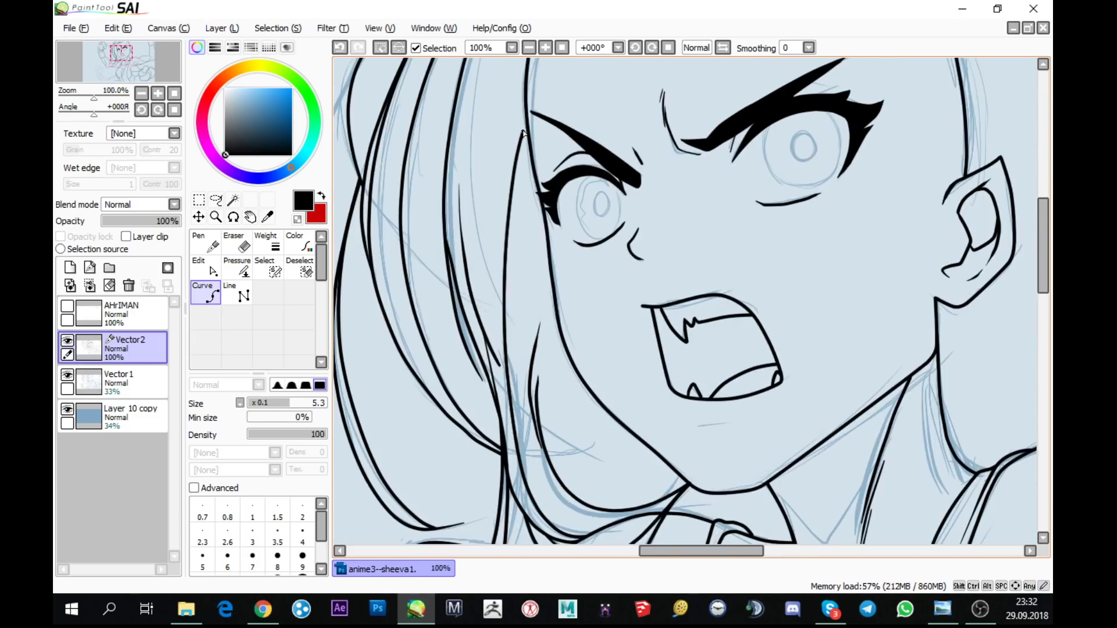
{"action": "scroll", "coordinate": [524, 133], "scroll_direction": "up", "scroll_amount": 1}
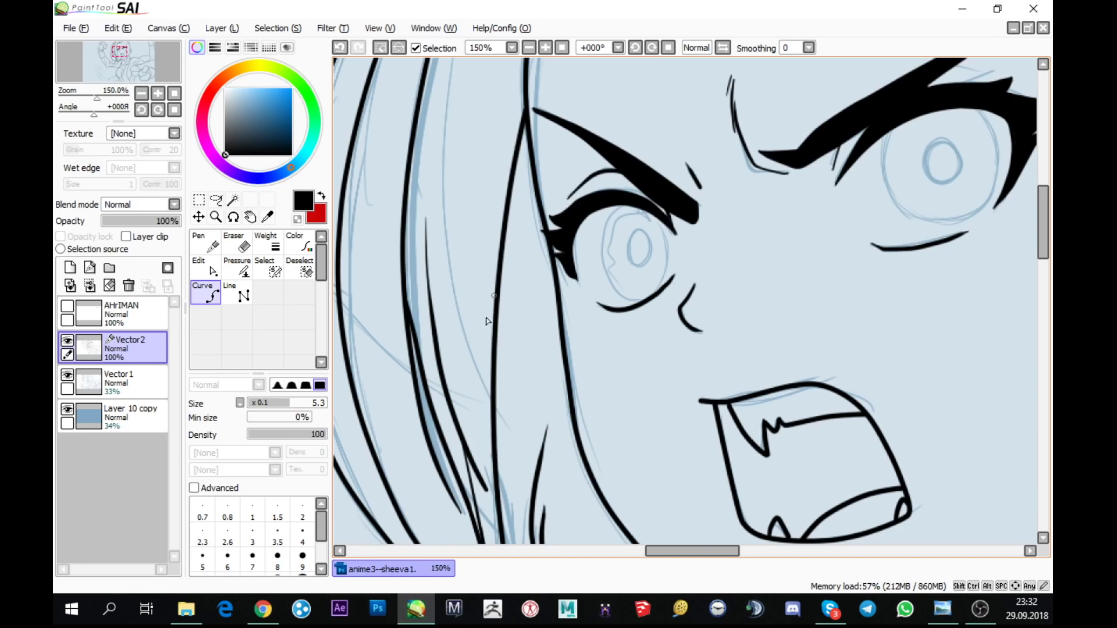
- Trace a further hair strand with the Curve tool from the long cheek strand up along the sketch to the hair beside the forehead
{"action": "key", "text": "space"}
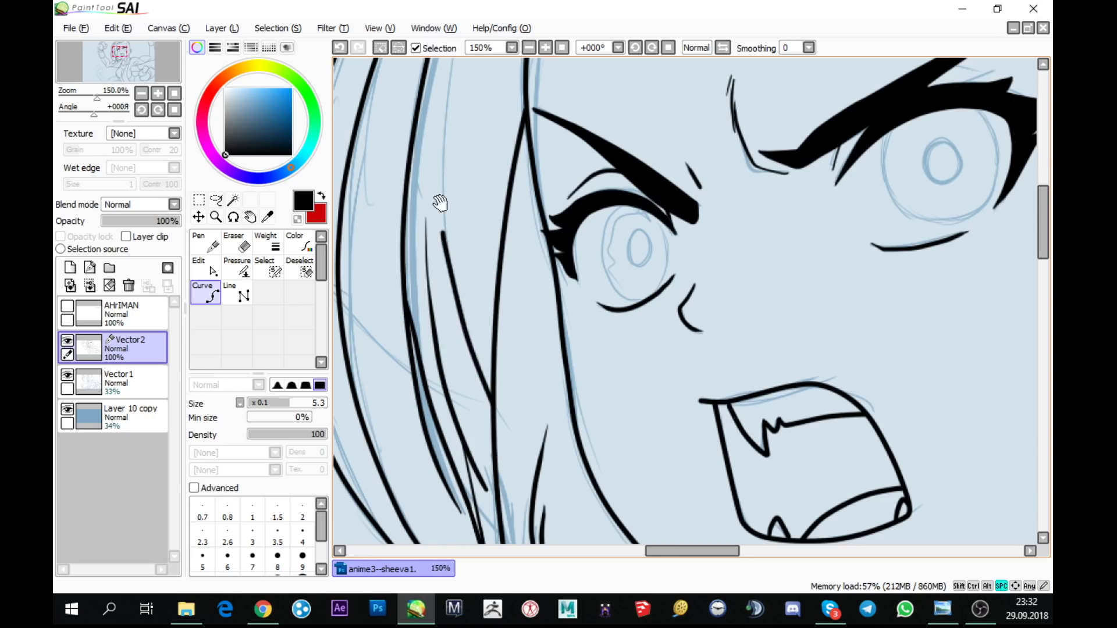
{"action": "left_click_drag", "start_coordinate": [441, 202], "coordinate": [475, 383]}
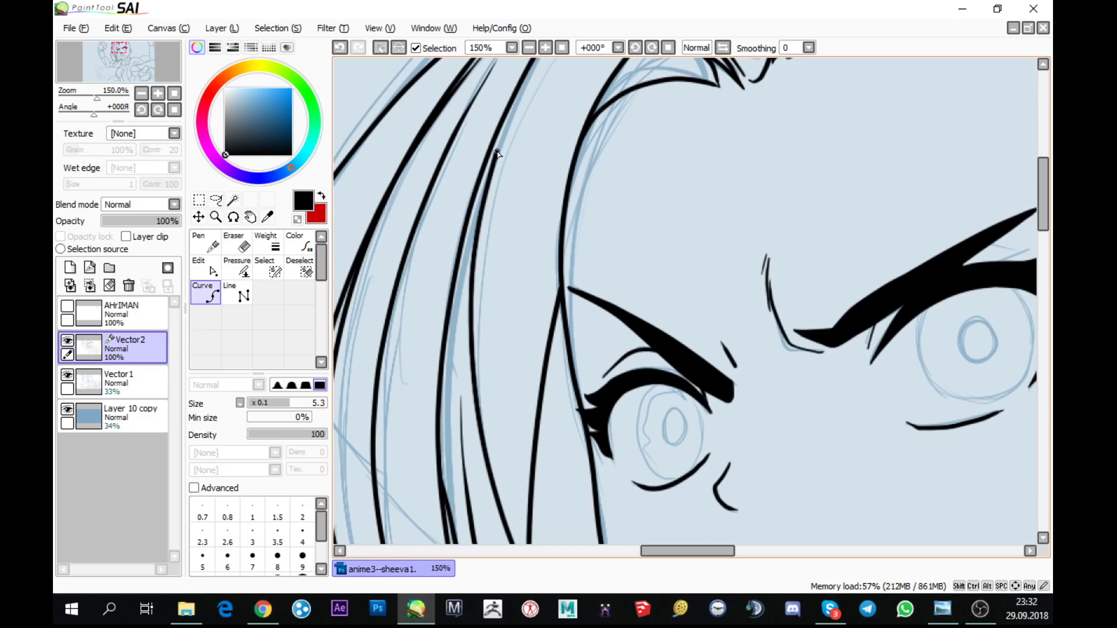
{"action": "double_click", "coordinate": [536, 68]}
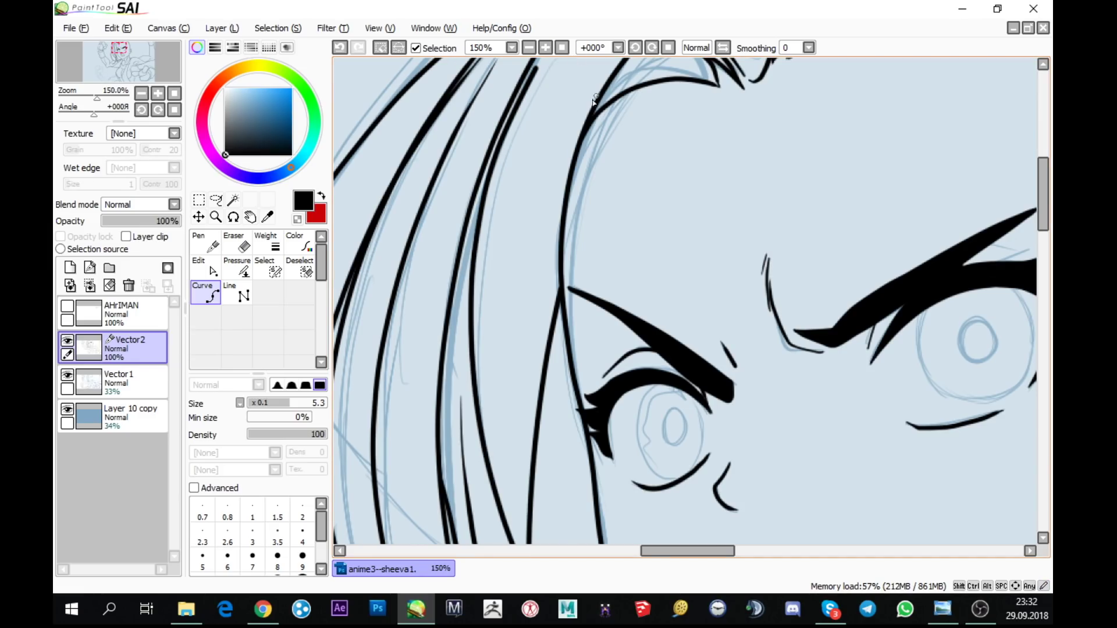
- Move the loose lower end of the neighbouring hair strand onto the long cheek strand with Edit
{"action": "left_click", "coordinate": [239, 266]}
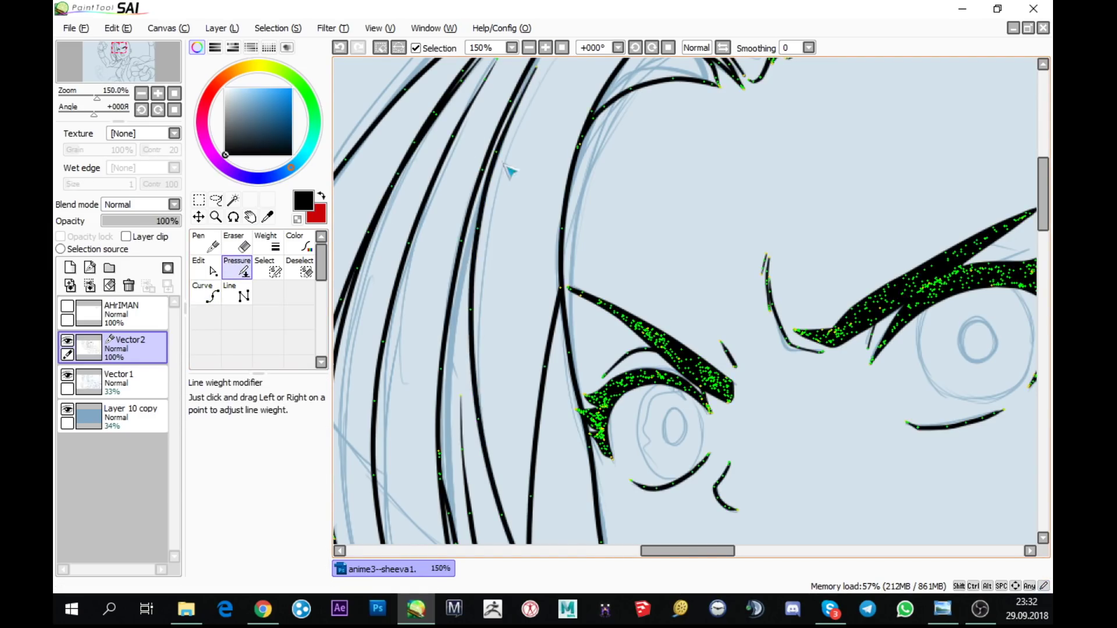
{"action": "scroll", "coordinate": [522, 281], "scroll_direction": "down", "scroll_amount": 1}
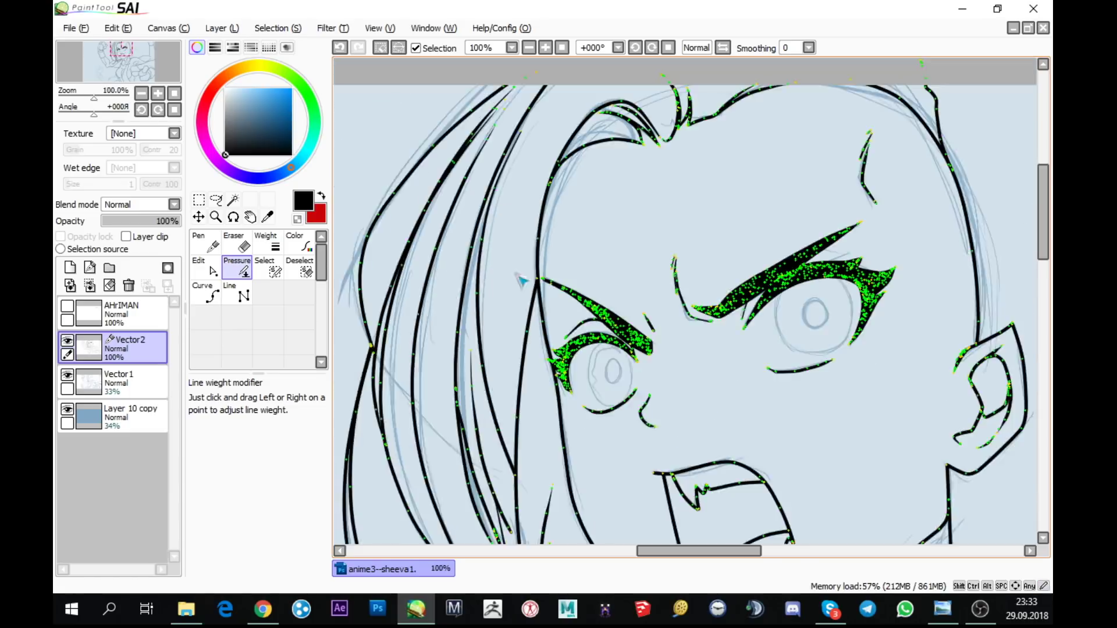
{"action": "scroll", "coordinate": [522, 281], "scroll_direction": "down", "scroll_amount": 3}
{"action": "scroll", "coordinate": [489, 297], "scroll_direction": "up", "scroll_amount": 2}
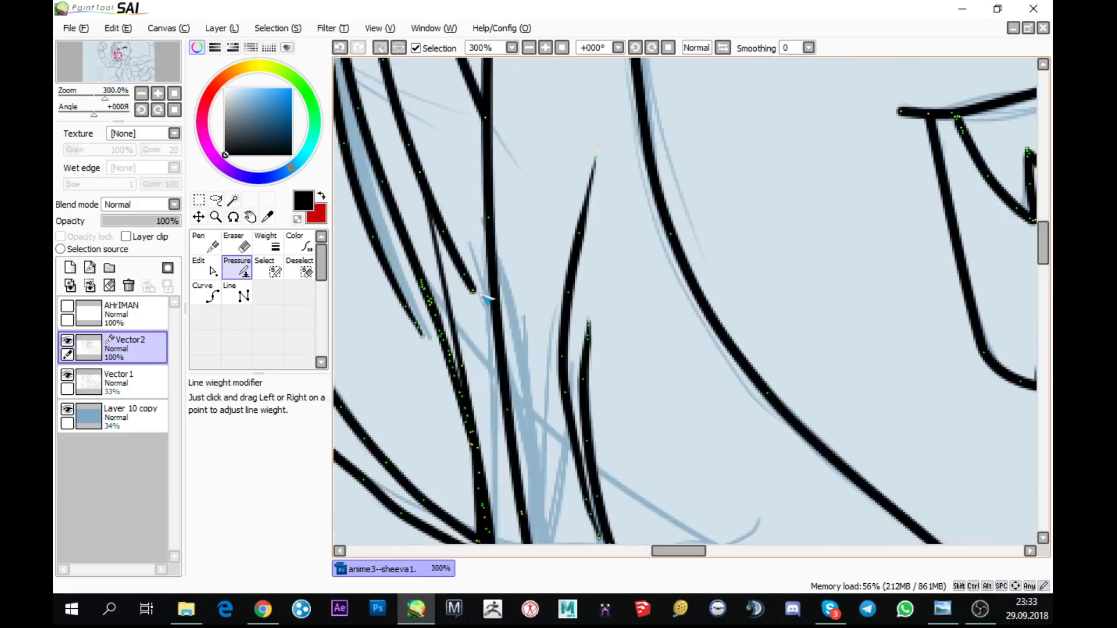
{"action": "key", "text": "ctrl"}
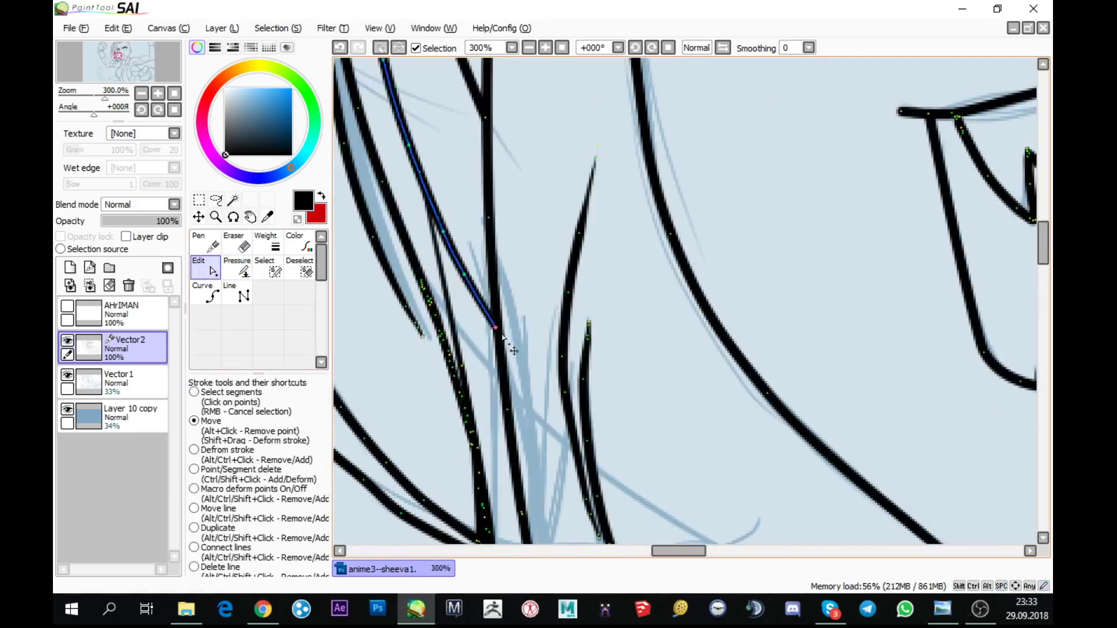
{"action": "scroll", "coordinate": [514, 351], "scroll_direction": "down", "scroll_amount": 4}
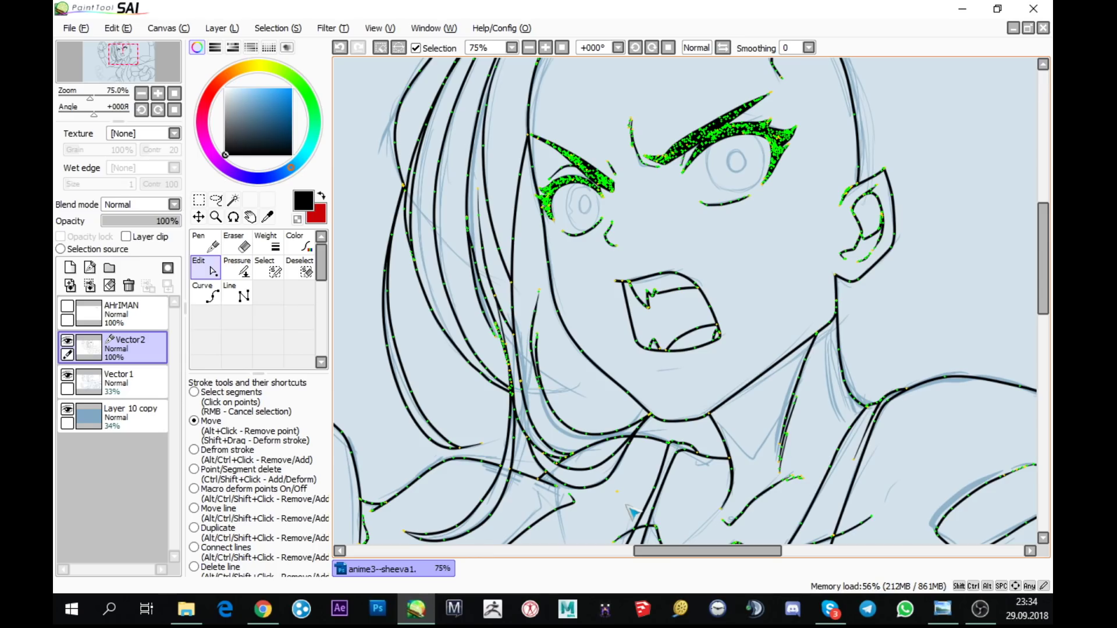
- Erase the upper part of the short flick inside the cheek curl and taper its remaining end with Pressure
{"action": "left_click", "coordinate": [210, 243]}
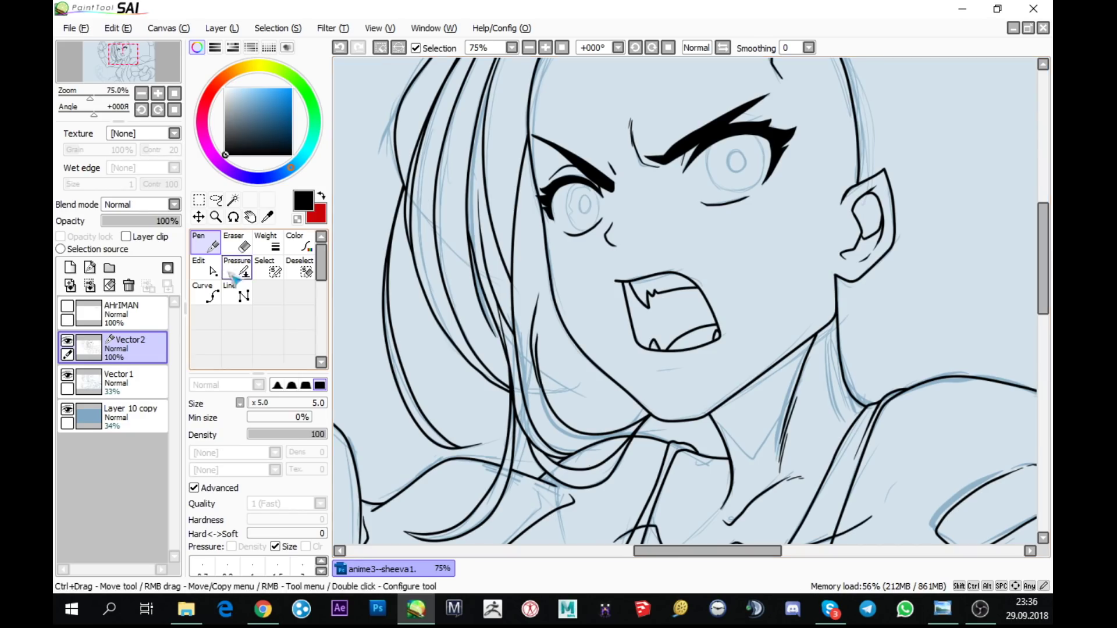
{"action": "left_click", "coordinate": [205, 269]}
{"action": "scroll", "coordinate": [543, 313], "scroll_direction": "up", "scroll_amount": 2}
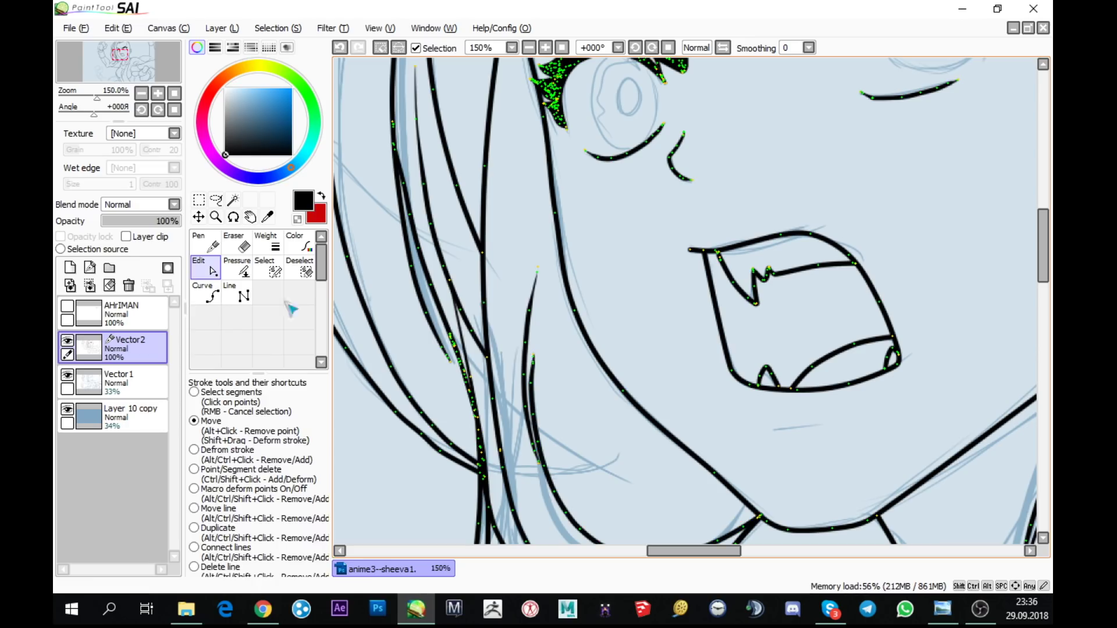
{"action": "key", "text": "e"}
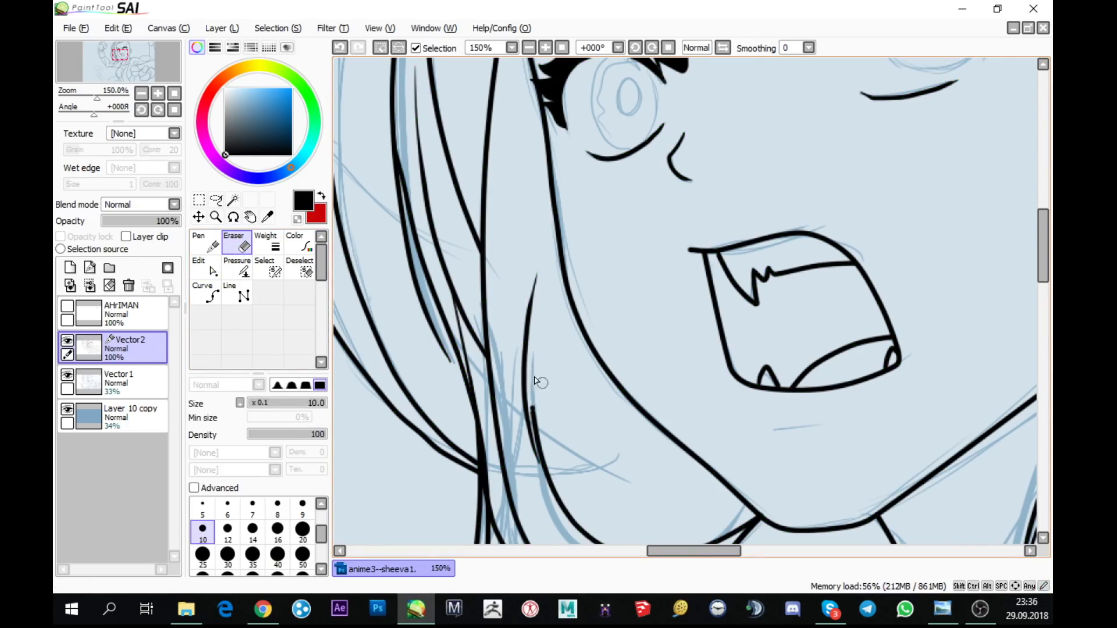
{"action": "left_click", "coordinate": [237, 267]}
{"action": "key", "text": "e"}
{"action": "mouse_move", "coordinate": [535, 443]}
{"action": "left_mouse_down"}
{"action": "mouse_move", "coordinate": [424, 559]}
{"action": "mouse_move", "coordinate": [460, 542]}
{"action": "mouse_move", "coordinate": [478, 503]}
{"action": "mouse_move", "coordinate": [429, 531]}
{"action": "left_mouse_up"}
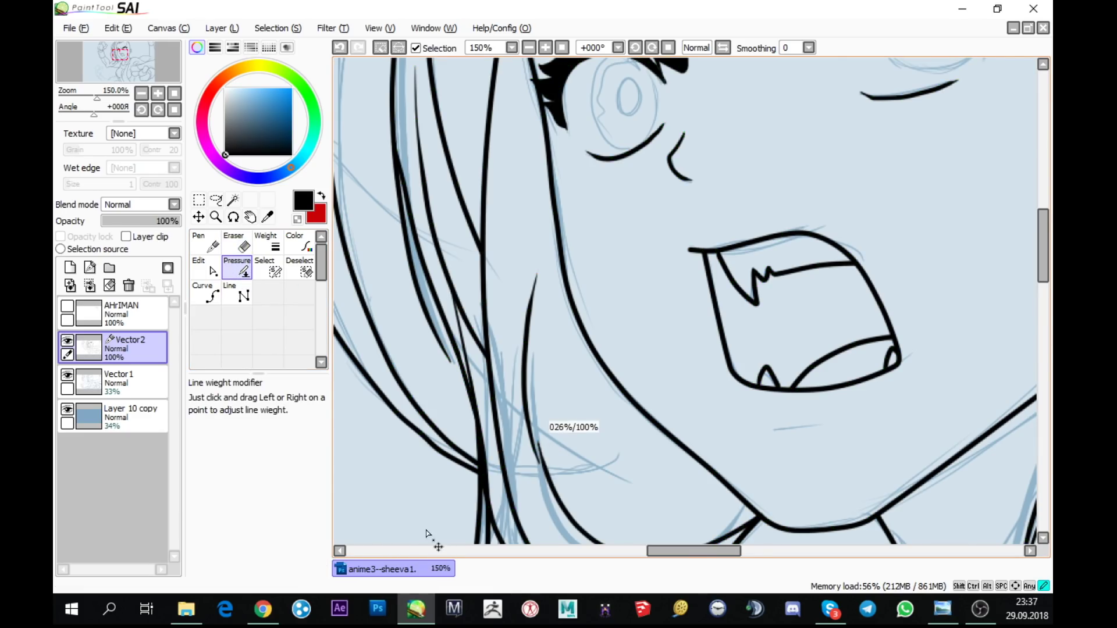
{"action": "mouse_move", "coordinate": [531, 461]}
{"action": "left_mouse_down"}
{"action": "mouse_move", "coordinate": [554, 461]}
{"action": "mouse_move", "coordinate": [558, 474]}
{"action": "left_mouse_up"}
{"action": "scroll", "coordinate": [559, 475], "scroll_direction": "down", "scroll_amount": 1}
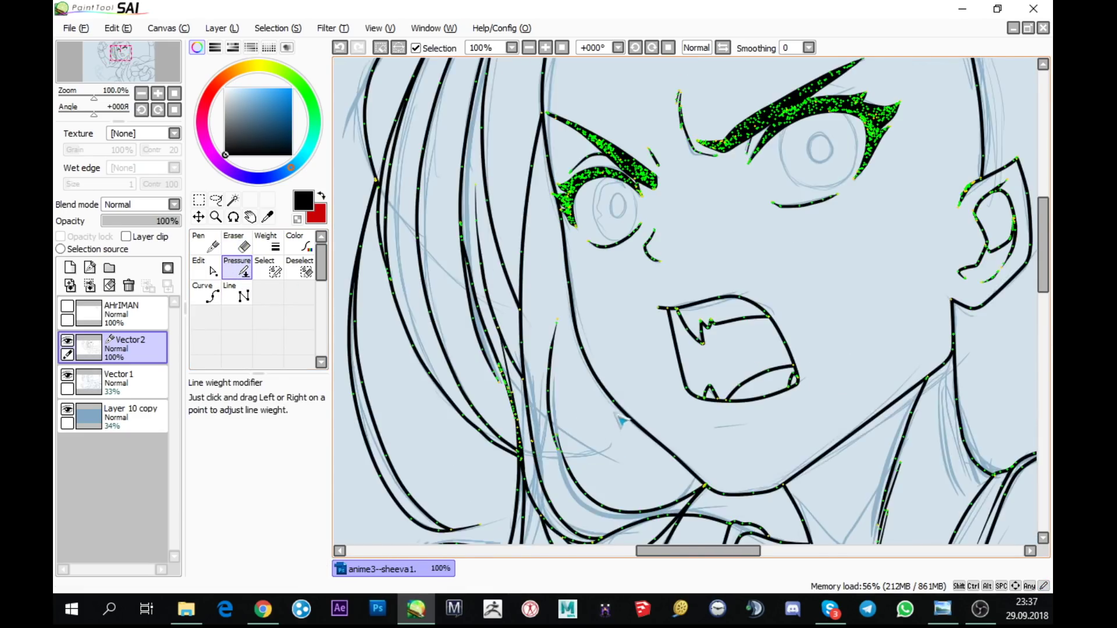
{"action": "key", "text": "ctrl"}
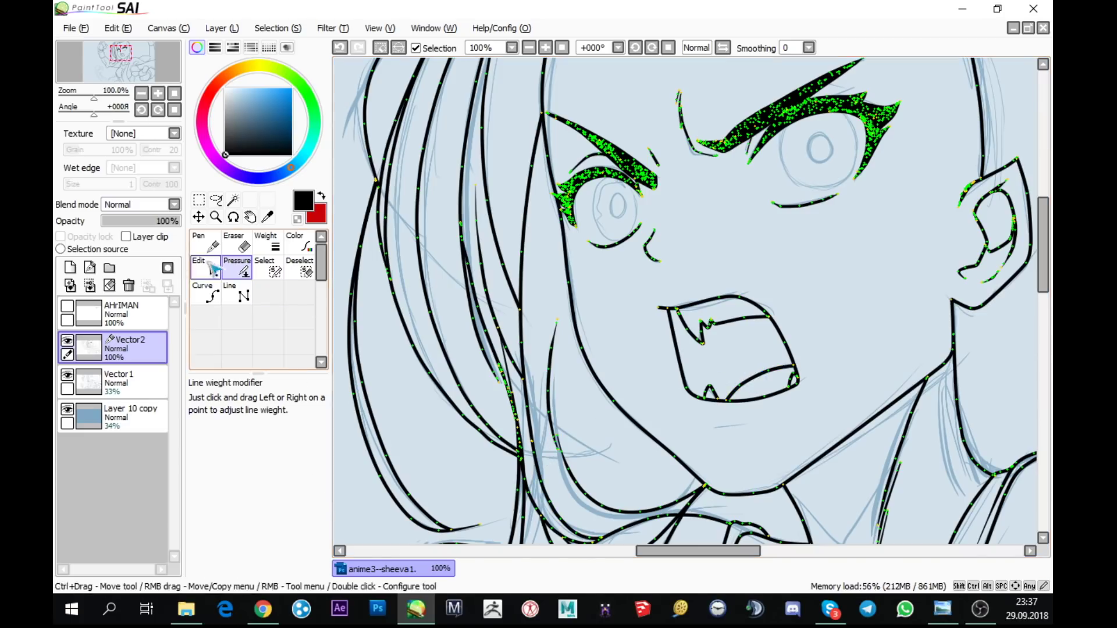
{"action": "scroll", "coordinate": [725, 277], "scroll_direction": "down", "scroll_amount": 1}
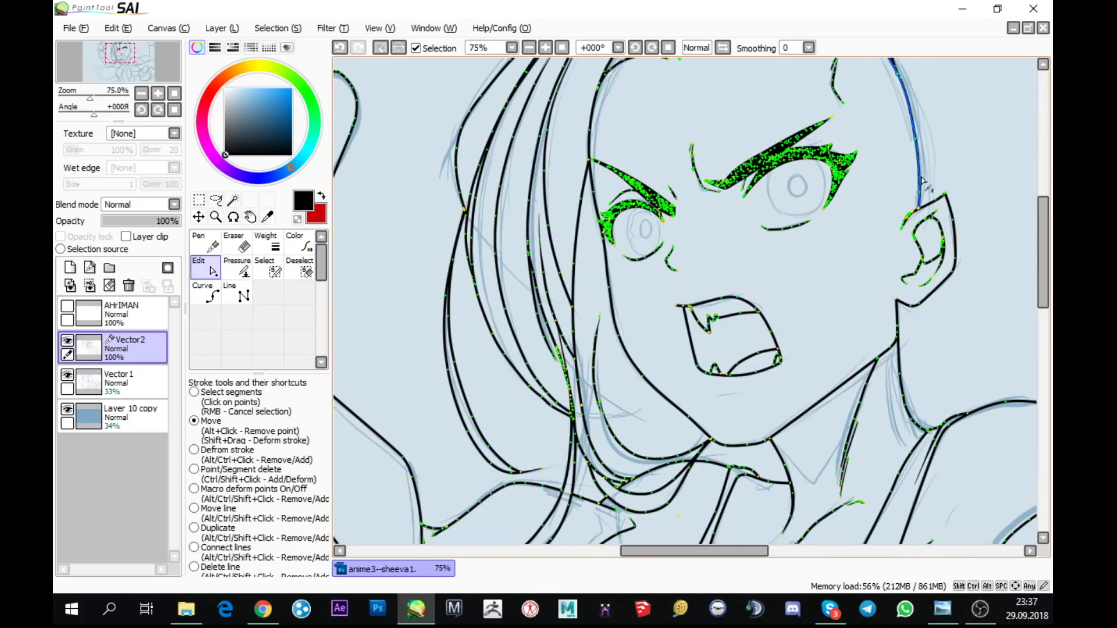
- Ink the oval iris outline and the pupil of the smaller eye beside the hair locks with the Pen
{"action": "key", "text": "n"}
{"action": "scroll", "coordinate": [855, 257], "scroll_direction": "up", "scroll_amount": 1}
{"action": "scroll", "coordinate": [545, 247], "scroll_direction": "up", "scroll_amount": 4}
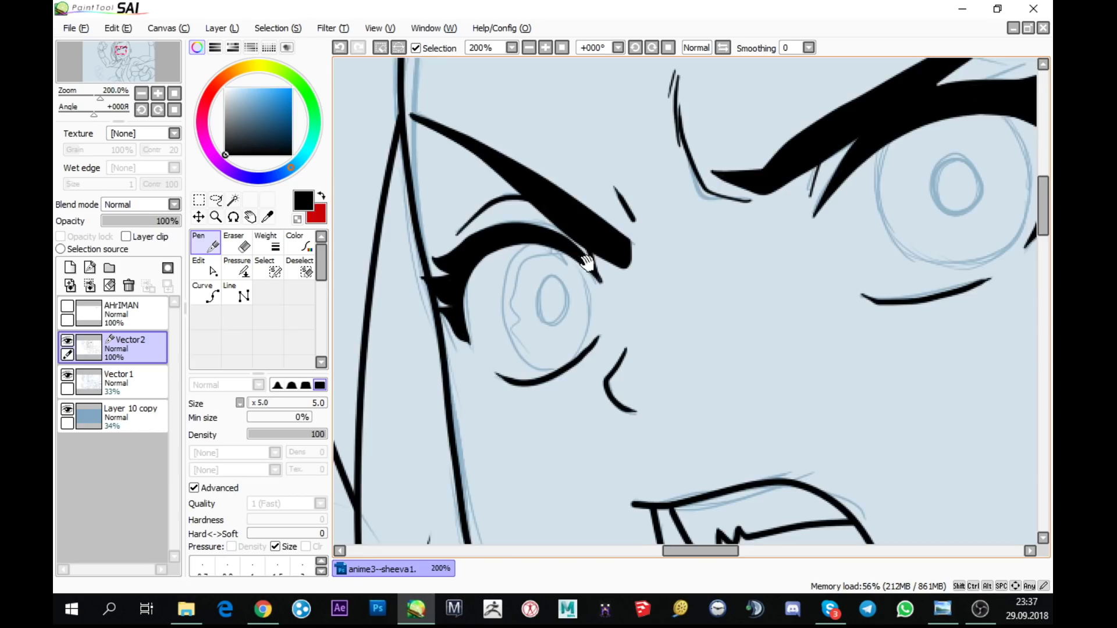
{"action": "mouse_move", "coordinate": [473, 184]}
{"action": "left_mouse_down"}
{"action": "mouse_move", "coordinate": [441, 197]}
{"action": "mouse_move", "coordinate": [419, 276]}
{"action": "mouse_move", "coordinate": [450, 353]}
{"action": "mouse_move", "coordinate": [484, 370]}
{"action": "mouse_move", "coordinate": [531, 351]}
{"action": "mouse_move", "coordinate": [550, 303]}
{"action": "mouse_move", "coordinate": [541, 231]}
{"action": "mouse_move", "coordinate": [485, 178]}
{"action": "mouse_move", "coordinate": [556, 216]}
{"action": "left_mouse_up"}
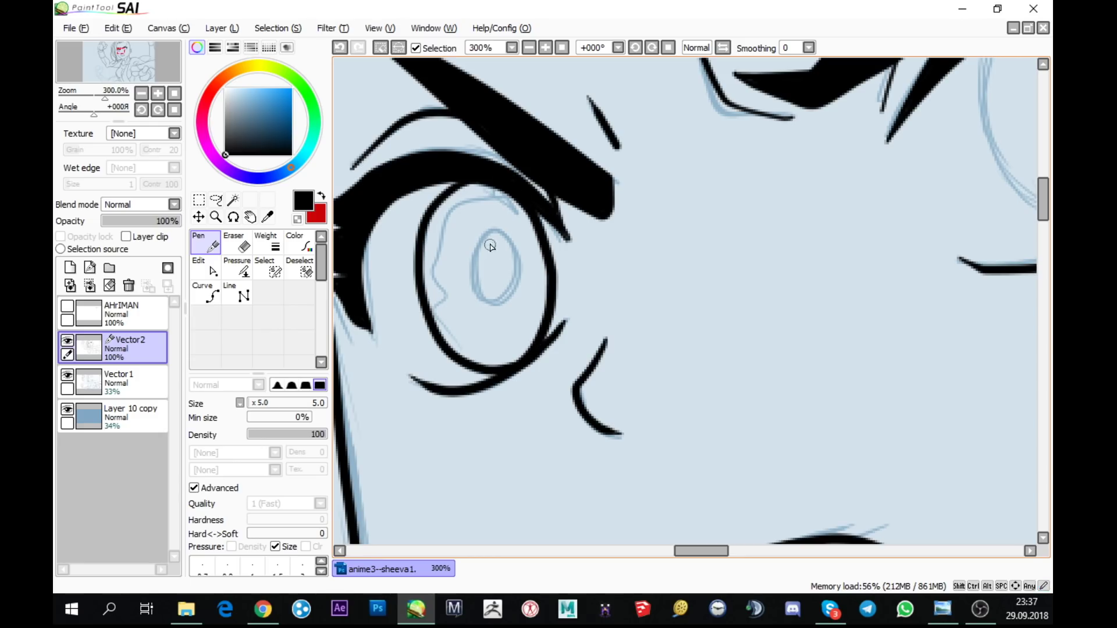
{"action": "mouse_move", "coordinate": [492, 236]}
{"action": "left_mouse_down"}
{"action": "mouse_move", "coordinate": [473, 268]}
{"action": "mouse_move", "coordinate": [493, 297]}
{"action": "mouse_move", "coordinate": [514, 263]}
{"action": "mouse_move", "coordinate": [497, 235]}
{"action": "mouse_move", "coordinate": [473, 272]}
{"action": "mouse_move", "coordinate": [502, 292]}
{"action": "mouse_move", "coordinate": [484, 242]}
{"action": "mouse_move", "coordinate": [503, 280]}
{"action": "mouse_move", "coordinate": [489, 287]}
{"action": "mouse_move", "coordinate": [497, 252]}
{"action": "mouse_move", "coordinate": [507, 296]}
{"action": "left_mouse_up"}
- Ink the round iris outline of the larger eye with the Pen and fill its pupil solid black
{"action": "mouse_move", "coordinate": [908, 181]}
{"action": "left_mouse_down"}
{"action": "mouse_move", "coordinate": [481, 416]}
{"action": "mouse_move", "coordinate": [521, 172]}
{"action": "left_mouse_up"}
{"action": "mouse_move", "coordinate": [399, 166]}
{"action": "left_mouse_down"}
{"action": "mouse_move", "coordinate": [377, 231]}
{"action": "mouse_move", "coordinate": [389, 288]}
{"action": "mouse_move", "coordinate": [428, 338]}
{"action": "mouse_move", "coordinate": [468, 359]}
{"action": "mouse_move", "coordinate": [521, 363]}
{"action": "mouse_move", "coordinate": [560, 348]}
{"action": "mouse_move", "coordinate": [606, 296]}
{"action": "mouse_move", "coordinate": [614, 208]}
{"action": "mouse_move", "coordinate": [582, 137]}
{"action": "left_mouse_up"}
{"action": "key", "text": "e"}
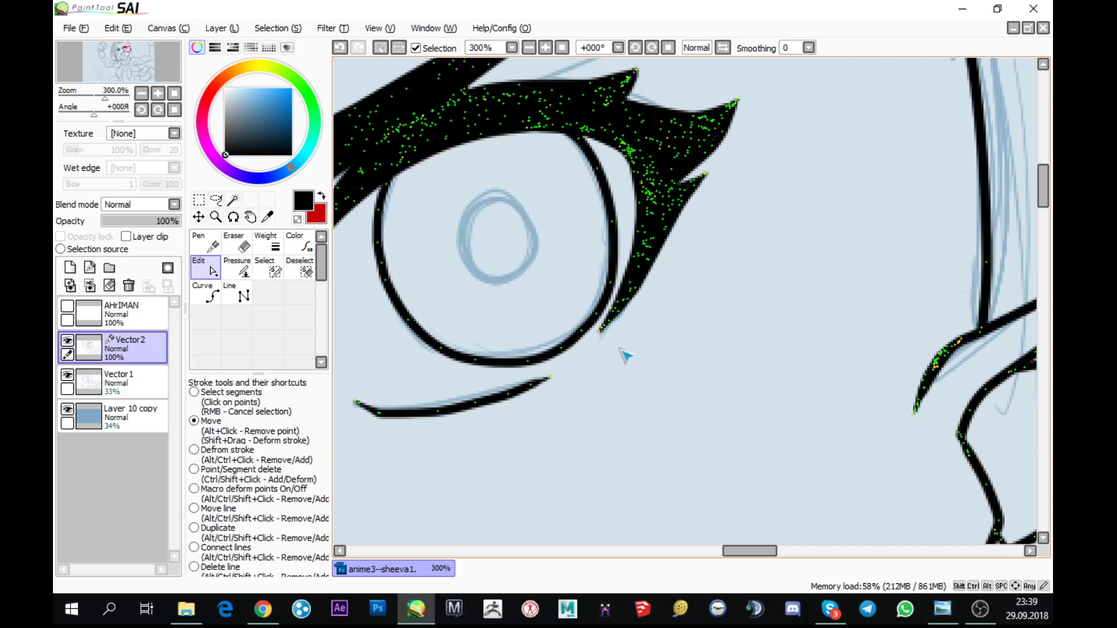
{"action": "key", "text": "n"}
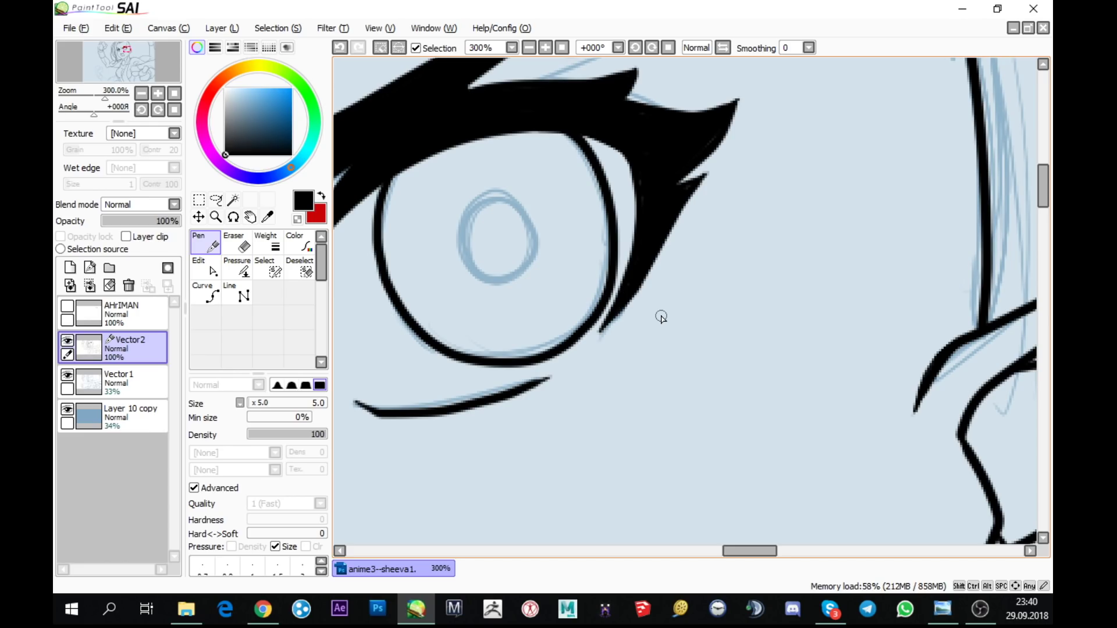
{"action": "mouse_move", "coordinate": [481, 203]}
{"action": "left_mouse_down"}
{"action": "mouse_move", "coordinate": [466, 225]}
{"action": "mouse_move", "coordinate": [475, 264]}
{"action": "mouse_move", "coordinate": [513, 273]}
{"action": "mouse_move", "coordinate": [527, 244]}
{"action": "mouse_move", "coordinate": [503, 199]}
{"action": "mouse_move", "coordinate": [469, 216]}
{"action": "mouse_move", "coordinate": [491, 272]}
{"action": "mouse_move", "coordinate": [528, 247]}
{"action": "mouse_move", "coordinate": [487, 201]}
{"action": "mouse_move", "coordinate": [481, 258]}
{"action": "mouse_move", "coordinate": [483, 208]}
{"action": "mouse_move", "coordinate": [487, 252]}
{"action": "mouse_move", "coordinate": [501, 266]}
{"action": "mouse_move", "coordinate": [520, 242]}
{"action": "left_mouse_up"}
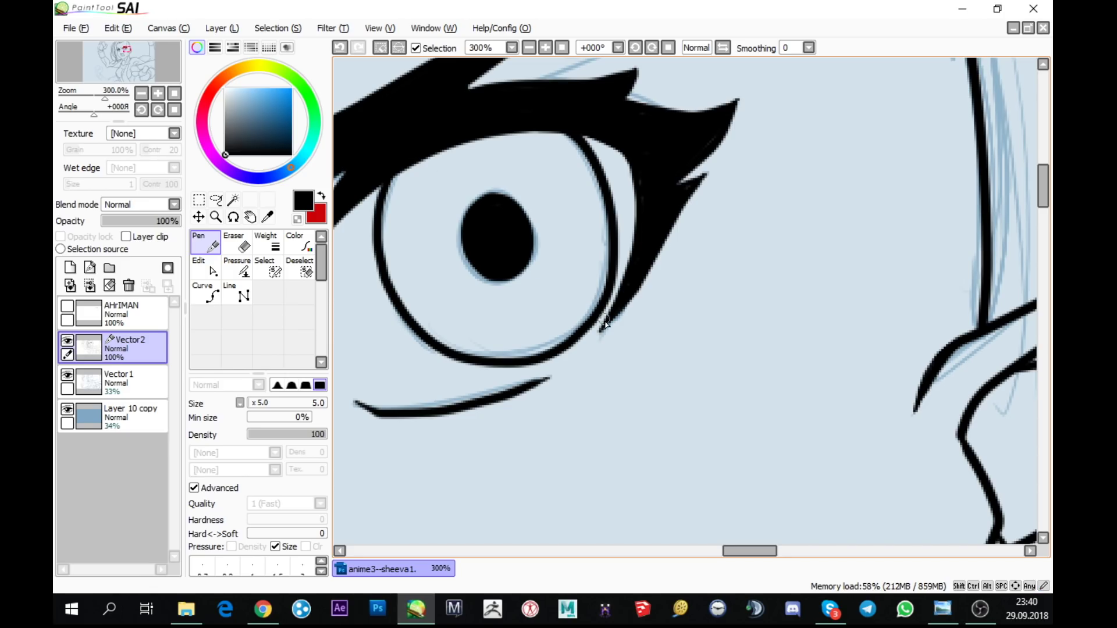
- Ink a short eyelid crease from the larger eye's brow outward above the upper lashes with the Pen
{"action": "scroll", "coordinate": [608, 316], "scroll_direction": "down", "scroll_amount": 1}
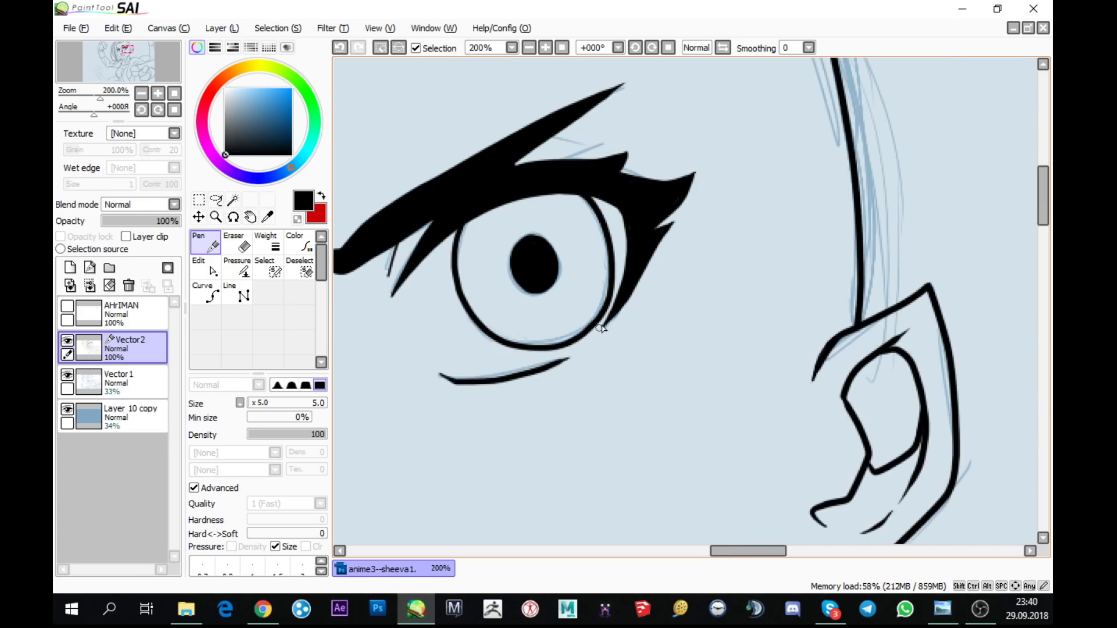
{"action": "scroll", "coordinate": [541, 145], "scroll_direction": "up", "scroll_amount": 3}
{"action": "left_click_drag", "start_coordinate": [531, 149], "coordinate": [634, 187]}
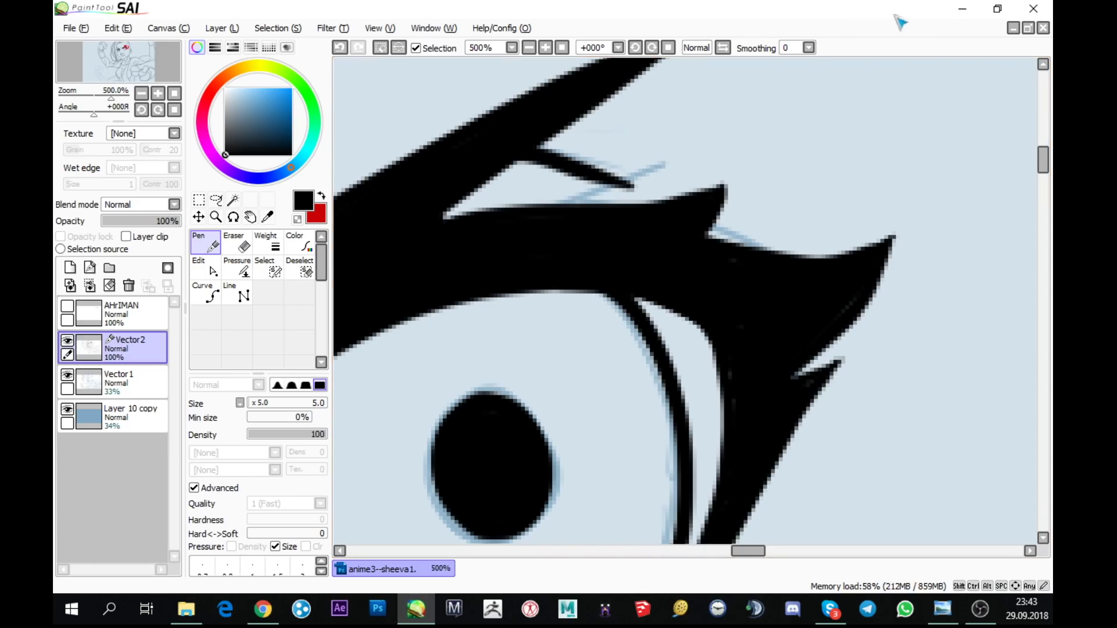
- Paint a large white highlight over the smaller eye's iris and pupil edge and a small one above the pupil with the Pen
{"action": "scroll", "coordinate": [749, 202], "scroll_direction": "down", "scroll_amount": 2}
{"action": "left_click_drag", "start_coordinate": [621, 413], "coordinate": [1024, 148]}
{"action": "left_click_drag", "start_coordinate": [651, 289], "coordinate": [716, 232]}
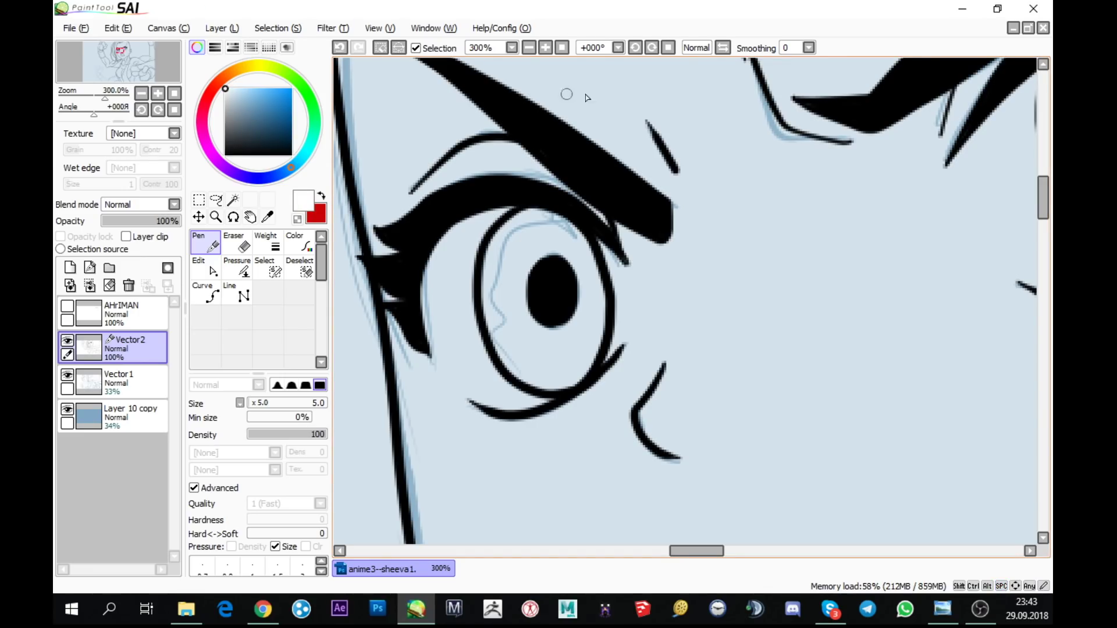
{"action": "scroll", "coordinate": [512, 282], "scroll_direction": "up", "scroll_amount": 1}
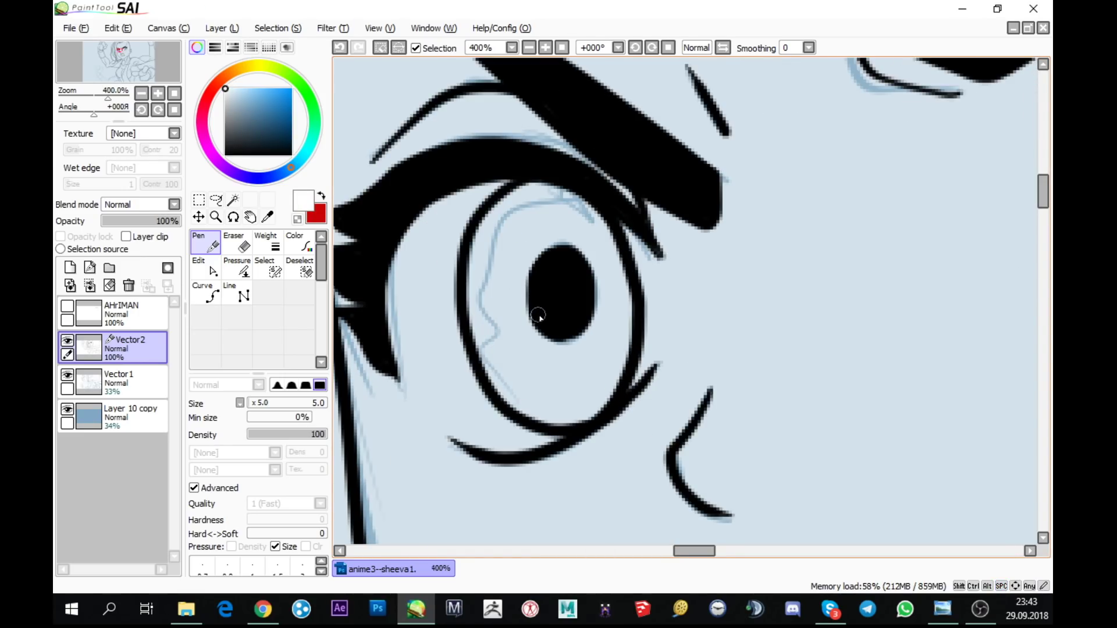
{"action": "mouse_move", "coordinate": [539, 315]}
{"action": "left_mouse_down"}
{"action": "mouse_move", "coordinate": [453, 281]}
{"action": "mouse_move", "coordinate": [446, 312]}
{"action": "mouse_move", "coordinate": [462, 361]}
{"action": "mouse_move", "coordinate": [491, 390]}
{"action": "mouse_move", "coordinate": [535, 334]}
{"action": "mouse_move", "coordinate": [540, 305]}
{"action": "mouse_move", "coordinate": [454, 289]}
{"action": "mouse_move", "coordinate": [457, 319]}
{"action": "mouse_move", "coordinate": [472, 295]}
{"action": "mouse_move", "coordinate": [486, 300]}
{"action": "mouse_move", "coordinate": [494, 345]}
{"action": "mouse_move", "coordinate": [511, 345]}
{"action": "mouse_move", "coordinate": [523, 309]}
{"action": "mouse_move", "coordinate": [525, 332]}
{"action": "mouse_move", "coordinate": [479, 391]}
{"action": "mouse_move", "coordinate": [450, 365]}
{"action": "mouse_move", "coordinate": [443, 291]}
{"action": "mouse_move", "coordinate": [446, 354]}
{"action": "mouse_move", "coordinate": [441, 293]}
{"action": "mouse_move", "coordinate": [451, 281]}
{"action": "mouse_move", "coordinate": [436, 294]}
{"action": "mouse_move", "coordinate": [430, 324]}
{"action": "mouse_move", "coordinate": [461, 377]}
{"action": "mouse_move", "coordinate": [484, 390]}
{"action": "left_mouse_up"}
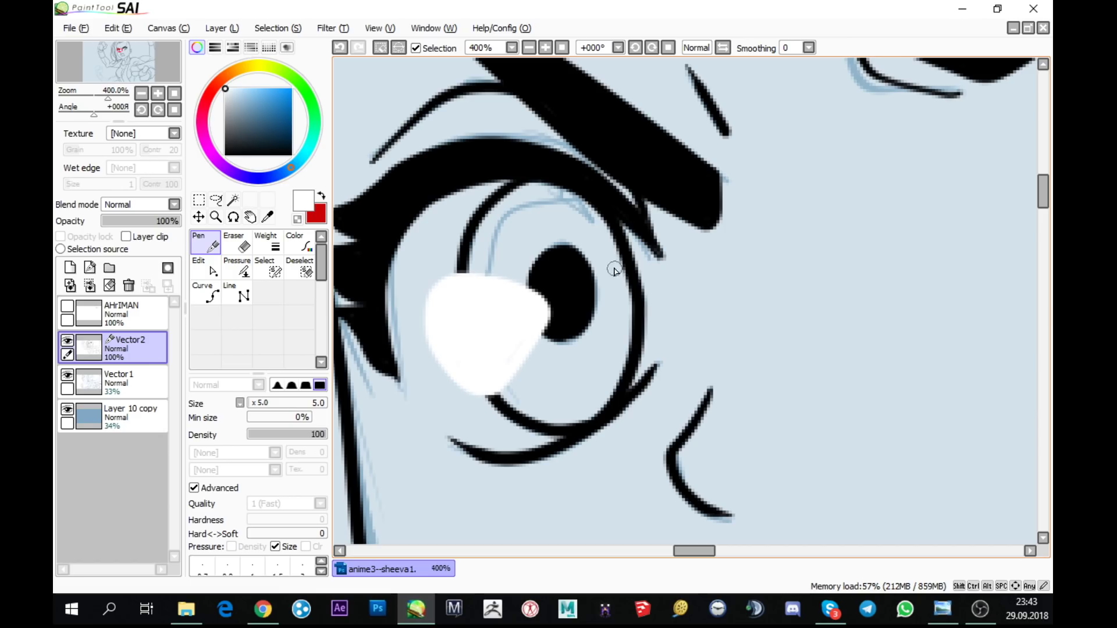
{"action": "mouse_move", "coordinate": [571, 205]}
{"action": "left_mouse_down"}
{"action": "mouse_move", "coordinate": [556, 225]}
{"action": "mouse_move", "coordinate": [583, 214]}
{"action": "mouse_move", "coordinate": [585, 232]}
{"action": "left_mouse_up"}
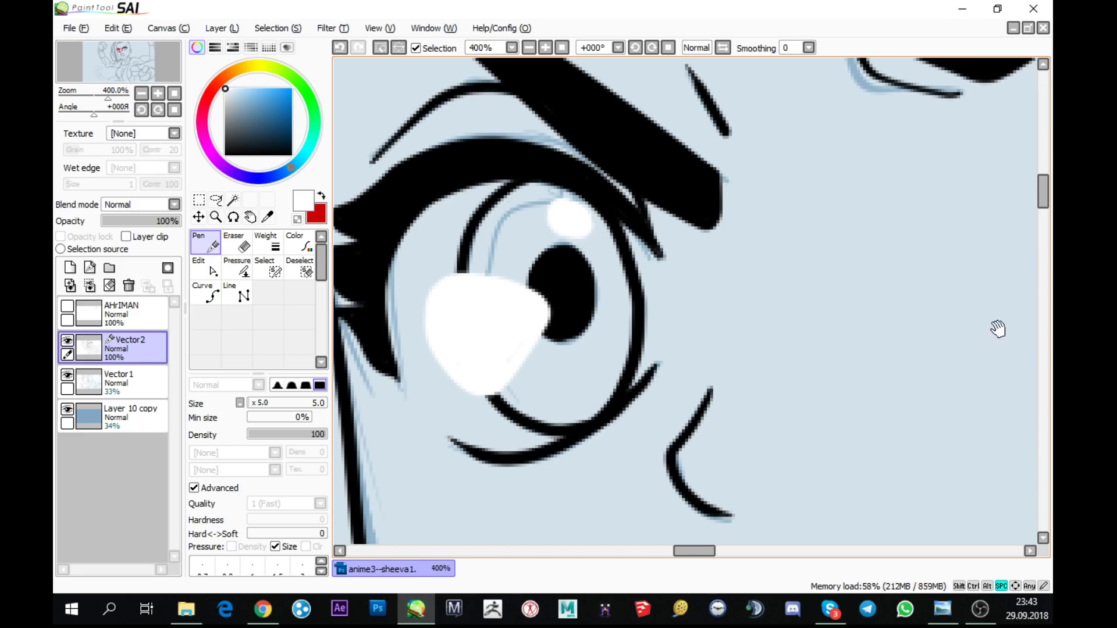
- Paint a round white highlight near the larger eye's upper lashes and a larger one overlapping its iris and pupil edge
{"action": "left_click_drag", "start_coordinate": [998, 324], "coordinate": [444, 526]}
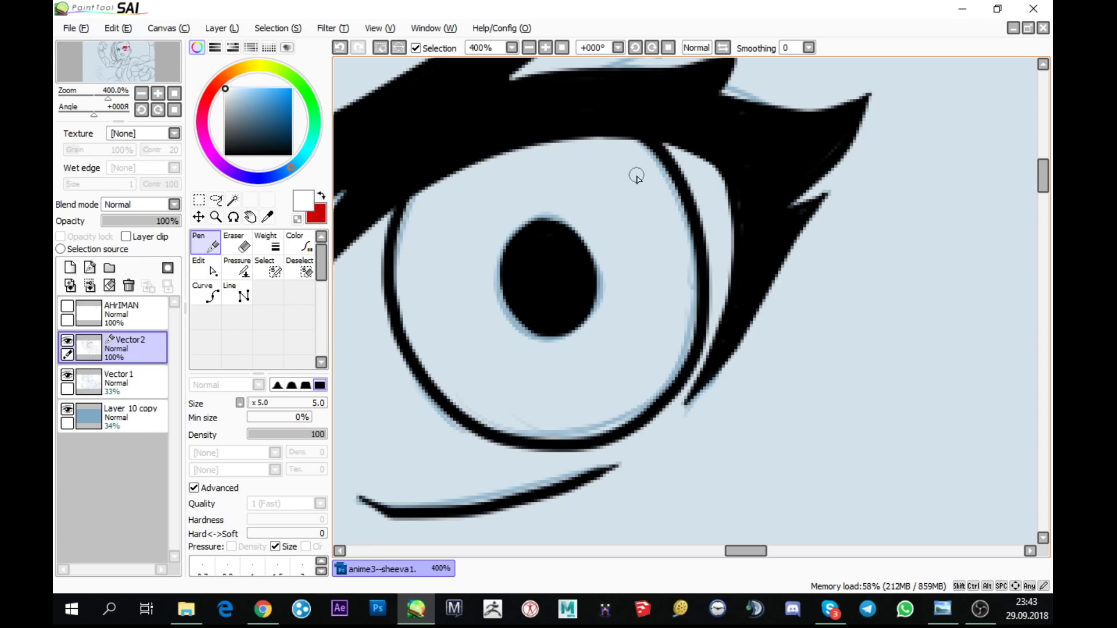
{"action": "mouse_move", "coordinate": [636, 167]}
{"action": "left_mouse_down"}
{"action": "mouse_move", "coordinate": [601, 202]}
{"action": "mouse_move", "coordinate": [619, 219]}
{"action": "mouse_move", "coordinate": [656, 208]}
{"action": "mouse_move", "coordinate": [668, 185]}
{"action": "mouse_move", "coordinate": [654, 159]}
{"action": "mouse_move", "coordinate": [625, 157]}
{"action": "mouse_move", "coordinate": [602, 191]}
{"action": "mouse_move", "coordinate": [614, 163]}
{"action": "mouse_move", "coordinate": [662, 172]}
{"action": "mouse_move", "coordinate": [619, 175]}
{"action": "mouse_move", "coordinate": [656, 199]}
{"action": "left_mouse_up"}
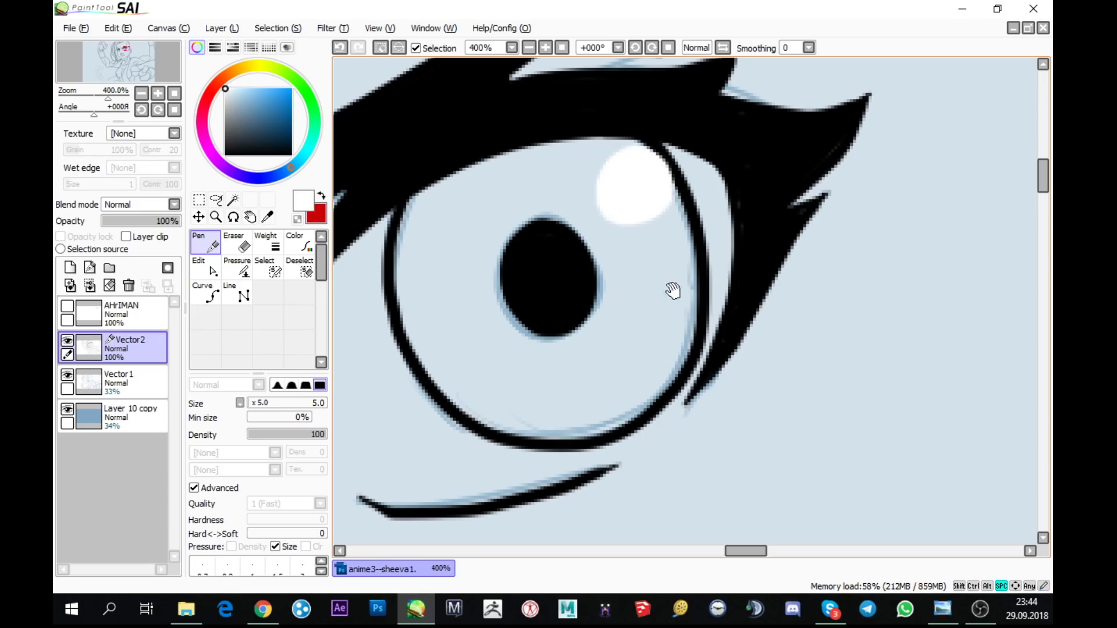
{"action": "left_click_drag", "start_coordinate": [574, 216], "coordinate": [721, 166]}
{"action": "mouse_move", "coordinate": [662, 245]}
{"action": "left_mouse_down"}
{"action": "mouse_move", "coordinate": [560, 221]}
{"action": "mouse_move", "coordinate": [536, 241]}
{"action": "mouse_move", "coordinate": [537, 306]}
{"action": "mouse_move", "coordinate": [564, 363]}
{"action": "mouse_move", "coordinate": [606, 383]}
{"action": "mouse_move", "coordinate": [634, 365]}
{"action": "mouse_move", "coordinate": [658, 311]}
{"action": "mouse_move", "coordinate": [675, 250]}
{"action": "mouse_move", "coordinate": [664, 232]}
{"action": "mouse_move", "coordinate": [622, 222]}
{"action": "mouse_move", "coordinate": [558, 231]}
{"action": "mouse_move", "coordinate": [541, 303]}
{"action": "mouse_move", "coordinate": [568, 314]}
{"action": "mouse_move", "coordinate": [587, 263]}
{"action": "mouse_move", "coordinate": [573, 268]}
{"action": "mouse_move", "coordinate": [571, 304]}
{"action": "mouse_move", "coordinate": [594, 373]}
{"action": "mouse_move", "coordinate": [613, 356]}
{"action": "mouse_move", "coordinate": [650, 256]}
{"action": "mouse_move", "coordinate": [641, 317]}
{"action": "mouse_move", "coordinate": [650, 310]}
{"action": "mouse_move", "coordinate": [646, 244]}
{"action": "mouse_move", "coordinate": [622, 288]}
{"action": "mouse_move", "coordinate": [643, 247]}
{"action": "mouse_move", "coordinate": [611, 250]}
{"action": "left_mouse_up"}
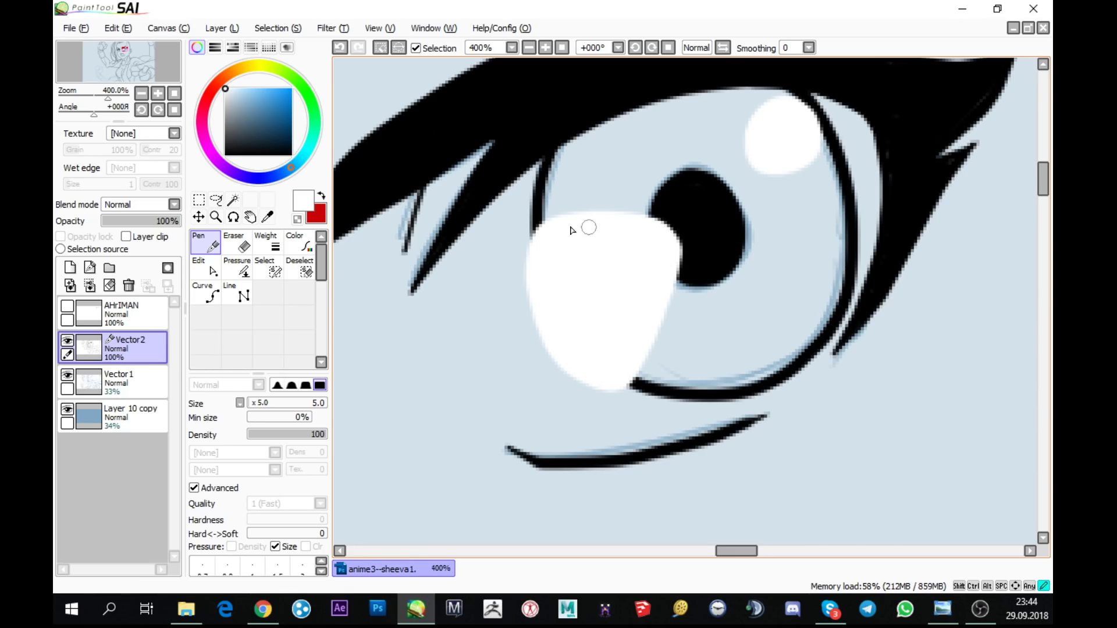
{"action": "scroll", "coordinate": [728, 192], "scroll_direction": "down", "scroll_amount": 5}
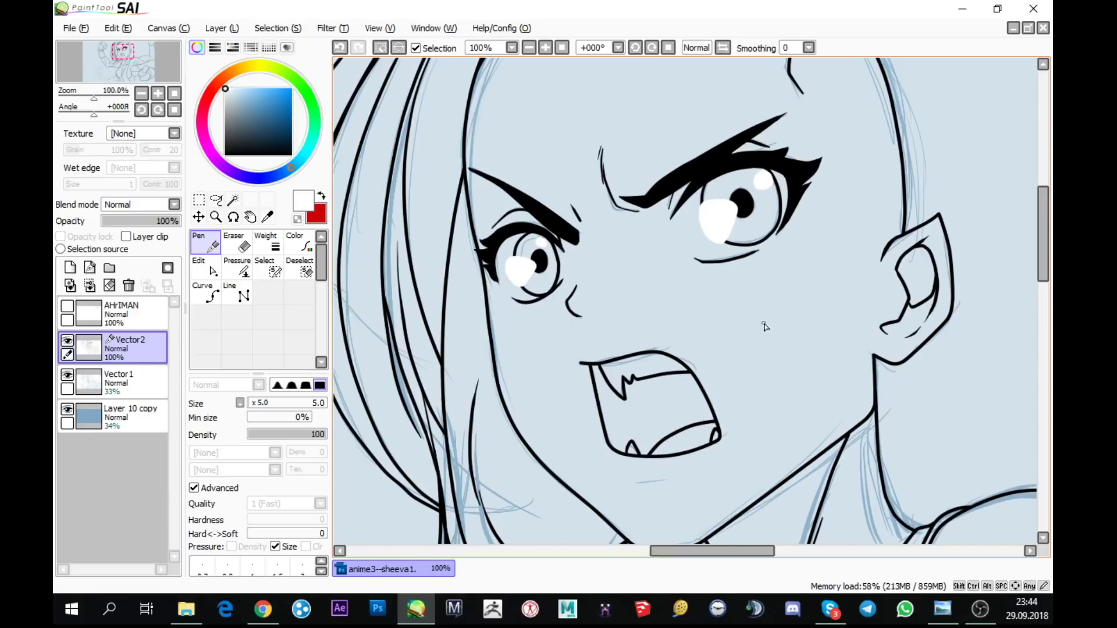
{"action": "scroll", "coordinate": [764, 326], "scroll_direction": "down", "scroll_amount": 2}
{"action": "left_click", "coordinate": [237, 267]}
{"action": "scroll", "coordinate": [675, 367], "scroll_direction": "up", "scroll_amount": 4}
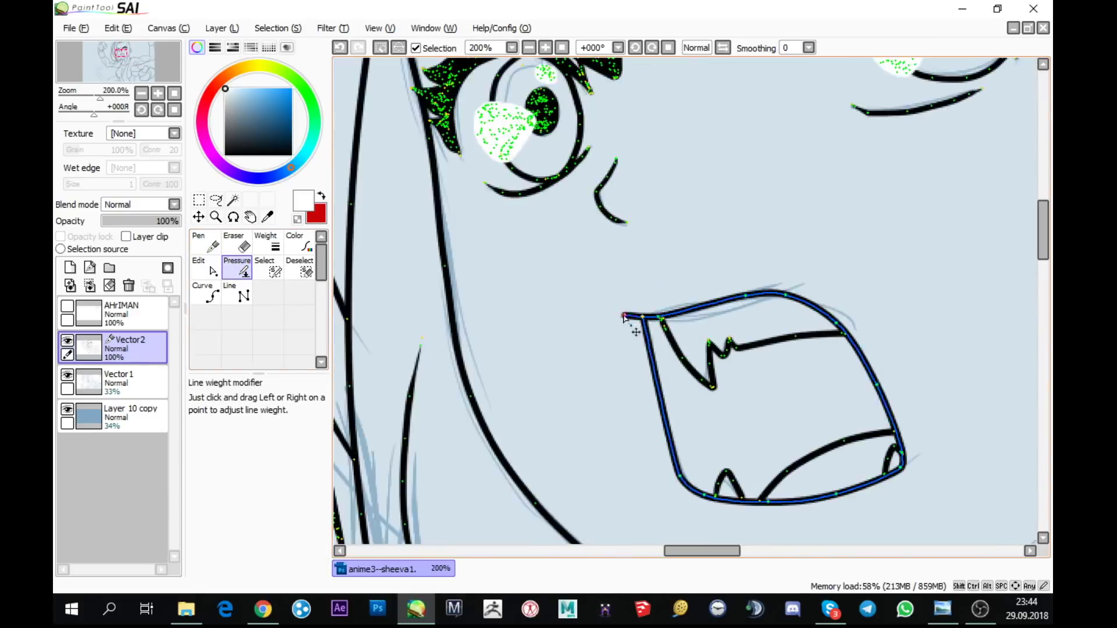
{"action": "scroll", "coordinate": [643, 368], "scroll_direction": "down", "scroll_amount": 3}
- Ink the angular palm fold of the lower sketched fist and the upper contour of its lower finger with the Pen
{"action": "mouse_move", "coordinate": [739, 464]}
{"action": "left_mouse_down"}
{"action": "mouse_move", "coordinate": [653, 412]}
{"action": "mouse_move", "coordinate": [885, 202]}
{"action": "mouse_move", "coordinate": [748, 314]}
{"action": "left_mouse_up"}
{"action": "left_click", "coordinate": [205, 245]}
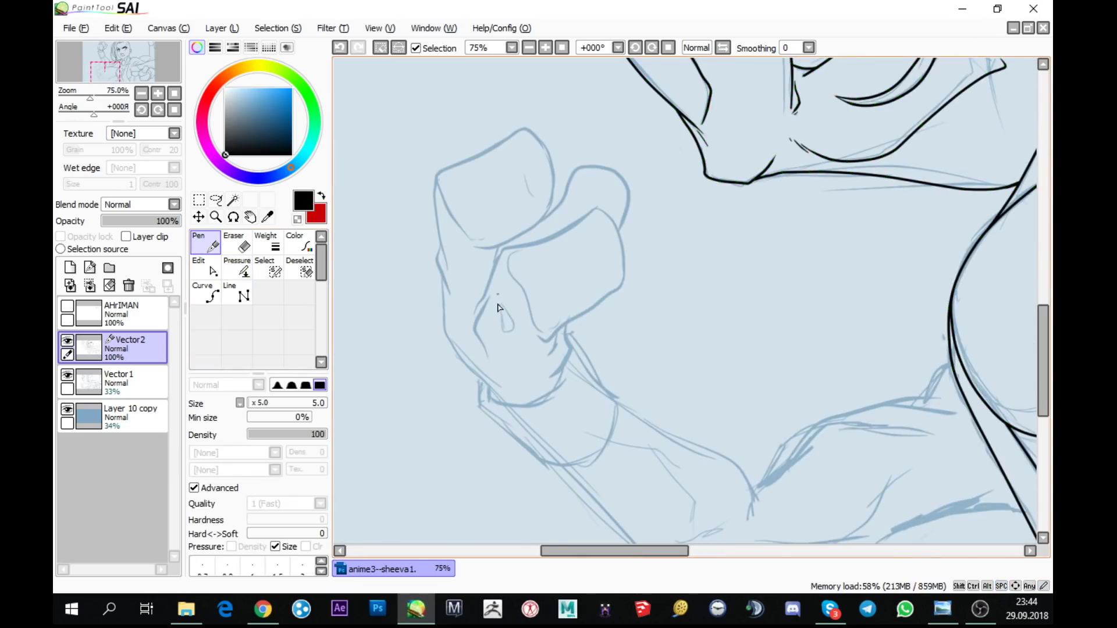
{"action": "scroll", "coordinate": [497, 307], "scroll_direction": "up", "scroll_amount": 3}
{"action": "mouse_move", "coordinate": [487, 408]}
{"action": "left_mouse_down"}
{"action": "mouse_move", "coordinate": [447, 336]}
{"action": "mouse_move", "coordinate": [498, 229]}
{"action": "left_mouse_up"}
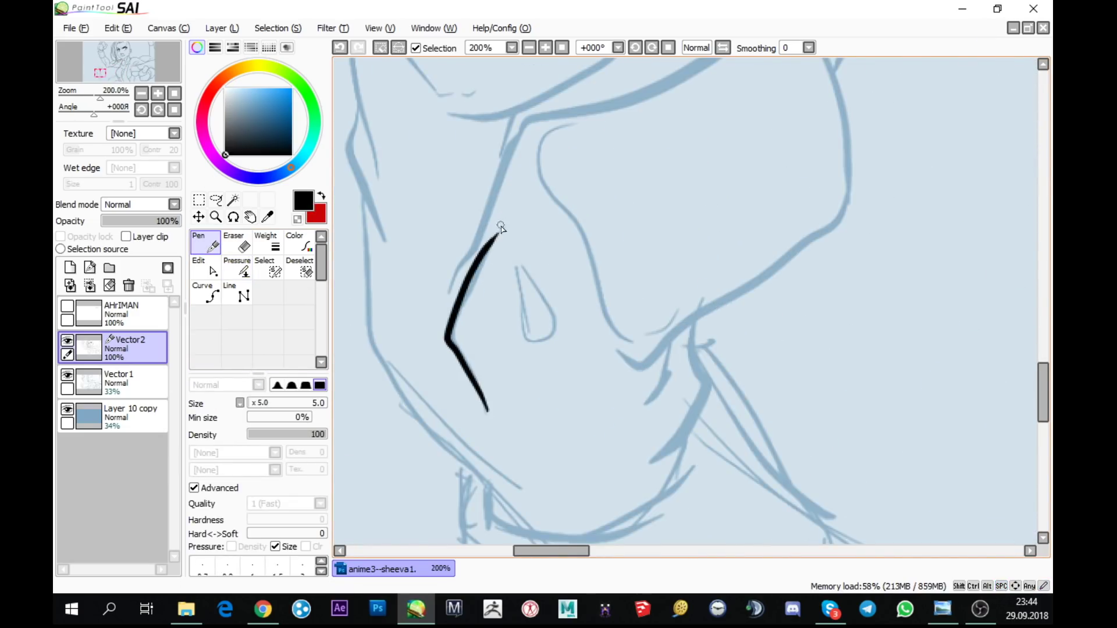
{"action": "scroll", "coordinate": [524, 299], "scroll_direction": "up", "scroll_amount": 1}
{"action": "mouse_move", "coordinate": [448, 399]}
{"action": "left_mouse_down"}
{"action": "mouse_move", "coordinate": [538, 175]}
{"action": "mouse_move", "coordinate": [576, 129]}
{"action": "mouse_move", "coordinate": [425, 107]}
{"action": "mouse_move", "coordinate": [512, 353]}
{"action": "left_mouse_up"}
{"action": "mouse_move", "coordinate": [428, 430]}
{"action": "left_mouse_down"}
{"action": "mouse_move", "coordinate": [525, 323]}
{"action": "mouse_move", "coordinate": [586, 226]}
{"action": "mouse_move", "coordinate": [630, 98]}
{"action": "mouse_move", "coordinate": [663, 84]}
{"action": "mouse_move", "coordinate": [454, 137]}
{"action": "left_mouse_up"}
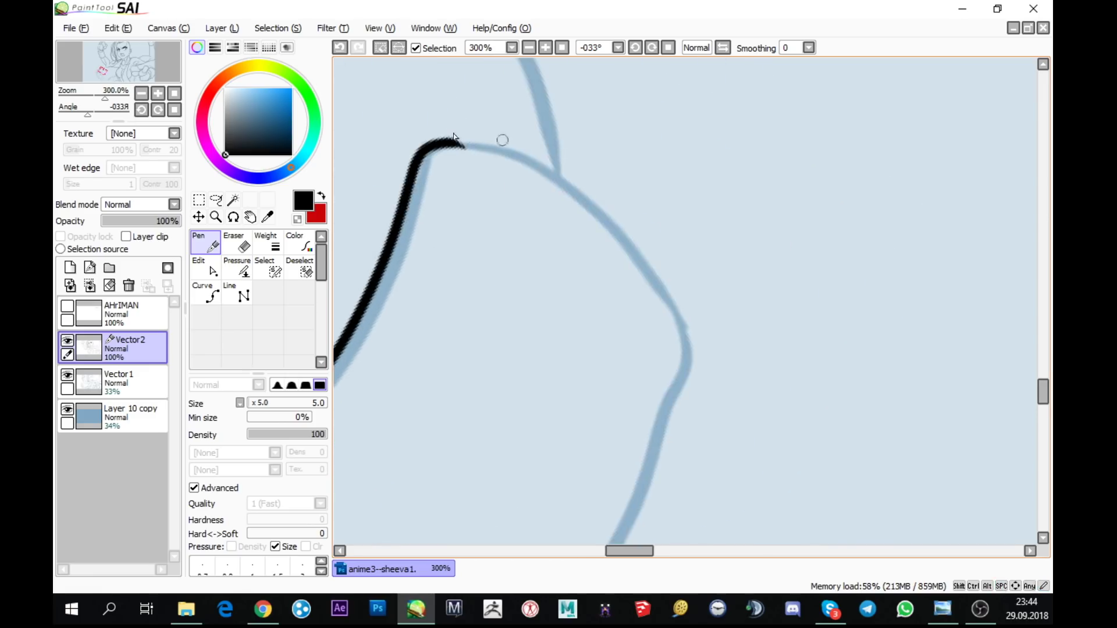
- Ink the lower finger's rounded tip and underside, ending in a small hook at its base
{"action": "left_click", "coordinate": [174, 110]}
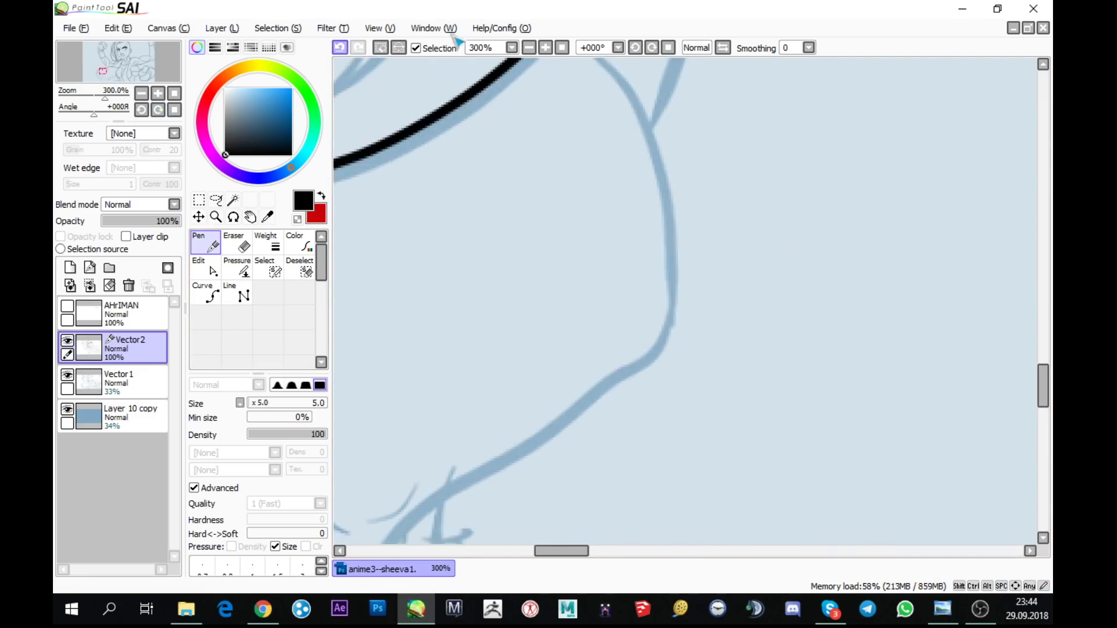
{"action": "mouse_move", "coordinate": [500, 158]}
{"action": "left_mouse_down"}
{"action": "mouse_move", "coordinate": [570, 243]}
{"action": "mouse_move", "coordinate": [597, 356]}
{"action": "mouse_move", "coordinate": [563, 483]}
{"action": "mouse_move", "coordinate": [910, 220]}
{"action": "mouse_move", "coordinate": [805, 162]}
{"action": "mouse_move", "coordinate": [531, 349]}
{"action": "mouse_move", "coordinate": [496, 326]}
{"action": "left_mouse_up"}
{"action": "left_click_drag", "start_coordinate": [610, 329], "coordinate": [689, 456]}
{"action": "left_click", "coordinate": [158, 110]}
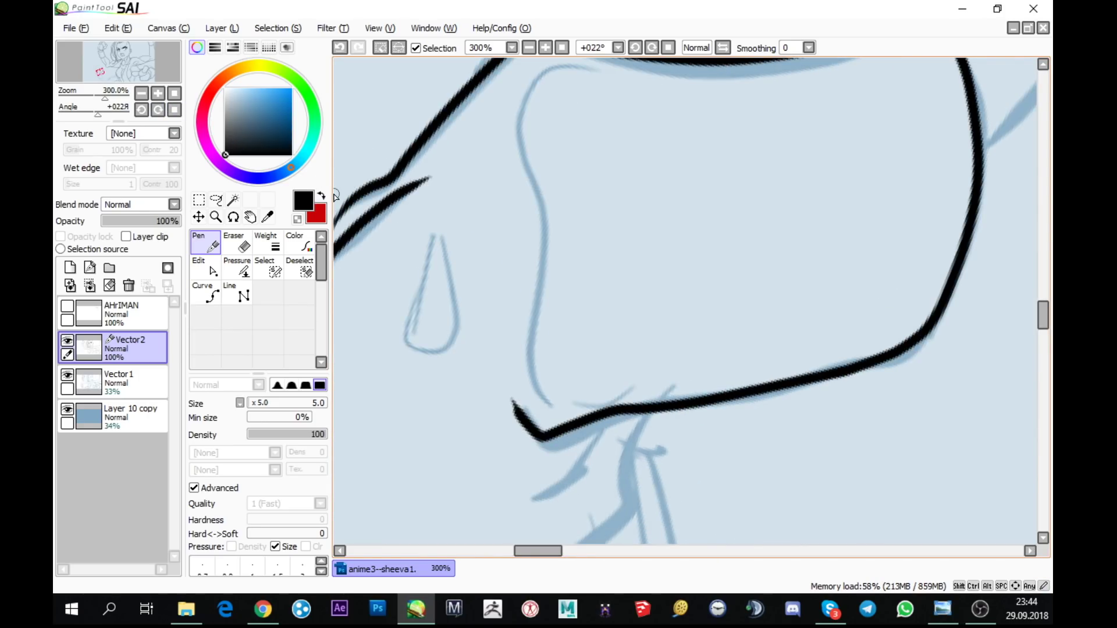
- Ink the wavy inner contour of the lower finger and the teardrop-shaped mark on the palm beside it
{"action": "left_click_drag", "start_coordinate": [613, 114], "coordinate": [602, 161]}
{"action": "mouse_move", "coordinate": [931, 73]}
{"action": "left_mouse_down"}
{"action": "mouse_move", "coordinate": [556, 113]}
{"action": "mouse_move", "coordinate": [511, 150]}
{"action": "mouse_move", "coordinate": [539, 317]}
{"action": "mouse_move", "coordinate": [499, 438]}
{"action": "left_mouse_up"}
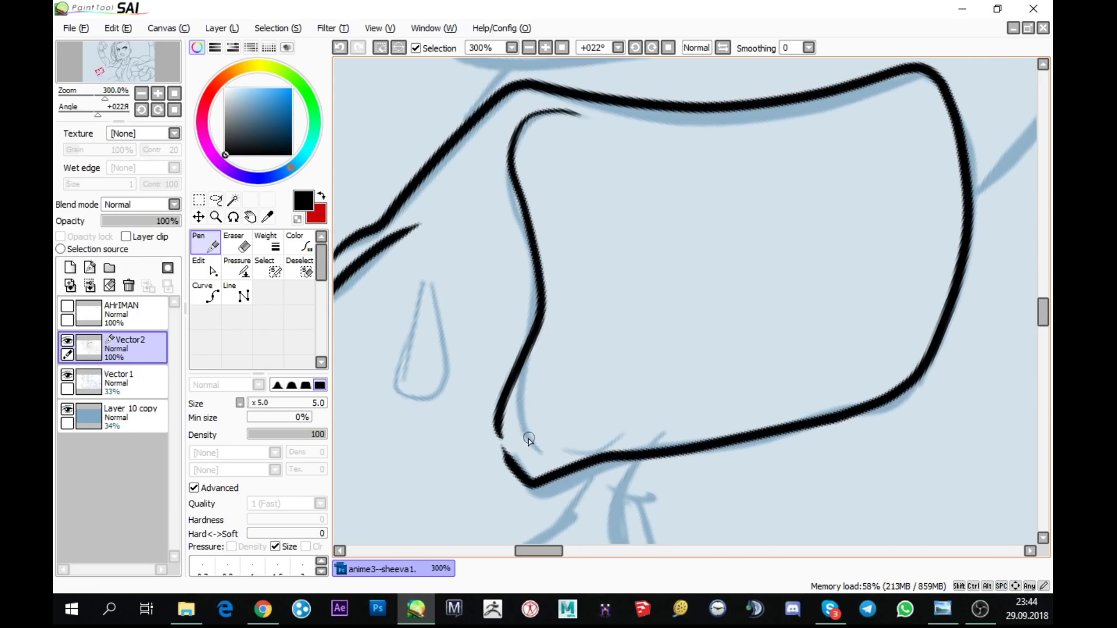
{"action": "left_click_drag", "start_coordinate": [585, 374], "coordinate": [713, 308]}
{"action": "mouse_move", "coordinate": [552, 218]}
{"action": "left_mouse_down"}
{"action": "mouse_move", "coordinate": [534, 257]}
{"action": "mouse_move", "coordinate": [568, 320]}
{"action": "mouse_move", "coordinate": [565, 211]}
{"action": "left_mouse_up"}
- Ink the outer edge of the fist down toward the wrist in black with the Pen
{"action": "scroll", "coordinate": [573, 204], "scroll_direction": "down", "scroll_amount": 3}
{"action": "left_click_drag", "start_coordinate": [543, 64], "coordinate": [485, 227]}
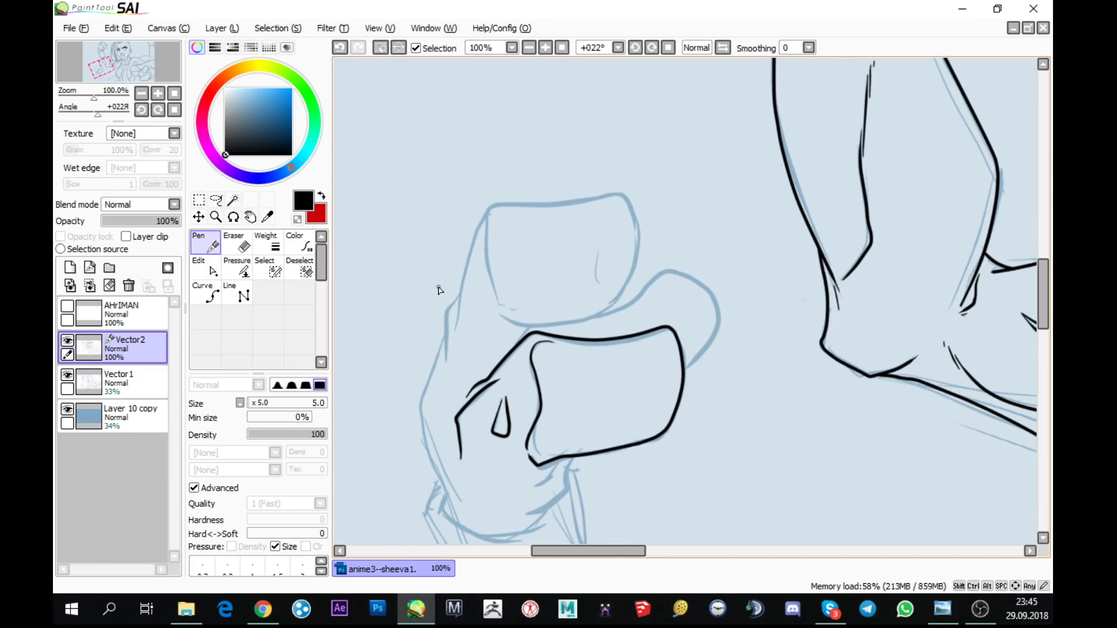
{"action": "scroll", "coordinate": [444, 340], "scroll_direction": "up", "scroll_amount": 5}
{"action": "mouse_move", "coordinate": [450, 408]}
{"action": "left_mouse_down"}
{"action": "mouse_move", "coordinate": [445, 253]}
{"action": "mouse_move", "coordinate": [569, 62]}
{"action": "mouse_move", "coordinate": [515, 96]}
{"action": "mouse_move", "coordinate": [452, 348]}
{"action": "mouse_move", "coordinate": [512, 541]}
{"action": "left_mouse_up"}
{"action": "scroll", "coordinate": [674, 381], "scroll_direction": "down", "scroll_amount": 5}
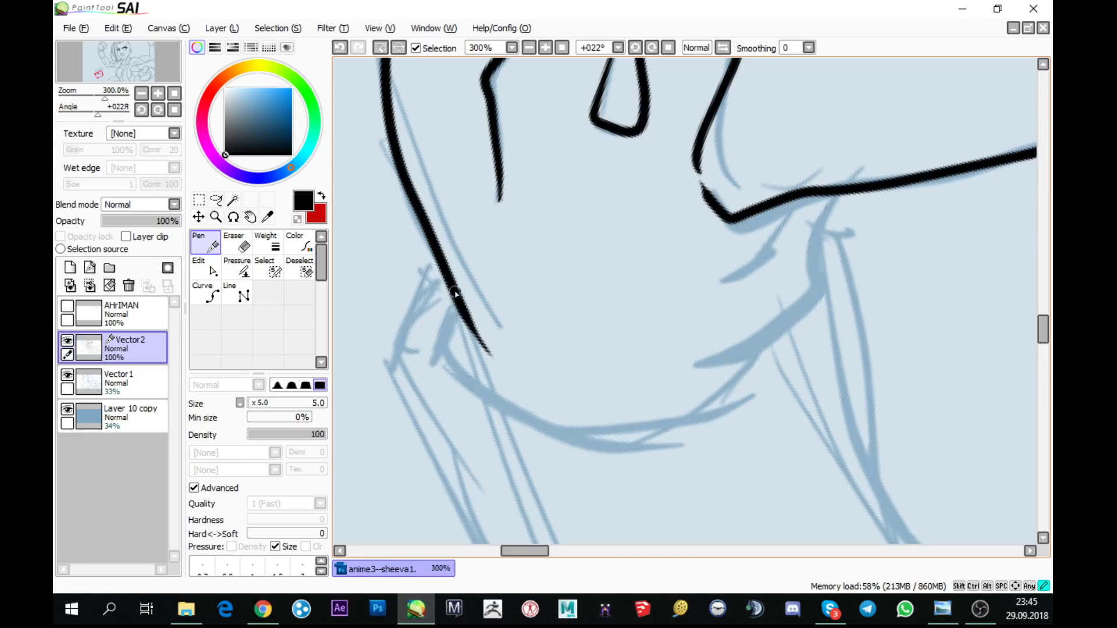
{"action": "left_click_drag", "start_coordinate": [456, 291], "coordinate": [490, 403]}
- Ink the skin creases beneath the lower finger and the curved heel of the hand where it meets the wrist
{"action": "scroll", "coordinate": [626, 288], "scroll_direction": "right", "scroll_amount": 4}
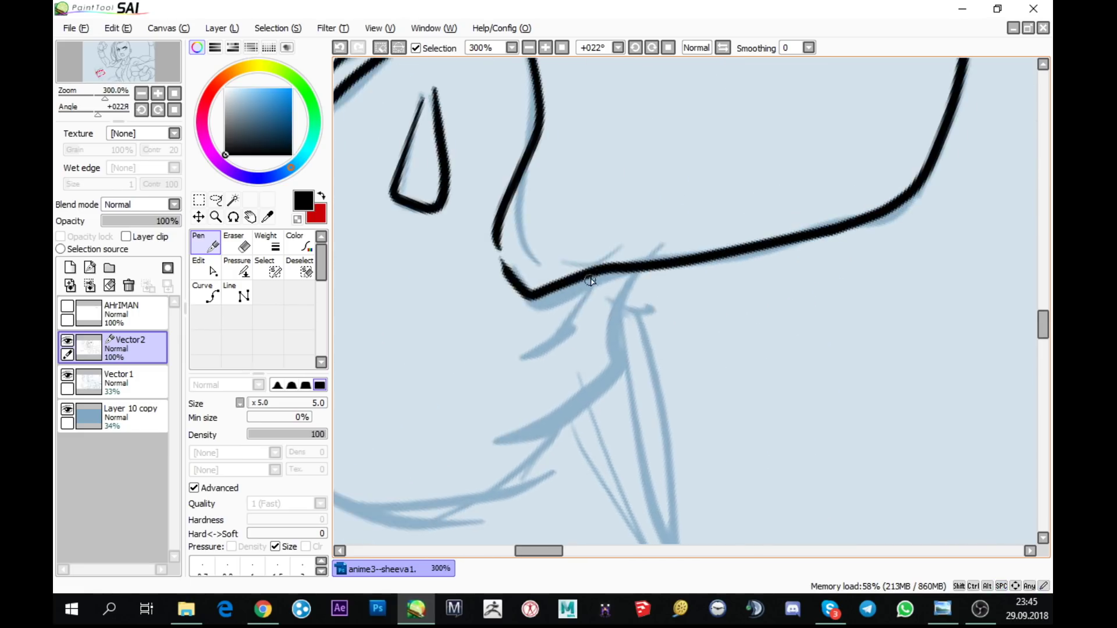
{"action": "mouse_move", "coordinate": [590, 280]}
{"action": "left_mouse_down"}
{"action": "mouse_move", "coordinate": [562, 332]}
{"action": "mouse_move", "coordinate": [453, 335]}
{"action": "left_mouse_up"}
{"action": "left_click_drag", "start_coordinate": [469, 361], "coordinate": [440, 349]}
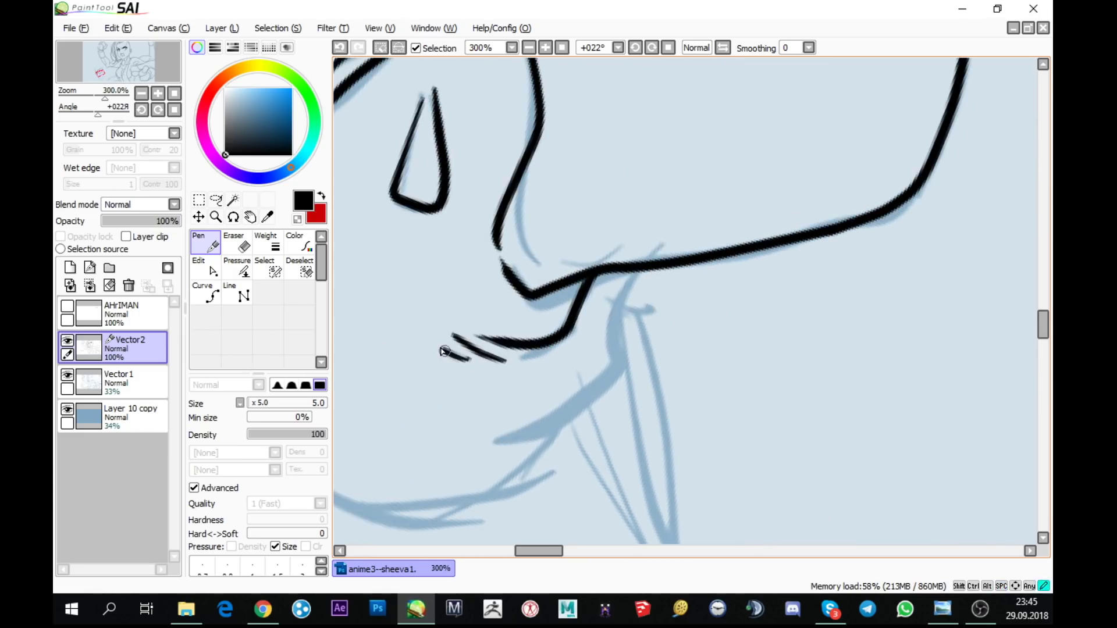
{"action": "mouse_move", "coordinate": [634, 268]}
{"action": "left_mouse_down"}
{"action": "mouse_move", "coordinate": [615, 314]}
{"action": "mouse_move", "coordinate": [466, 454]}
{"action": "mouse_move", "coordinate": [727, 259]}
{"action": "left_mouse_up"}
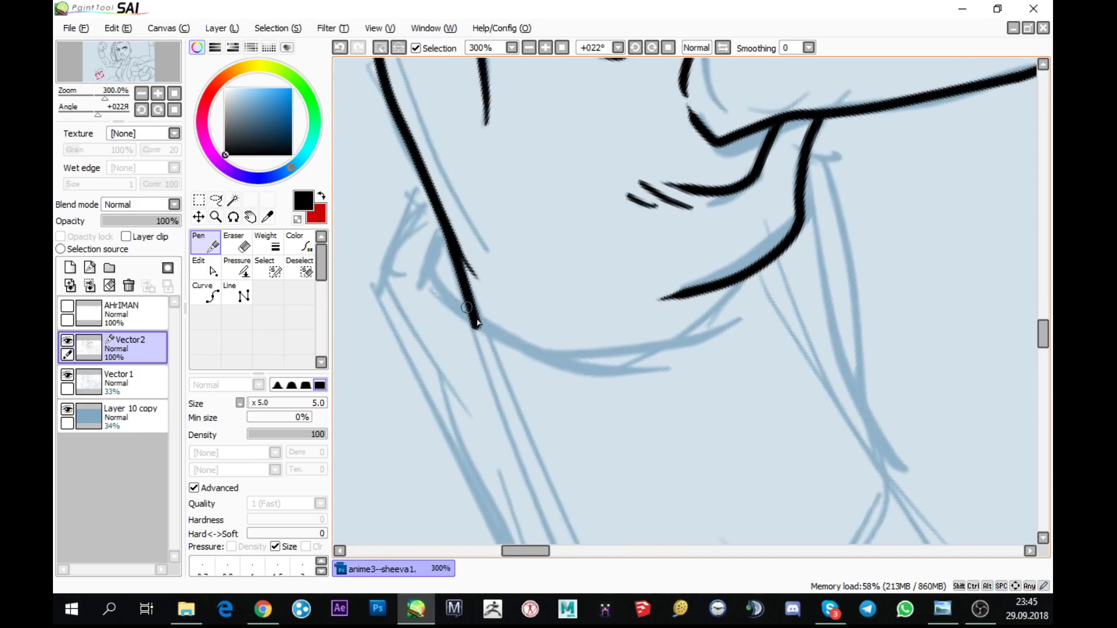
{"action": "mouse_move", "coordinate": [475, 321]}
{"action": "left_mouse_down"}
{"action": "mouse_move", "coordinate": [569, 360]}
{"action": "mouse_move", "coordinate": [657, 355]}
{"action": "mouse_move", "coordinate": [759, 308]}
{"action": "mouse_move", "coordinate": [790, 262]}
{"action": "mouse_move", "coordinate": [797, 228]}
{"action": "left_mouse_up"}
{"action": "scroll", "coordinate": [797, 229], "scroll_direction": "down", "scroll_amount": 1}
- Outline the wristband below the fist with the Curve tool, from the hand's outer edge around the rounded end to the finger base
{"action": "left_click", "coordinate": [205, 294]}
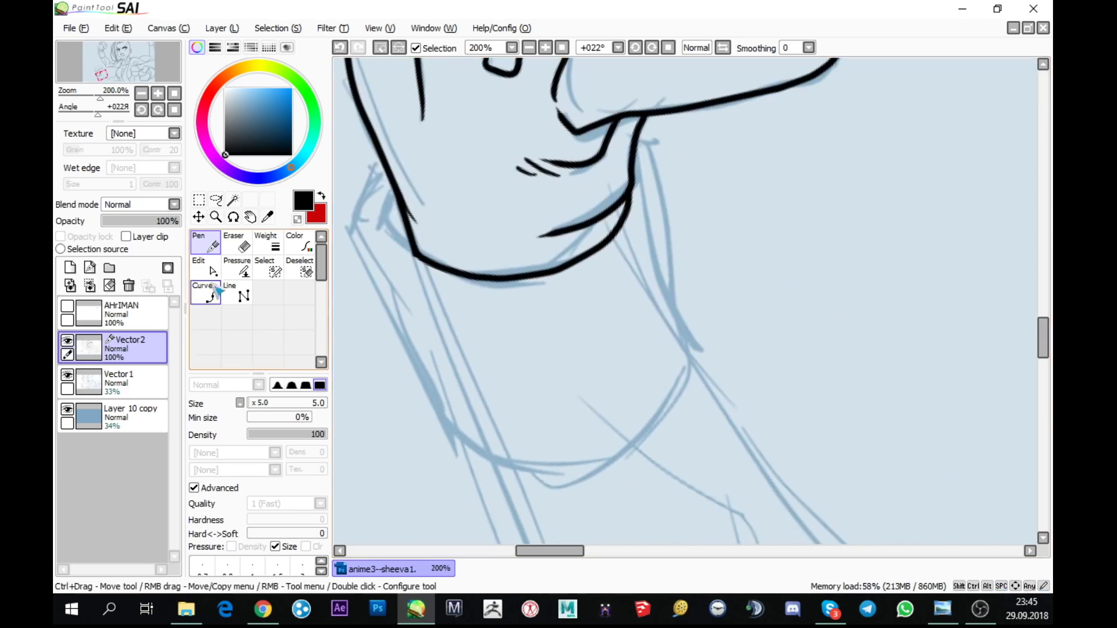
{"action": "left_click", "coordinate": [382, 164]}
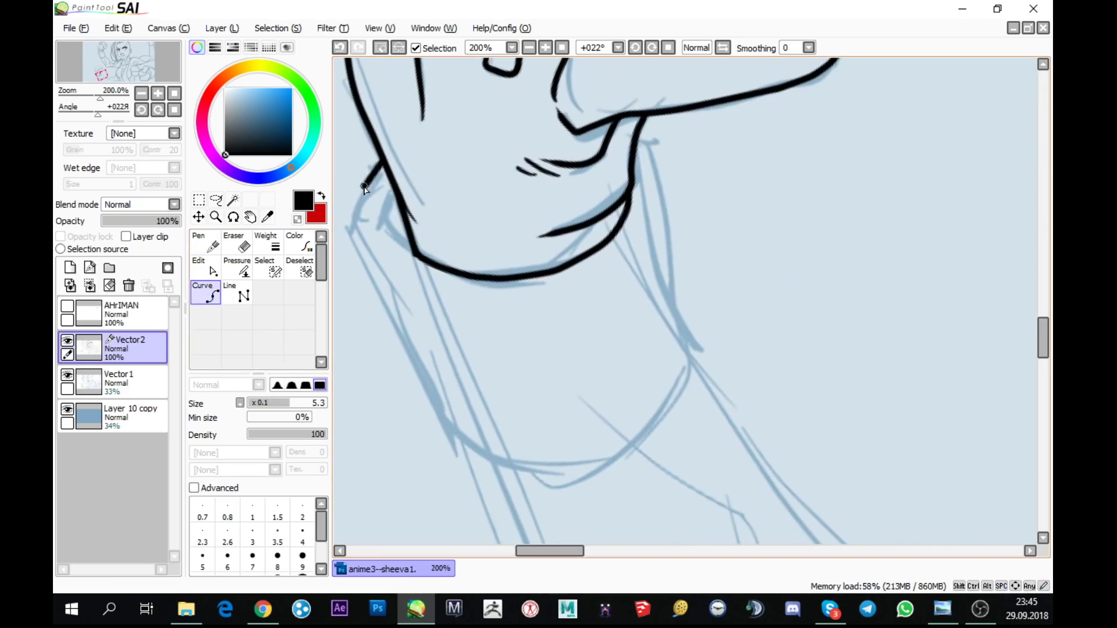
{"action": "left_click", "coordinate": [353, 228]}
{"action": "left_click", "coordinate": [403, 312]}
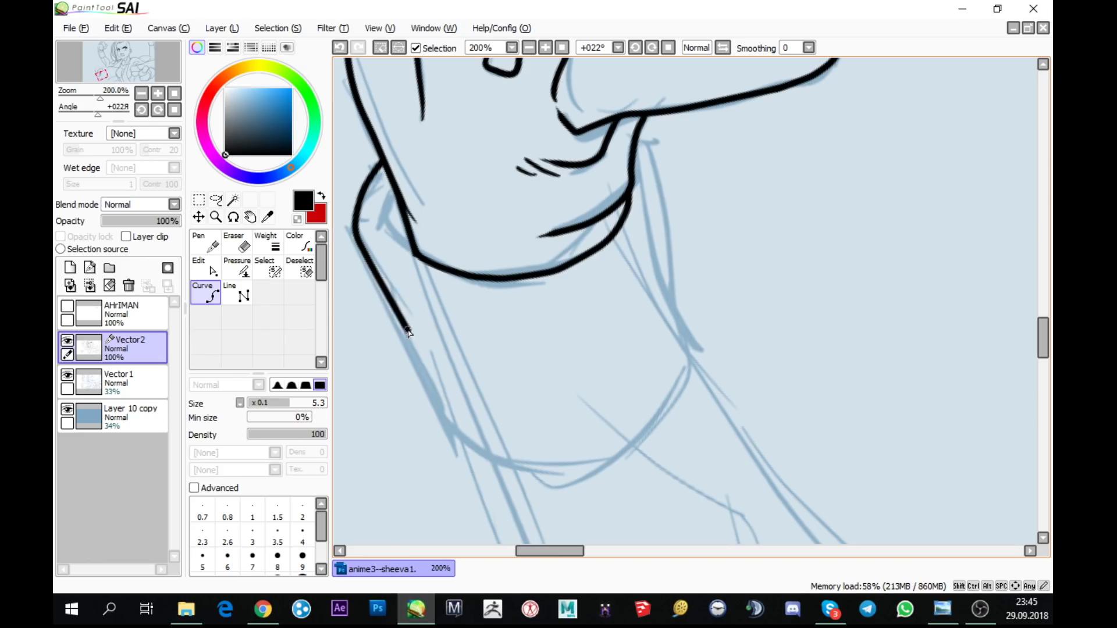
{"action": "left_click", "coordinate": [448, 443]}
{"action": "left_click", "coordinate": [550, 482]}
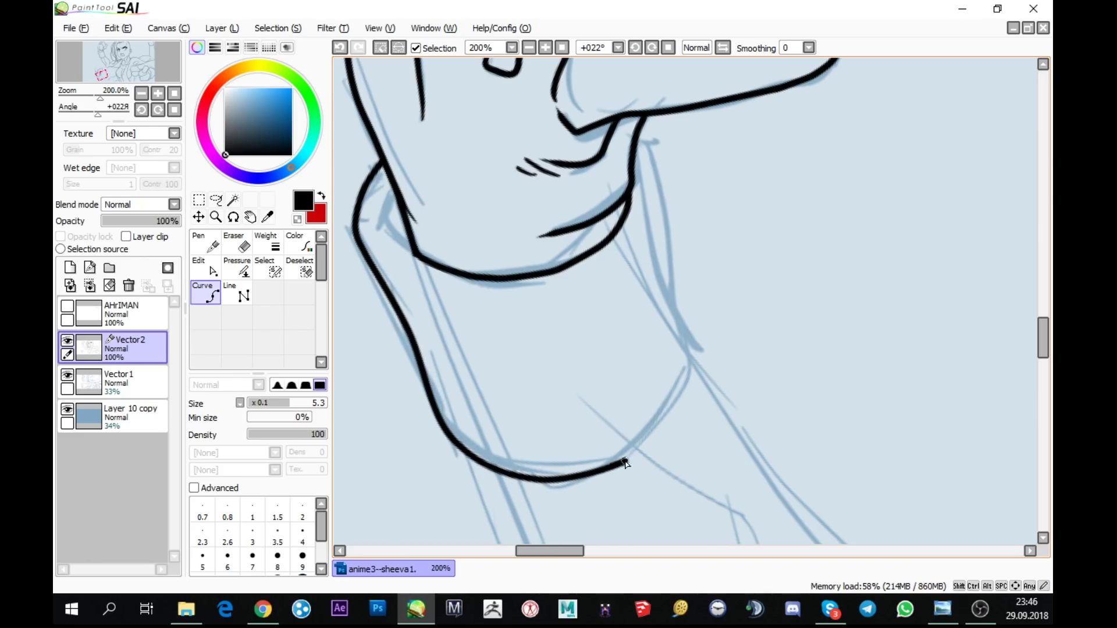
{"action": "left_click", "coordinate": [696, 357]}
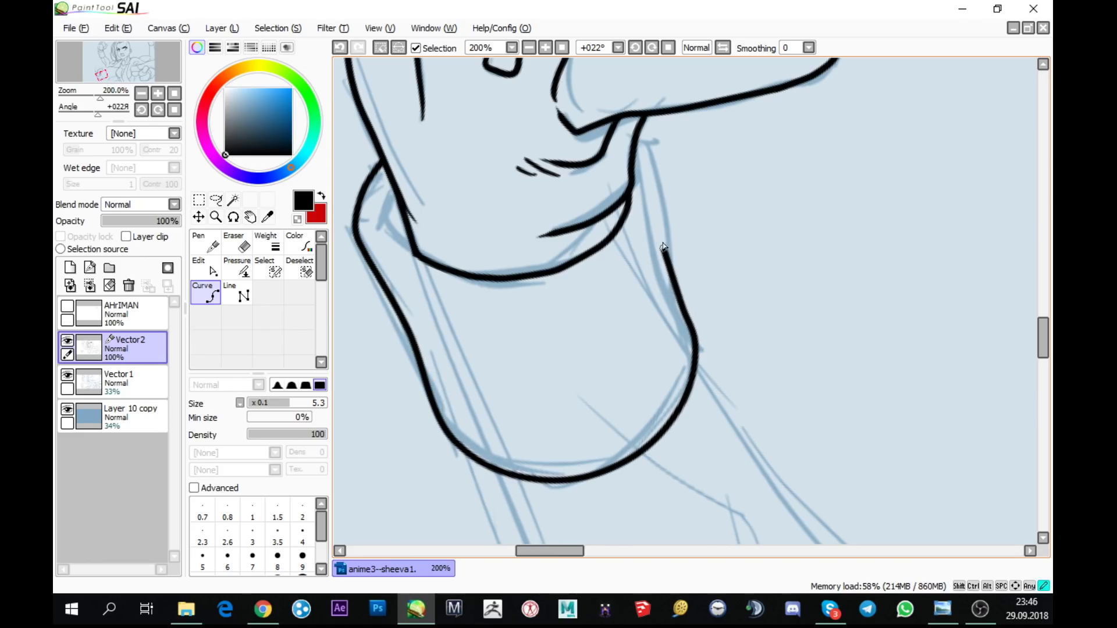
{"action": "double_click", "coordinate": [644, 139]}
- Ink the hand's outer side and the outline of the fist's large upper finger with the Pen
{"action": "left_click_drag", "start_coordinate": [767, 198], "coordinate": [767, 219]}
{"action": "scroll", "coordinate": [826, 285], "scroll_direction": "up", "scroll_amount": 5}
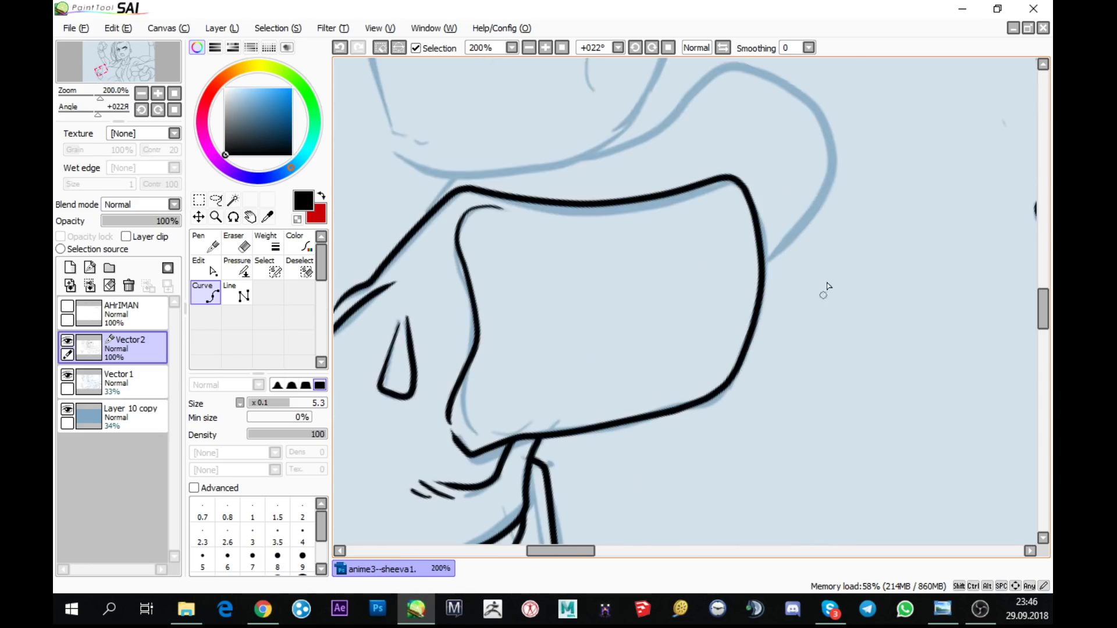
{"action": "left_click_drag", "start_coordinate": [1001, 82], "coordinate": [518, 189]}
{"action": "left_click_drag", "start_coordinate": [558, 288], "coordinate": [494, 326]}
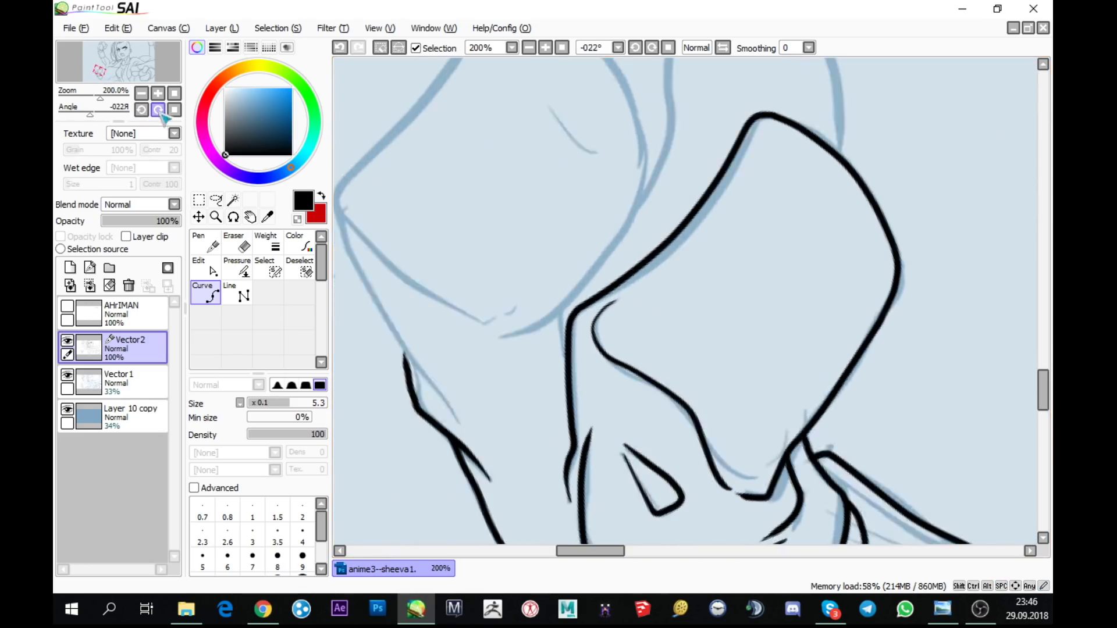
{"action": "left_click", "coordinate": [210, 247]}
{"action": "left_click_drag", "start_coordinate": [524, 175], "coordinate": [408, 395]}
{"action": "scroll", "coordinate": [408, 394], "scroll_direction": "up", "scroll_amount": 1}
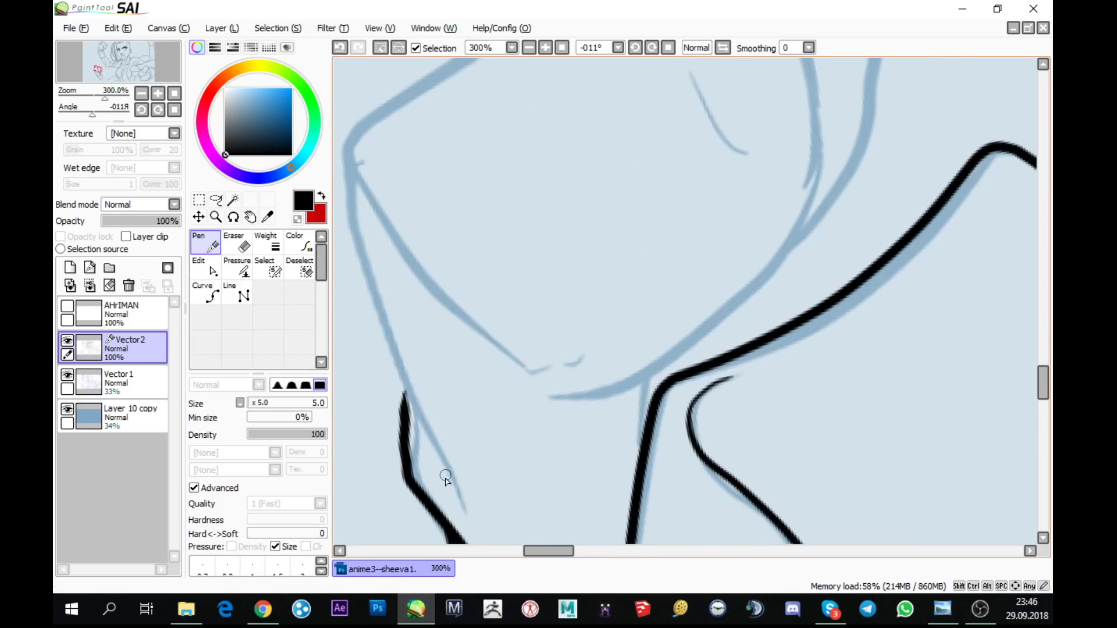
{"action": "mouse_move", "coordinate": [448, 489]}
{"action": "left_mouse_down"}
{"action": "mouse_move", "coordinate": [358, 255]}
{"action": "mouse_move", "coordinate": [350, 140]}
{"action": "mouse_move", "coordinate": [367, 120]}
{"action": "left_mouse_up"}
{"action": "mouse_move", "coordinate": [493, 113]}
{"action": "left_mouse_down"}
{"action": "mouse_move", "coordinate": [583, 155]}
{"action": "mouse_move", "coordinate": [588, 242]}
{"action": "mouse_move", "coordinate": [407, 459]}
{"action": "mouse_move", "coordinate": [543, 186]}
{"action": "mouse_move", "coordinate": [590, 120]}
{"action": "mouse_move", "coordinate": [717, 151]}
{"action": "mouse_move", "coordinate": [839, 358]}
{"action": "mouse_move", "coordinate": [815, 542]}
{"action": "left_mouse_up"}
{"action": "mouse_move", "coordinate": [814, 542]}
{"action": "left_mouse_down"}
{"action": "mouse_move", "coordinate": [903, 379]}
{"action": "mouse_move", "coordinate": [593, 256]}
{"action": "mouse_move", "coordinate": [503, 373]}
{"action": "left_mouse_up"}
{"action": "left_click_drag", "start_coordinate": [594, 341], "coordinate": [750, 392]}
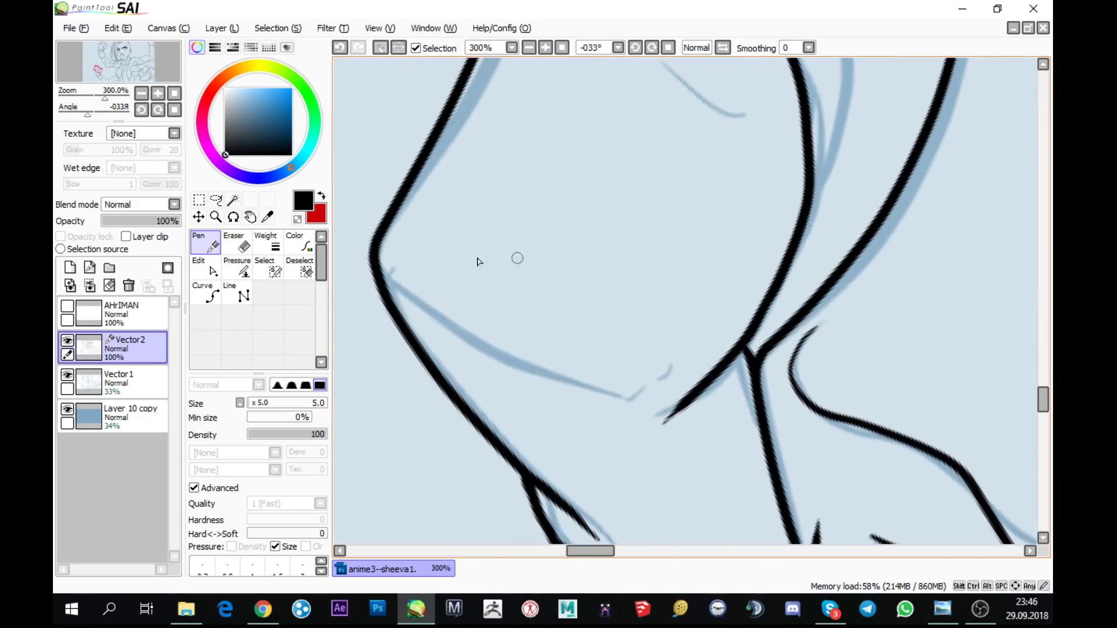
- Ink the fold across the upper finger's base and the rounded fingertip showing between the two large fingers
{"action": "mouse_move", "coordinate": [384, 263]}
{"action": "left_mouse_down"}
{"action": "mouse_move", "coordinate": [414, 300]}
{"action": "mouse_move", "coordinate": [636, 400]}
{"action": "mouse_move", "coordinate": [701, 349]}
{"action": "left_mouse_up"}
{"action": "left_click_drag", "start_coordinate": [885, 273], "coordinate": [686, 511]}
{"action": "left_click_drag", "start_coordinate": [873, 257], "coordinate": [562, 381]}
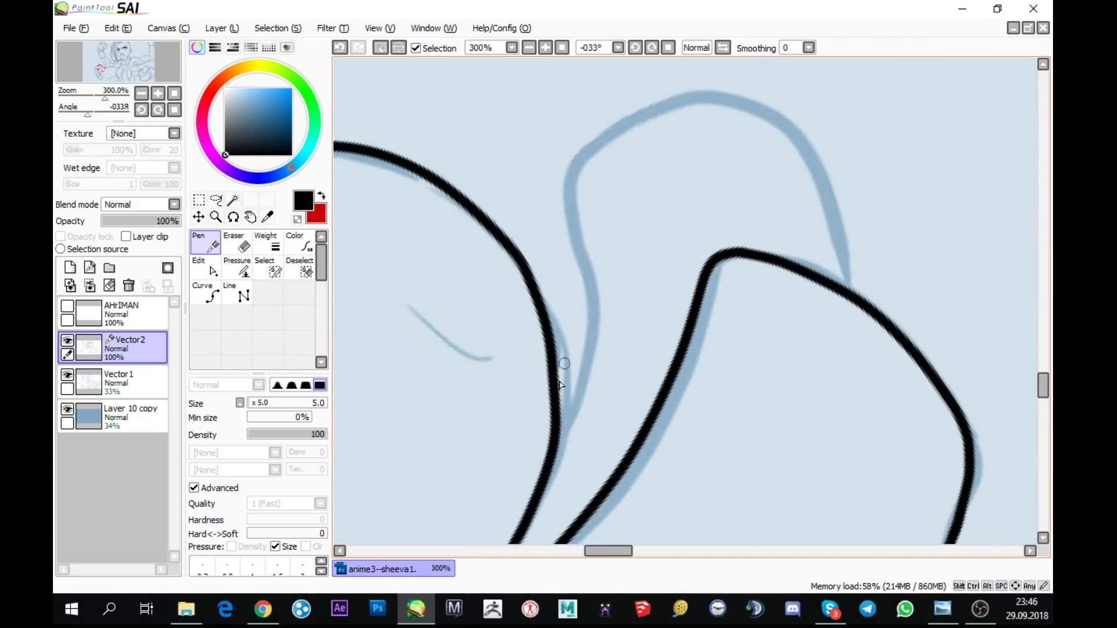
{"action": "mouse_move", "coordinate": [554, 448]}
{"action": "left_mouse_down"}
{"action": "mouse_move", "coordinate": [589, 346]}
{"action": "mouse_move", "coordinate": [580, 166]}
{"action": "mouse_move", "coordinate": [671, 81]}
{"action": "mouse_move", "coordinate": [814, 131]}
{"action": "mouse_move", "coordinate": [857, 296]}
{"action": "left_mouse_up"}
{"action": "scroll", "coordinate": [857, 297], "scroll_direction": "down", "scroll_amount": 6}
- Ink the upper contour of the lower arm from the elbow crease up toward the torso with the Pen
{"action": "left_click_drag", "start_coordinate": [1007, 341], "coordinate": [734, 441]}
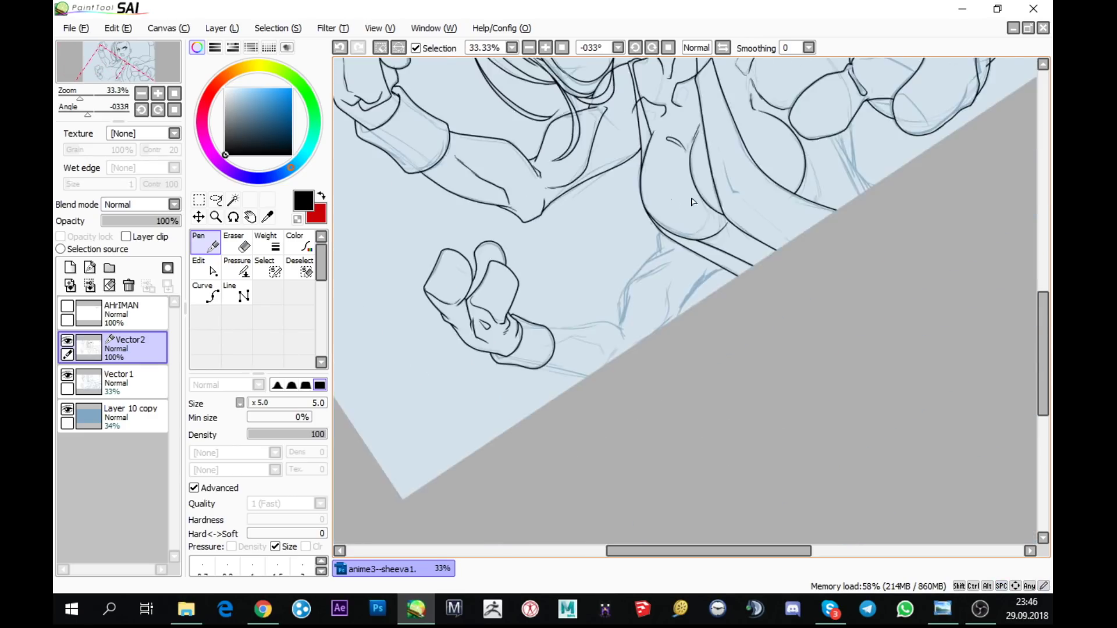
{"action": "scroll", "coordinate": [700, 288], "scroll_direction": "up", "scroll_amount": 1}
{"action": "scroll", "coordinate": [701, 288], "scroll_direction": "up", "scroll_amount": 2}
{"action": "left_click_drag", "start_coordinate": [672, 320], "coordinate": [700, 355]}
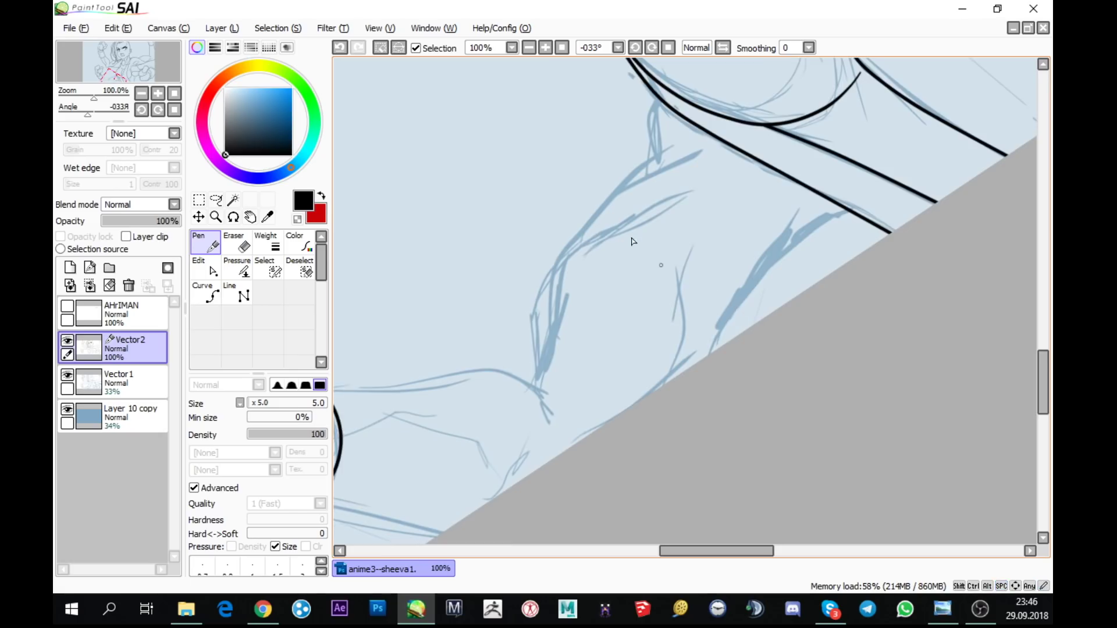
{"action": "scroll", "coordinate": [533, 379], "scroll_direction": "up", "scroll_amount": 1}
{"action": "mouse_move", "coordinate": [615, 356]}
{"action": "left_mouse_down"}
{"action": "mouse_move", "coordinate": [482, 442]}
{"action": "mouse_move", "coordinate": [495, 320]}
{"action": "mouse_move", "coordinate": [550, 223]}
{"action": "mouse_move", "coordinate": [618, 160]}
{"action": "mouse_move", "coordinate": [707, 118]}
{"action": "left_mouse_up"}
- Ink short strokes joining the arm contour to the torso line and a curved line bridging the gap above the arm
{"action": "scroll", "coordinate": [599, 249], "scroll_direction": "up", "scroll_amount": 2}
{"action": "mouse_move", "coordinate": [526, 292]}
{"action": "left_mouse_down"}
{"action": "mouse_move", "coordinate": [656, 285]}
{"action": "mouse_move", "coordinate": [688, 325]}
{"action": "left_mouse_up"}
{"action": "scroll", "coordinate": [670, 290], "scroll_direction": "up", "scroll_amount": 3}
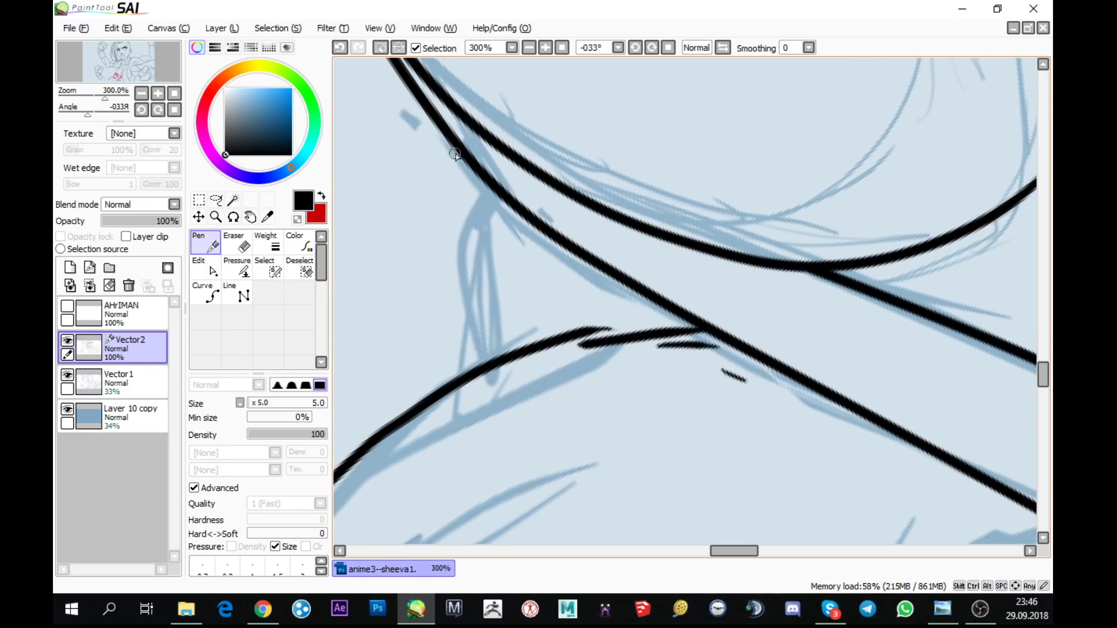
{"action": "left_click_drag", "start_coordinate": [454, 144], "coordinate": [434, 253]}
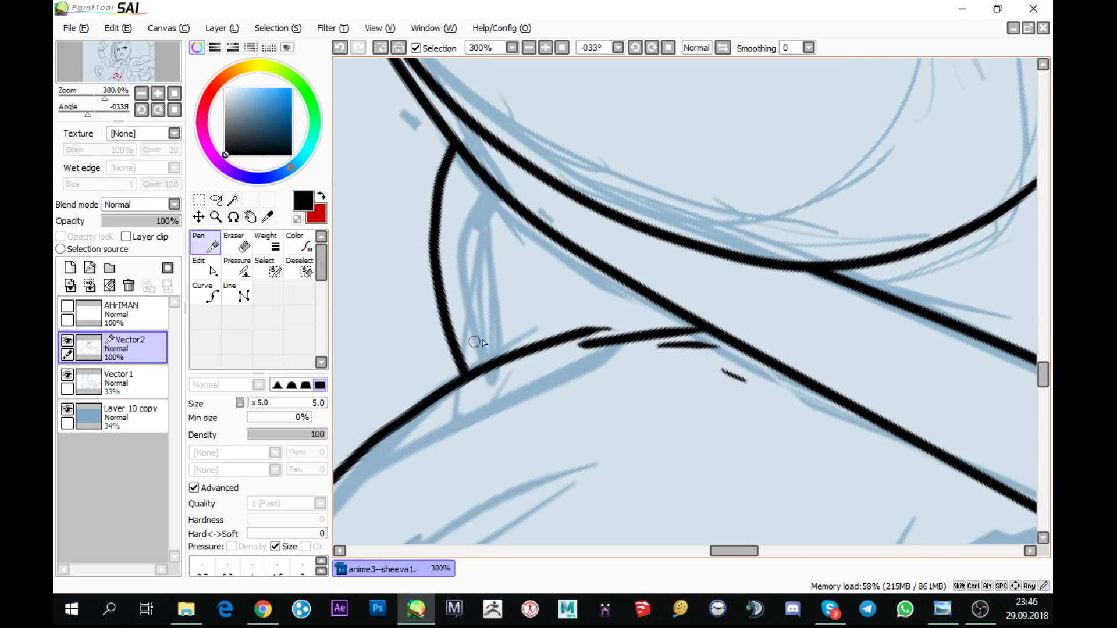
{"action": "scroll", "coordinate": [474, 343], "scroll_direction": "down", "scroll_amount": 5}
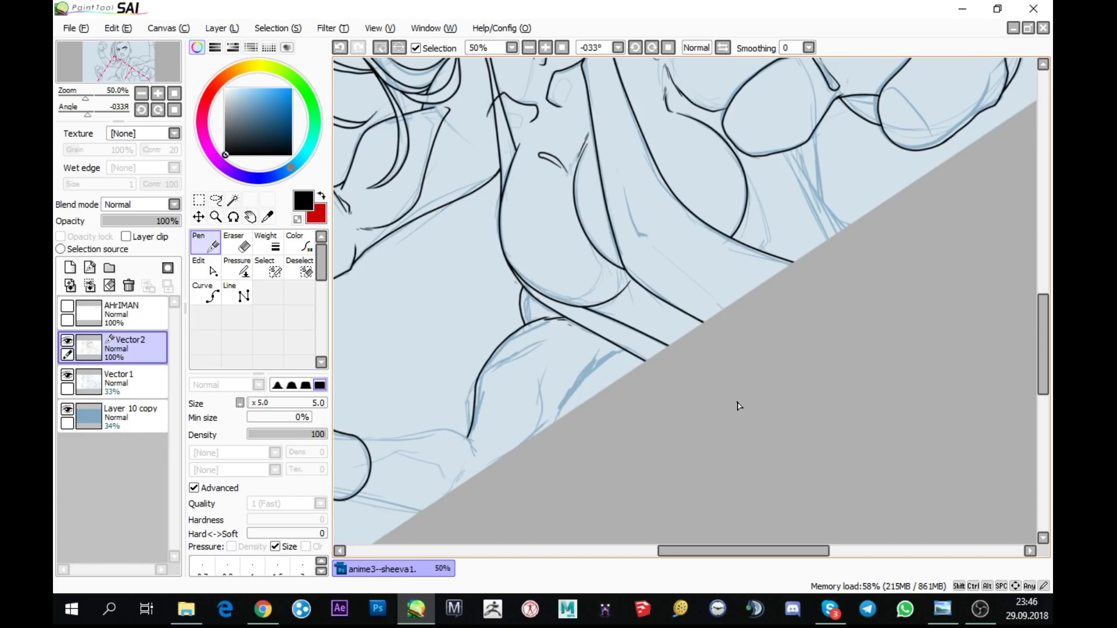
- Ink the inner muscle line along the lower upper arm, finish its tip with short strokes, and ink the arm's underside up to the strap
{"action": "scroll", "coordinate": [715, 364], "scroll_direction": "up", "scroll_amount": 2}
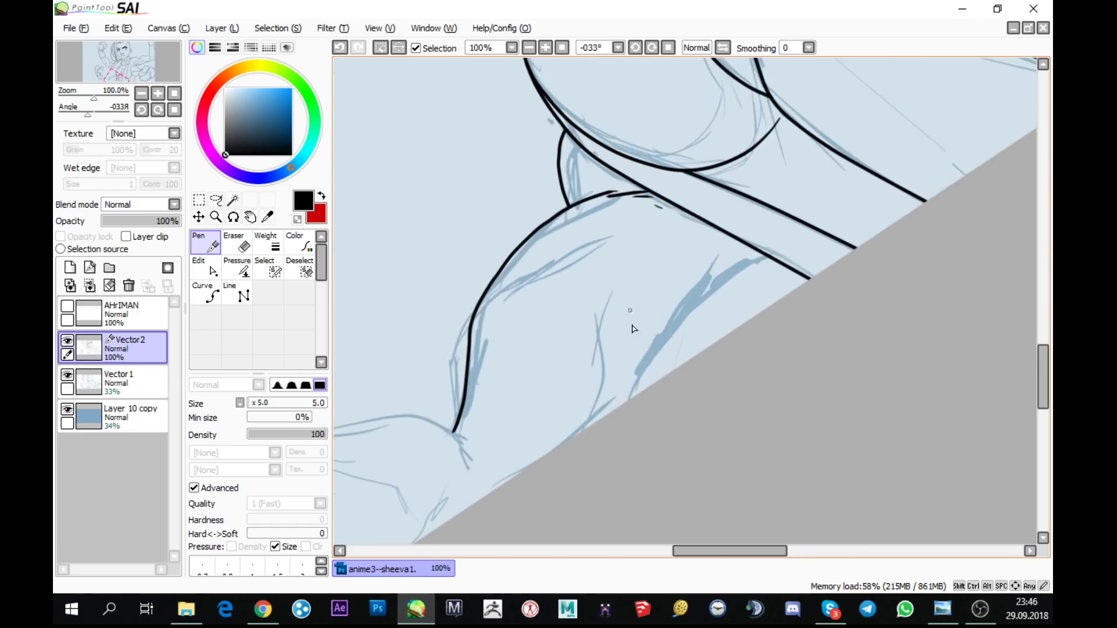
{"action": "scroll", "coordinate": [553, 337], "scroll_direction": "up", "scroll_amount": 1}
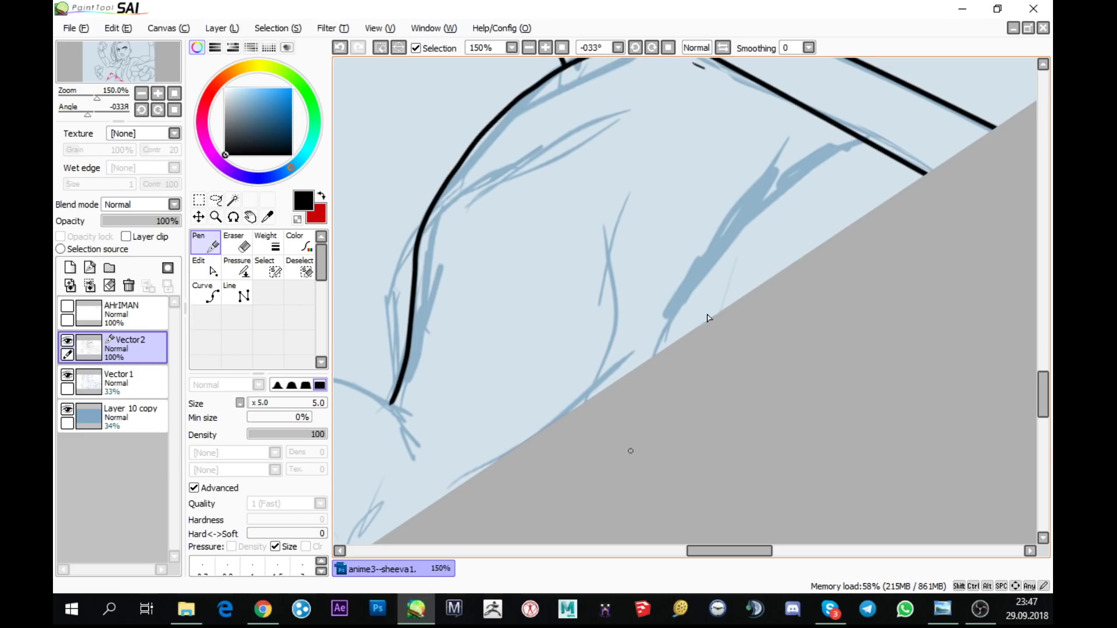
{"action": "scroll", "coordinate": [713, 361], "scroll_direction": "up", "scroll_amount": 2}
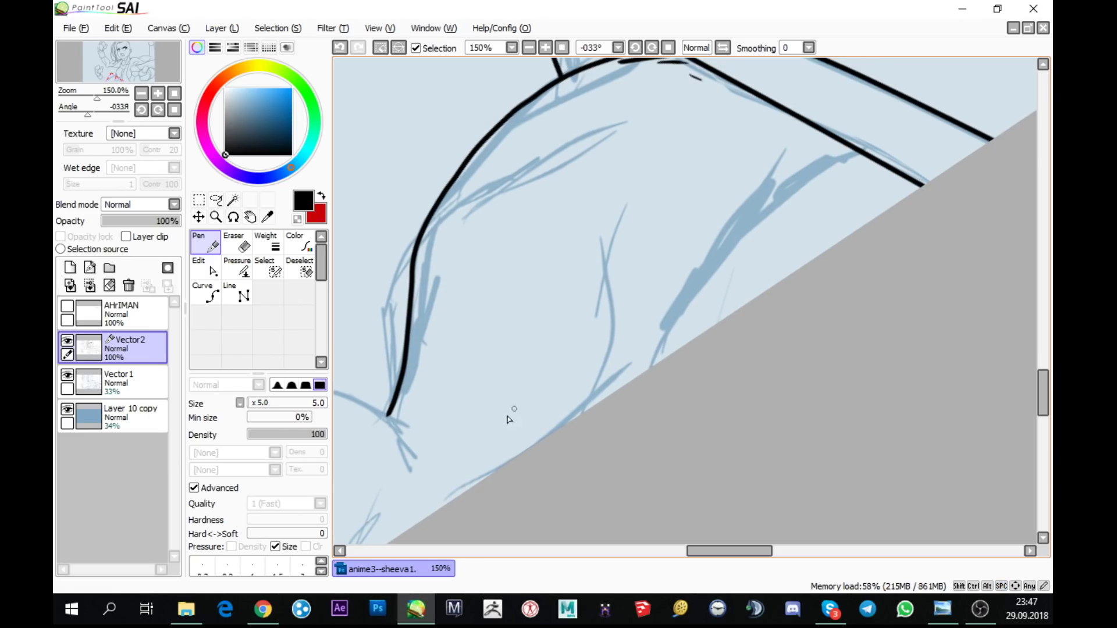
{"action": "mouse_move", "coordinate": [502, 415]}
{"action": "left_mouse_down"}
{"action": "mouse_move", "coordinate": [579, 371]}
{"action": "mouse_move", "coordinate": [701, 153]}
{"action": "left_mouse_up"}
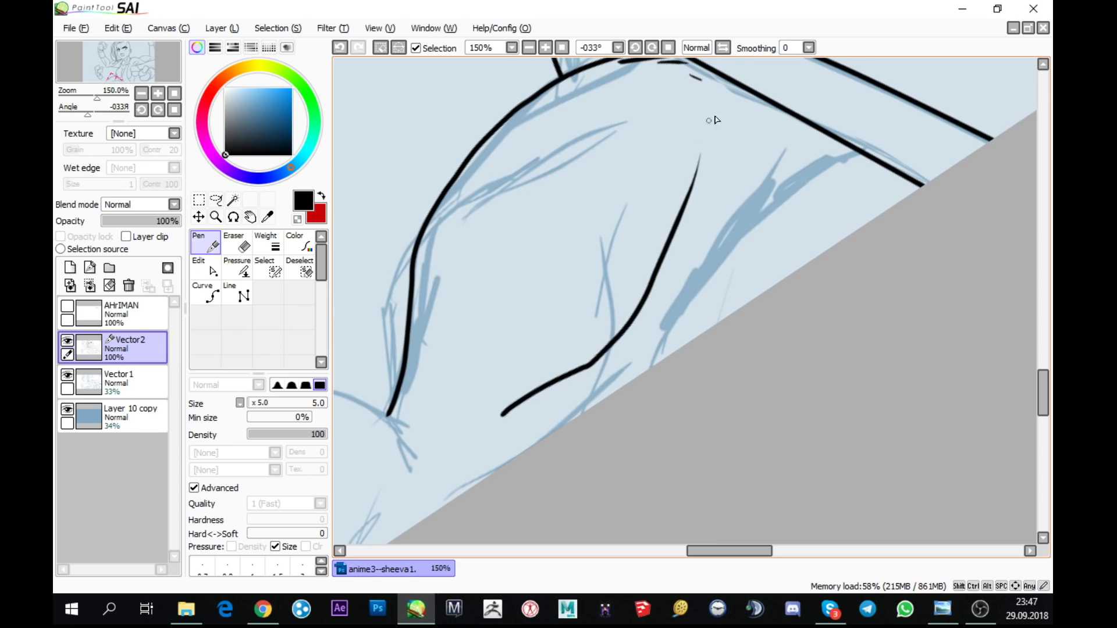
{"action": "key", "text": "ctrl+plus"}
{"action": "mouse_move", "coordinate": [572, 300]}
{"action": "left_mouse_down"}
{"action": "mouse_move", "coordinate": [596, 233]}
{"action": "mouse_move", "coordinate": [568, 287]}
{"action": "left_mouse_up"}
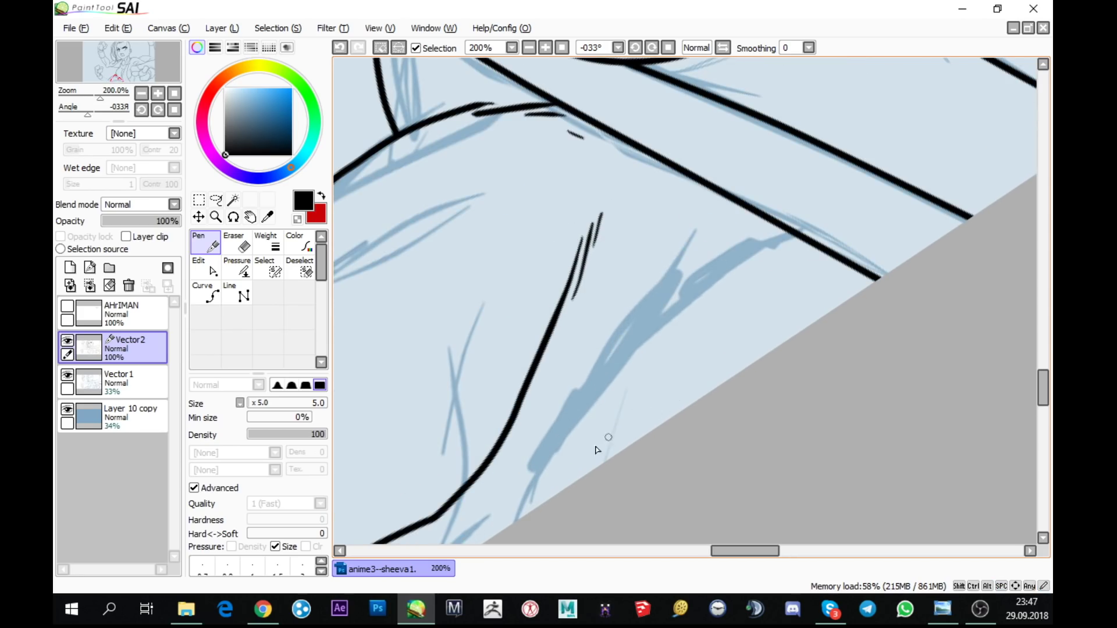
{"action": "mouse_move", "coordinate": [535, 514]}
{"action": "left_mouse_down"}
{"action": "mouse_move", "coordinate": [594, 457]}
{"action": "mouse_move", "coordinate": [560, 463]}
{"action": "mouse_move", "coordinate": [692, 273]}
{"action": "mouse_move", "coordinate": [814, 153]}
{"action": "left_mouse_up"}
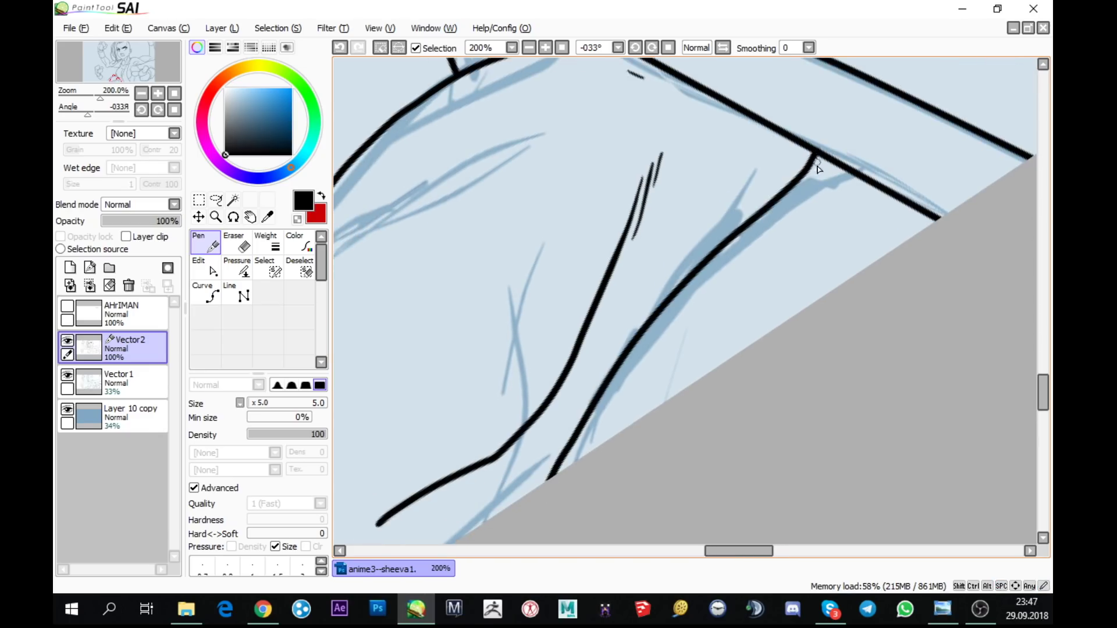
- Taper the elbow end of the inner muscle line with the Pressure tool
{"action": "scroll", "coordinate": [727, 349], "scroll_direction": "down", "scroll_amount": 1}
{"action": "left_click_drag", "start_coordinate": [722, 372], "coordinate": [739, 351]}
{"action": "scroll", "coordinate": [618, 281], "scroll_direction": "up", "scroll_amount": 1}
{"action": "left_click", "coordinate": [237, 268]}
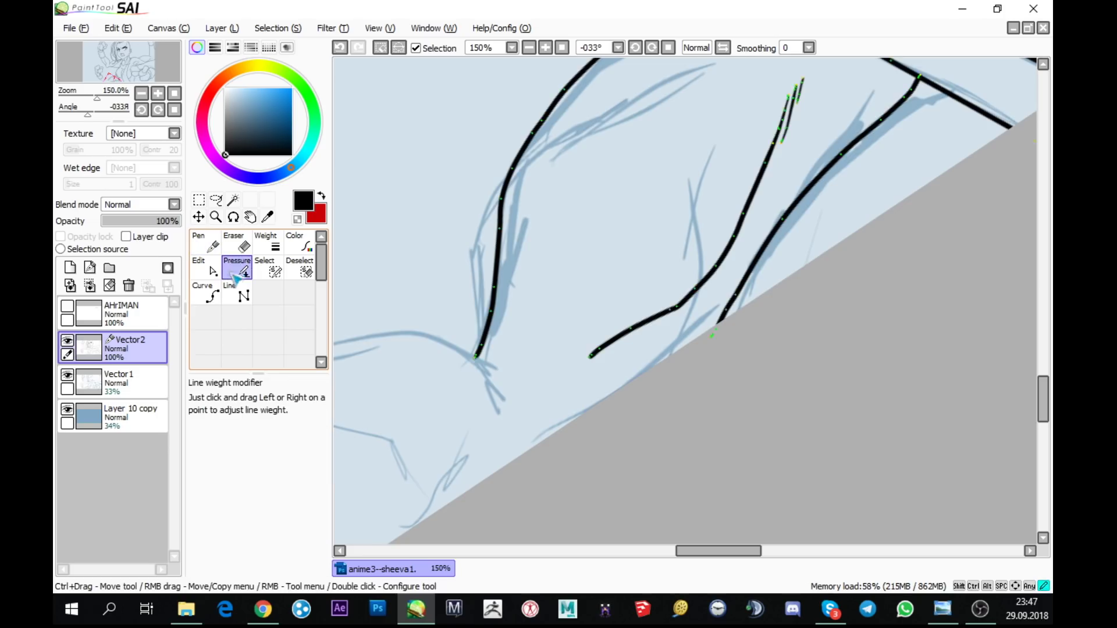
{"action": "left_click_drag", "start_coordinate": [599, 295], "coordinate": [591, 369]}
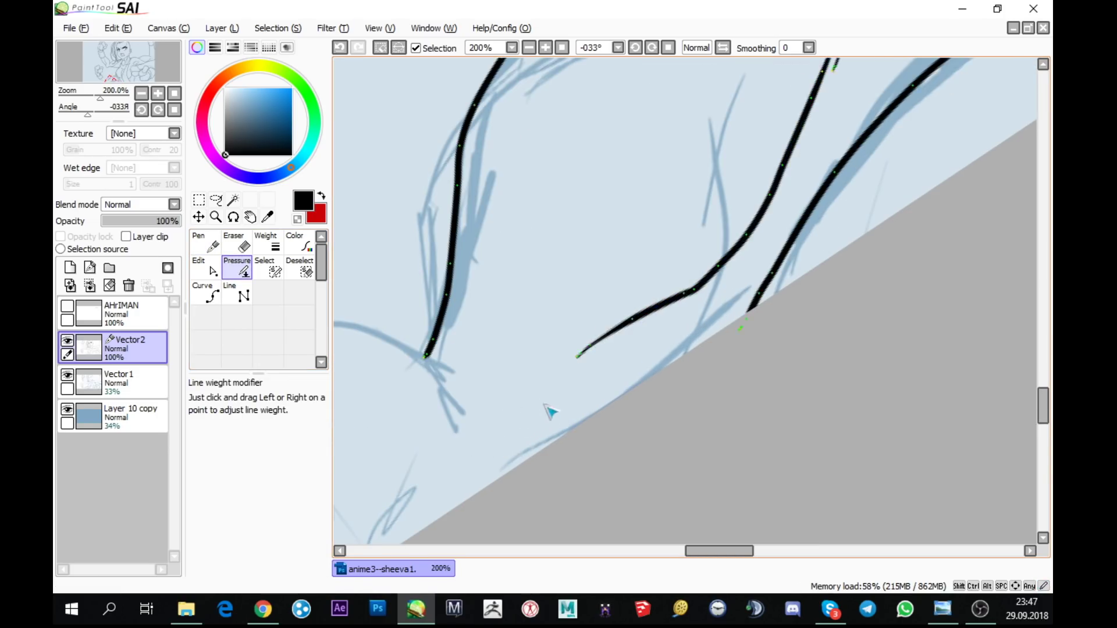
- Ink both forearm contours with the Pen, from the wristband down to the canvas edge and the elbow crease
{"action": "scroll", "coordinate": [573, 407], "scroll_direction": "down", "scroll_amount": 2}
{"action": "mouse_move", "coordinate": [654, 445]}
{"action": "left_mouse_down"}
{"action": "mouse_move", "coordinate": [891, 332]}
{"action": "mouse_move", "coordinate": [203, 164]}
{"action": "left_mouse_up"}
{"action": "key", "text": "n"}
{"action": "scroll", "coordinate": [648, 155], "scroll_direction": "up", "scroll_amount": 1}
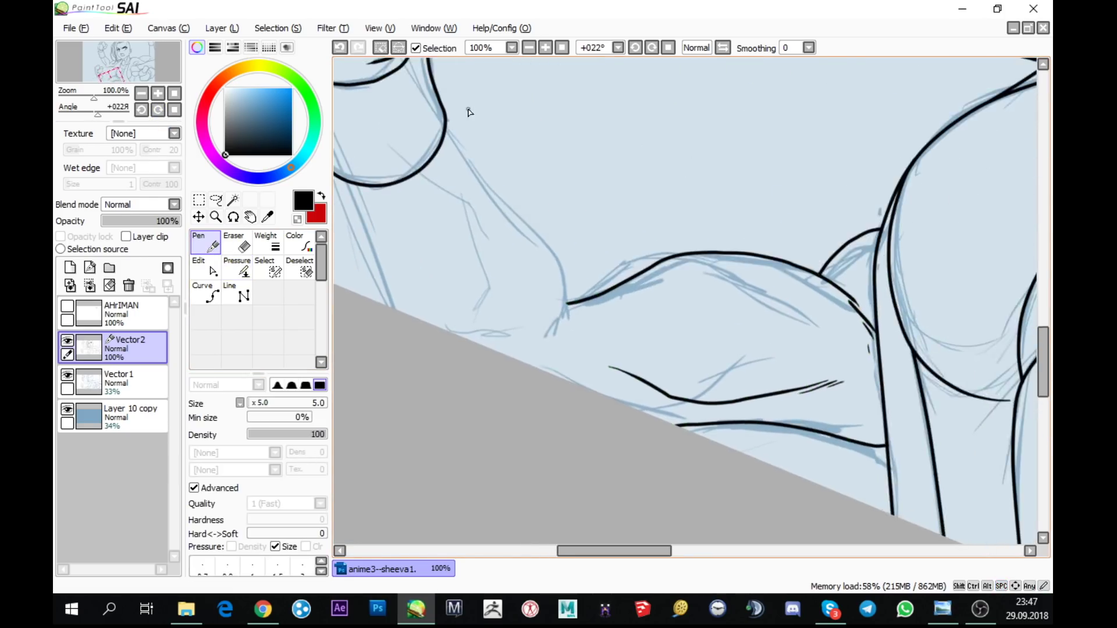
{"action": "mouse_move", "coordinate": [463, 110]}
{"action": "left_mouse_down"}
{"action": "mouse_move", "coordinate": [458, 200]}
{"action": "mouse_move", "coordinate": [417, 185]}
{"action": "mouse_move", "coordinate": [488, 384]}
{"action": "left_mouse_up"}
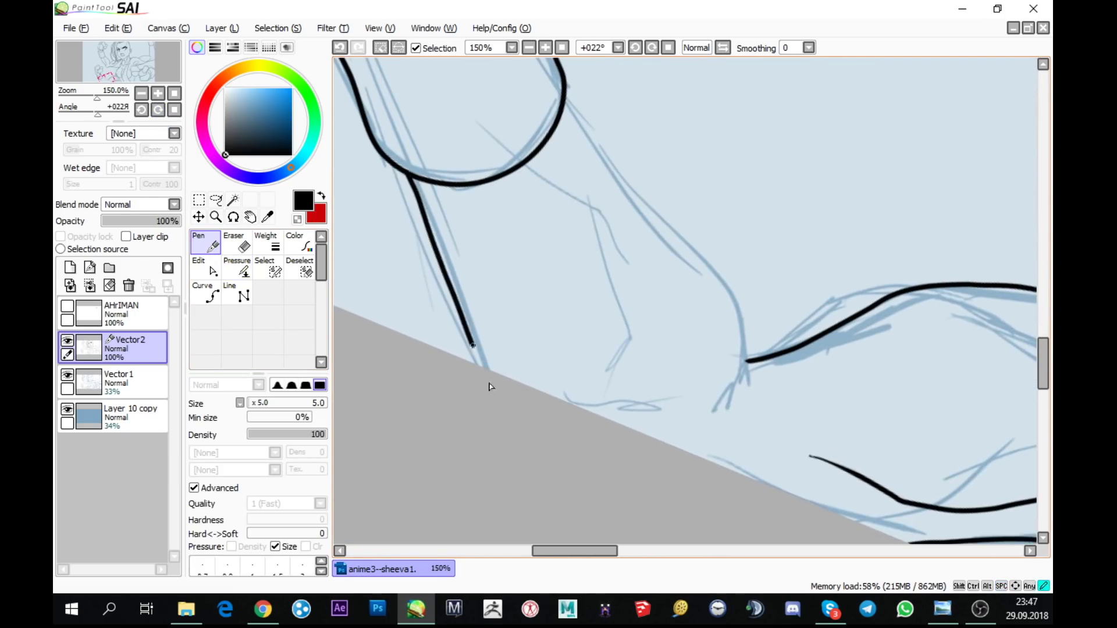
{"action": "mouse_move", "coordinate": [570, 120]}
{"action": "left_mouse_down"}
{"action": "mouse_move", "coordinate": [471, 150]}
{"action": "mouse_move", "coordinate": [524, 221]}
{"action": "mouse_move", "coordinate": [623, 317]}
{"action": "mouse_move", "coordinate": [619, 469]}
{"action": "left_mouse_up"}
- Ink tapering strokes at the elbow crease and the muscle line inside the lower forearm
{"action": "scroll", "coordinate": [618, 475], "scroll_direction": "up", "scroll_amount": 3}
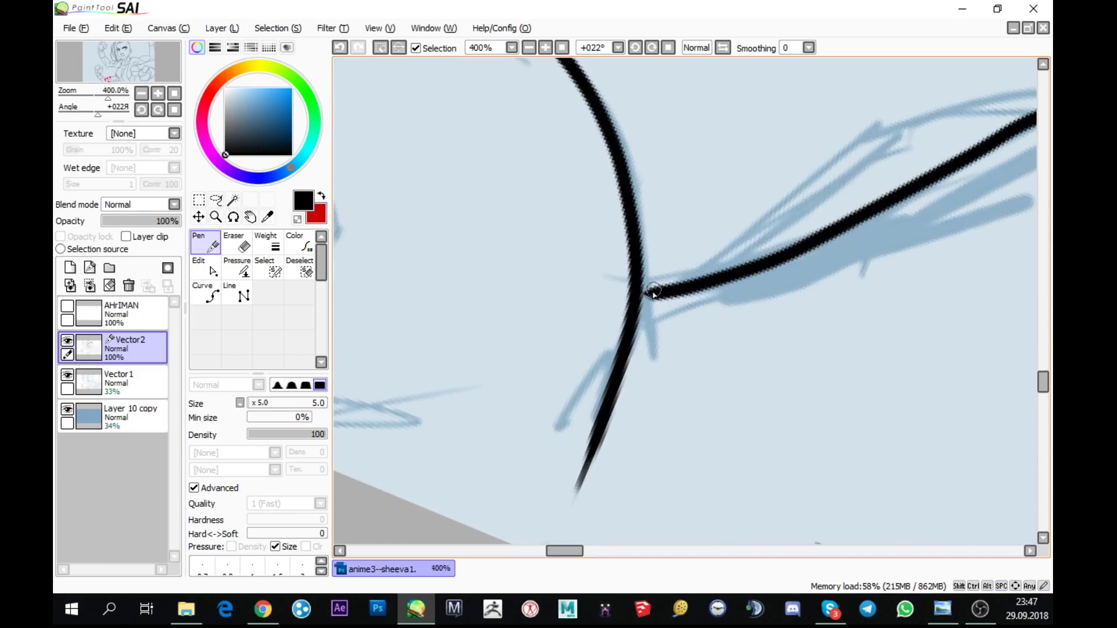
{"action": "mouse_move", "coordinate": [643, 284]}
{"action": "left_mouse_down"}
{"action": "mouse_move", "coordinate": [577, 530]}
{"action": "mouse_move", "coordinate": [549, 546]}
{"action": "mouse_move", "coordinate": [562, 526]}
{"action": "left_mouse_up"}
{"action": "scroll", "coordinate": [641, 465], "scroll_direction": "down", "scroll_amount": 1}
{"action": "scroll", "coordinate": [755, 442], "scroll_direction": "down", "scroll_amount": 1}
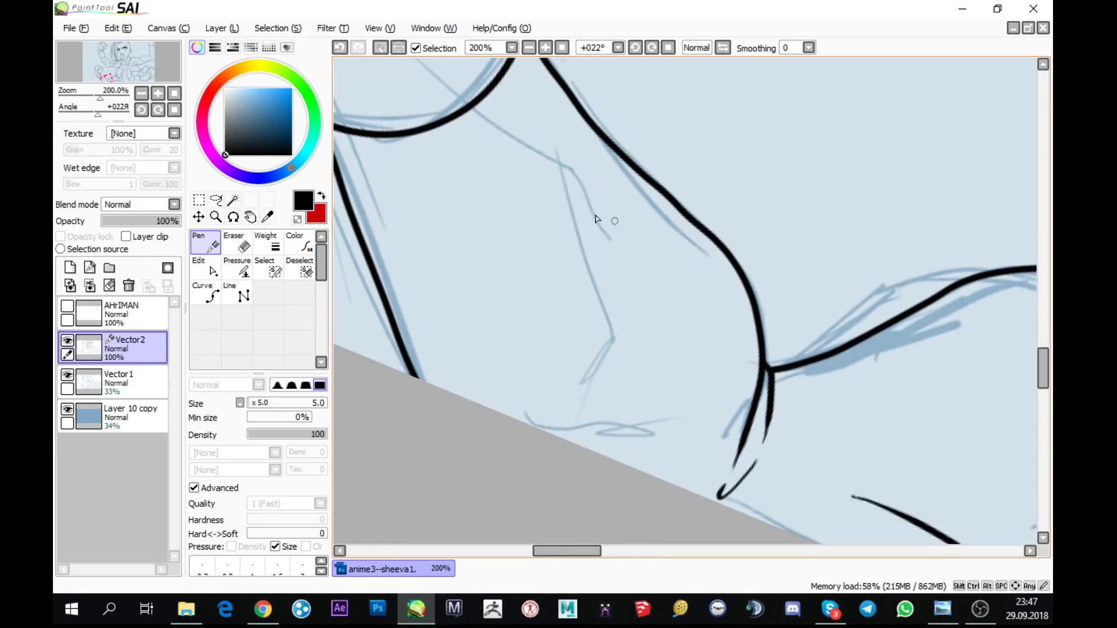
{"action": "mouse_move", "coordinate": [474, 109]}
{"action": "left_mouse_down"}
{"action": "mouse_move", "coordinate": [604, 212]}
{"action": "mouse_move", "coordinate": [639, 387]}
{"action": "mouse_move", "coordinate": [598, 460]}
{"action": "mouse_move", "coordinate": [641, 447]}
{"action": "mouse_move", "coordinate": [620, 464]}
{"action": "left_mouse_up"}
{"action": "scroll", "coordinate": [865, 207], "scroll_direction": "down", "scroll_amount": 1}
{"action": "scroll", "coordinate": [654, 197], "scroll_direction": "down", "scroll_amount": 1}
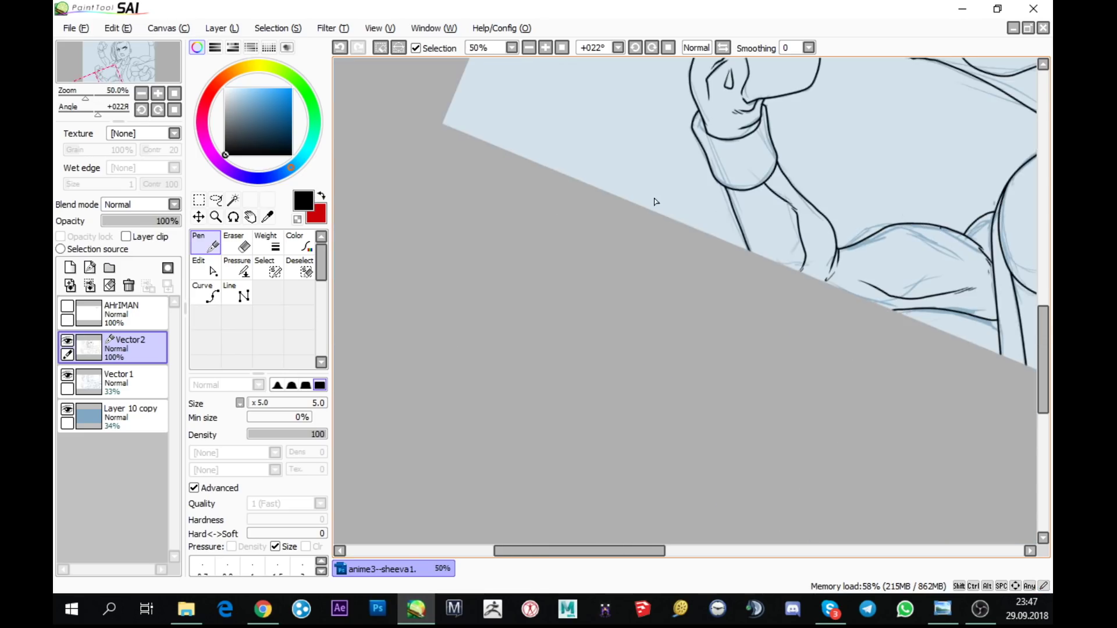
- Add short hatch strokes along the muscle of the lower upper arm with the Pen
{"action": "left_click", "coordinate": [141, 110]}
{"action": "scroll", "coordinate": [646, 292], "scroll_direction": "up", "scroll_amount": 1}
{"action": "scroll", "coordinate": [553, 245], "scroll_direction": "up", "scroll_amount": 1}
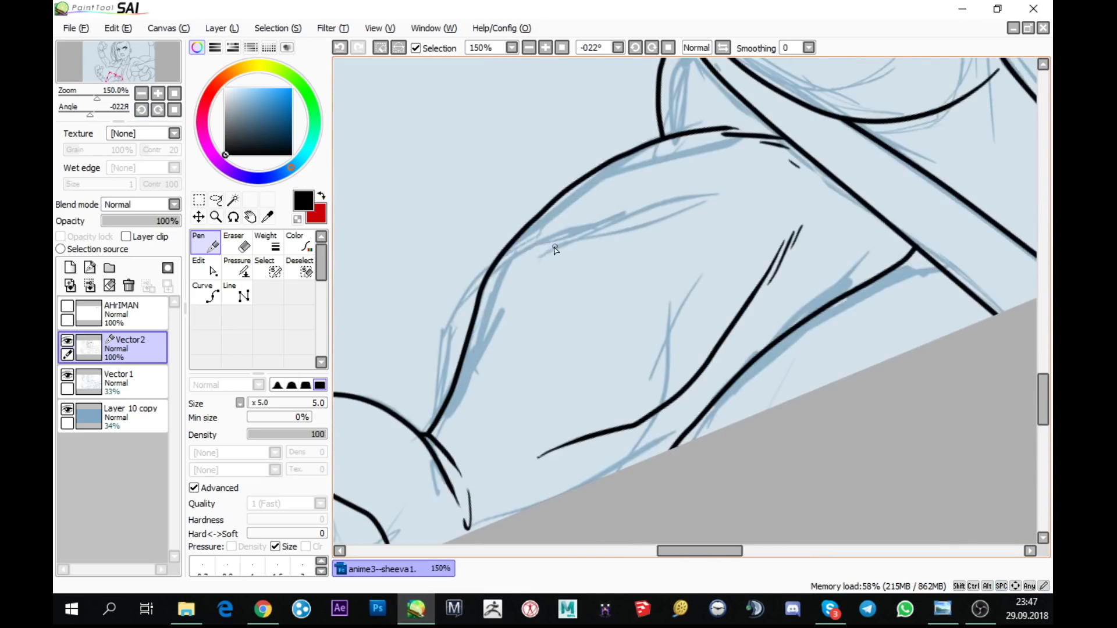
{"action": "left_click_drag", "start_coordinate": [529, 235], "coordinate": [573, 212]}
{"action": "mouse_move", "coordinate": [515, 320]}
{"action": "left_mouse_down"}
{"action": "mouse_move", "coordinate": [547, 295]}
{"action": "mouse_move", "coordinate": [542, 307]}
{"action": "left_mouse_up"}
{"action": "left_click_drag", "start_coordinate": [614, 353], "coordinate": [635, 312]}
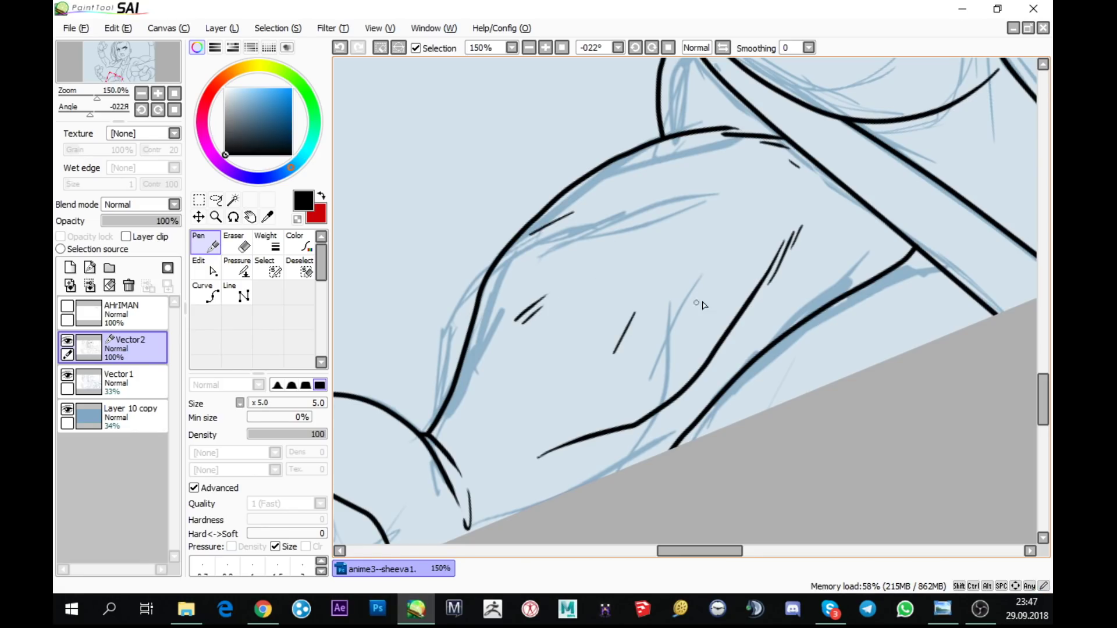
{"action": "left_click_drag", "start_coordinate": [702, 304], "coordinate": [714, 280]}
{"action": "scroll", "coordinate": [734, 271], "scroll_direction": "down", "scroll_amount": 4}
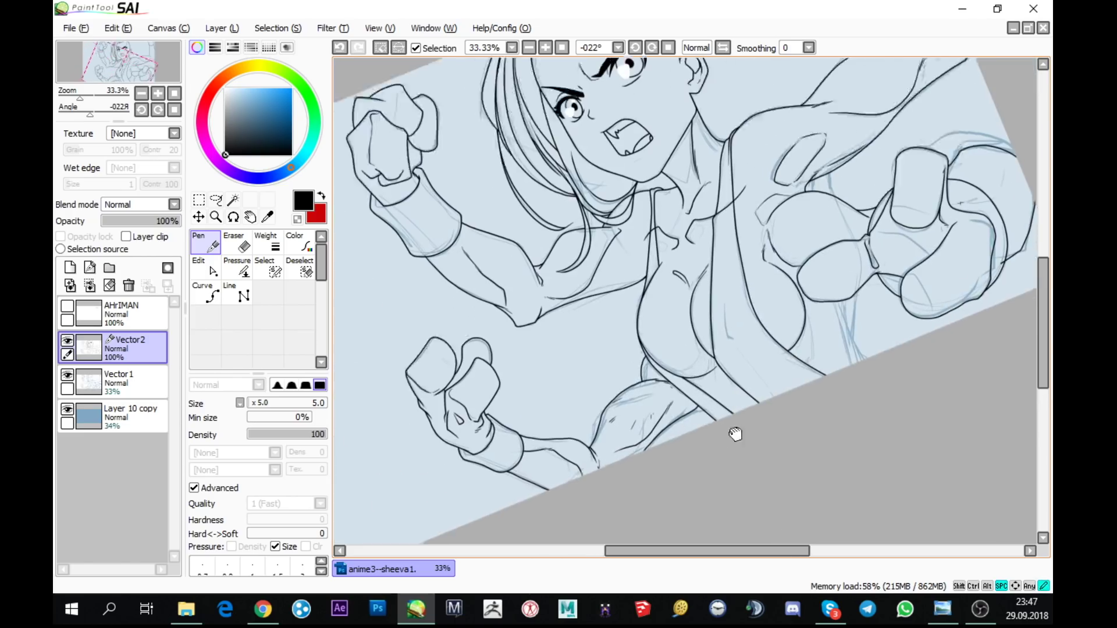
- Add short hatch strokes across the raised arm's shoulder, between its upper contour and the oval muscle shape
{"action": "scroll", "coordinate": [893, 312], "scroll_direction": "left", "scroll_amount": 2}
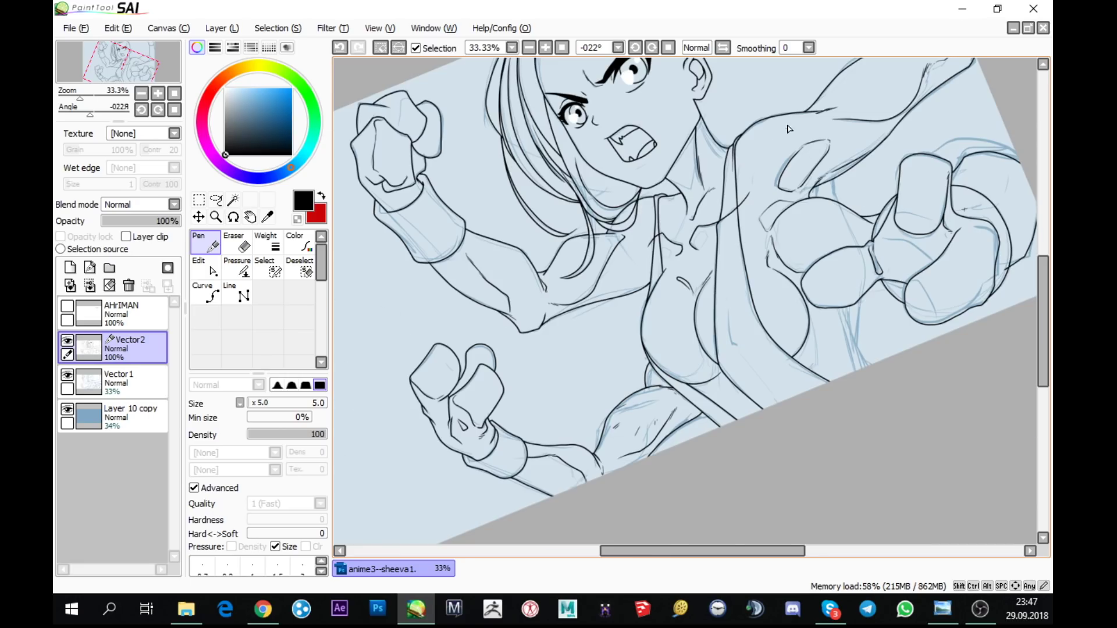
{"action": "scroll", "coordinate": [895, 217], "scroll_direction": "up", "scroll_amount": 4}
{"action": "left_click_drag", "start_coordinate": [895, 217], "coordinate": [862, 272]}
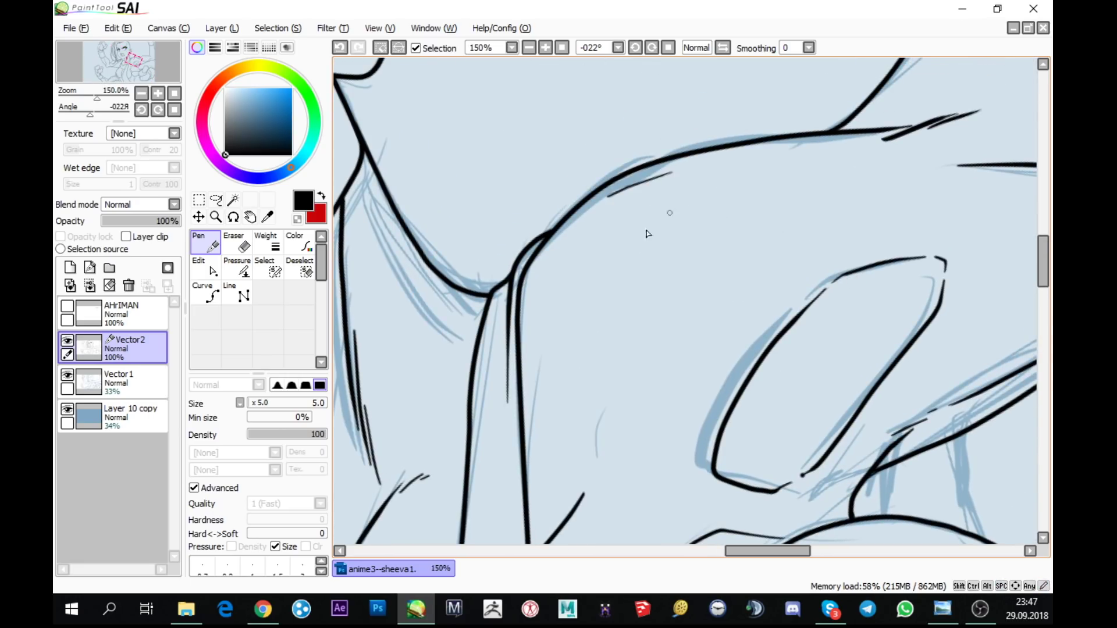
{"action": "mouse_move", "coordinate": [589, 279]}
{"action": "left_mouse_down"}
{"action": "mouse_move", "coordinate": [626, 254]}
{"action": "mouse_move", "coordinate": [618, 263]}
{"action": "left_mouse_up"}
{"action": "left_click_drag", "start_coordinate": [739, 291], "coordinate": [759, 265]}
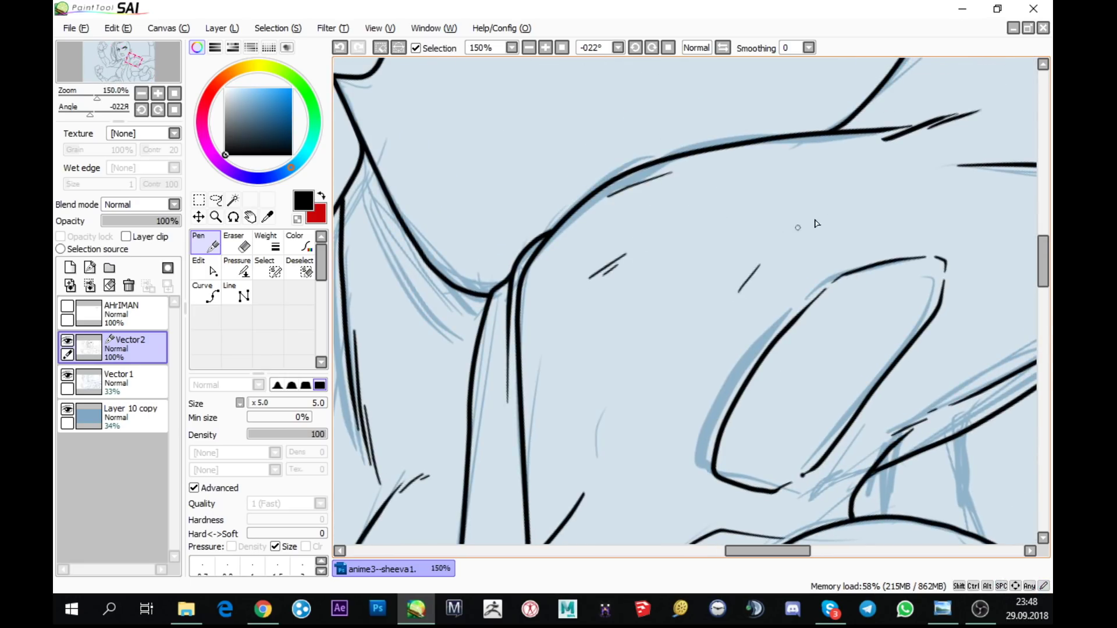
{"action": "left_click_drag", "start_coordinate": [847, 245], "coordinate": [852, 238]}
{"action": "scroll", "coordinate": [867, 232], "scroll_direction": "down", "scroll_amount": 3}
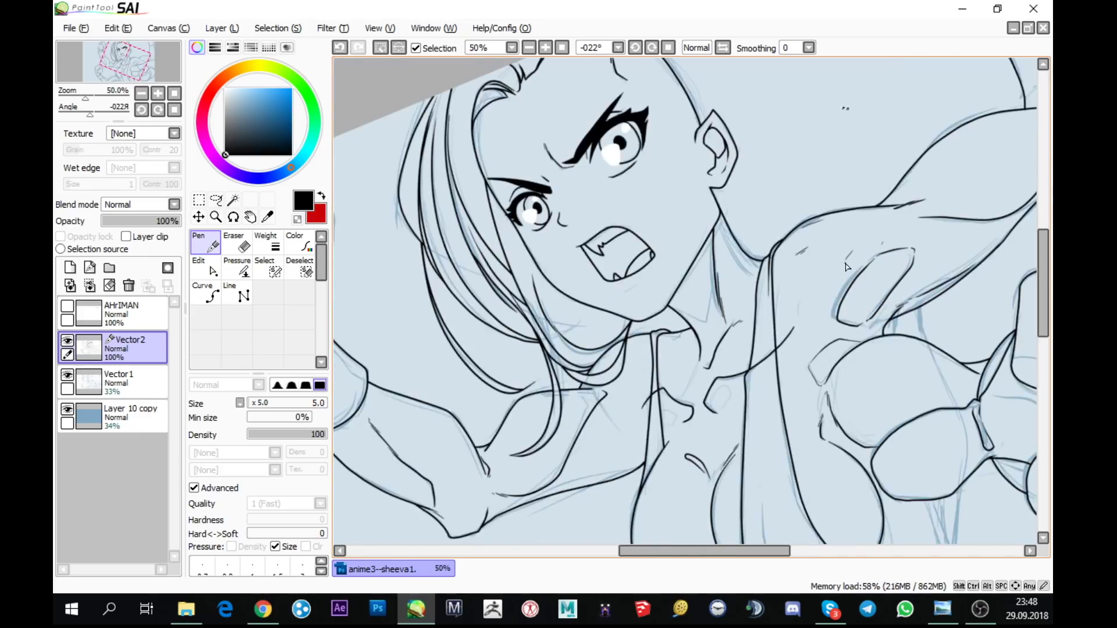
- Straighten the canvas rotation and ink a short crease below the lower lip
{"action": "key", "text": "Home"}
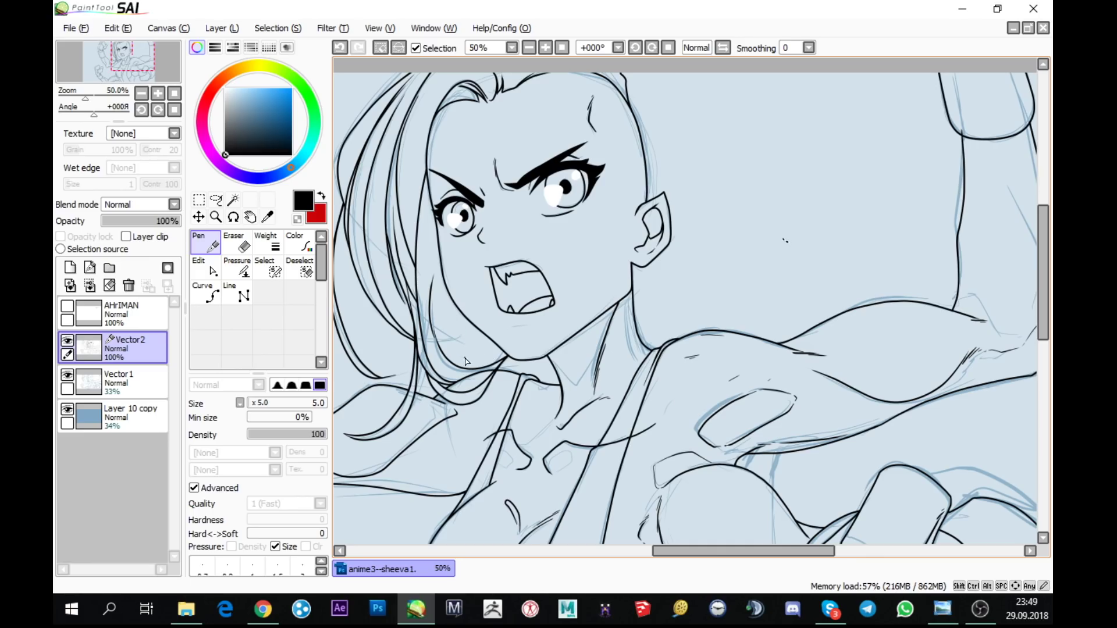
{"action": "scroll", "coordinate": [503, 320], "scroll_direction": "up", "scroll_amount": 2}
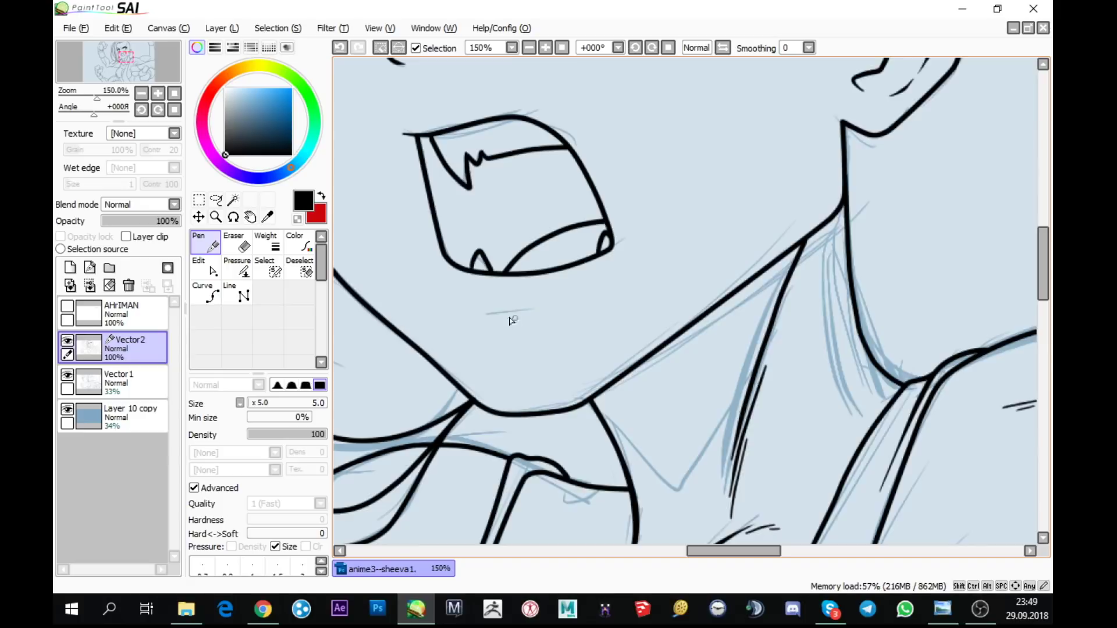
{"action": "left_click_drag", "start_coordinate": [488, 316], "coordinate": [549, 308]}
{"action": "scroll", "coordinate": [825, 313], "scroll_direction": "down", "scroll_amount": 3}
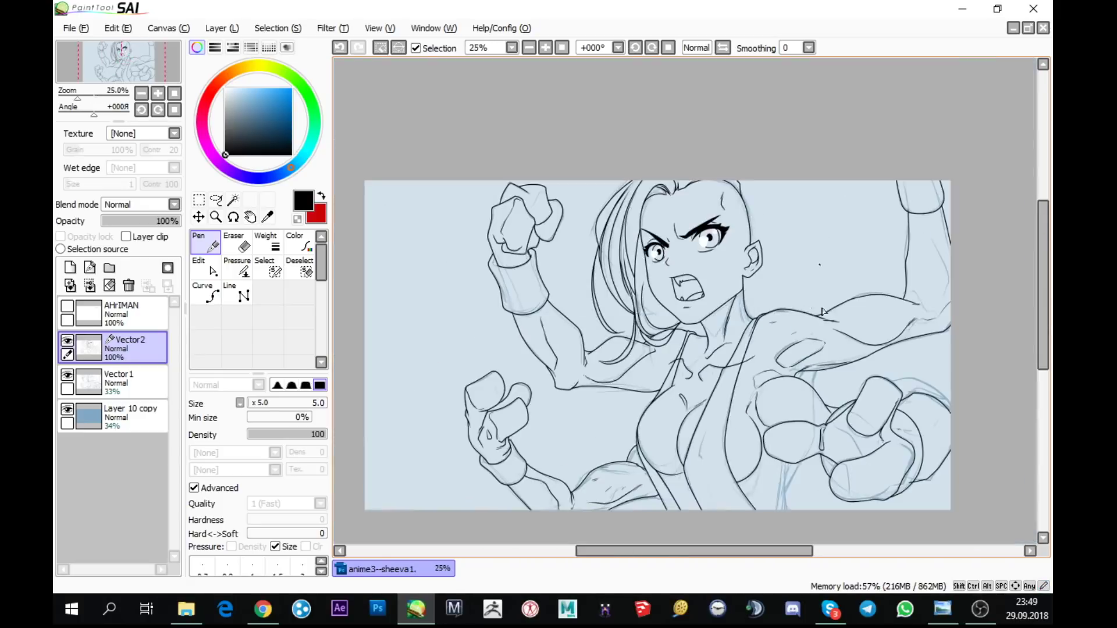
- Ink two short lines running down from the raised arm's underside toward the large foreground finger
{"action": "mouse_move", "coordinate": [945, 373]}
{"action": "left_mouse_down"}
{"action": "mouse_move", "coordinate": [897, 366]}
{"action": "mouse_move", "coordinate": [772, 294]}
{"action": "left_mouse_up"}
{"action": "scroll", "coordinate": [596, 171], "scroll_direction": "up", "scroll_amount": 3}
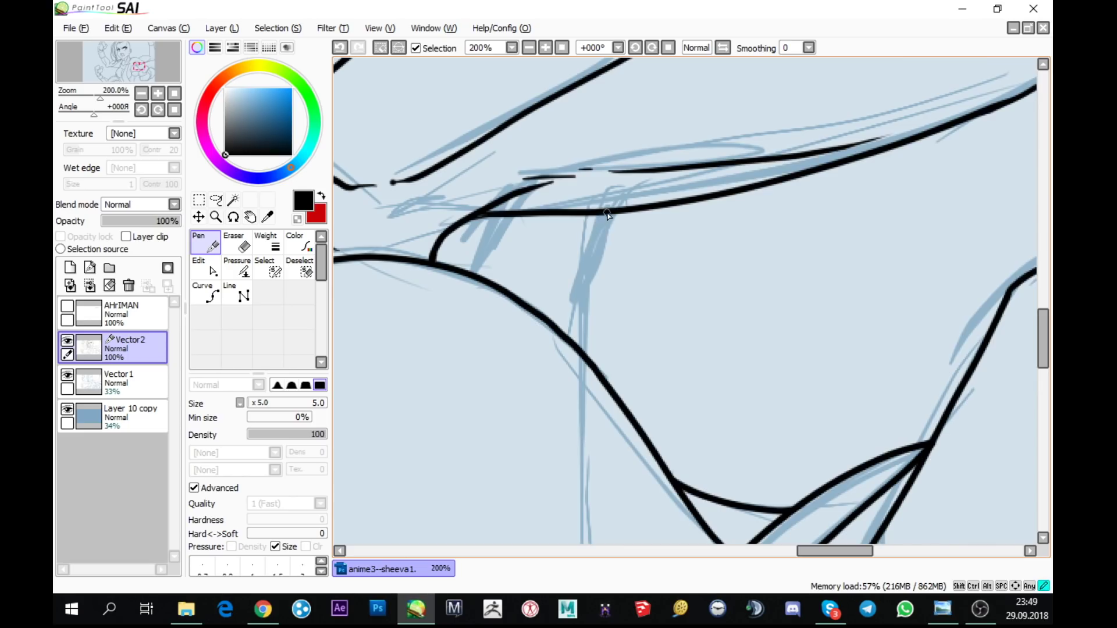
{"action": "left_click_drag", "start_coordinate": [608, 214], "coordinate": [576, 344]}
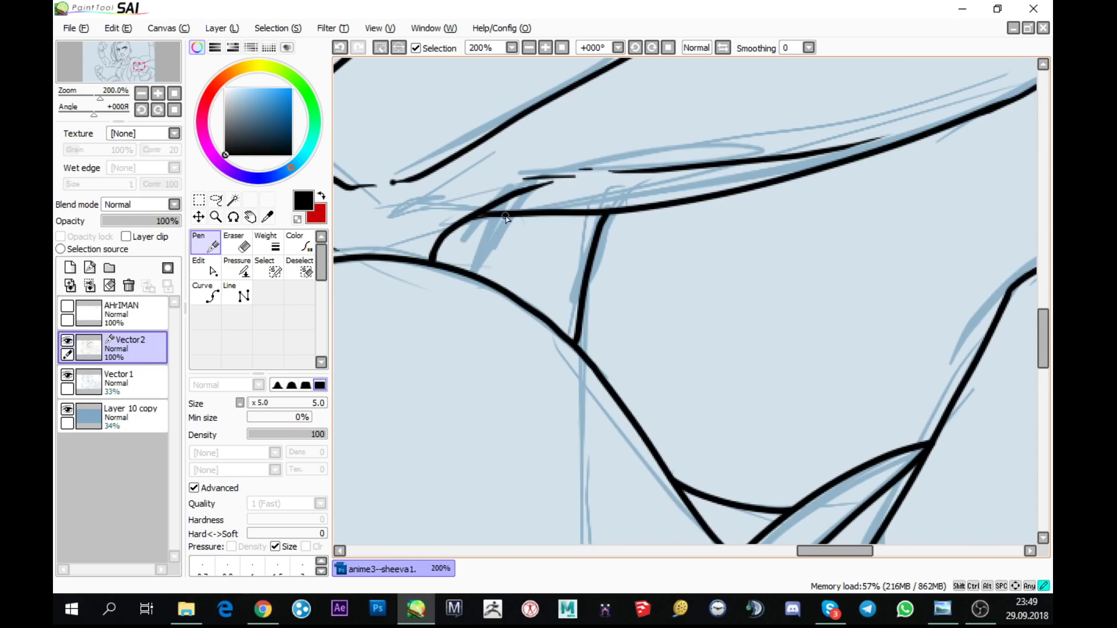
{"action": "left_click_drag", "start_coordinate": [505, 214], "coordinate": [489, 257]}
{"action": "scroll", "coordinate": [494, 291], "scroll_direction": "down", "scroll_amount": 1}
- Ink the side line below the foreground fist from the canvas's lower edge upward, ending in a branching fold with short tapered strokes
{"action": "left_click_drag", "start_coordinate": [512, 375], "coordinate": [508, 298]}
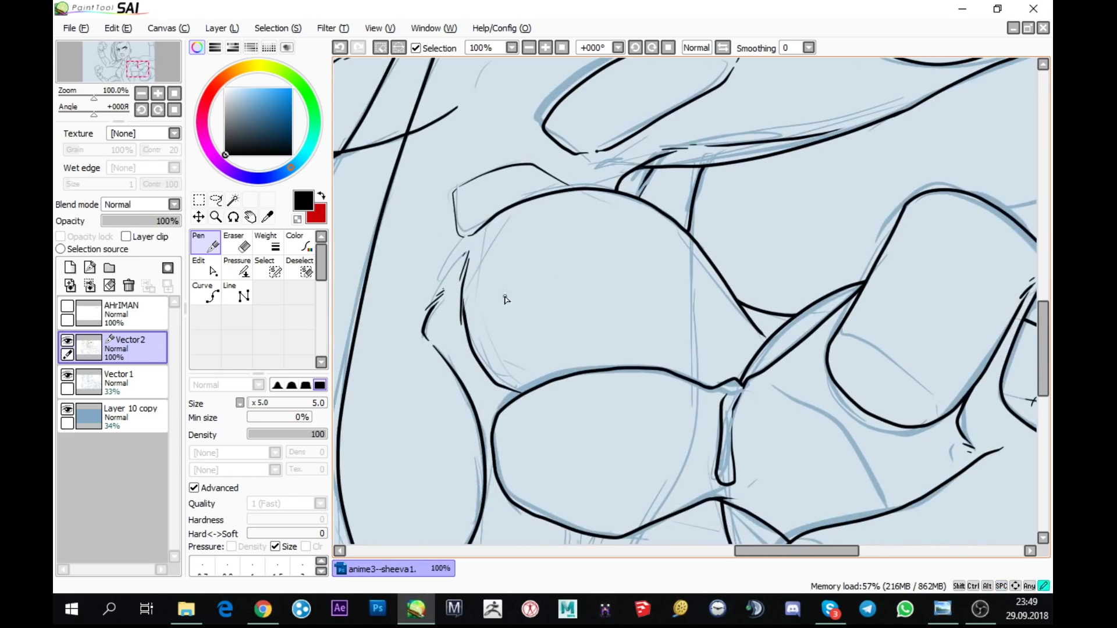
{"action": "mouse_move", "coordinate": [650, 395]}
{"action": "left_mouse_down"}
{"action": "mouse_move", "coordinate": [642, 372]}
{"action": "mouse_move", "coordinate": [678, 160]}
{"action": "mouse_move", "coordinate": [652, 124]}
{"action": "left_mouse_up"}
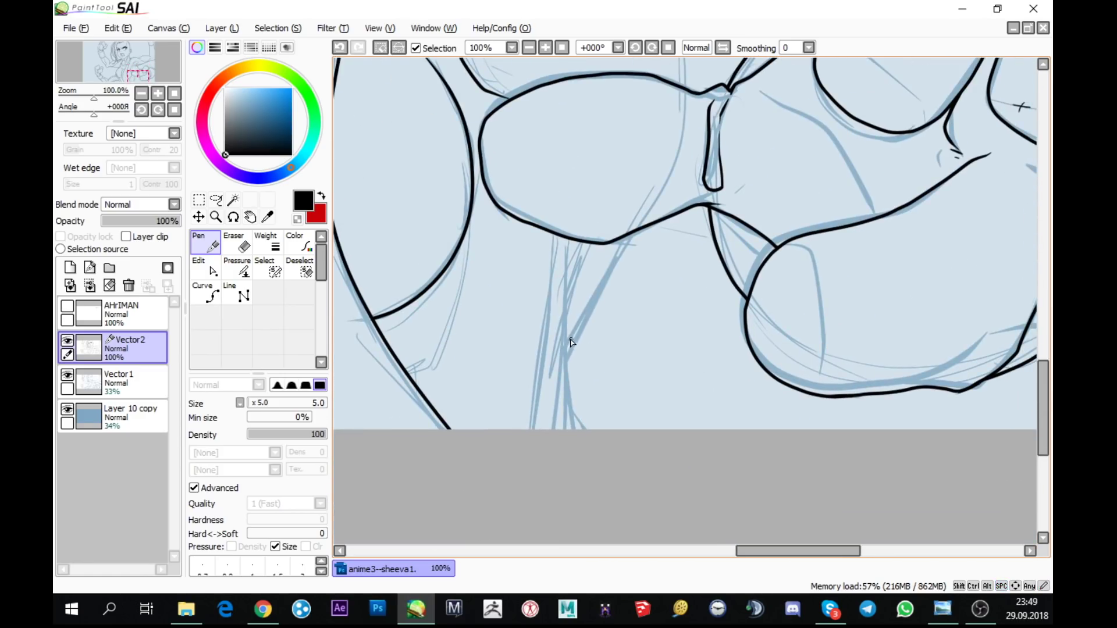
{"action": "left_click_drag", "start_coordinate": [560, 440], "coordinate": [566, 279]}
{"action": "scroll", "coordinate": [568, 283], "scroll_direction": "up", "scroll_amount": 1}
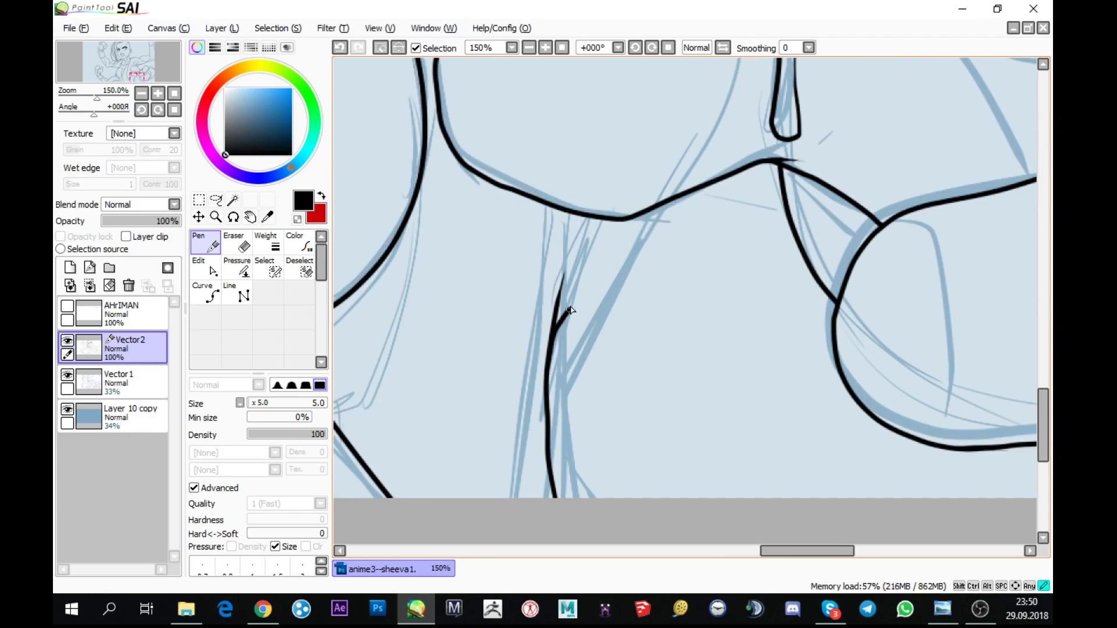
{"action": "left_click_drag", "start_coordinate": [557, 322], "coordinate": [605, 240]}
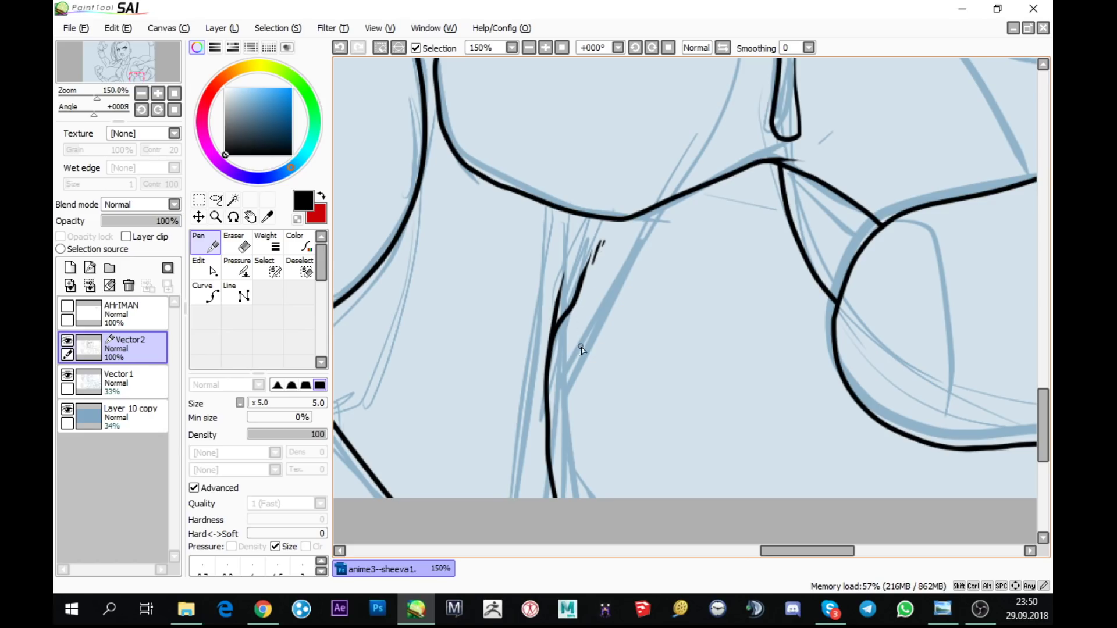
- Draw a curve from the side line up to the foreground finger's lower edge with the Curve tool, and sharpen its middle bend
{"action": "left_click", "coordinate": [205, 268]}
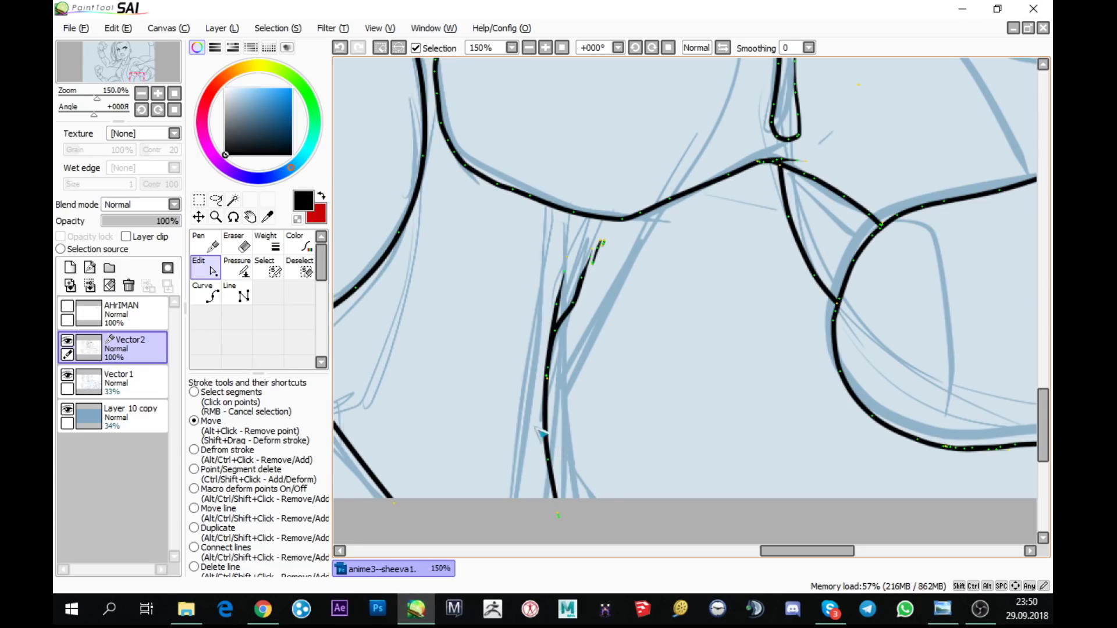
{"action": "left_click", "coordinate": [205, 294]}
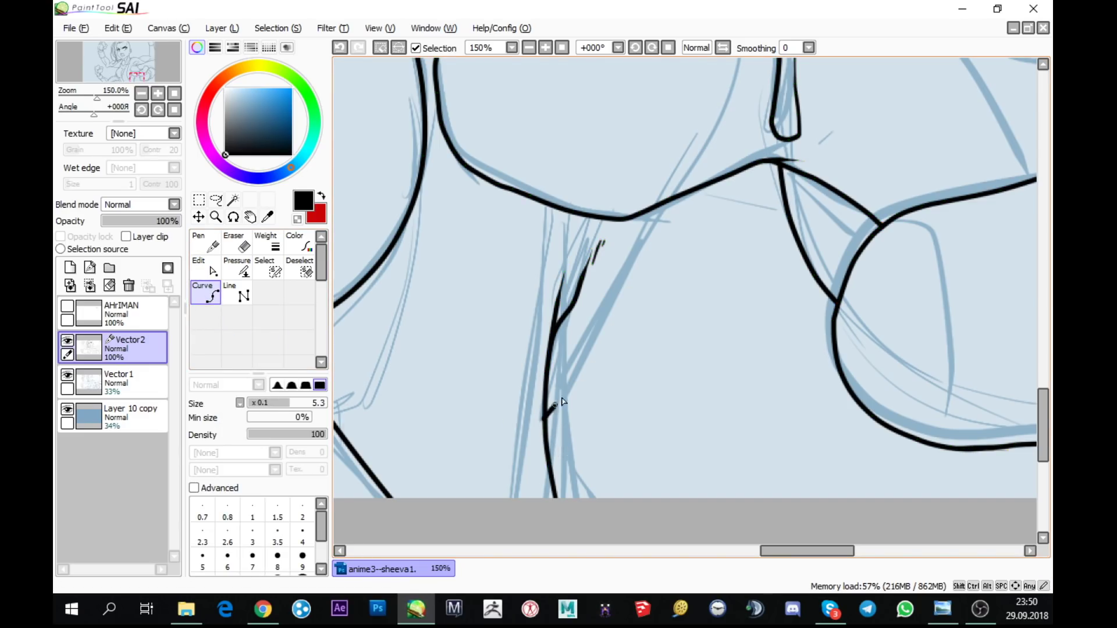
{"action": "left_click", "coordinate": [617, 316]}
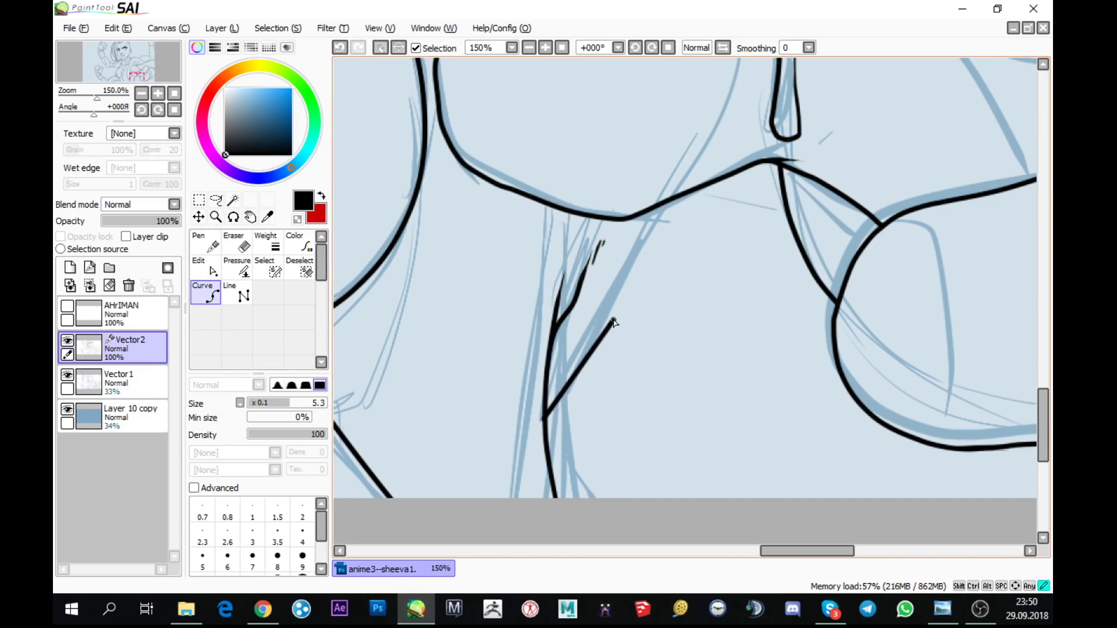
{"action": "double_click", "coordinate": [649, 213]}
{"action": "left_click", "coordinate": [205, 269]}
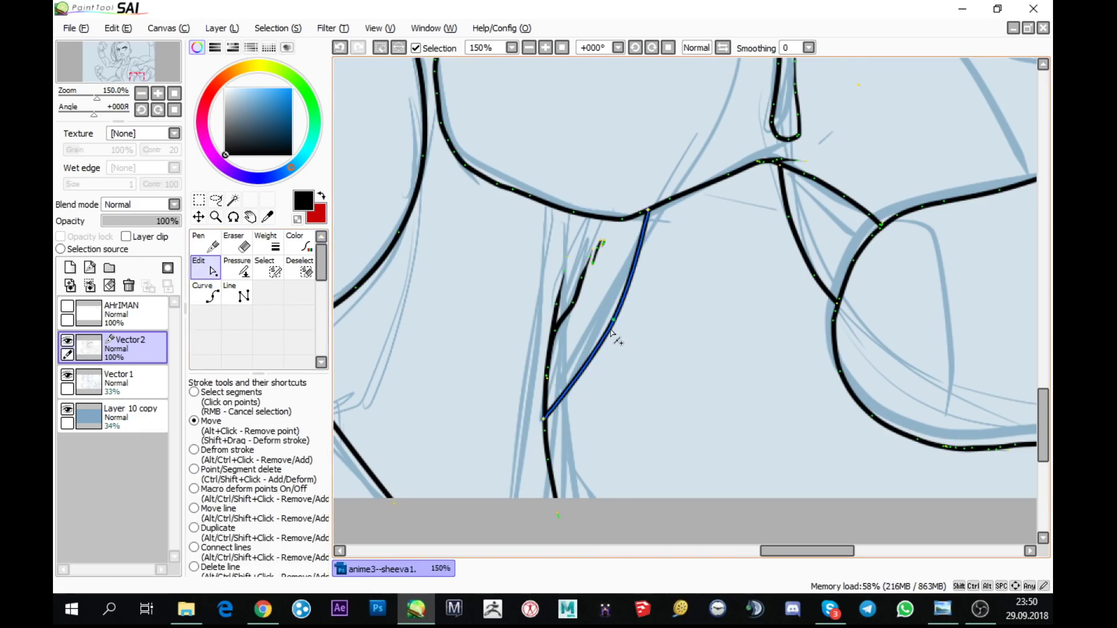
{"action": "left_click_drag", "start_coordinate": [611, 331], "coordinate": [611, 348]}
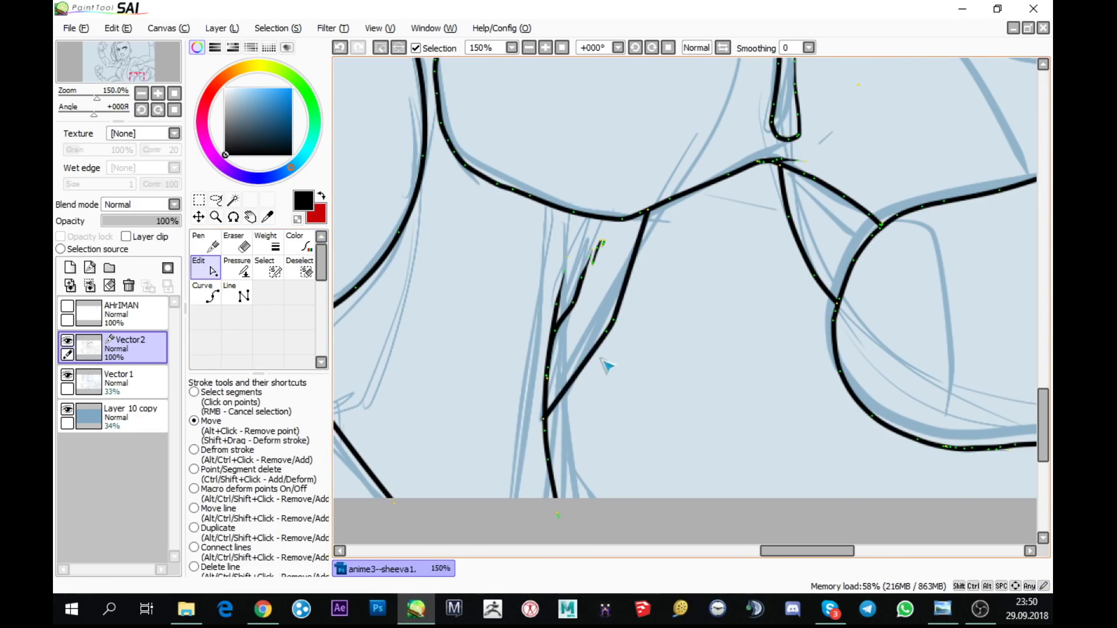
{"action": "left_click", "coordinate": [207, 295]}
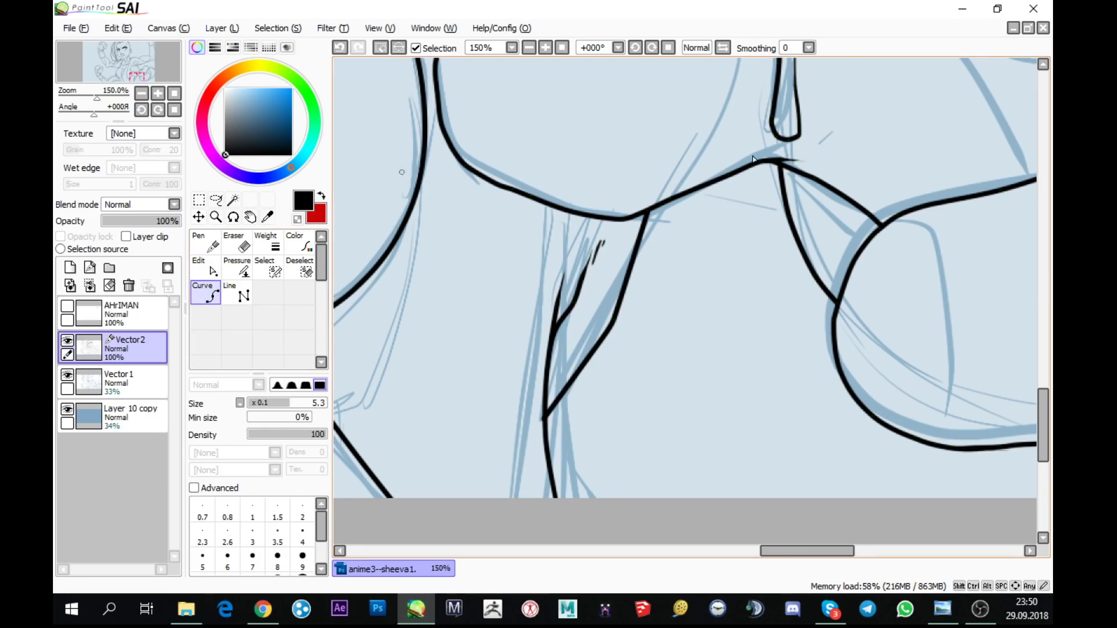
- Draw two short lines with the Curve tool: from the foreground finger's lower edge to the fold, and from the fold toward the canvas's lower edge
{"action": "left_click", "coordinate": [670, 204]}
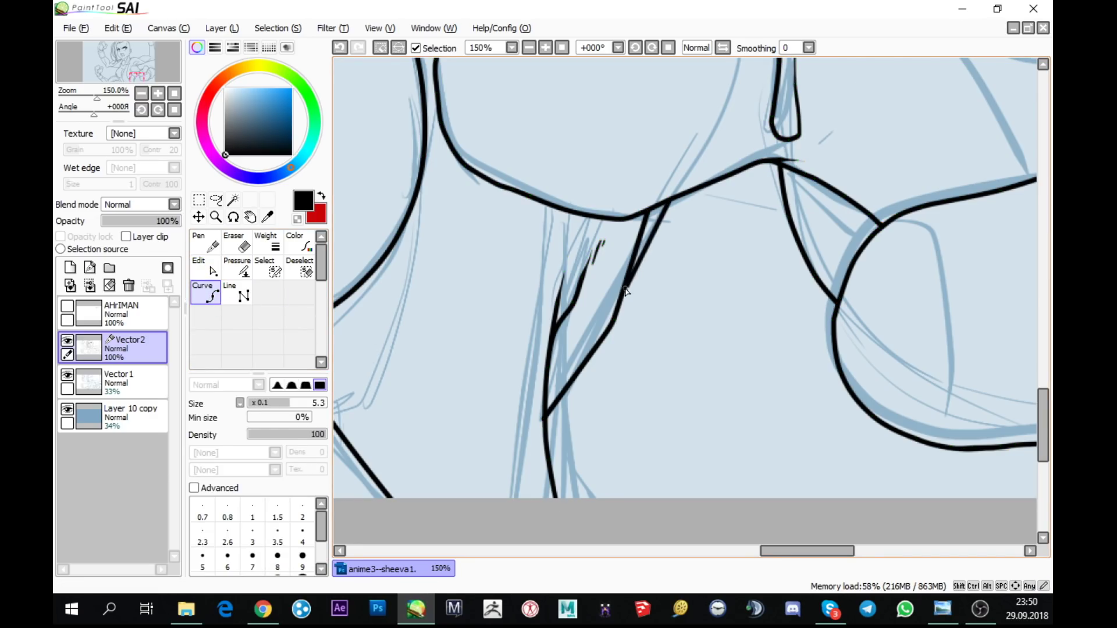
{"action": "scroll", "coordinate": [620, 302], "scroll_direction": "down", "scroll_amount": 2}
{"action": "scroll", "coordinate": [552, 289], "scroll_direction": "up", "scroll_amount": 1}
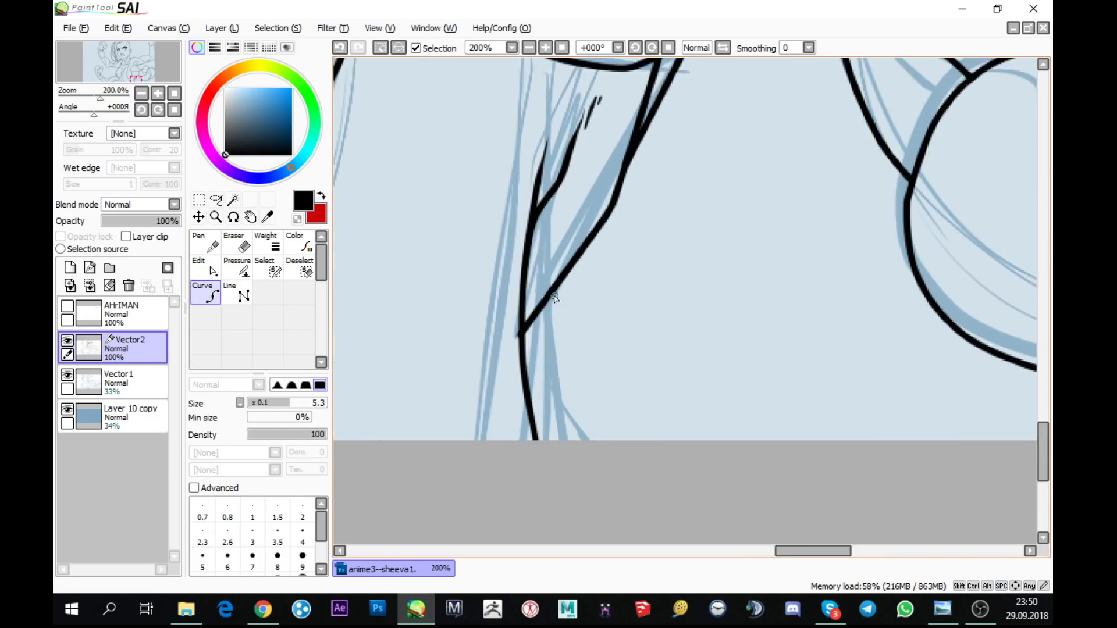
{"action": "left_click", "coordinate": [553, 293]}
{"action": "left_click", "coordinate": [549, 371]}
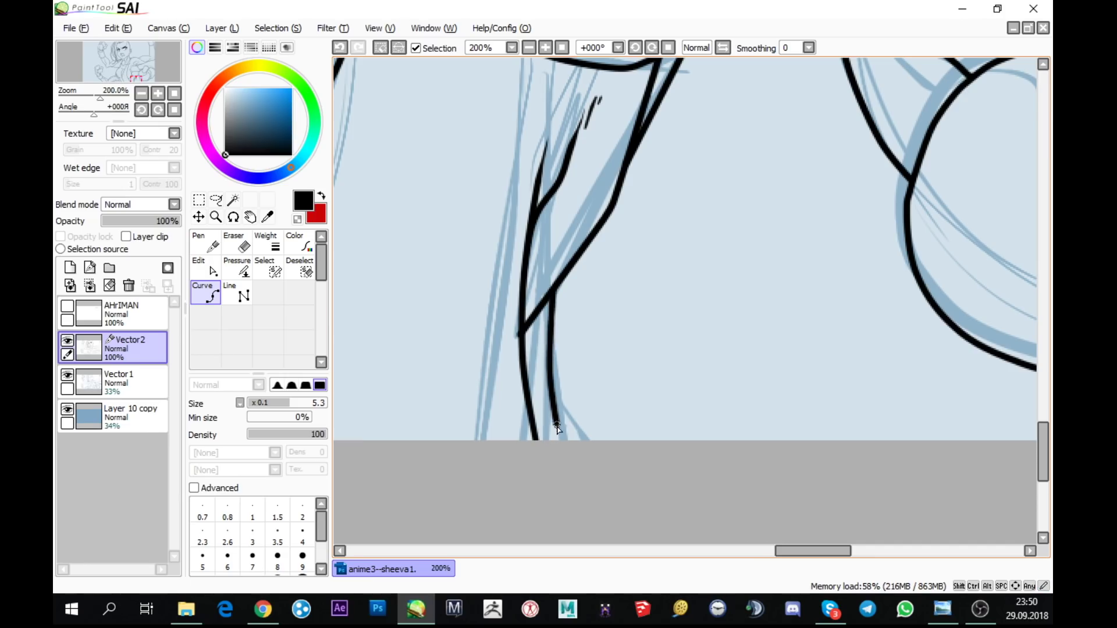
- Rotate the canvas and ink the hooked crease on the torso between the breasts with the Pen, adding small ticks beside it
{"action": "scroll", "coordinate": [595, 473], "scroll_direction": "down", "scroll_amount": 3}
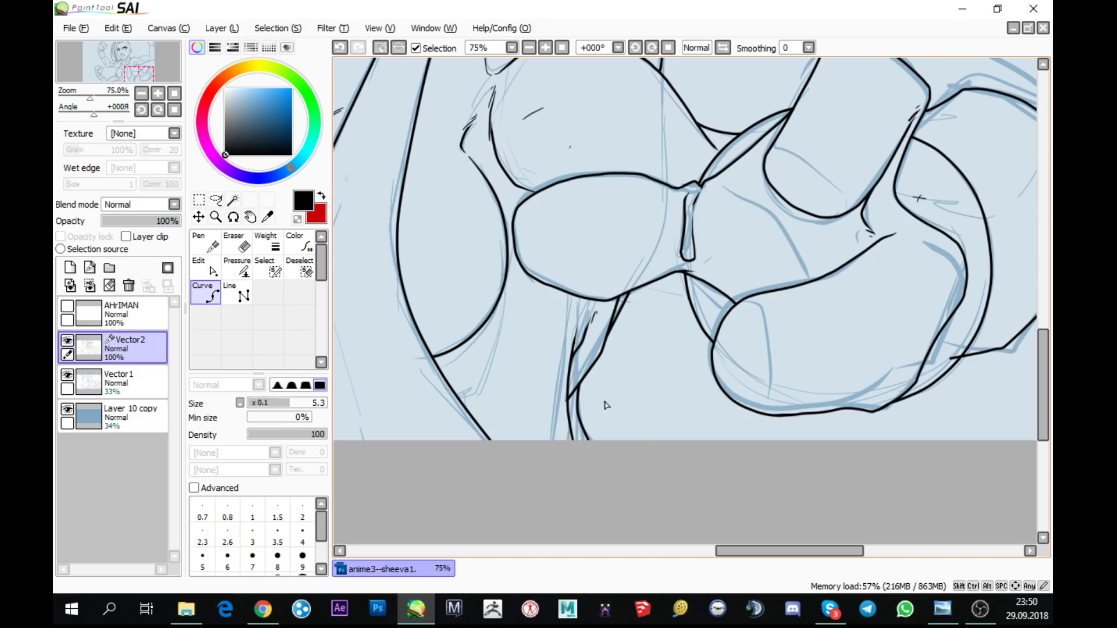
{"action": "left_click_drag", "start_coordinate": [602, 424], "coordinate": [732, 467]}
{"action": "left_click", "coordinate": [212, 246]}
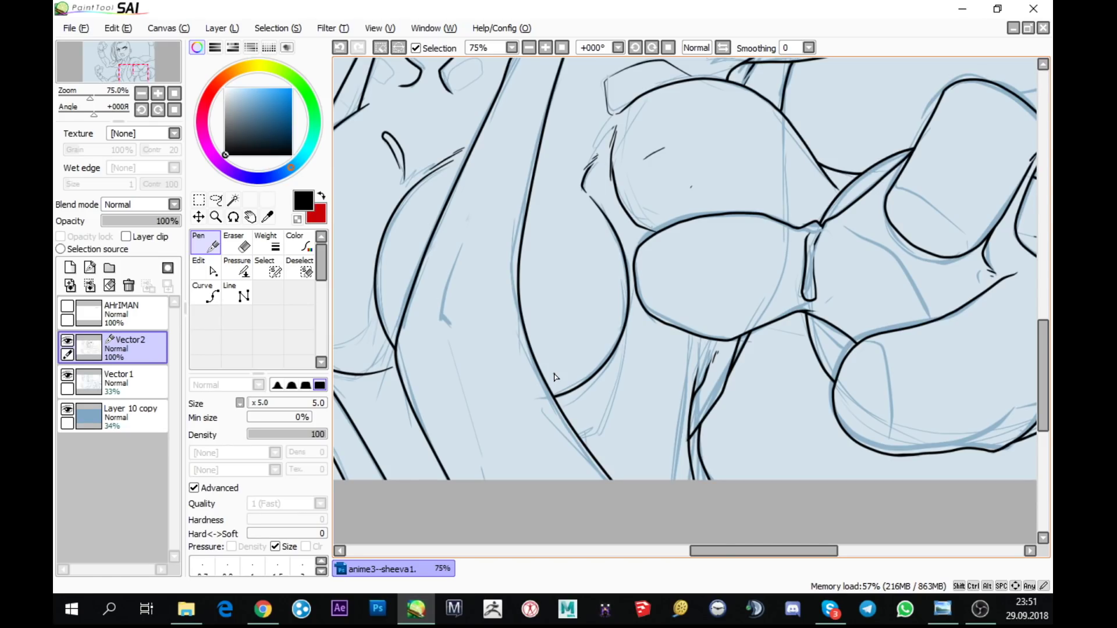
{"action": "scroll", "coordinate": [555, 377], "scroll_direction": "up", "scroll_amount": 1}
{"action": "left_click_drag", "start_coordinate": [554, 377], "coordinate": [512, 302]}
{"action": "scroll", "coordinate": [466, 243], "scroll_direction": "up", "scroll_amount": 1}
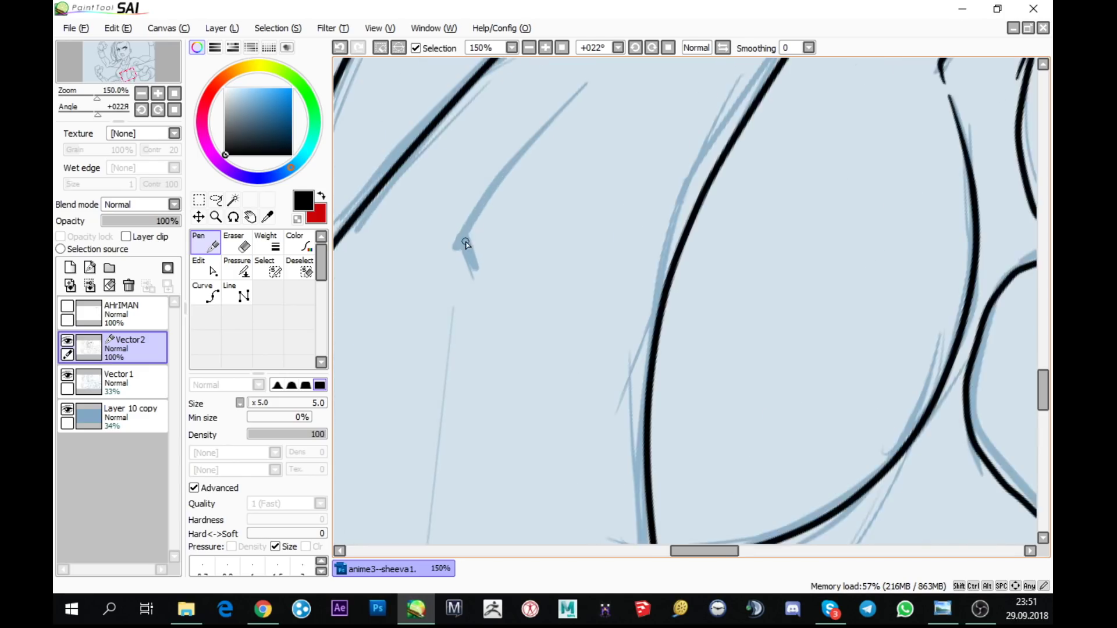
{"action": "scroll", "coordinate": [466, 243], "scroll_direction": "up", "scroll_amount": 1}
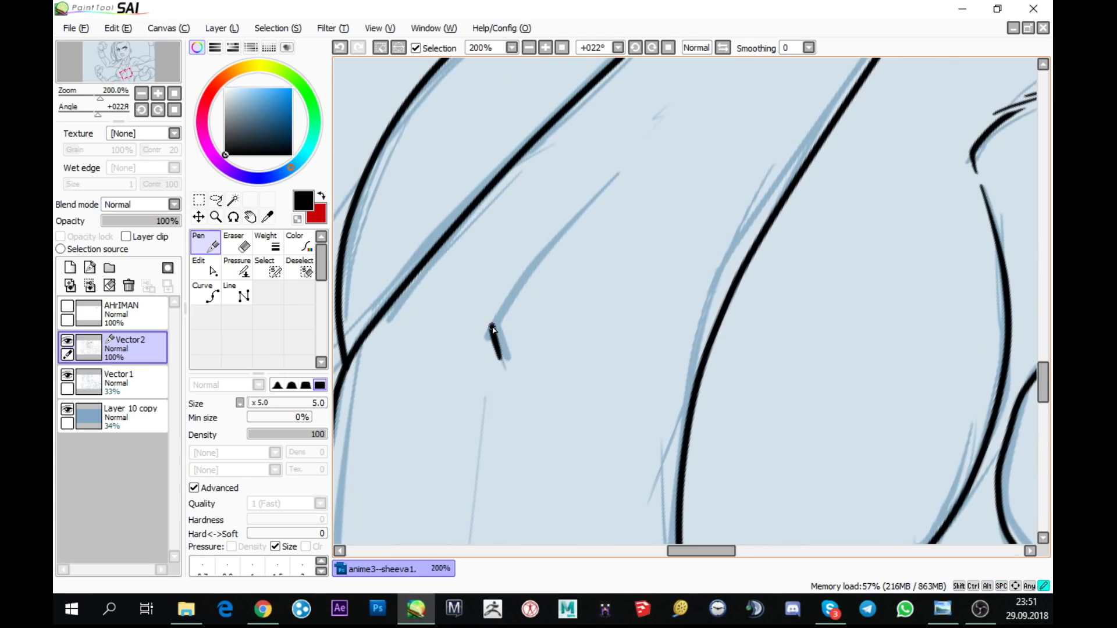
{"action": "mouse_move", "coordinate": [492, 330]}
{"action": "left_mouse_down"}
{"action": "mouse_move", "coordinate": [570, 225]}
{"action": "mouse_move", "coordinate": [617, 178]}
{"action": "left_mouse_up"}
{"action": "mouse_move", "coordinate": [527, 354]}
{"action": "left_mouse_down"}
{"action": "mouse_move", "coordinate": [530, 366]}
{"action": "mouse_move", "coordinate": [556, 350]}
{"action": "left_mouse_up"}
- Ink tapered fold lines rising from the canvas's lower edge on the torso and the narrow side strap, and straighten the canvas rotation
{"action": "scroll", "coordinate": [656, 412], "scroll_direction": "down", "scroll_amount": 2}
{"action": "scroll", "coordinate": [524, 407], "scroll_direction": "down", "scroll_amount": 2}
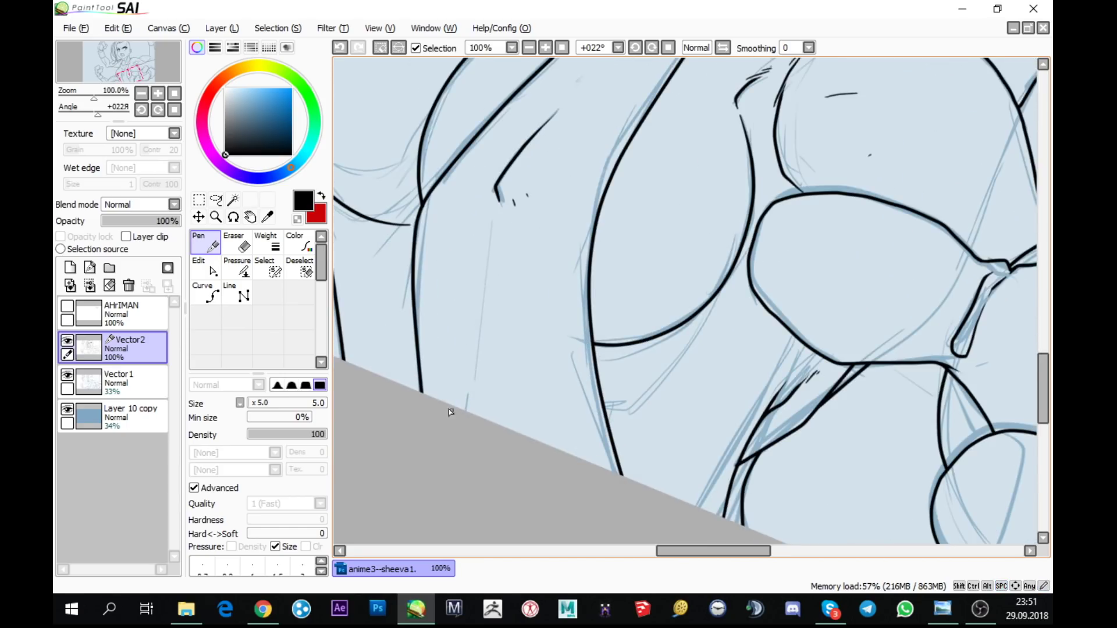
{"action": "left_click_drag", "start_coordinate": [439, 401], "coordinate": [430, 288]}
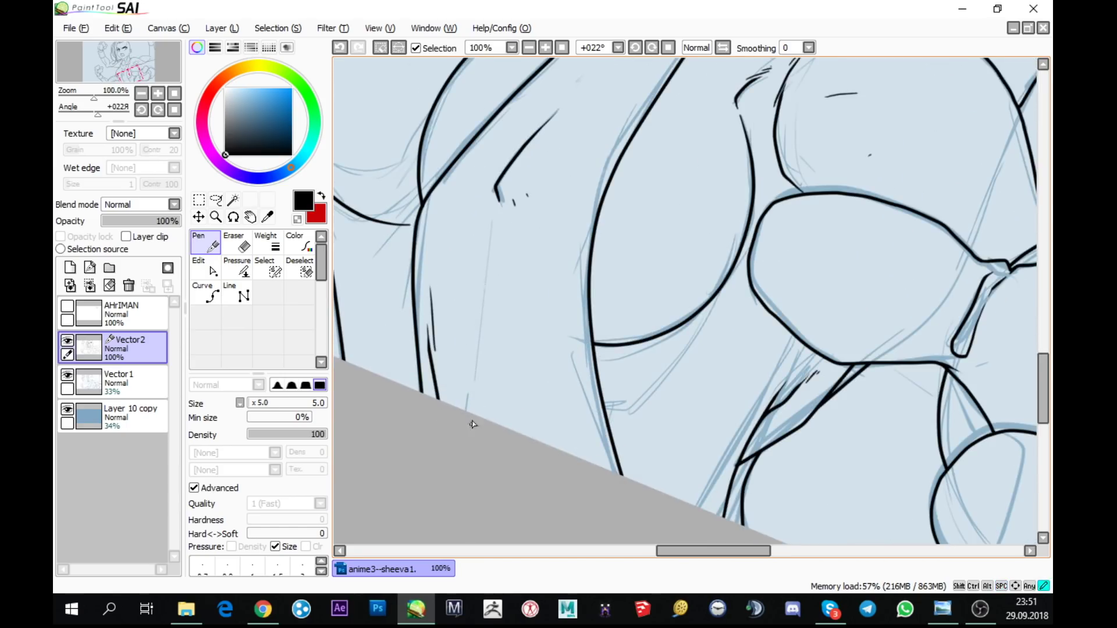
{"action": "left_click_drag", "start_coordinate": [473, 417], "coordinate": [479, 277]}
{"action": "left_click_drag", "start_coordinate": [573, 372], "coordinate": [755, 475]}
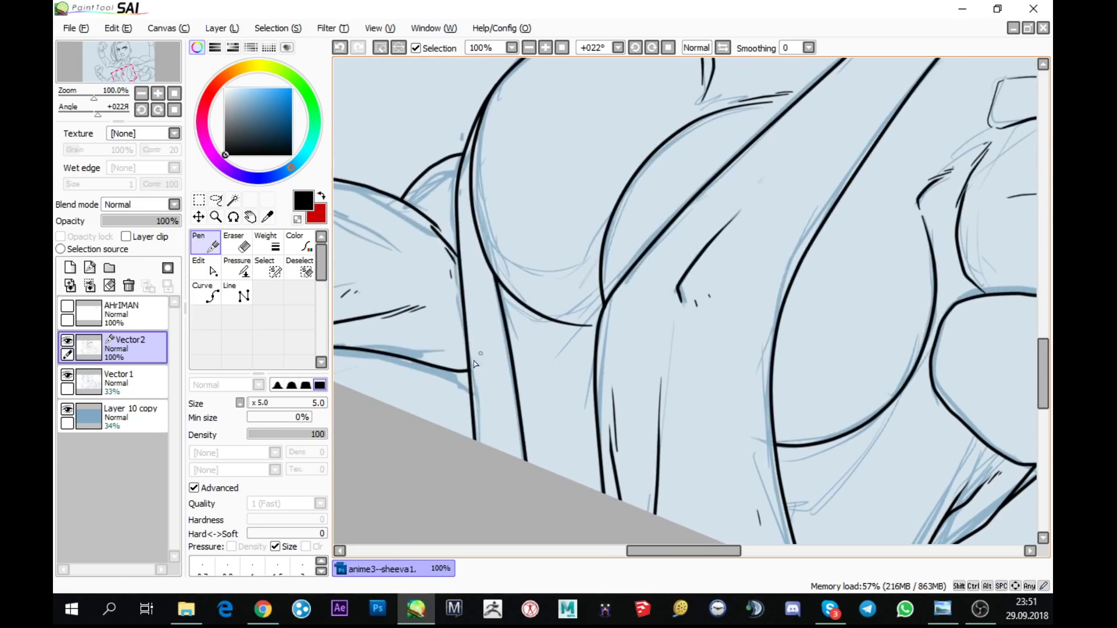
{"action": "left_click_drag", "start_coordinate": [499, 463], "coordinate": [484, 317]}
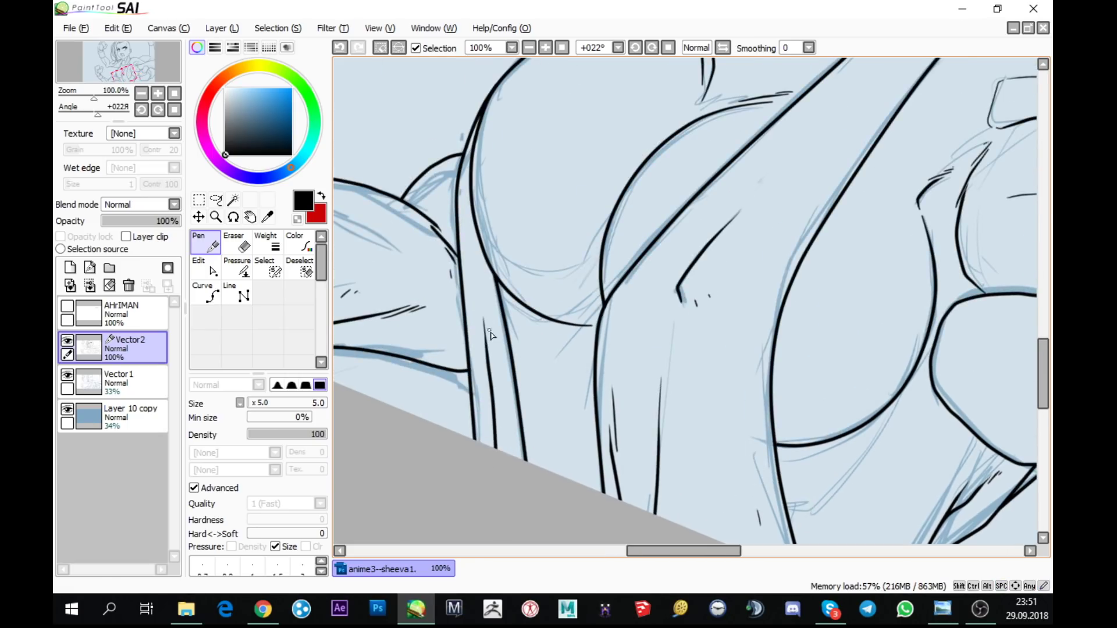
{"action": "left_click_drag", "start_coordinate": [498, 370], "coordinate": [485, 280]}
{"action": "key", "text": "ctrl+z"}
{"action": "left_click_drag", "start_coordinate": [493, 370], "coordinate": [480, 283]}
{"action": "key", "text": "Home"}
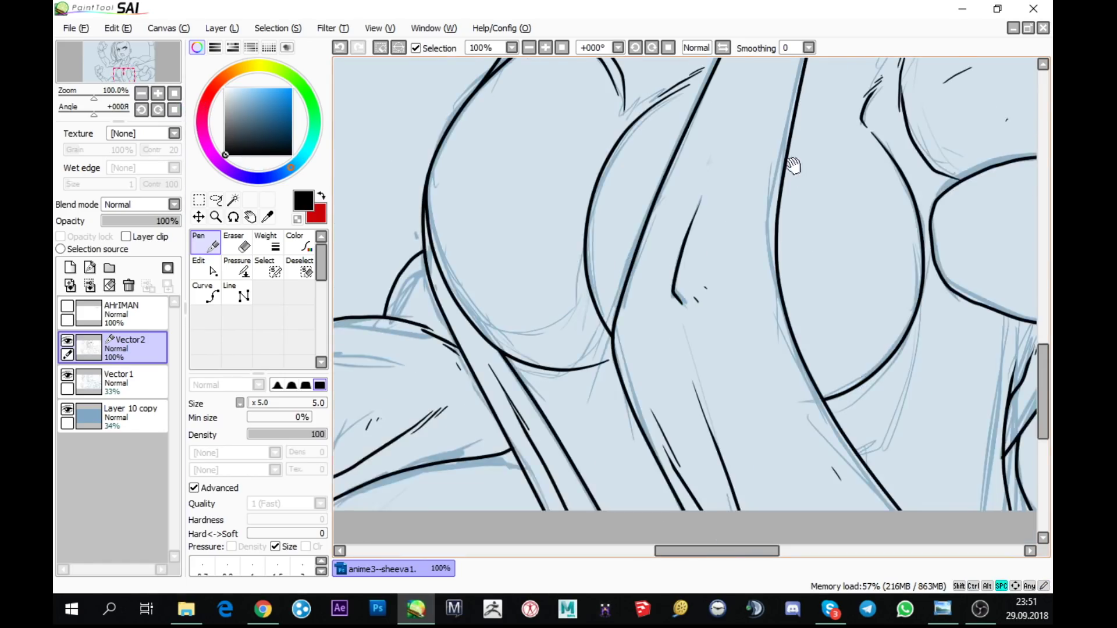
- Erase a small gap in the collarbone line where it meets the suit strap and adjust the cut end with the Pressure tool
{"action": "left_click_drag", "start_coordinate": [792, 166], "coordinate": [806, 309]}
{"action": "scroll", "coordinate": [778, 189], "scroll_direction": "down", "scroll_amount": 3}
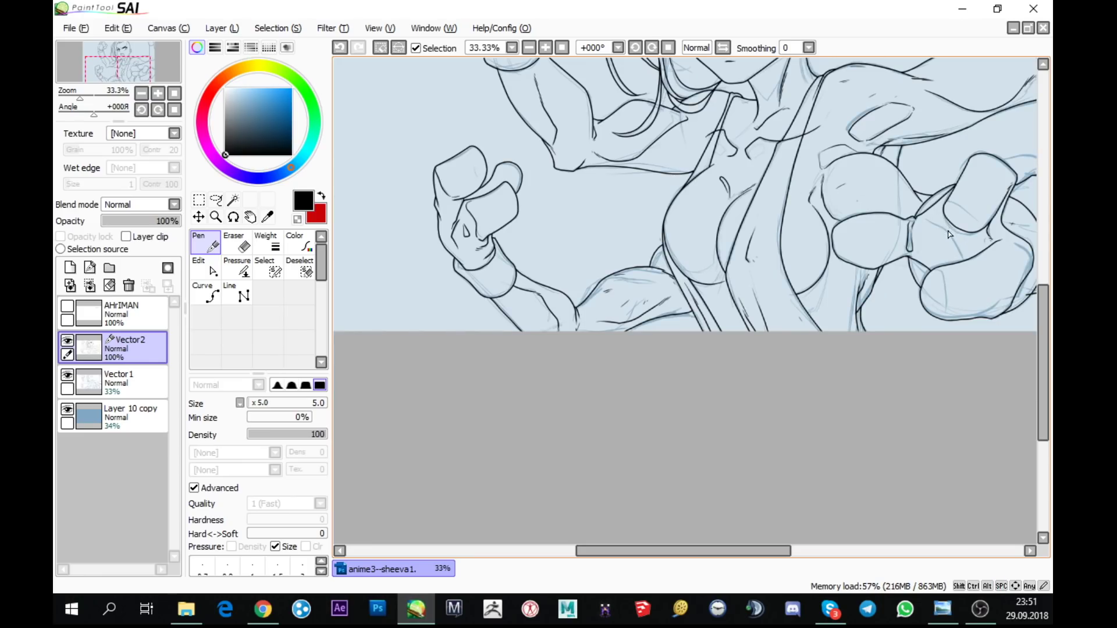
{"action": "key", "text": "space"}
{"action": "left_click_drag", "start_coordinate": [990, 238], "coordinate": [779, 356]}
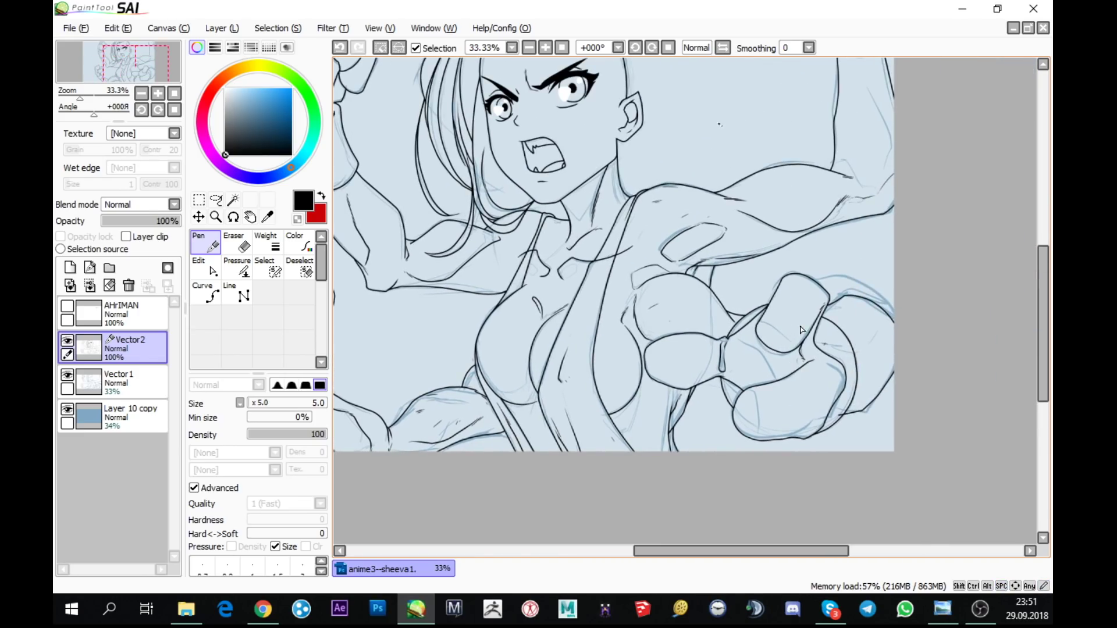
{"action": "left_click", "coordinate": [237, 269]}
{"action": "scroll", "coordinate": [605, 269], "scroll_direction": "up", "scroll_amount": 4}
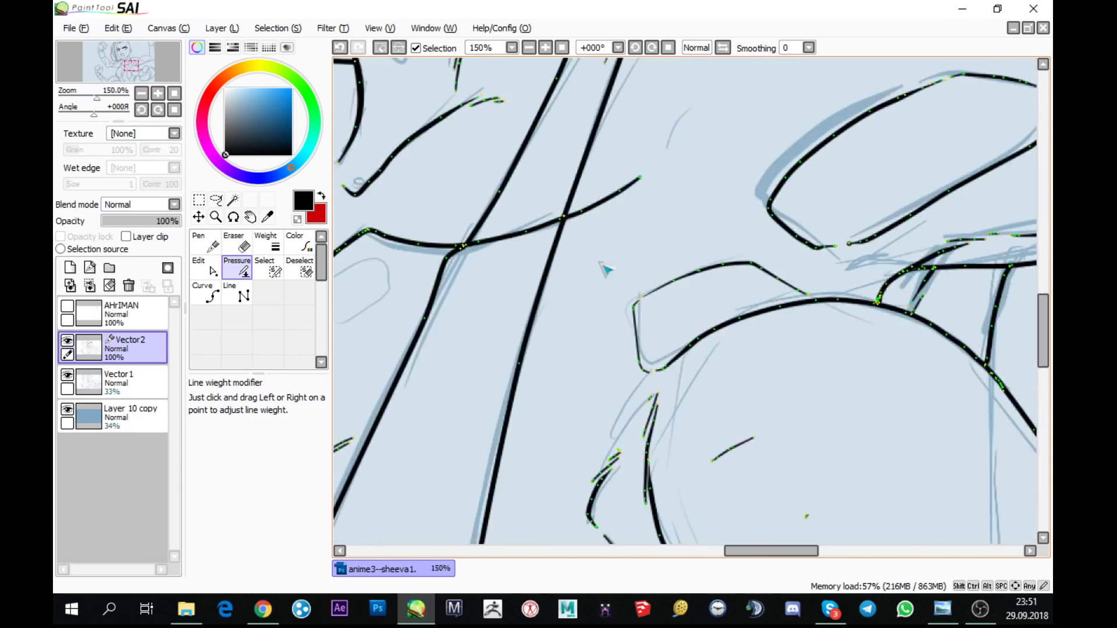
{"action": "scroll", "coordinate": [566, 224], "scroll_direction": "up", "scroll_amount": 1}
{"action": "left_click", "coordinate": [236, 245]}
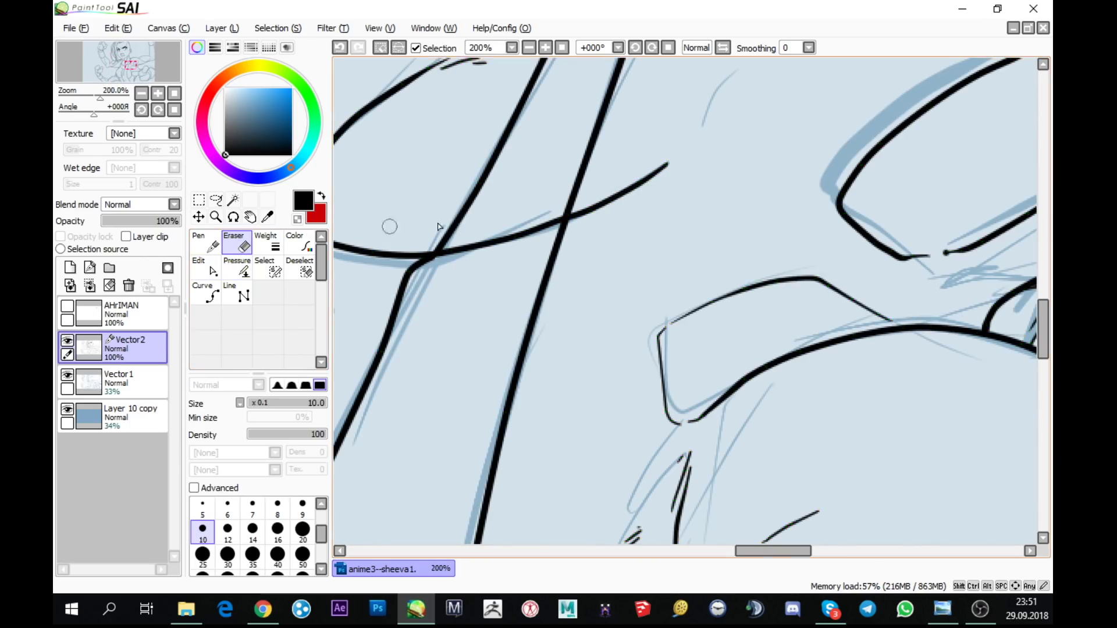
{"action": "scroll", "coordinate": [439, 227], "scroll_direction": "up", "scroll_amount": 1}
{"action": "left_click", "coordinate": [553, 215]}
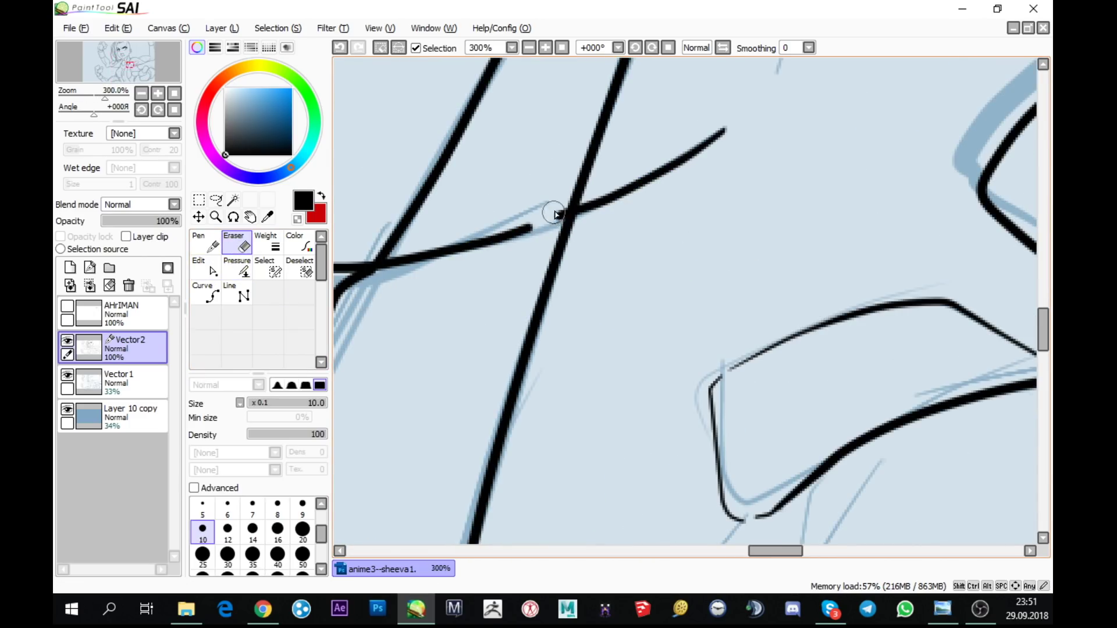
{"action": "left_click", "coordinate": [247, 273]}
{"action": "mouse_move", "coordinate": [532, 229]}
{"action": "left_mouse_down"}
{"action": "mouse_move", "coordinate": [436, 306]}
{"action": "mouse_move", "coordinate": [498, 252]}
{"action": "mouse_move", "coordinate": [469, 289]}
{"action": "left_mouse_up"}
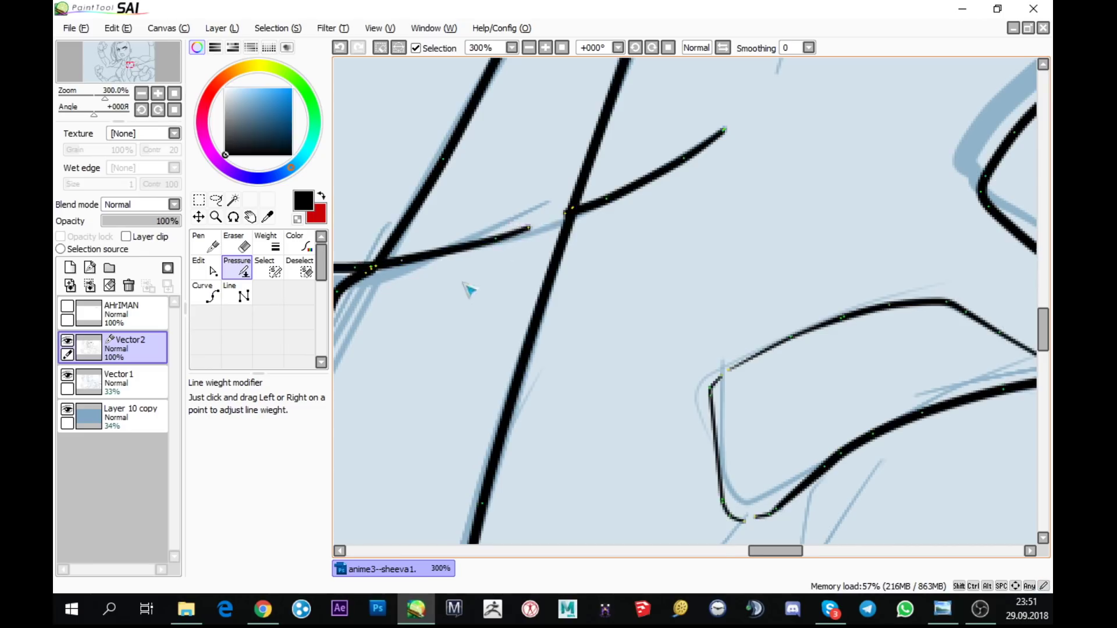
- Ink a short stroke with the Pen from the outer end of the collarbone line toward the shoulder
{"action": "scroll", "coordinate": [469, 289], "scroll_direction": "down", "scroll_amount": 4}
{"action": "left_click", "coordinate": [206, 243]}
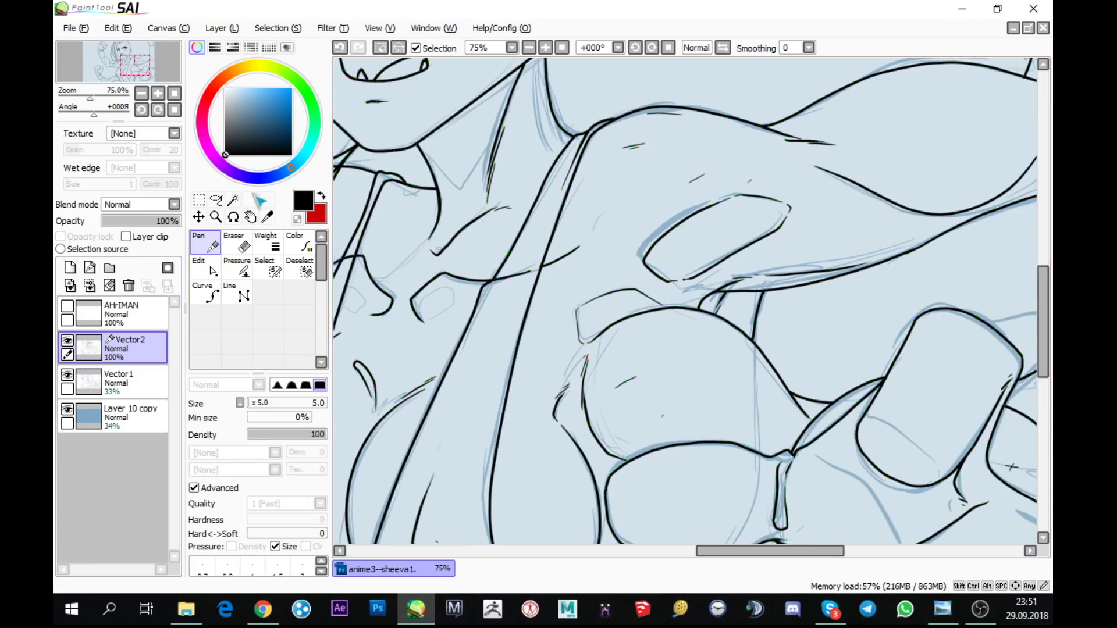
{"action": "scroll", "coordinate": [608, 196], "scroll_direction": "up", "scroll_amount": 3}
{"action": "mouse_move", "coordinate": [580, 245]}
{"action": "left_mouse_down"}
{"action": "mouse_move", "coordinate": [588, 210]}
{"action": "mouse_move", "coordinate": [627, 144]}
{"action": "left_mouse_up"}
- Ink the muscle line inside the raised forearm near the canvas's side edge, with short hatching strokes at its upper end
{"action": "scroll", "coordinate": [641, 134], "scroll_direction": "down", "scroll_amount": 5}
{"action": "mouse_move", "coordinate": [814, 140]}
{"action": "left_mouse_down"}
{"action": "mouse_move", "coordinate": [783, 241]}
{"action": "mouse_move", "coordinate": [616, 407]}
{"action": "mouse_move", "coordinate": [584, 386]}
{"action": "left_mouse_up"}
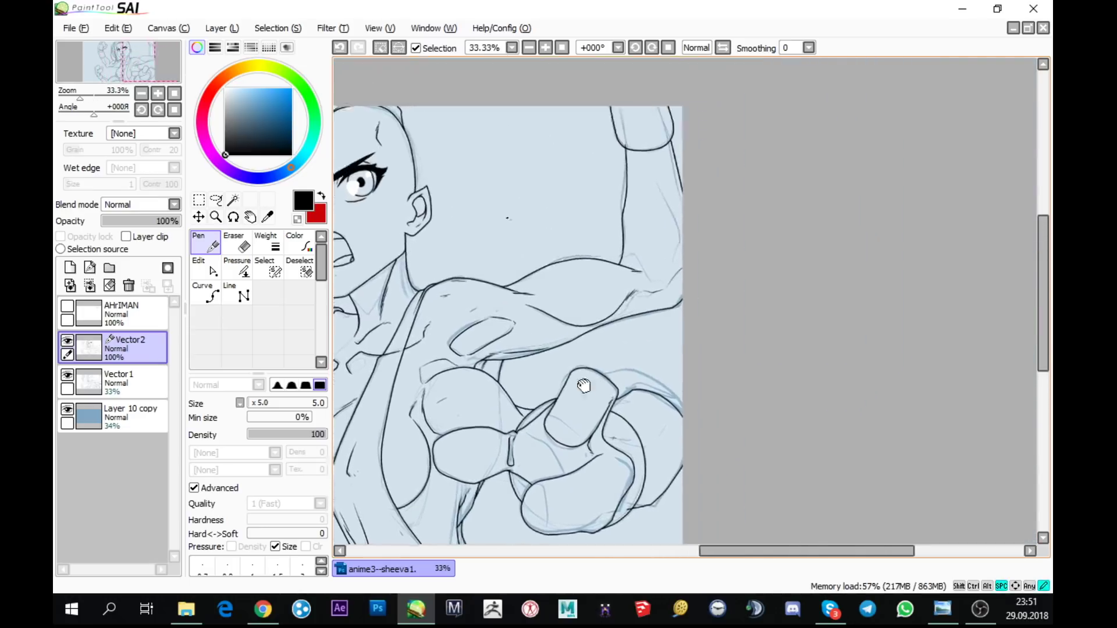
{"action": "scroll", "coordinate": [584, 386], "scroll_direction": "up", "scroll_amount": 3}
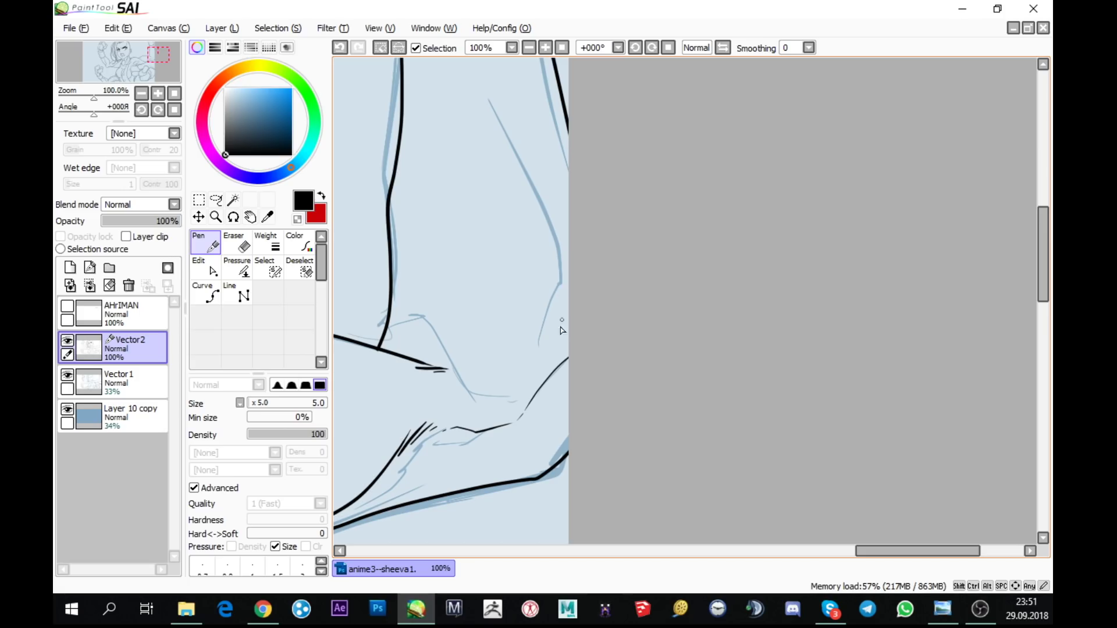
{"action": "mouse_move", "coordinate": [543, 330]}
{"action": "left_mouse_down"}
{"action": "mouse_move", "coordinate": [560, 291]}
{"action": "mouse_move", "coordinate": [490, 90]}
{"action": "left_mouse_up"}
{"action": "left_click_drag", "start_coordinate": [622, 143], "coordinate": [718, 210]}
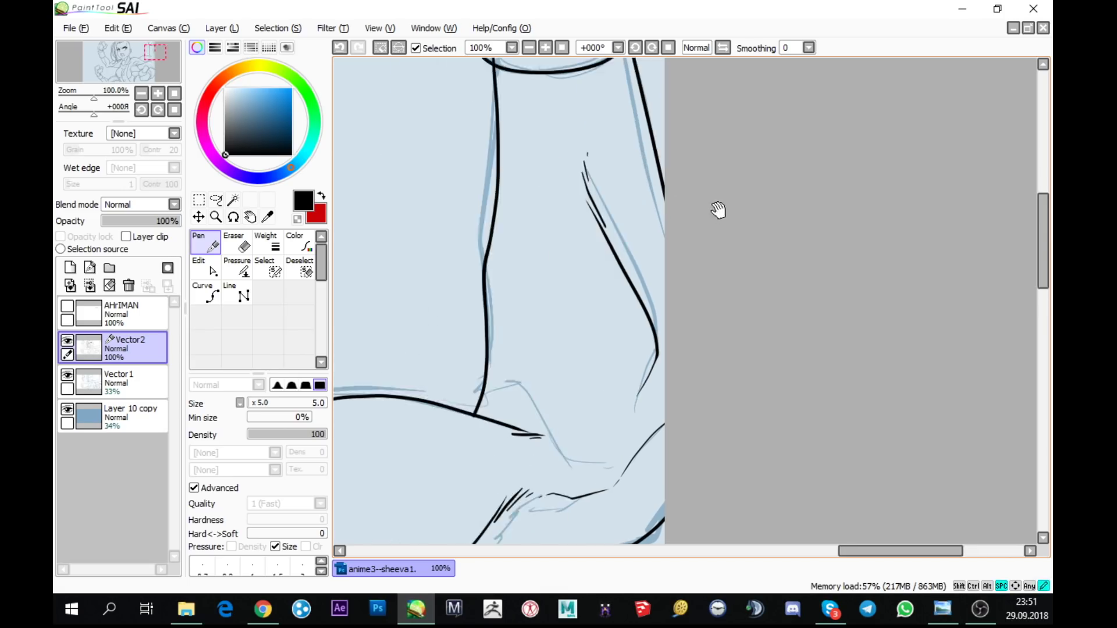
- Select the mouth interior and all wristband areas, including the parts behind the foreground fist, with the Magic Wand
{"action": "scroll", "coordinate": [718, 210], "scroll_direction": "down", "scroll_amount": 3}
{"action": "left_click_drag", "start_coordinate": [673, 242], "coordinate": [1003, 224]}
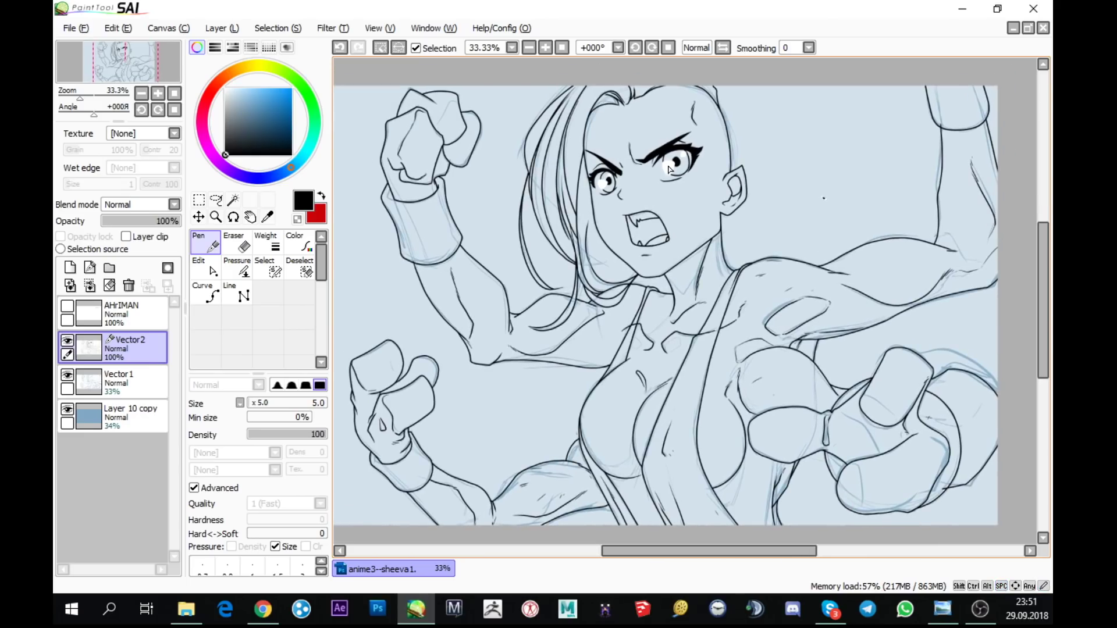
{"action": "left_click", "coordinate": [233, 200]}
{"action": "left_click", "coordinate": [648, 232]}
{"action": "left_click", "coordinate": [441, 235], "text": "shift"}
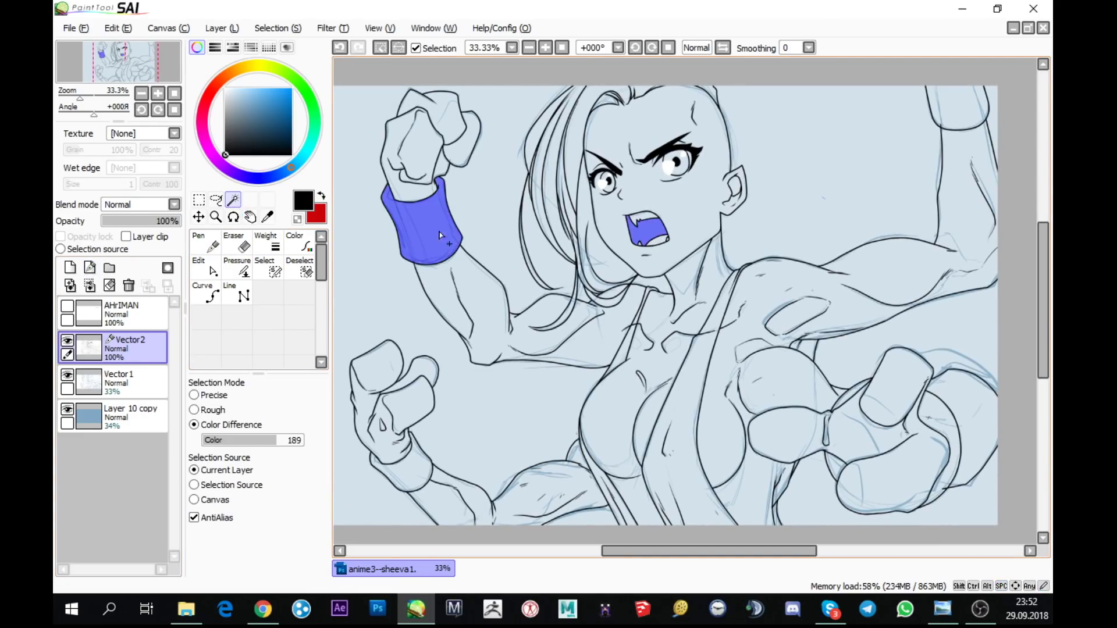
{"action": "left_click", "coordinate": [411, 474], "text": "shift"}
{"action": "left_click", "coordinate": [943, 422], "text": "shift"}
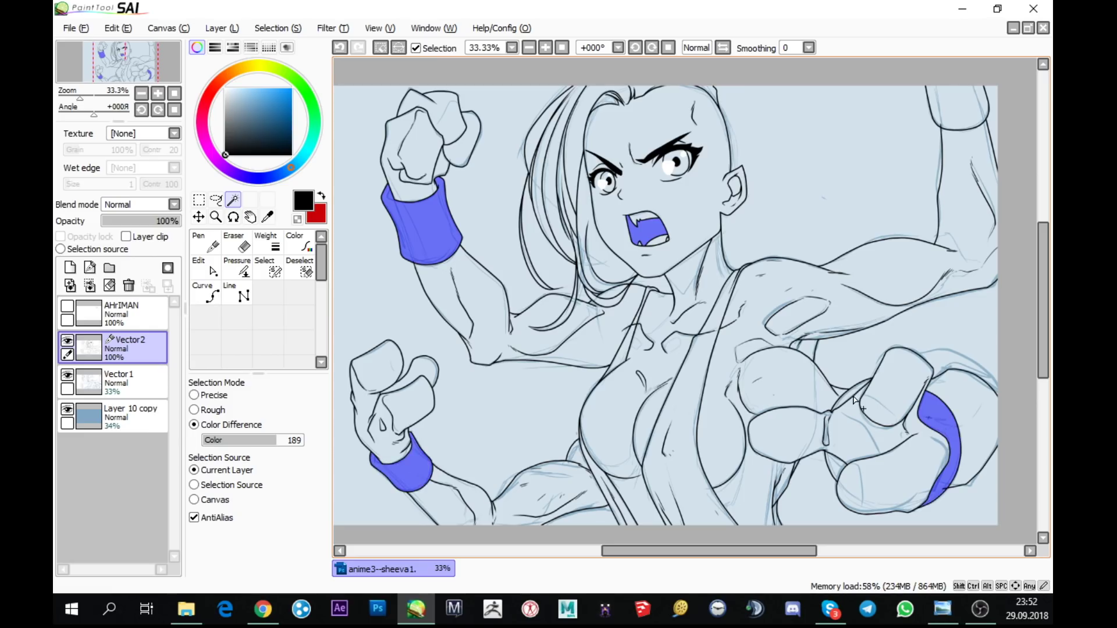
{"action": "left_click", "coordinate": [854, 395], "text": "shift"}
{"action": "left_click", "coordinate": [836, 469], "text": "shift"}
{"action": "left_click", "coordinate": [954, 119], "text": "shift"}
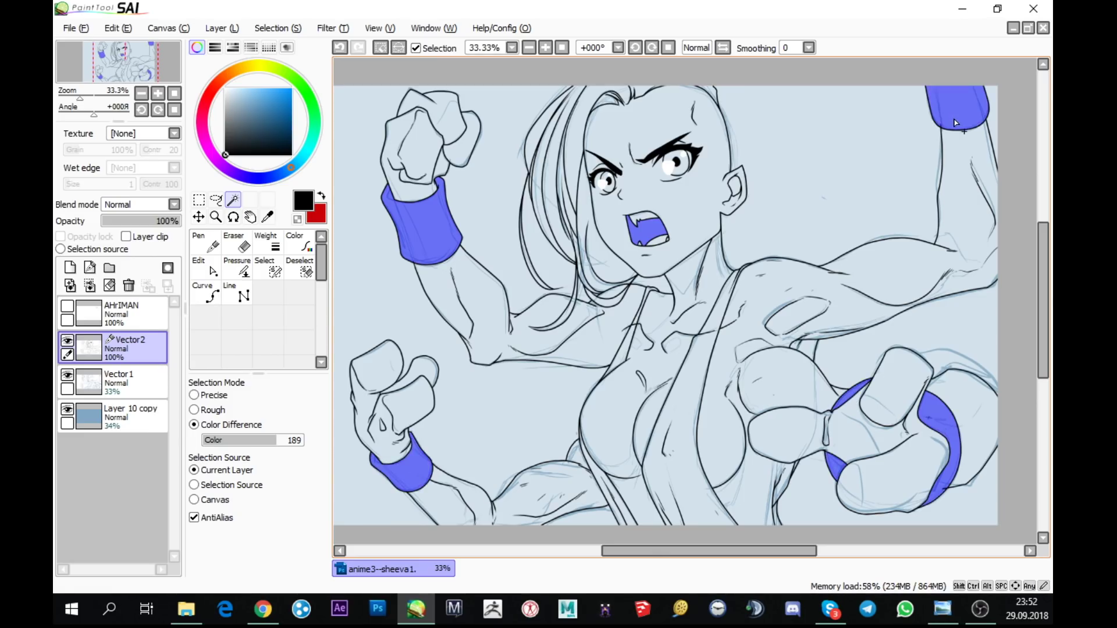
- Fill the selected mouth and wristbands with black on a new layer, and clear the selection
{"action": "left_click", "coordinate": [70, 267]}
{"action": "left_click", "coordinate": [268, 317]}
{"action": "left_click", "coordinate": [823, 198]}
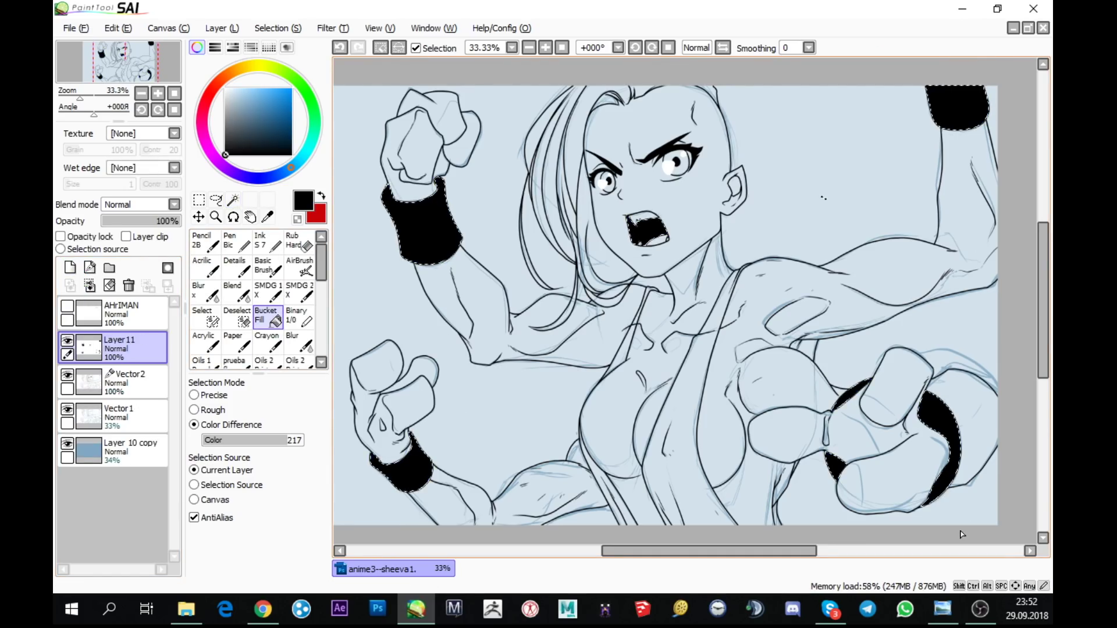
{"action": "left_click", "coordinate": [278, 28]}
{"action": "left_click", "coordinate": [290, 47]}
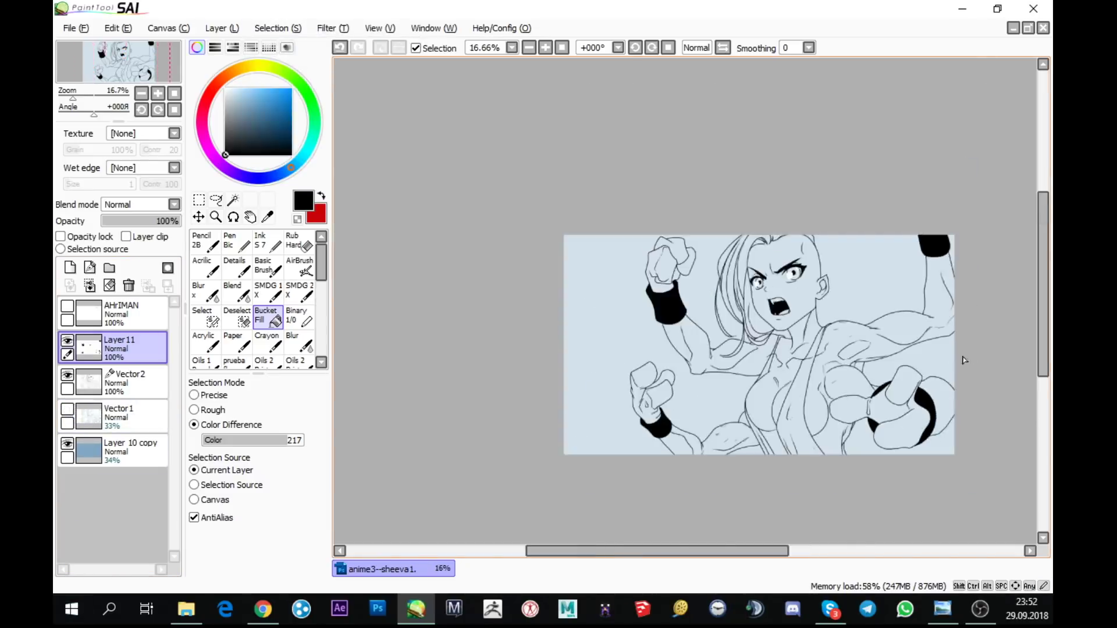
- Save the drawing, and show the Vector1 sketch layer to compare it with the line art before hiding it again
{"action": "left_click_drag", "start_coordinate": [966, 361], "coordinate": [995, 351]}
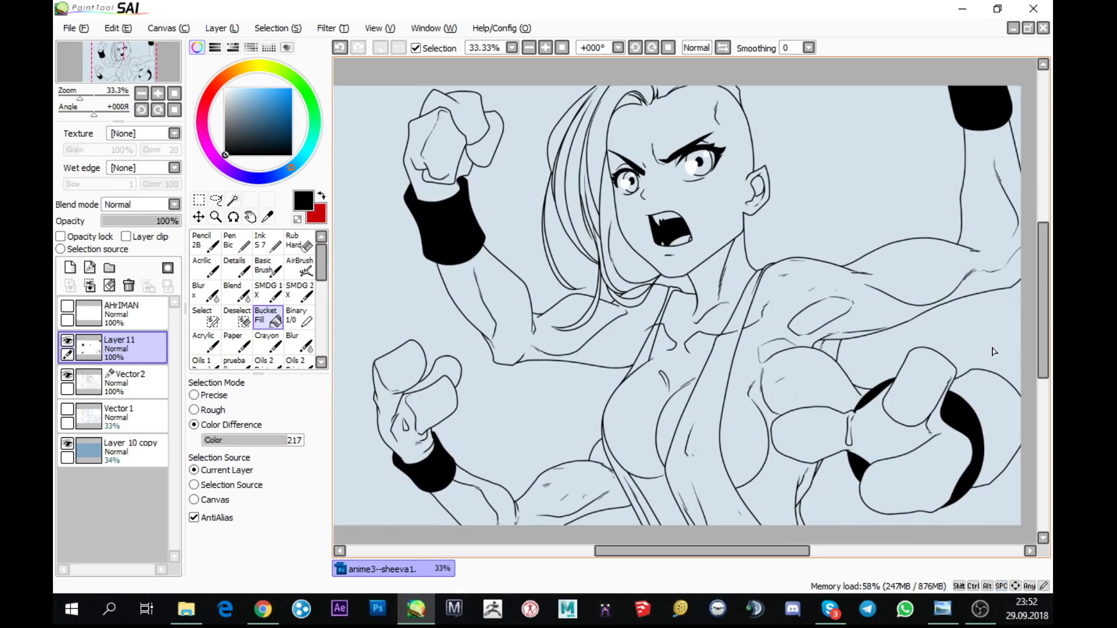
{"action": "left_click", "coordinate": [76, 28]}
{"action": "left_click", "coordinate": [115, 116]}
{"action": "left_click", "coordinate": [68, 410]}
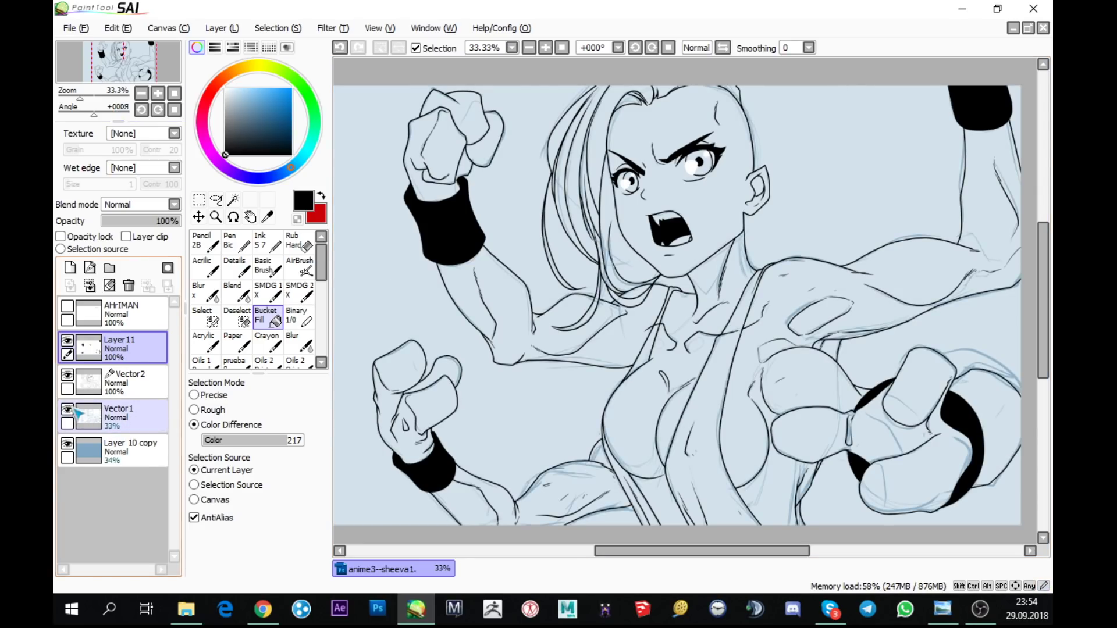
{"action": "left_click", "coordinate": [69, 410]}
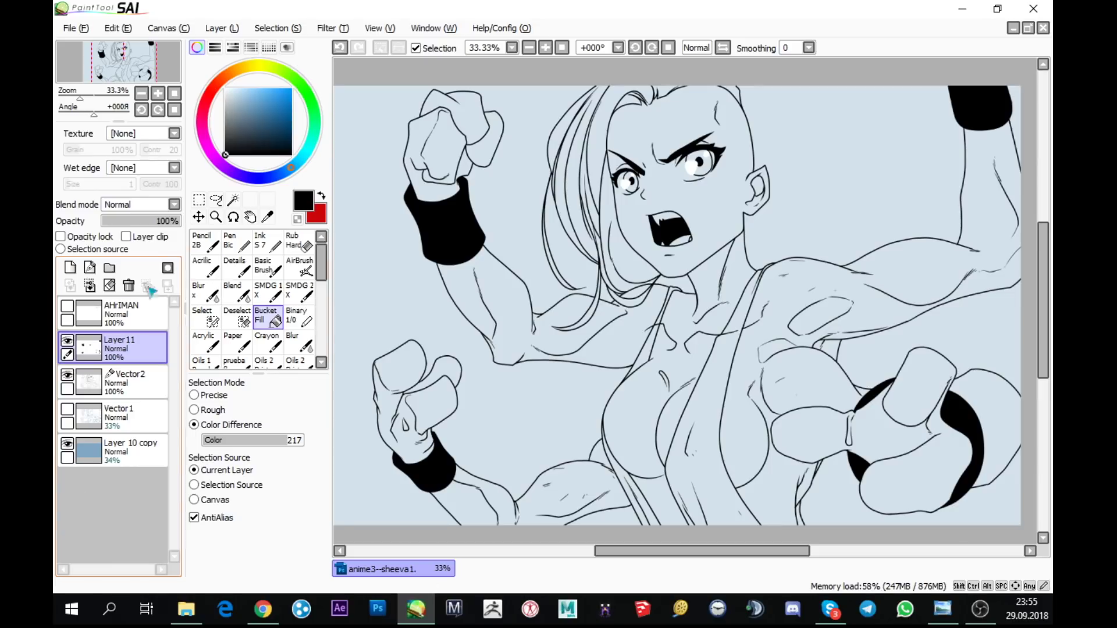
- Ink the missing contour of the foreground hand's lower finger beside the black wristband on Vector2, using a rotated canvas, and straighten the rotation
{"action": "left_click", "coordinate": [125, 383]}
{"action": "left_click", "coordinate": [158, 110]}
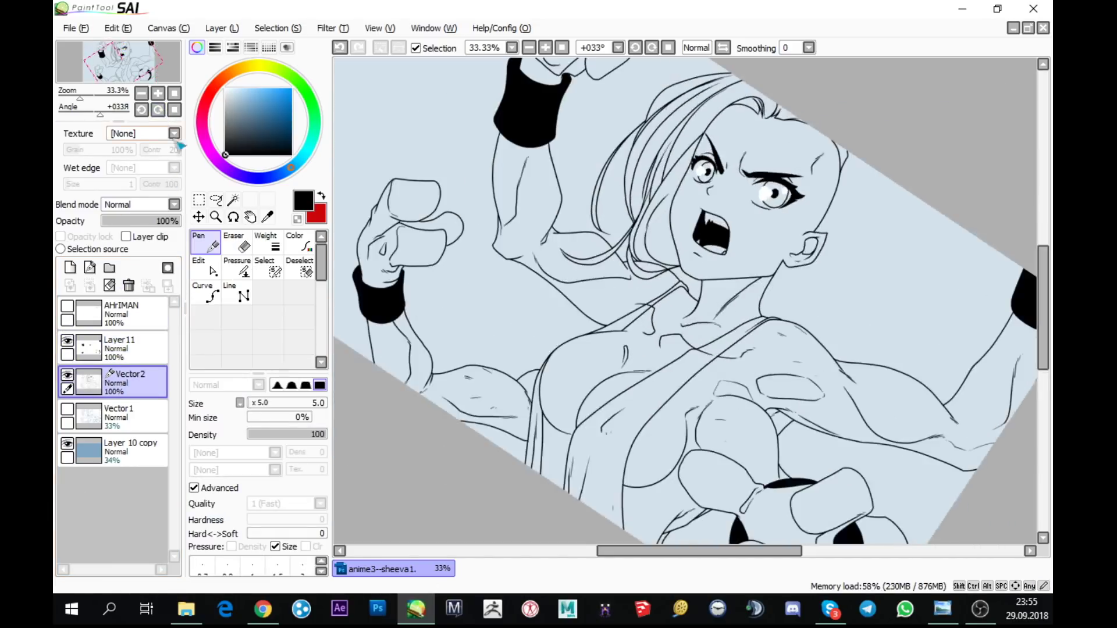
{"action": "scroll", "coordinate": [949, 431], "scroll_direction": "down", "scroll_amount": 5}
{"action": "scroll", "coordinate": [494, 329], "scroll_direction": "right", "scroll_amount": 4}
{"action": "scroll", "coordinate": [495, 329], "scroll_direction": "up", "scroll_amount": 4}
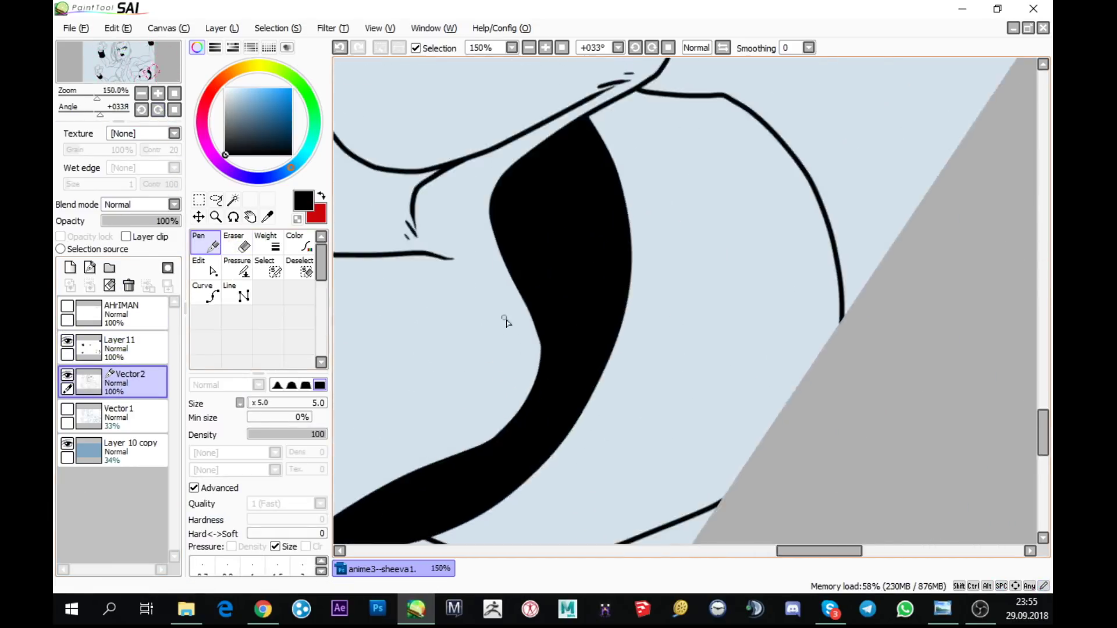
{"action": "left_click_drag", "start_coordinate": [511, 319], "coordinate": [785, 229]}
{"action": "mouse_move", "coordinate": [689, 191]}
{"action": "left_mouse_down"}
{"action": "mouse_move", "coordinate": [706, 260]}
{"action": "mouse_move", "coordinate": [508, 437]}
{"action": "mouse_move", "coordinate": [462, 441]}
{"action": "left_mouse_up"}
{"action": "scroll", "coordinate": [606, 387], "scroll_direction": "down", "scroll_amount": 3}
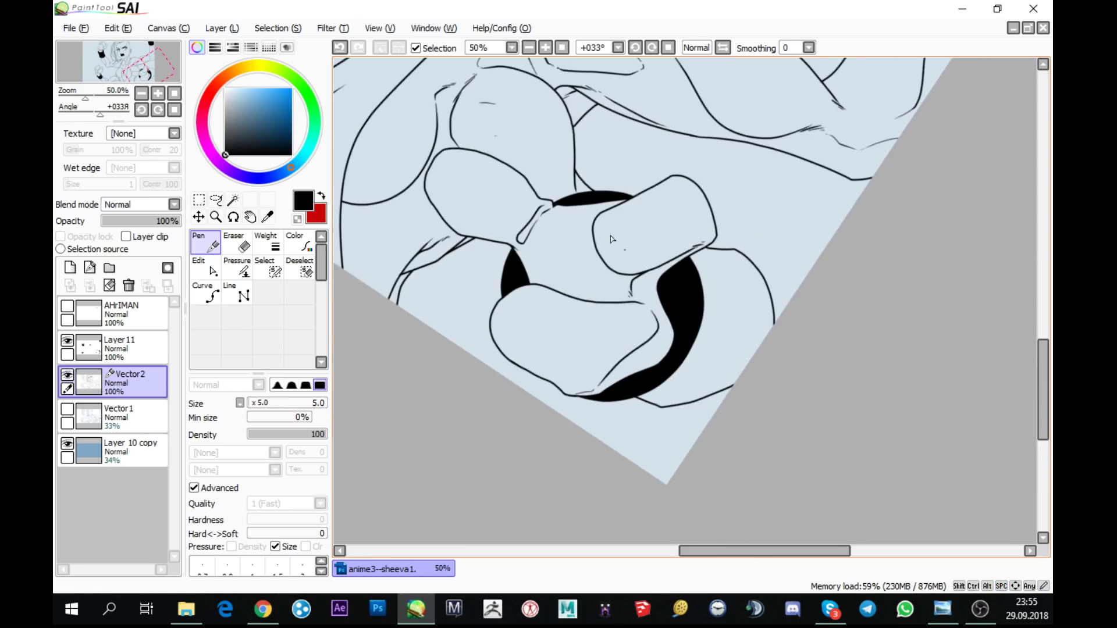
{"action": "left_click", "coordinate": [174, 110]}
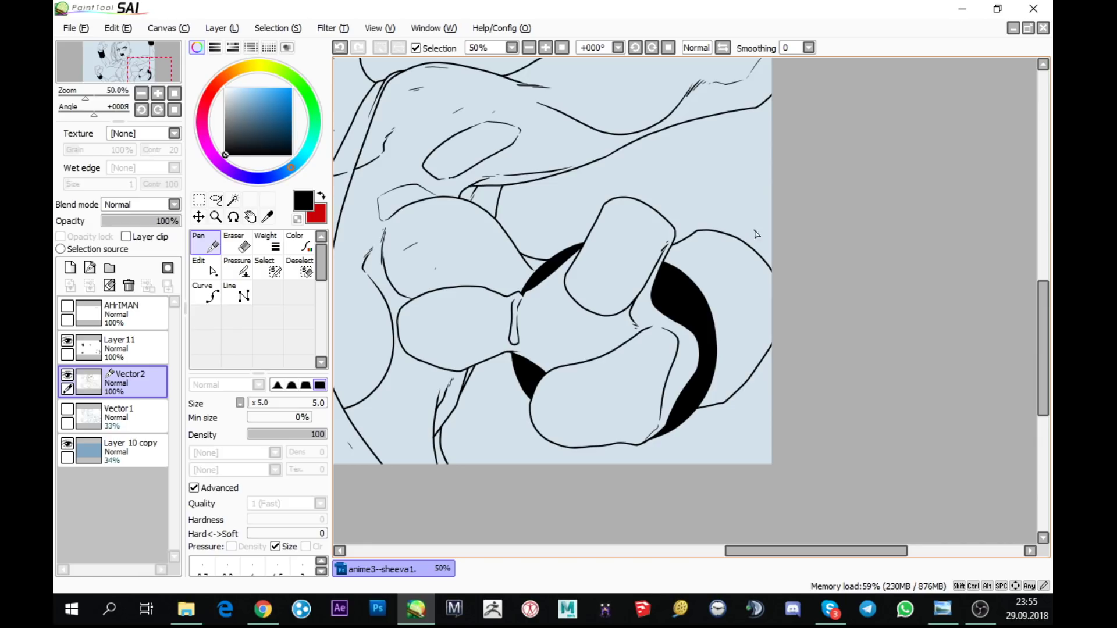
- Save the drawing, and inspect the line art and black fills across the whole figure for remaining gaps
{"action": "left_click", "coordinate": [68, 28]}
{"action": "left_click", "coordinate": [123, 118]}
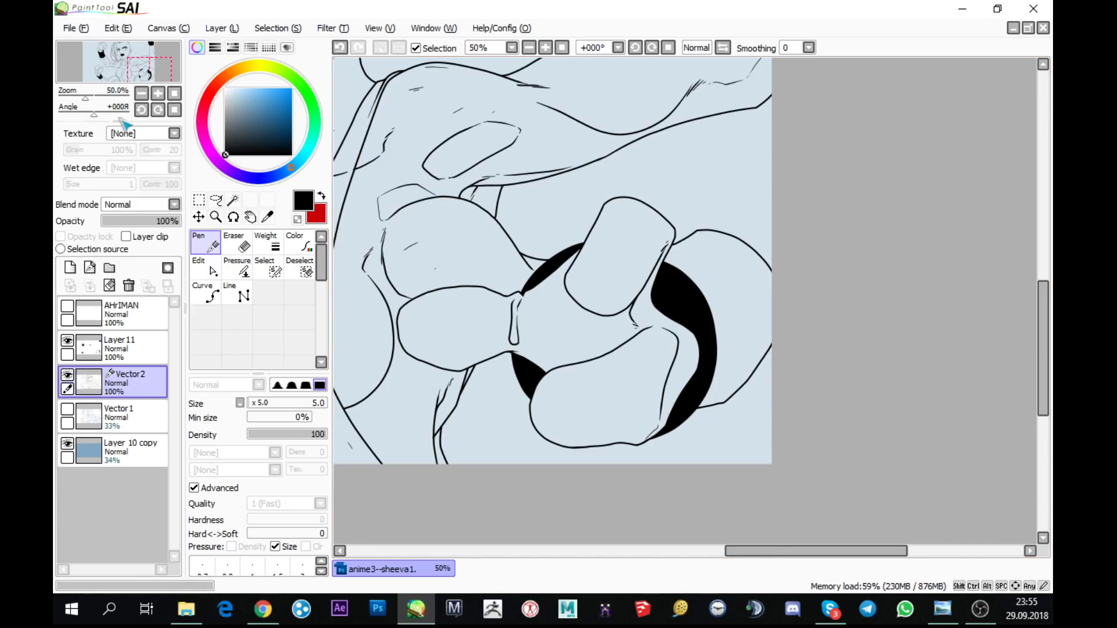
{"action": "scroll", "coordinate": [793, 307], "scroll_direction": "down", "scroll_amount": 2}
{"action": "left_click_drag", "start_coordinate": [794, 307], "coordinate": [961, 392]}
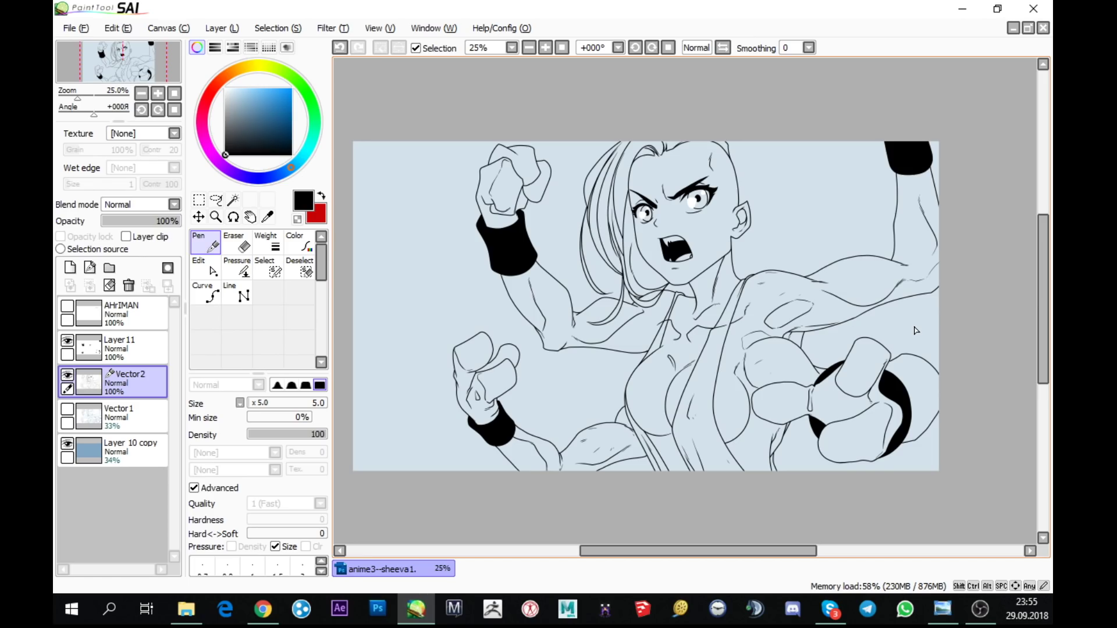
{"action": "scroll", "coordinate": [619, 483], "scroll_direction": "up", "scroll_amount": 5}
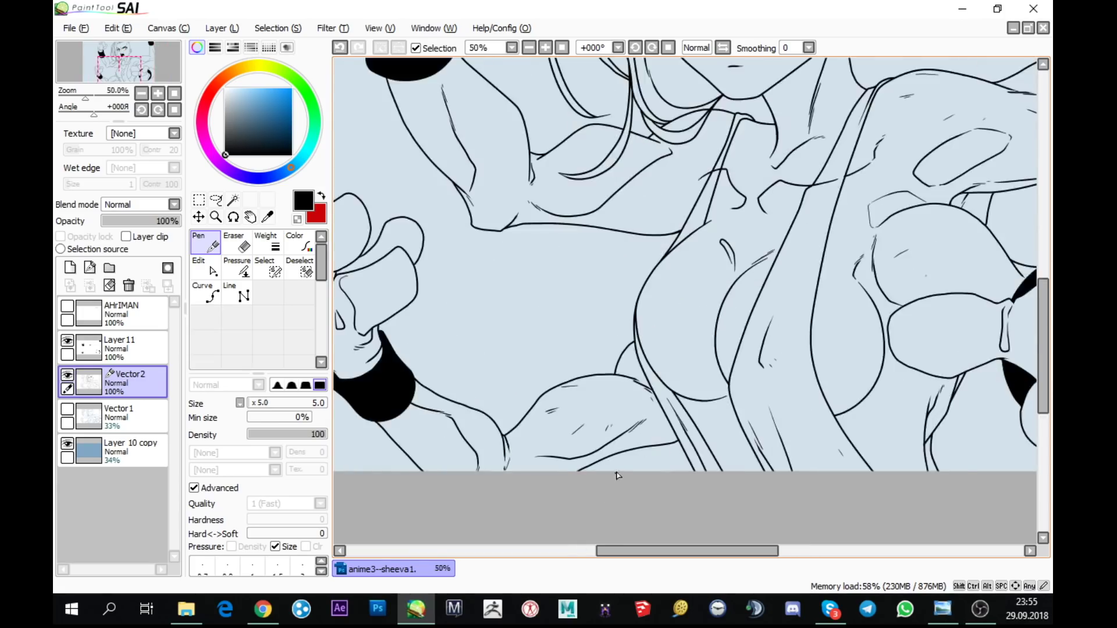
{"action": "left_click_drag", "start_coordinate": [606, 480], "coordinate": [702, 432]}
{"action": "scroll", "coordinate": [725, 419], "scroll_direction": "down", "scroll_amount": 3}
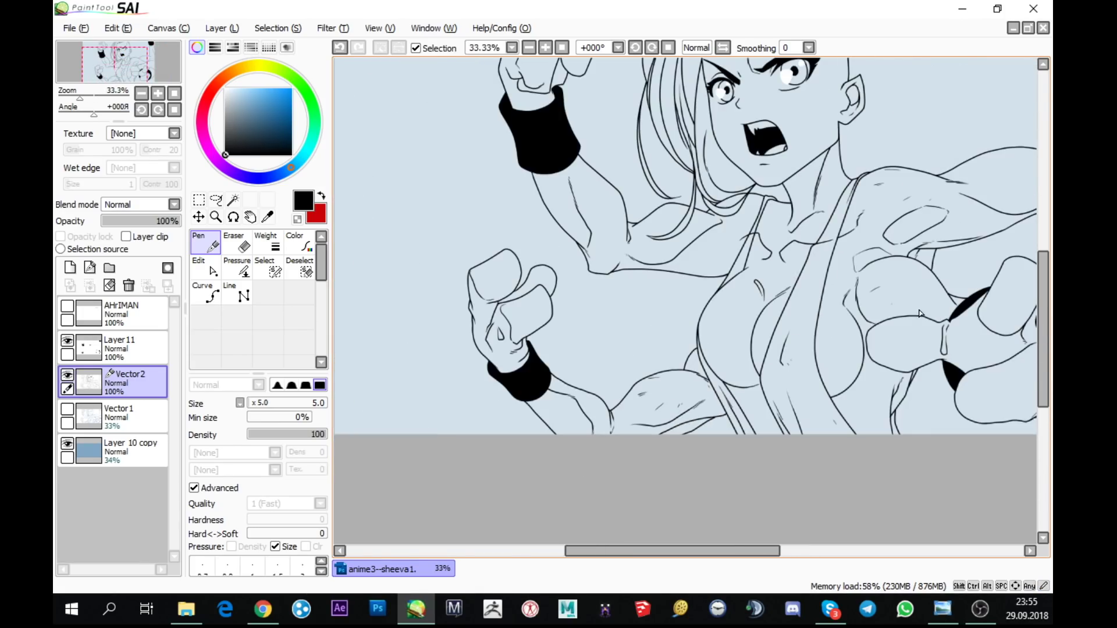
{"action": "scroll", "coordinate": [955, 491], "scroll_direction": "right", "scroll_amount": 3}
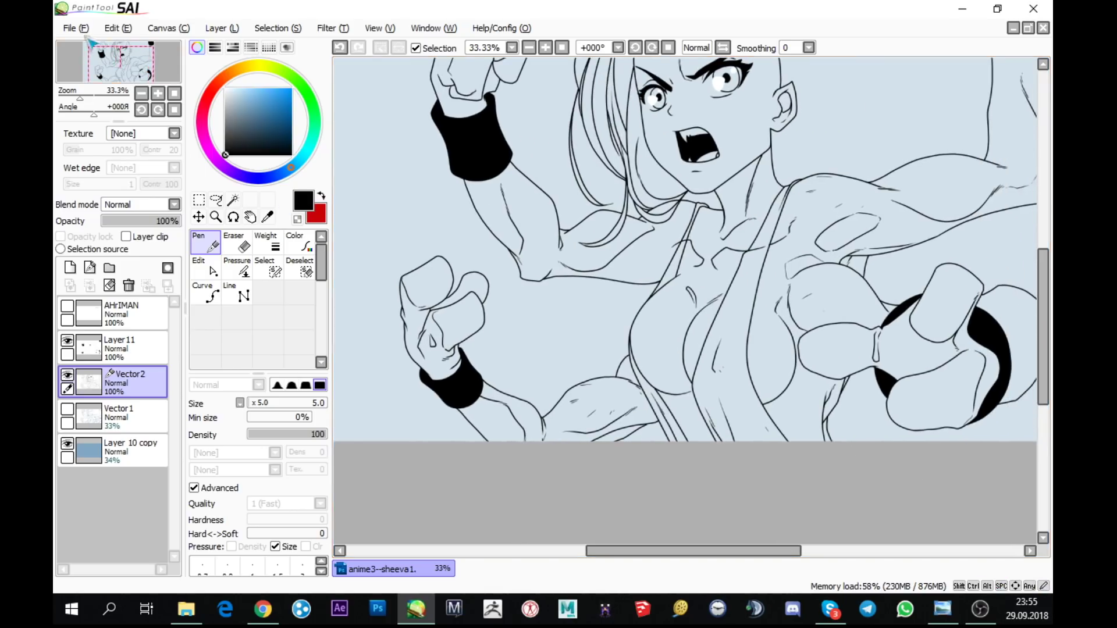
- Save the checked line art once more to the same file
{"action": "left_click", "coordinate": [76, 28]}
{"action": "left_click", "coordinate": [103, 121]}
{"action": "scroll", "coordinate": [943, 396], "scroll_direction": "down", "scroll_amount": 1}
{"action": "scroll", "coordinate": [941, 361], "scroll_direction": "right", "scroll_amount": 2}
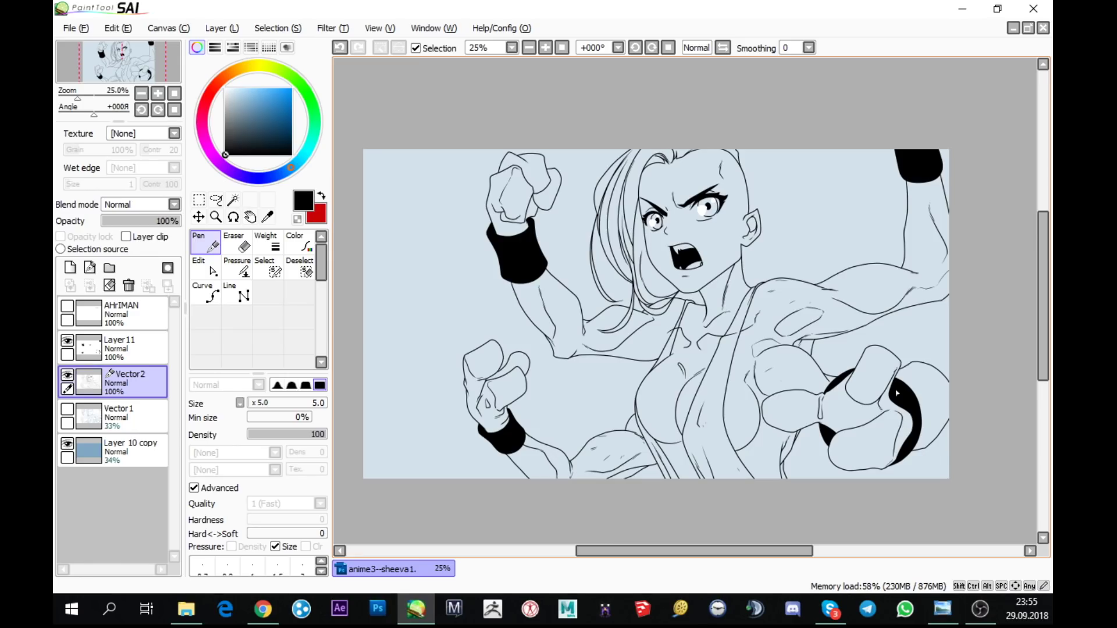